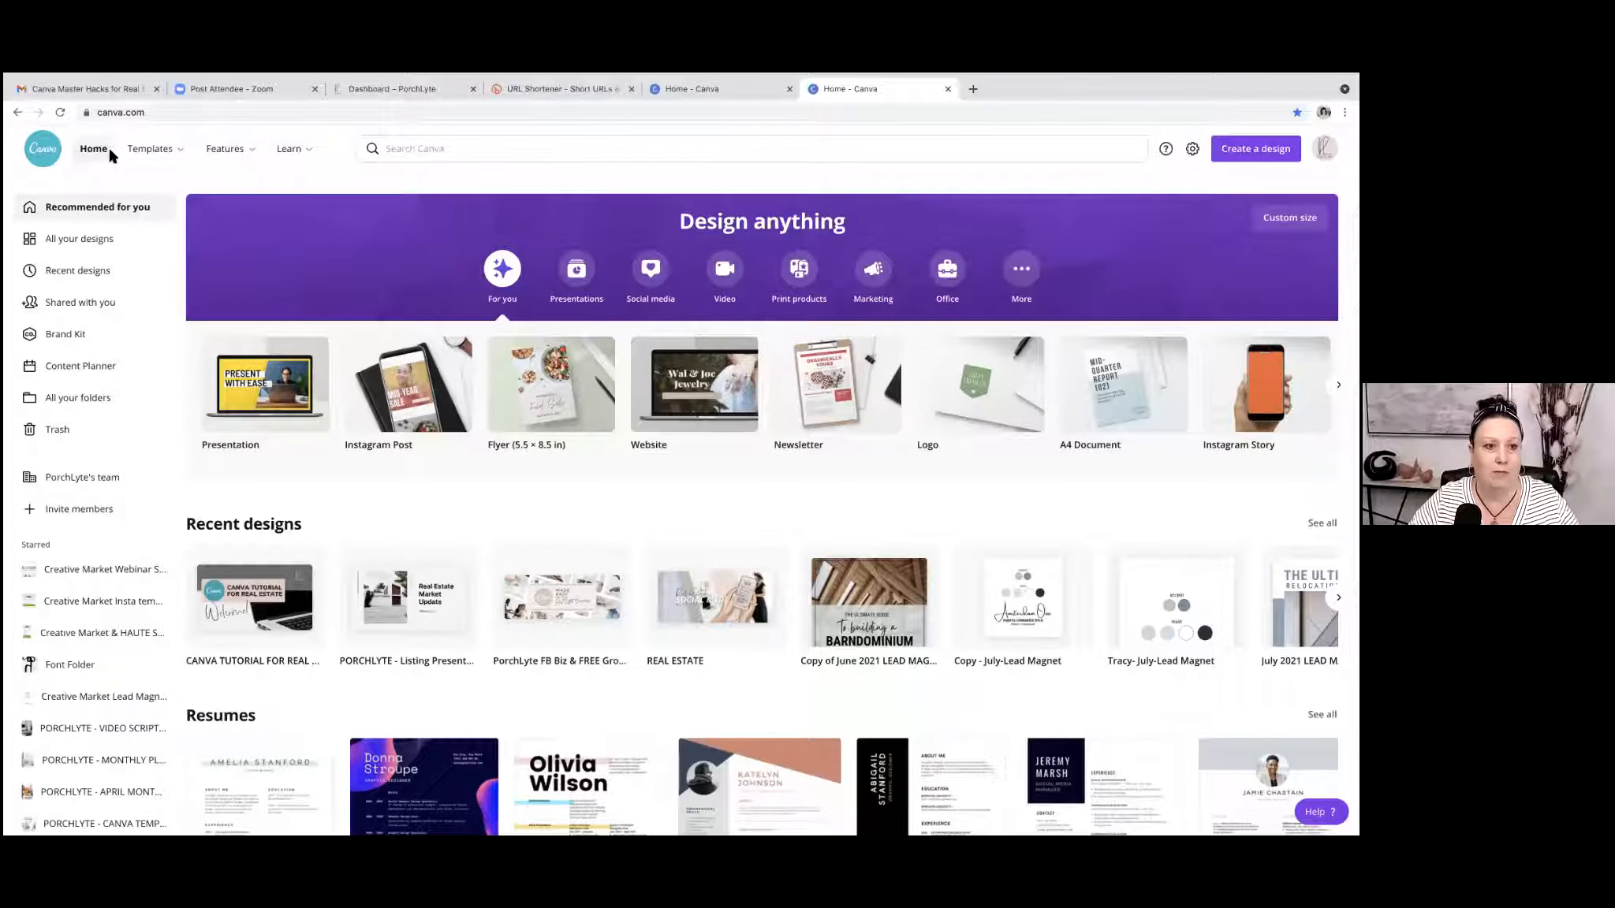
Search for "websites" templates and create a blank Website design.
left_click(487, 149)
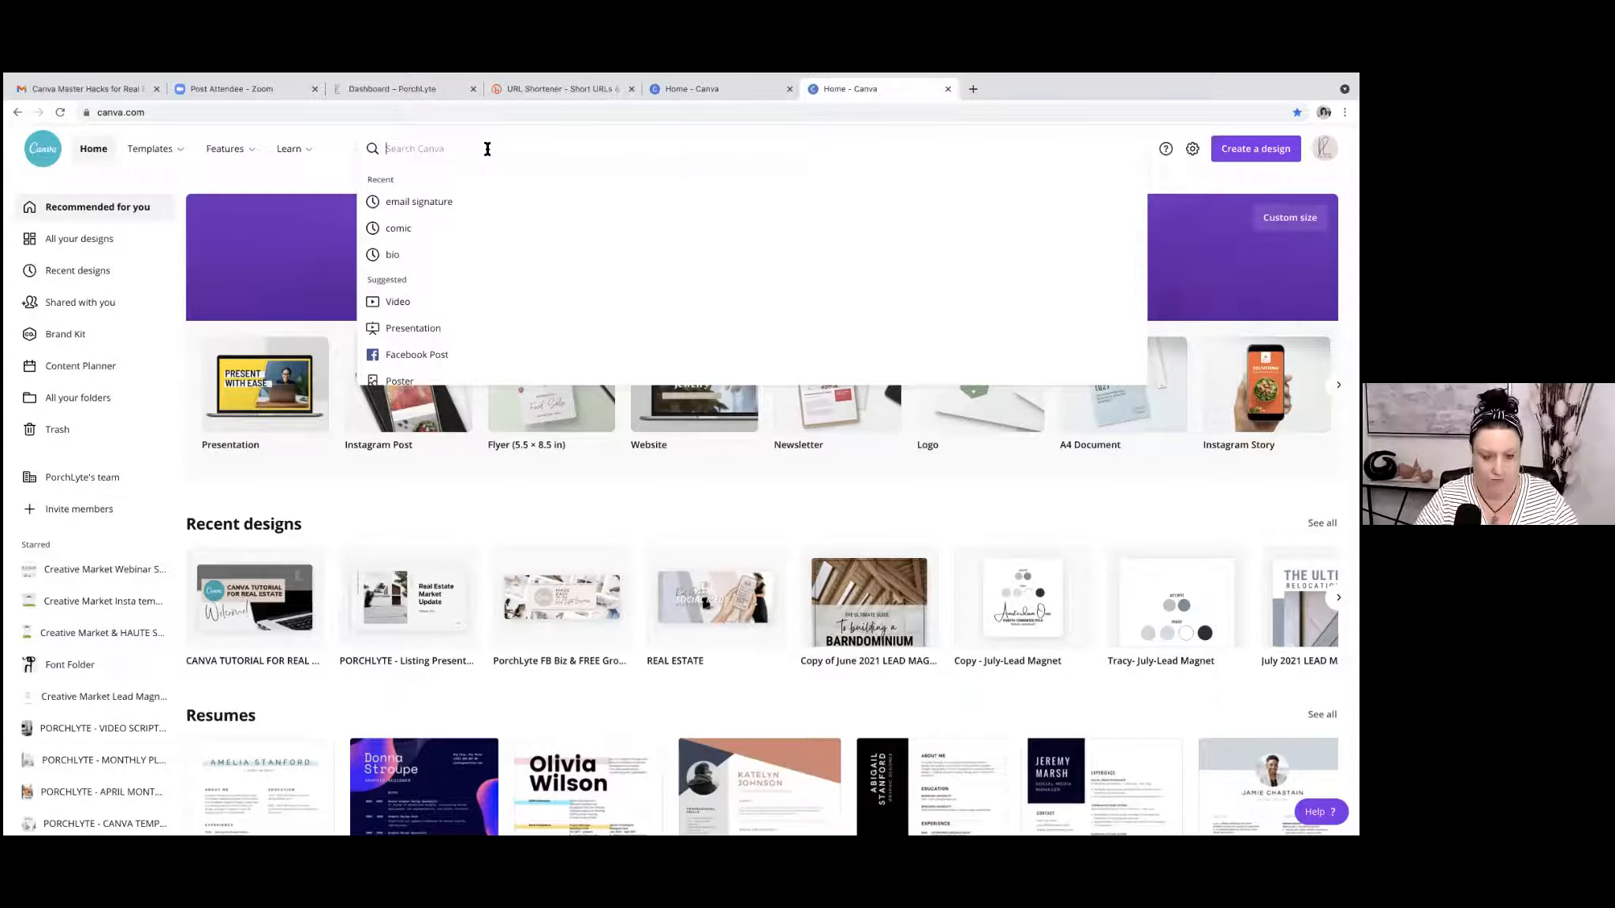
type("websites")
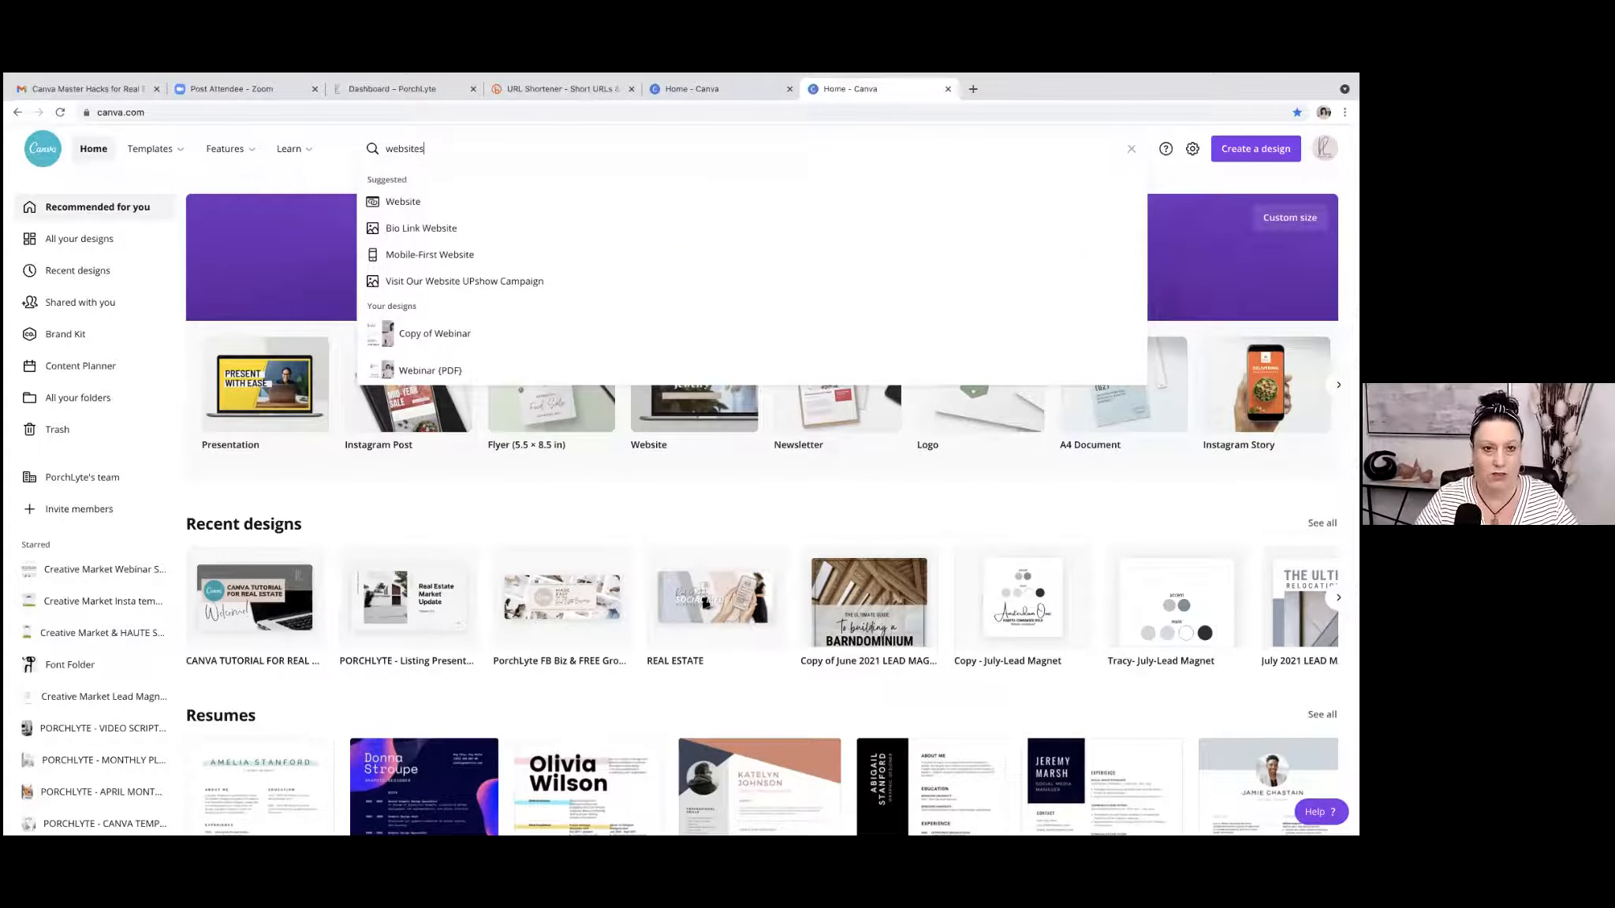
key("Return")
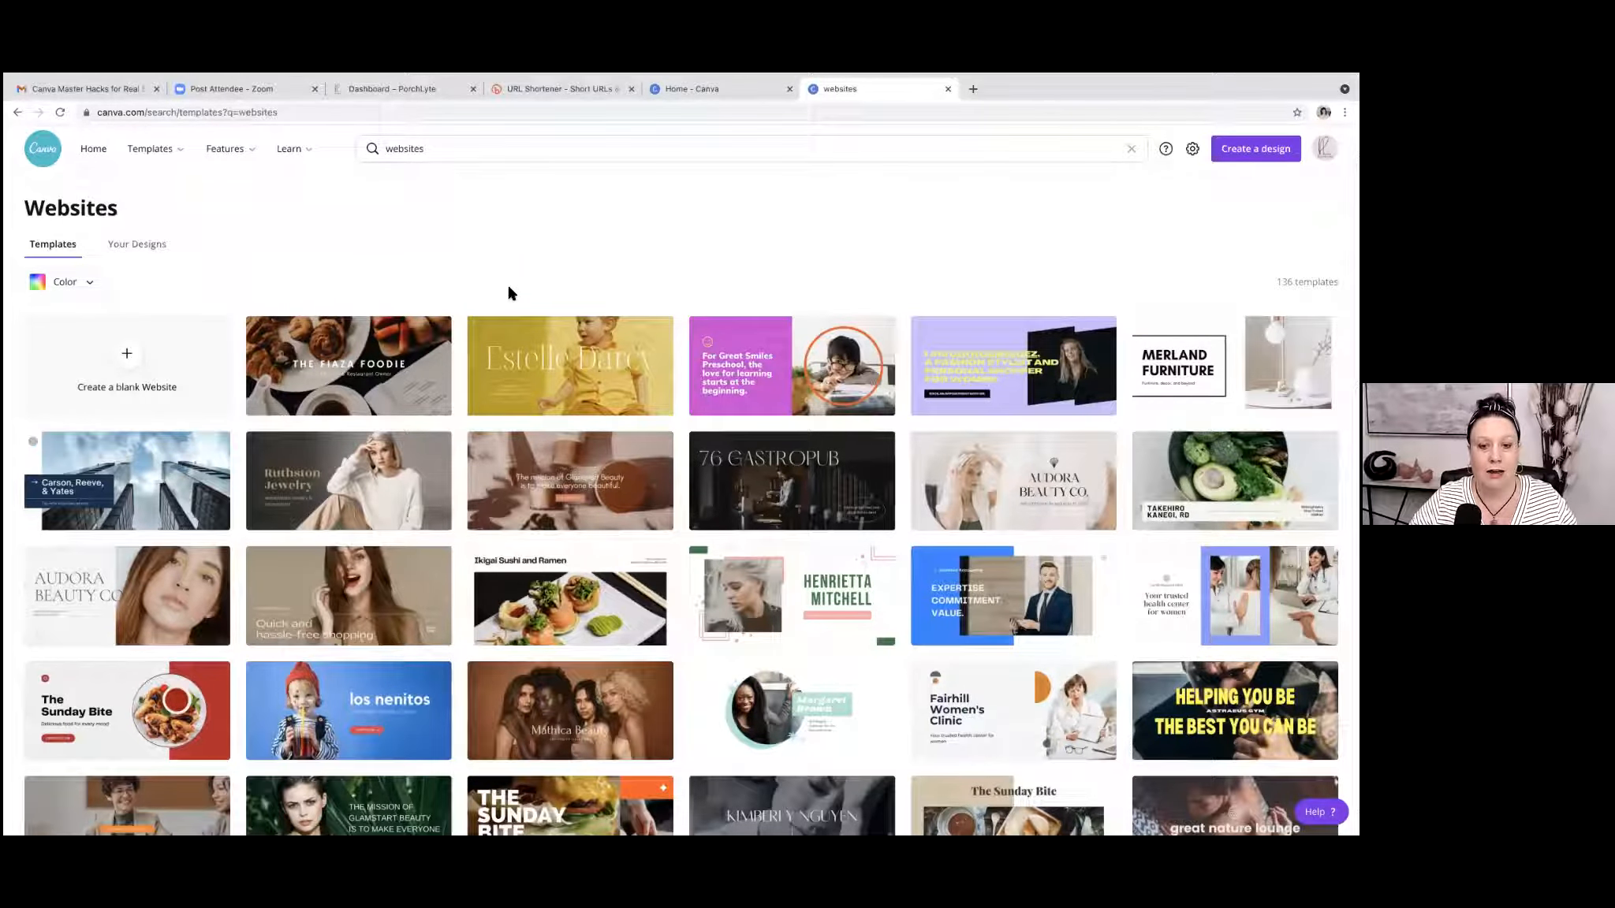
scroll(448, 382, "down", 4)
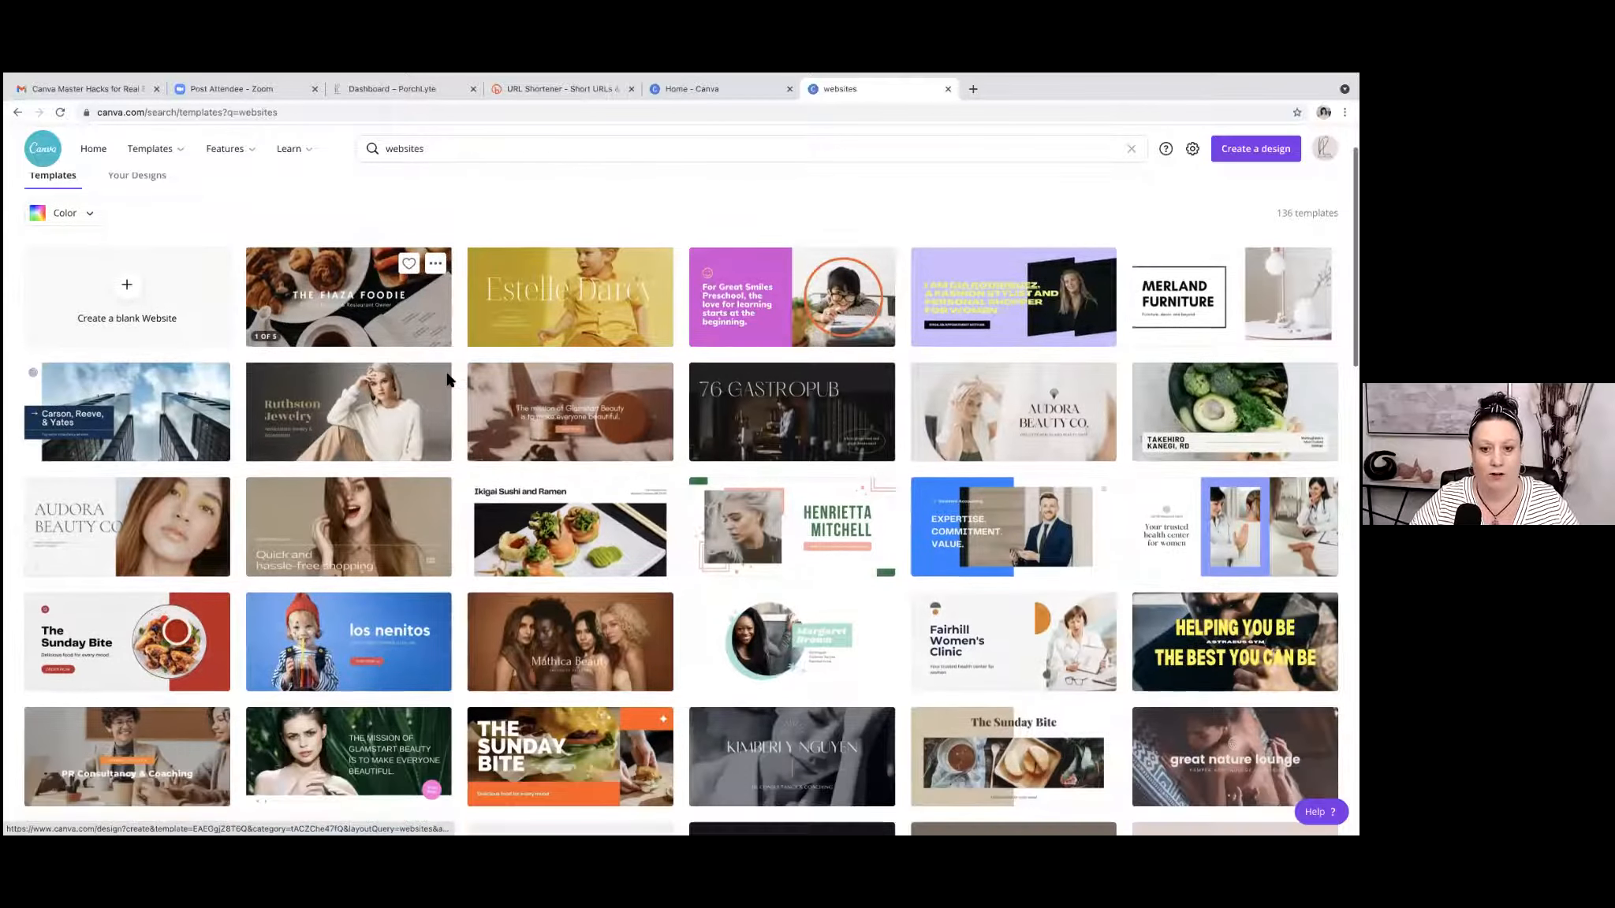
scroll(449, 382, "up", 5)
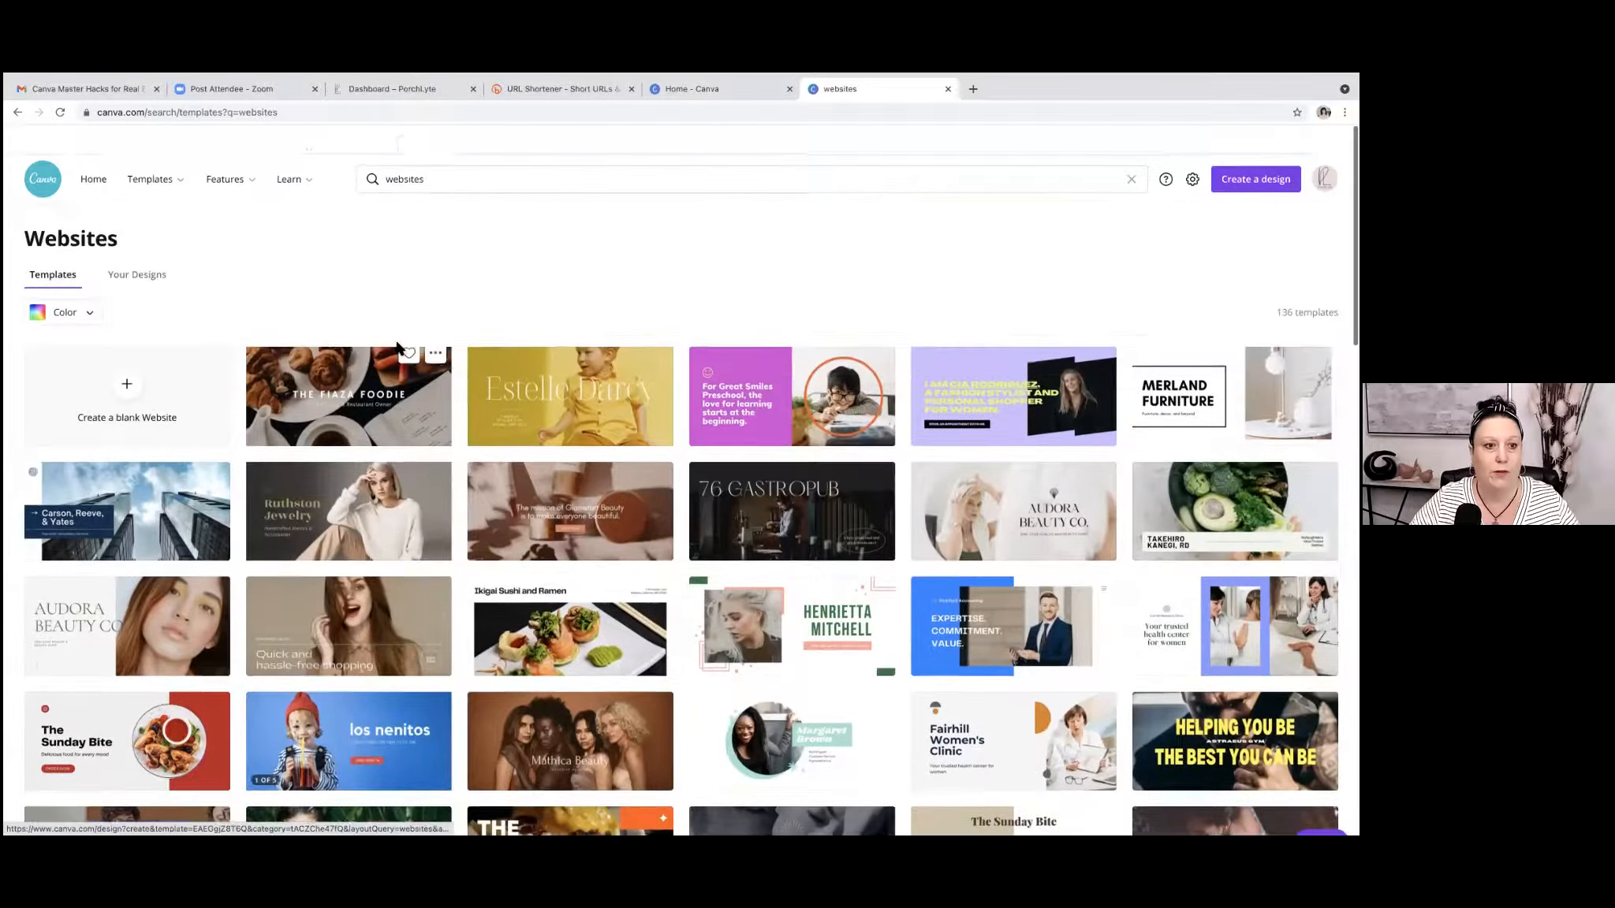
left_click(127, 360)
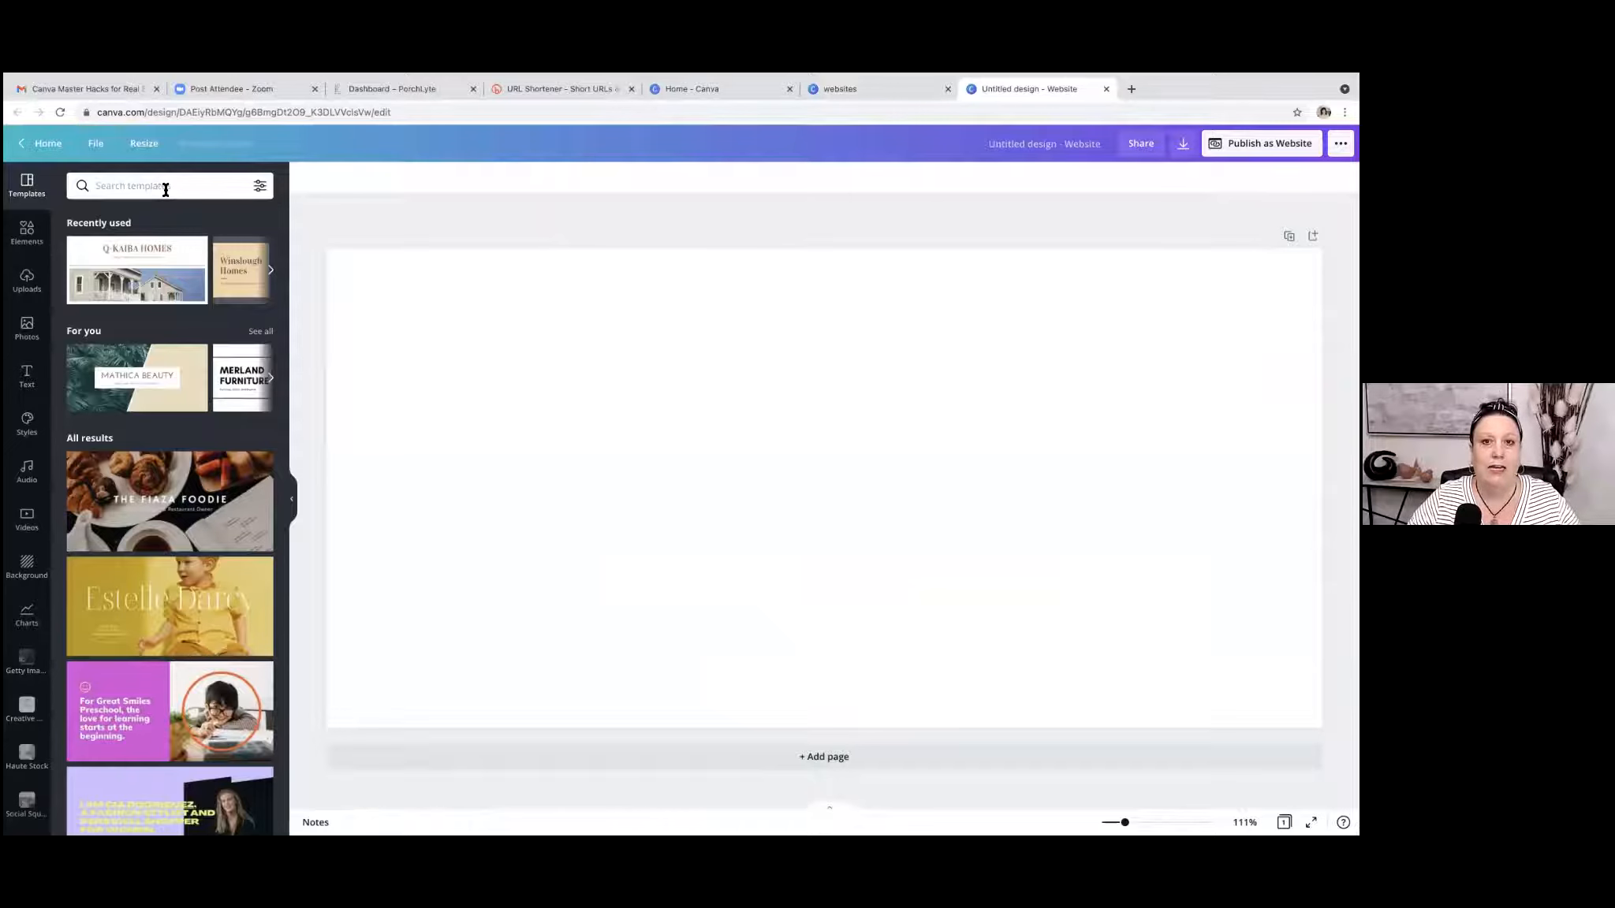
Browse the website templates and search them for "real estate".
scroll(213, 304, "down", 10)
scroll(213, 305, "down", 12)
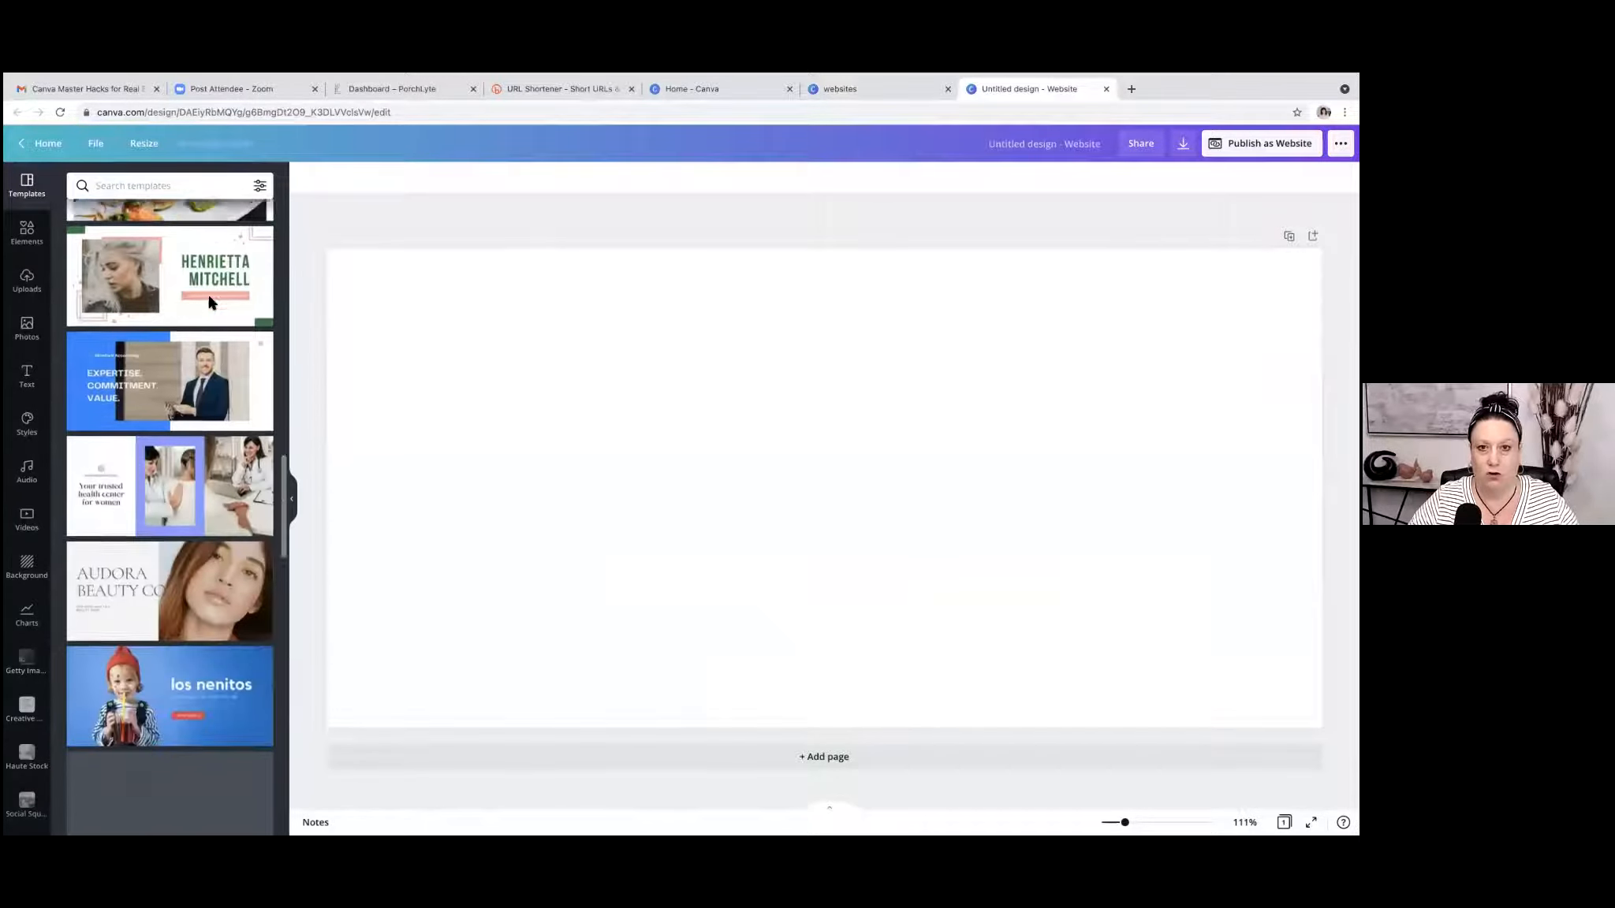
scroll(212, 302, "down", 10)
scroll(213, 303, "down", 3)
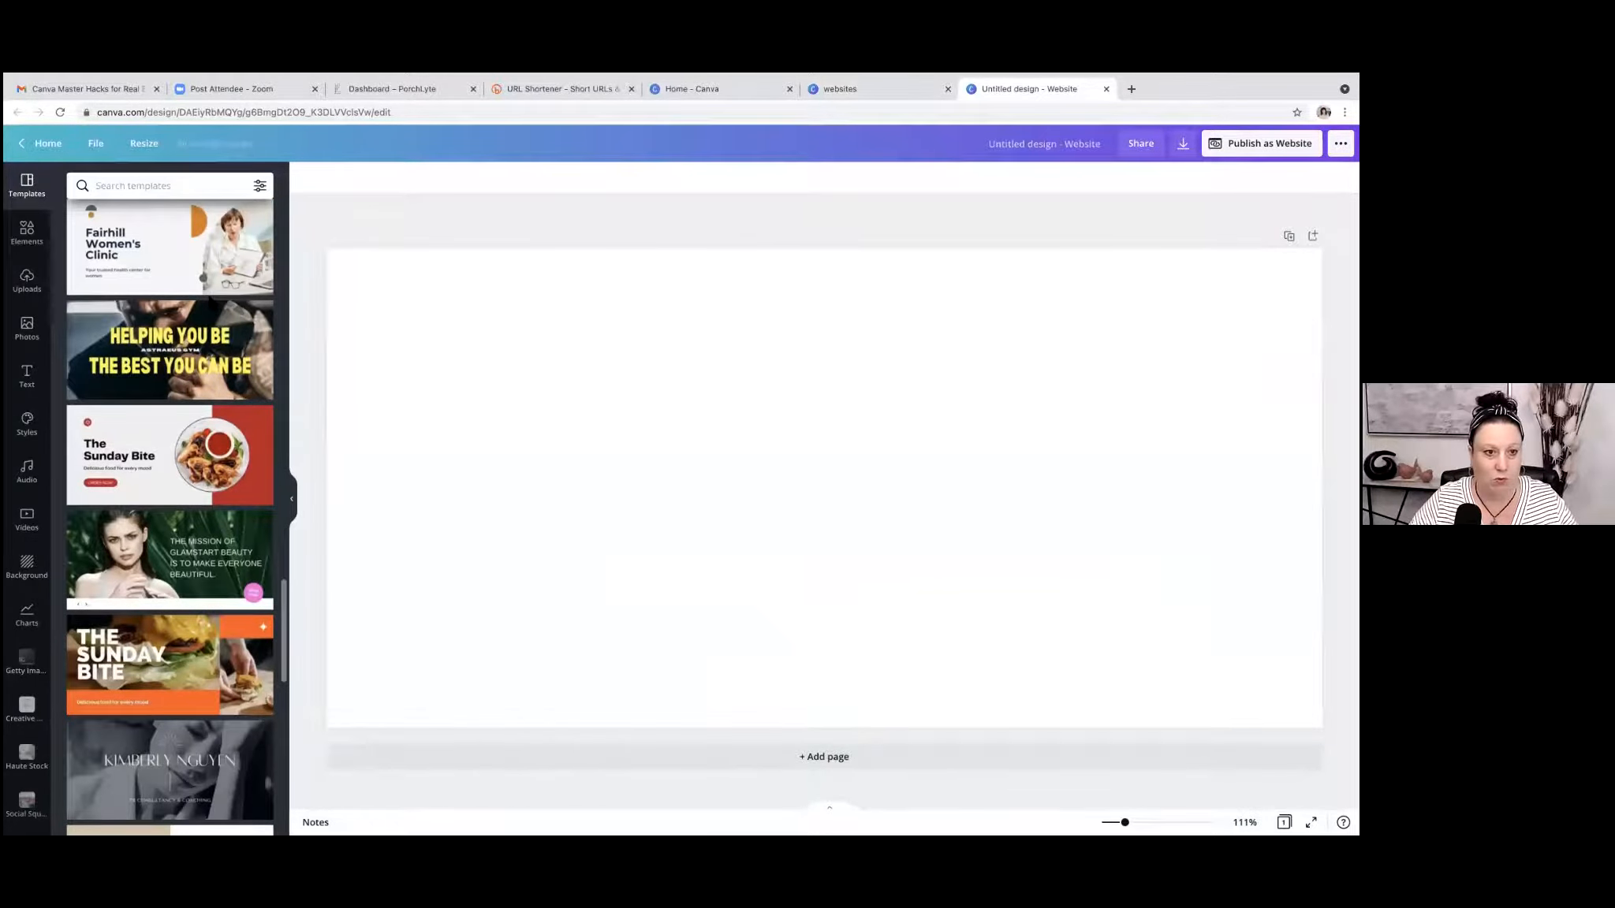
scroll(209, 299, "up", 20)
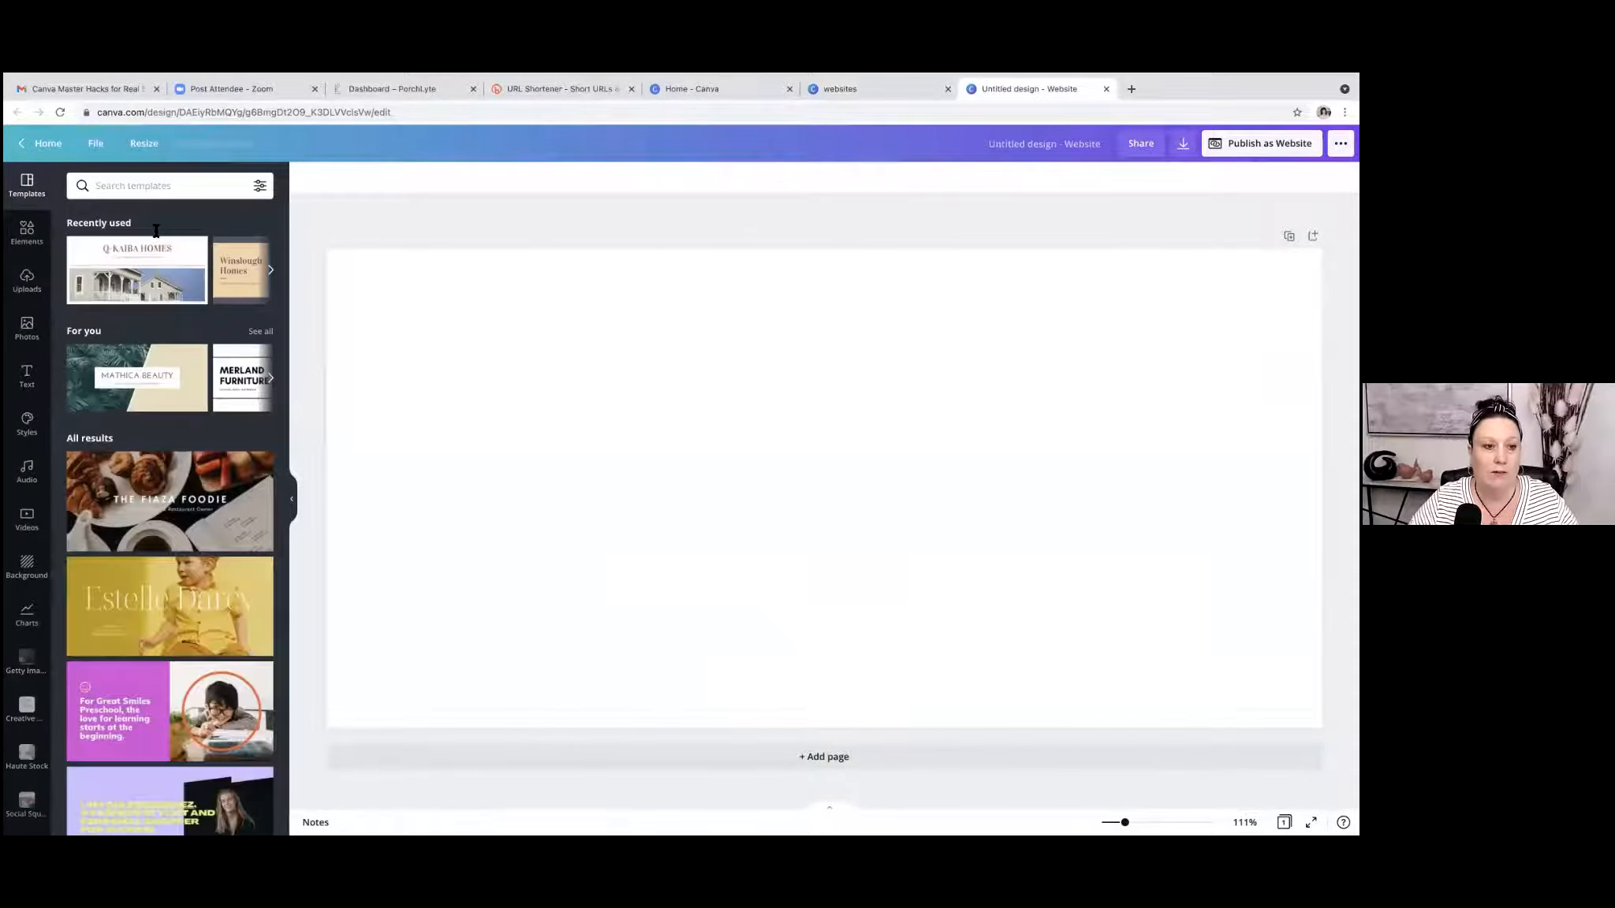
left_click(126, 188)
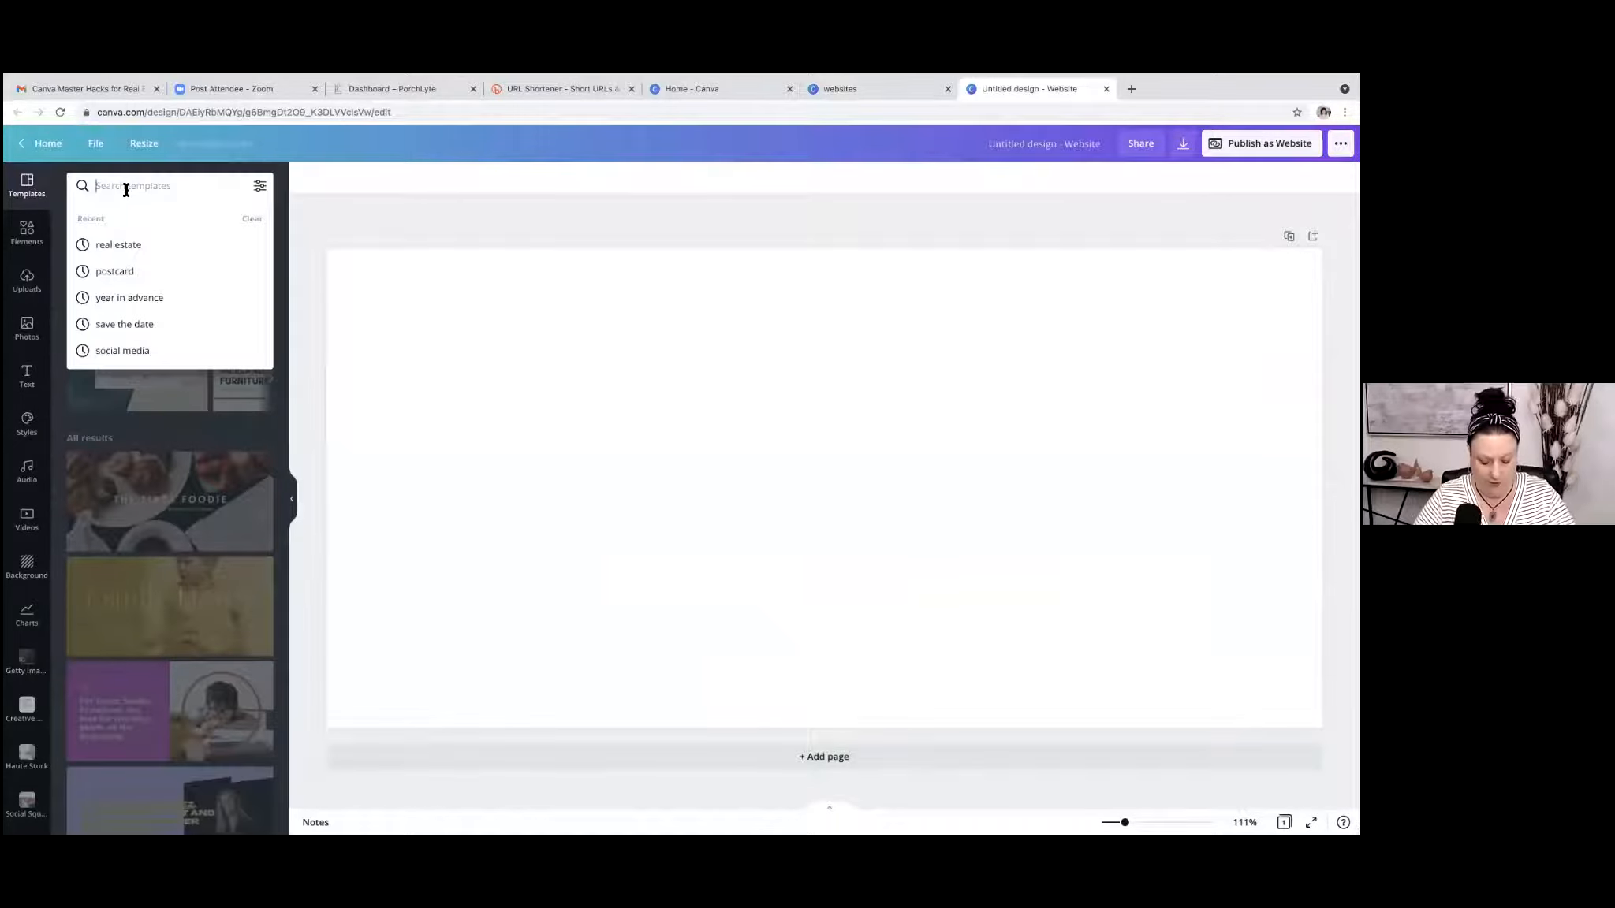
type("real estate")
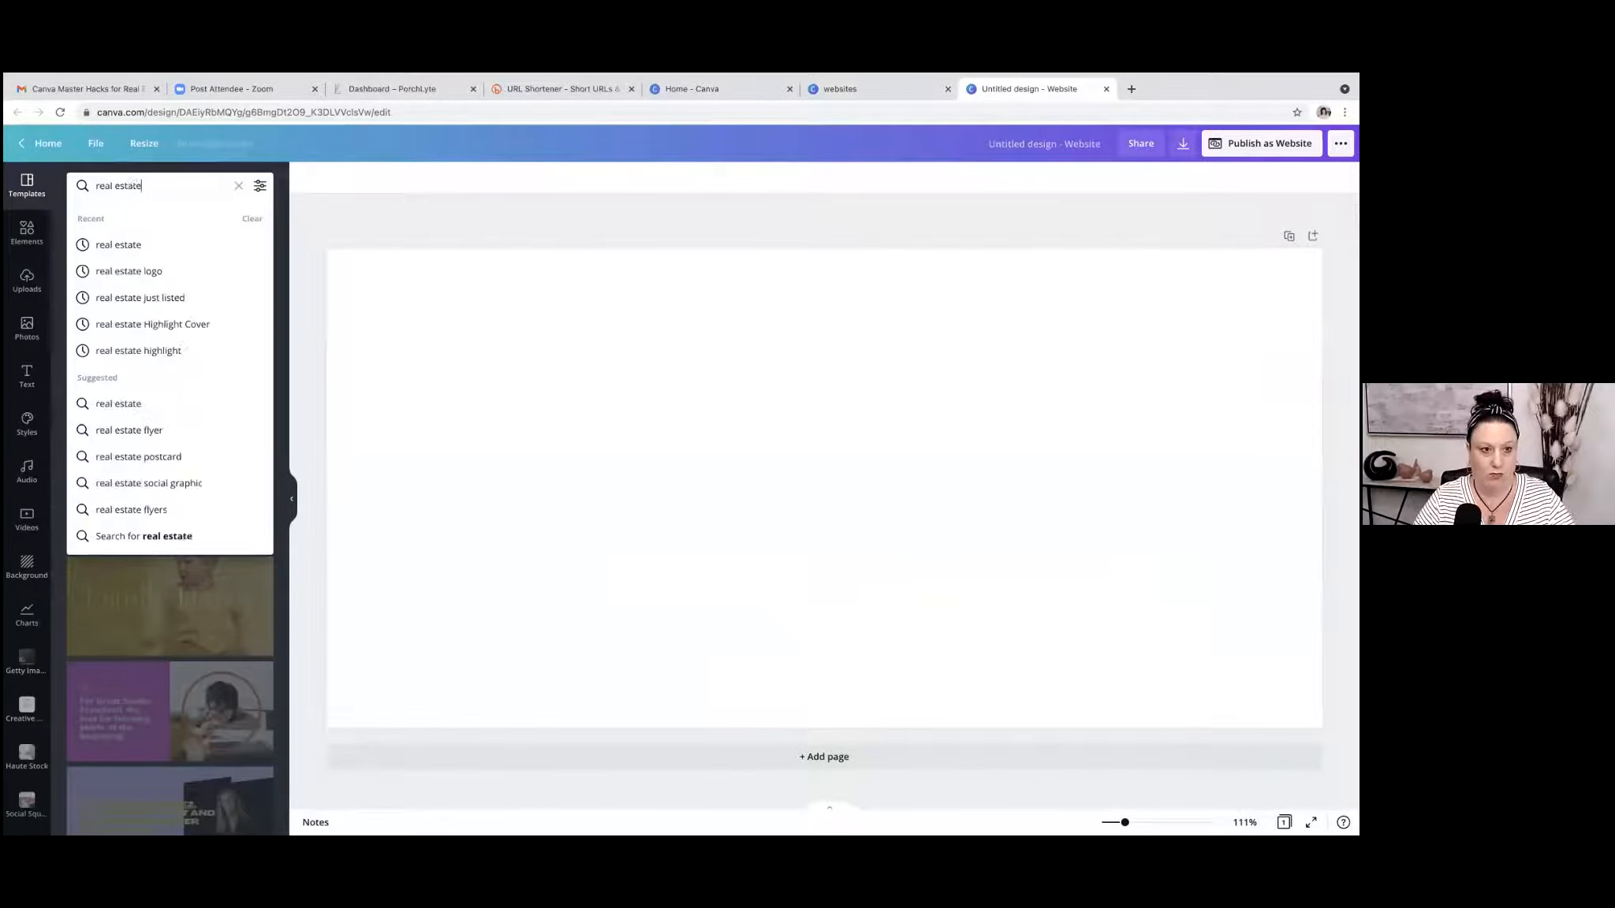
key("Return")
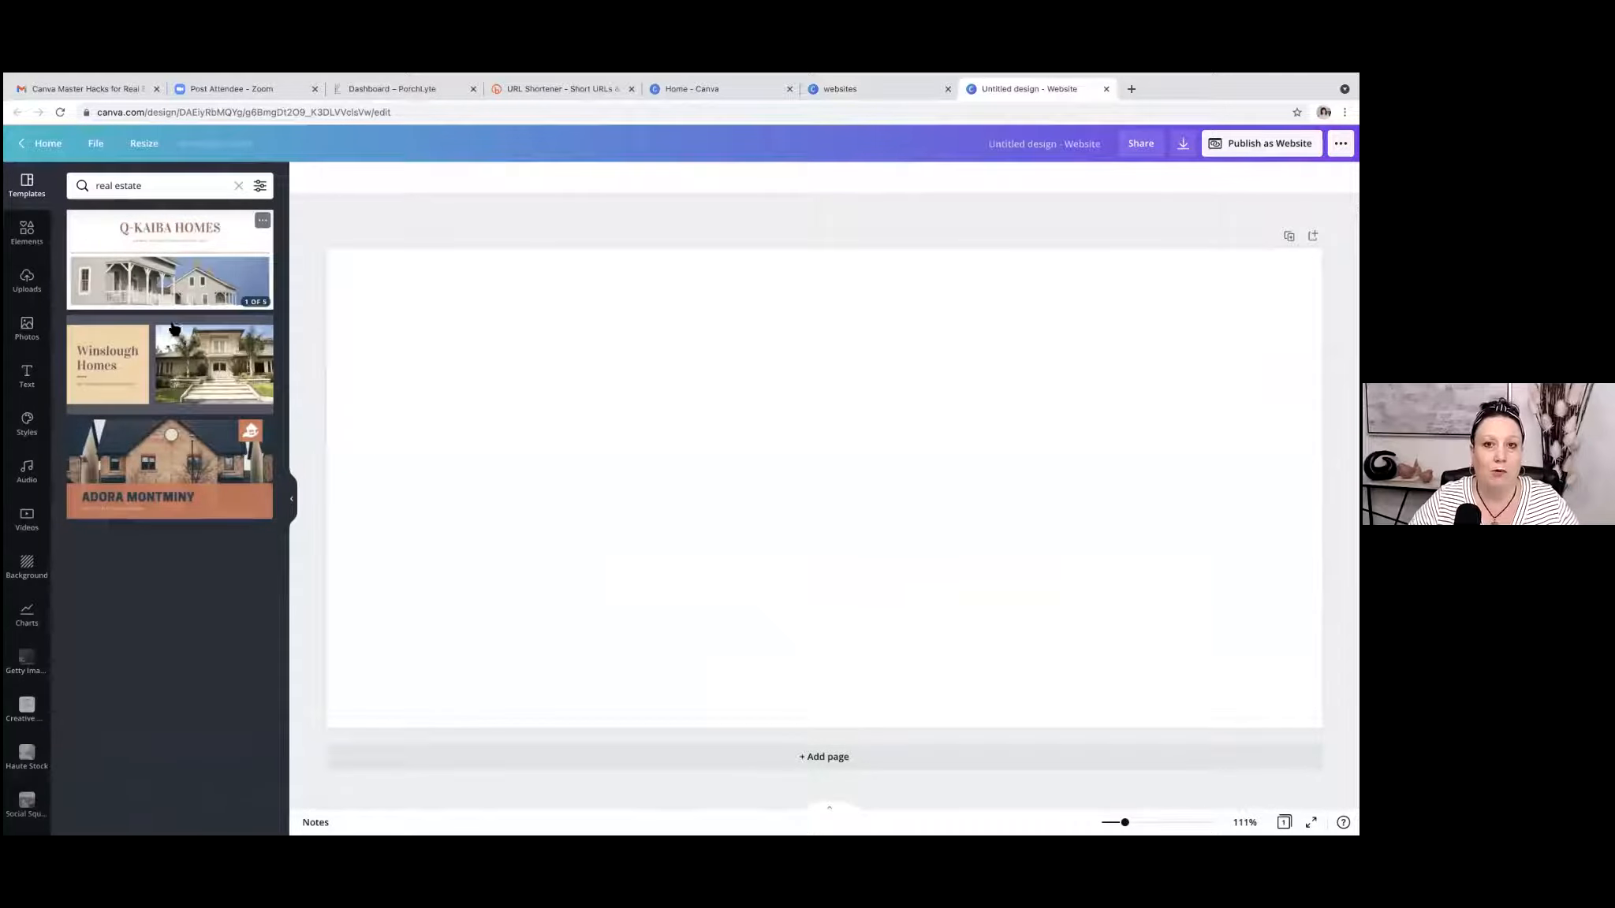
Apply all 5 pages of the Brown Real Estate Business/Advertising Website template to the blank design.
mouse_move(132, 285)
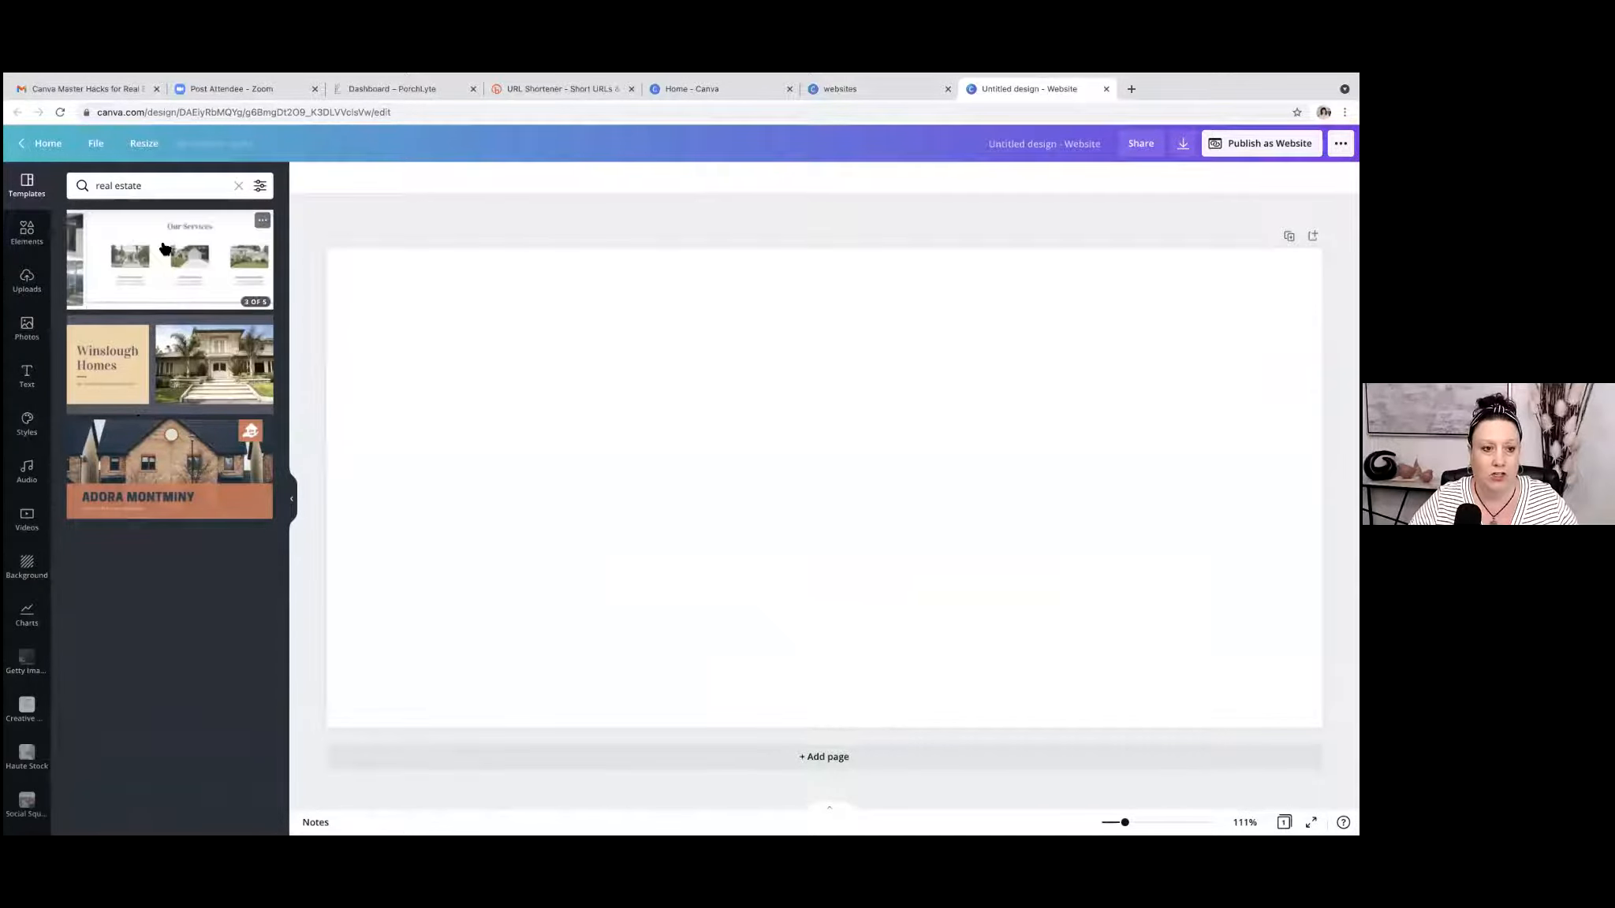
left_click(157, 243)
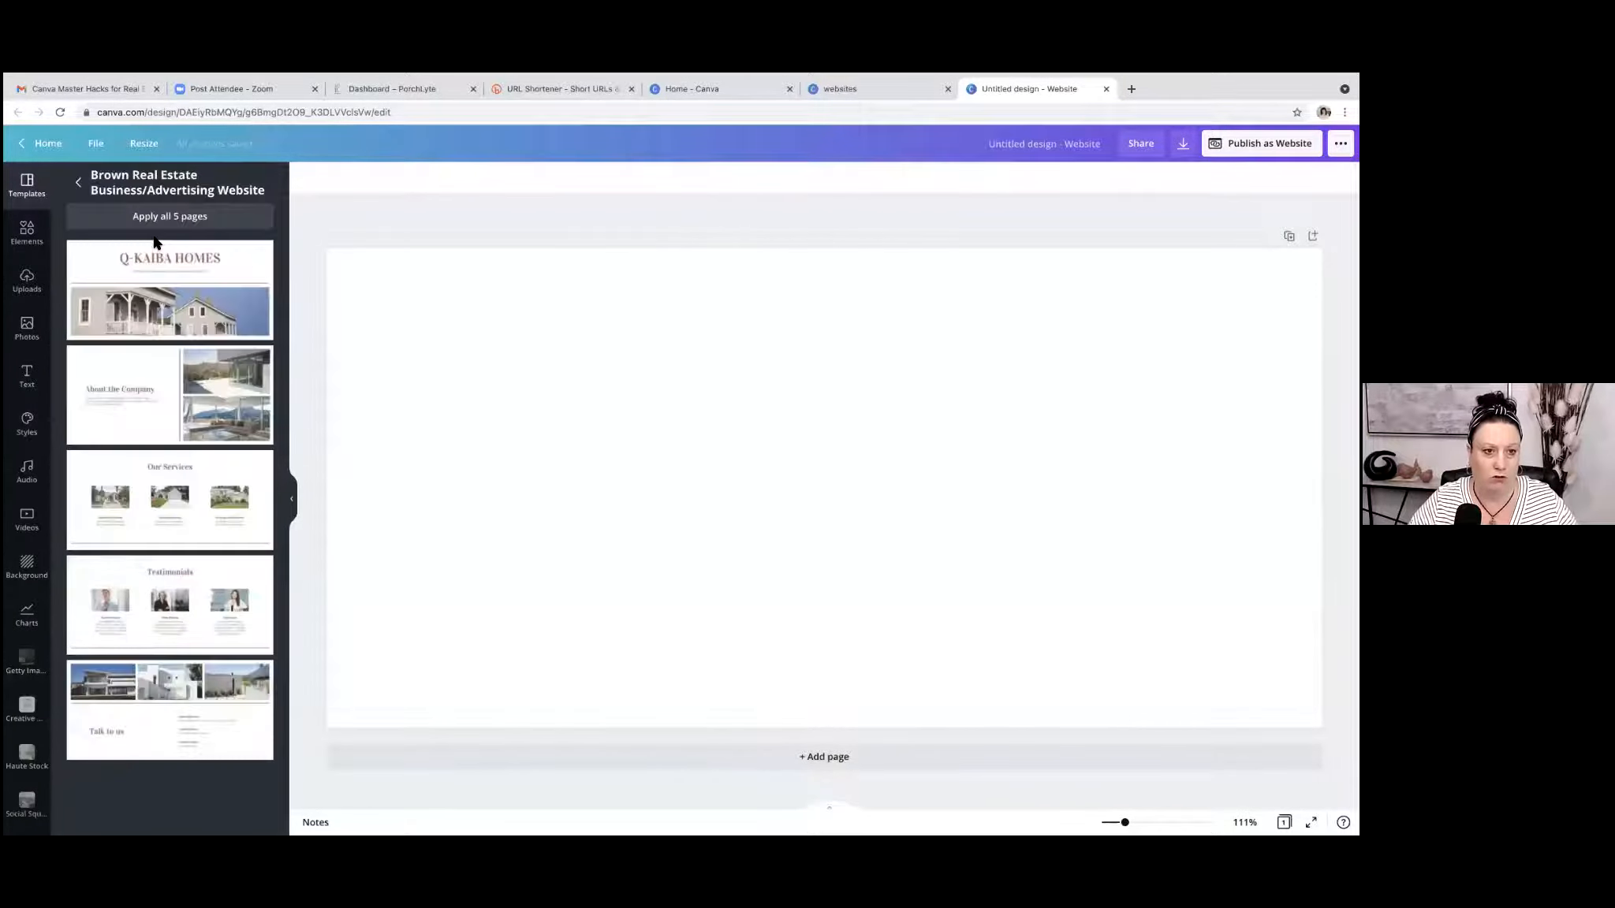
left_click(206, 218)
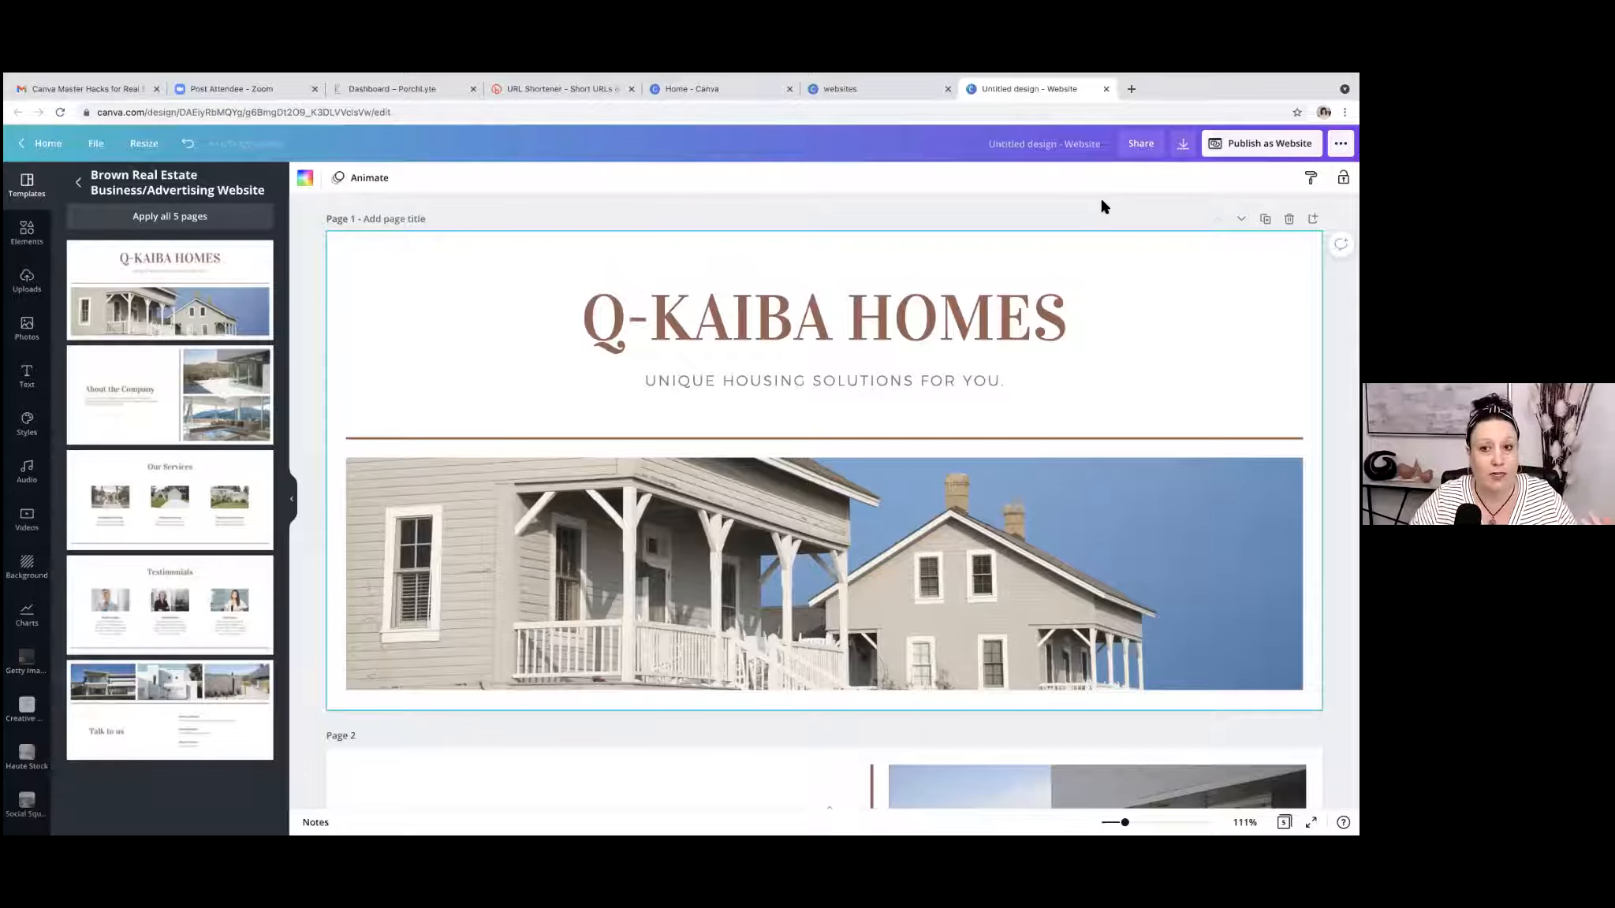
Review the layout and content of each page of the applied real estate website template.
scroll(824, 504, "down", 7)
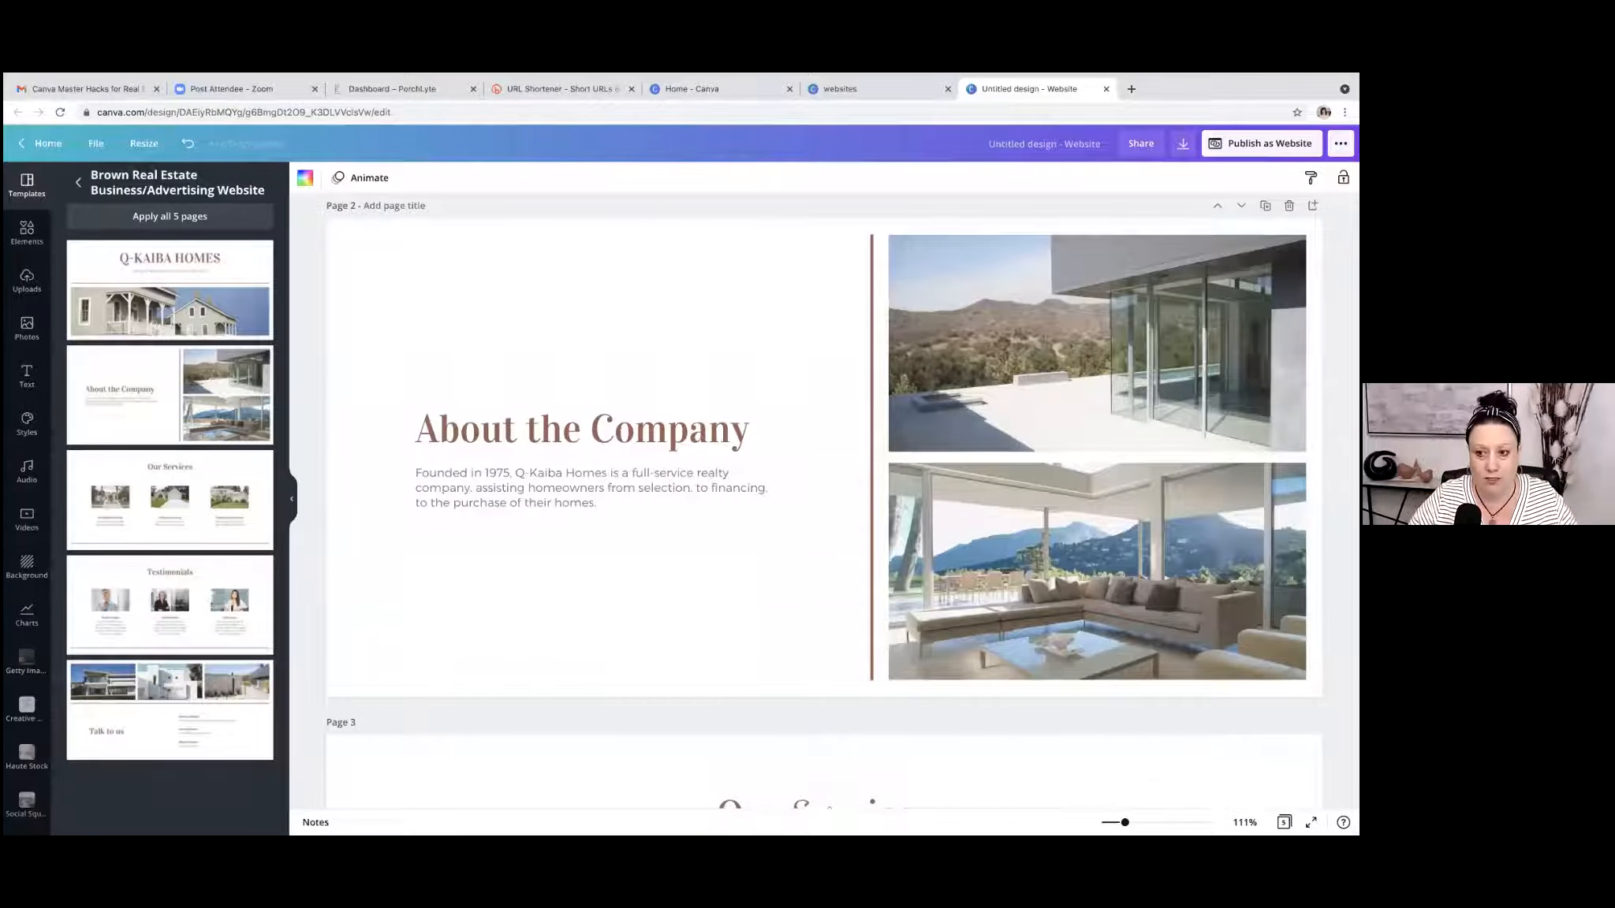
scroll(824, 505, "down", 6)
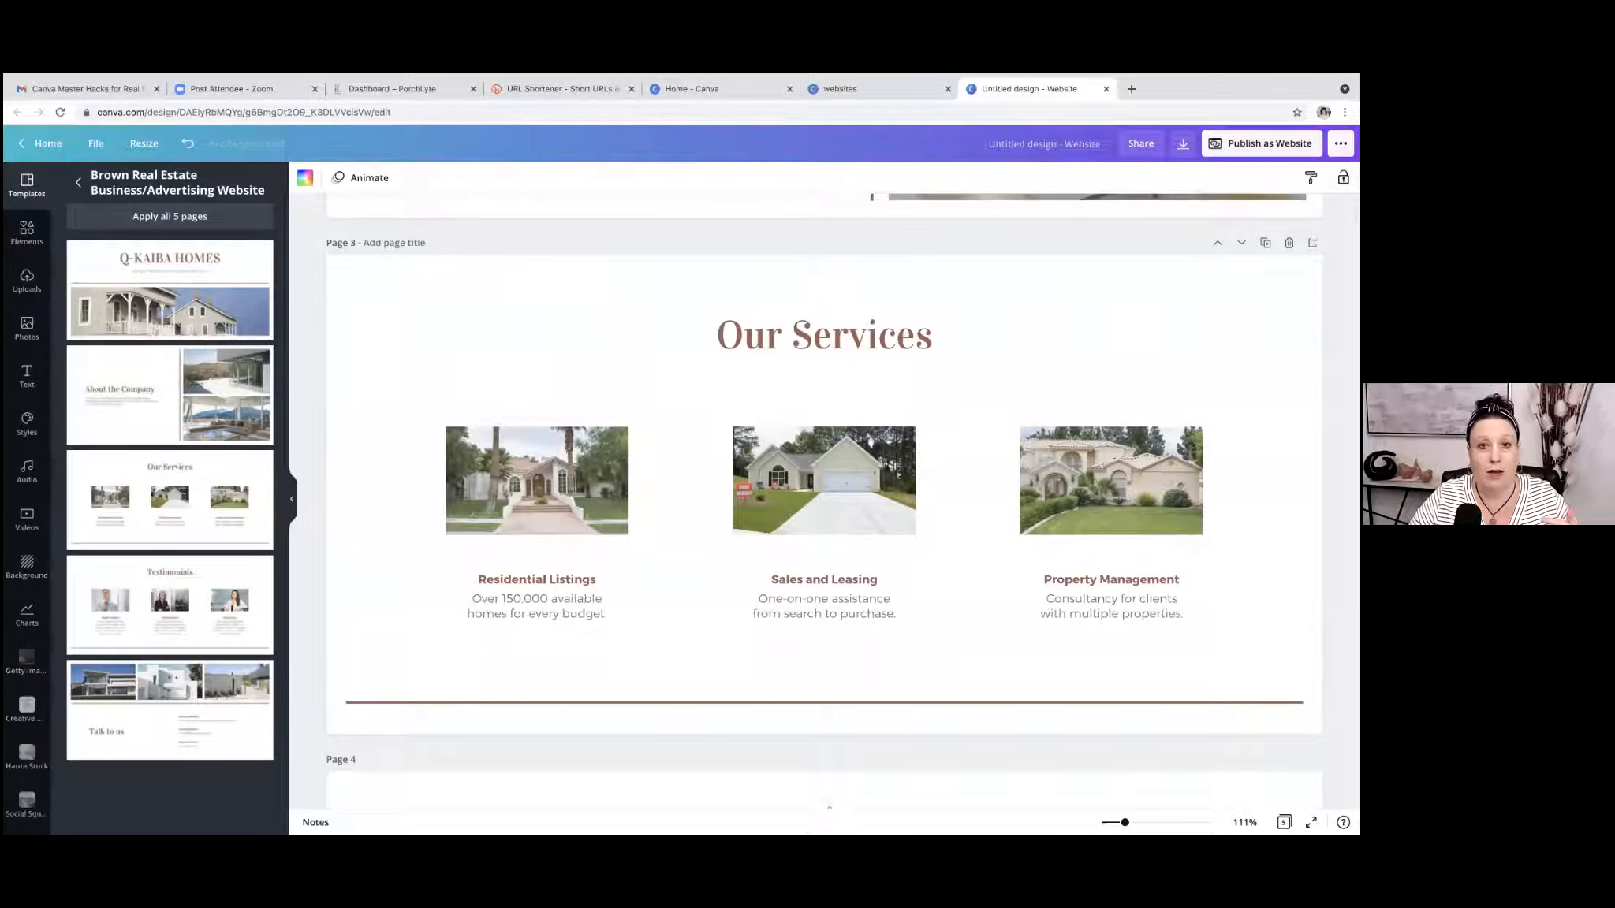
scroll(824, 505, "down", 5)
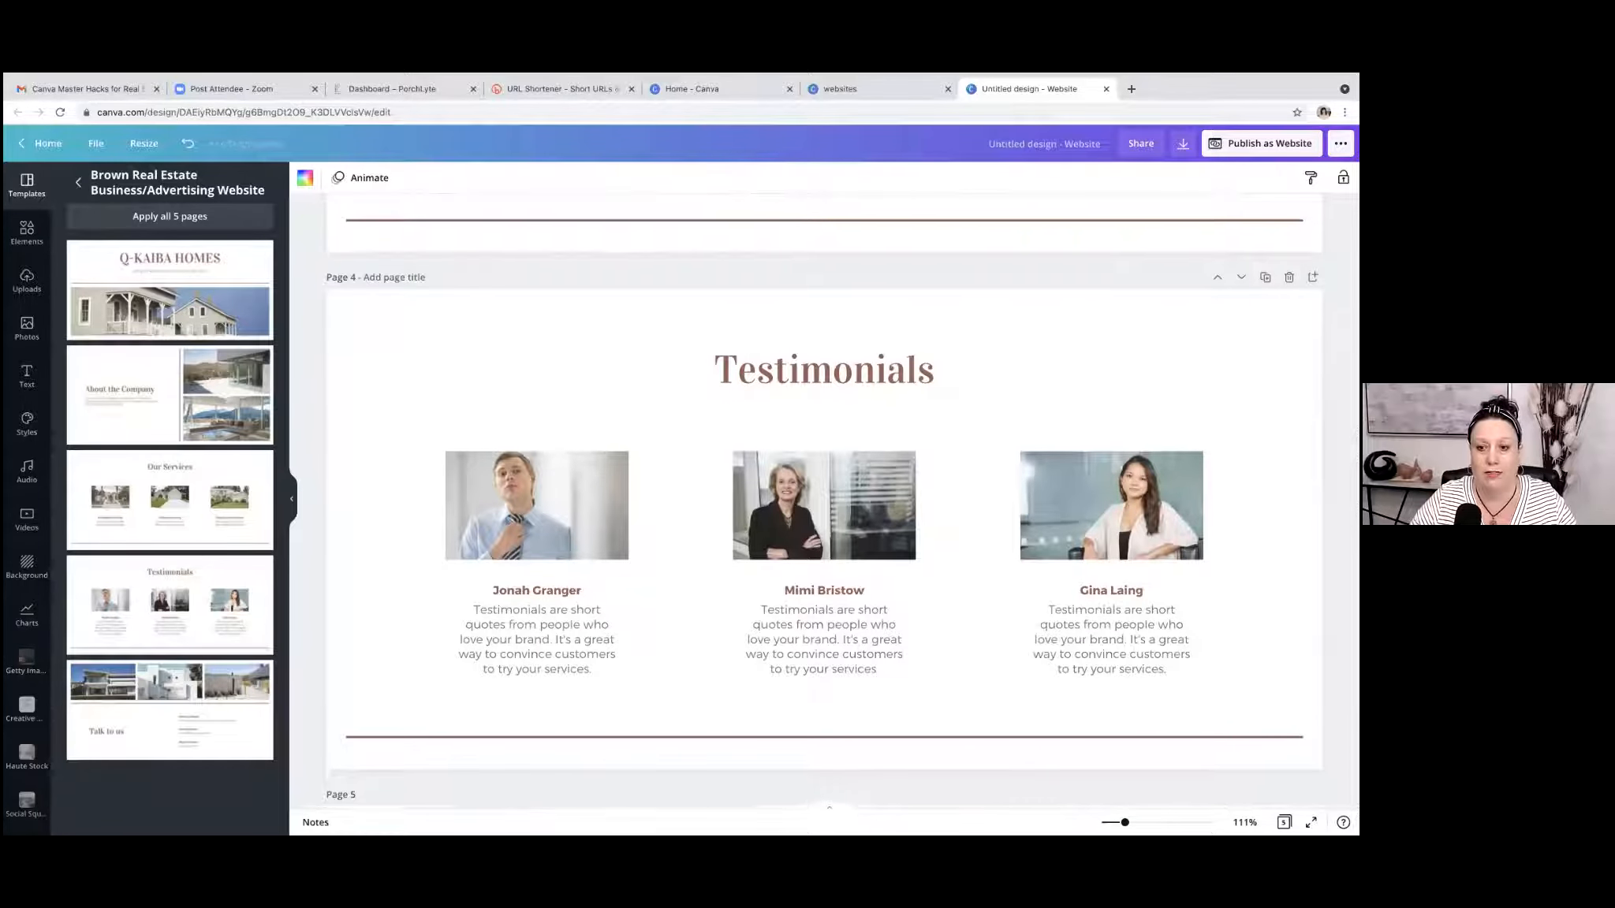
scroll(824, 504, "down", 5)
scroll(964, 735, "up", 5)
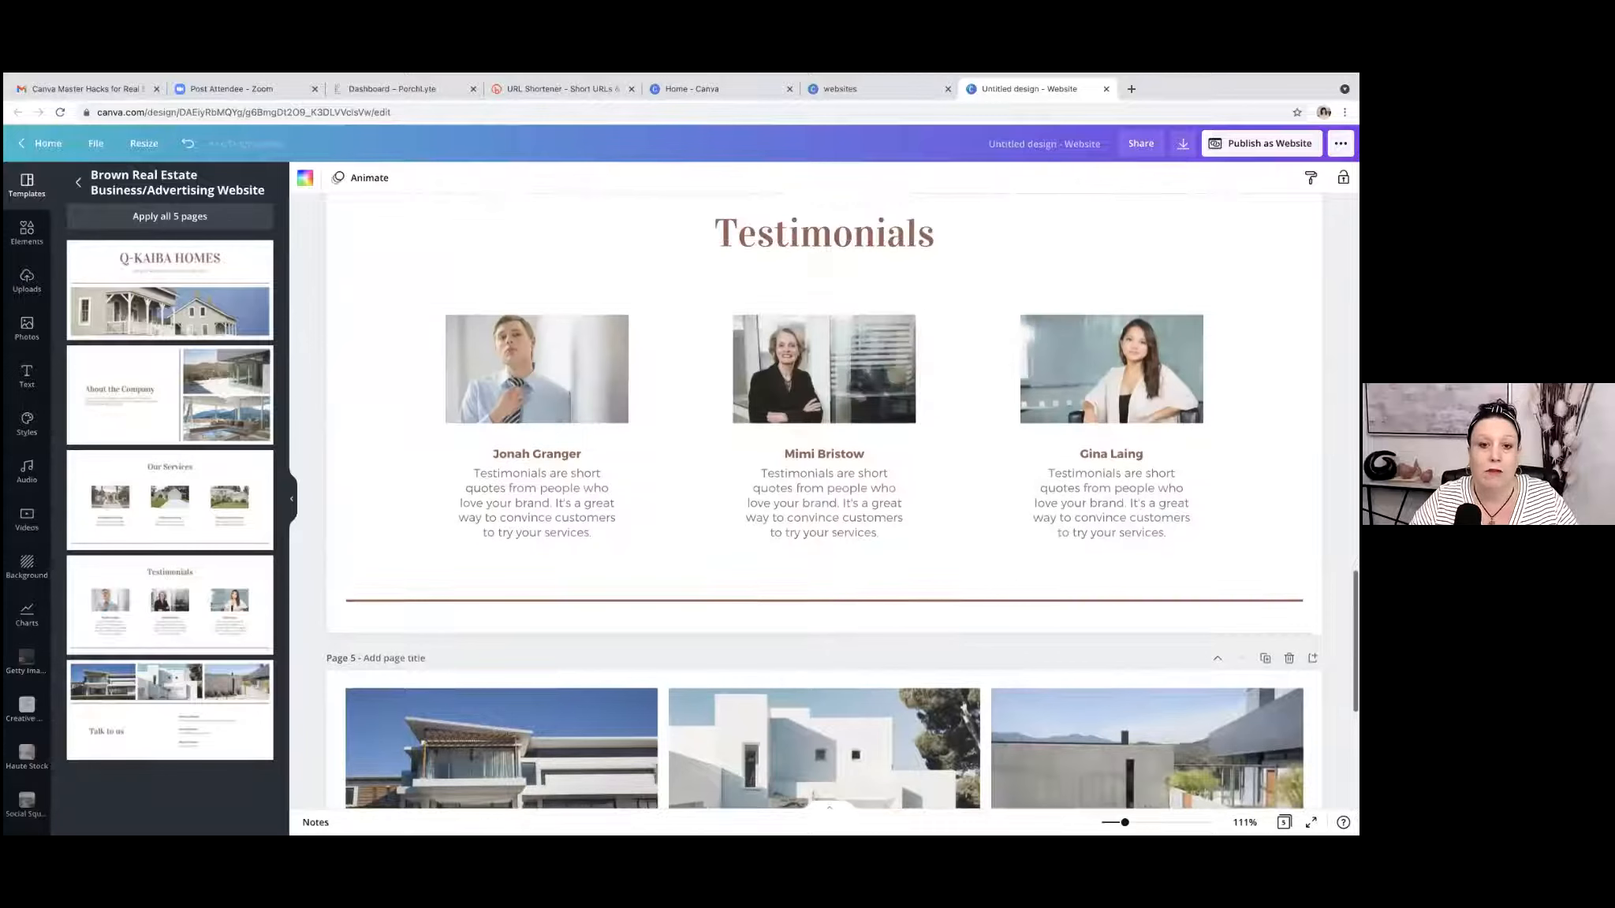
scroll(963, 736, "up", 1)
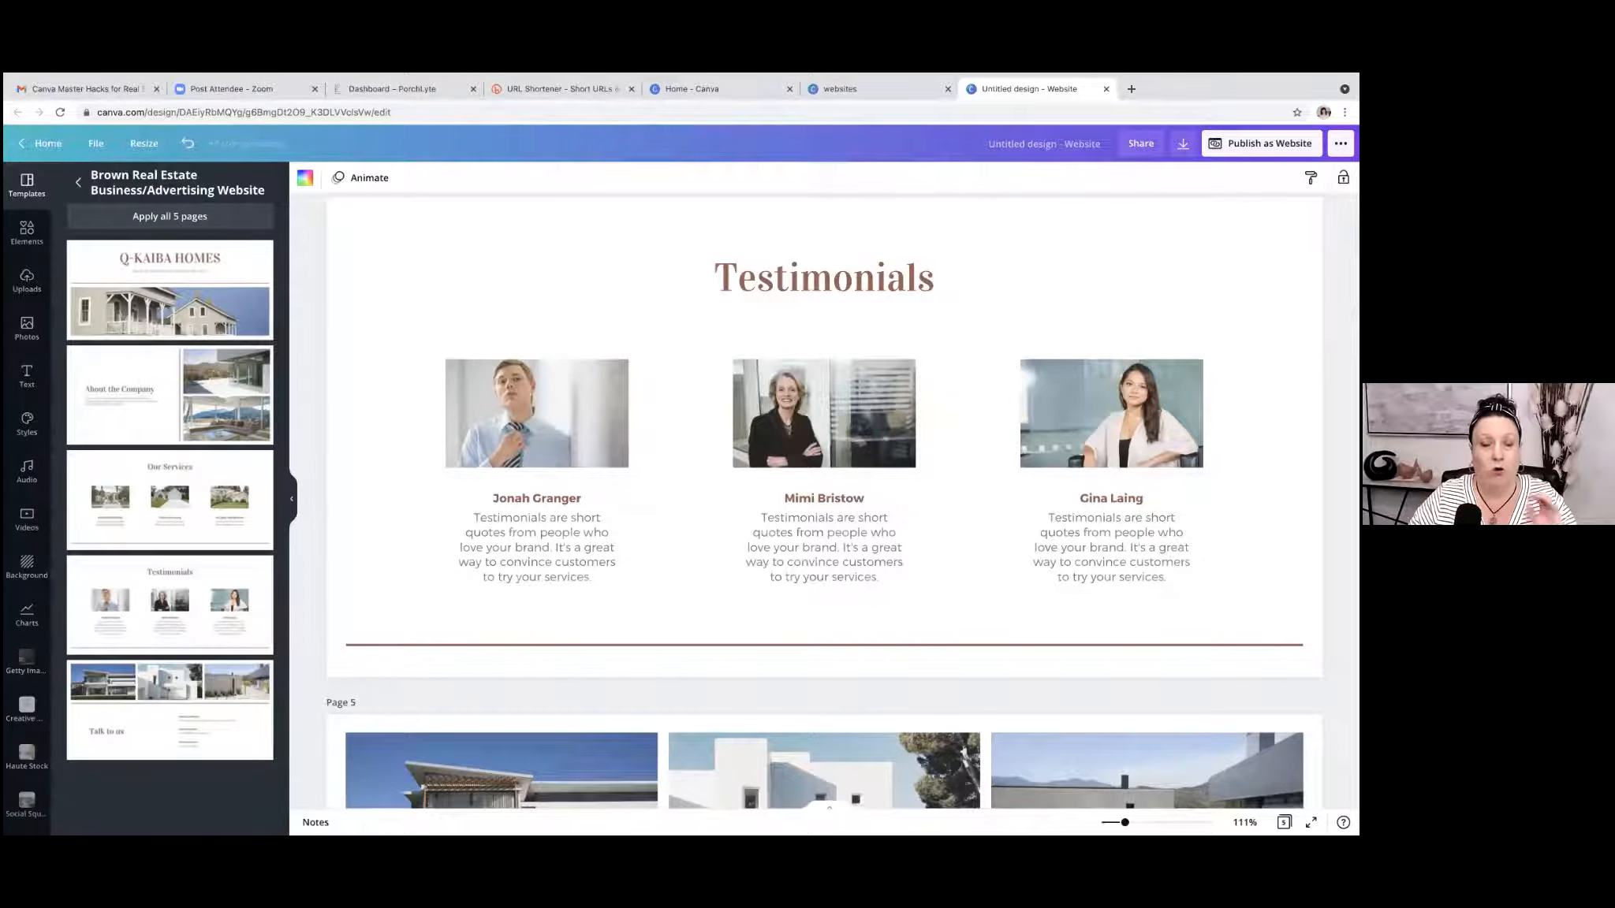
scroll(824, 500, "up", 15)
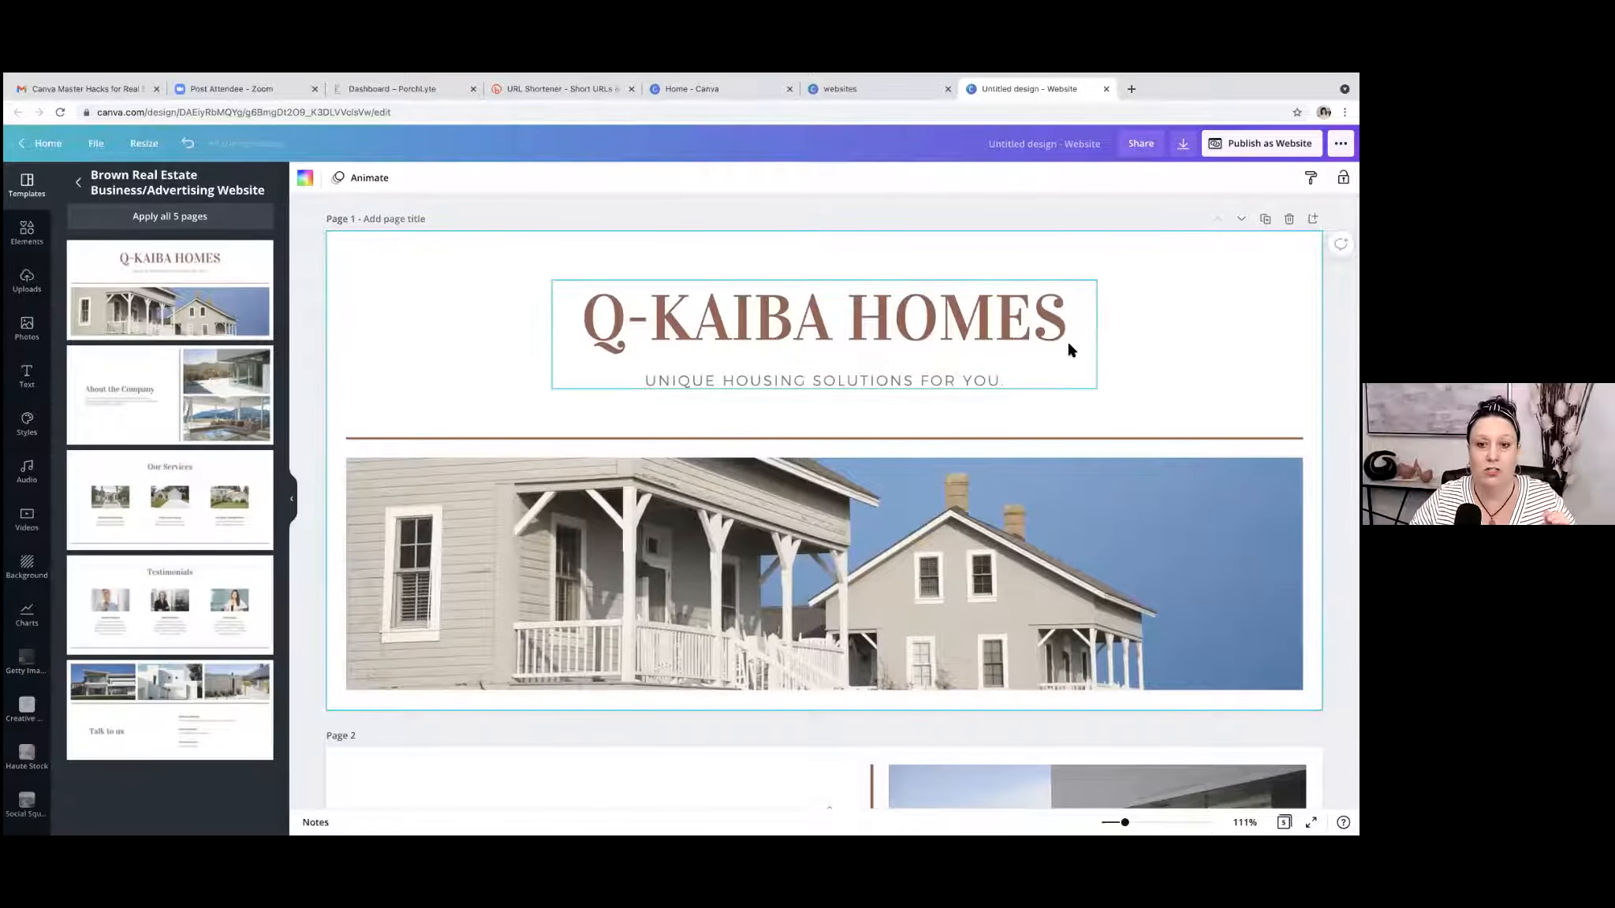
Replace the page 1 heading with the site owner's first name in possessive form followed by "WEBSITE".
left_click(984, 339)
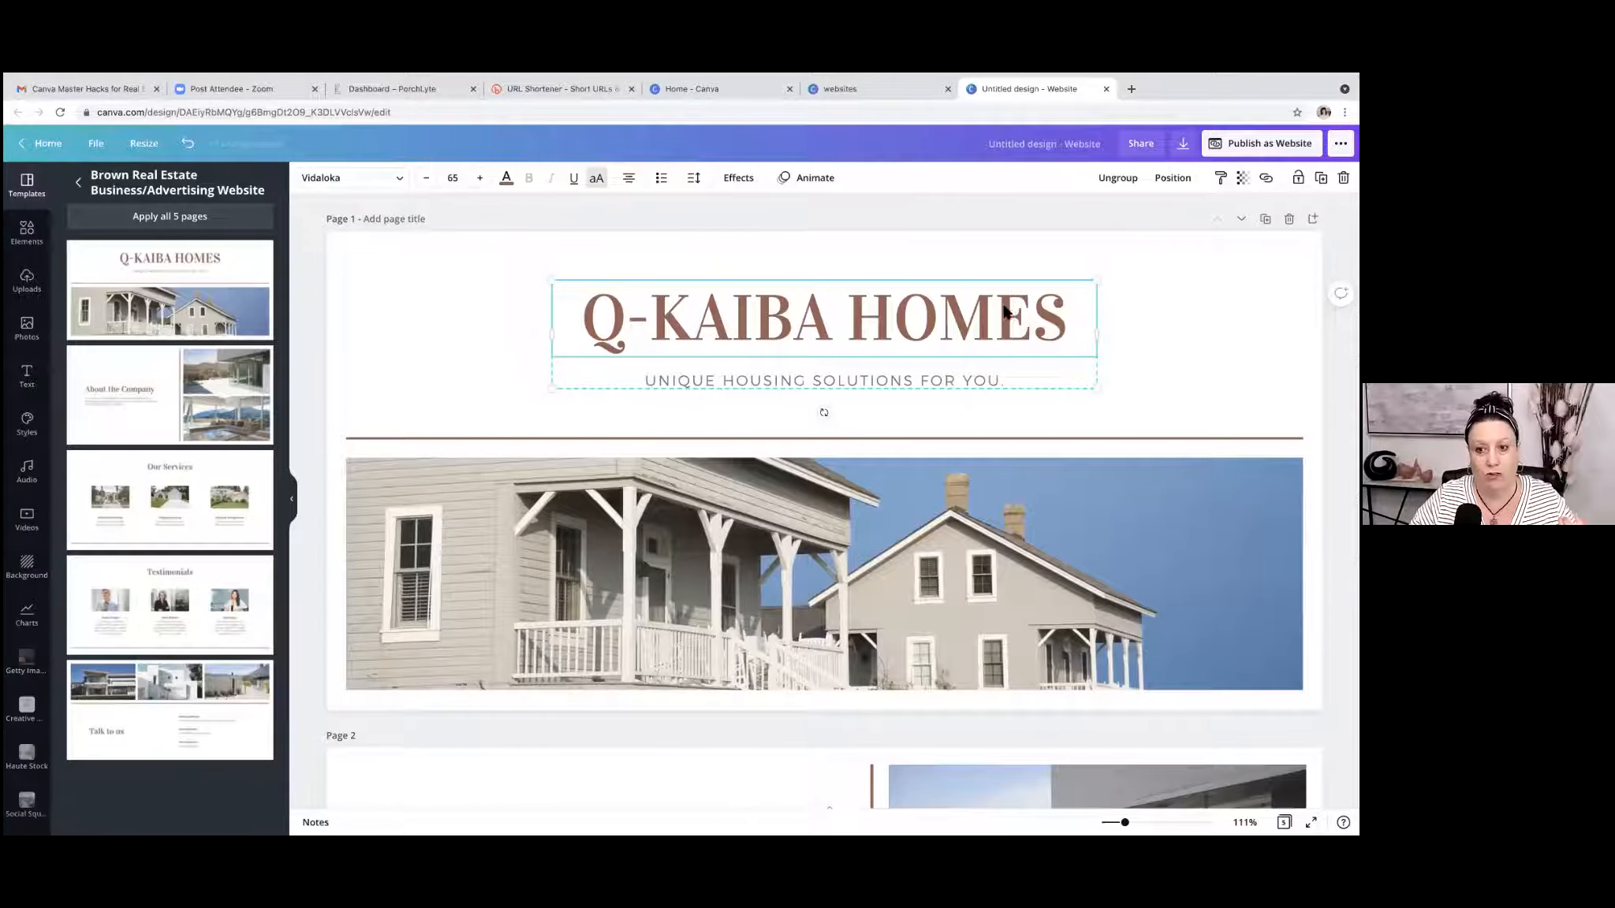
double_click(1057, 322)
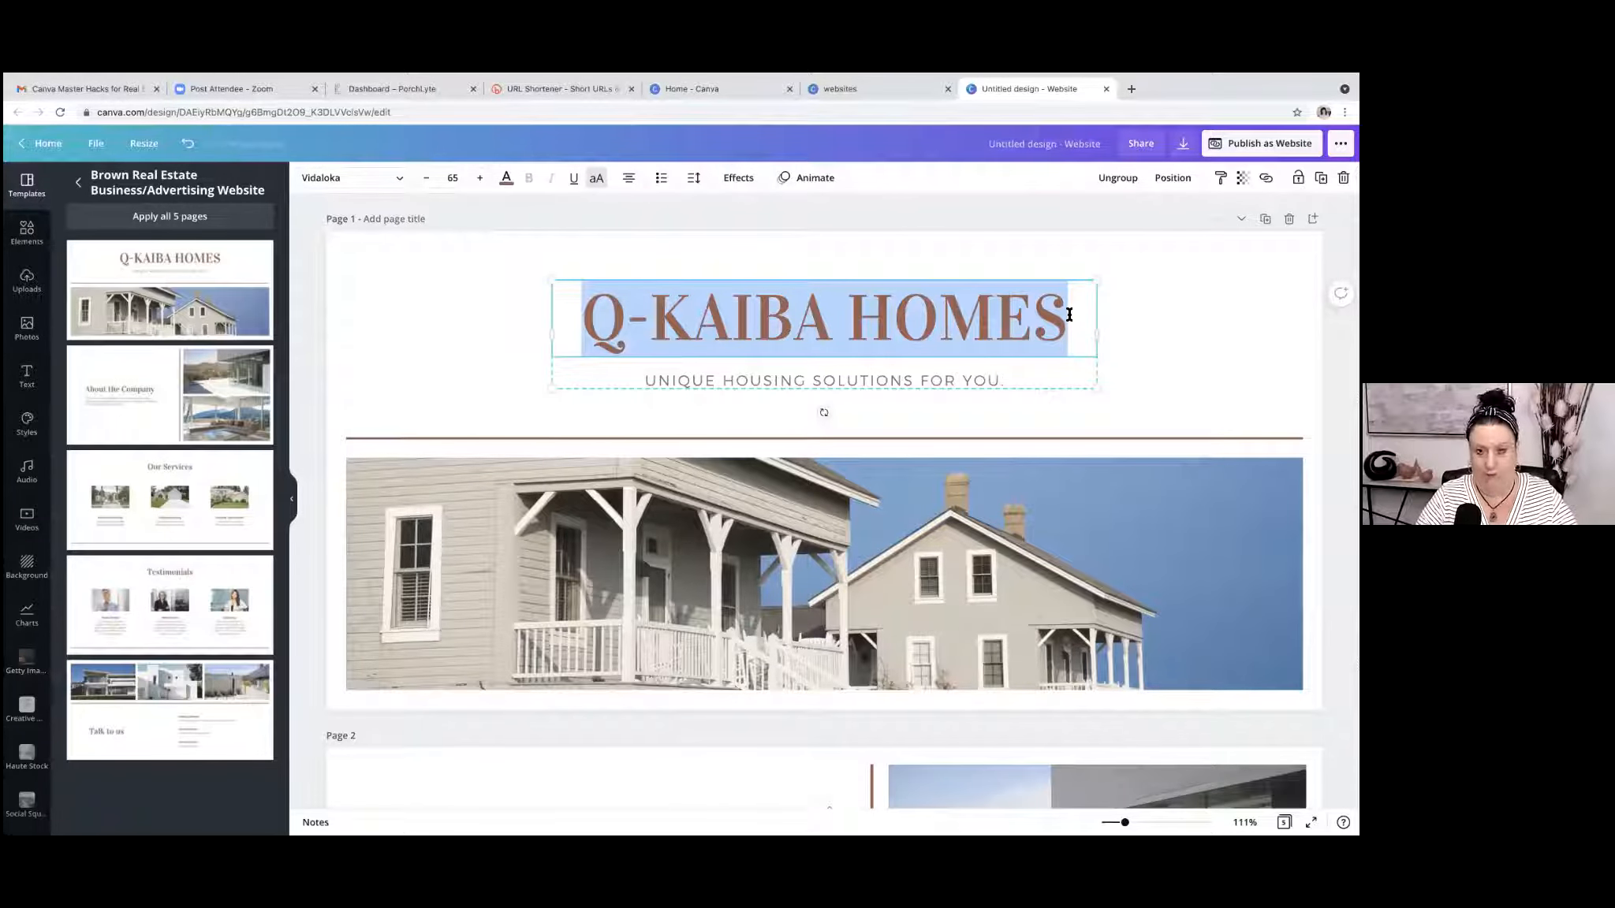
type("TRACY'S WEBSITE")
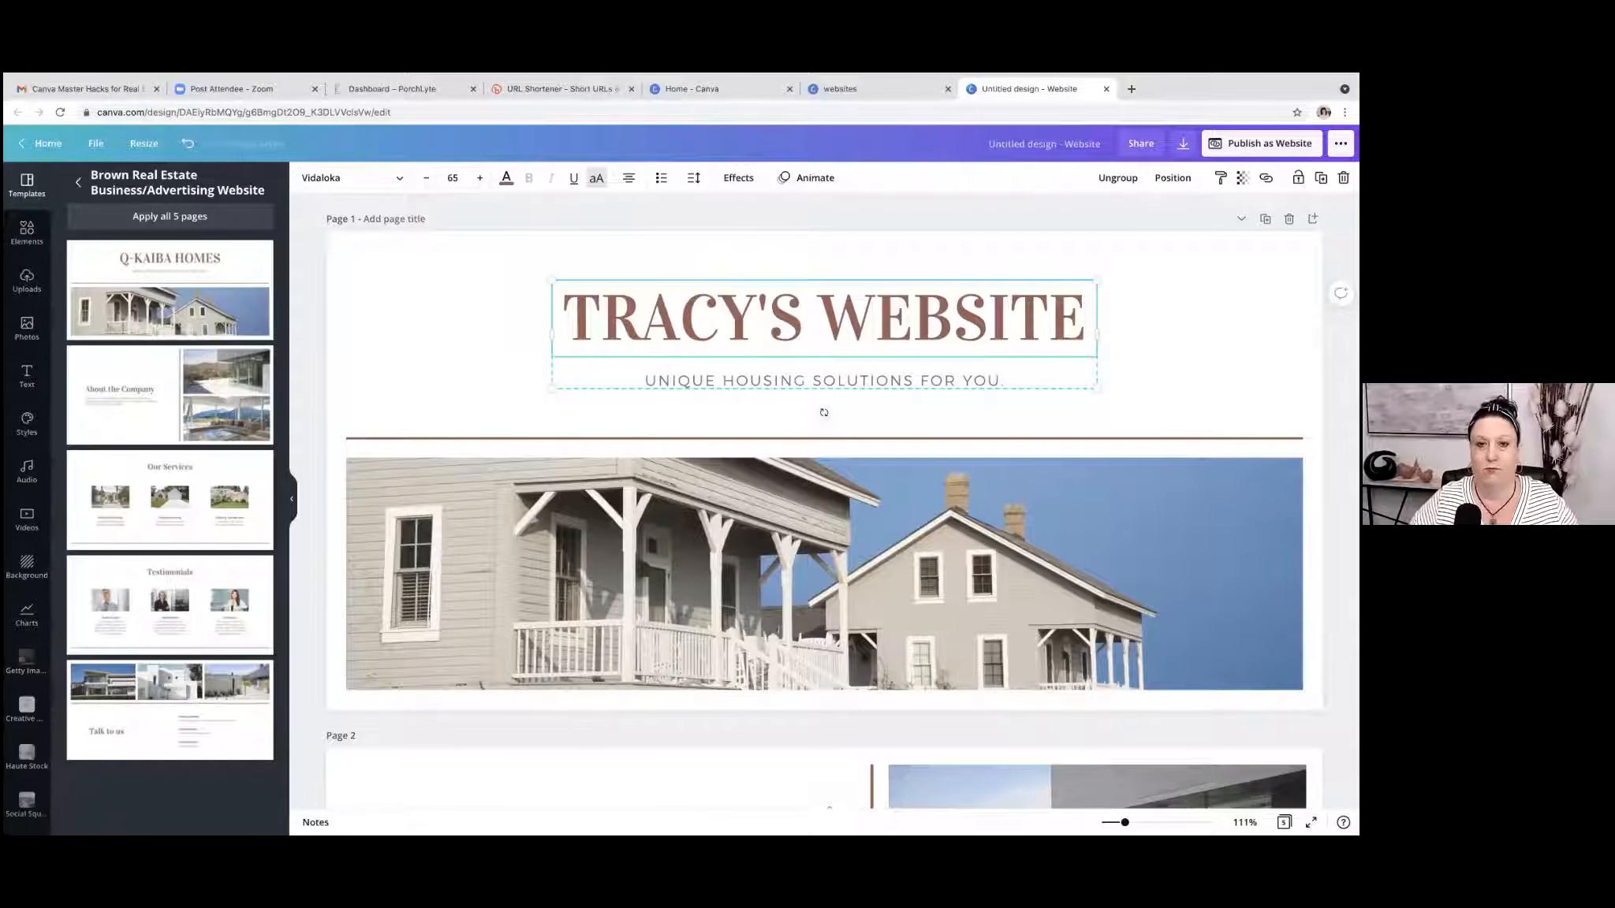
left_click(1123, 280)
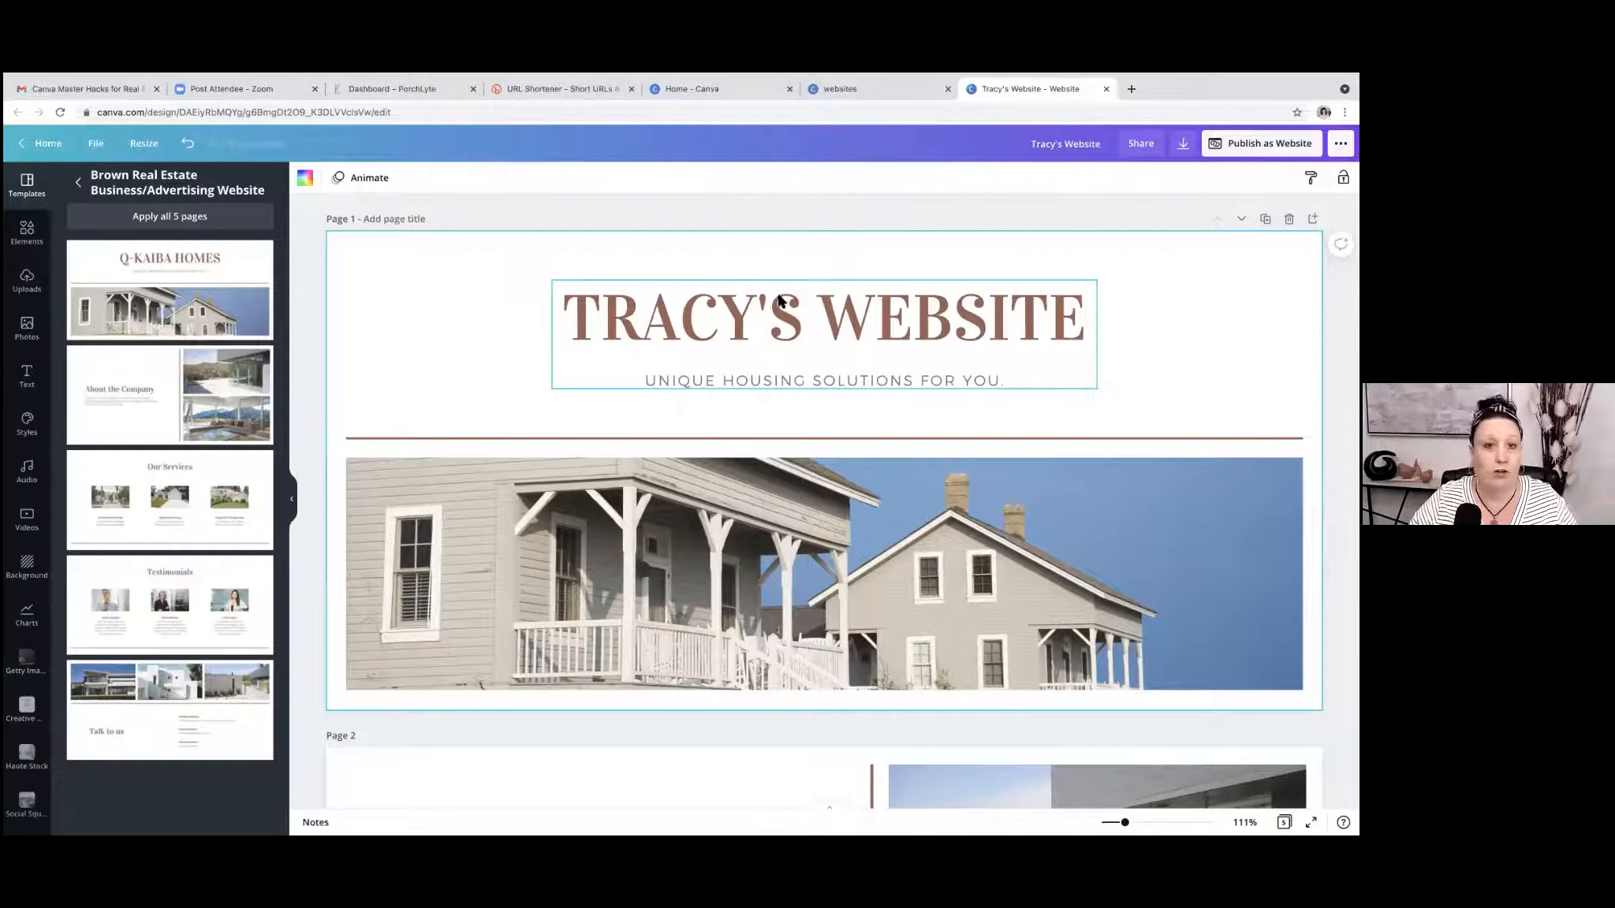
Replace the page 1 heading with the site owner's full name in capitals.
left_click(1077, 319)
double_click(864, 319)
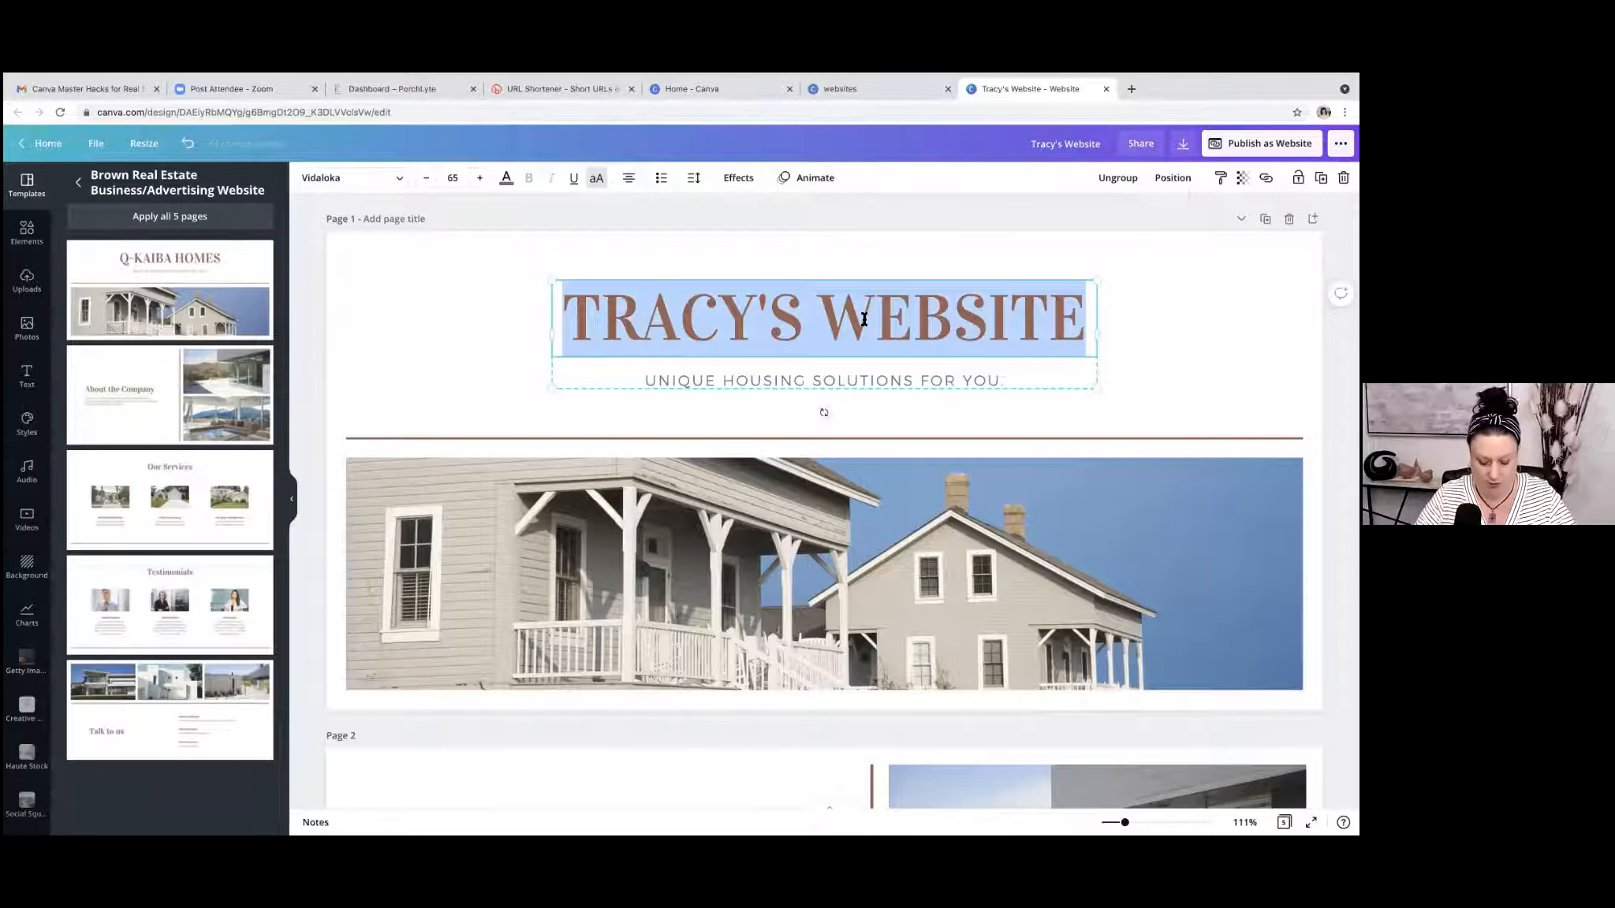
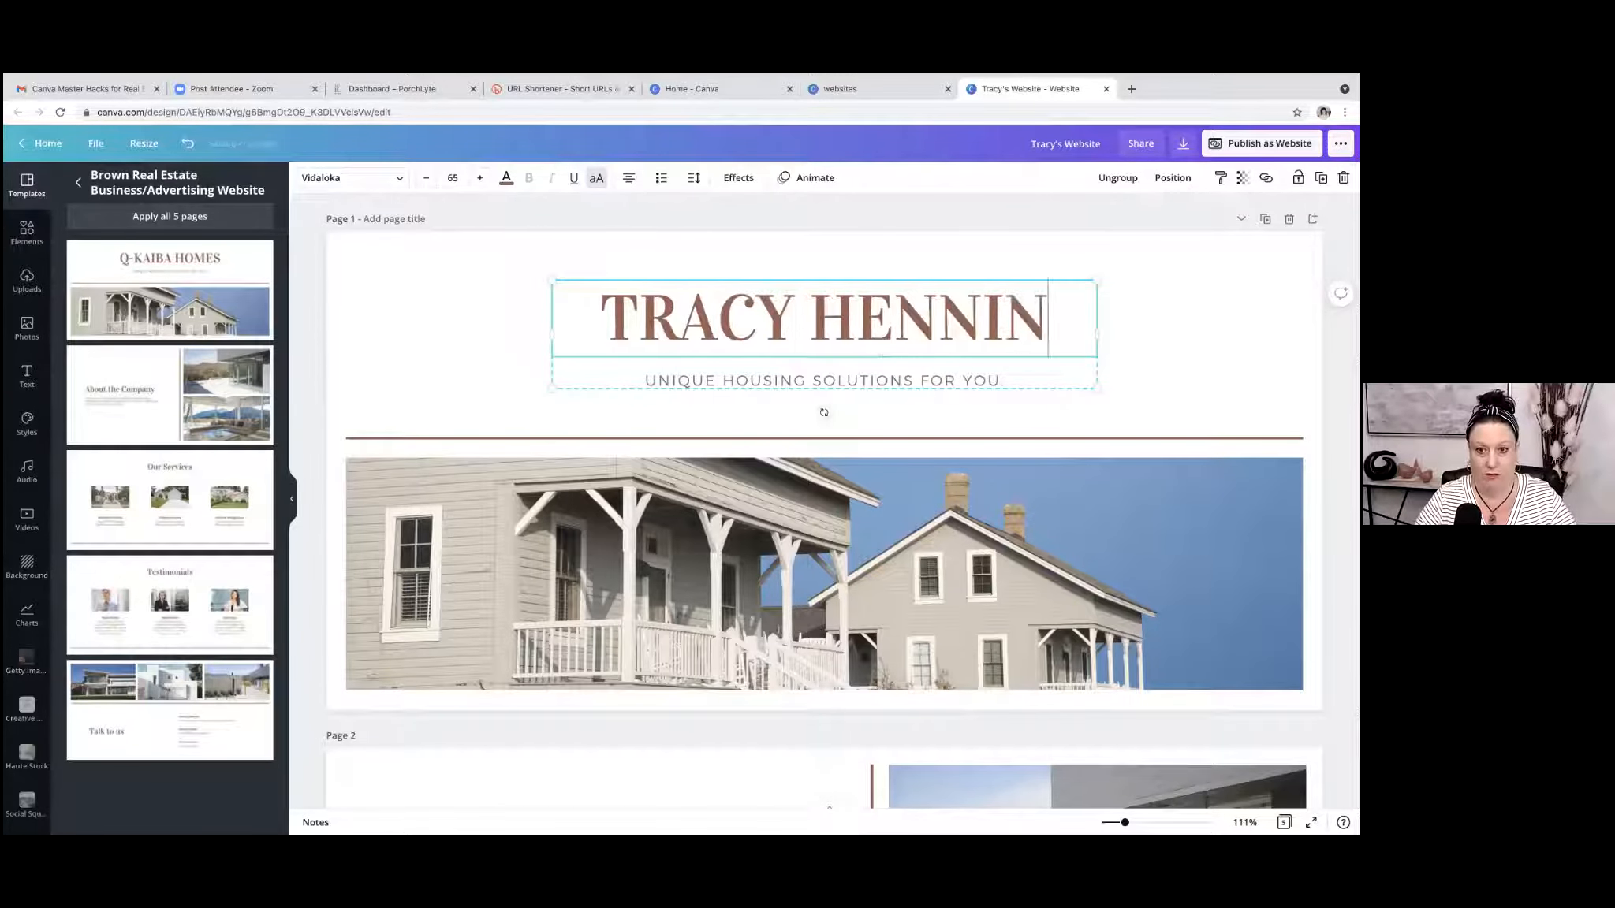
left_click(836, 378)
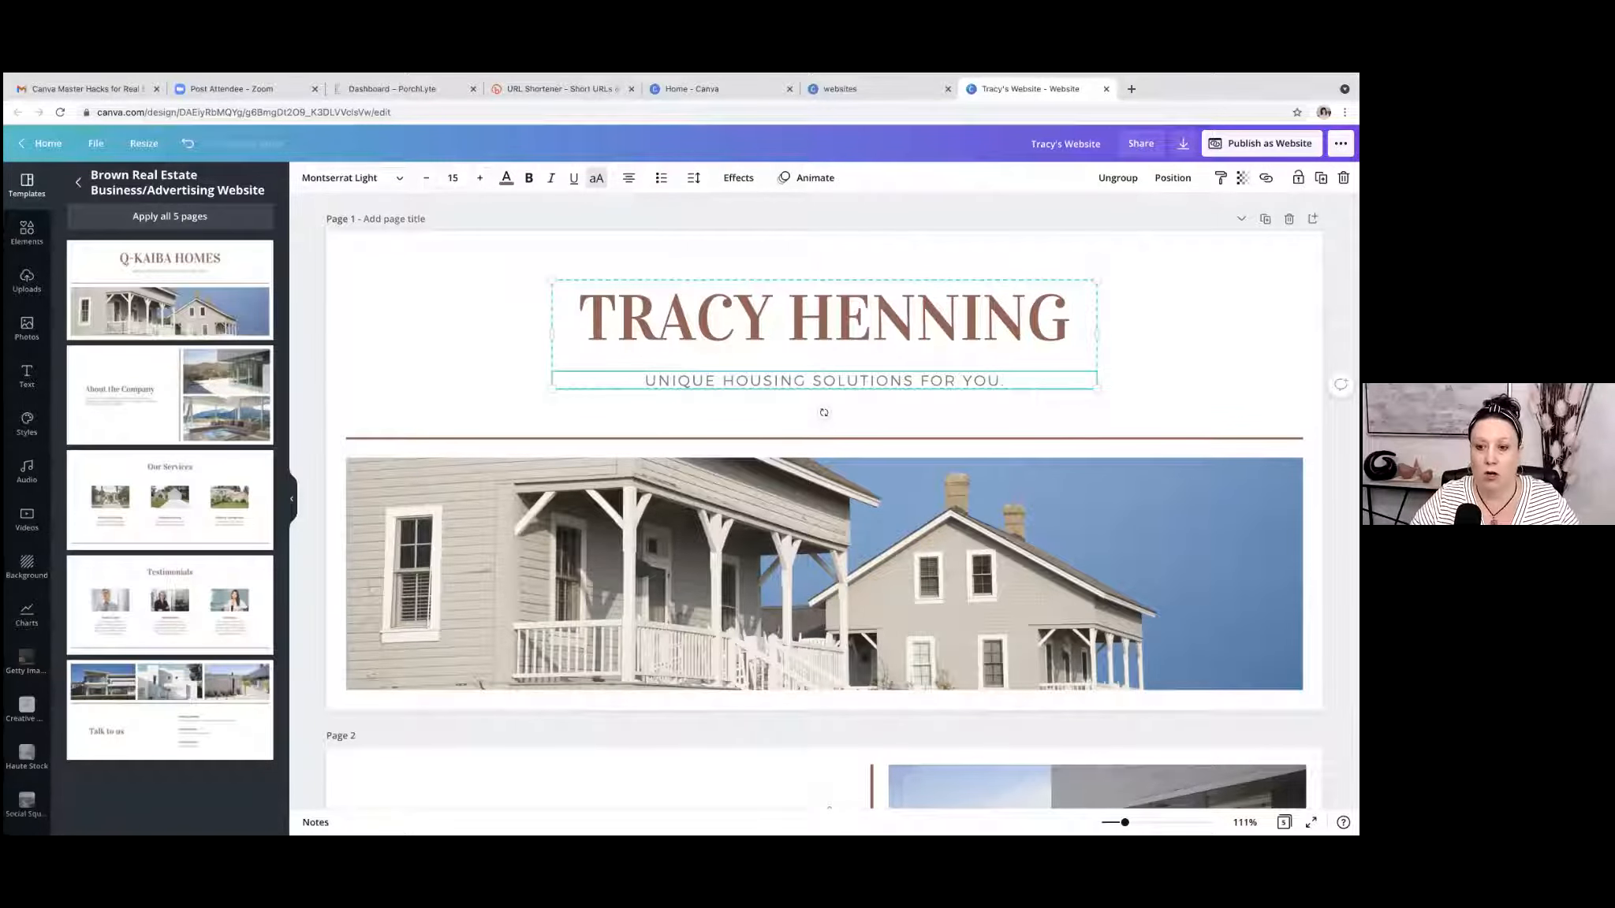
Select the house photo on page 1 and search the photo library for "living room".
scroll(824, 433, "down", 2)
left_click(824, 432)
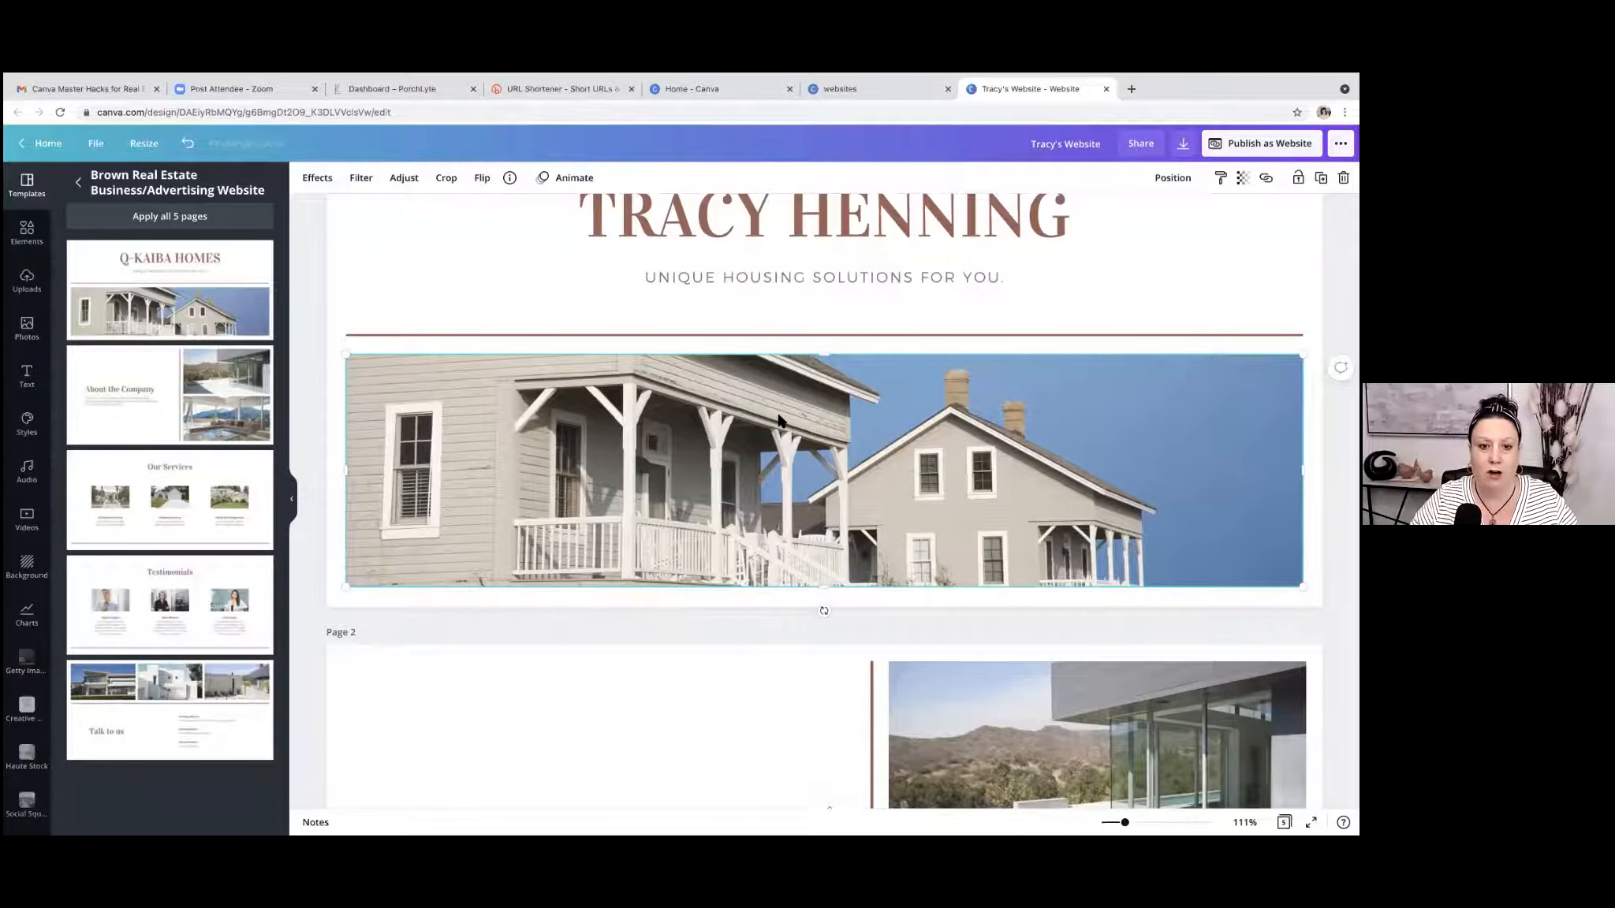
left_click(27, 330)
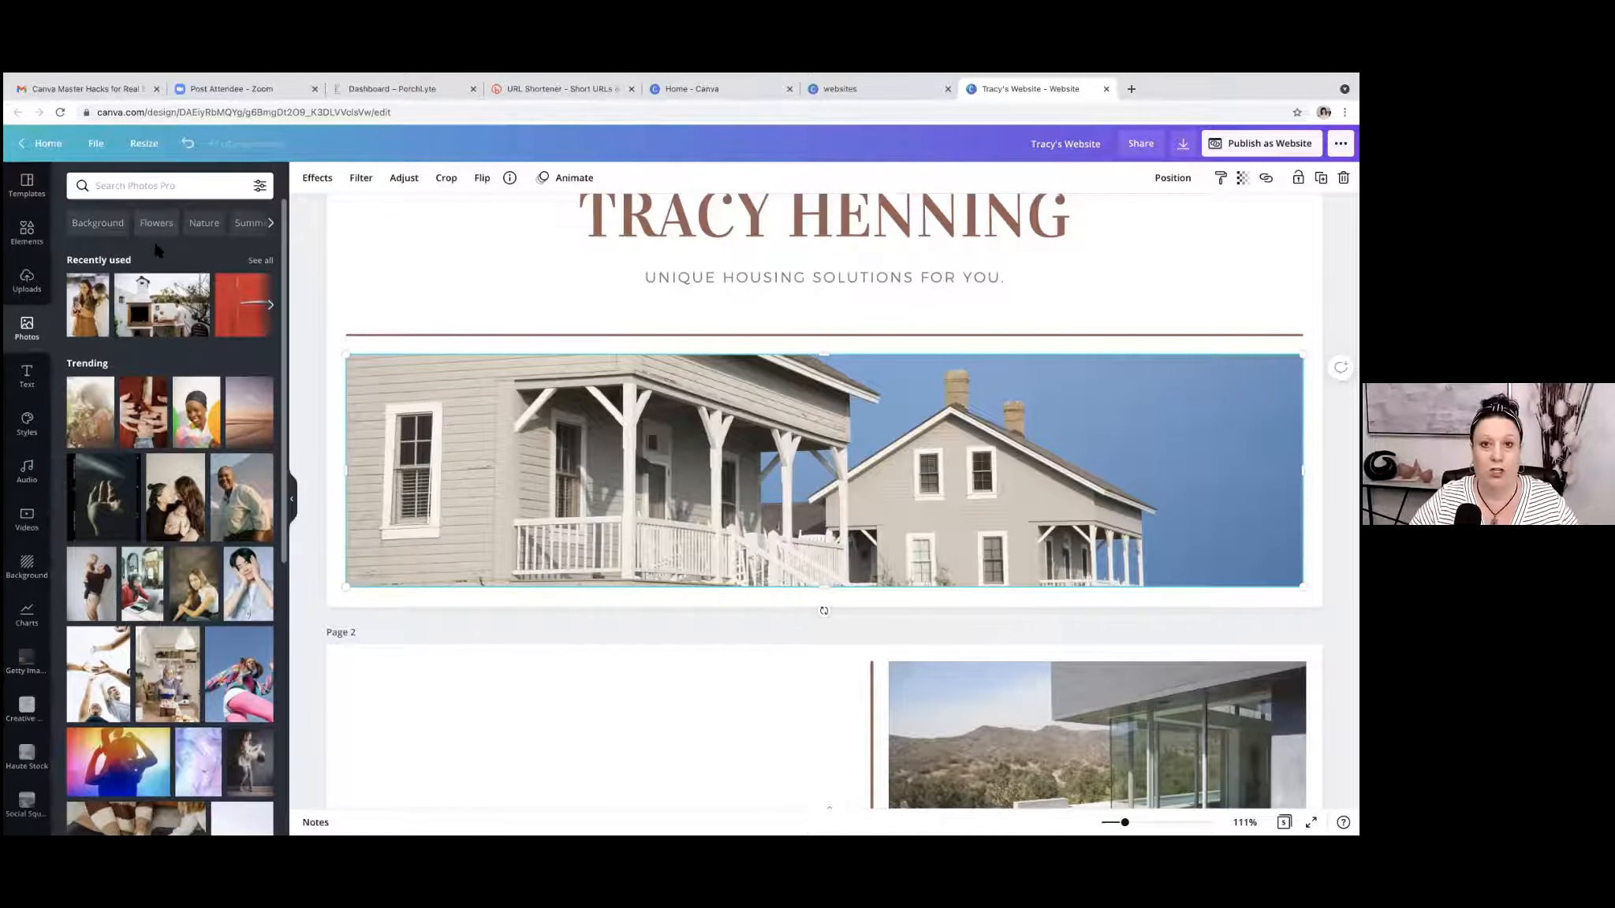
scroll(153, 260, "down", 1)
scroll(154, 266, "up", 1)
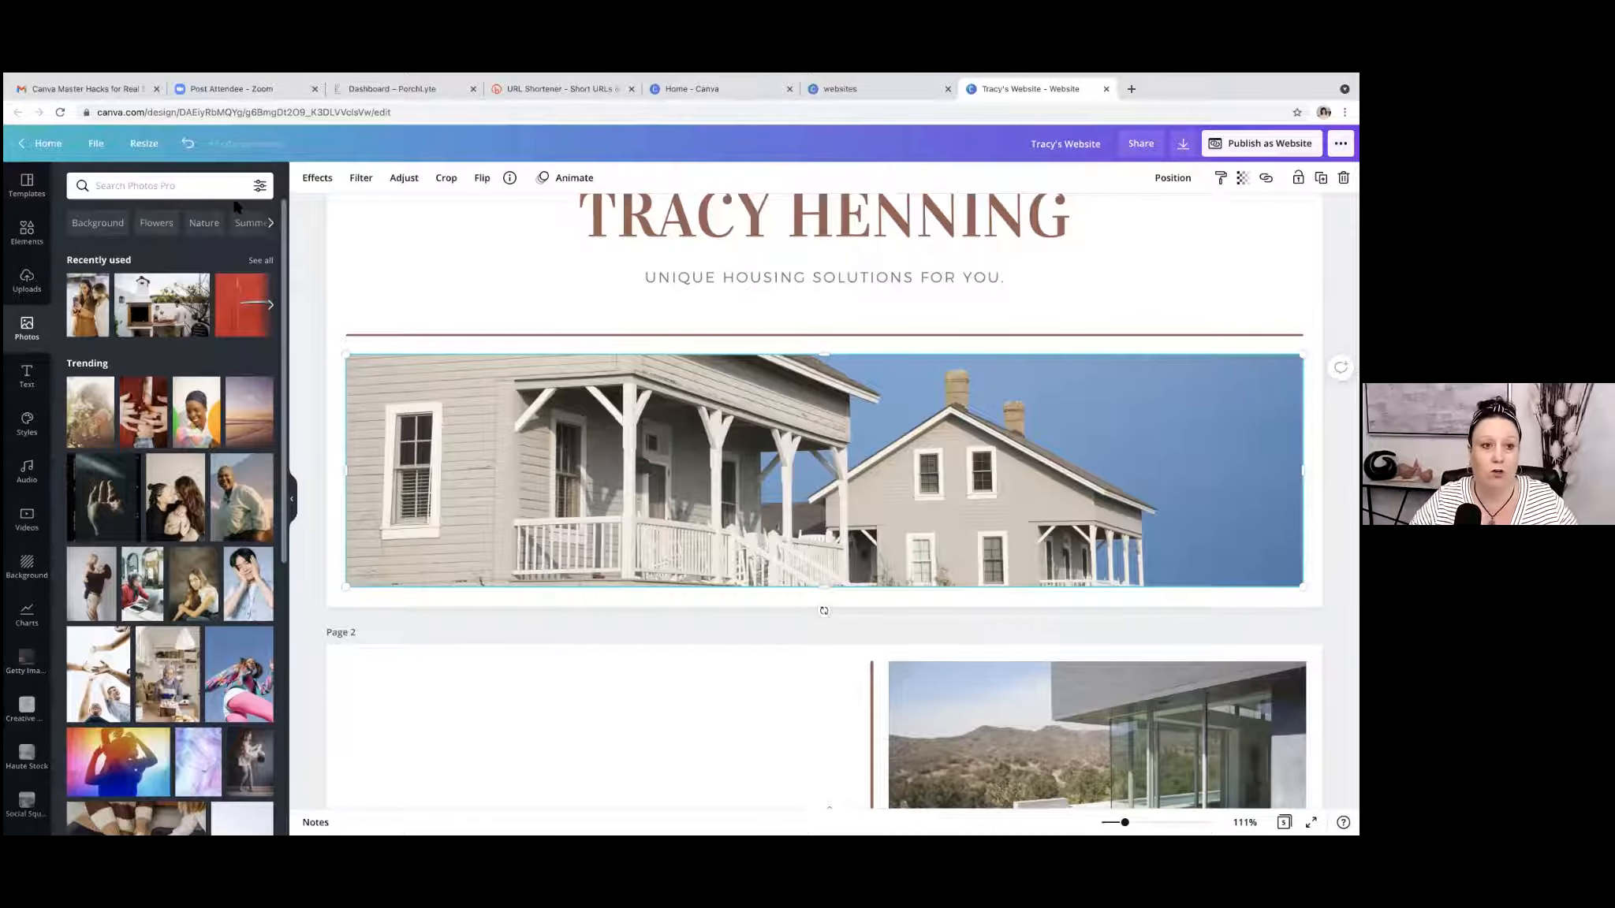
left_click(203, 191)
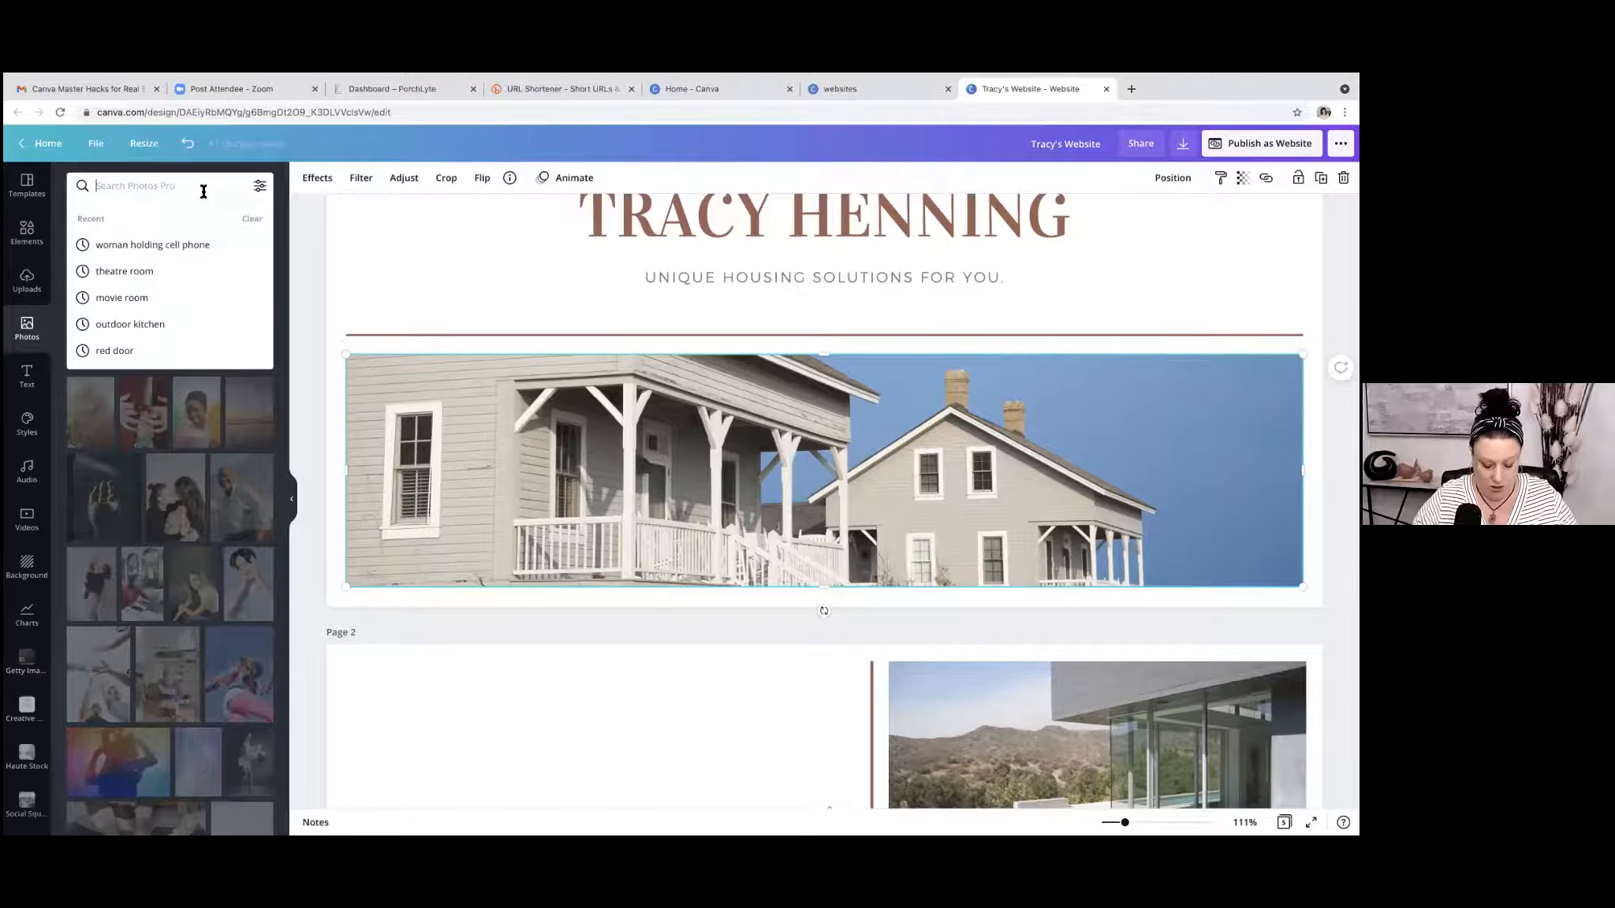
type("living room")
key("Return")
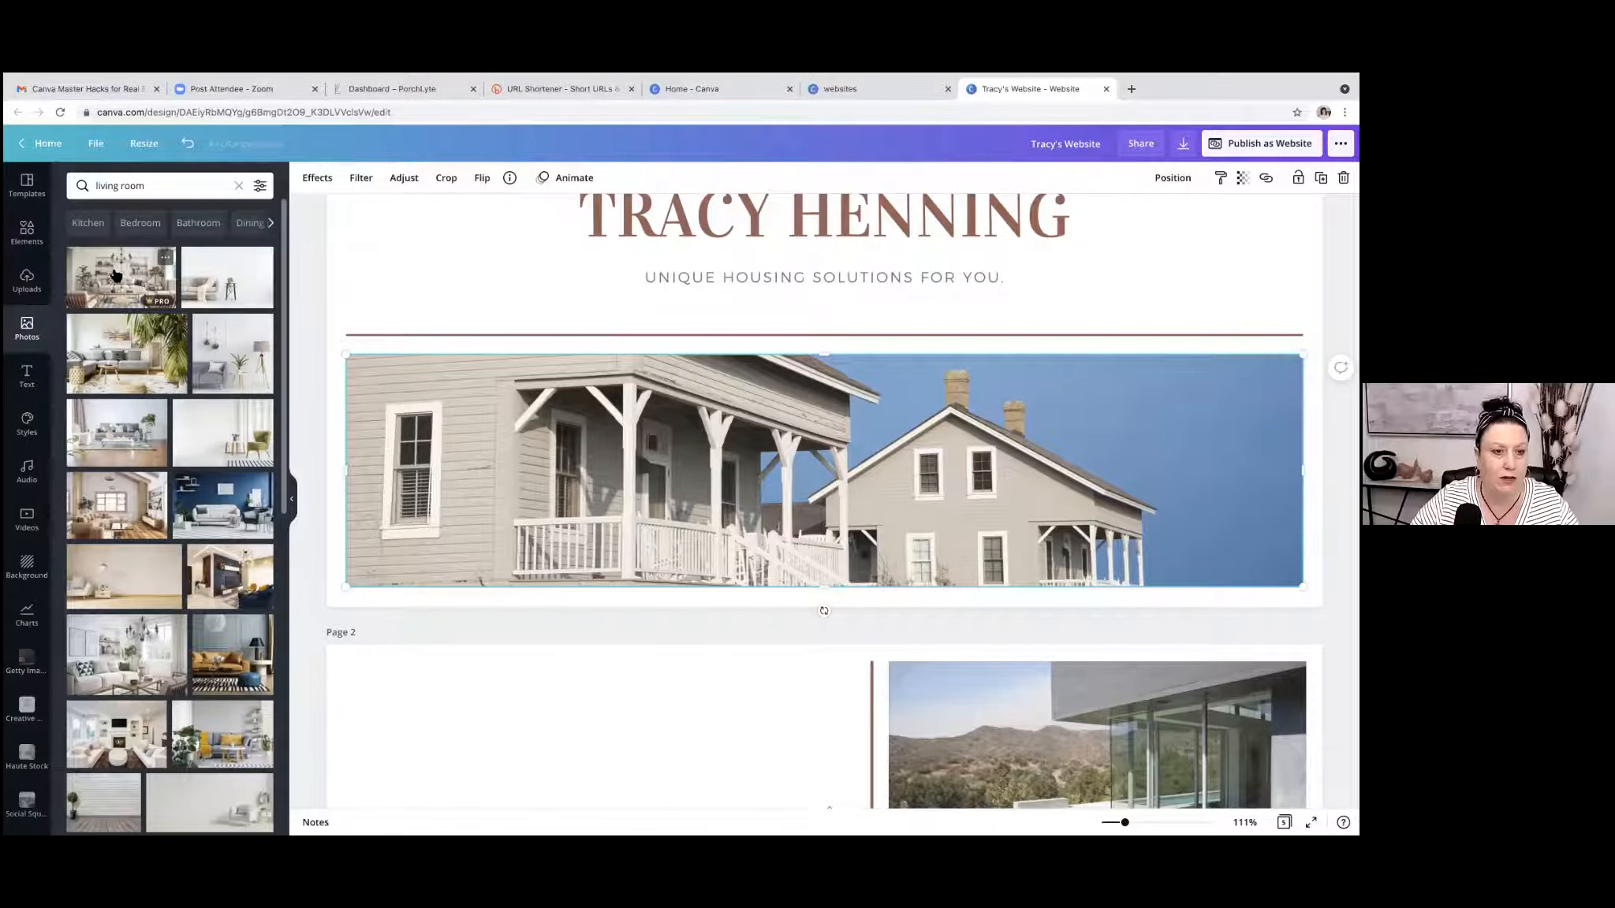
Try the sofa living room photo in the page 1 frame, shift its crop to show the chandelier, and undo the crop change.
left_click_drag(113, 274, 359, 403)
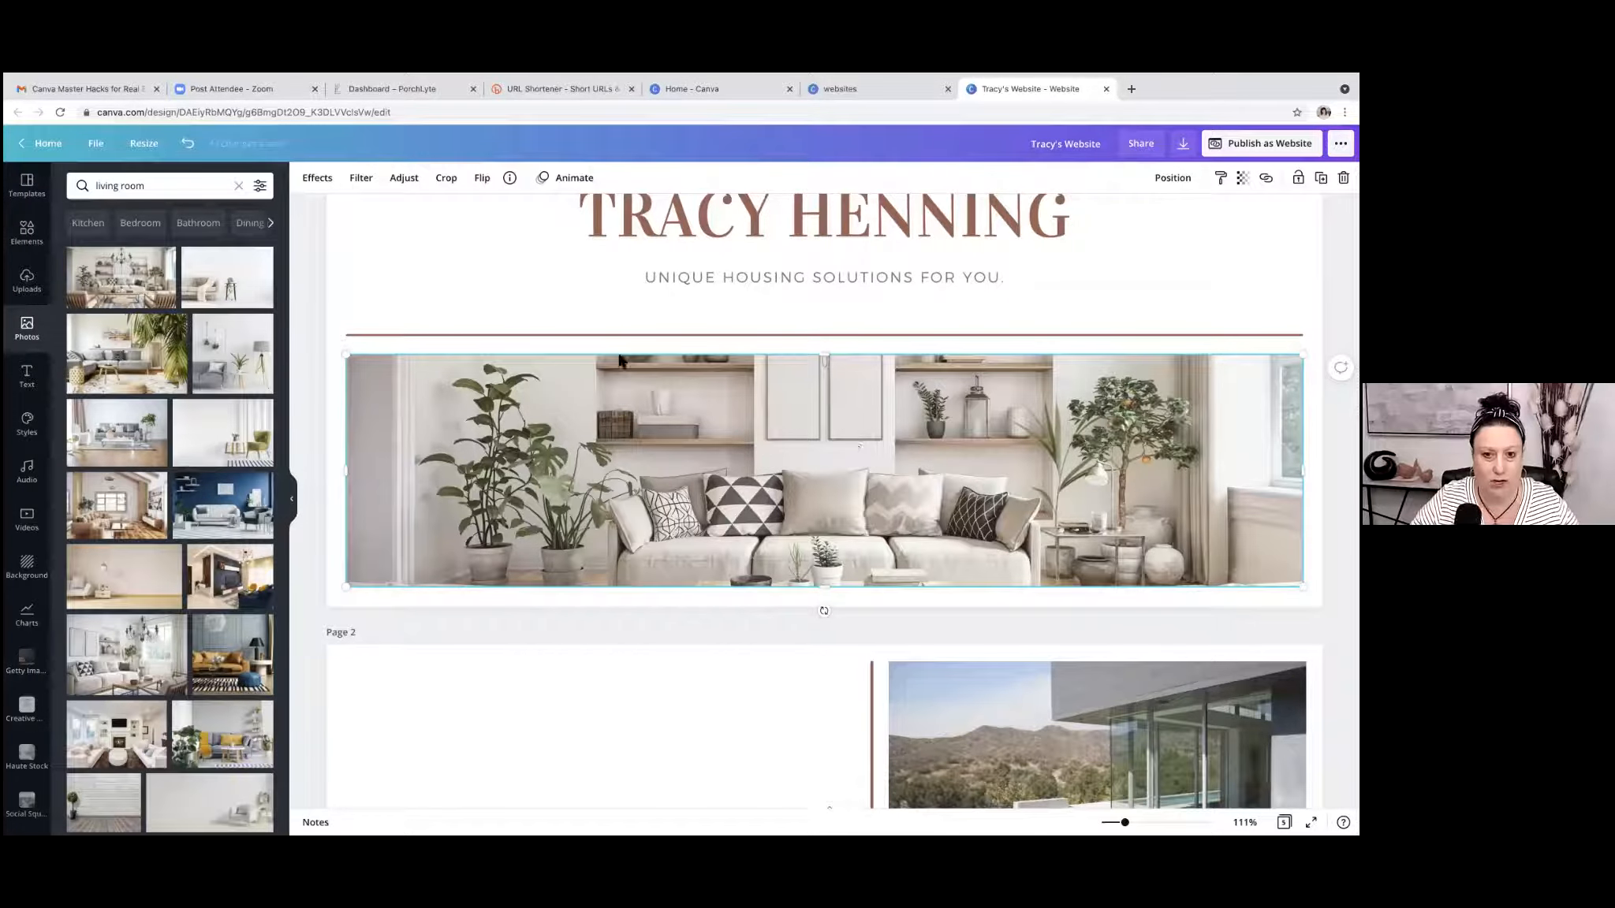
left_click(446, 177)
left_click_drag(779, 421, 844, 623)
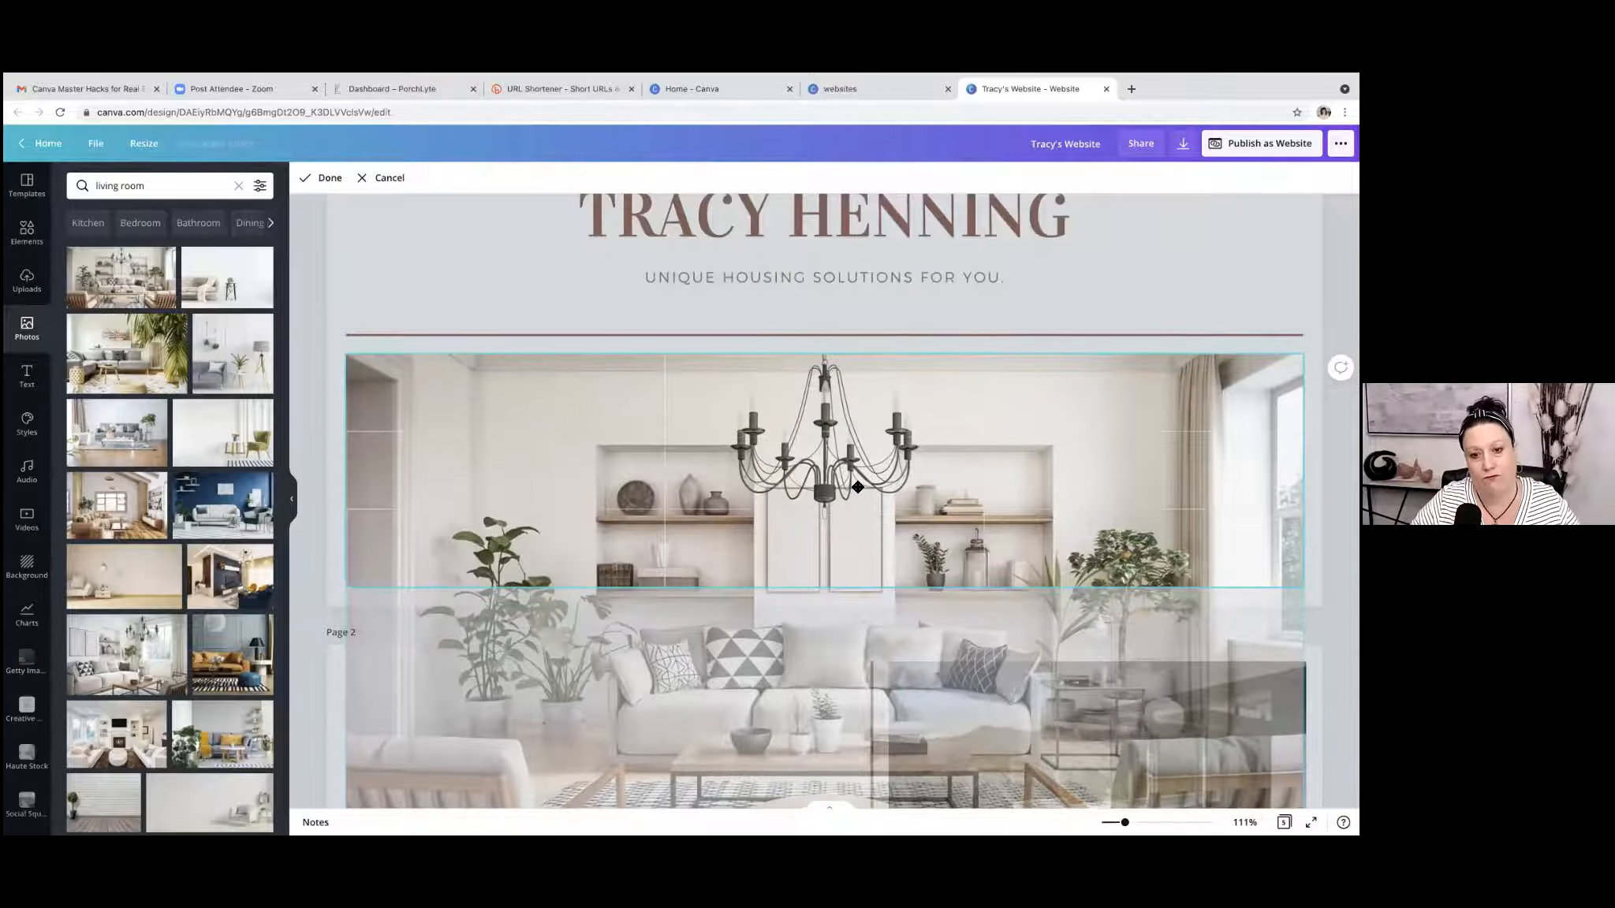
left_click(325, 178)
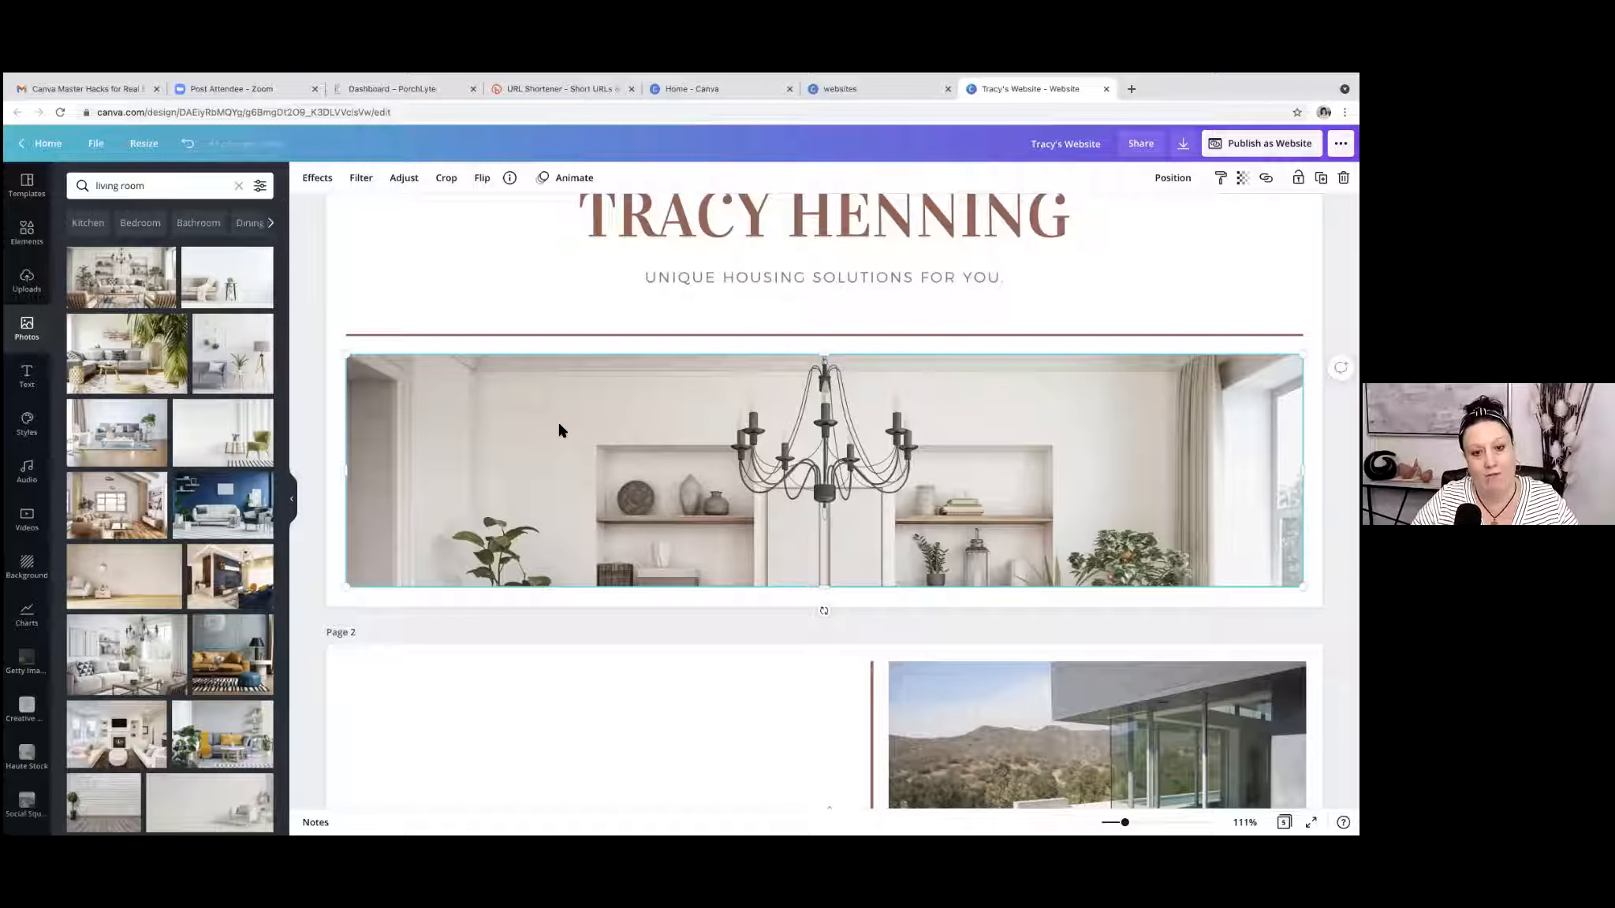
left_click(187, 147)
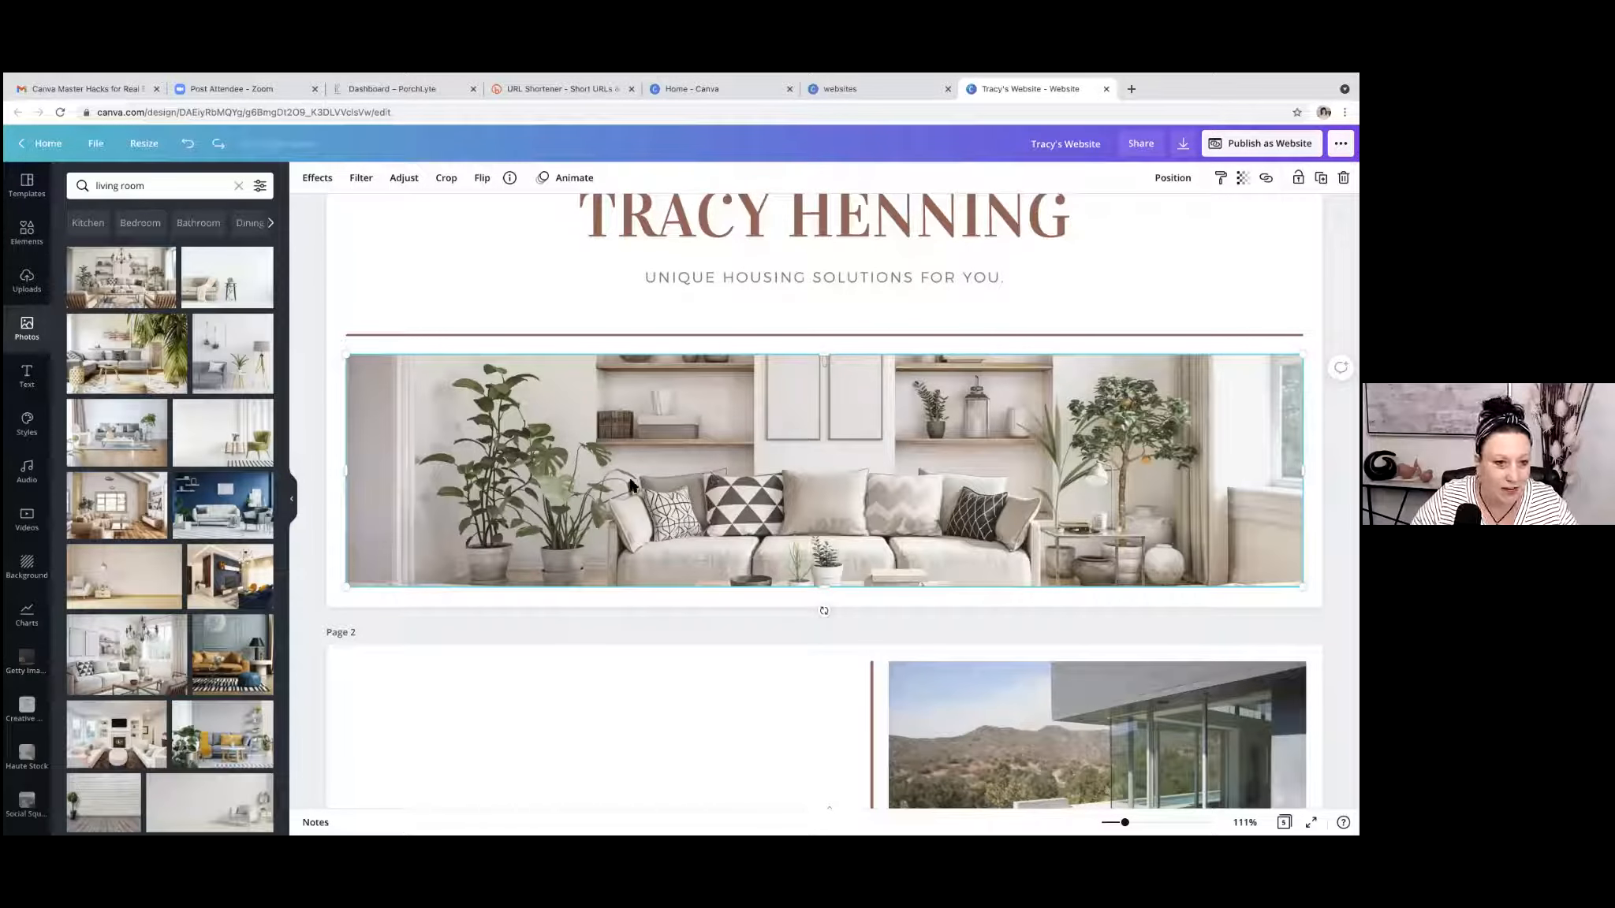
Replace the page 1 photo with the green armchair living room photo and reposition its crop to show the chair and side table.
left_click_drag(197, 428, 357, 429)
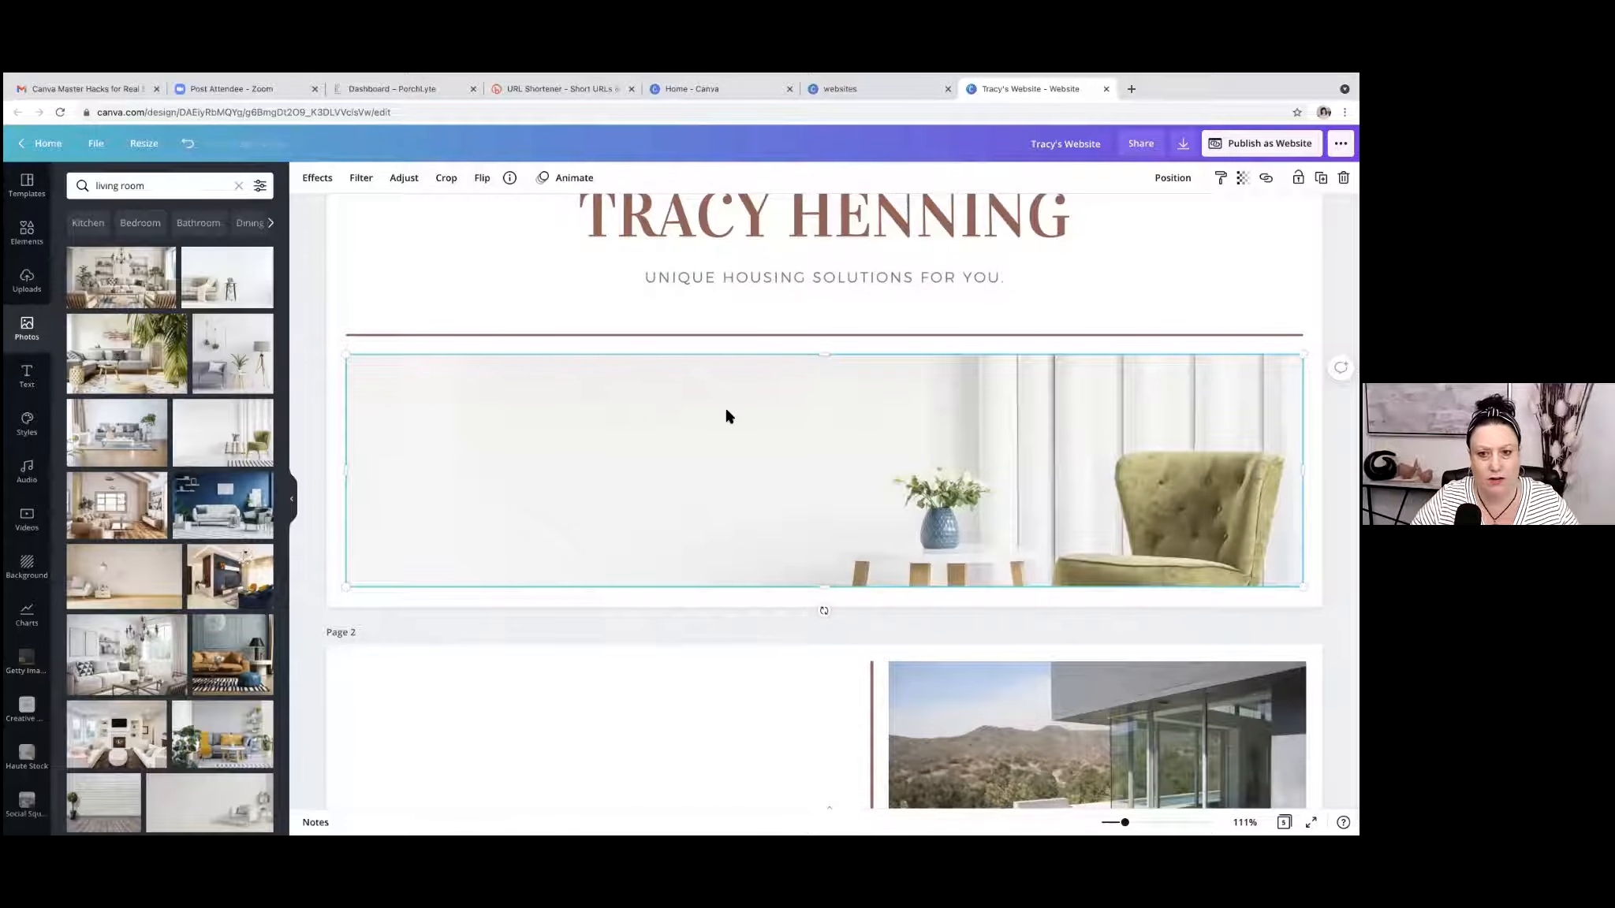
left_click(446, 179)
left_click_drag(750, 516, 739, 432)
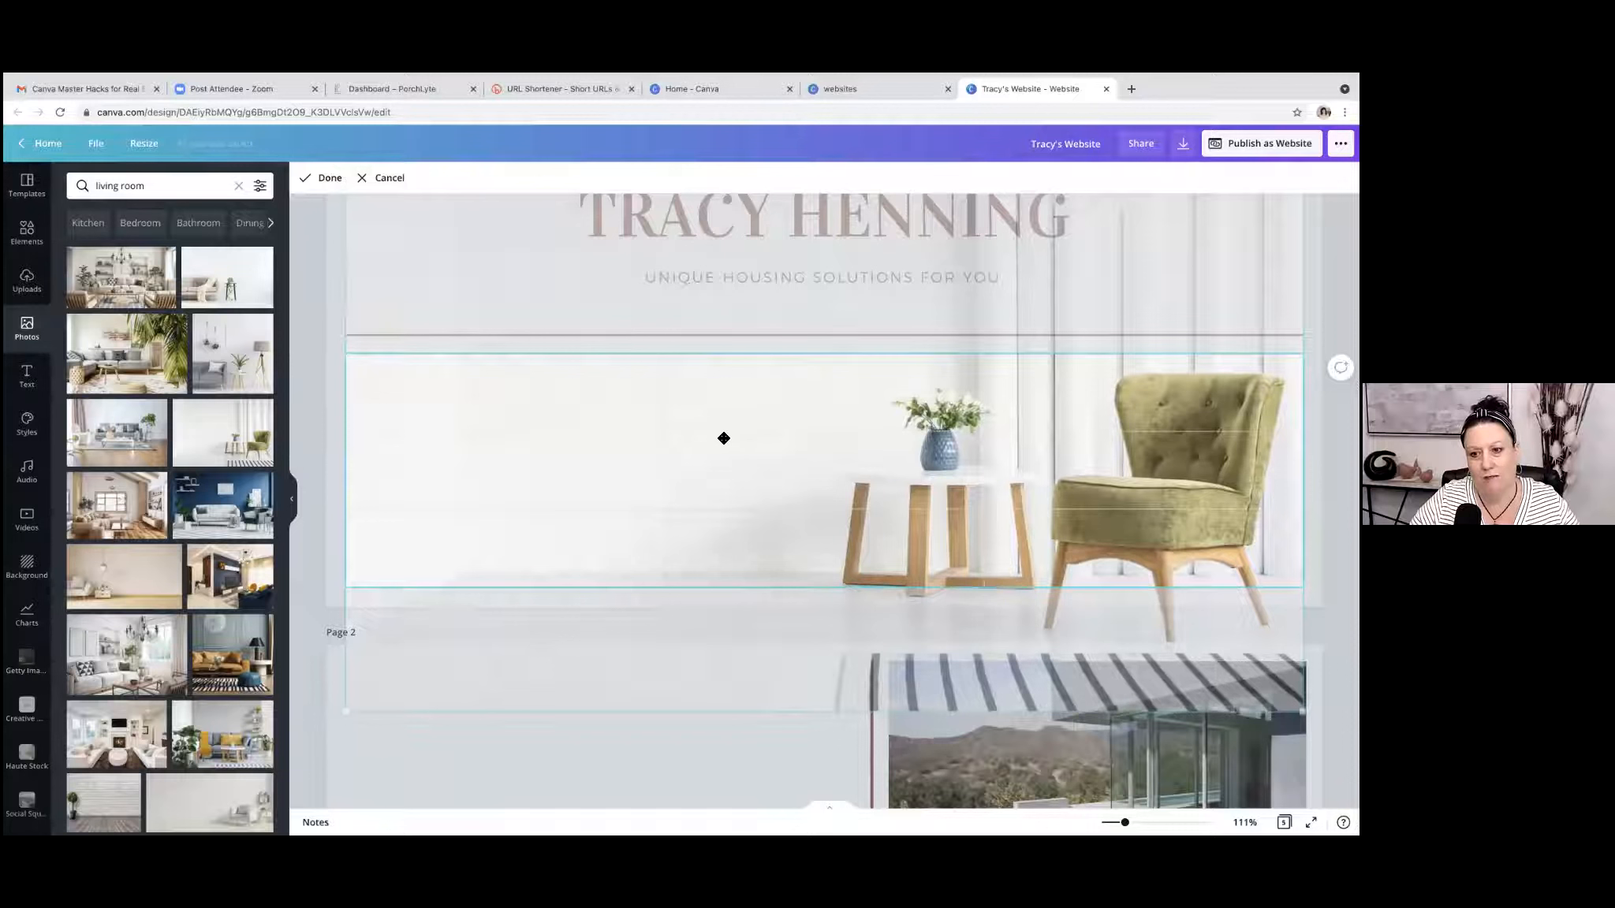
left_click(333, 186)
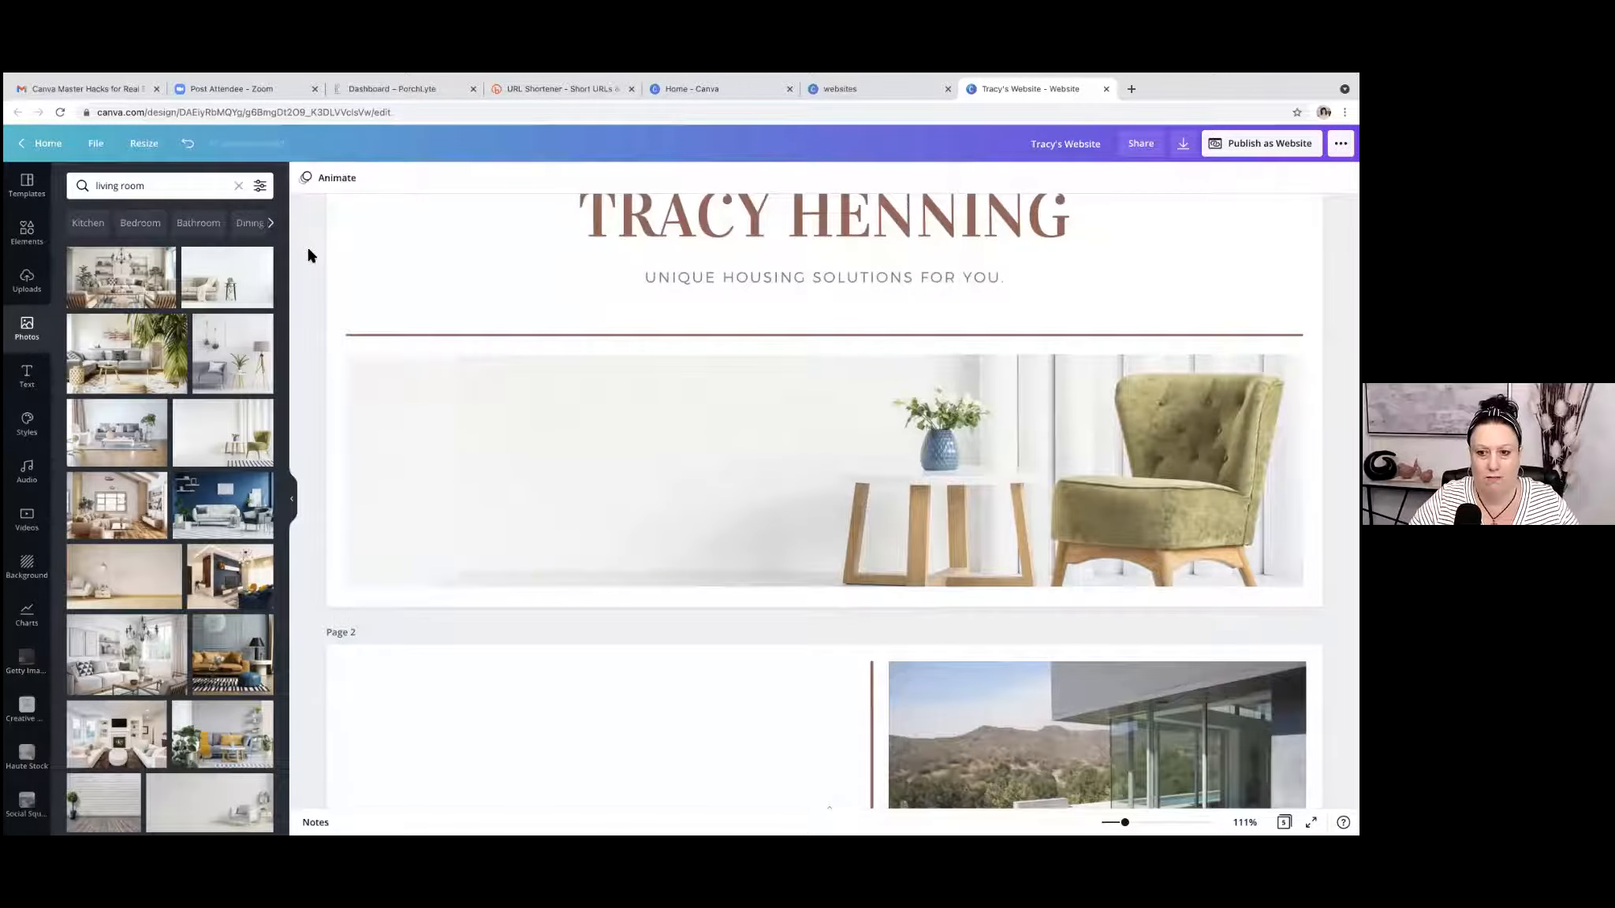
scroll(308, 255, "up", 2)
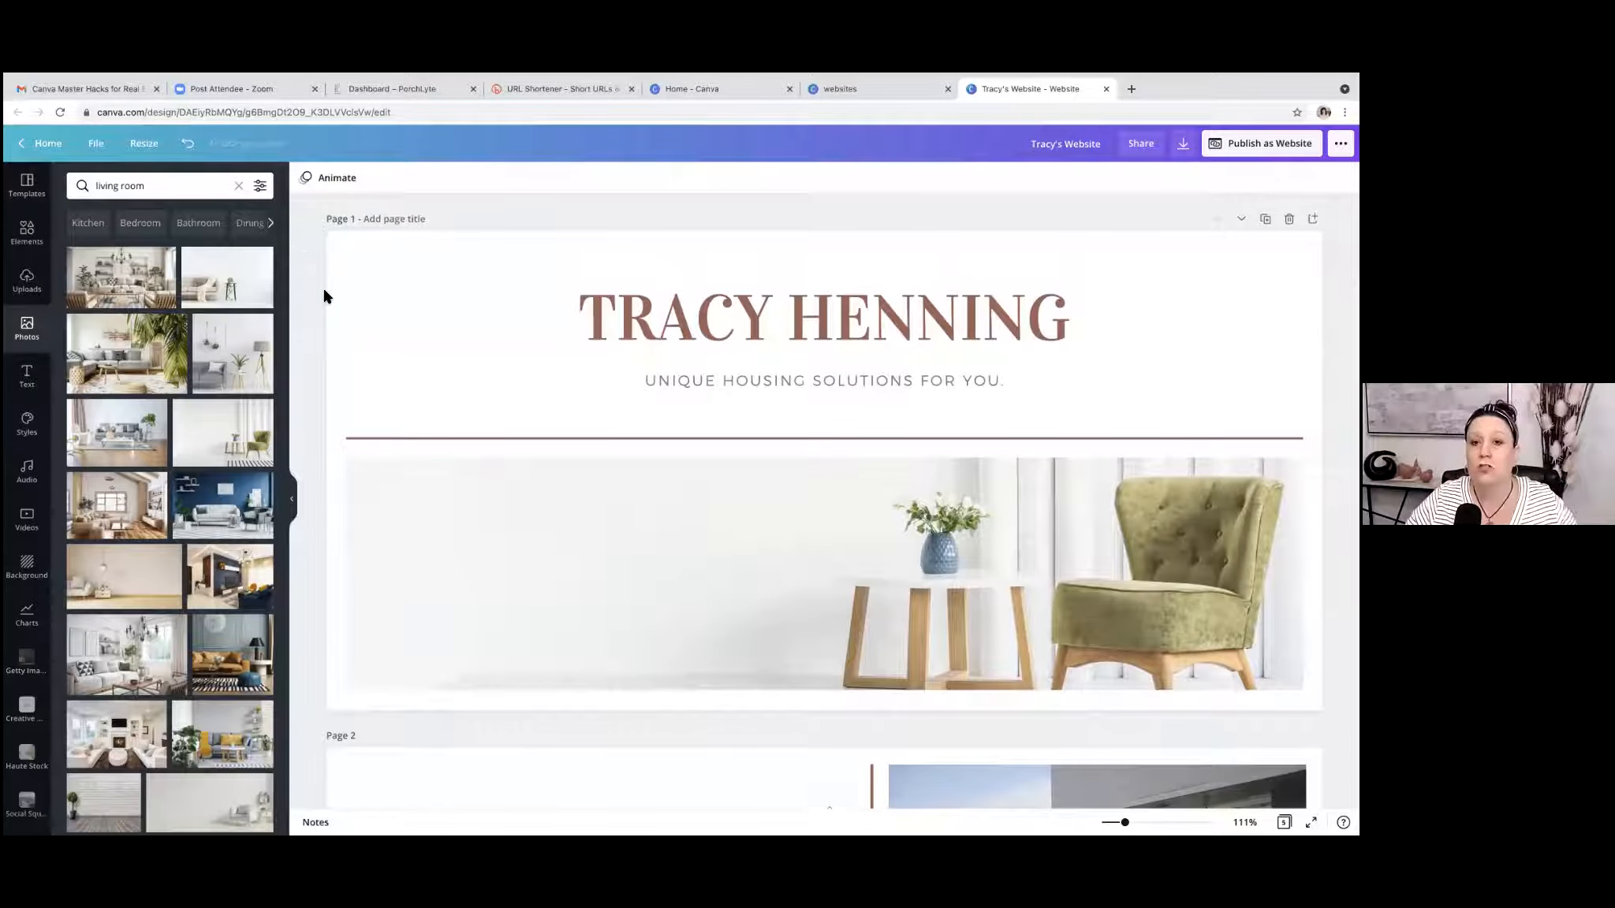
Recolour the page 1 heading with the dark slate colour taken from the armchair photo.
left_click(748, 331)
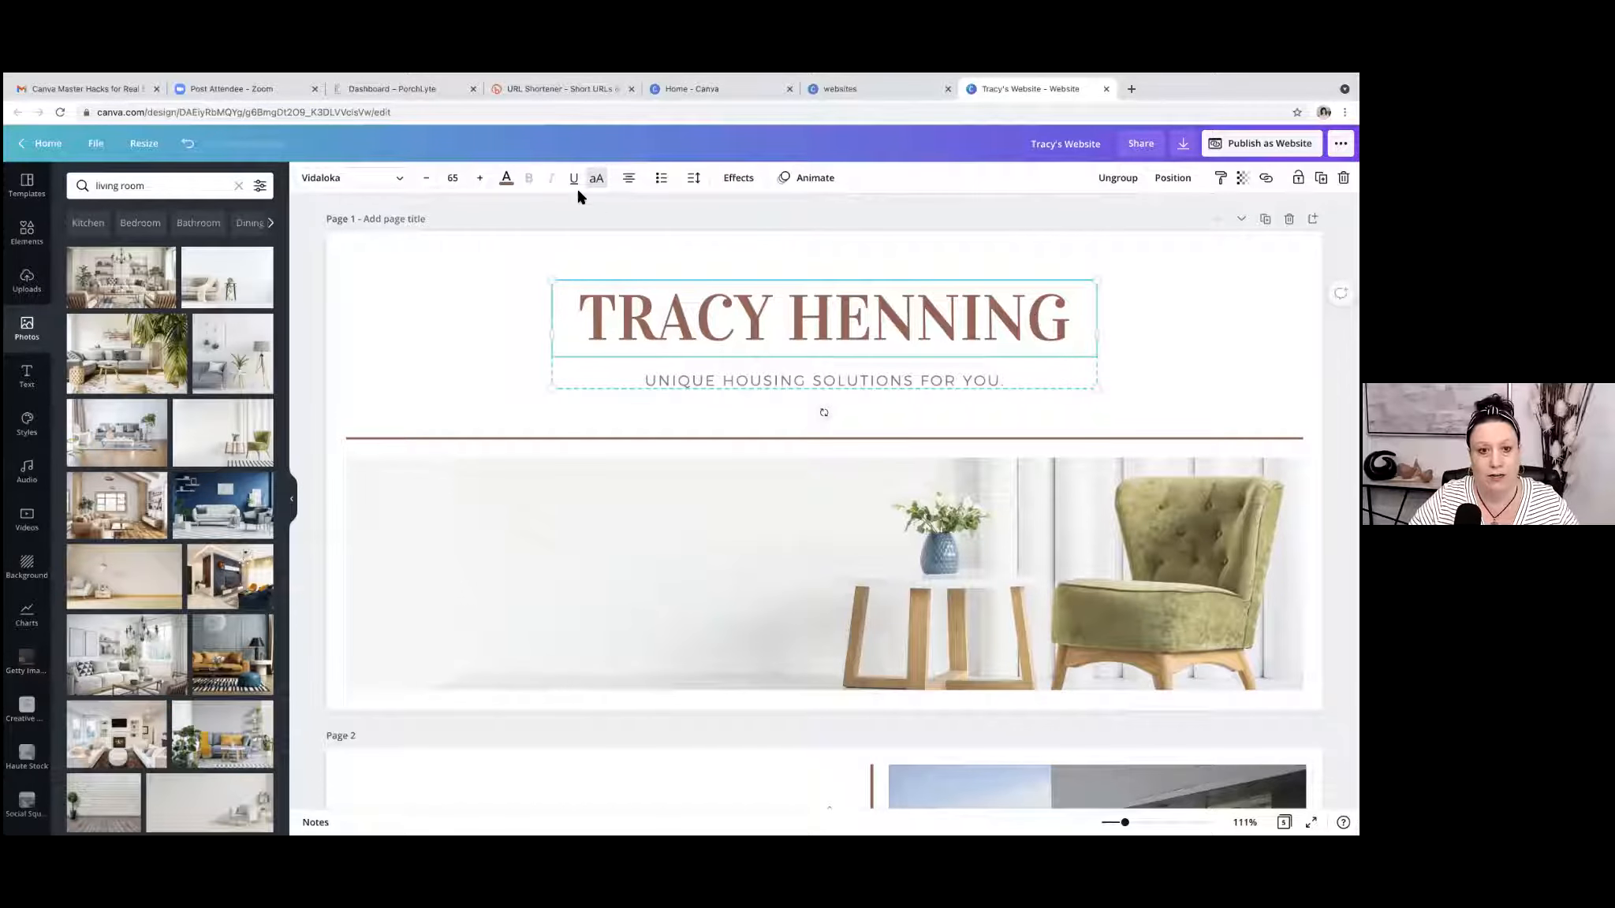
left_click(507, 179)
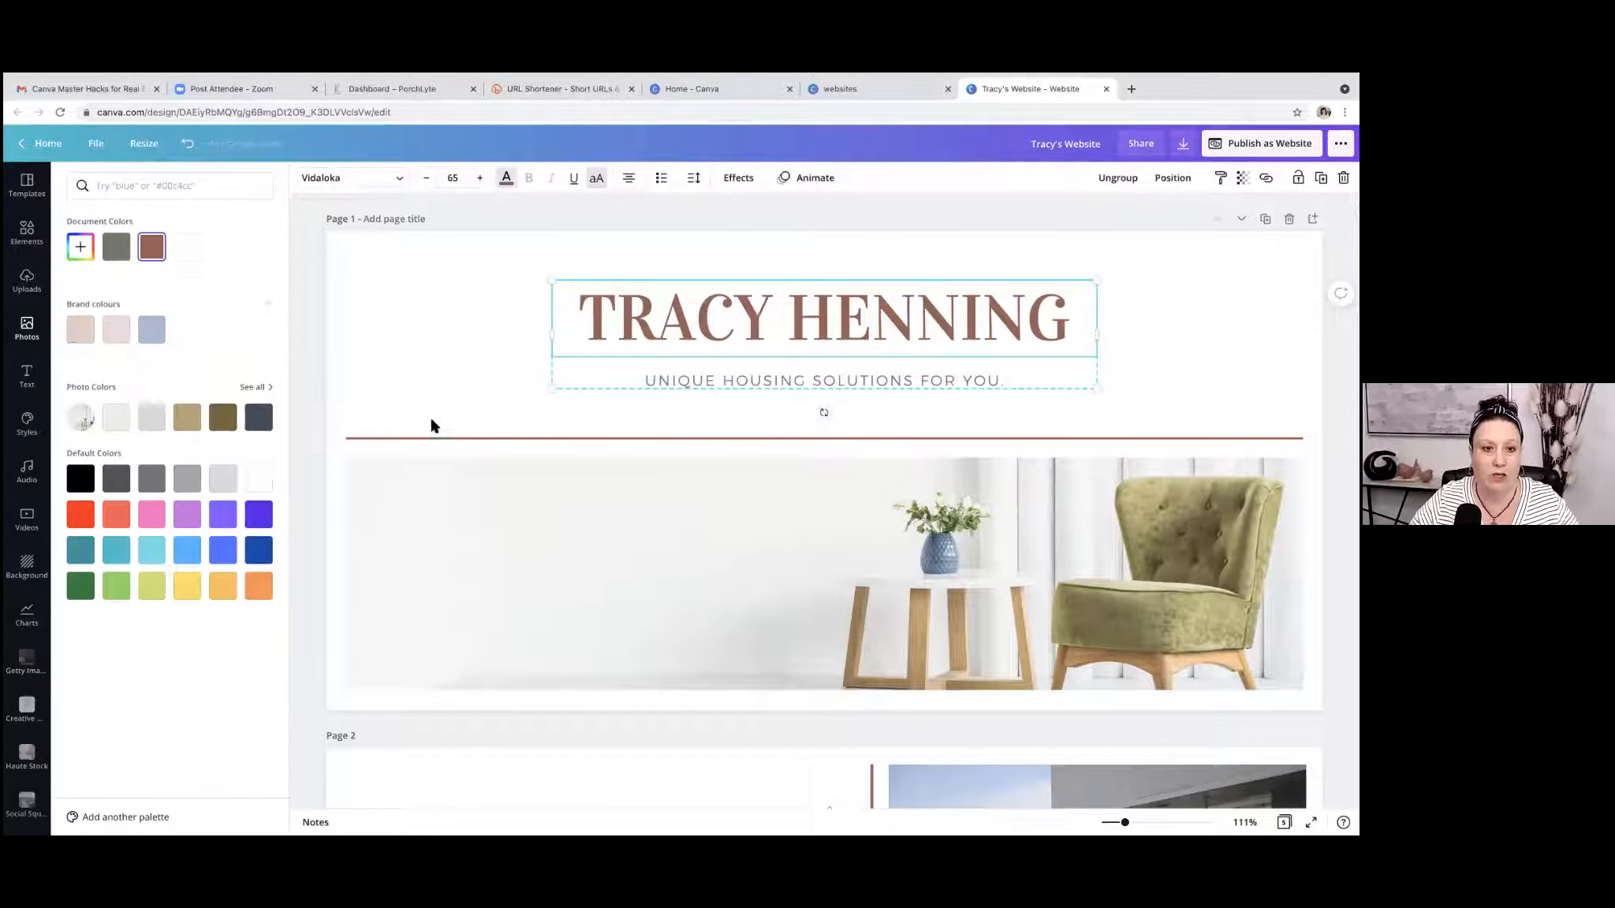
left_click(259, 418)
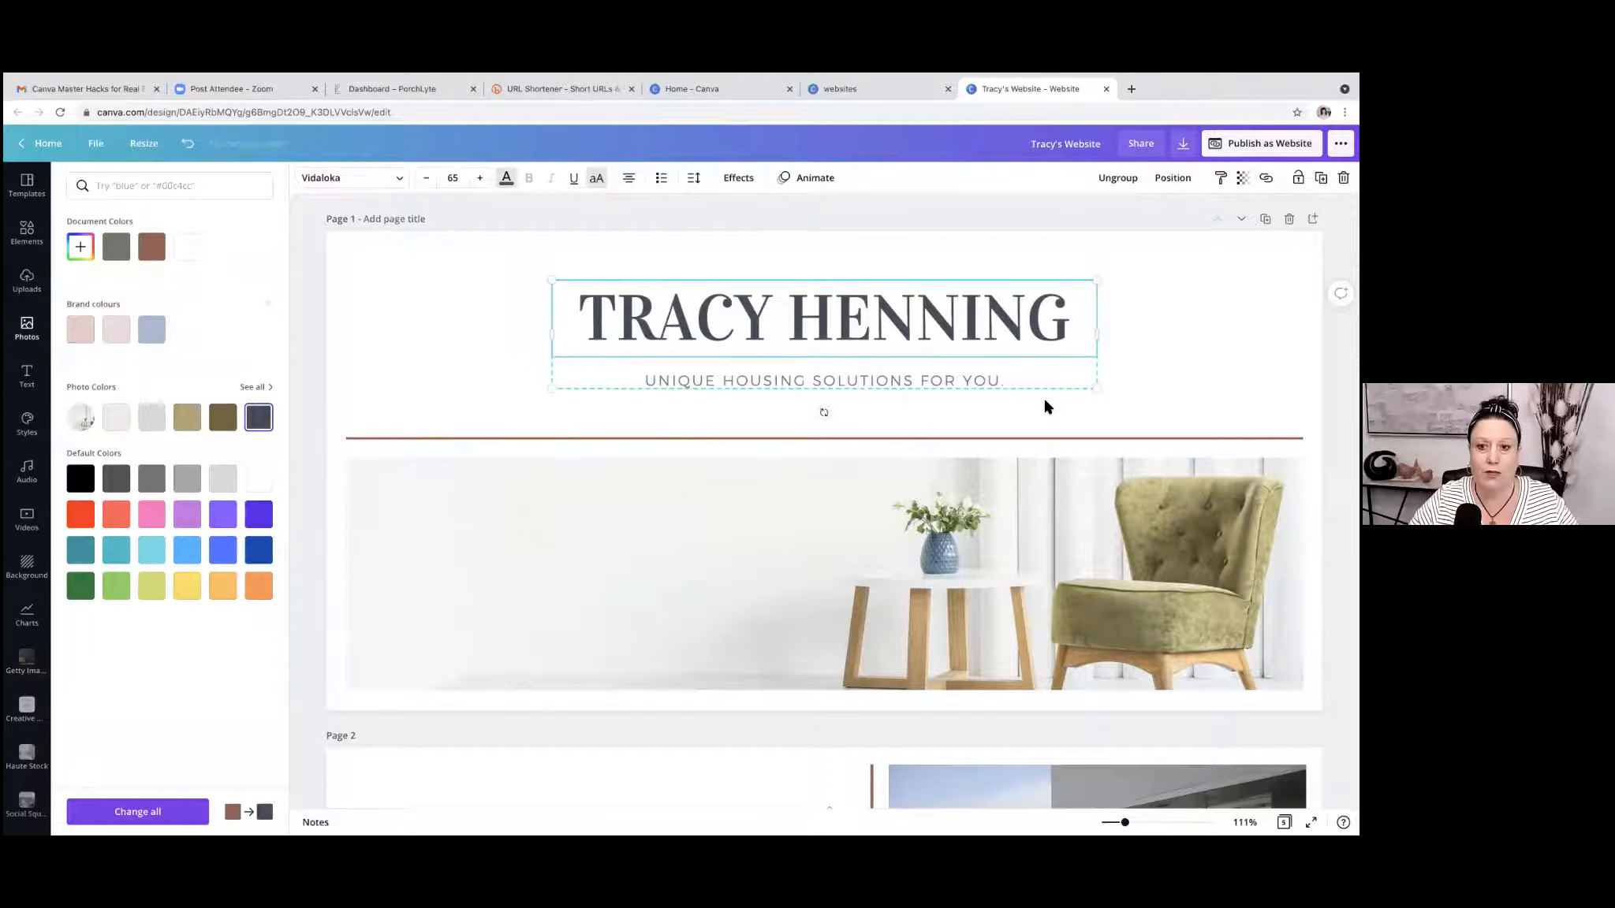
Apply the heading's dark slate colour in place of the brown text colour across all pages.
scroll(1046, 406, "down", 7)
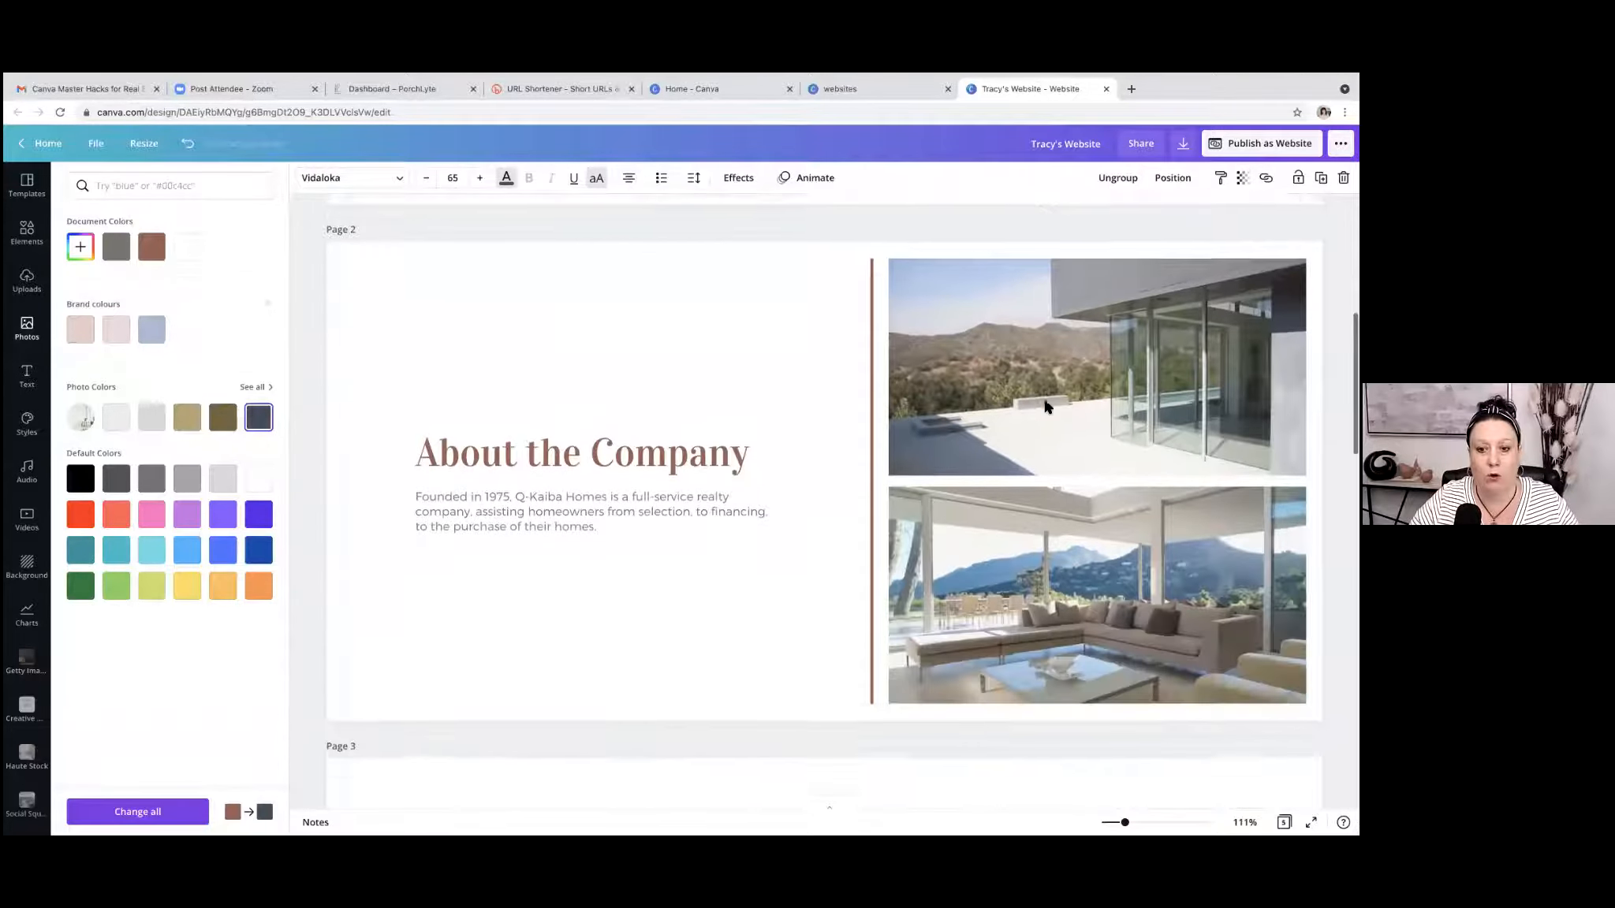
scroll(1046, 406, "down", 5)
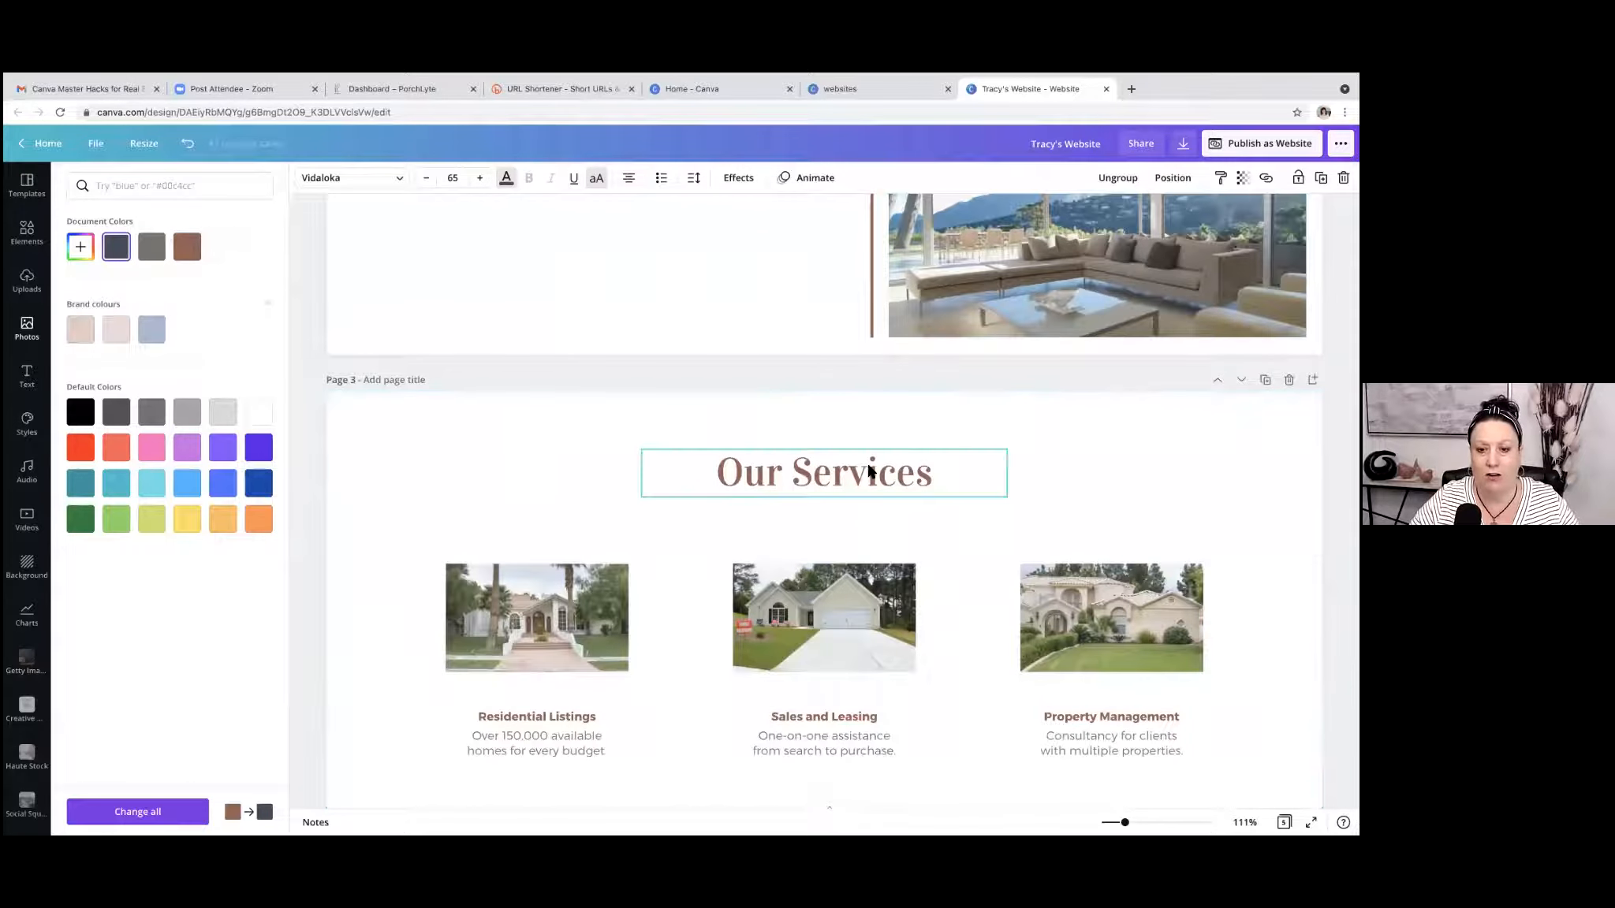
scroll(868, 471, "down", 2)
scroll(868, 471, "up", 7)
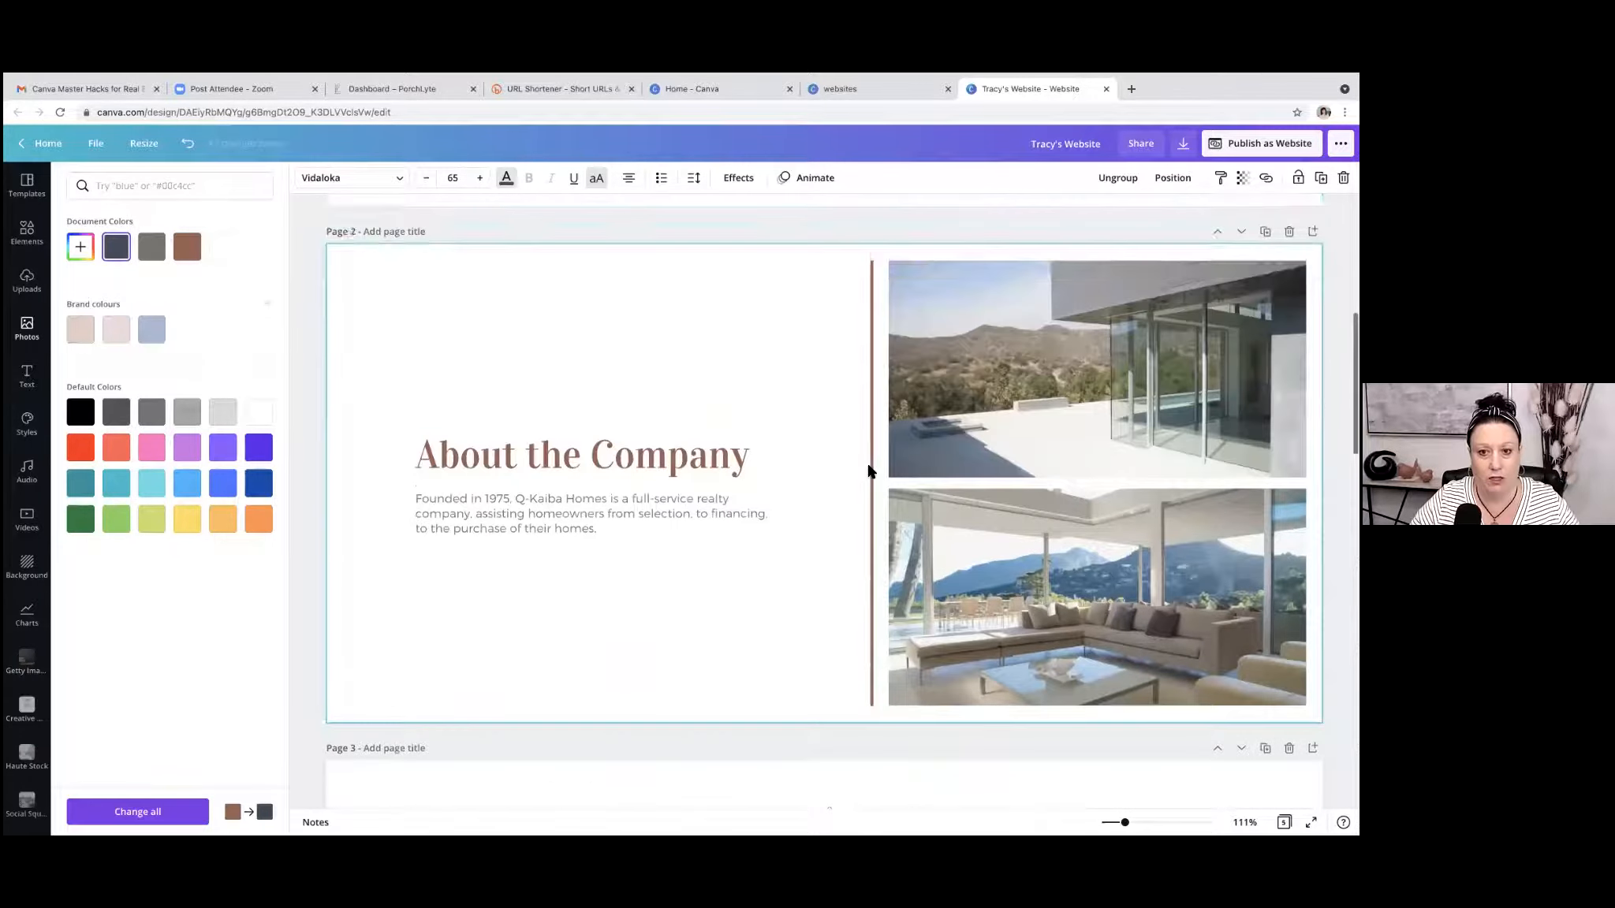
scroll(868, 471, "up", 7)
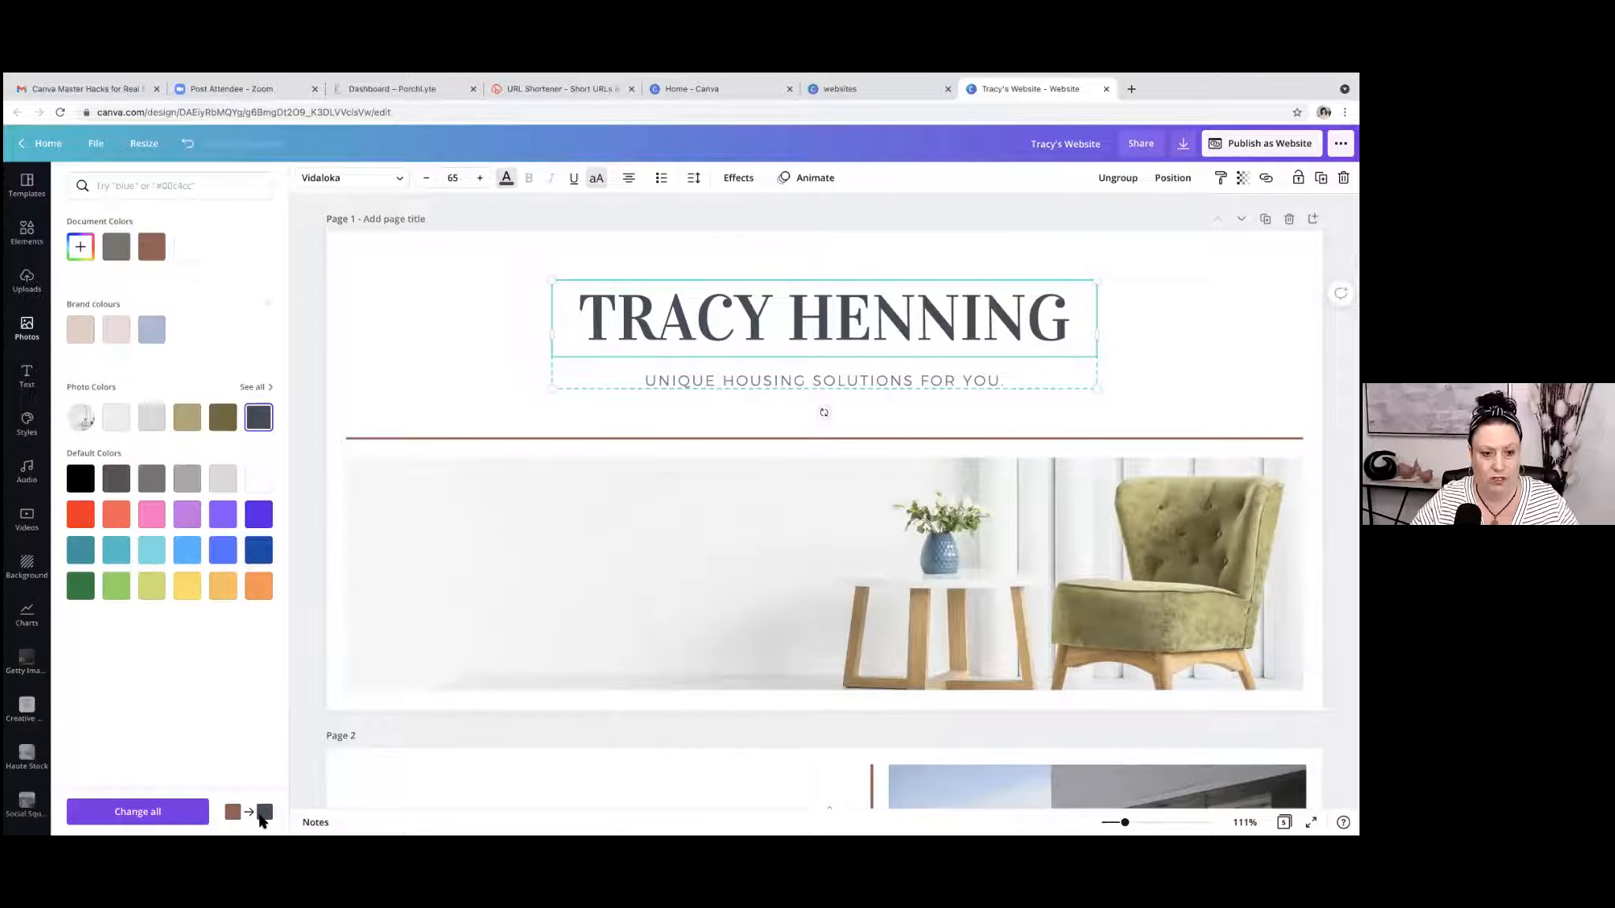
left_click(178, 812)
Recolour the page 1 divider line with the photo's dark olive-brown colour and apply that change across all pages.
scroll(1025, 561, "down", 6)
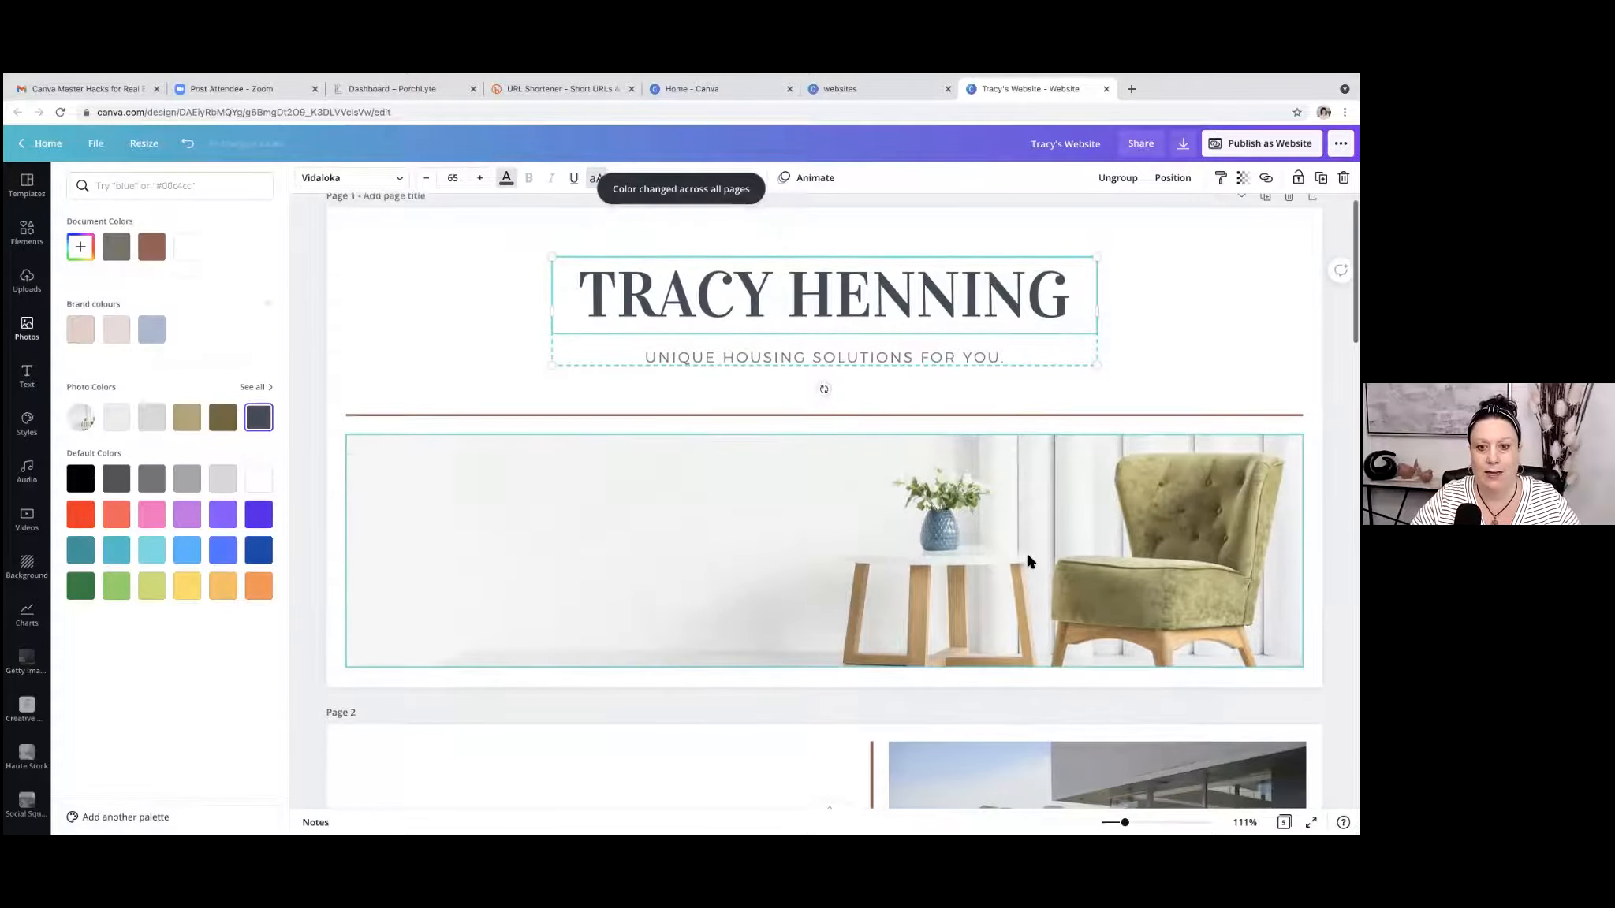
scroll(1028, 562, "down", 9)
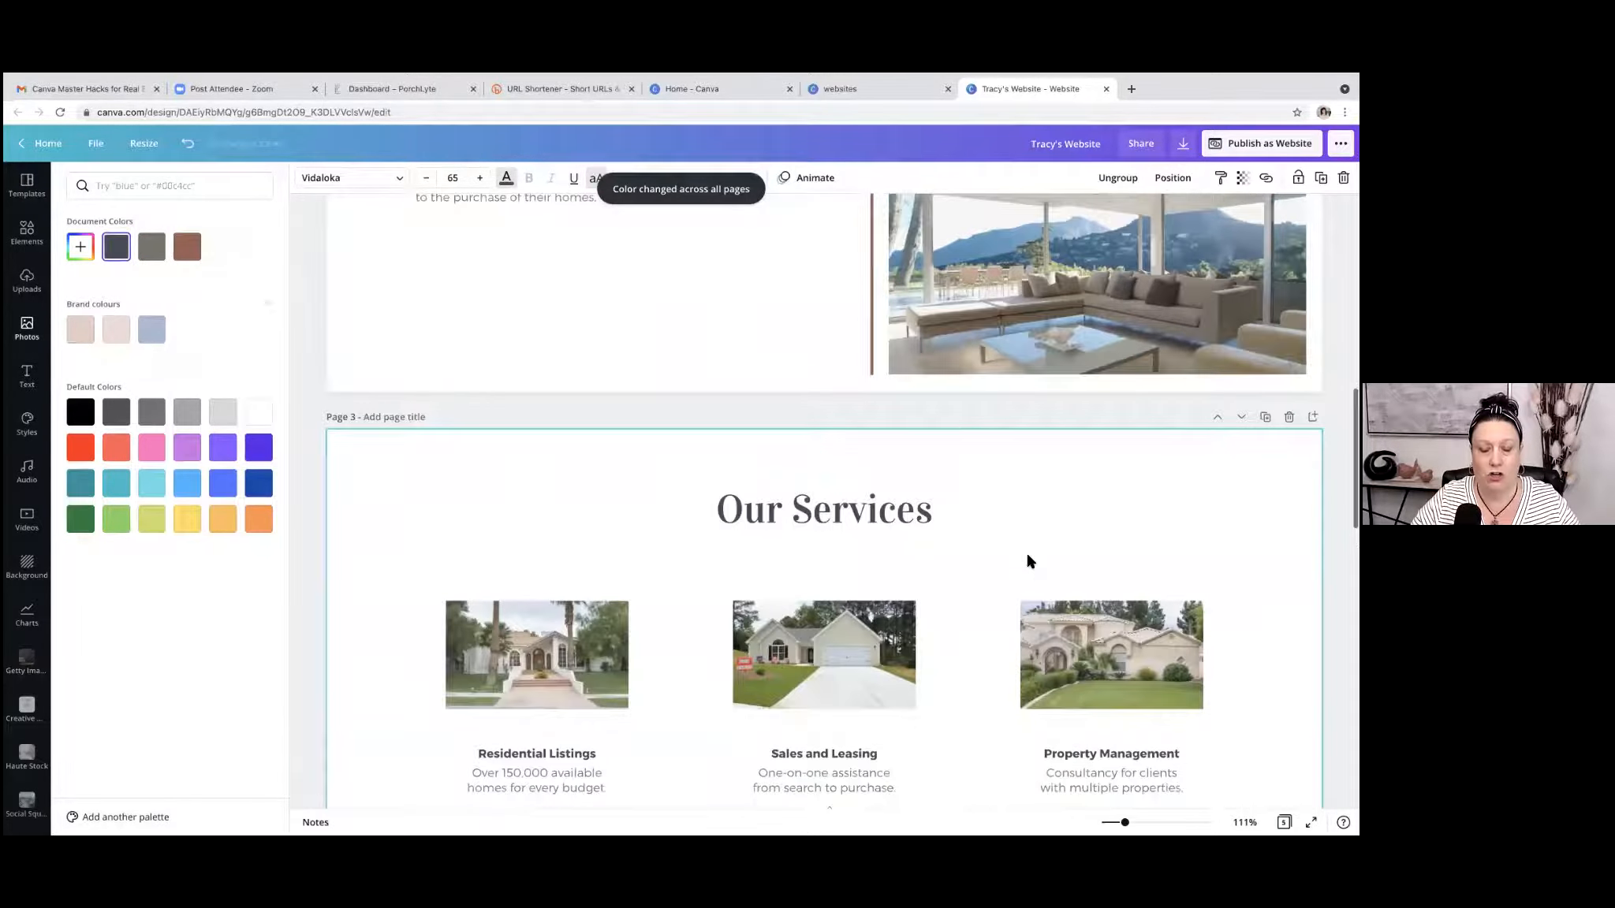
scroll(1028, 562, "down", 8)
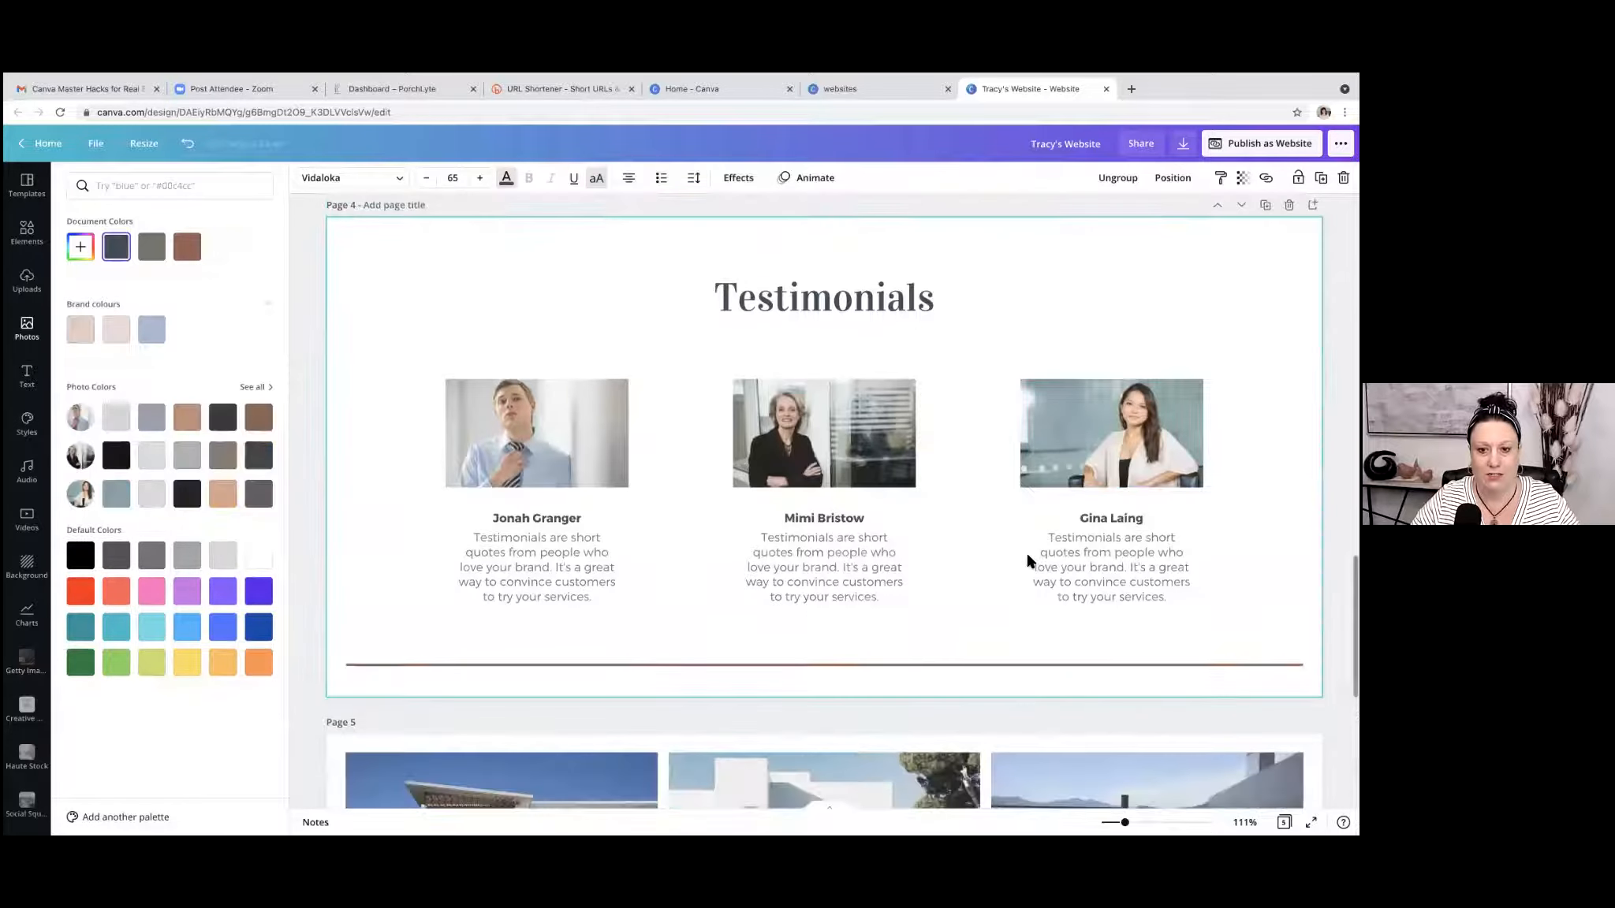
scroll(1027, 562, "down", 2)
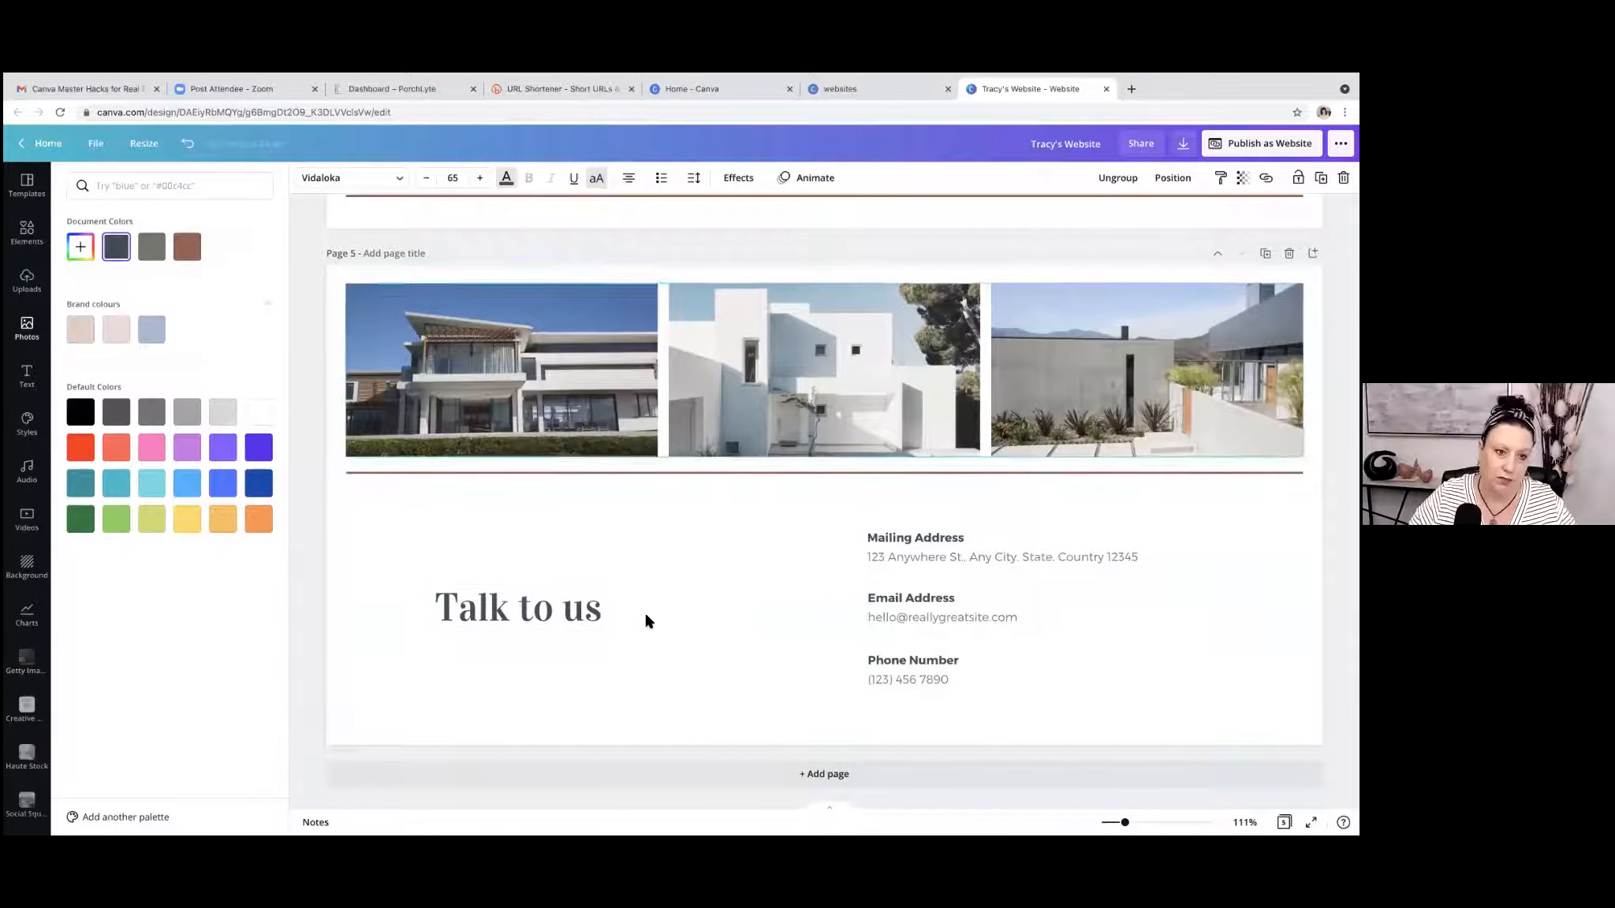
scroll(853, 589, "up", 20)
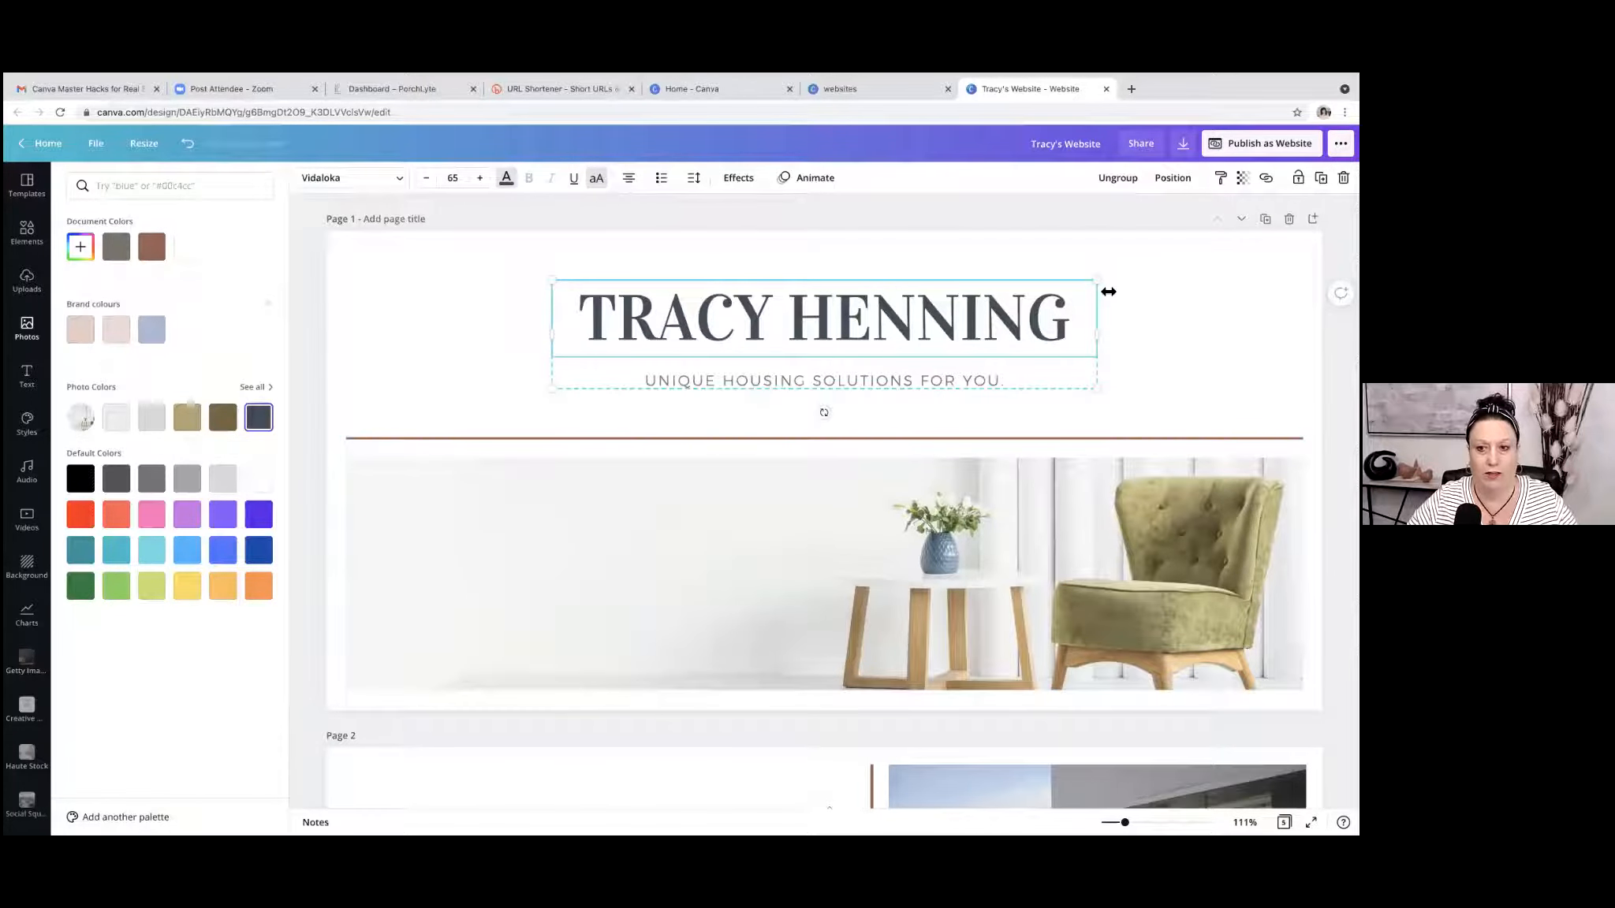
left_click(628, 439)
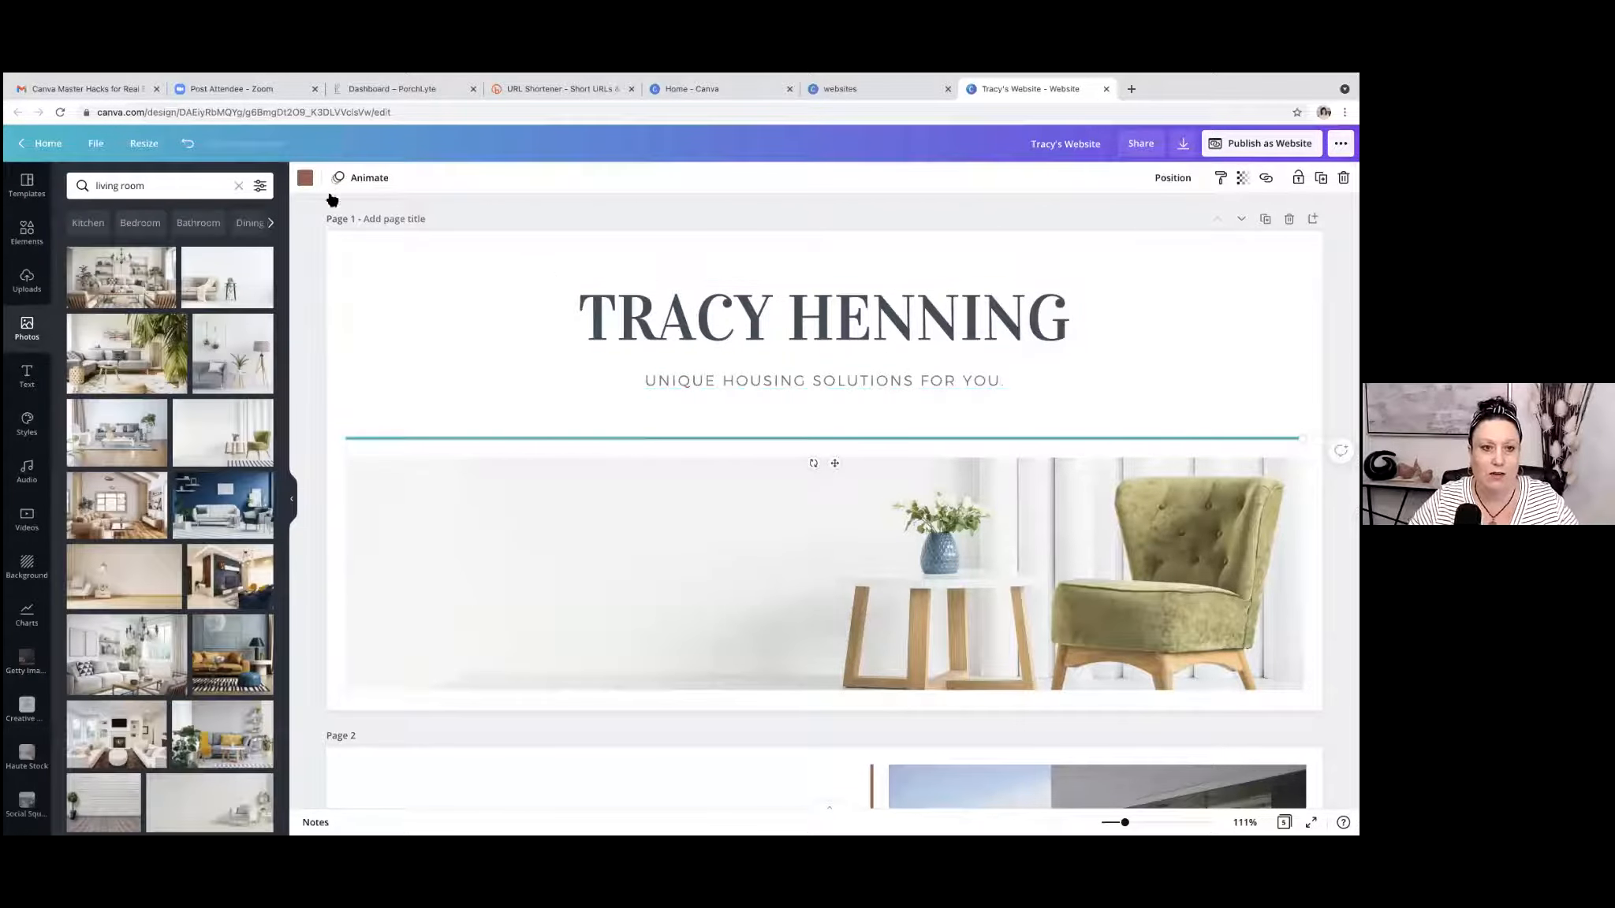
left_click(305, 178)
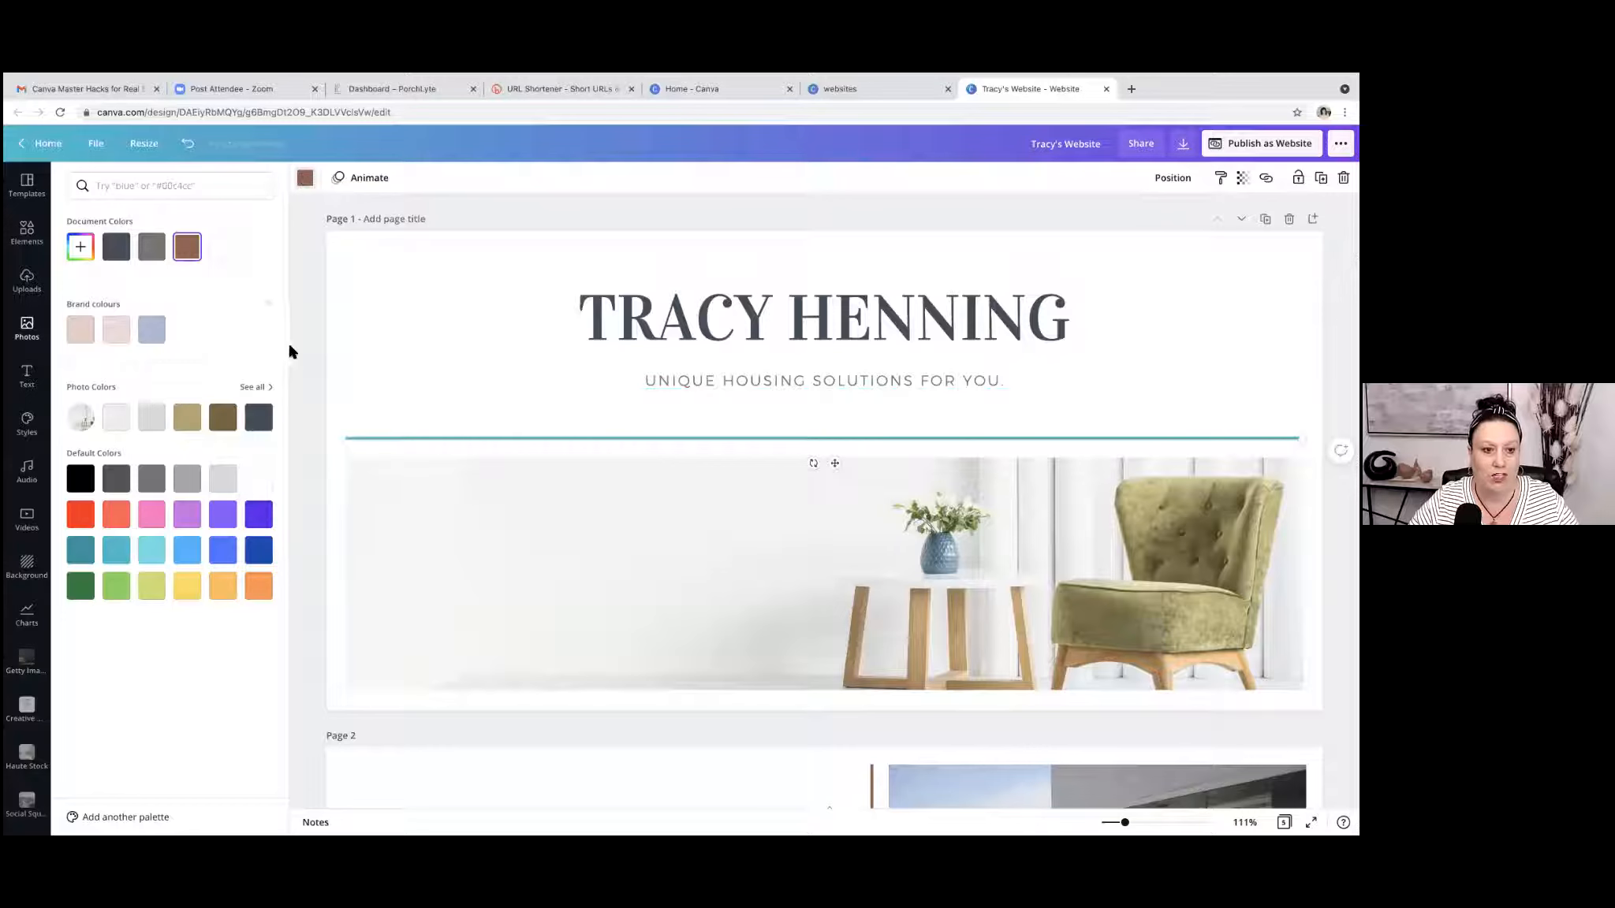
left_click(211, 423)
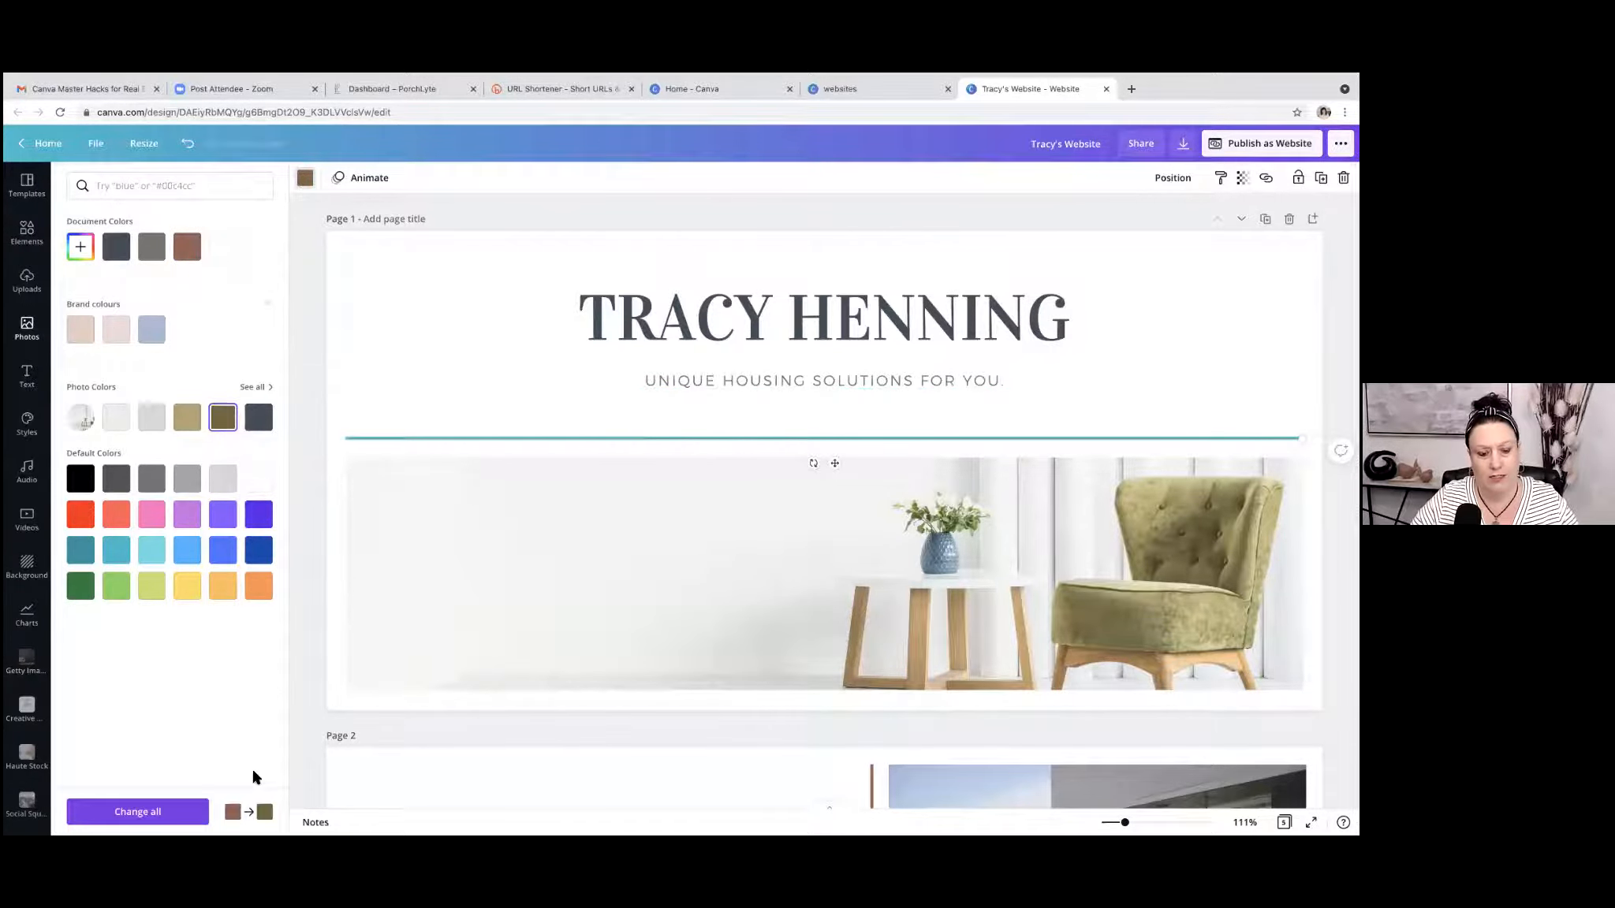
left_click(161, 815)
left_click(444, 367)
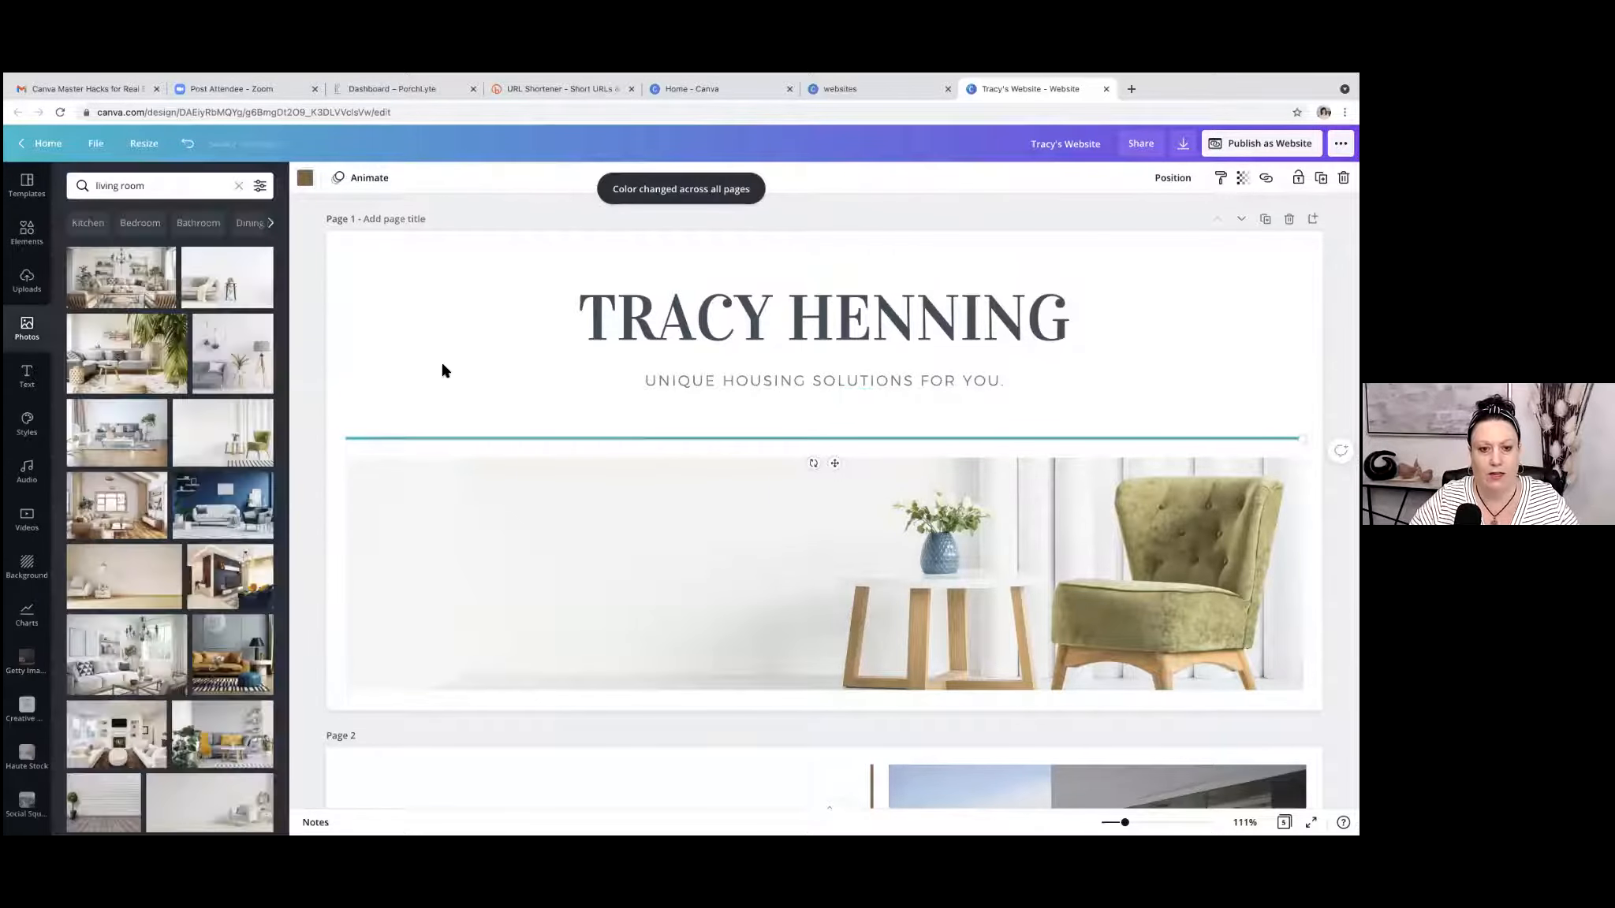
Check the colours of the headings and divider lines on pages 1 to 4.
scroll(1067, 408, "down", 6)
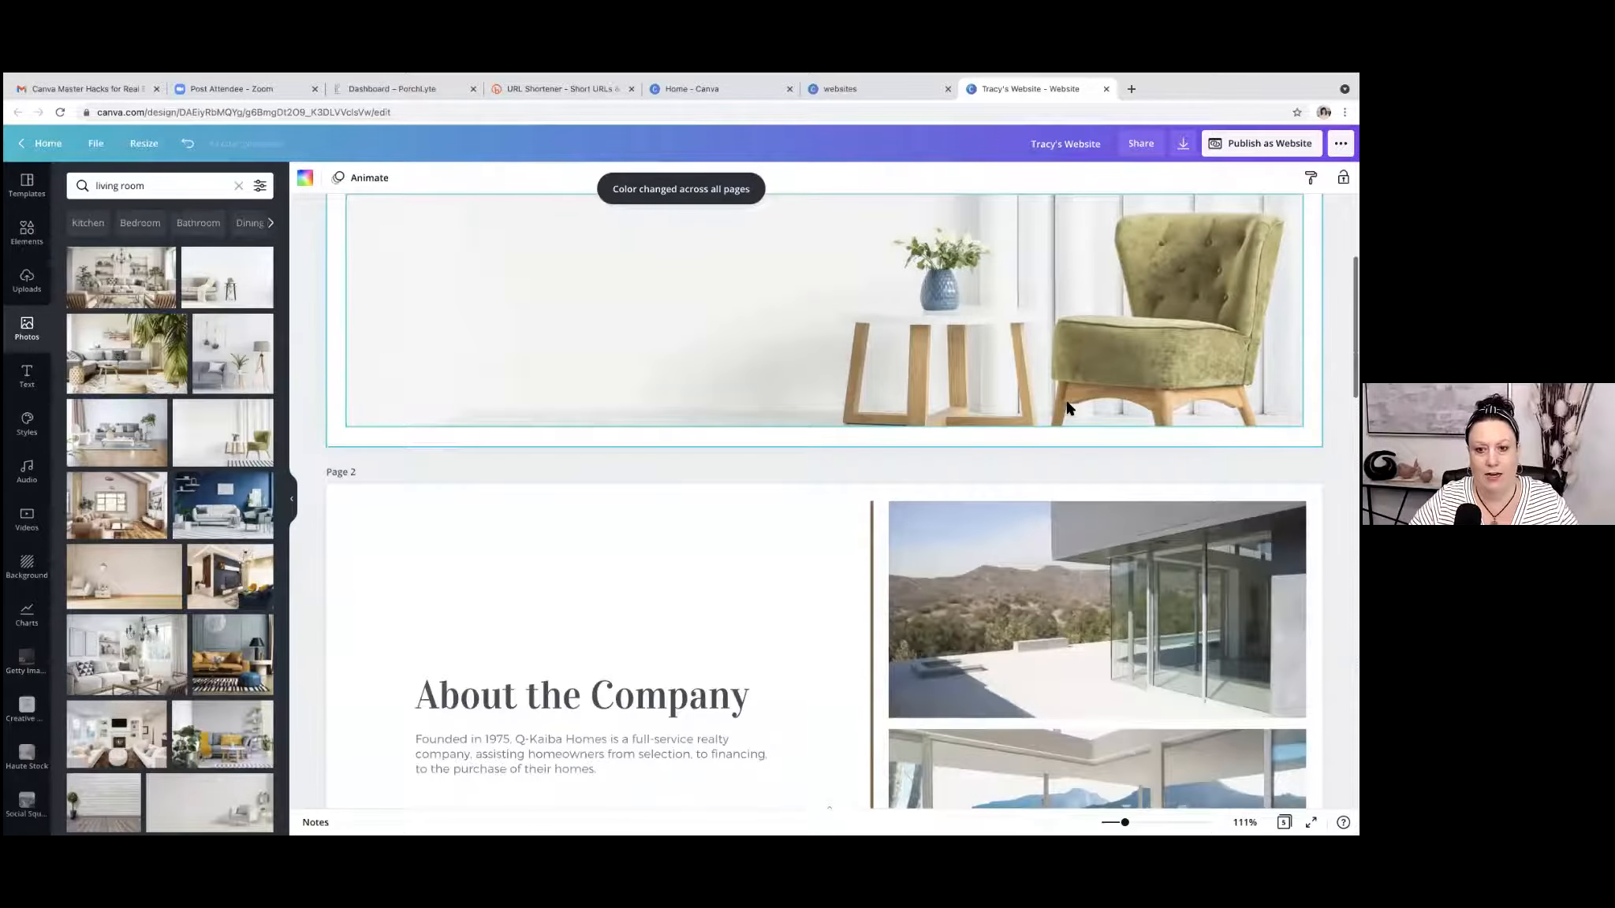
scroll(1067, 408, "down", 2)
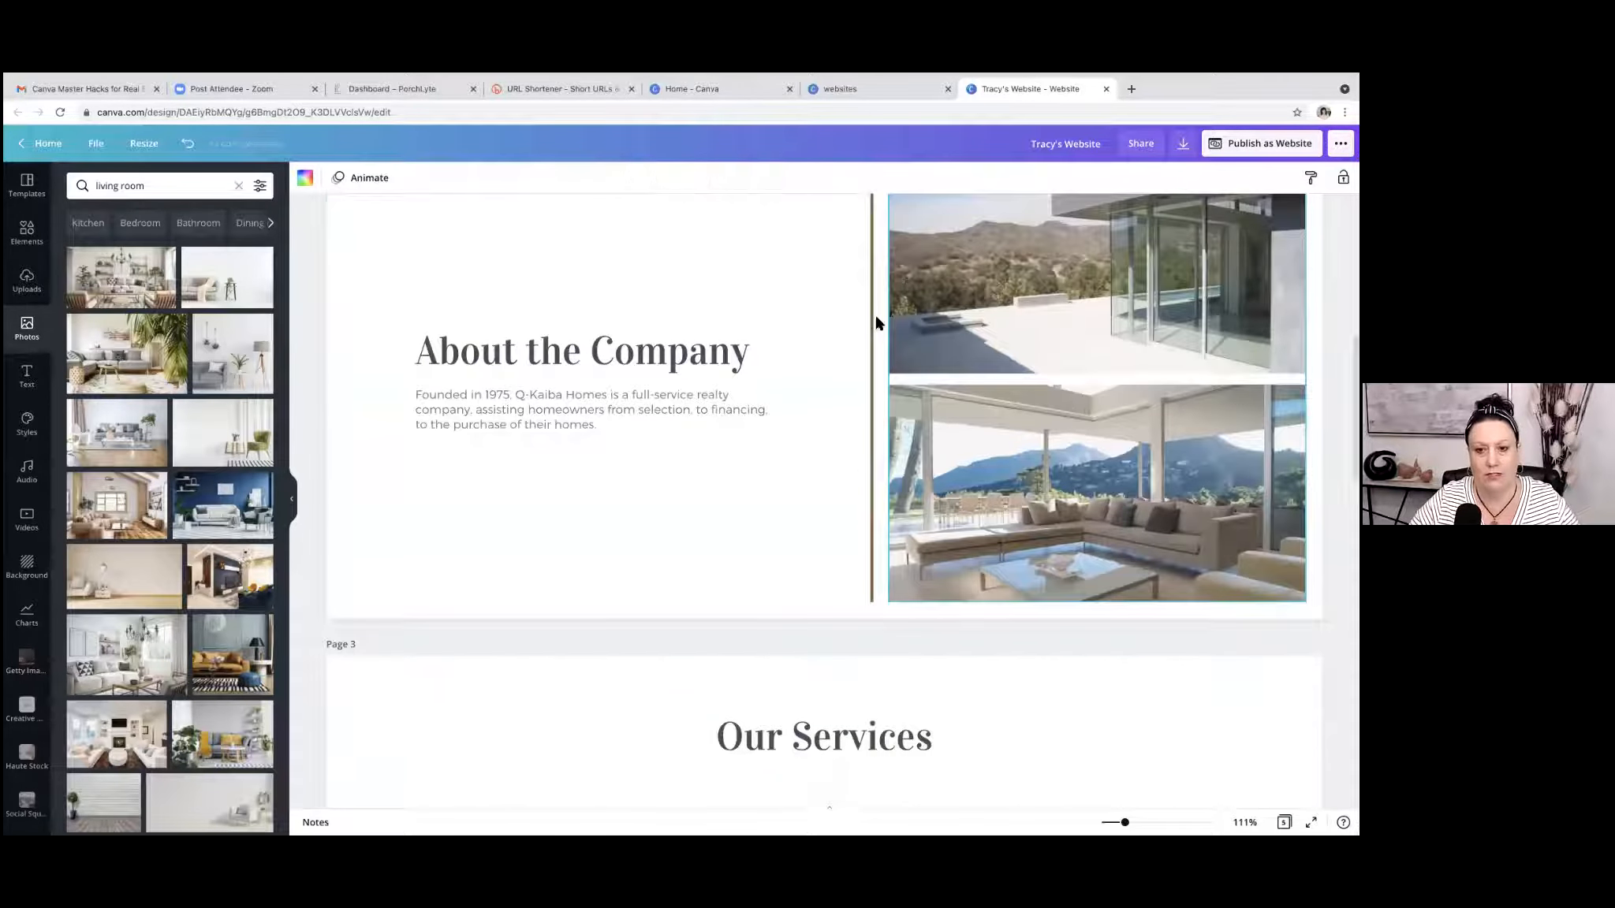
scroll(1057, 353, "down", 9)
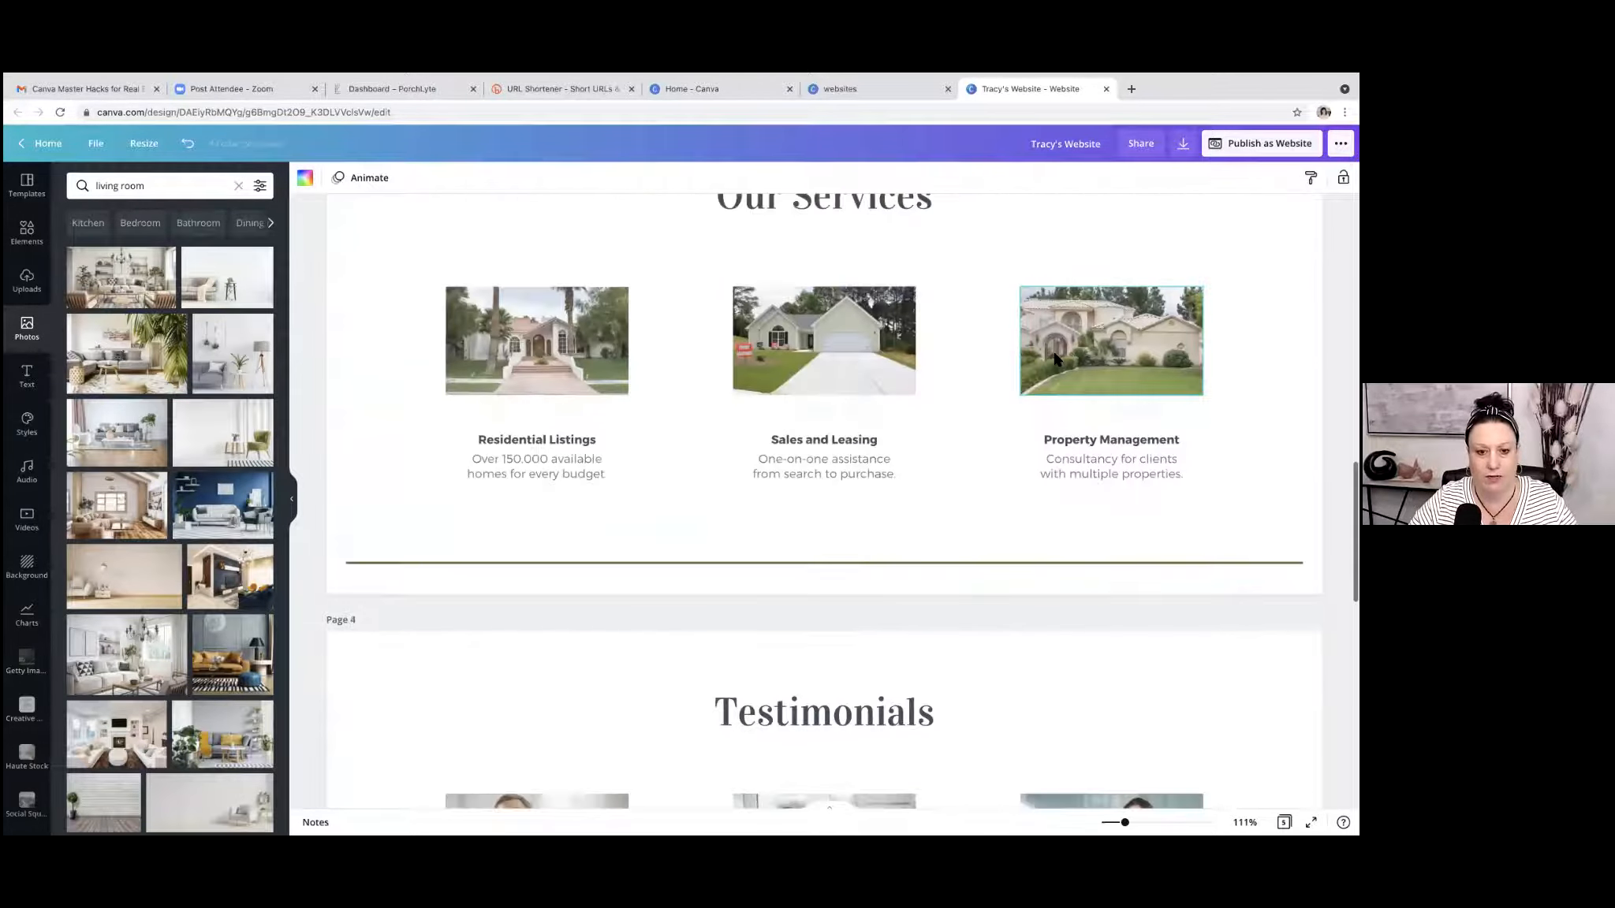
scroll(1057, 360, "down", 2)
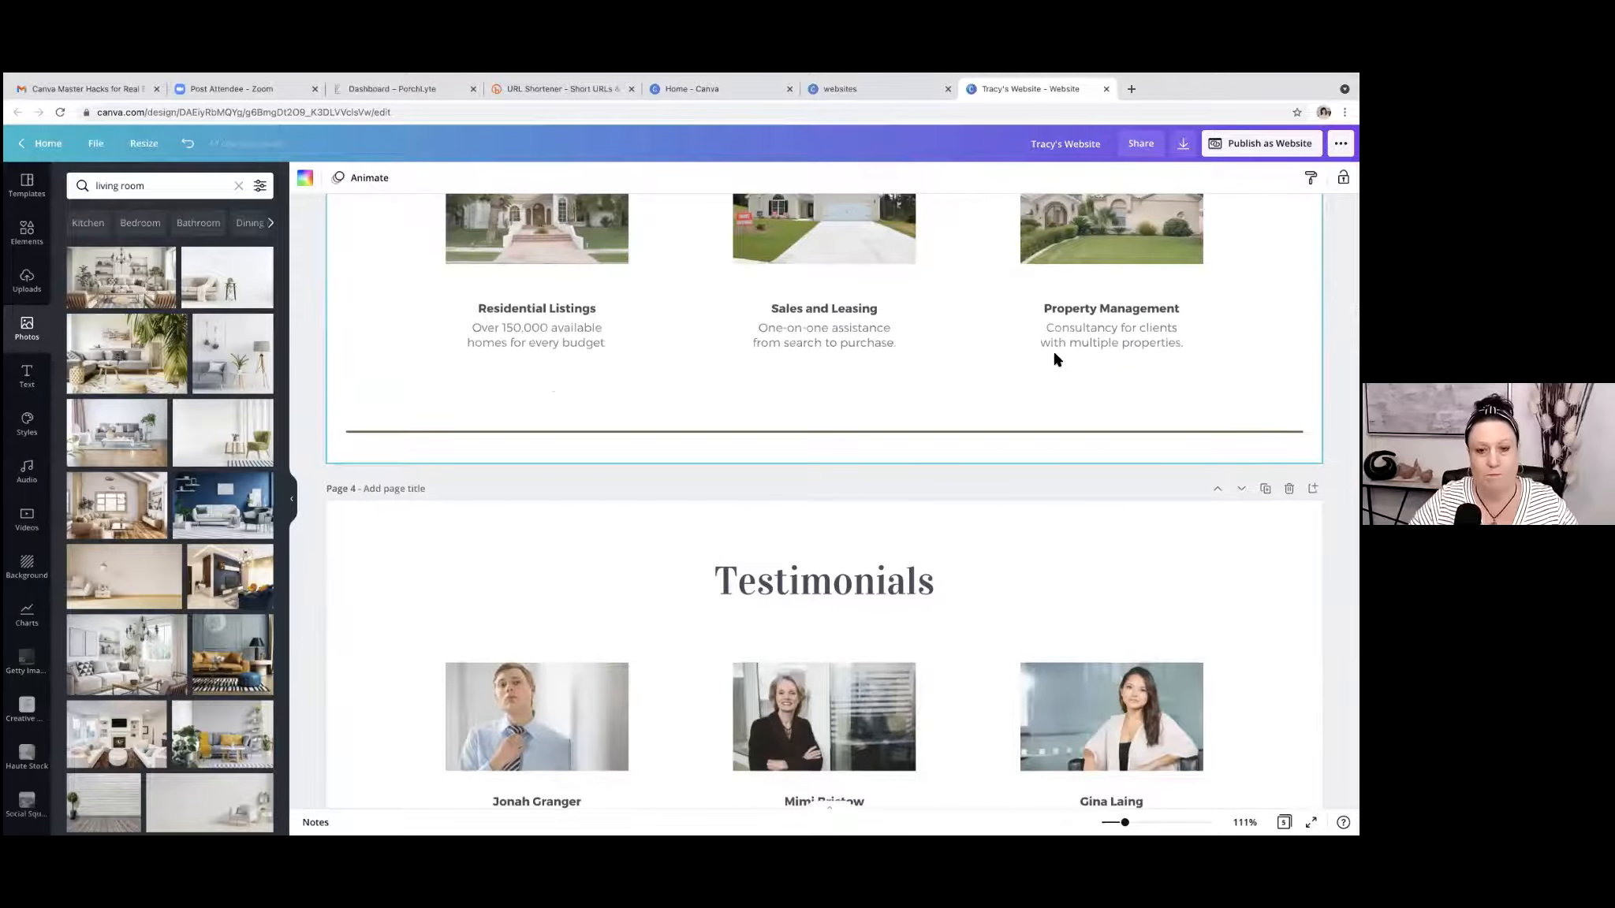
scroll(1057, 360, "up", 15)
scroll(1056, 360, "up", 1)
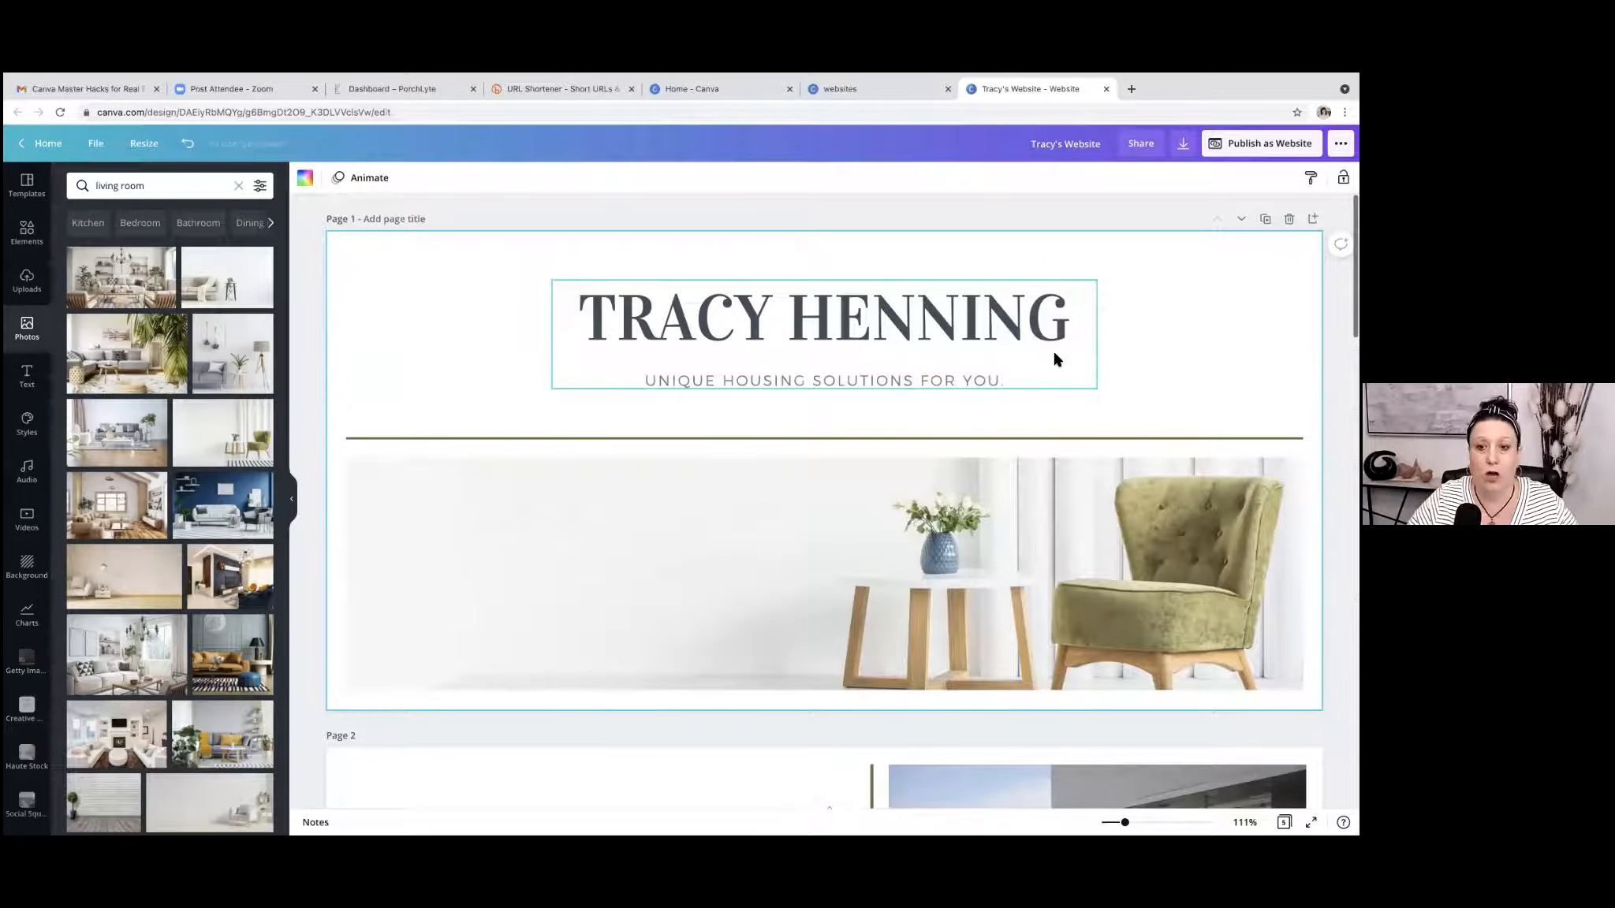
Try the Anchorage Bold font on the "About the Company" heading on page 2.
scroll(928, 397, "down", 7)
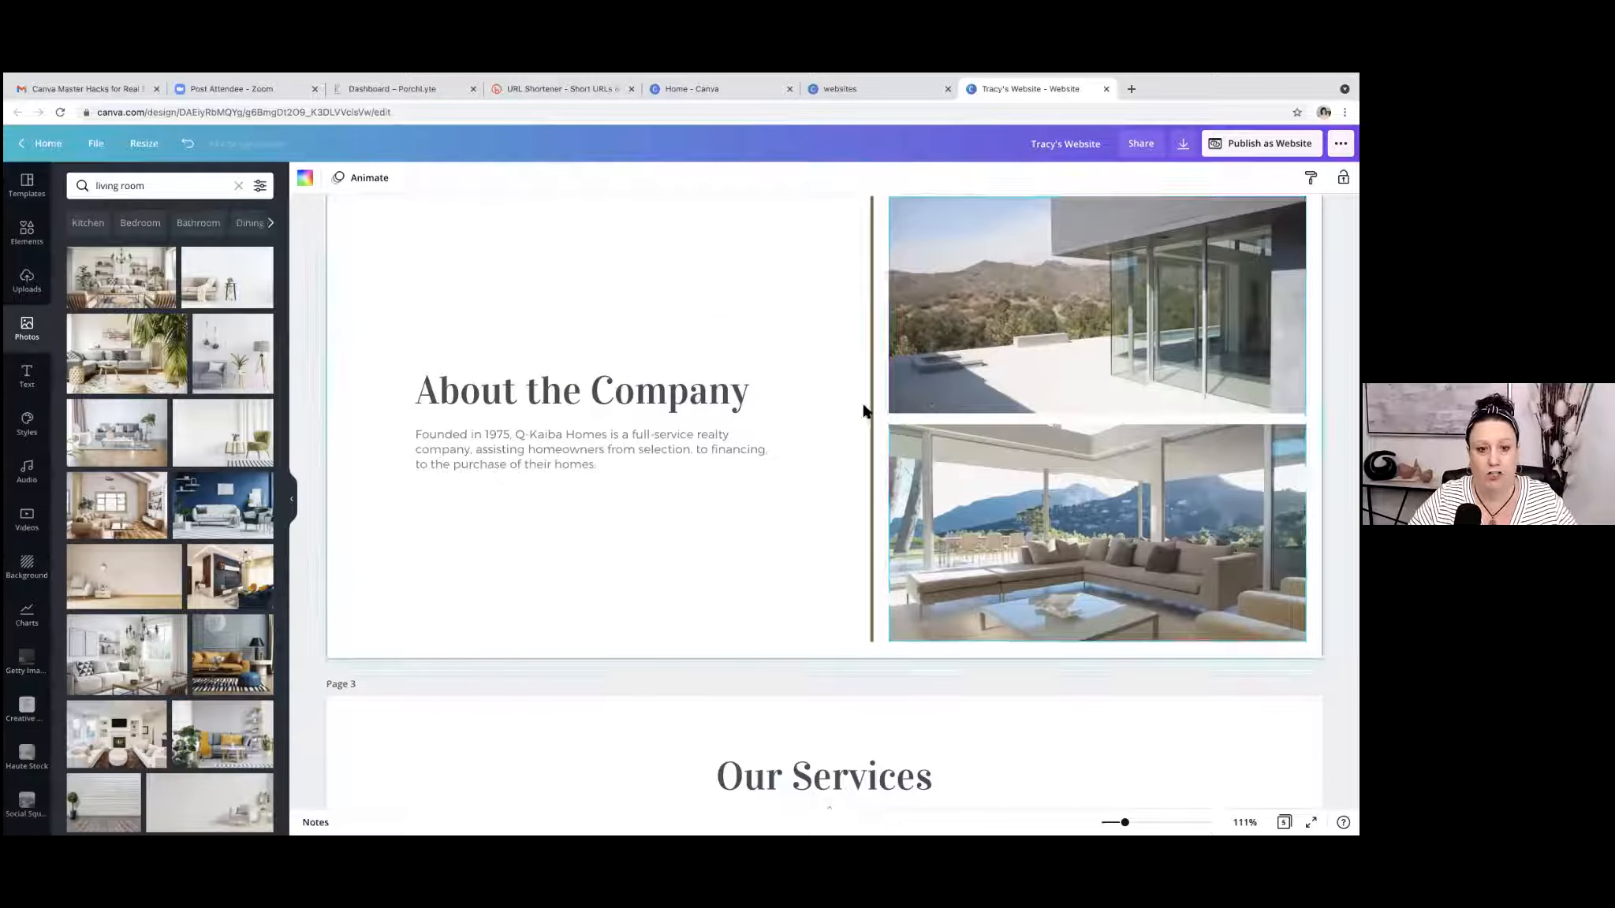
left_click(508, 397)
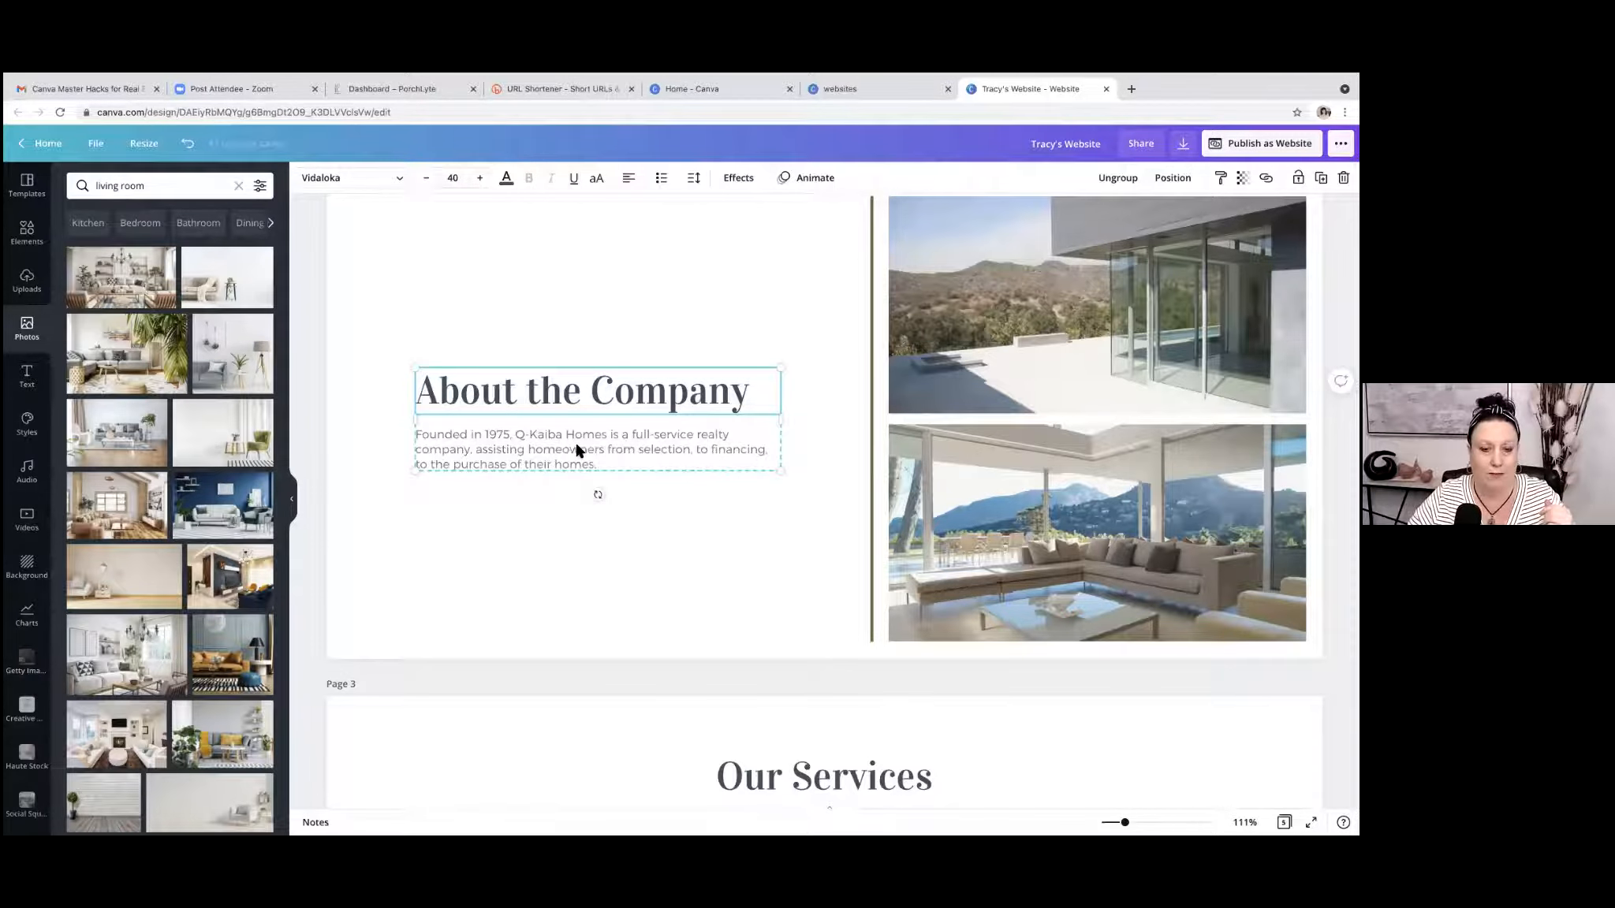
left_click(686, 388)
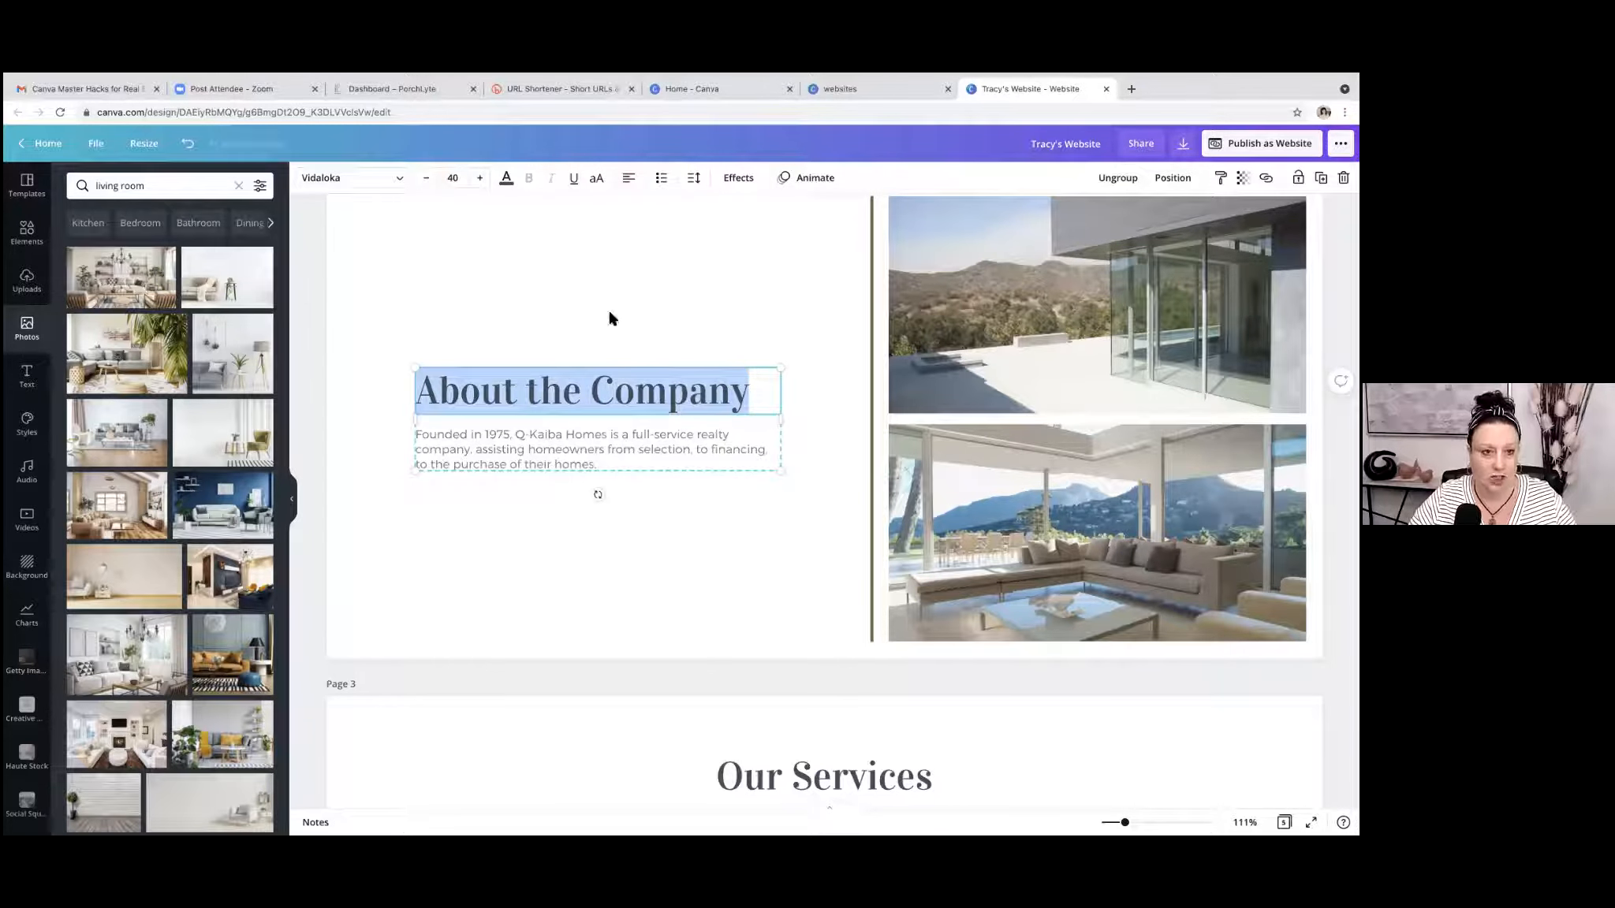
left_click(399, 181)
scroll(221, 401, "down", 15)
scroll(222, 401, "down", 15)
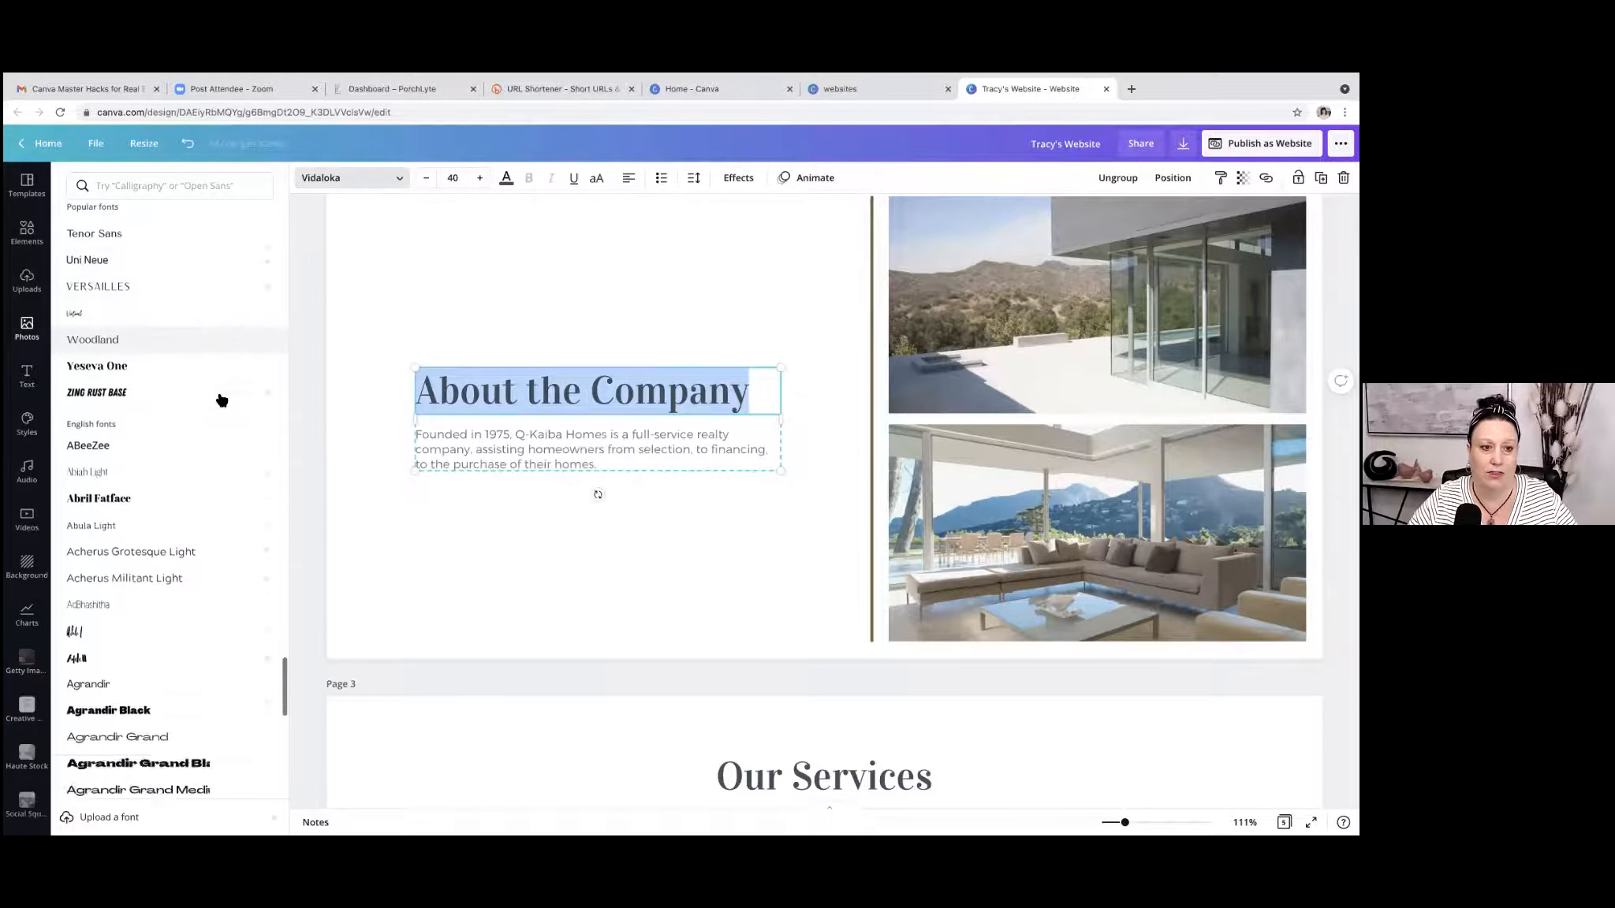
scroll(221, 401, "down", 5)
scroll(222, 400, "down", 5)
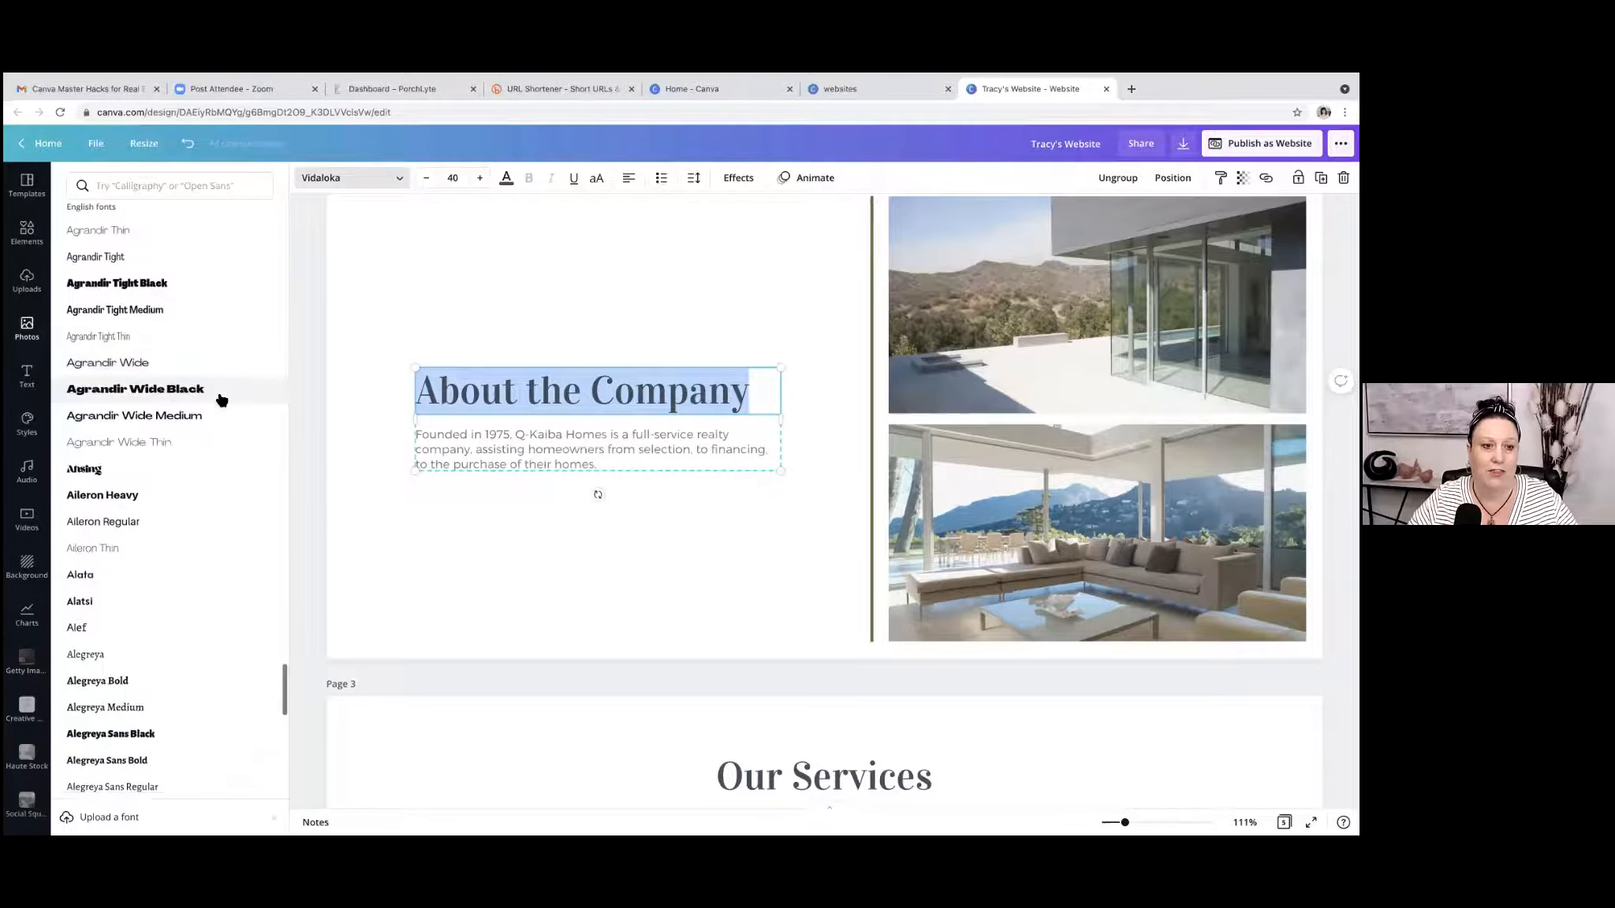
scroll(221, 401, "down", 5)
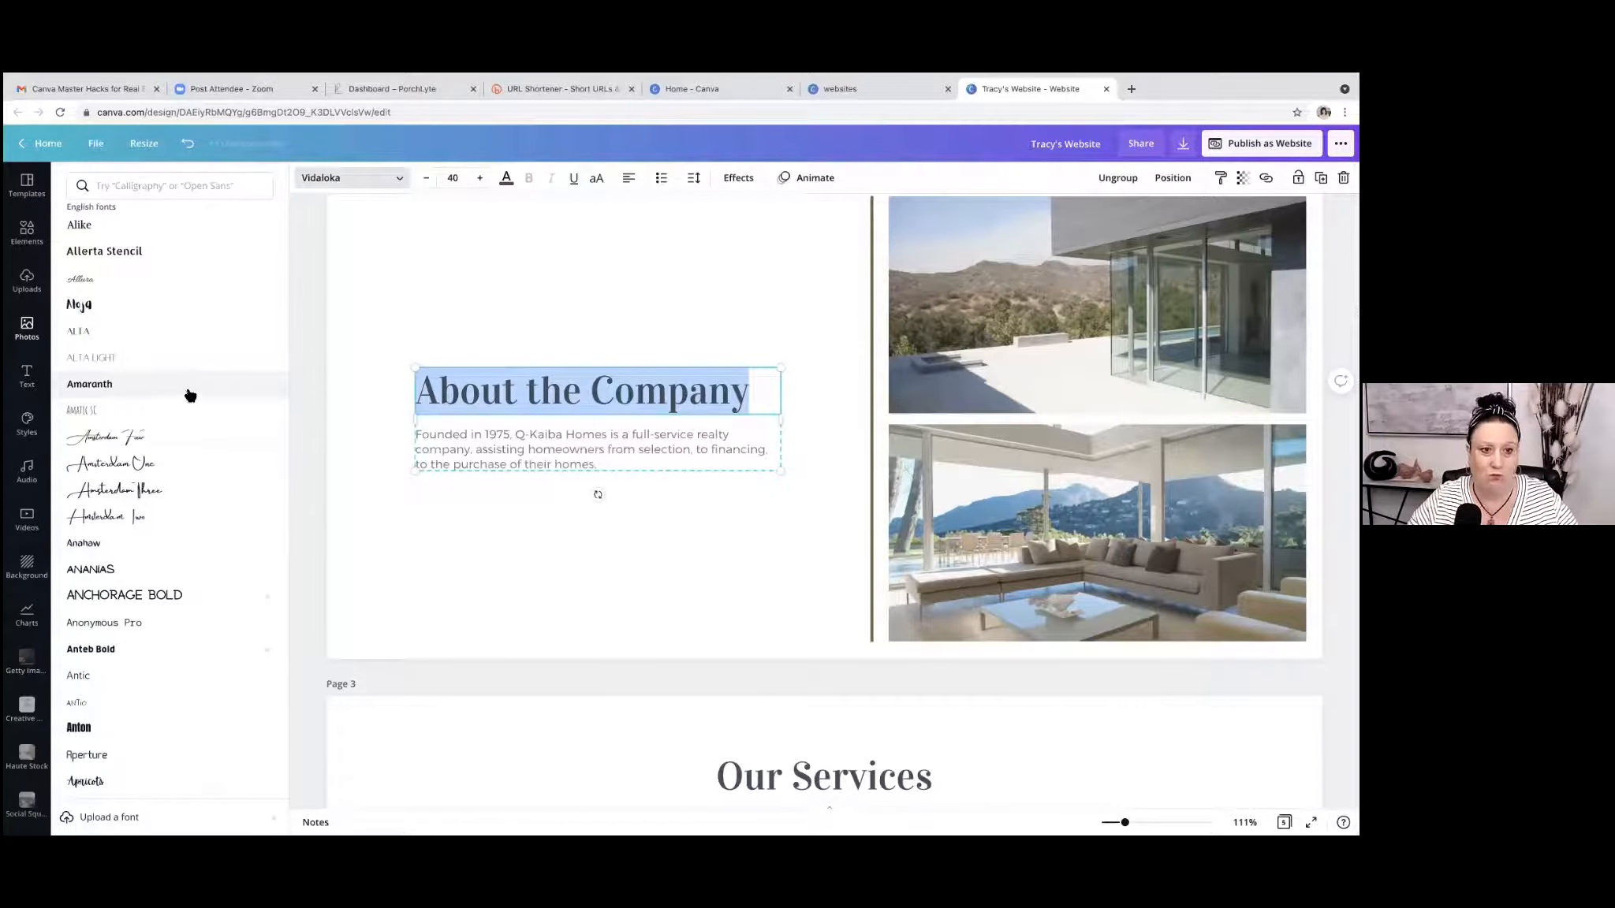
scroll(189, 394, "down", 5)
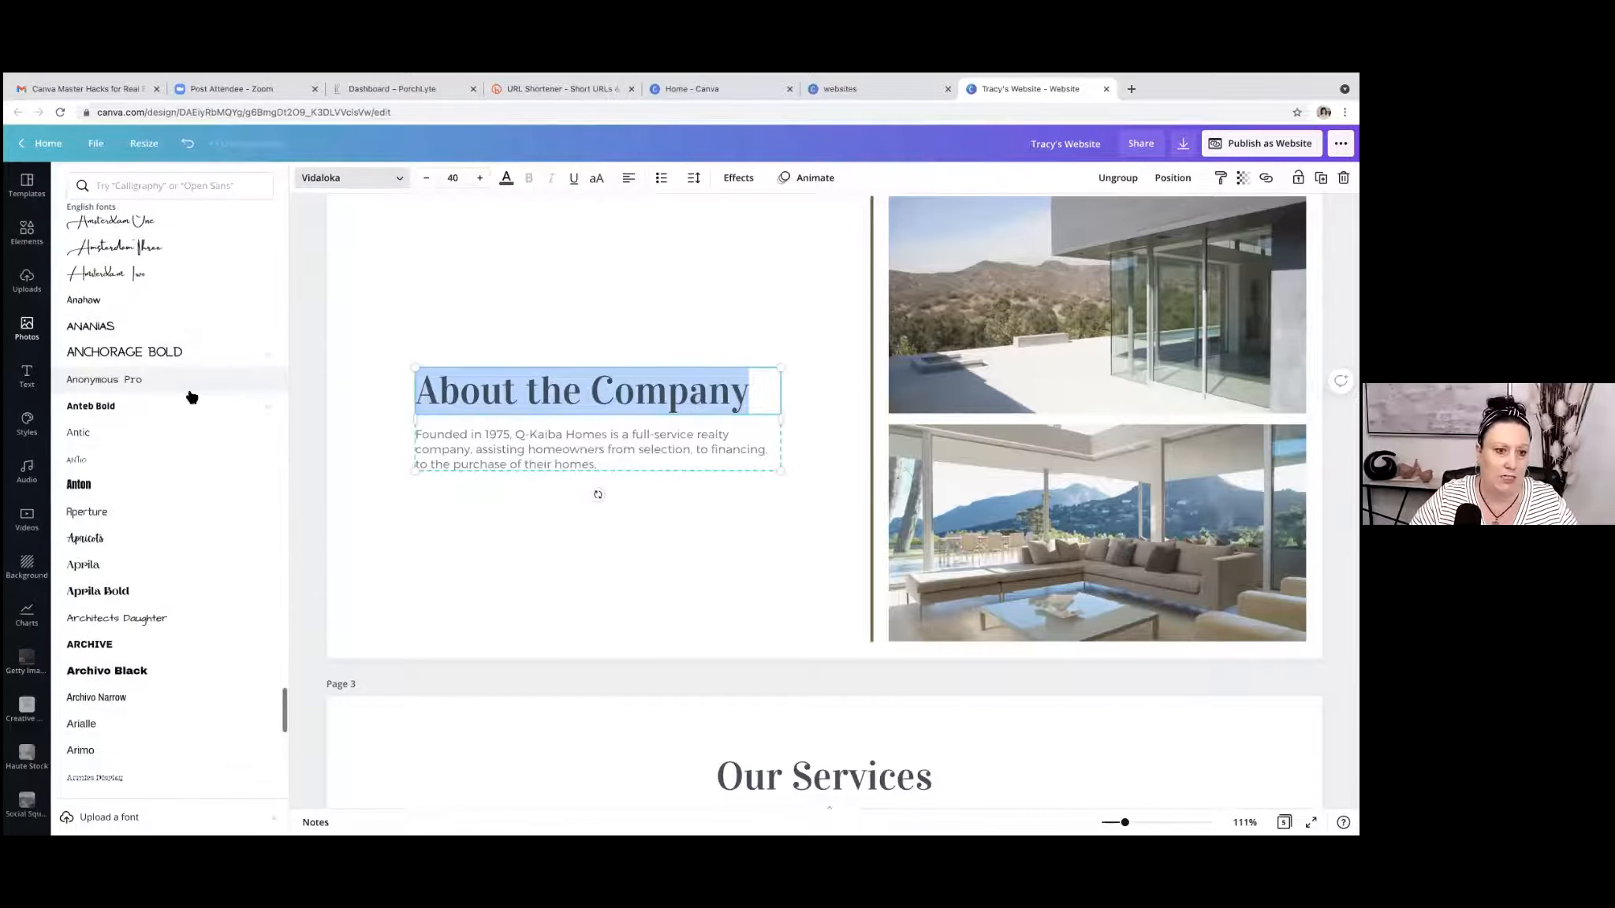
left_click(121, 353)
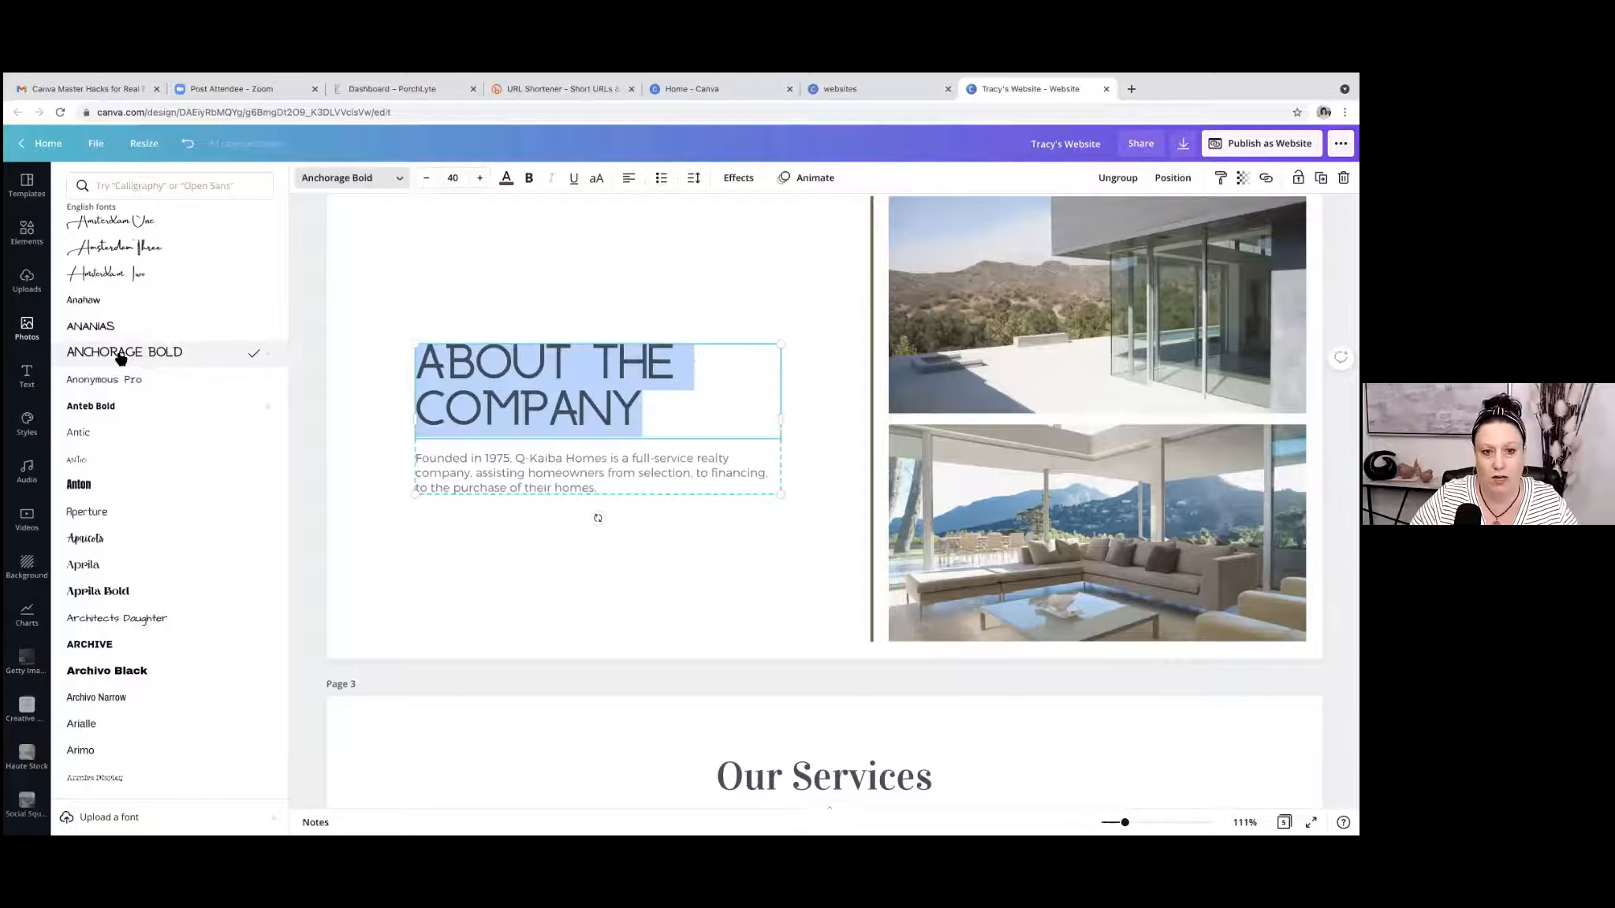
Try the Anonymous Pro, Anchorage Bold, Antic, Antio and Aperture fonts in turn on the "About the Company" heading.
left_click(125, 382)
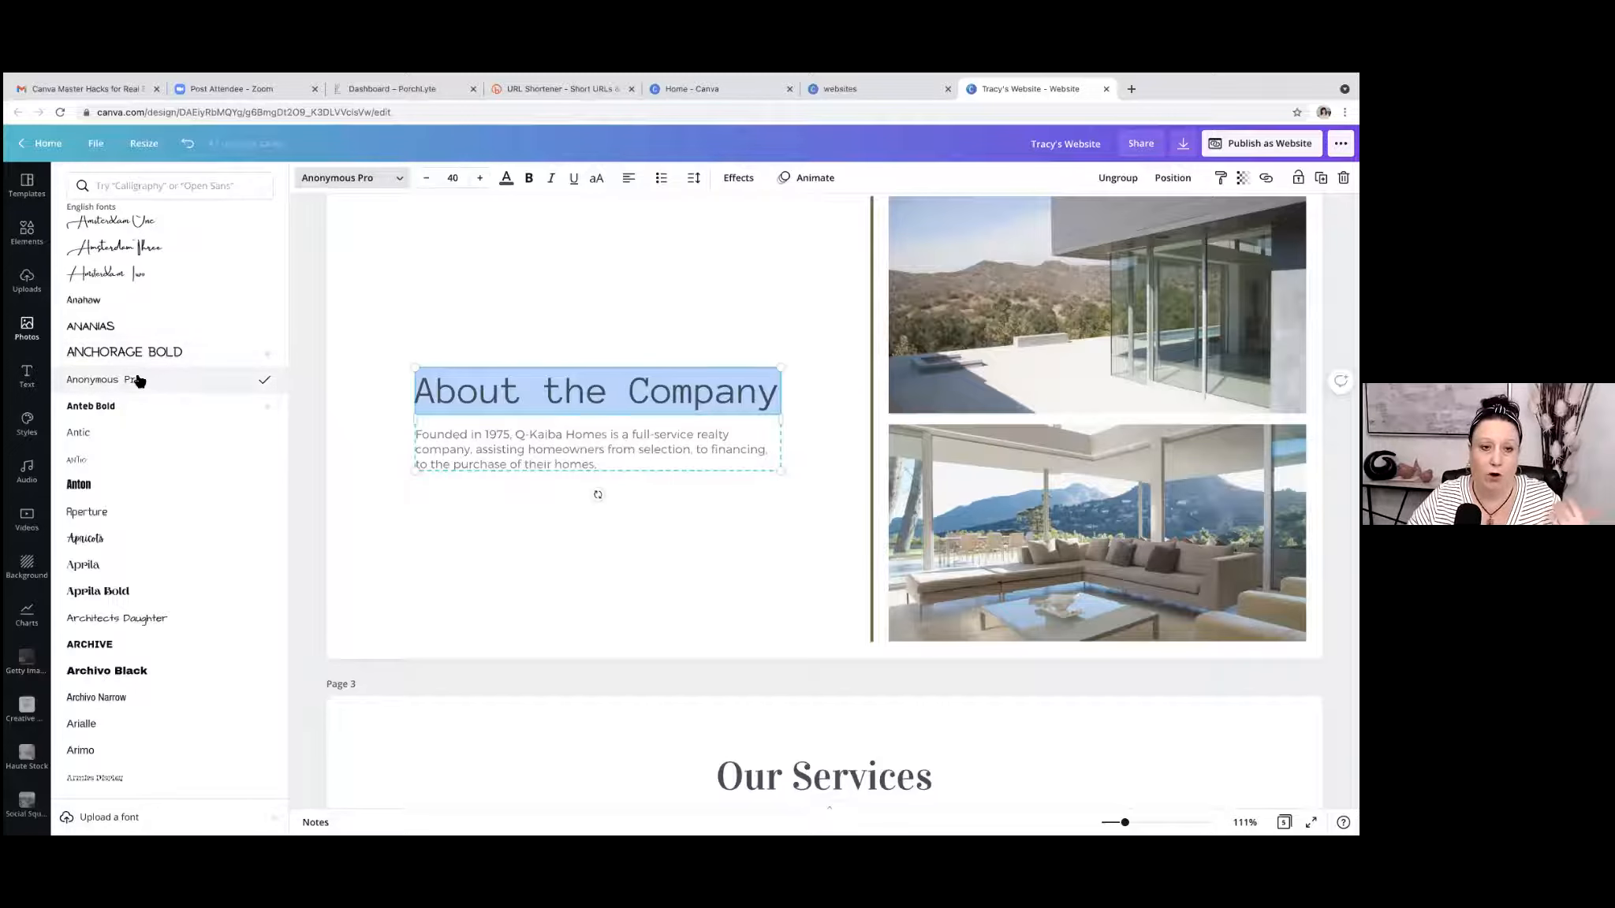
mouse_move(268, 361)
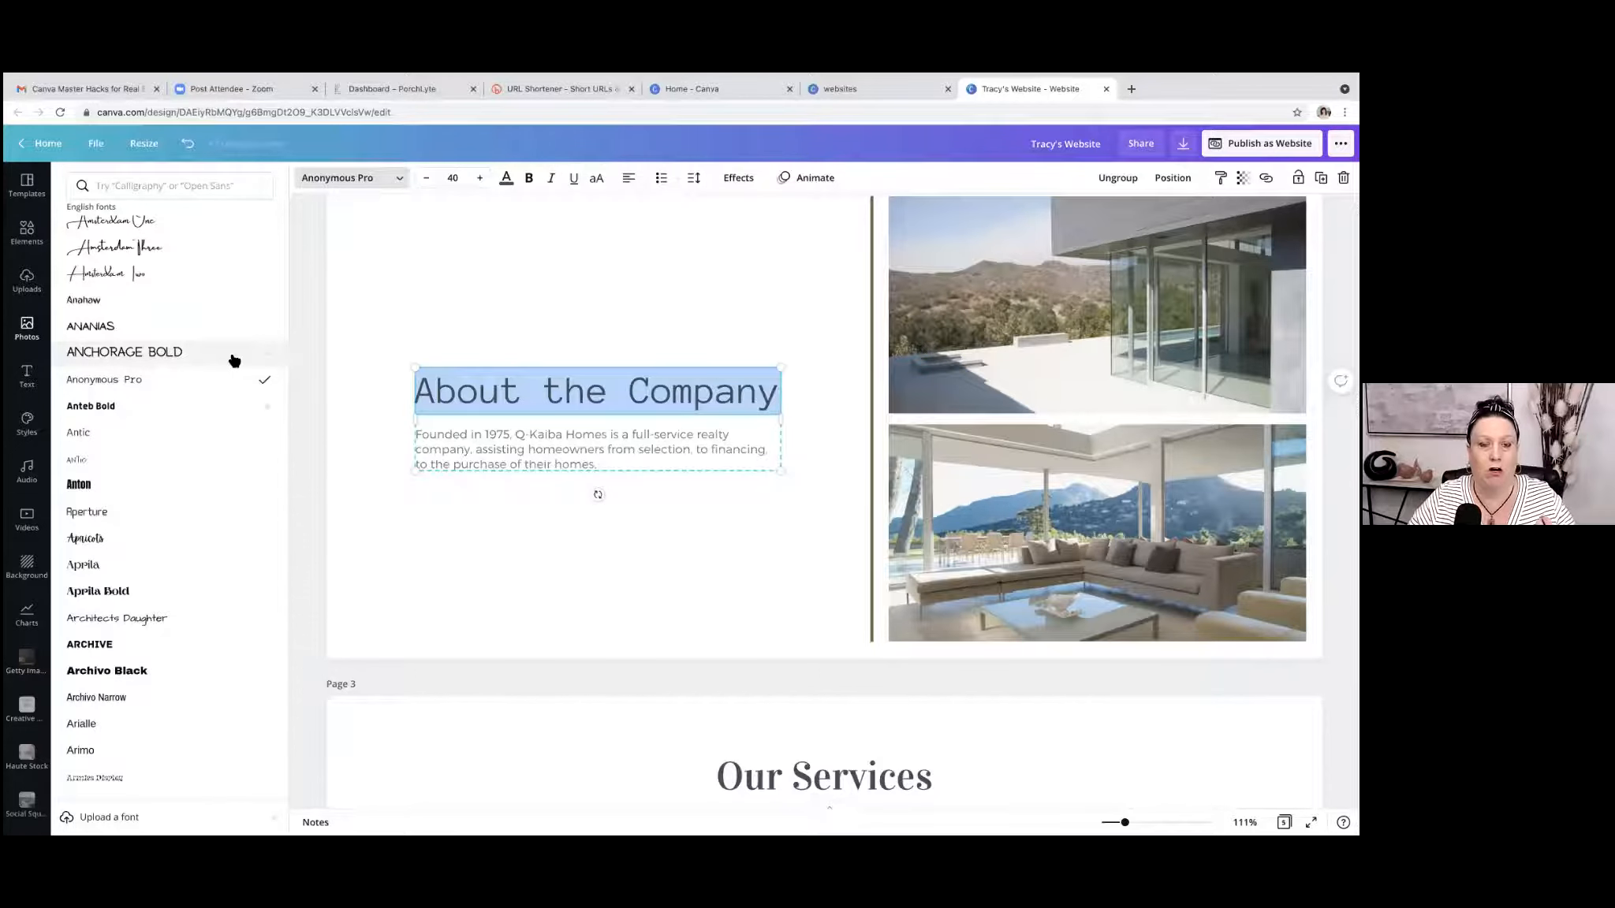
left_click(175, 357)
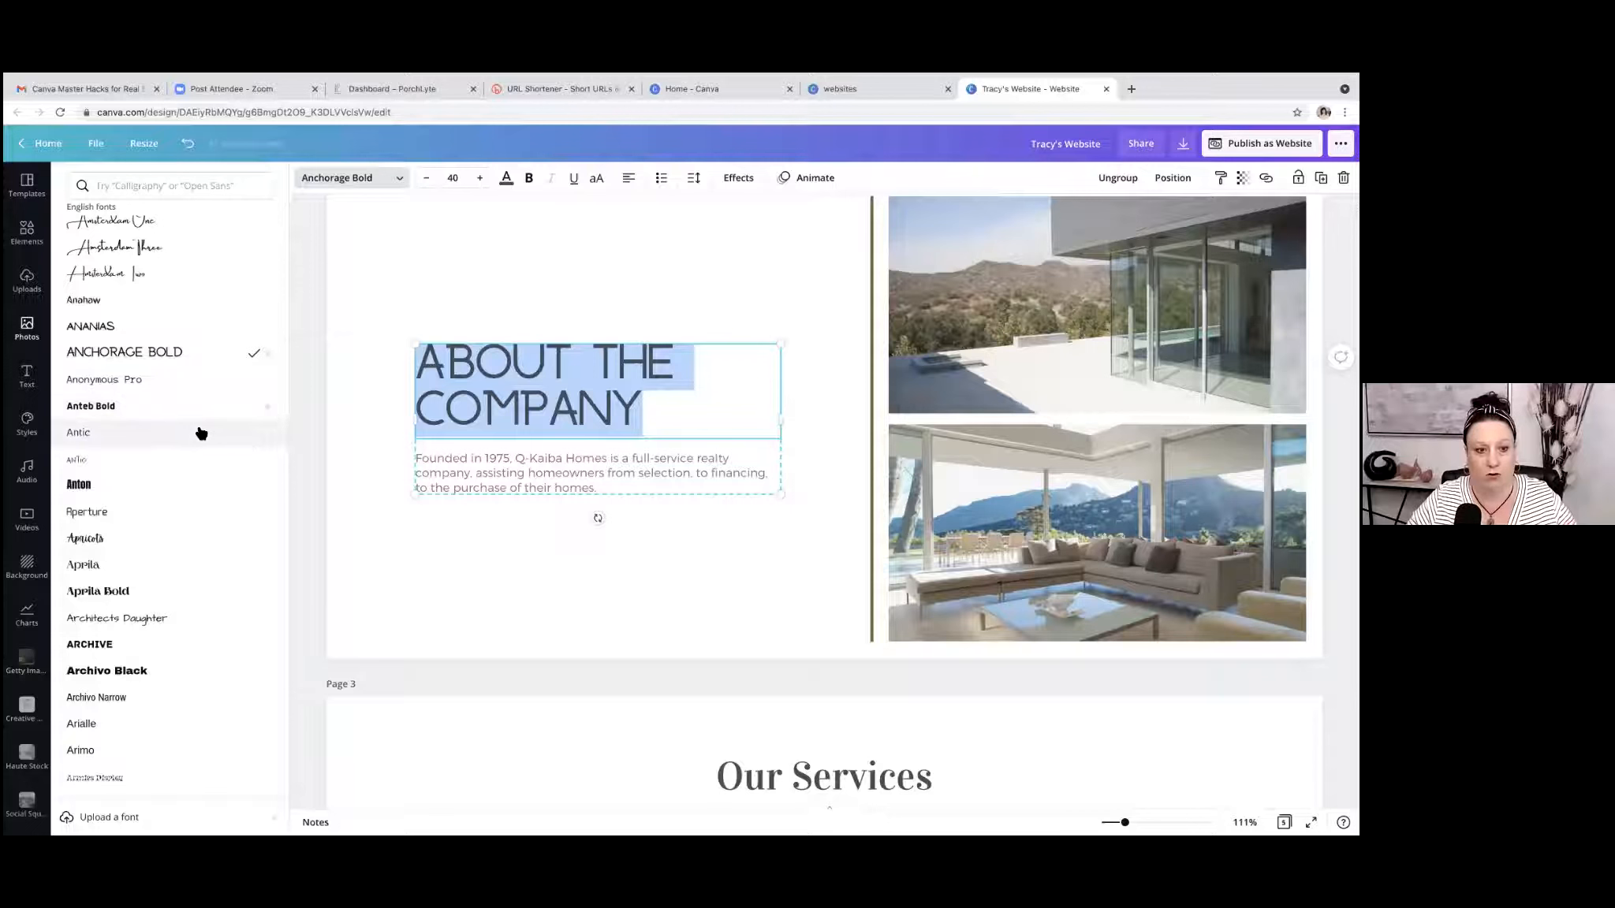
left_click(120, 438)
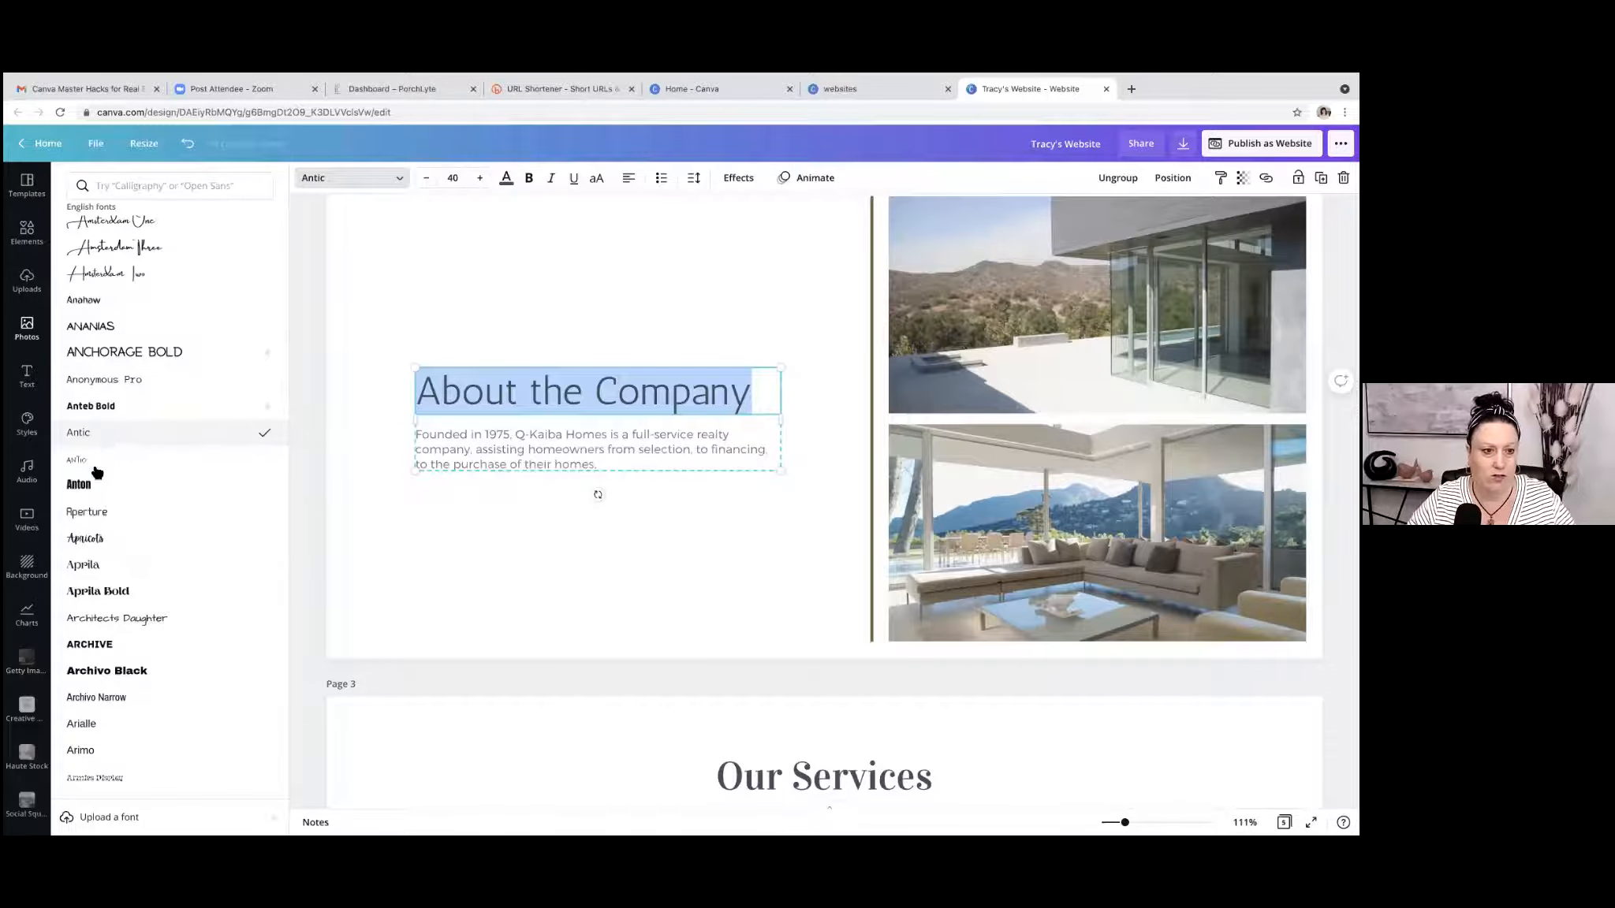
left_click(93, 463)
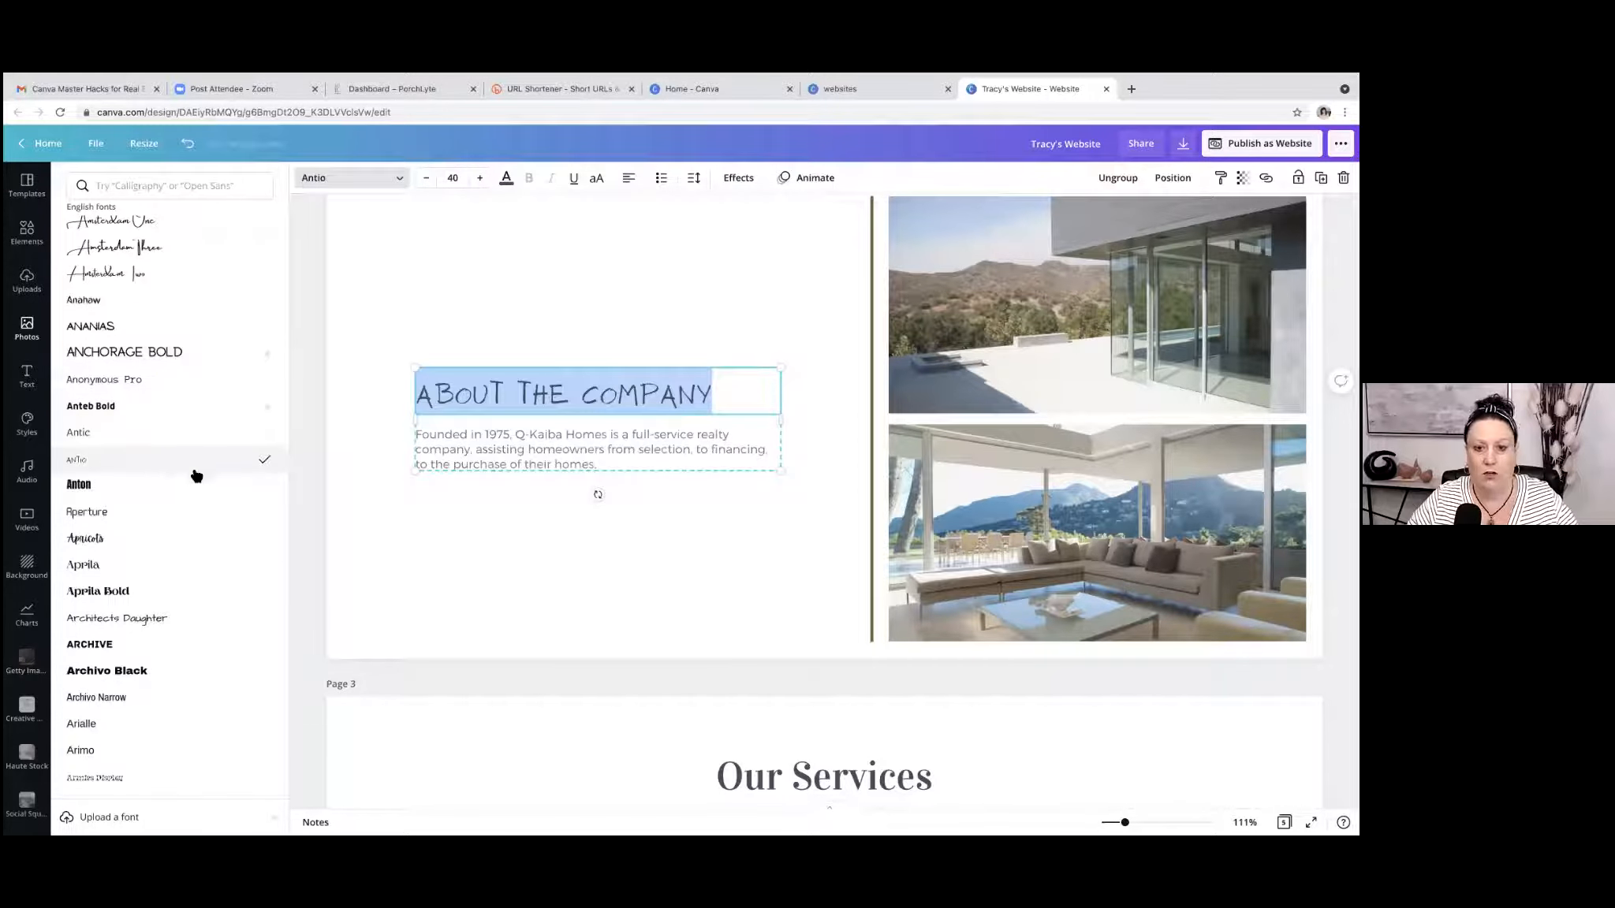
left_click(164, 512)
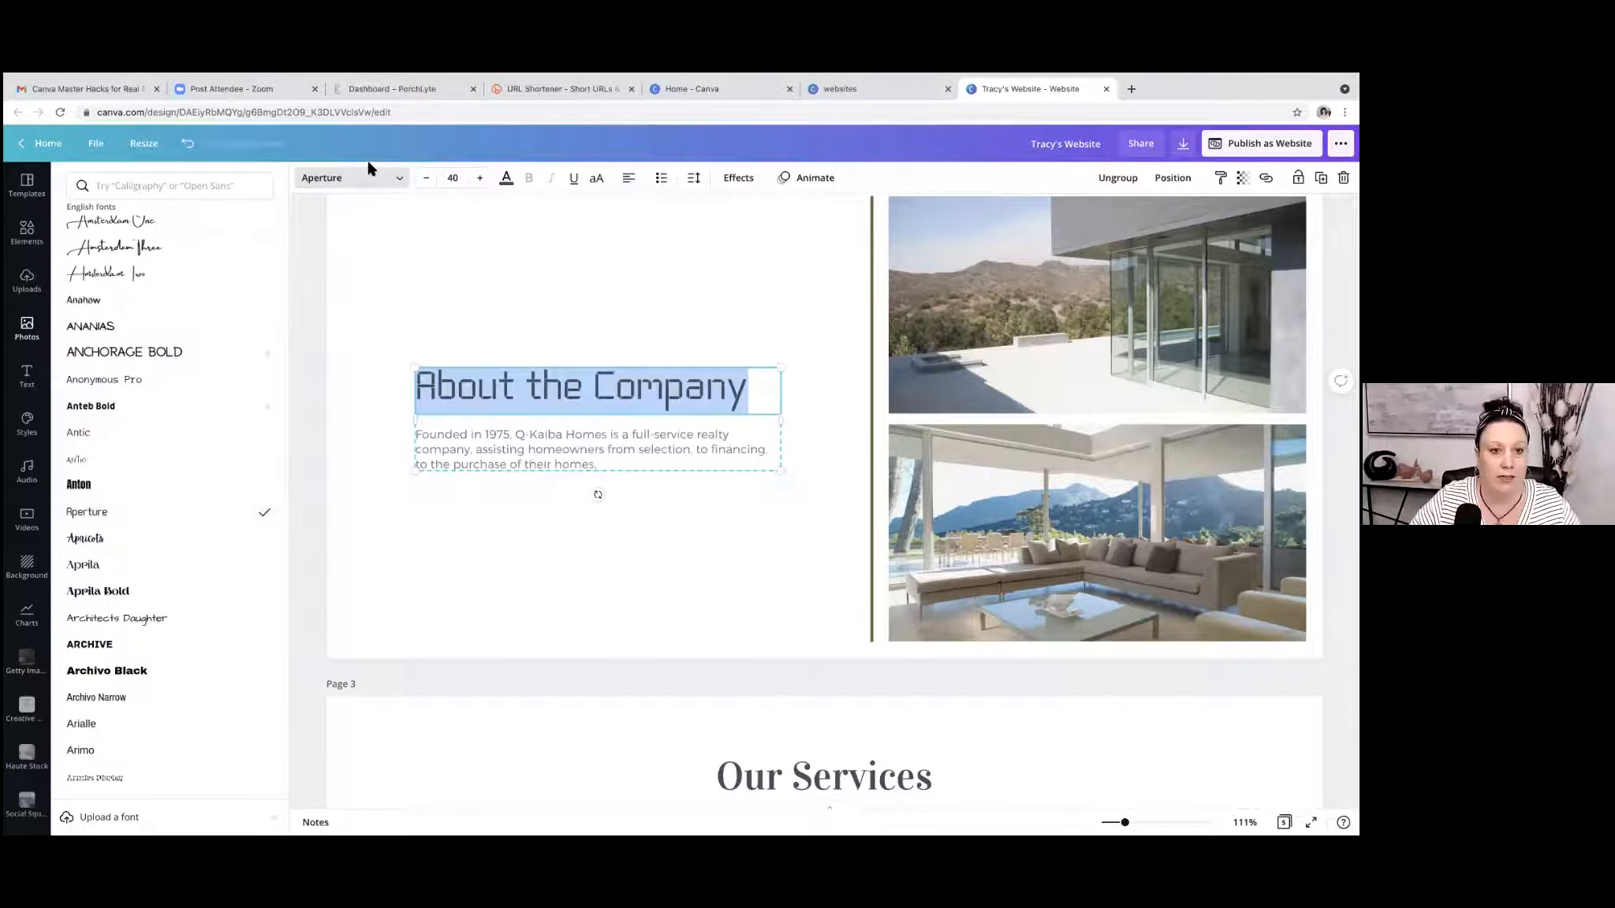
Set the "About the Company" heading back to the document font Vidaloka.
left_click(399, 180)
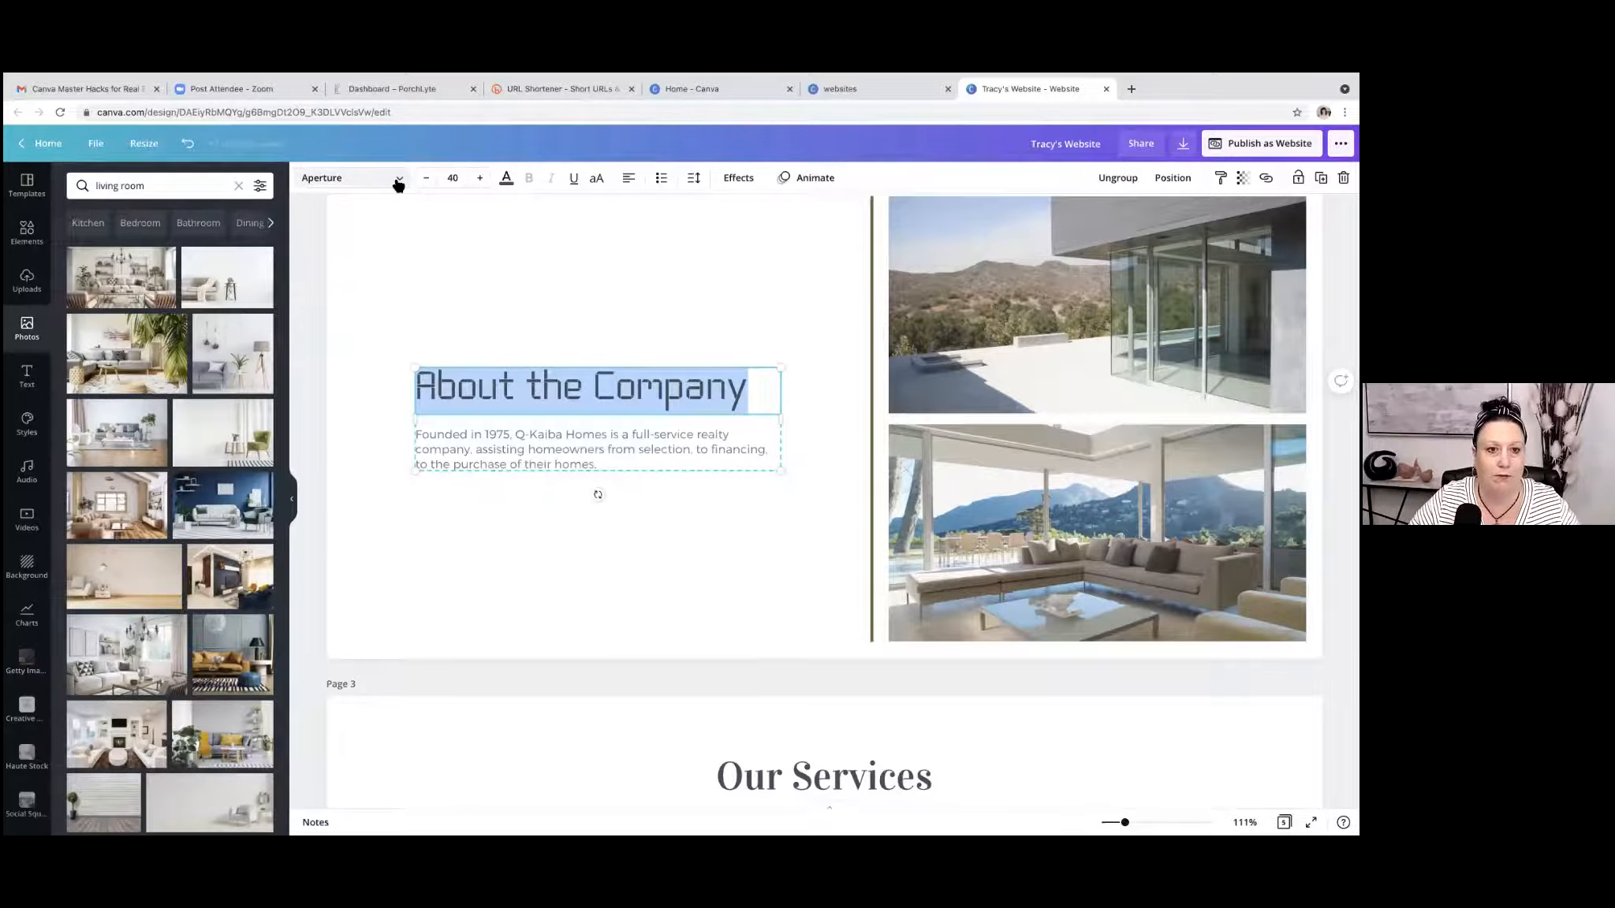
left_click(399, 181)
scroll(223, 254, "up", 20)
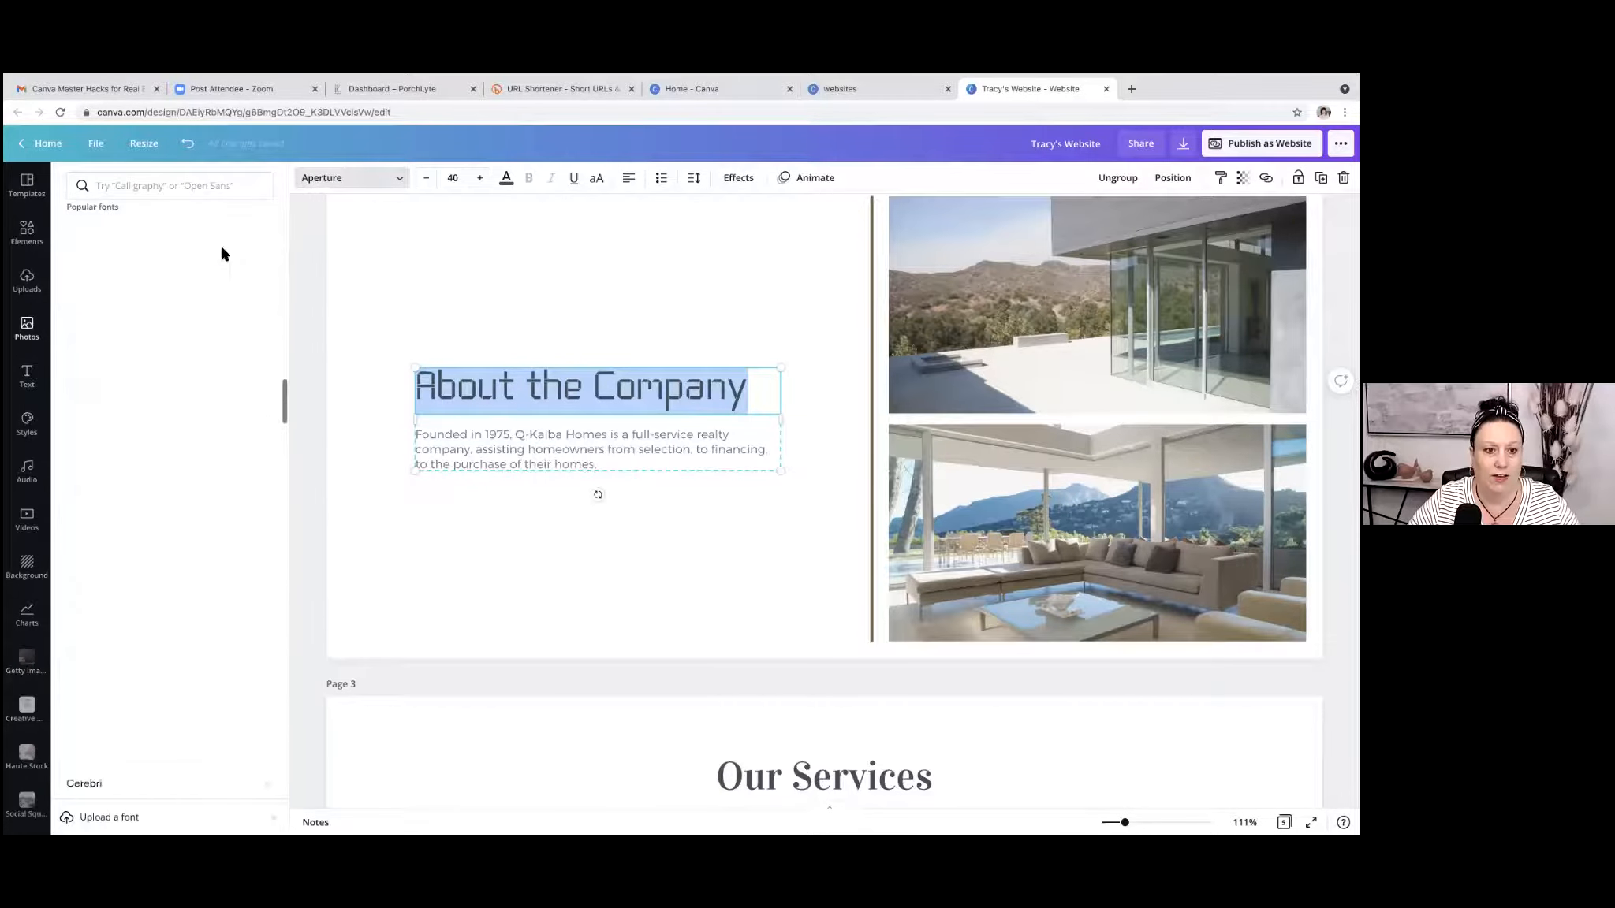
scroll(222, 278, "up", 4)
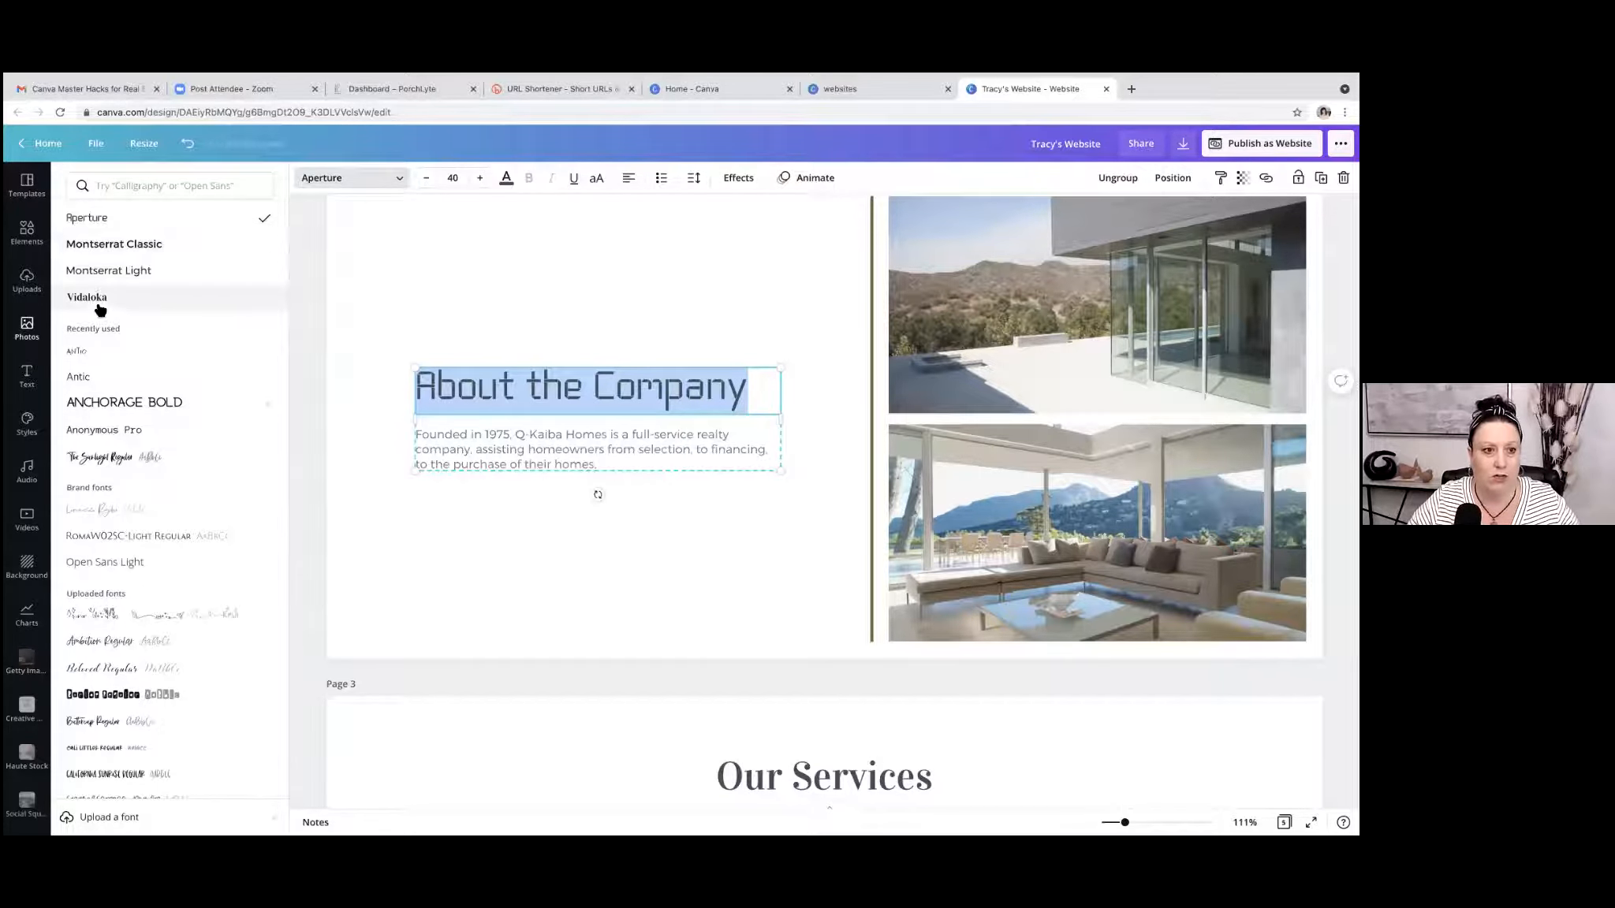
scroll(100, 310, "down", 1)
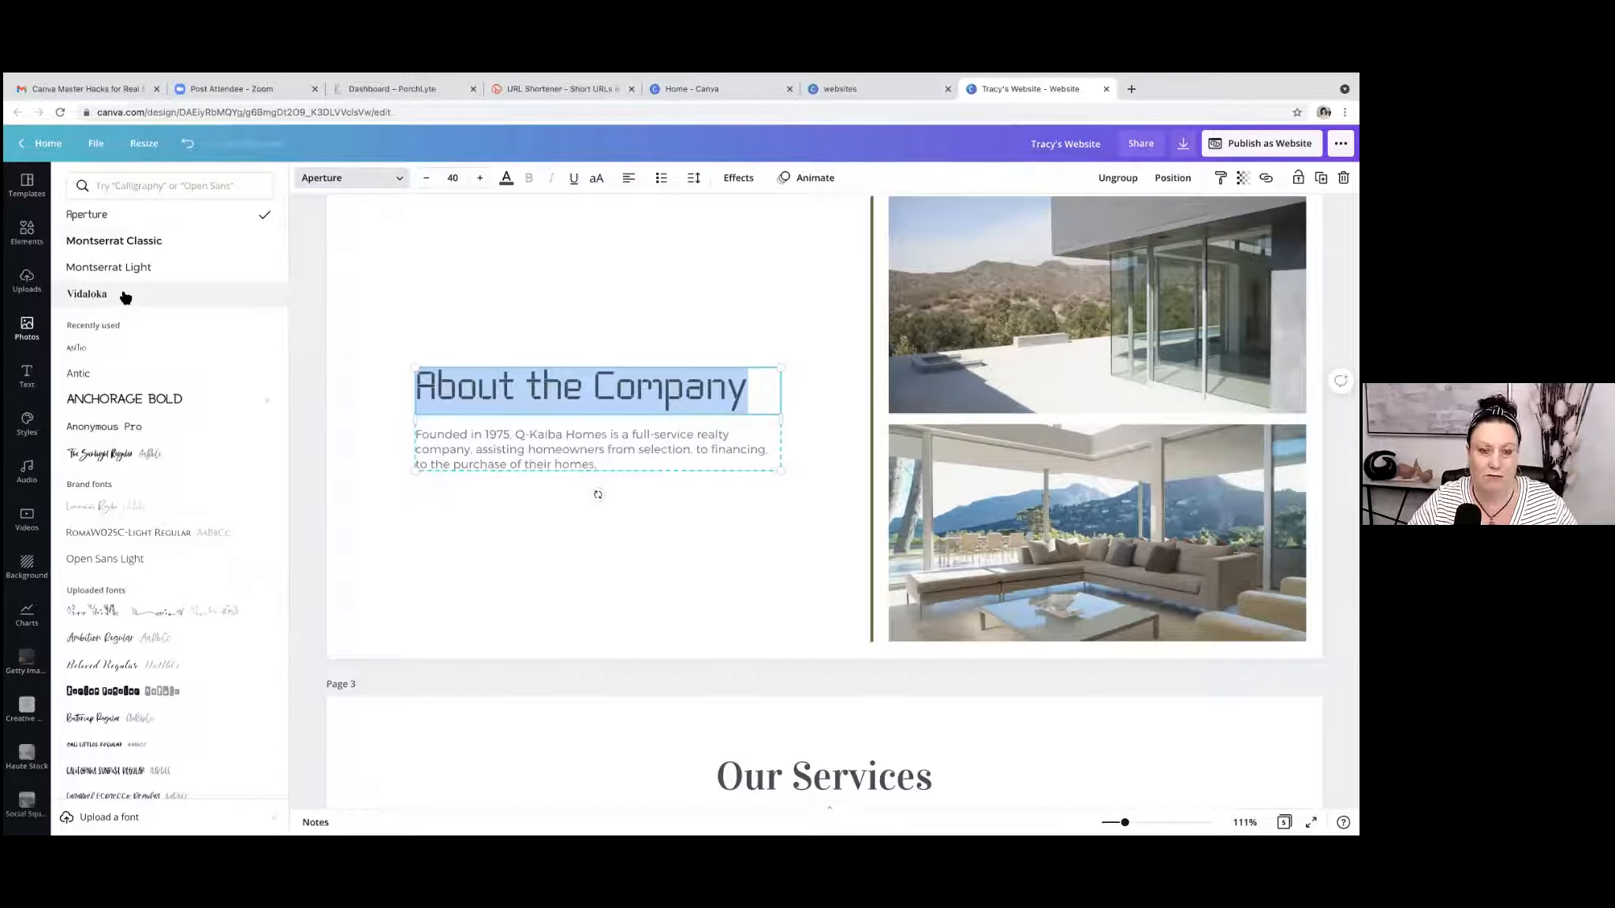
left_click(101, 296)
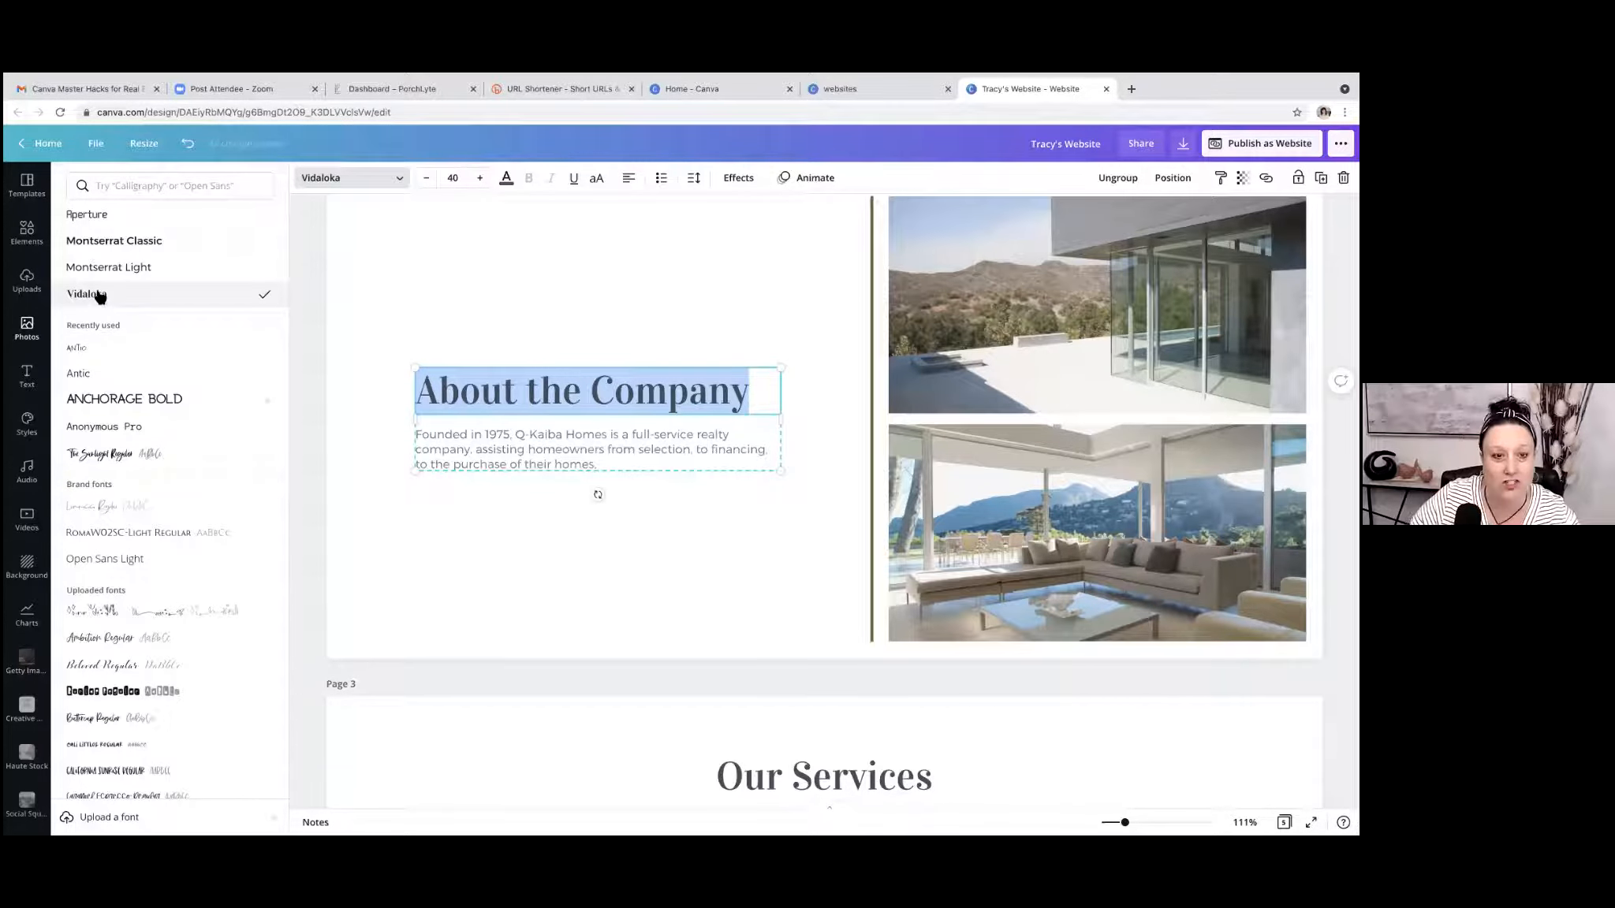
left_click(511, 292)
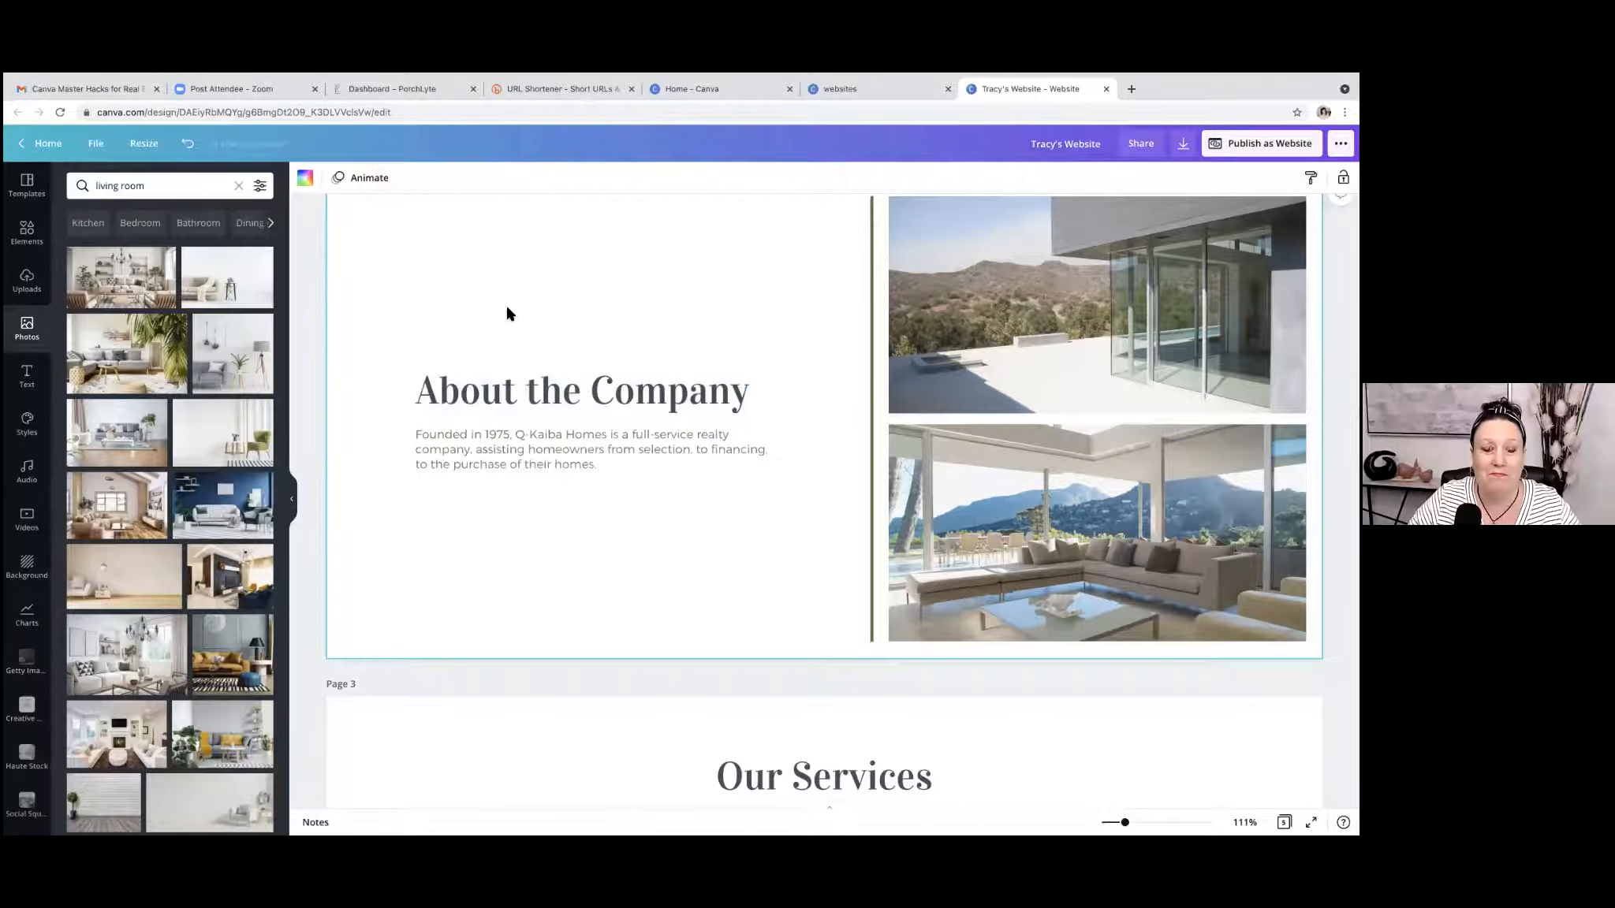
Ungroup the "About the Company" heading and the paragraph below it on page 2.
scroll(694, 391, "down", 5)
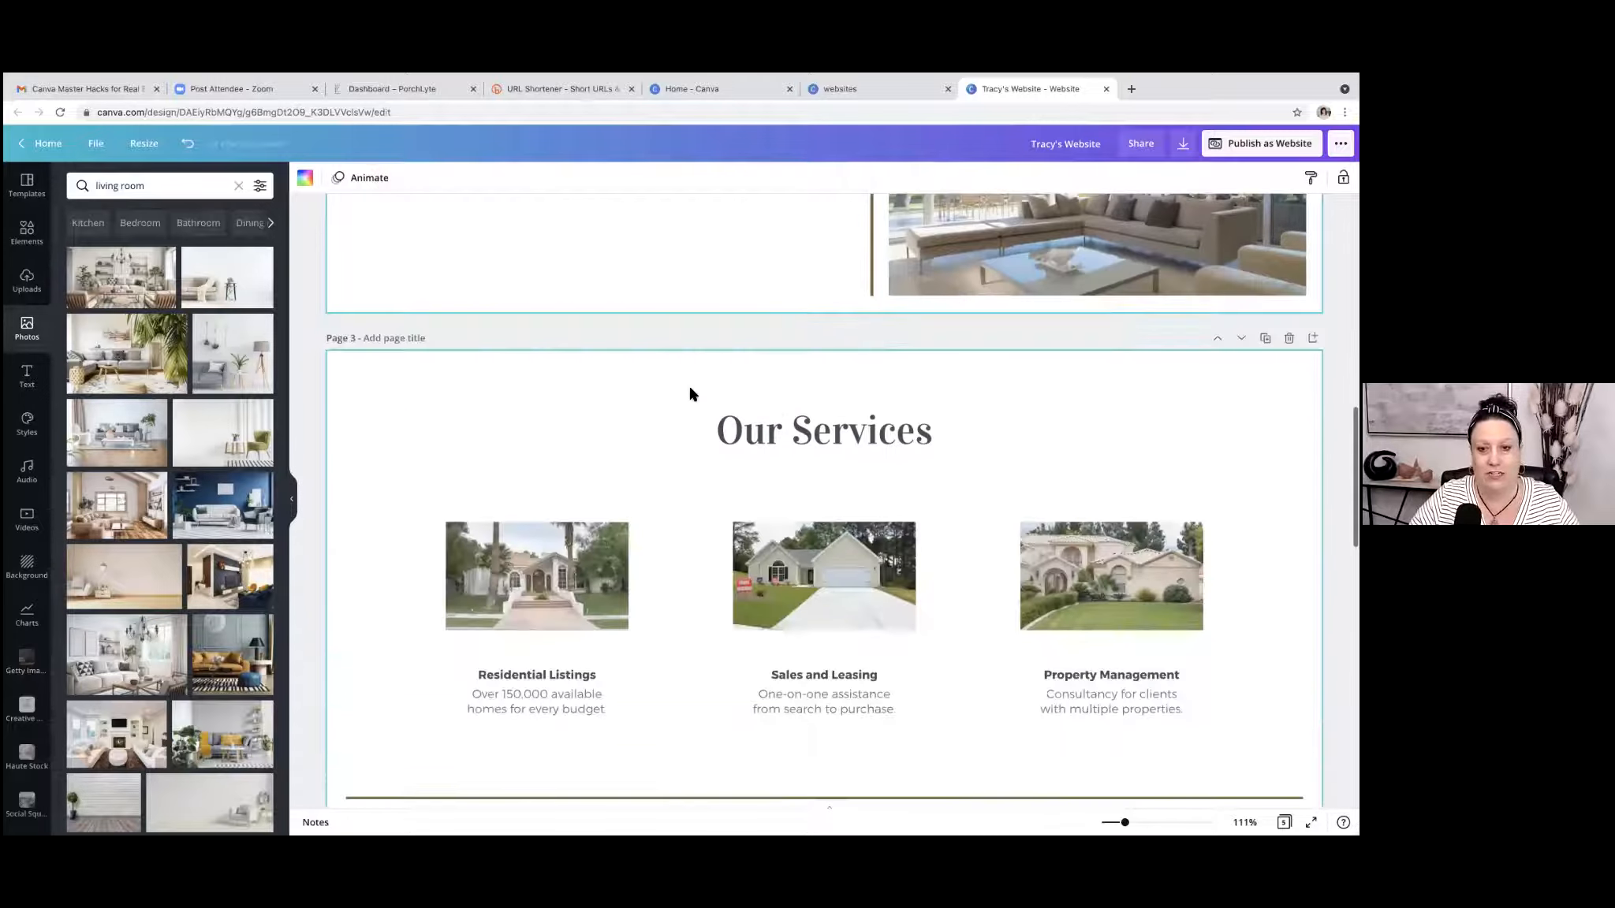
scroll(690, 394, "up", 5)
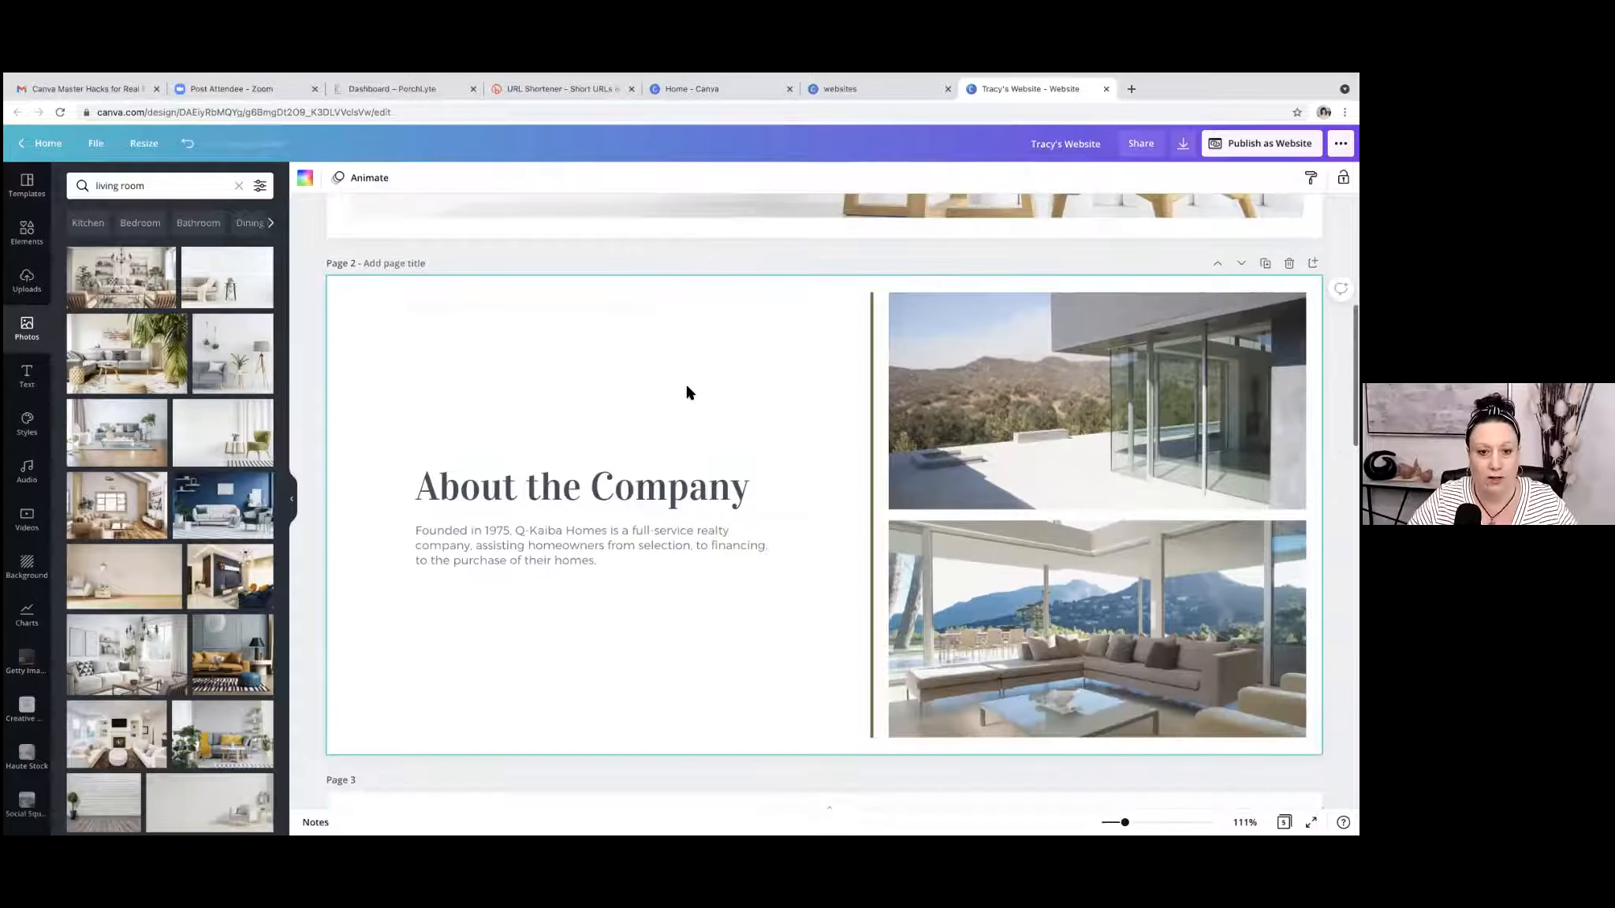
scroll(693, 392, "down", 1)
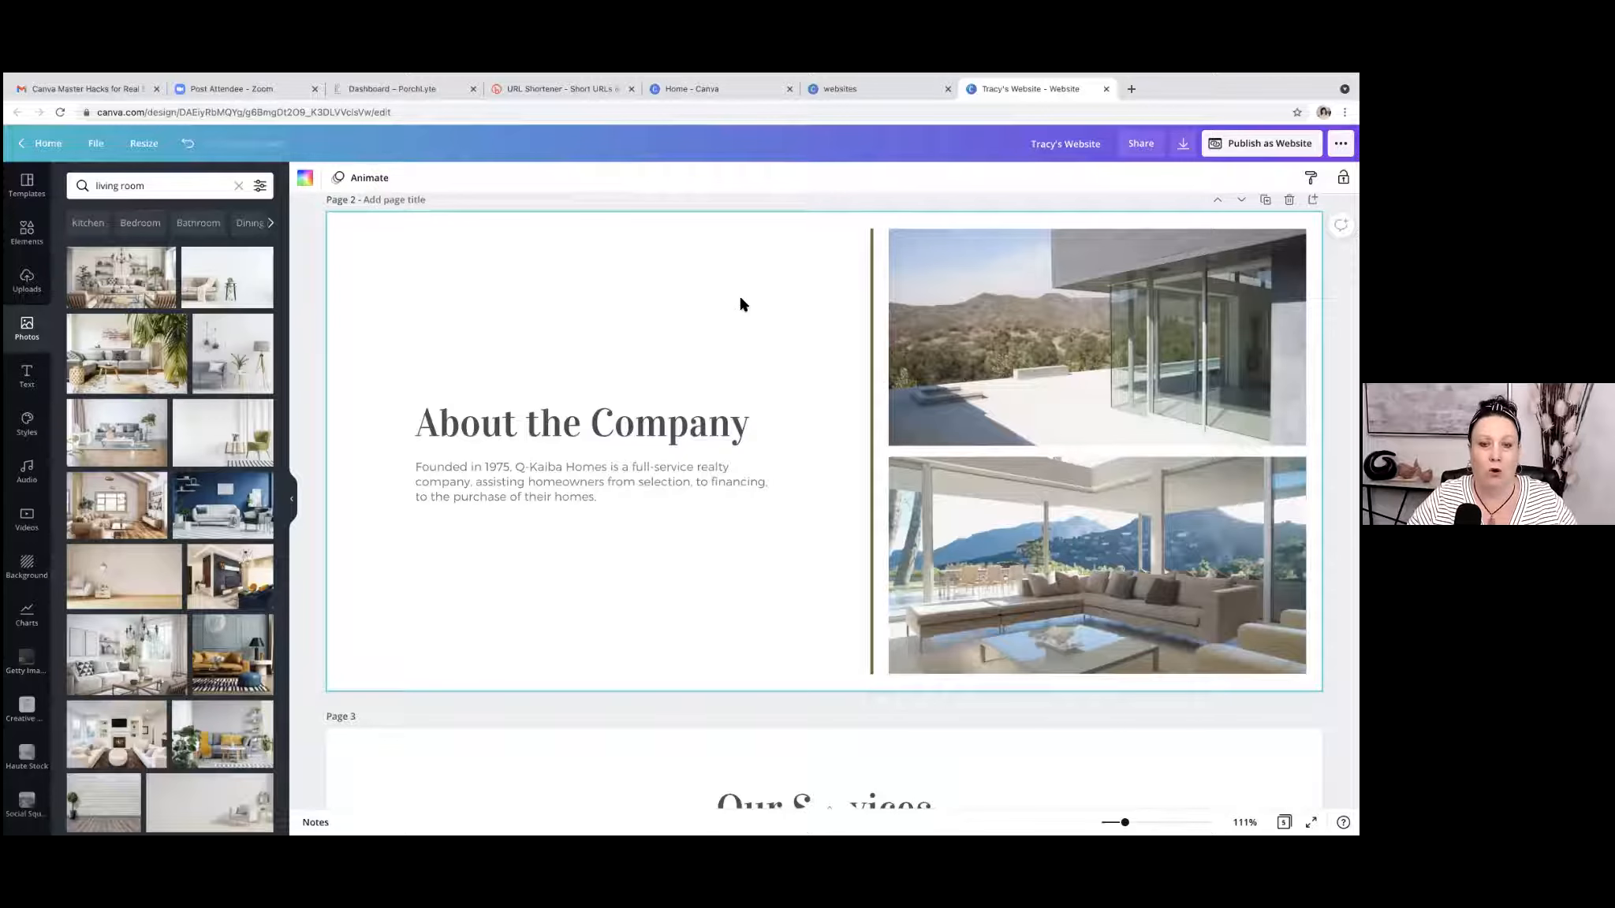
scroll(741, 304, "down", 1)
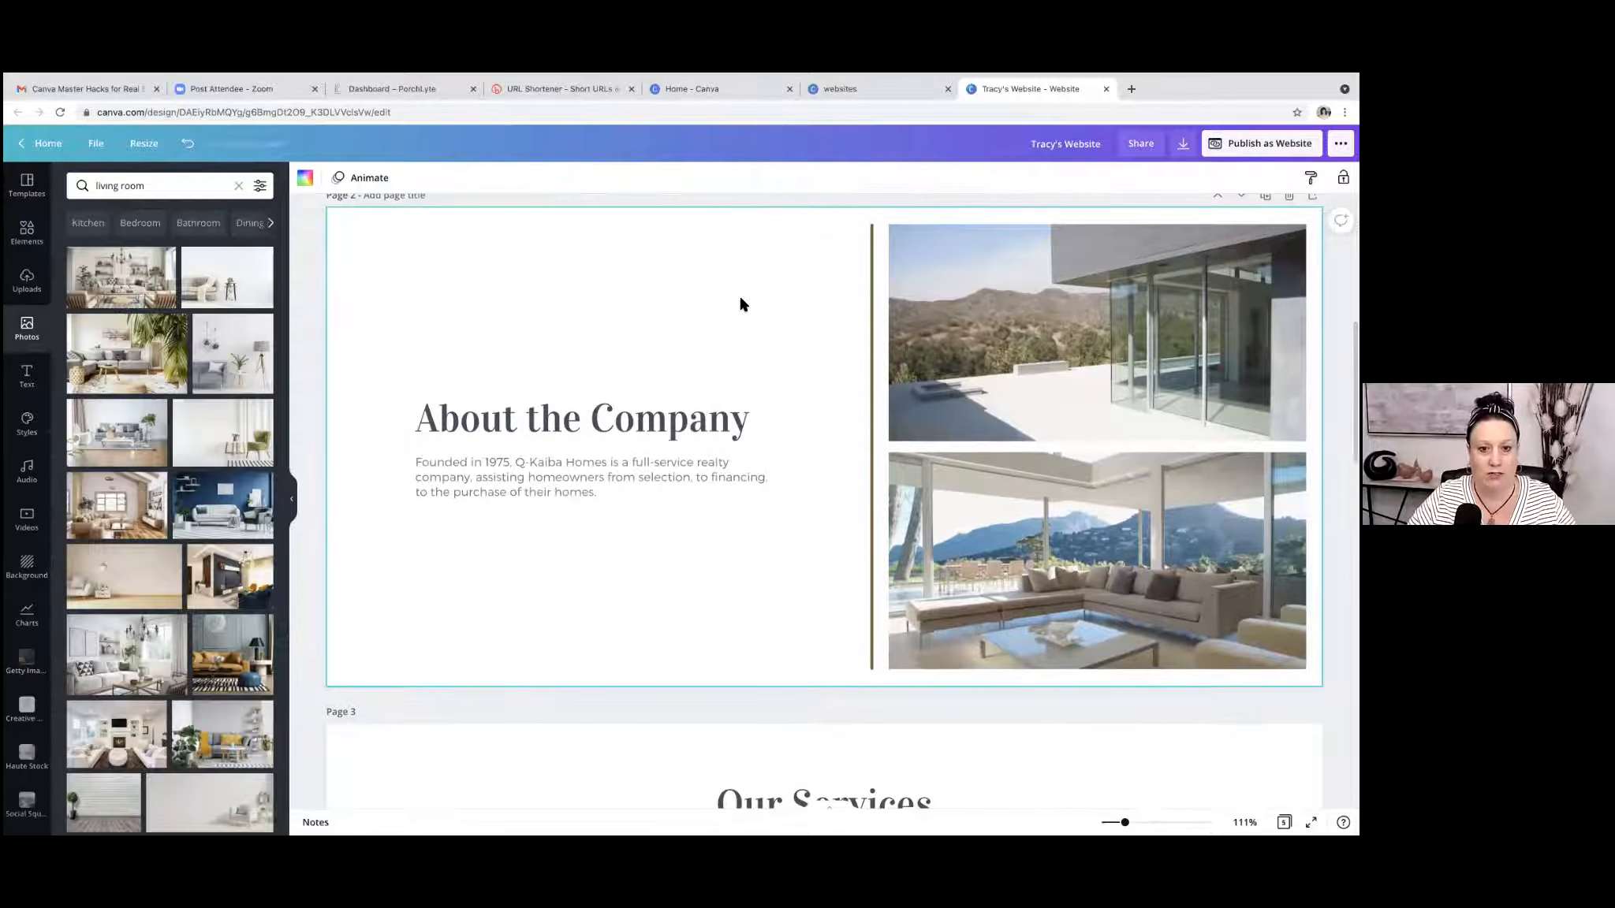
left_click(580, 480)
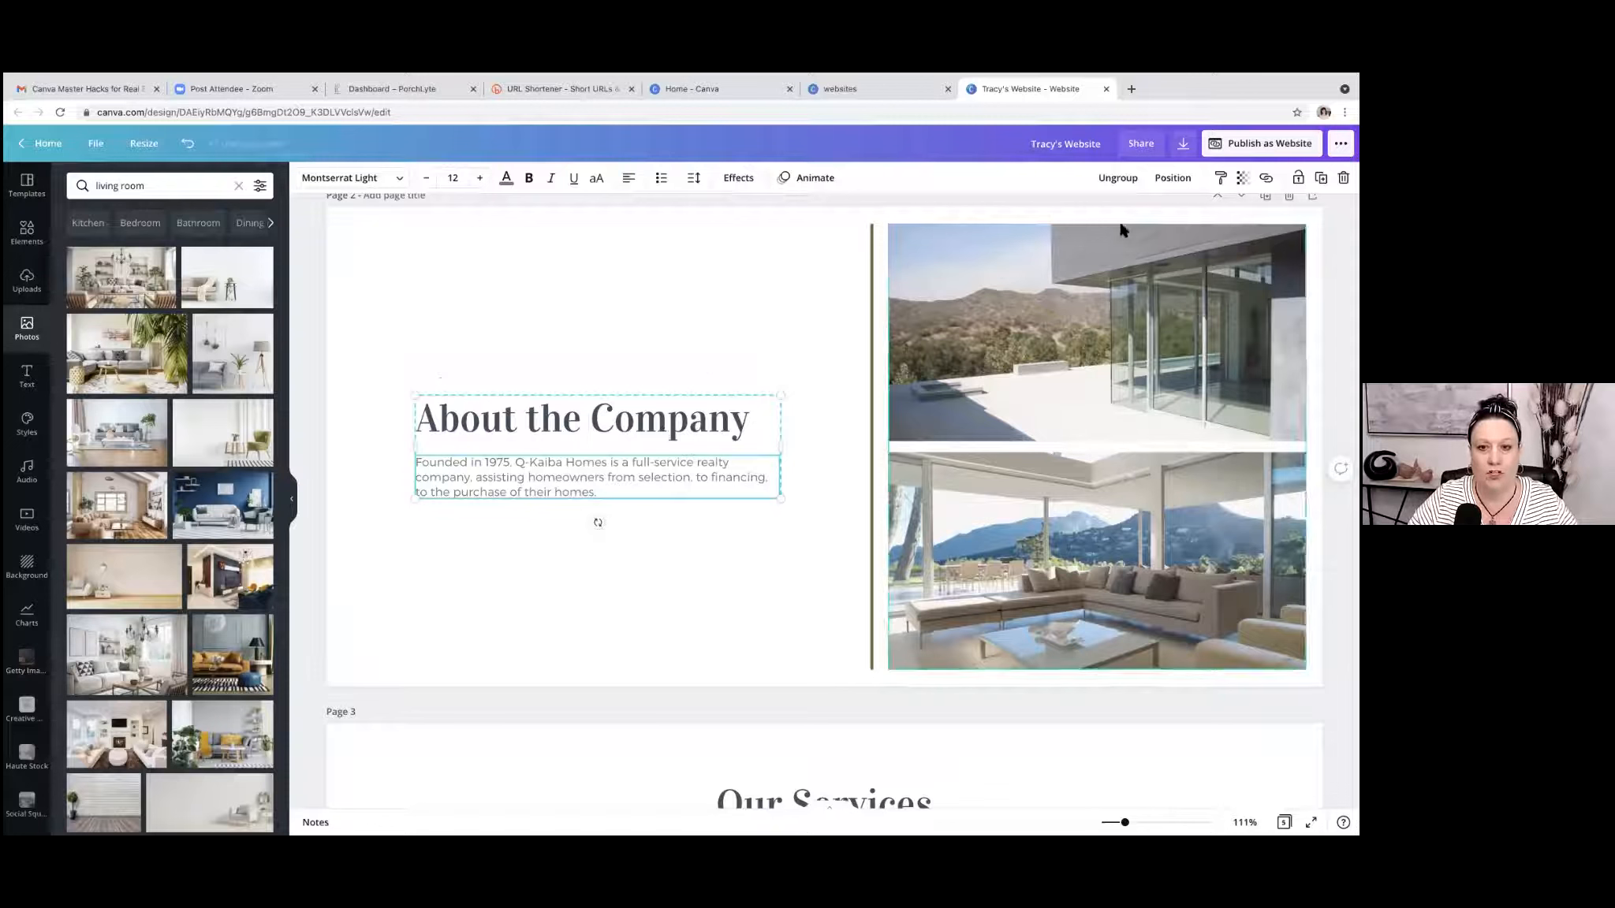
left_click(1116, 182)
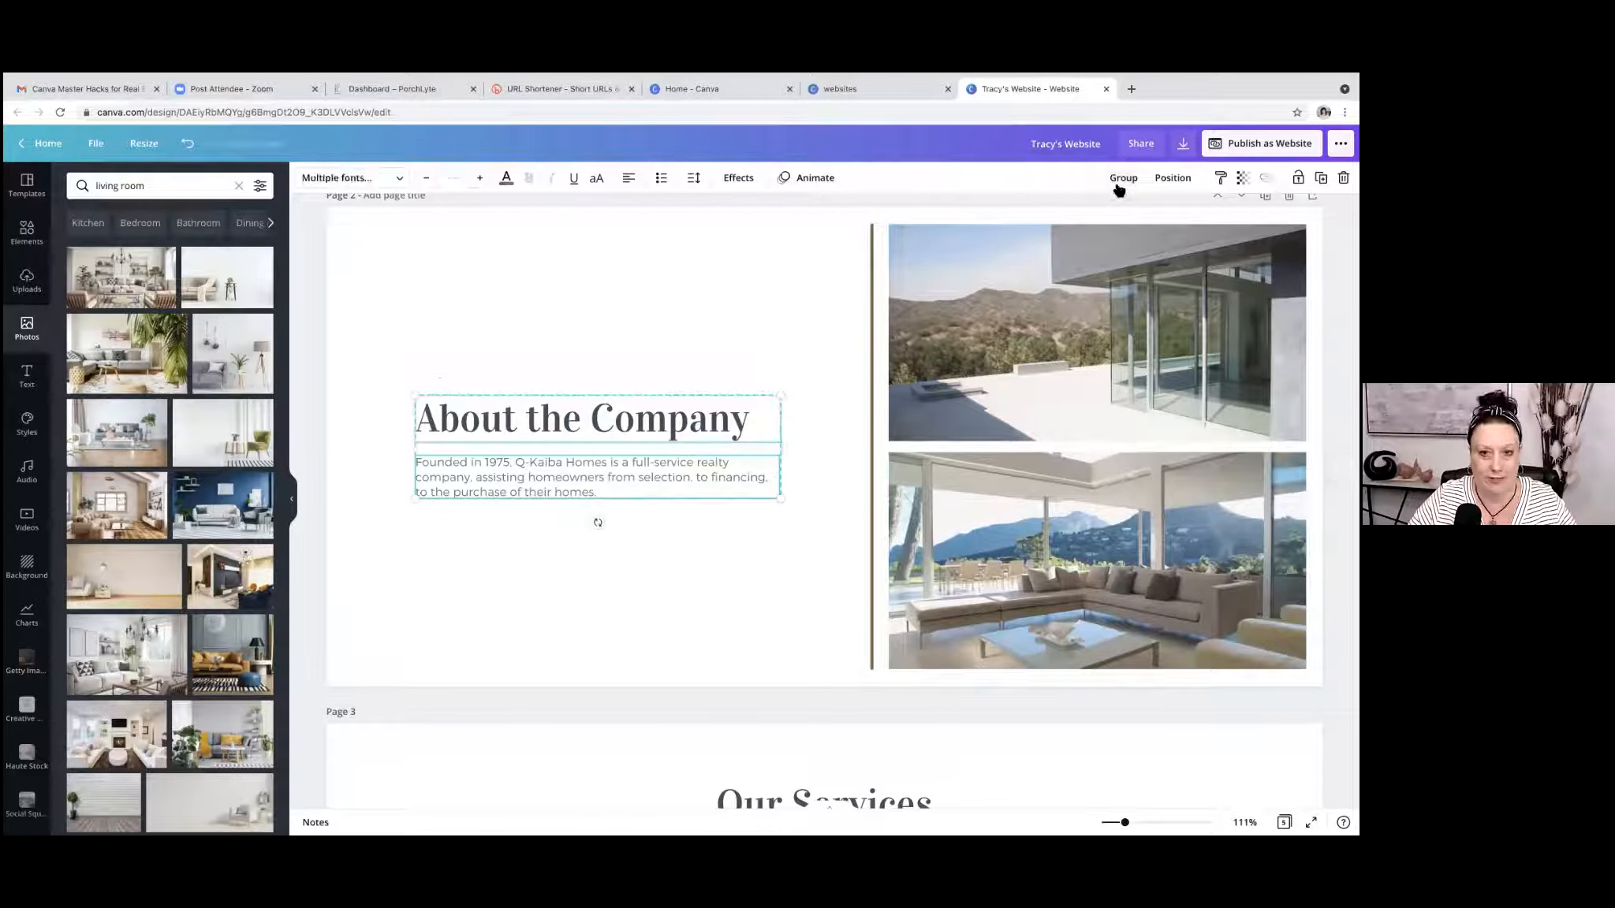
left_click(698, 281)
Move the "About the Company" heading slightly closer to its paragraph and group the two text boxes.
left_click(685, 418)
mouse_move(642, 425)
left_mouse_down()
mouse_move(650, 368)
mouse_move(623, 402)
mouse_move(680, 343)
mouse_move(643, 423)
left_mouse_up()
scroll(644, 424, "up", 1)
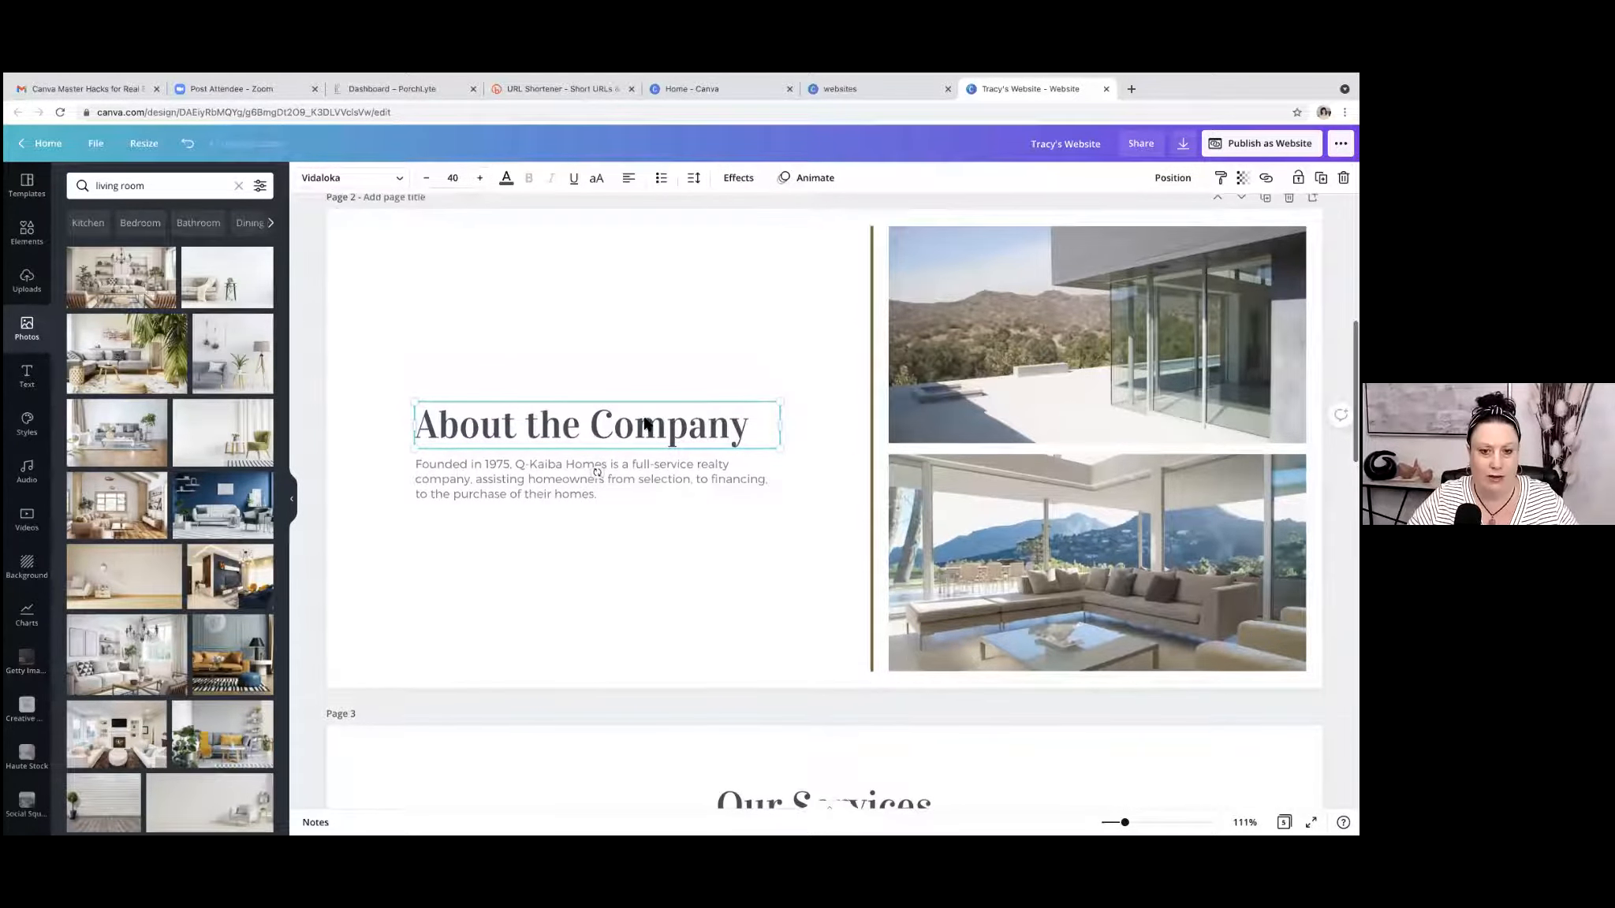
scroll(655, 422, "down", 1)
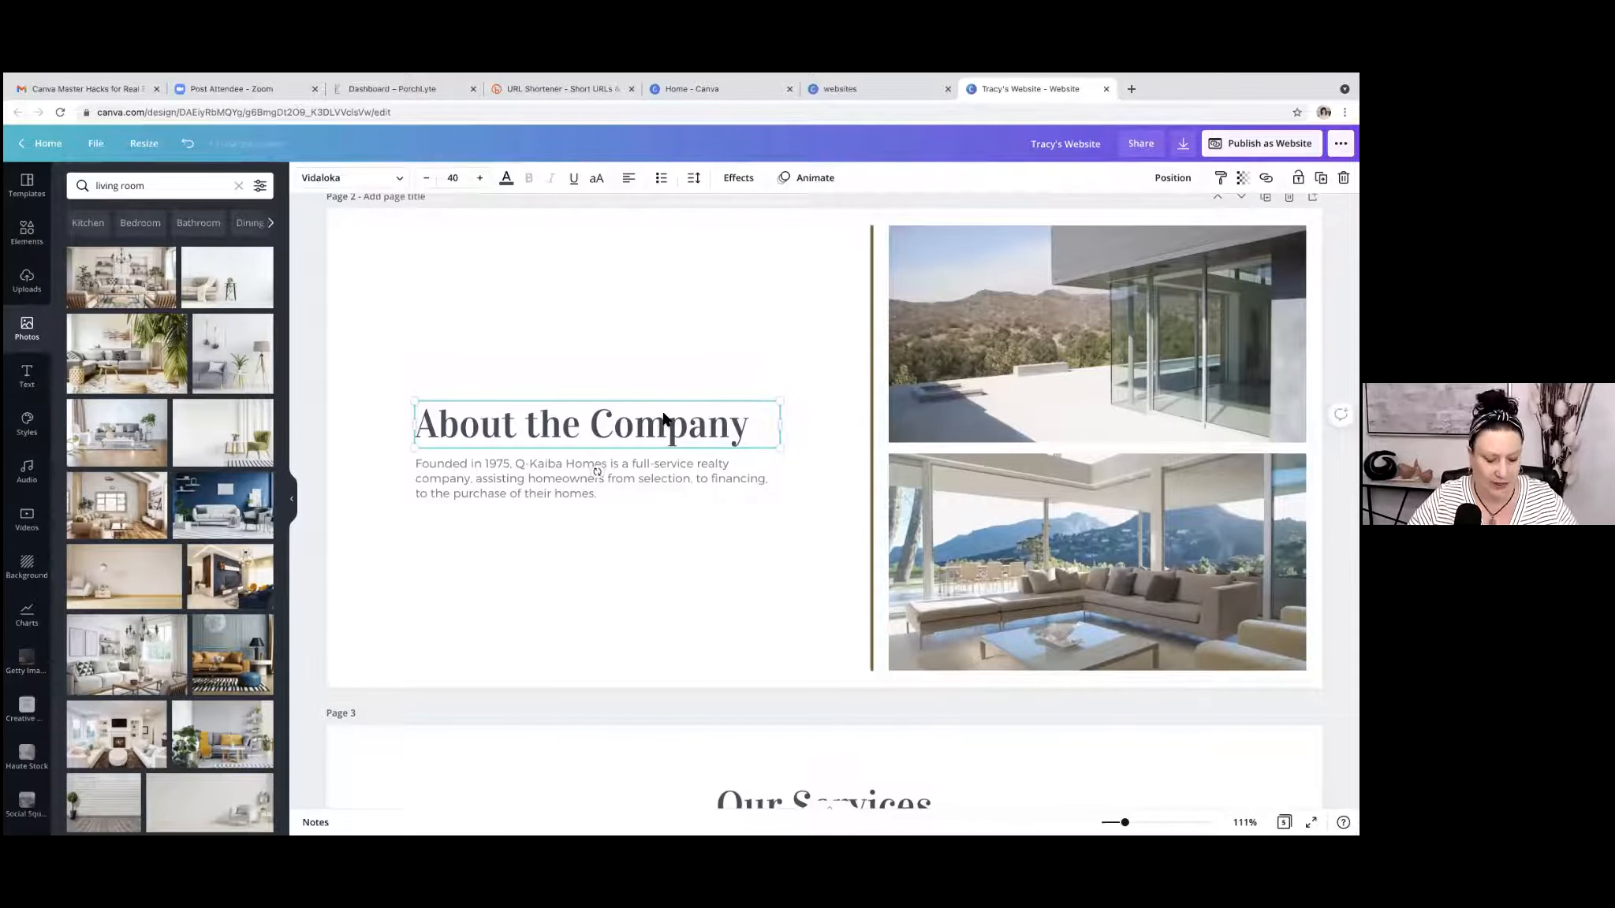
left_click(654, 475, "shift")
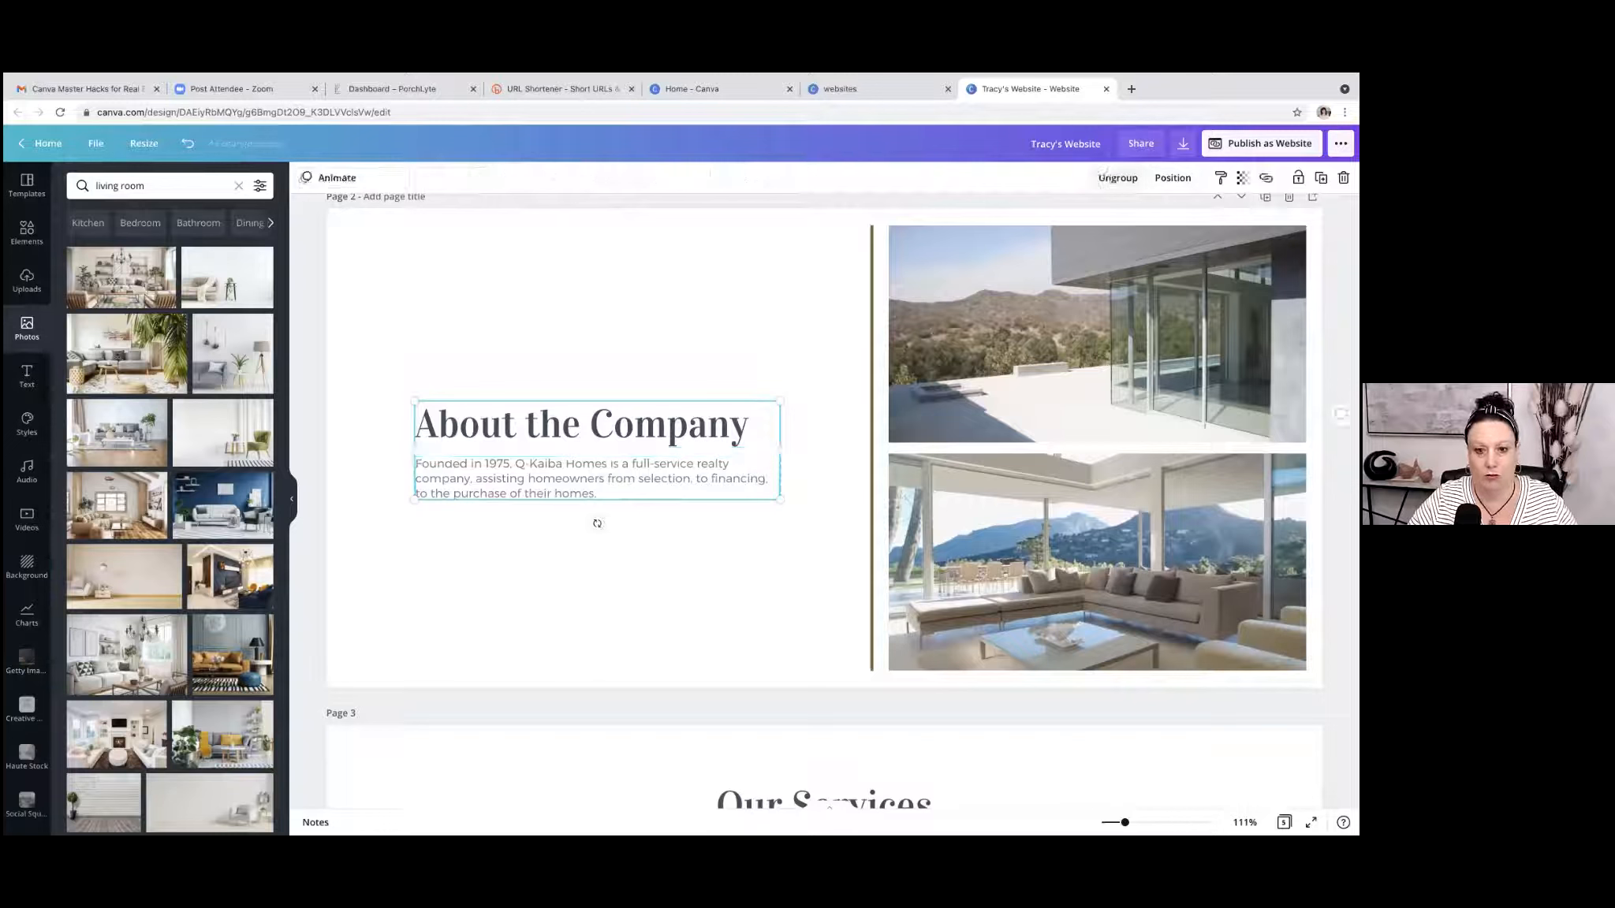
left_click(549, 272)
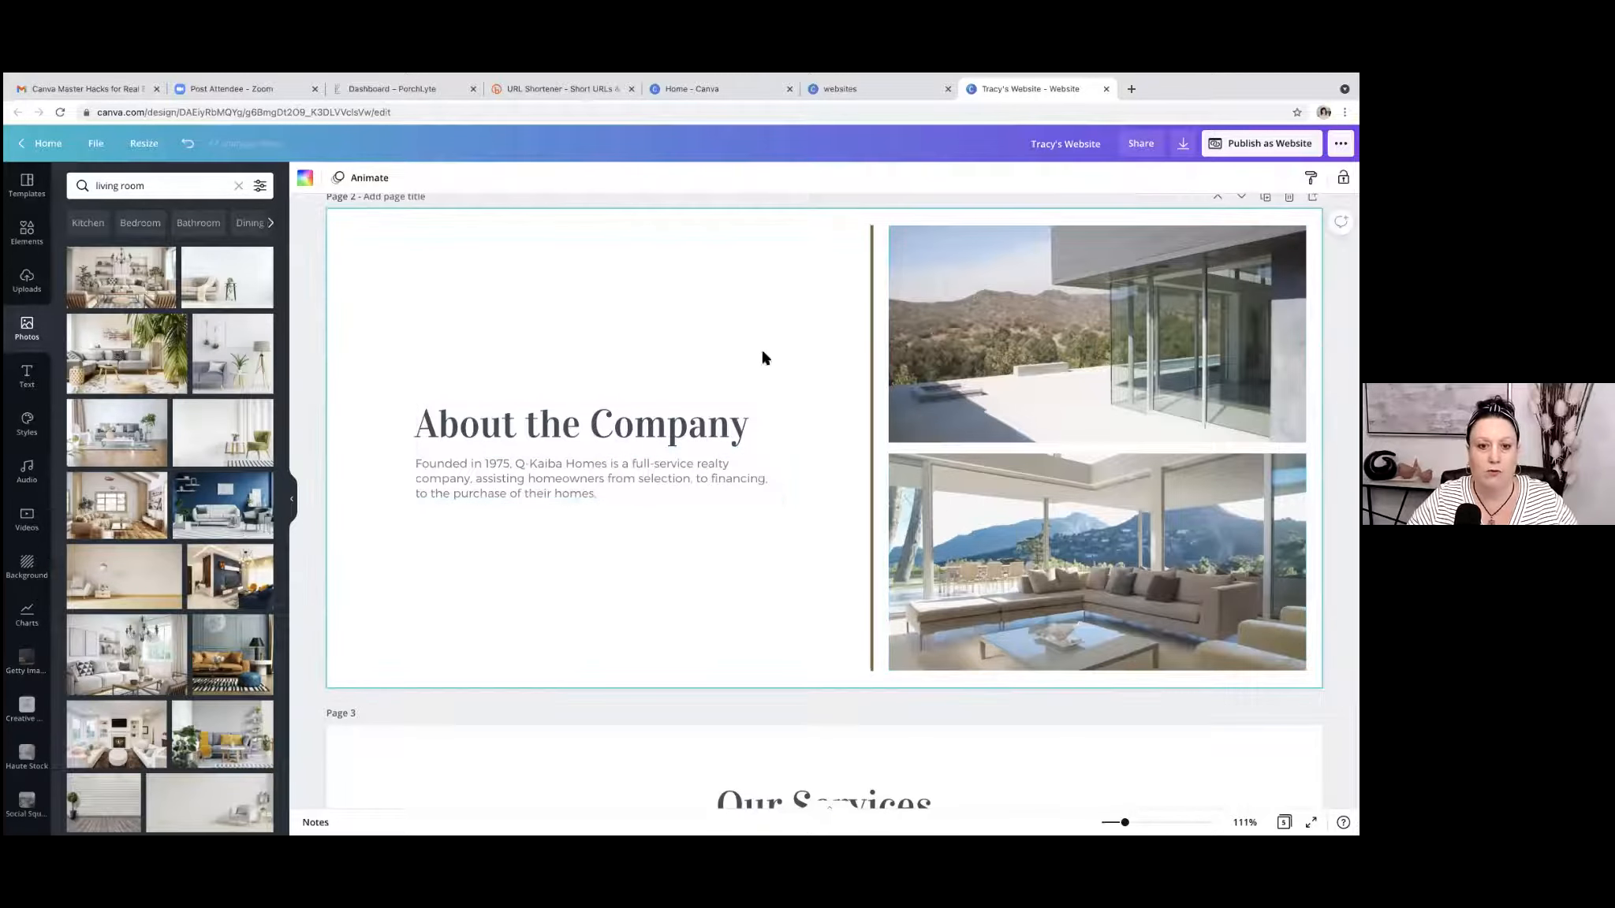
Shift the grouped heading and paragraph slightly to the left on page 2, and ungroup them.
left_click(644, 467)
mouse_move(645, 469)
left_mouse_down()
mouse_move(637, 347)
mouse_move(673, 492)
mouse_move(699, 325)
mouse_move(613, 458)
mouse_move(652, 447)
mouse_move(654, 477)
mouse_move(630, 476)
left_mouse_up()
left_click(1118, 178)
left_click(833, 236)
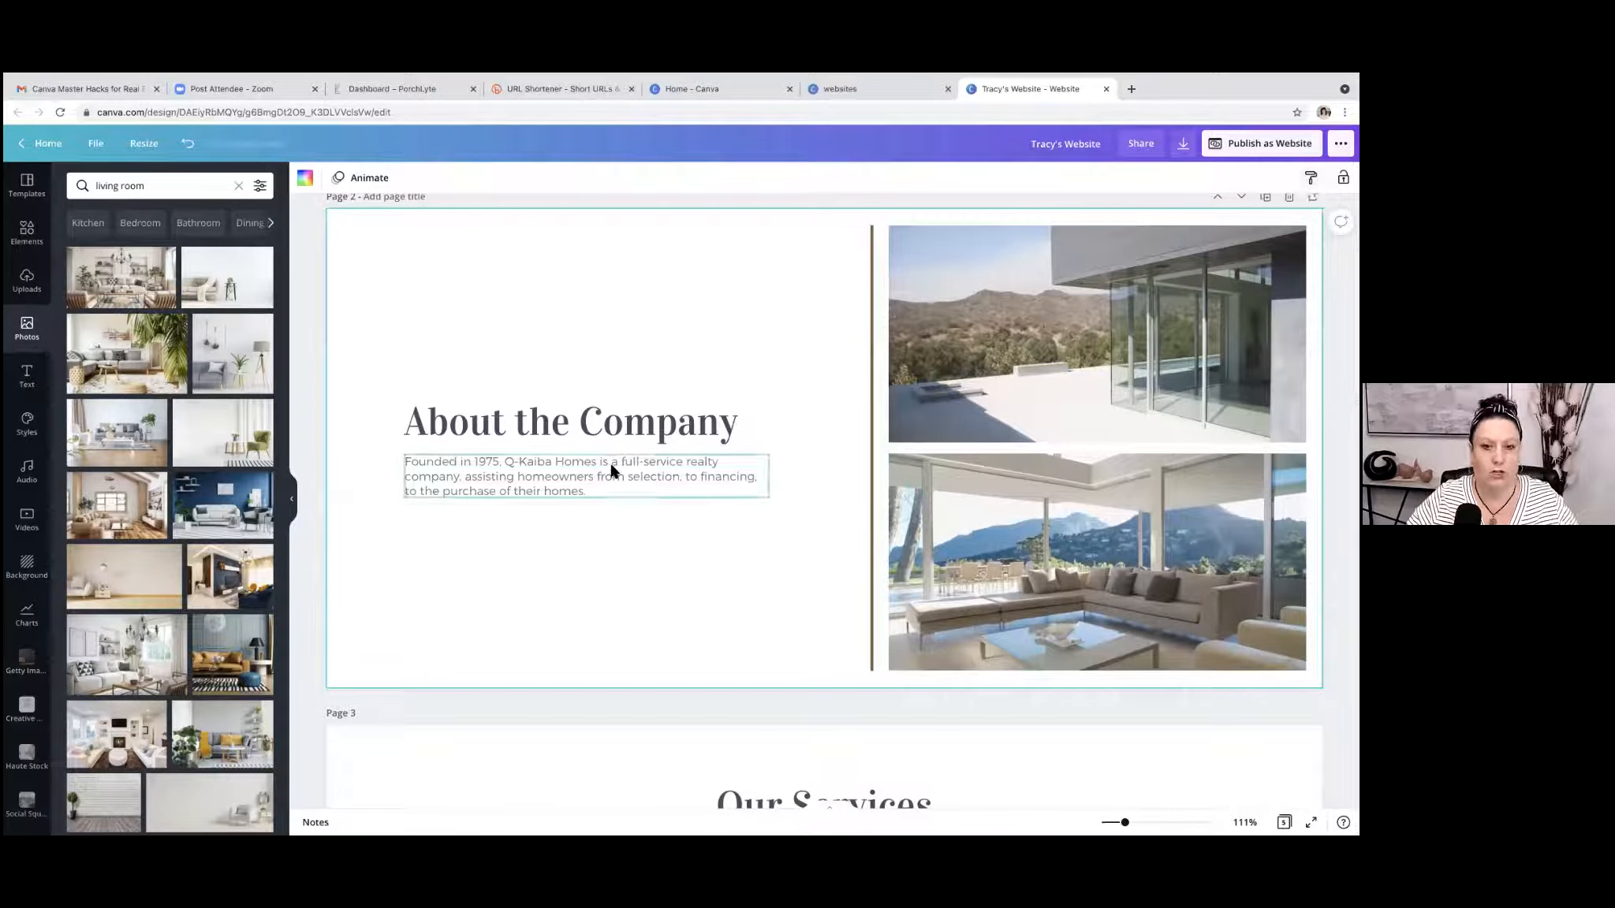
Try copying the paragraph's text style onto the "About the Company" heading, and undo that style change.
left_click(556, 481)
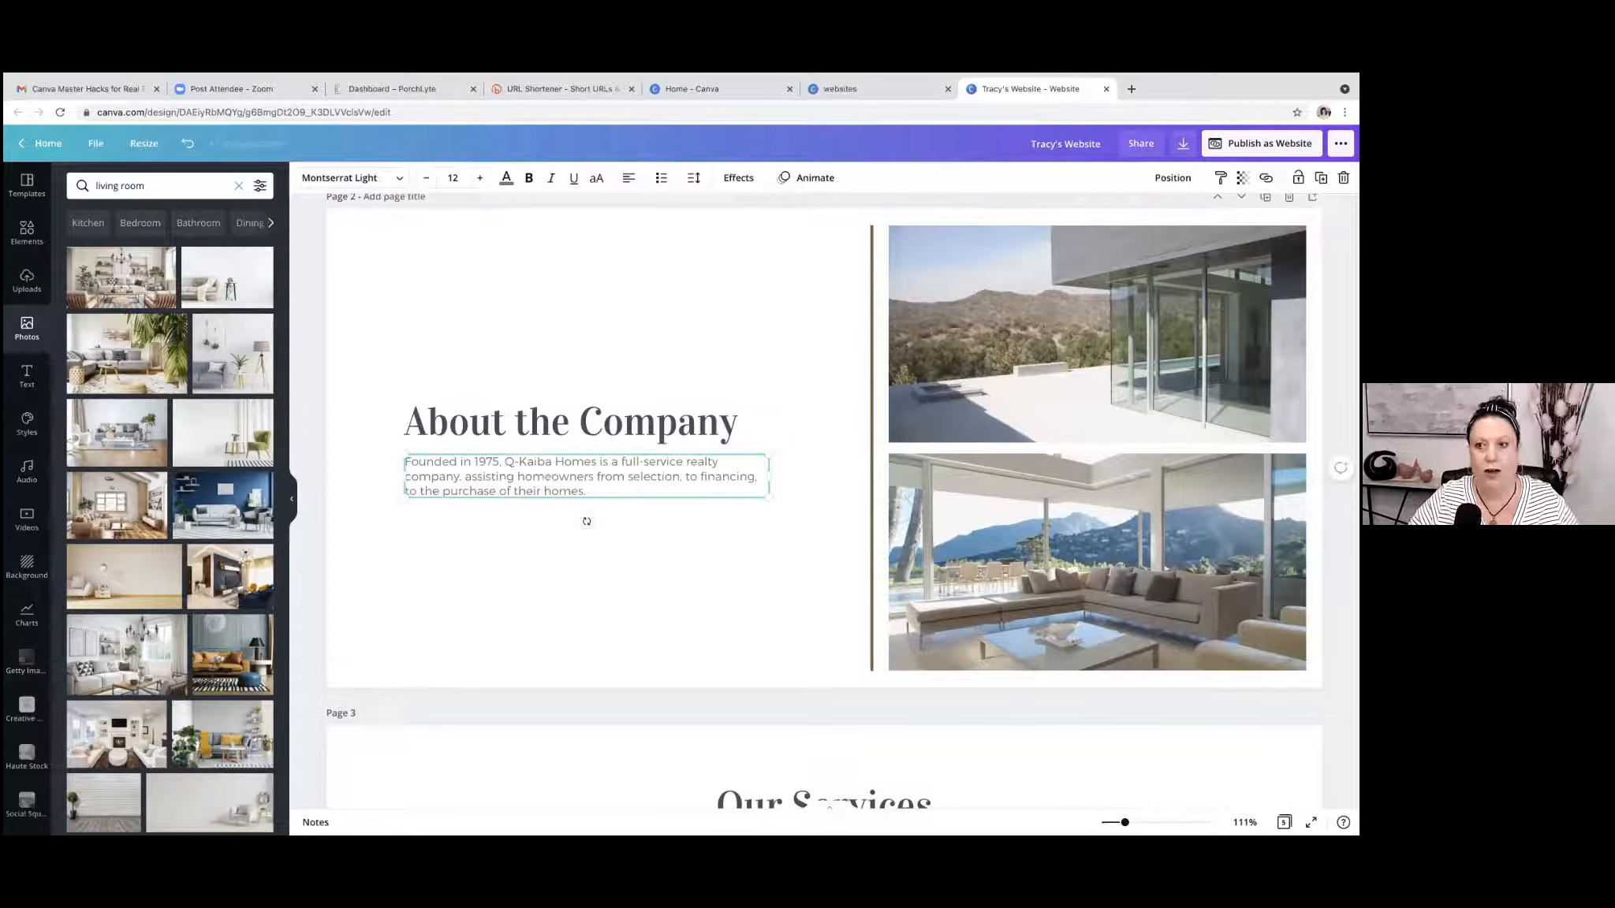
left_click(1221, 179)
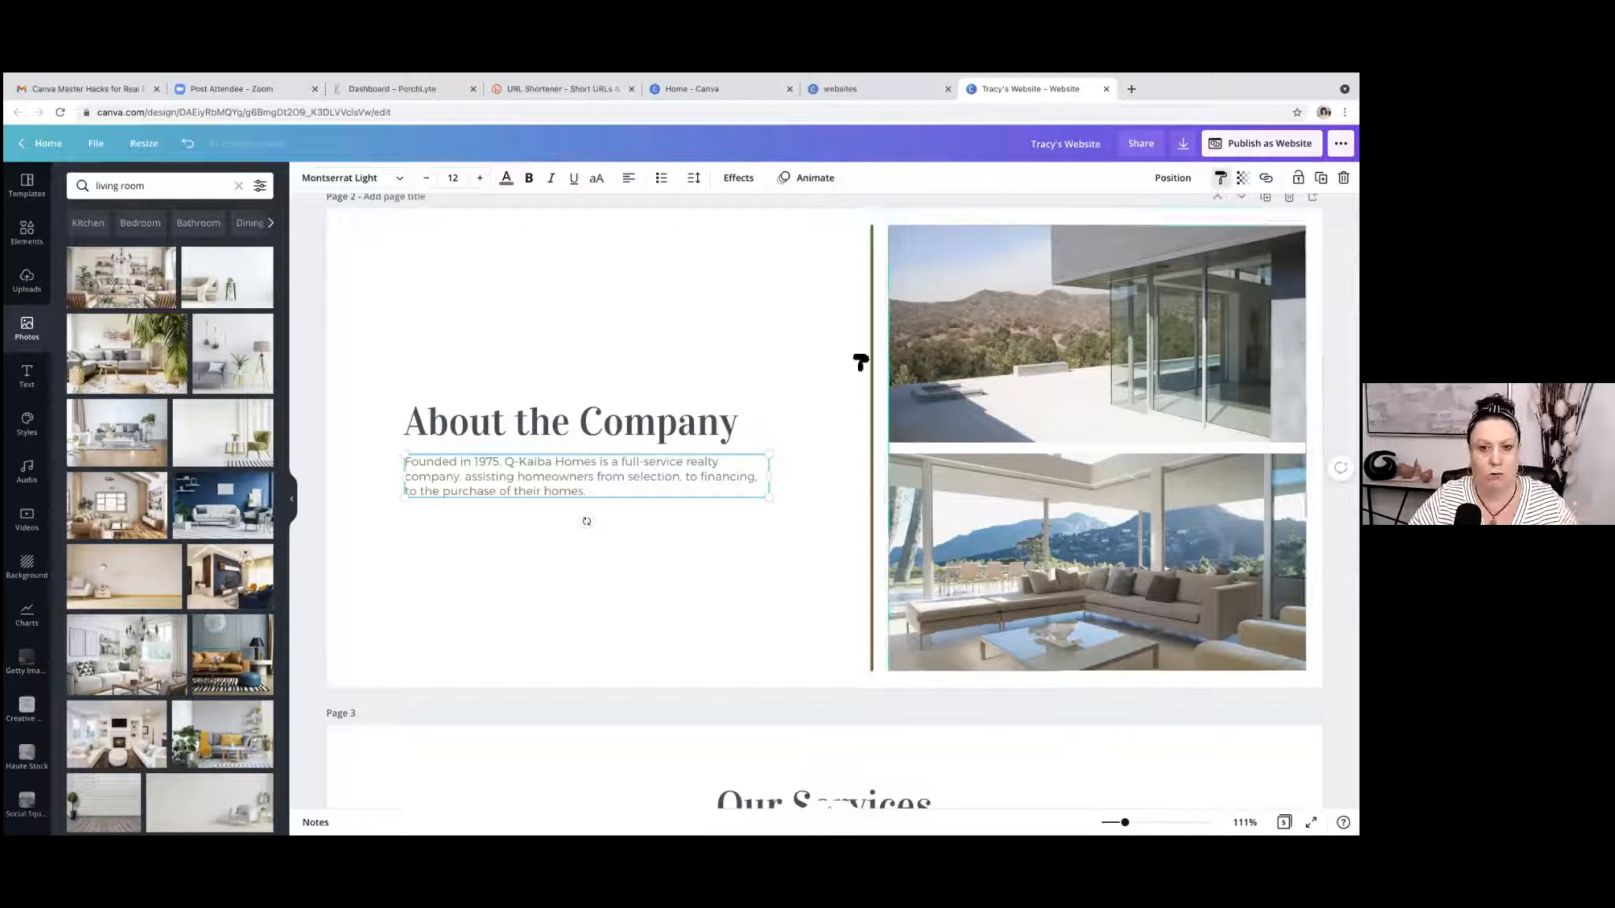
left_click(640, 426)
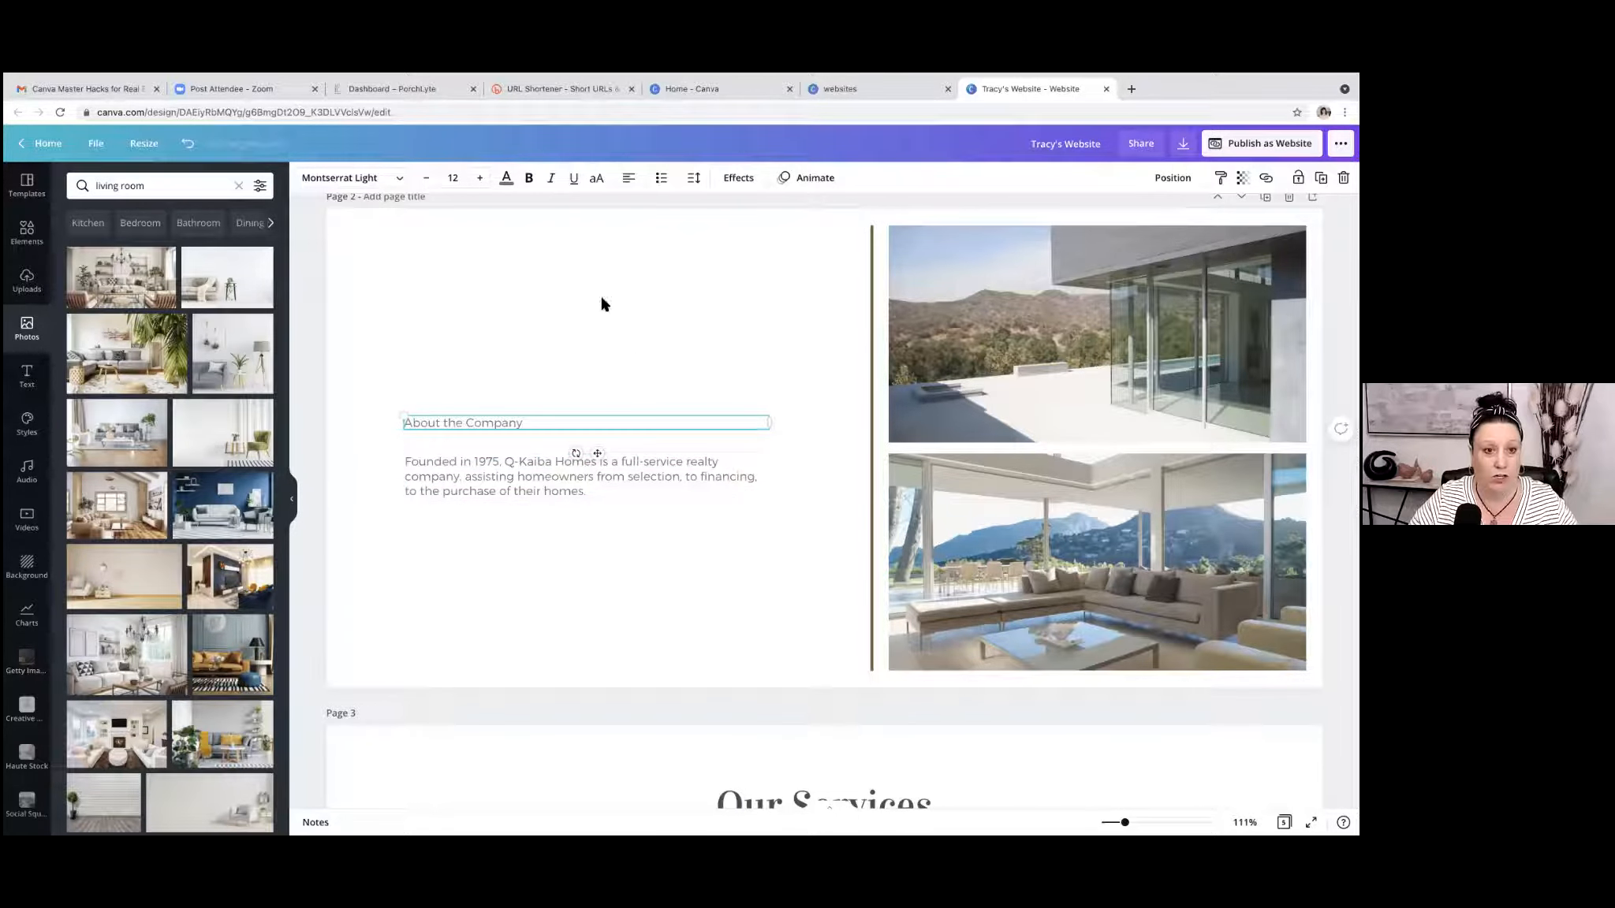
left_click(188, 143)
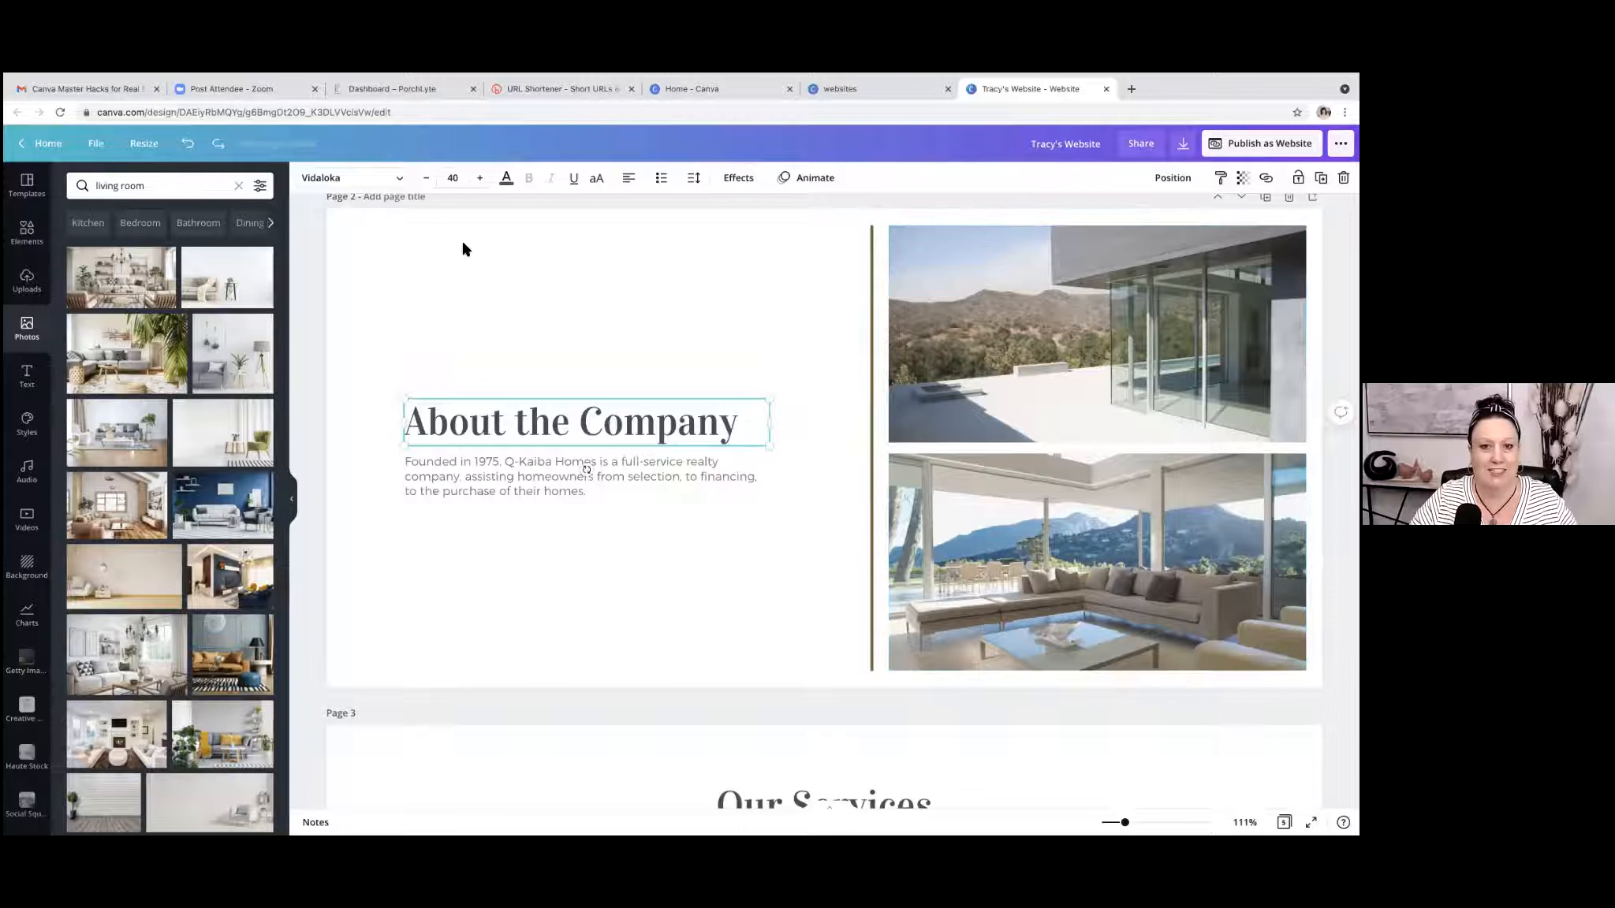
scroll(577, 264, "down", 2)
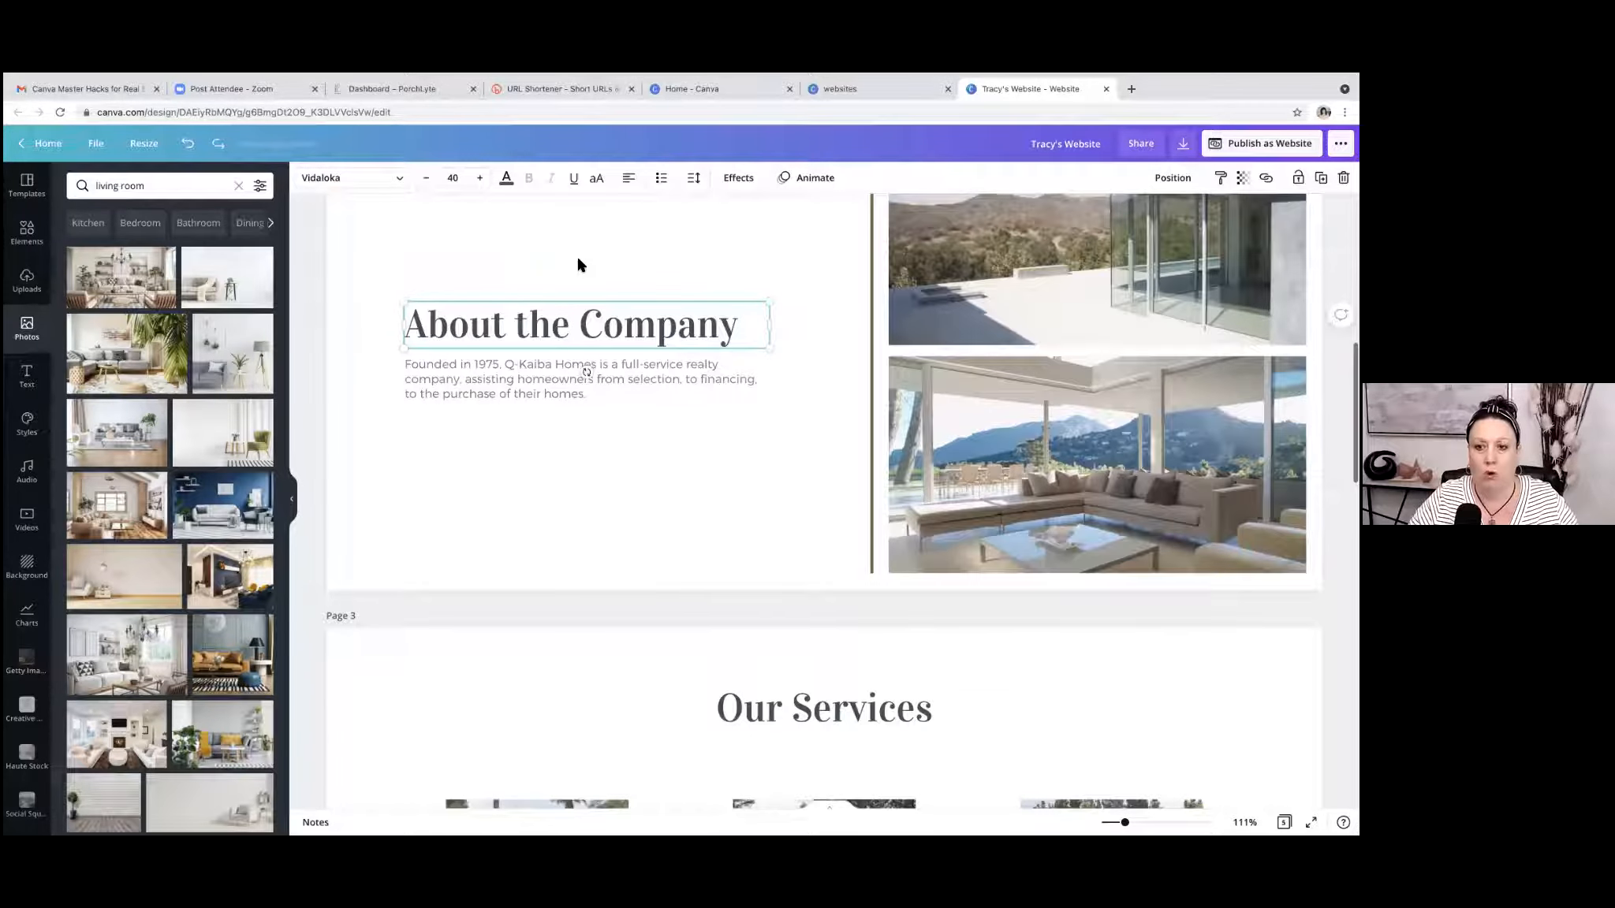
scroll(578, 263, "up", 3)
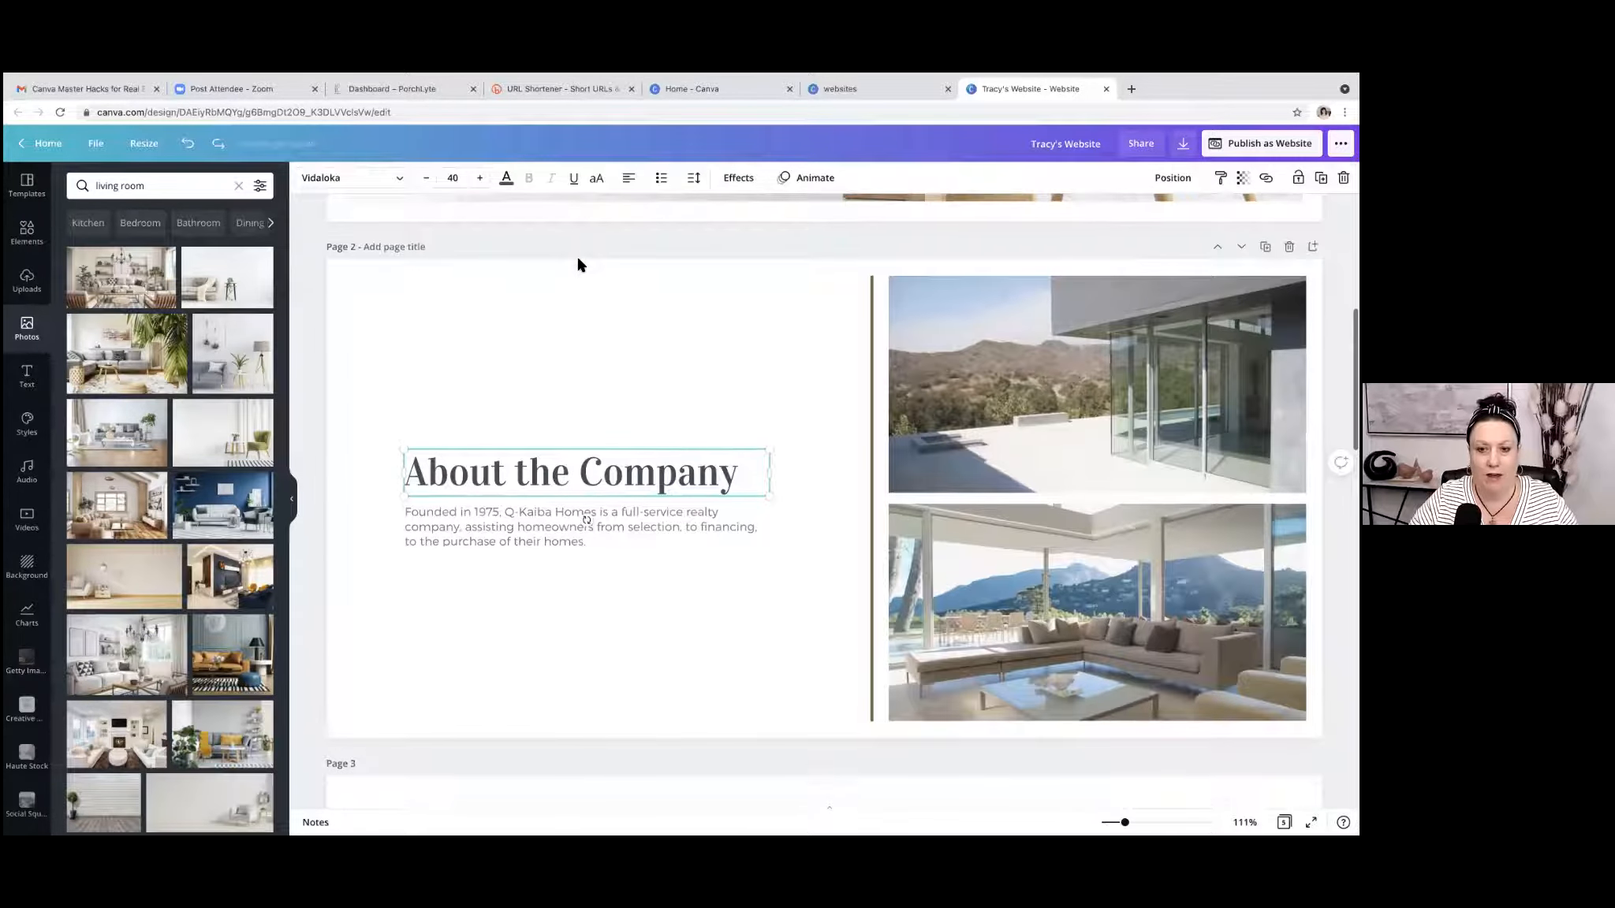
scroll(578, 263, "down", 10)
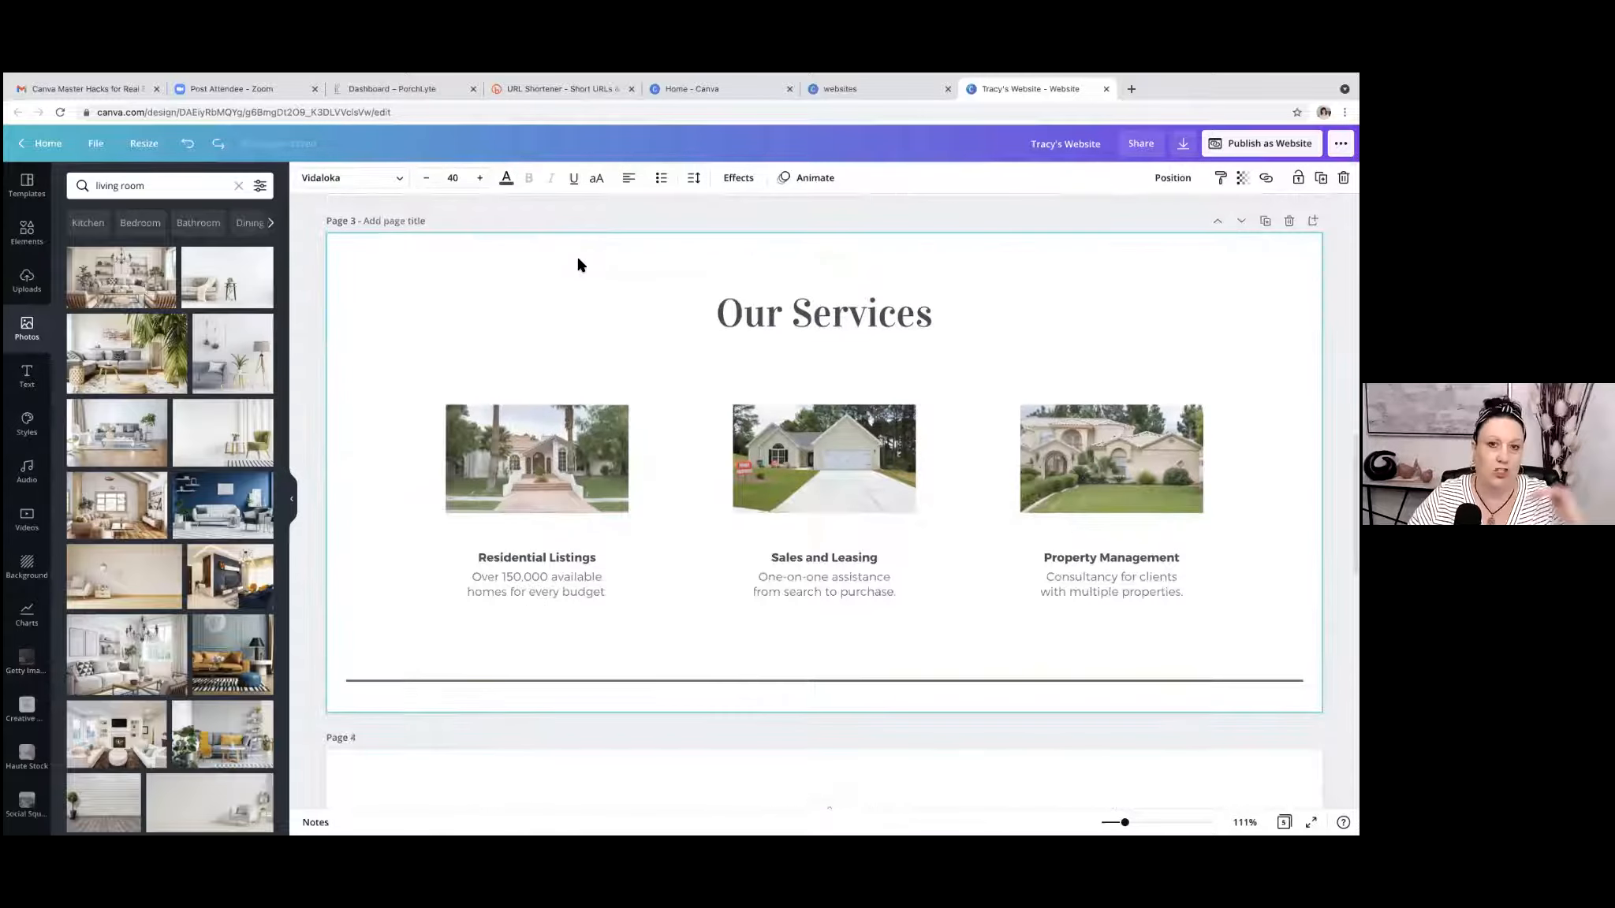
scroll(578, 263, "down", 6)
scroll(578, 263, "up", 1)
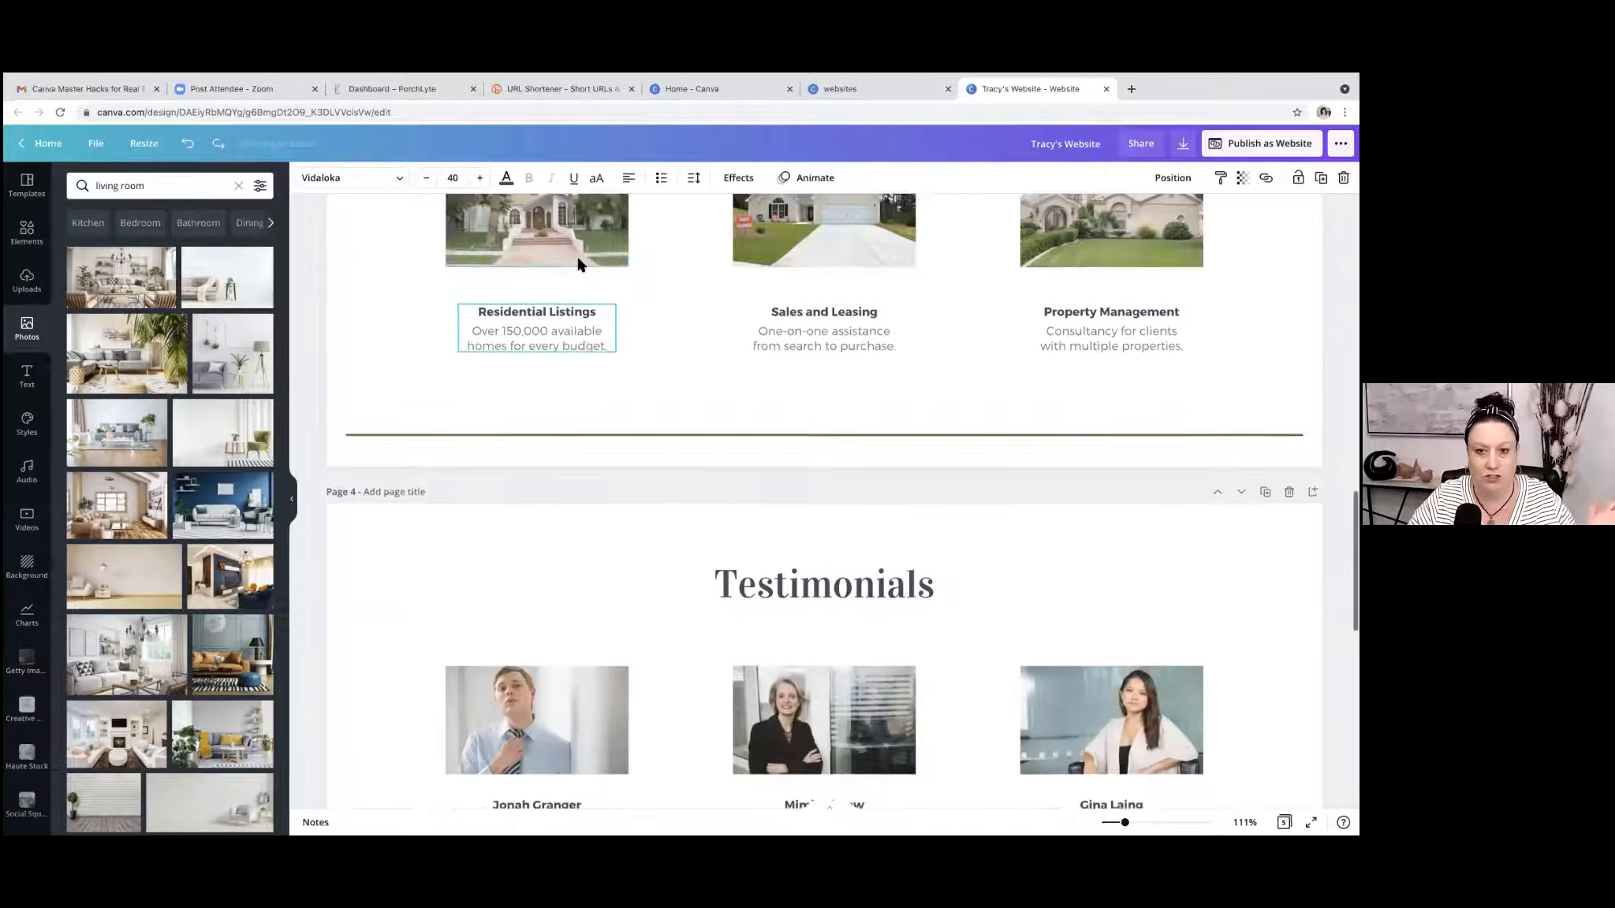
scroll(578, 263, "up", 15)
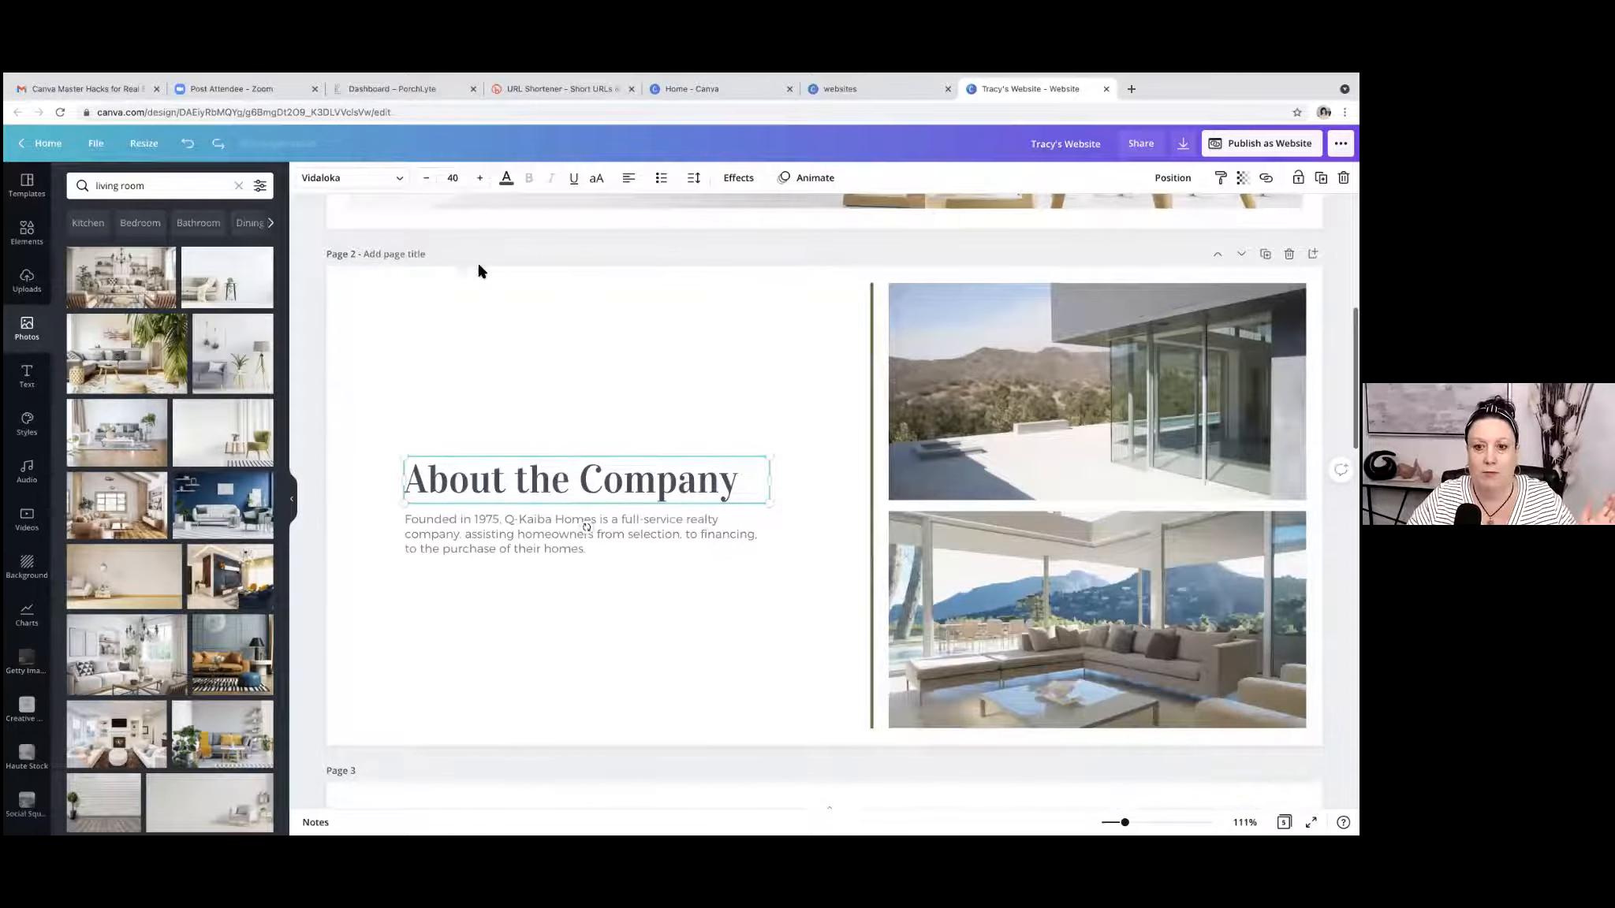
Add a square shape to page 2 and resize it to cover the entire upper photo.
left_click(982, 389)
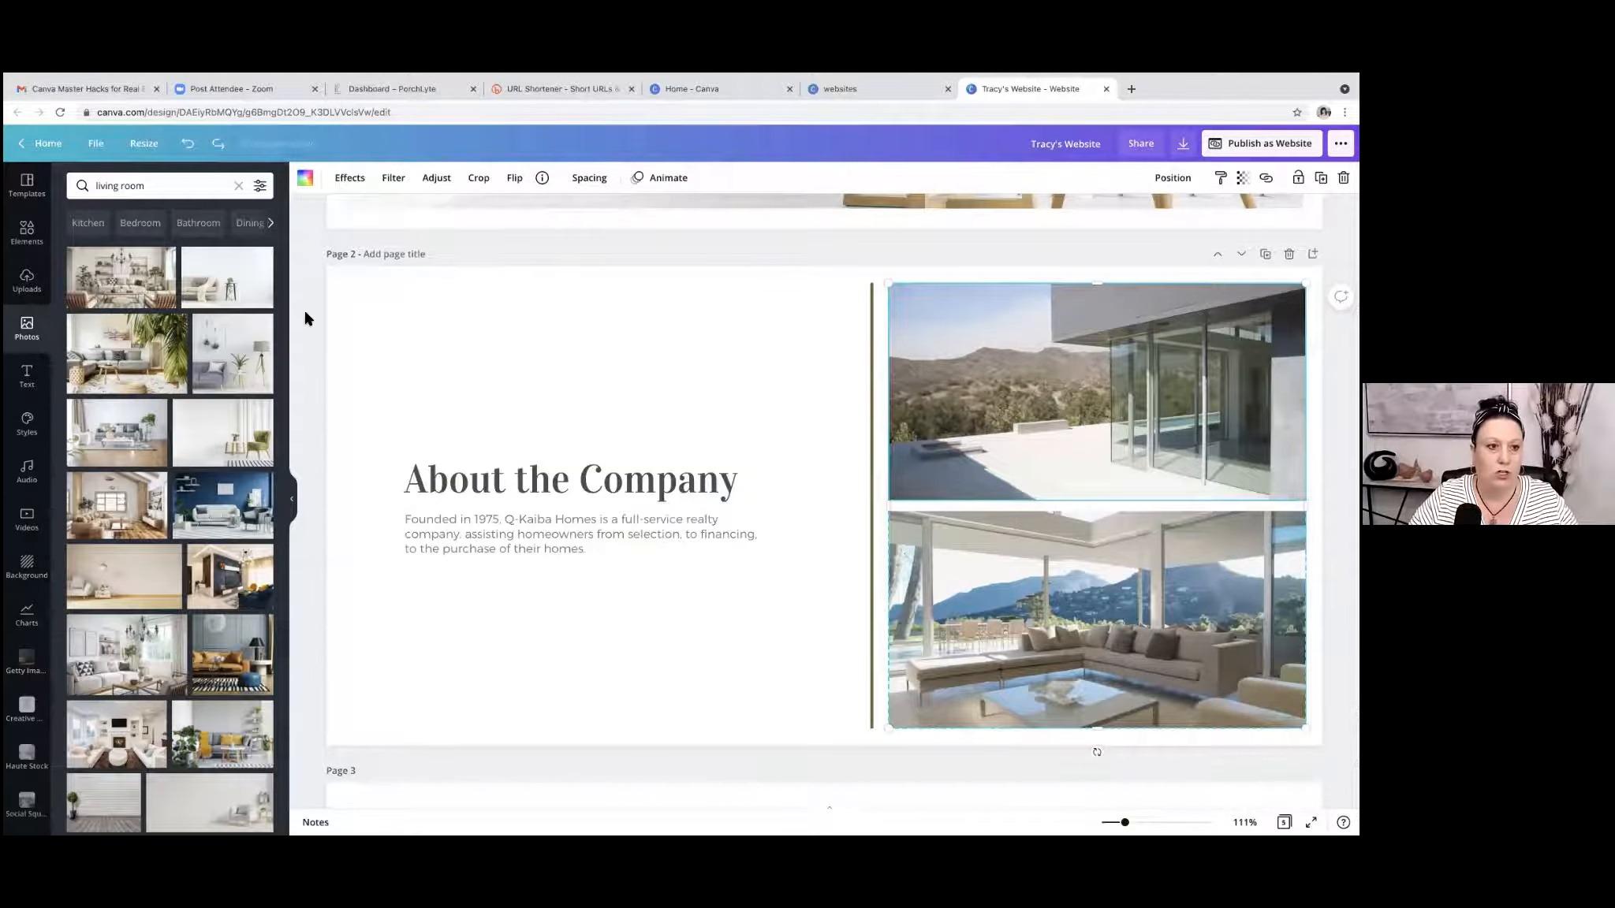
left_click(27, 237)
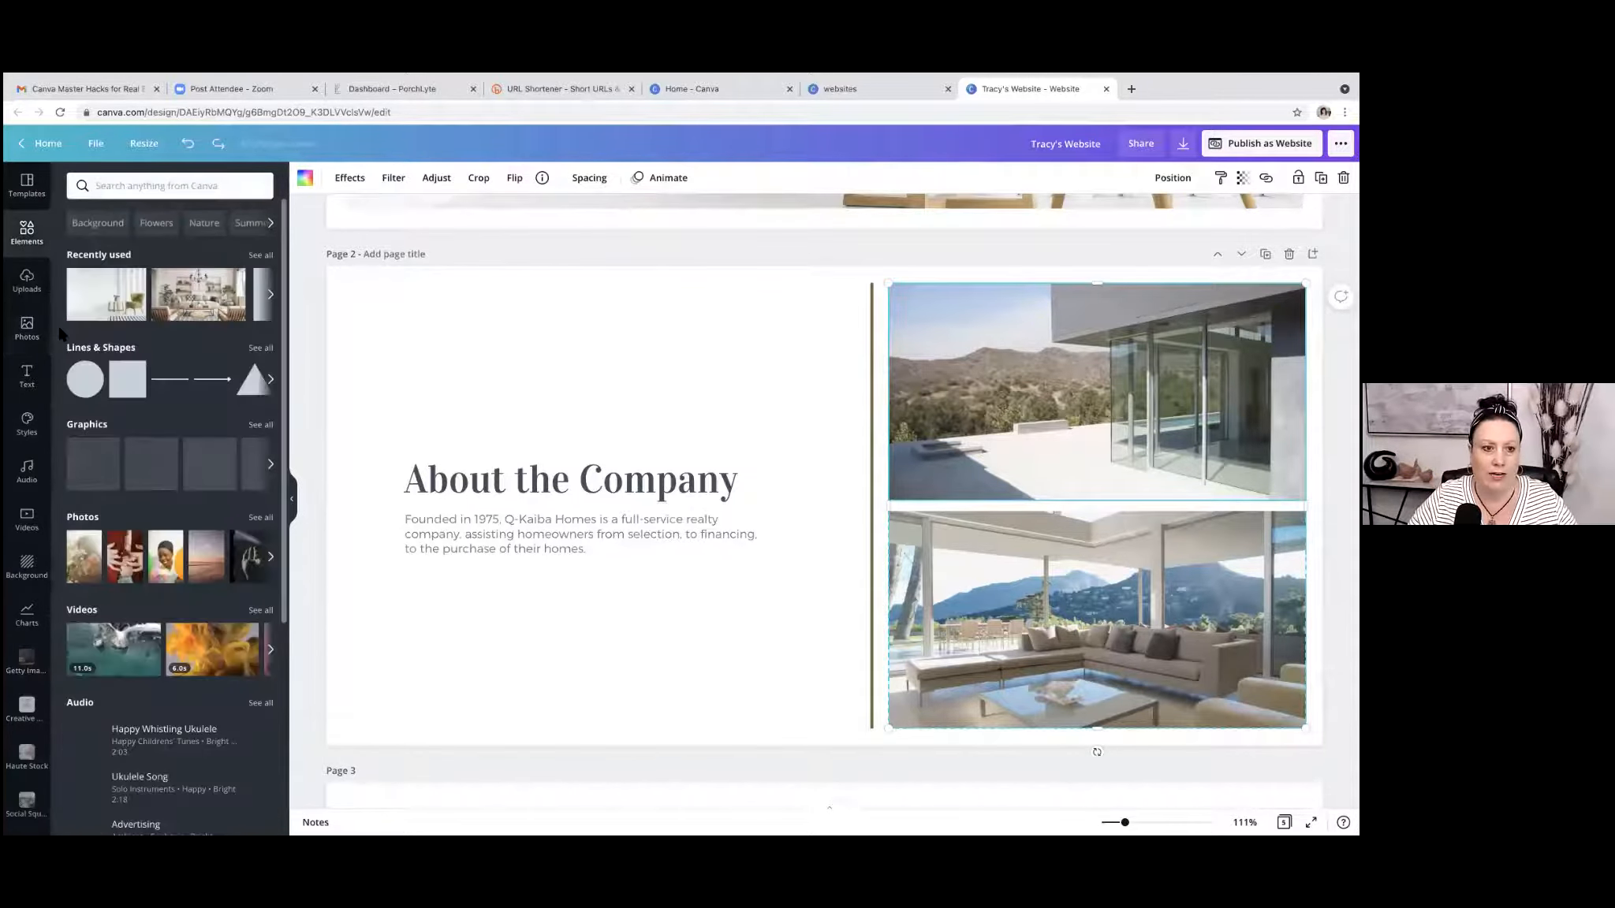
left_click(122, 384)
left_click_drag(897, 514, 1064, 447)
left_click_drag(1024, 547, 1022, 503)
left_click_drag(1152, 393, 1305, 393)
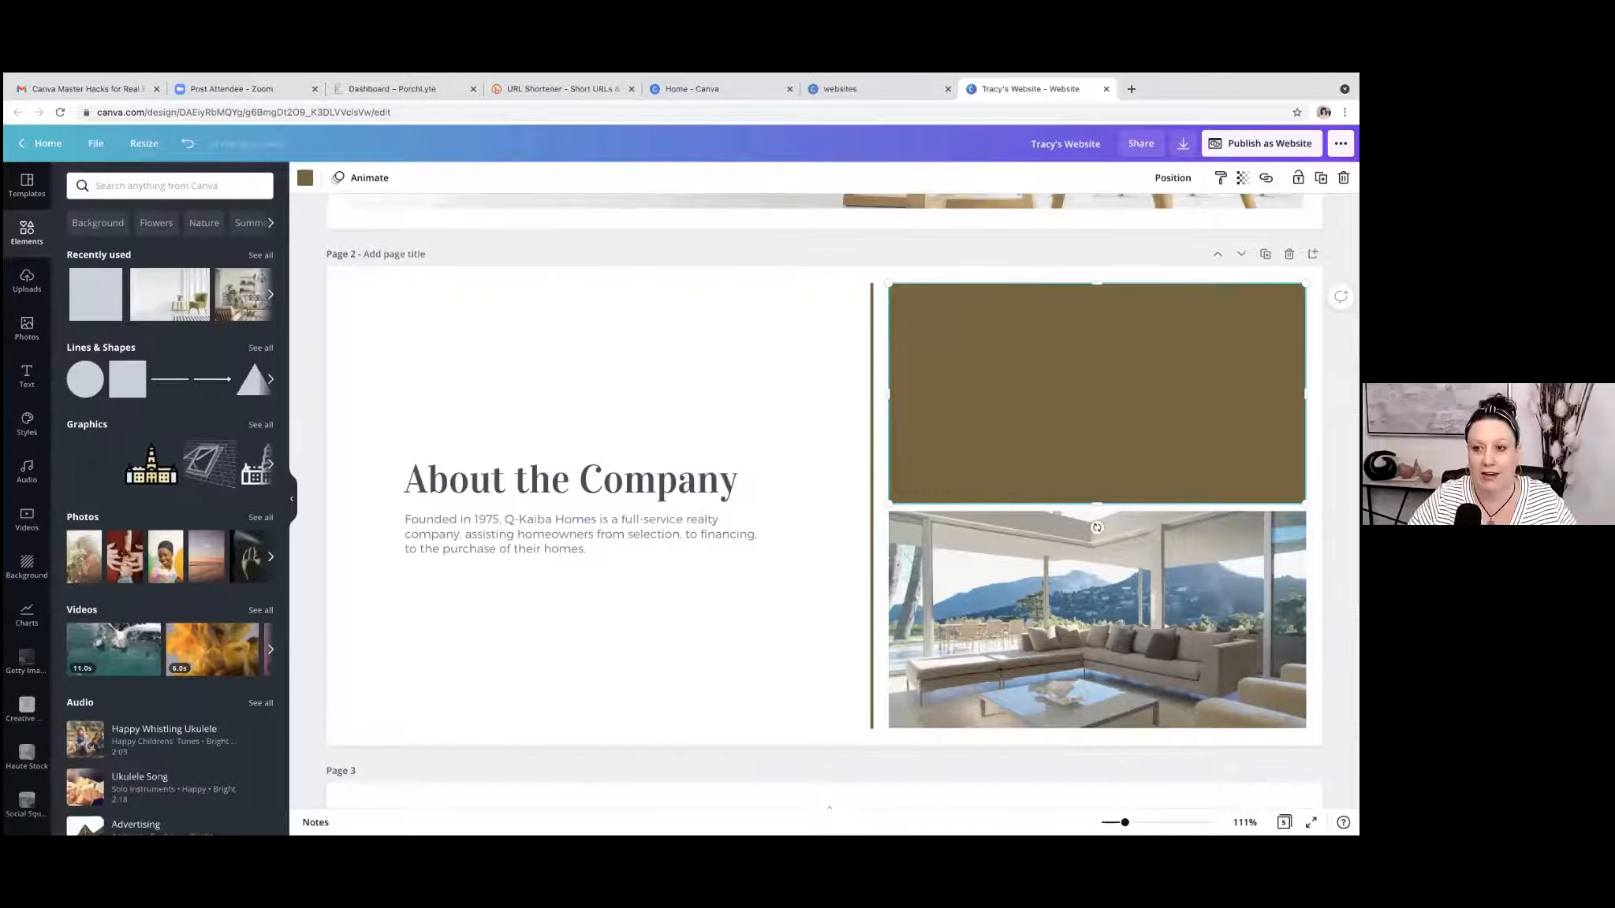
Recolour the rectangle over the upper photo black and set its transparency to 42.
left_click(1243, 177)
left_click_drag(1197, 217, 1163, 218)
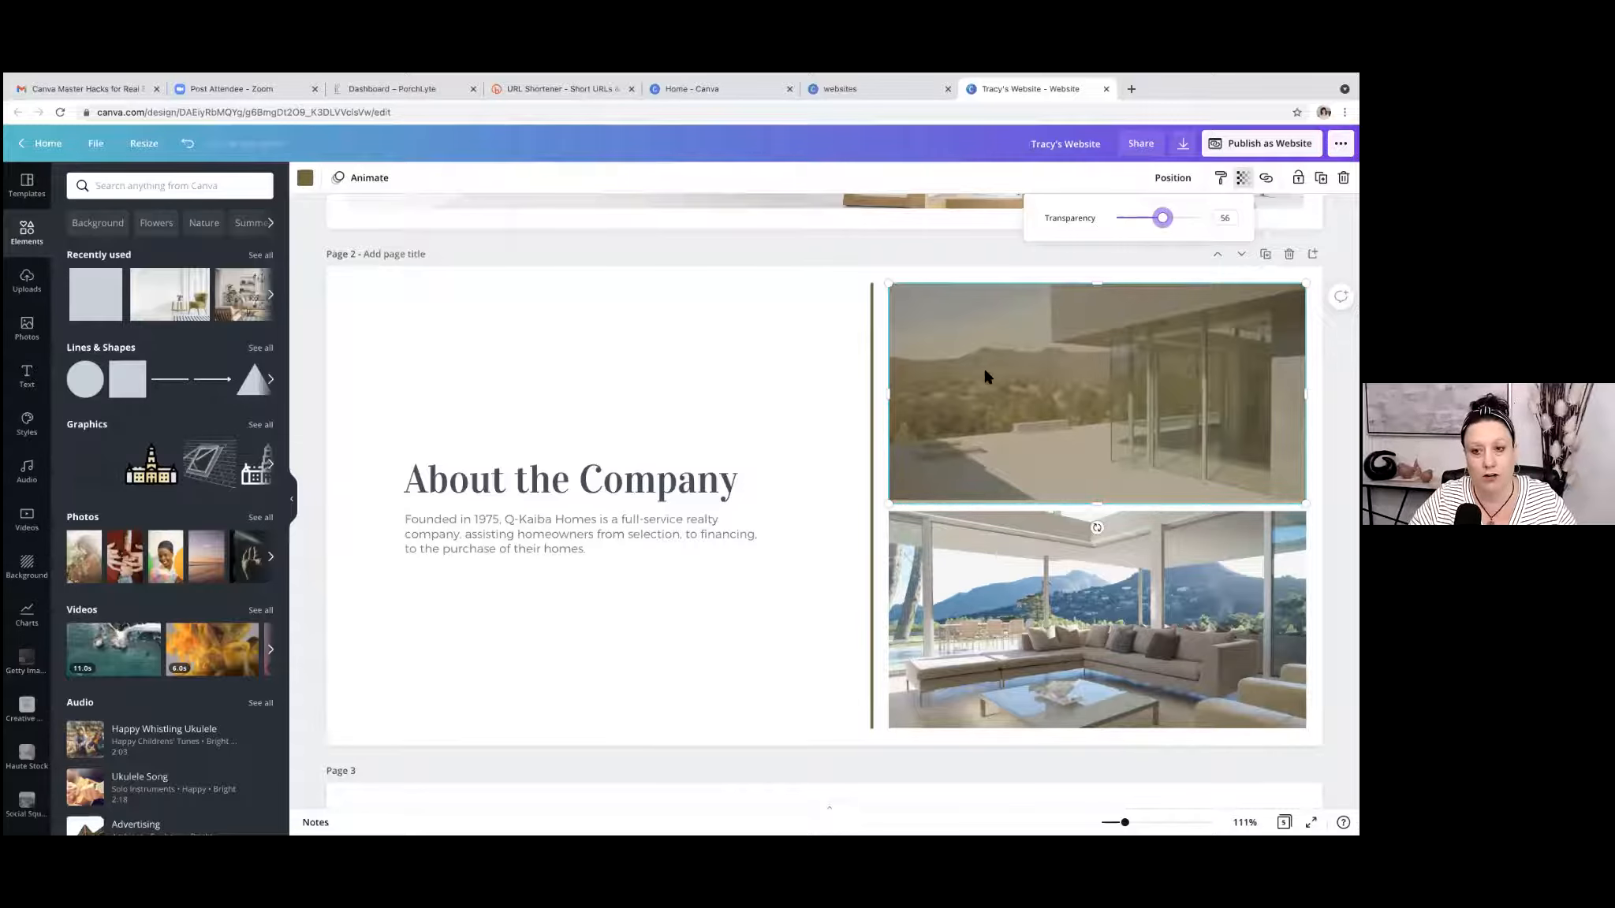
left_click(305, 177)
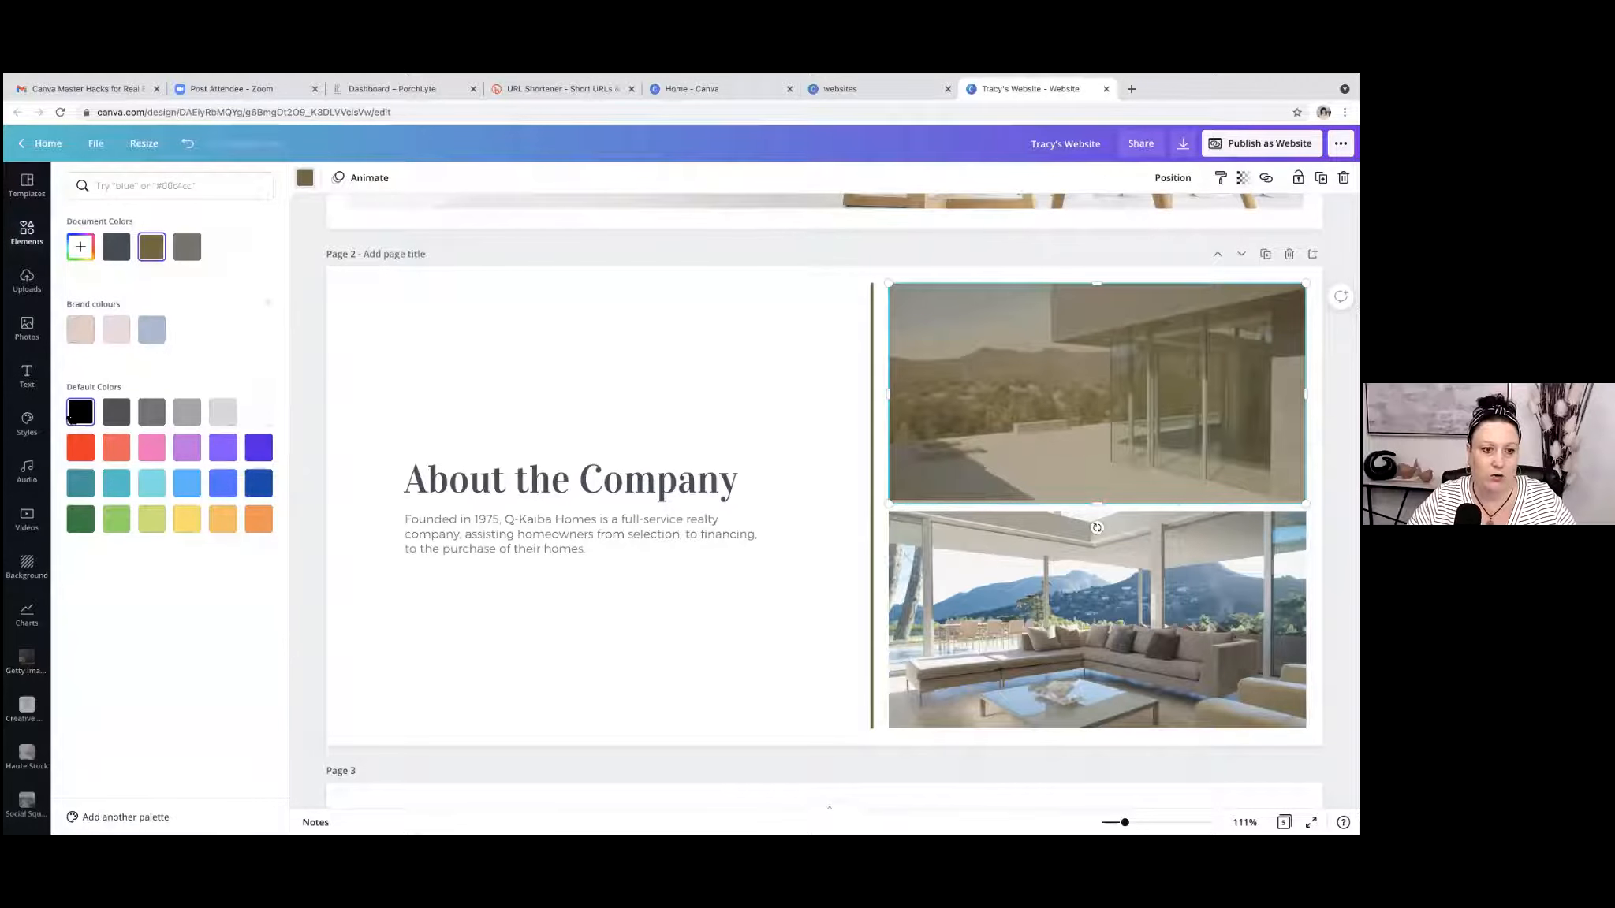
left_click(82, 418)
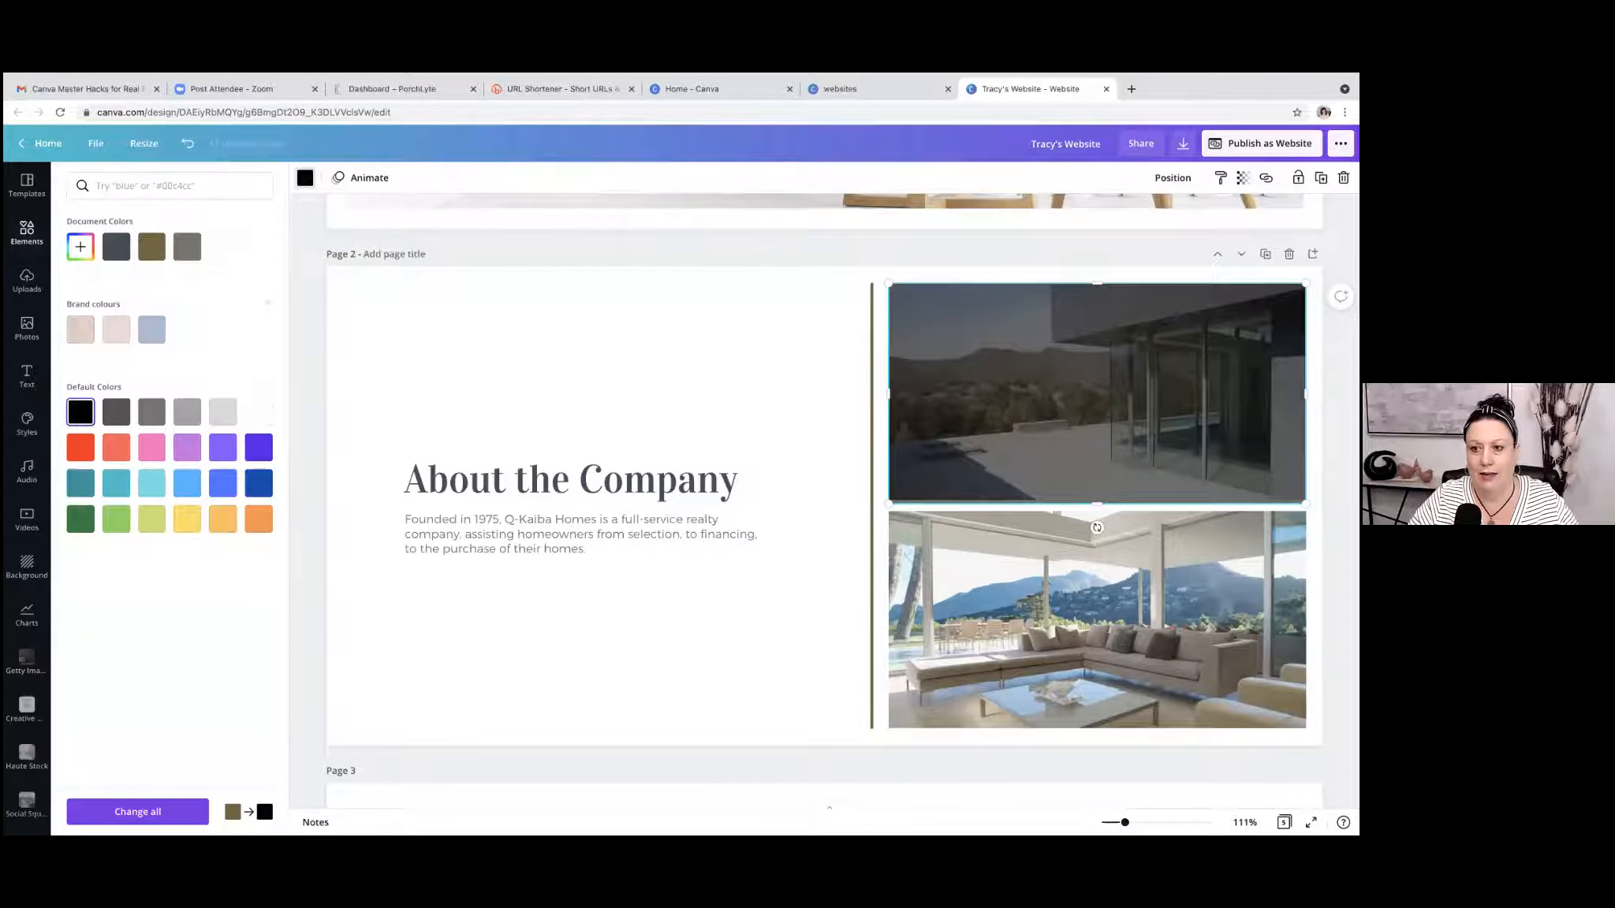
left_click(1243, 178)
left_click_drag(1162, 218, 1151, 217)
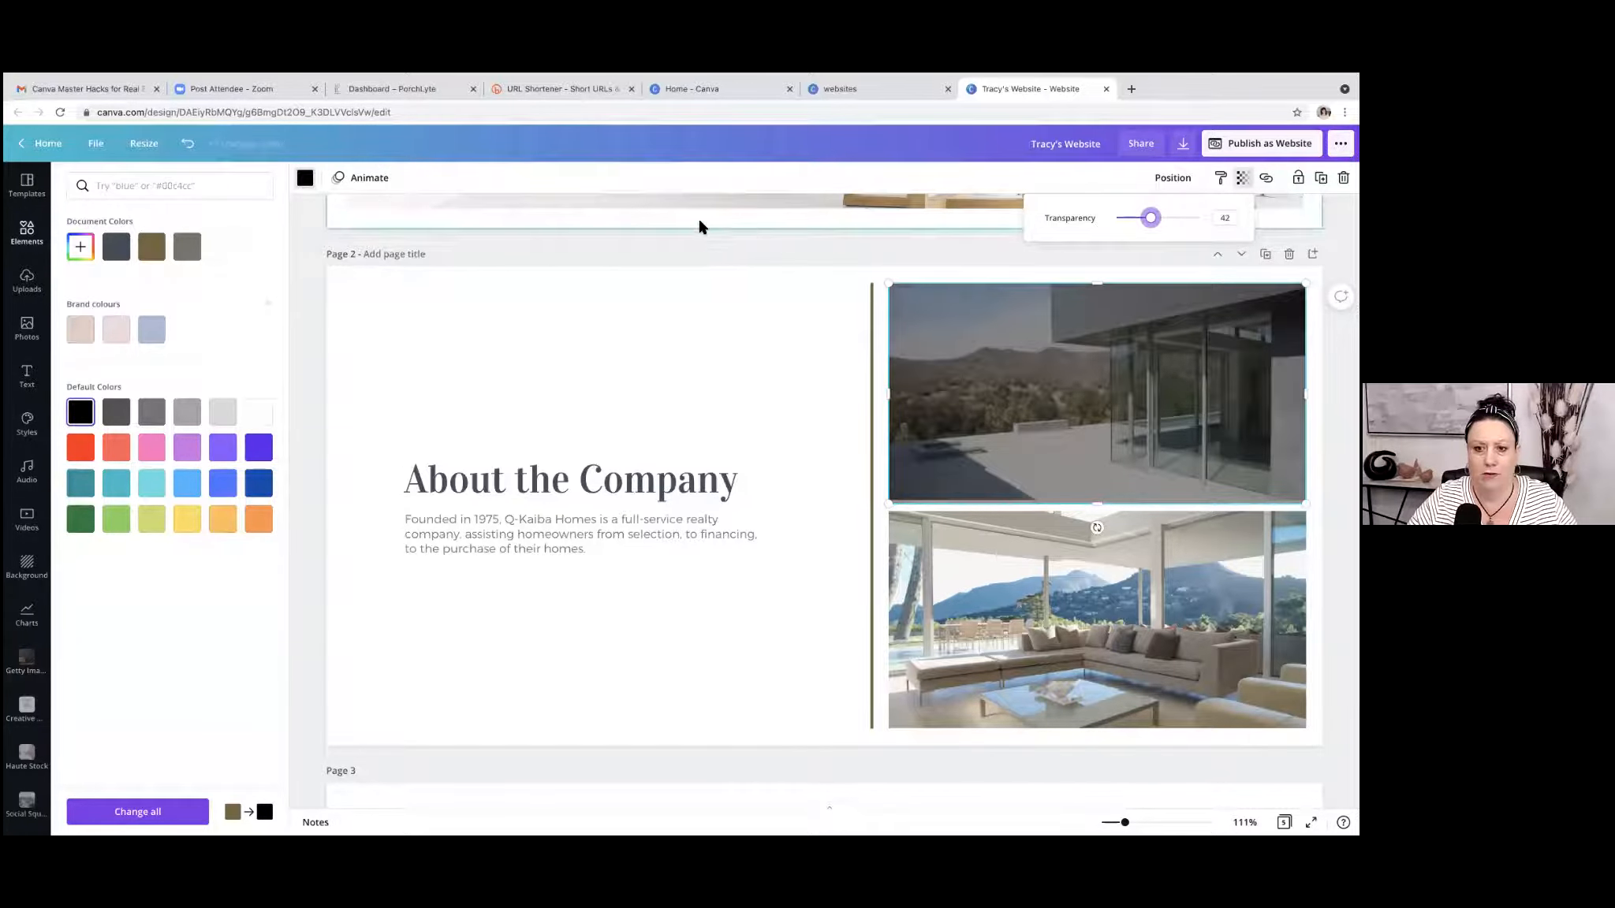
left_click(705, 252)
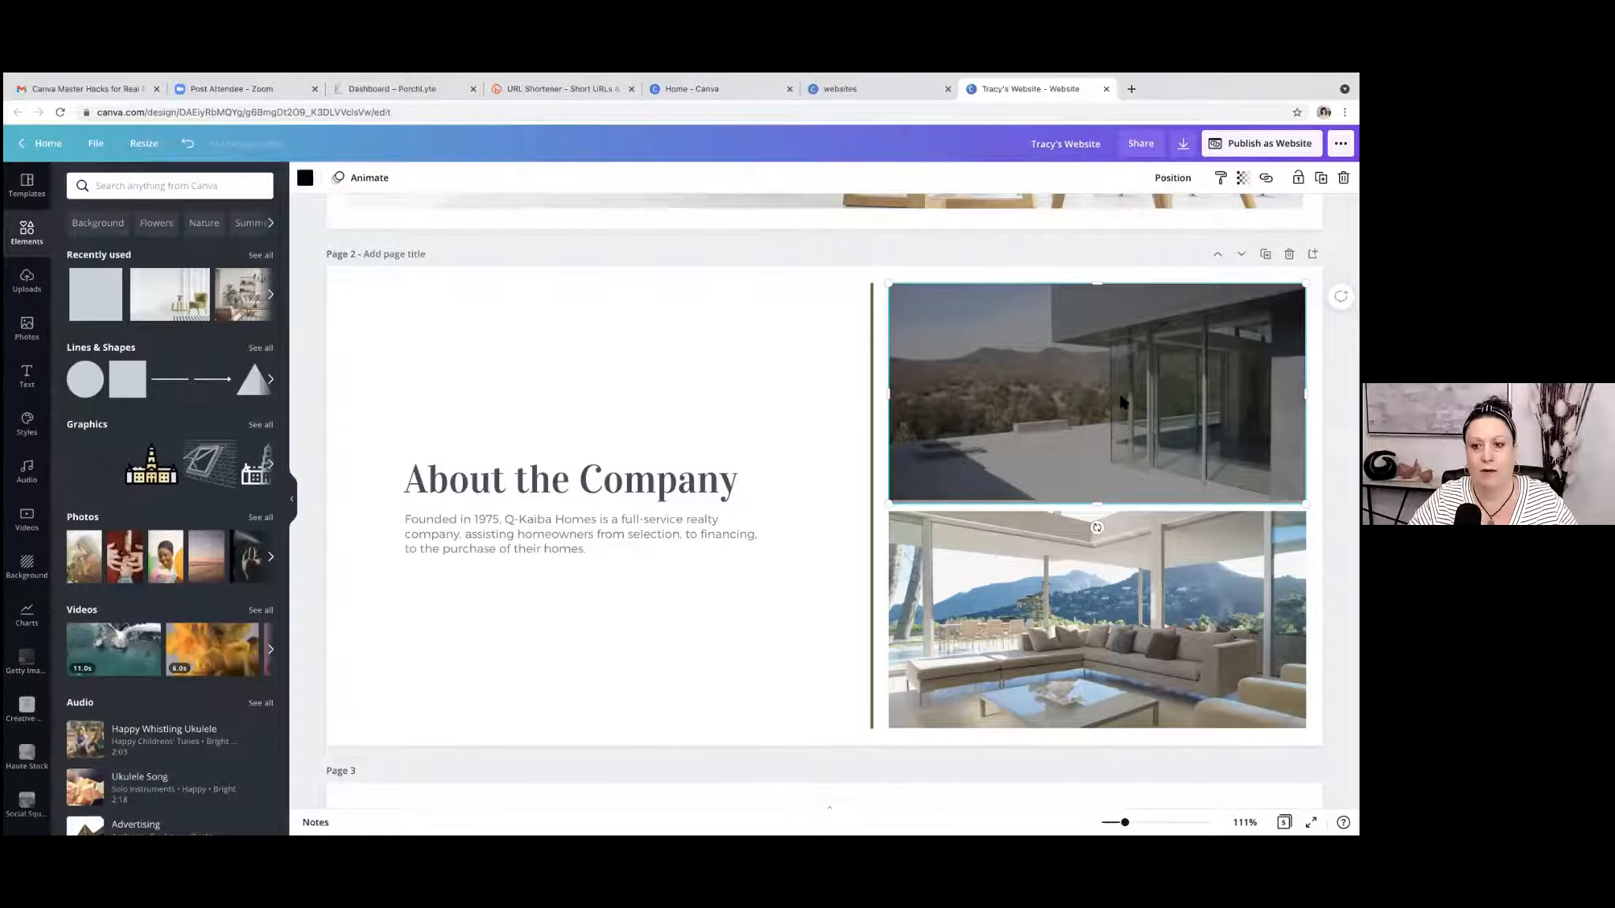
left_click(775, 260)
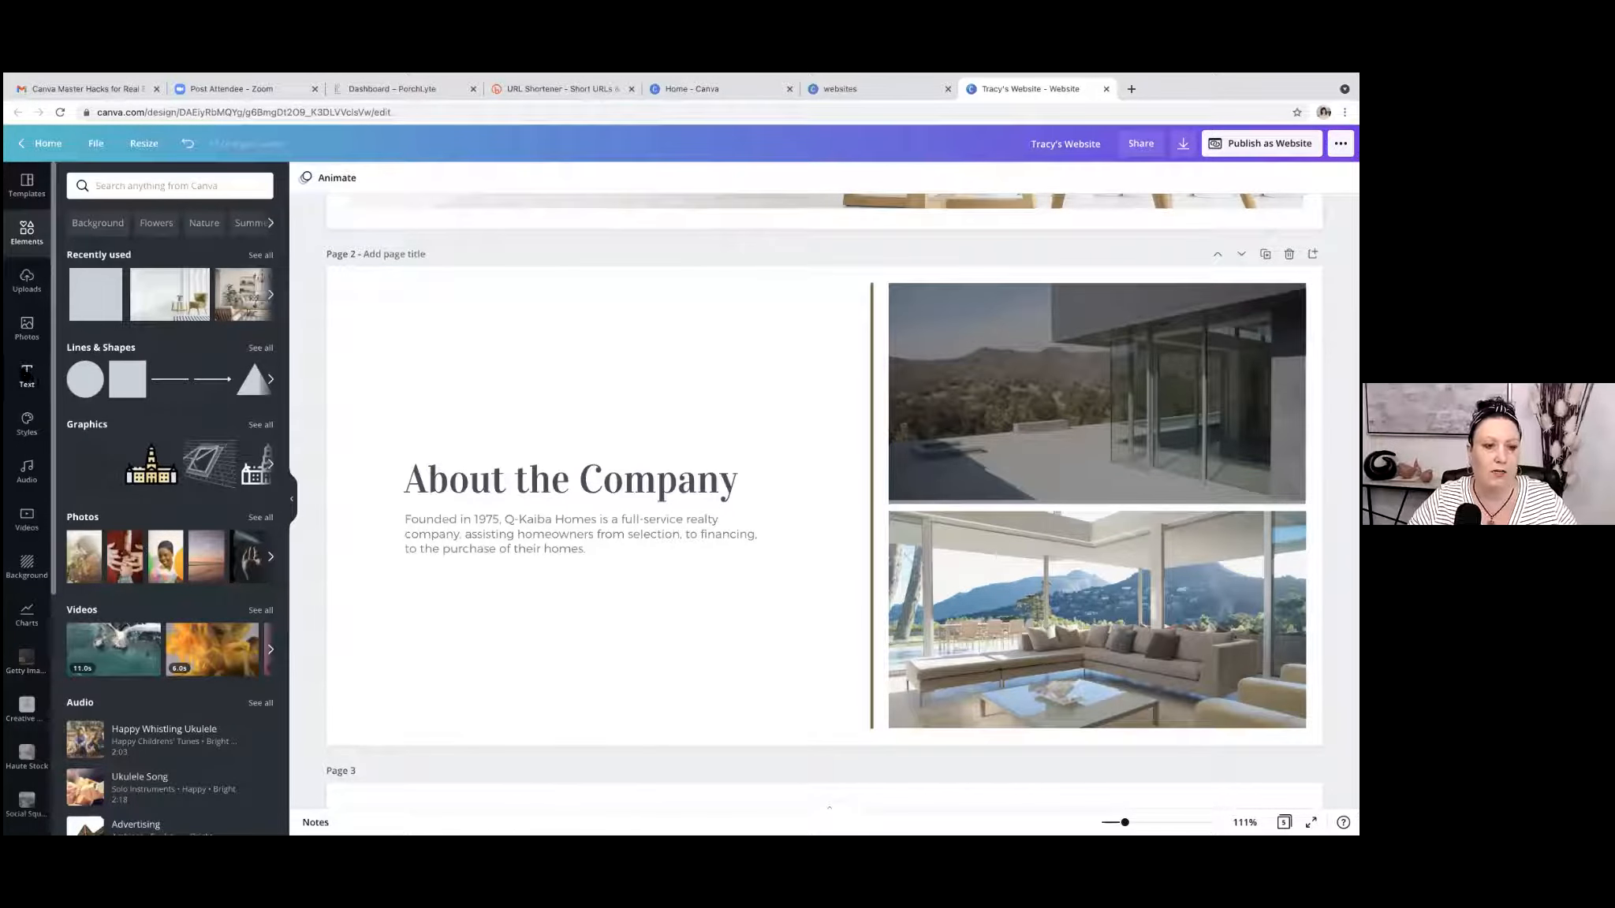
Add a subheading text box to page 2 and enter the property's street address.
left_click(27, 376)
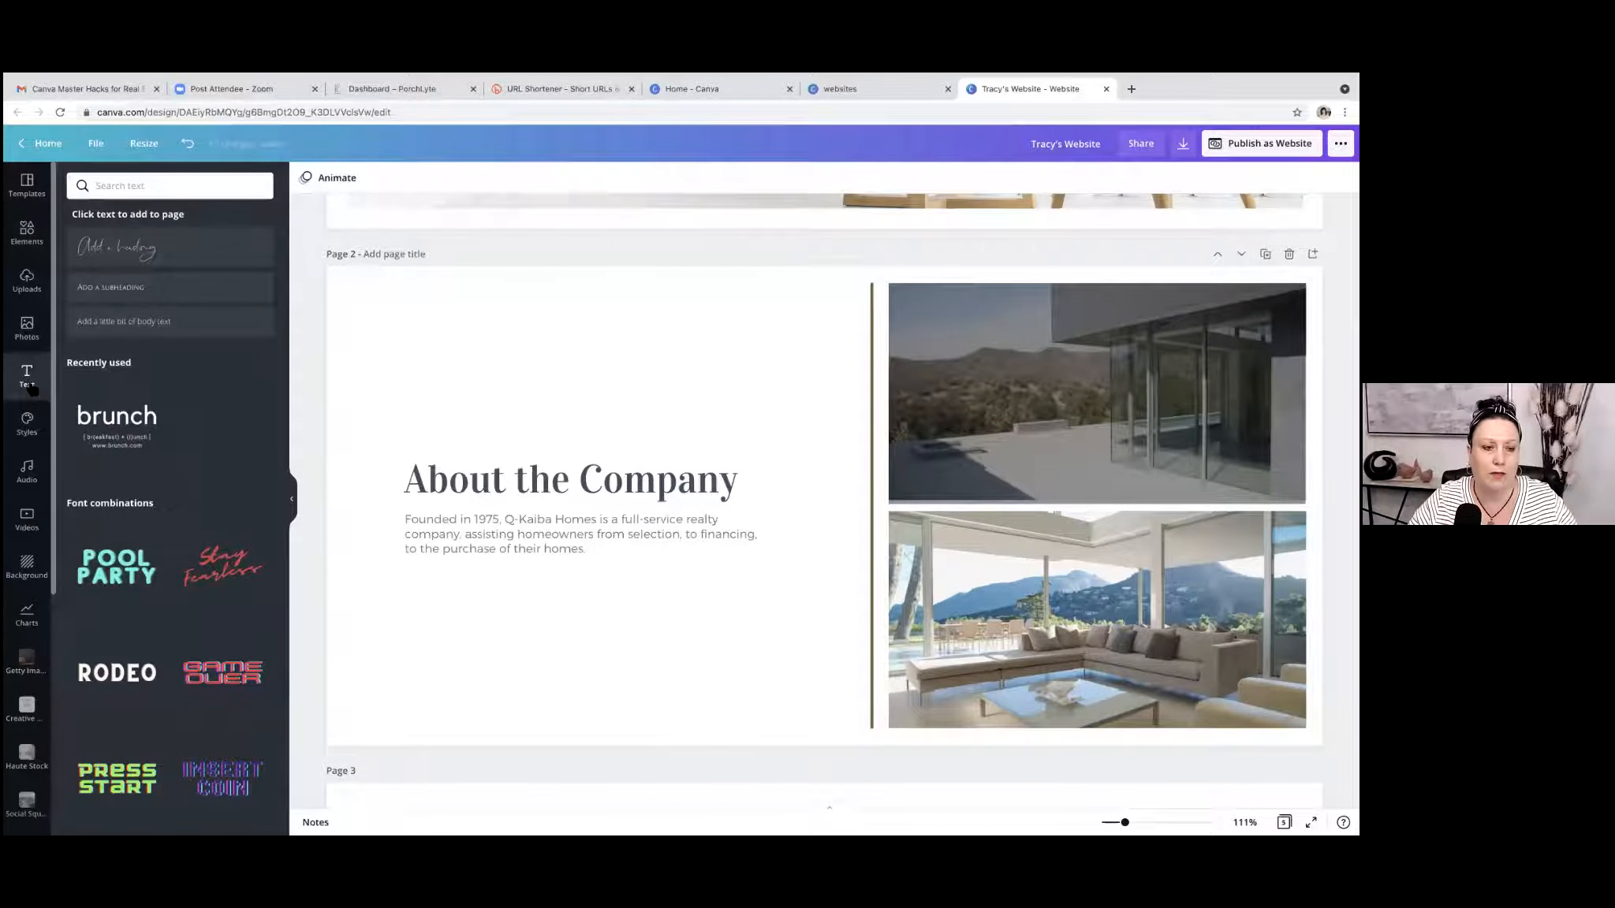
left_click(134, 291)
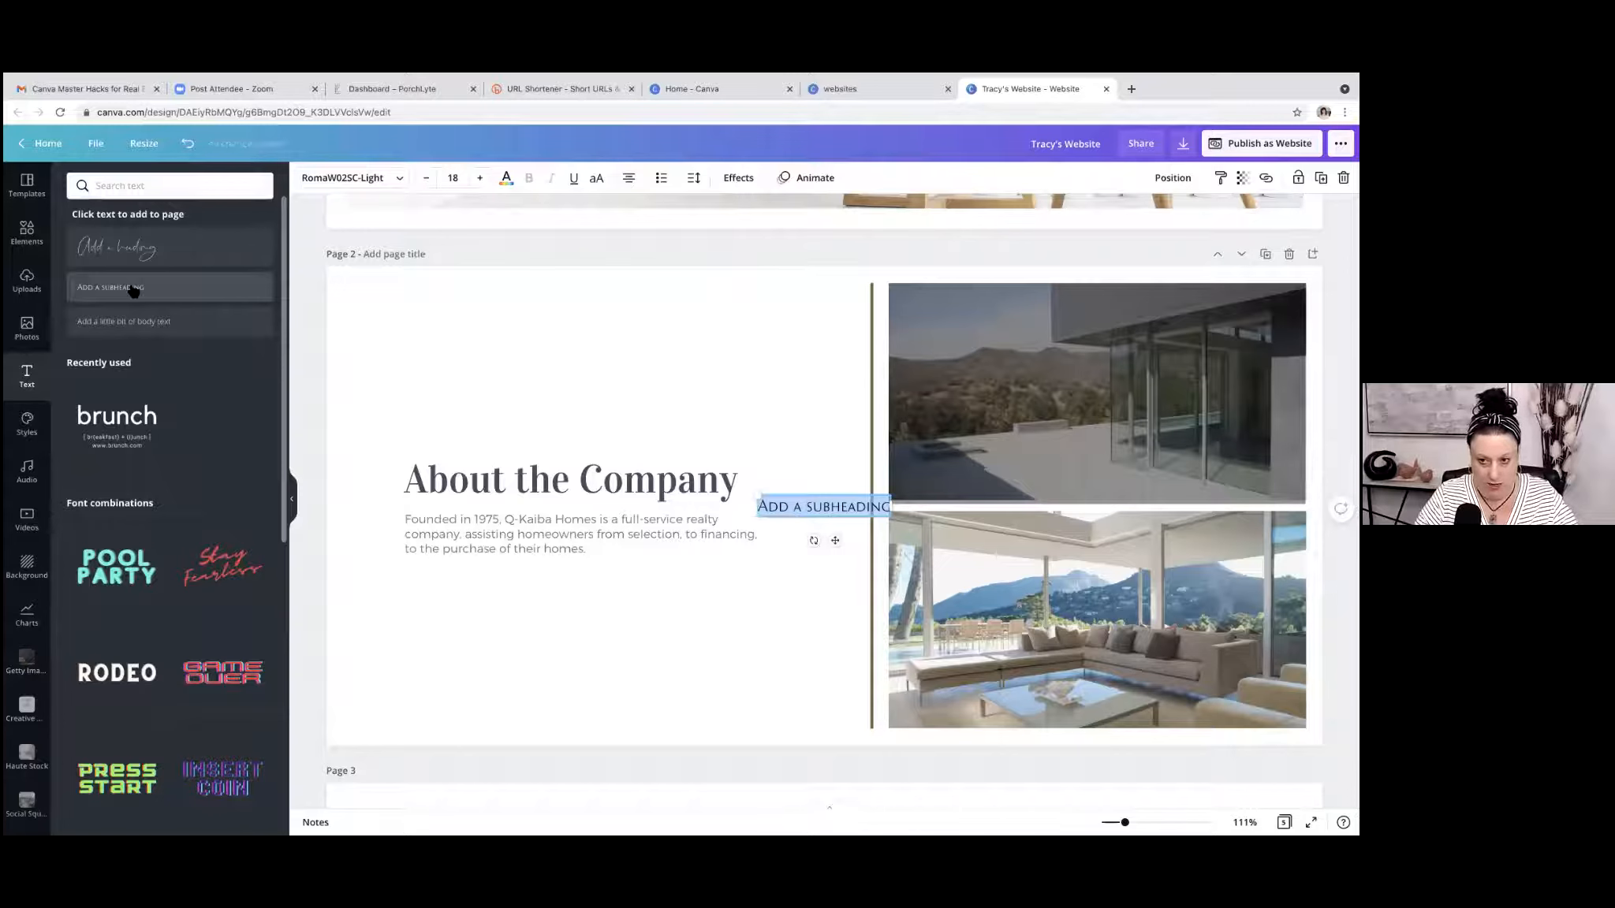
type("1234")
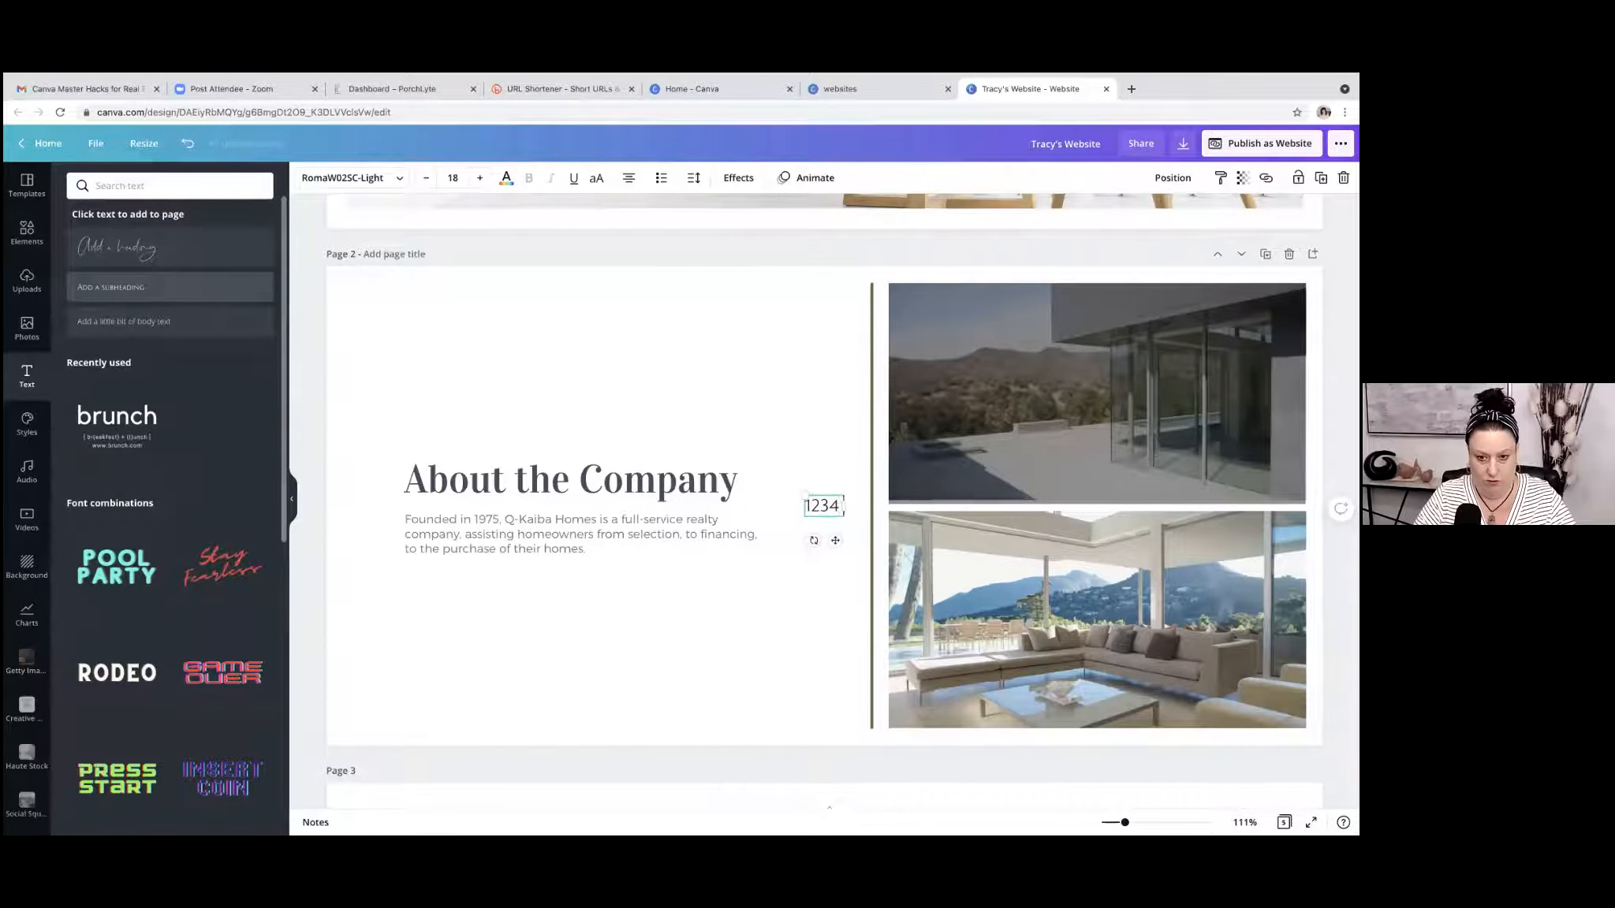
type(" Main Street")
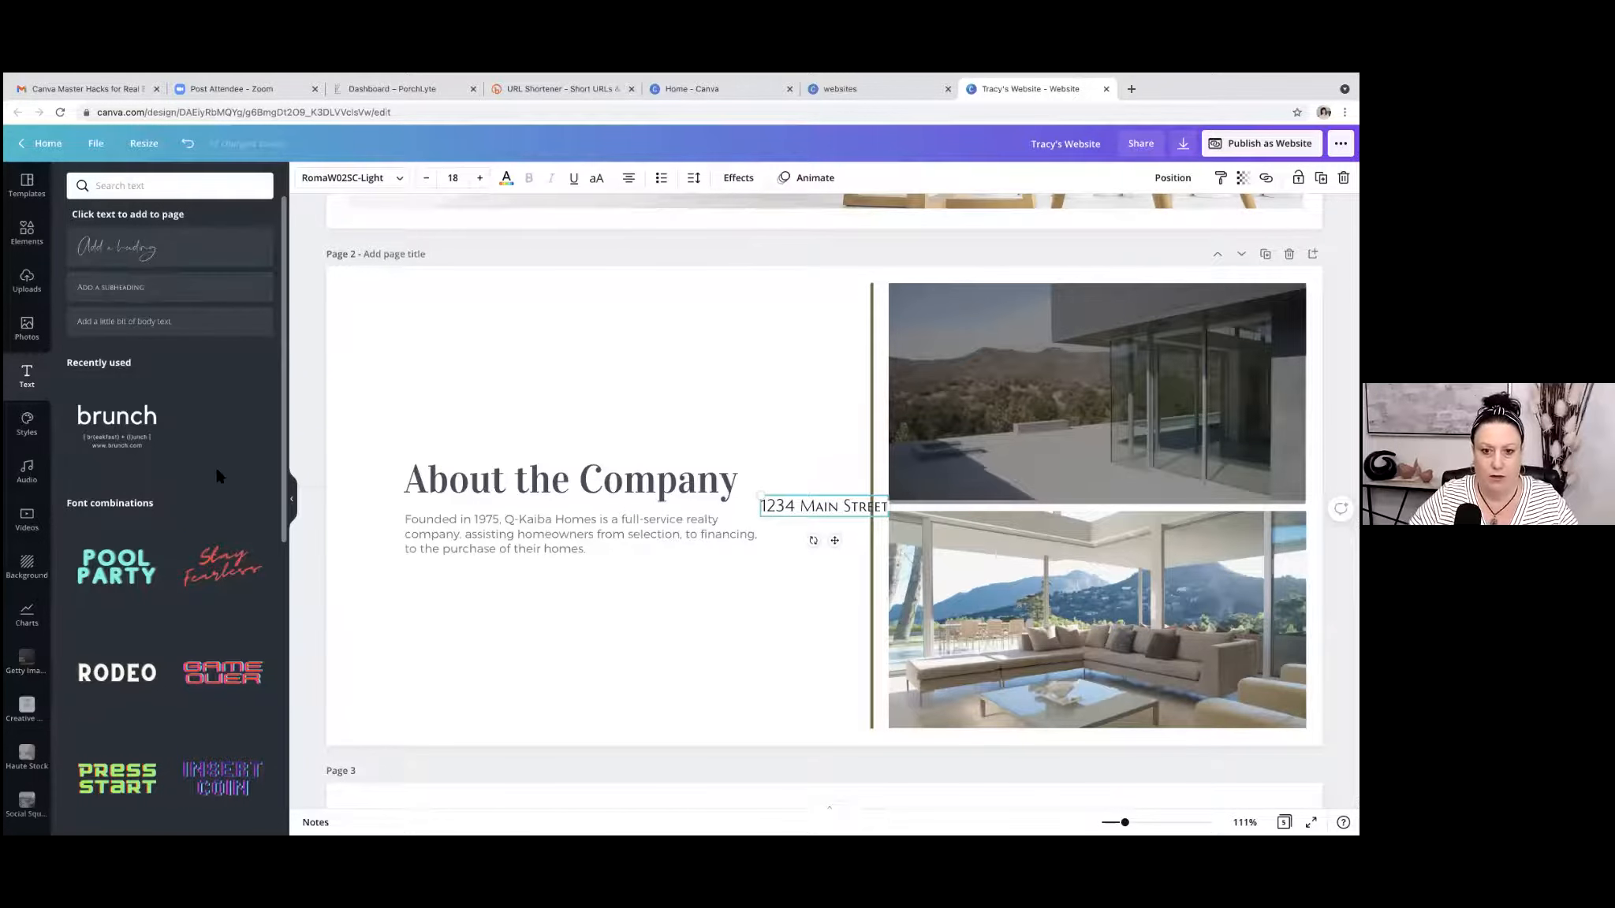
Copy the company paragraph's text style onto the street address and move the address onto the darkened upper photo.
left_click(549, 549)
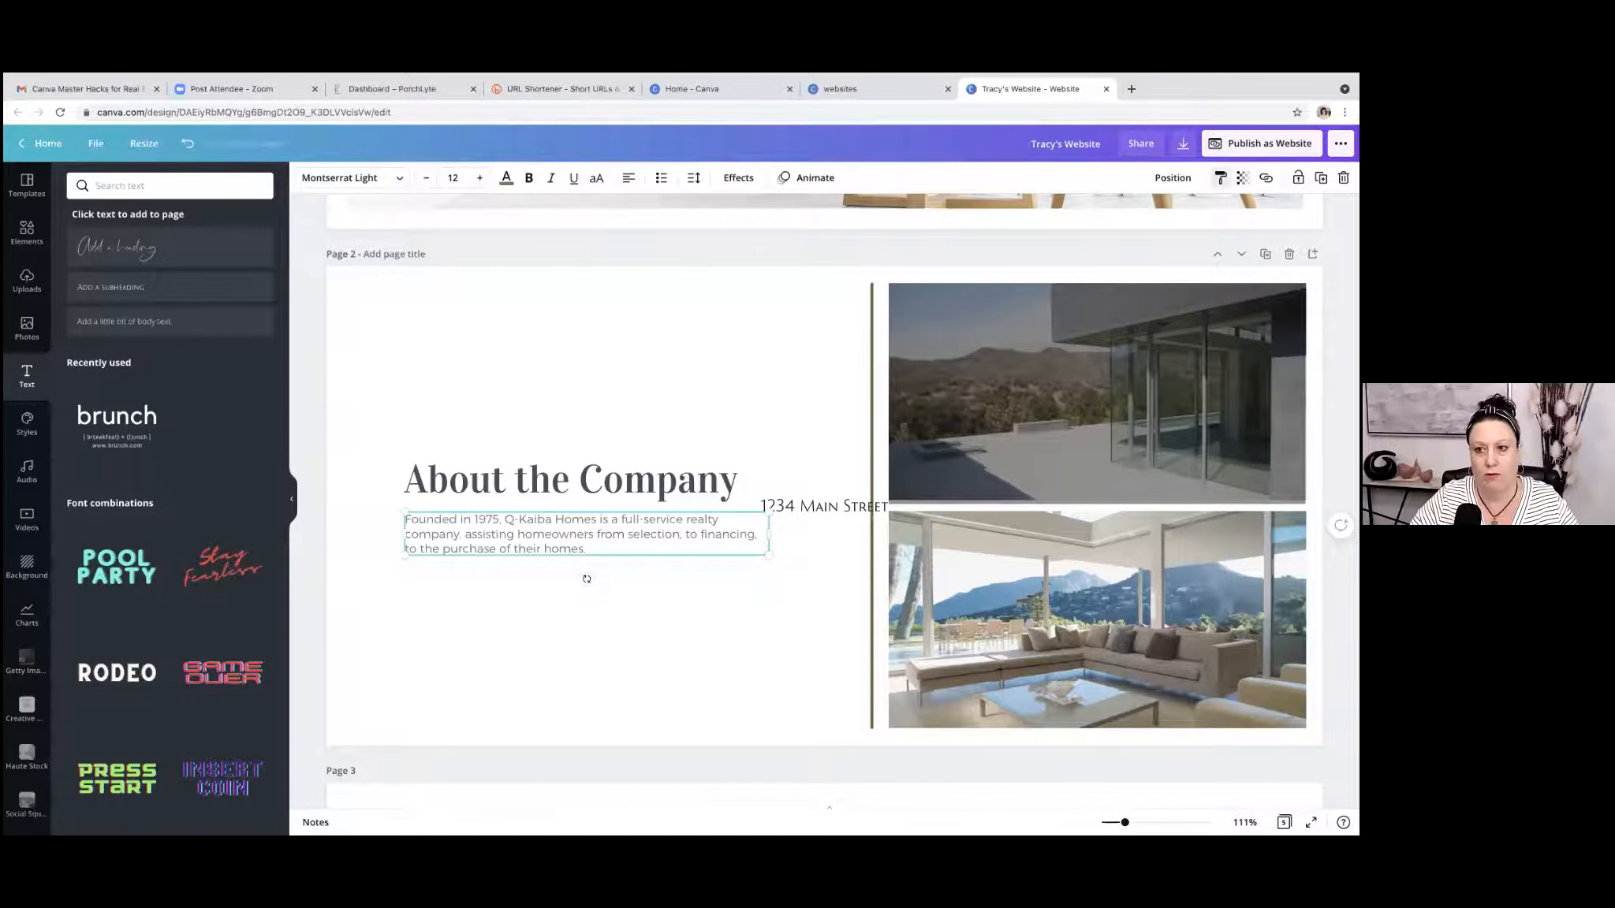
left_click(838, 507)
left_click_drag(815, 541, 1108, 424)
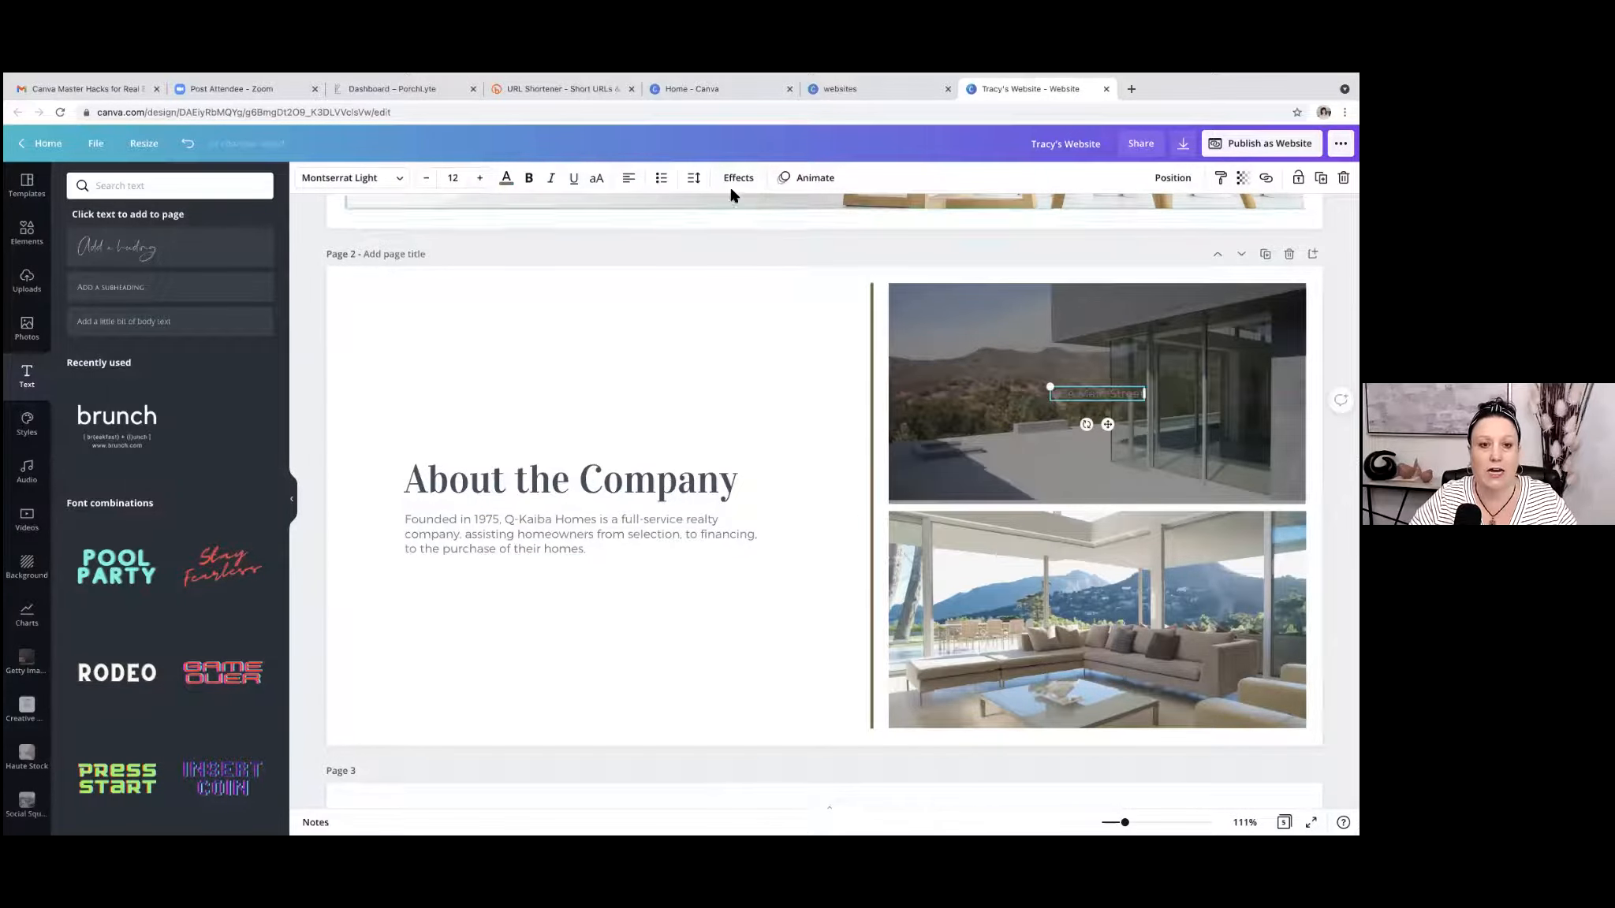
Colour the street address text white and scale its text box to font size 10.5.
left_click(507, 177)
left_click(259, 411)
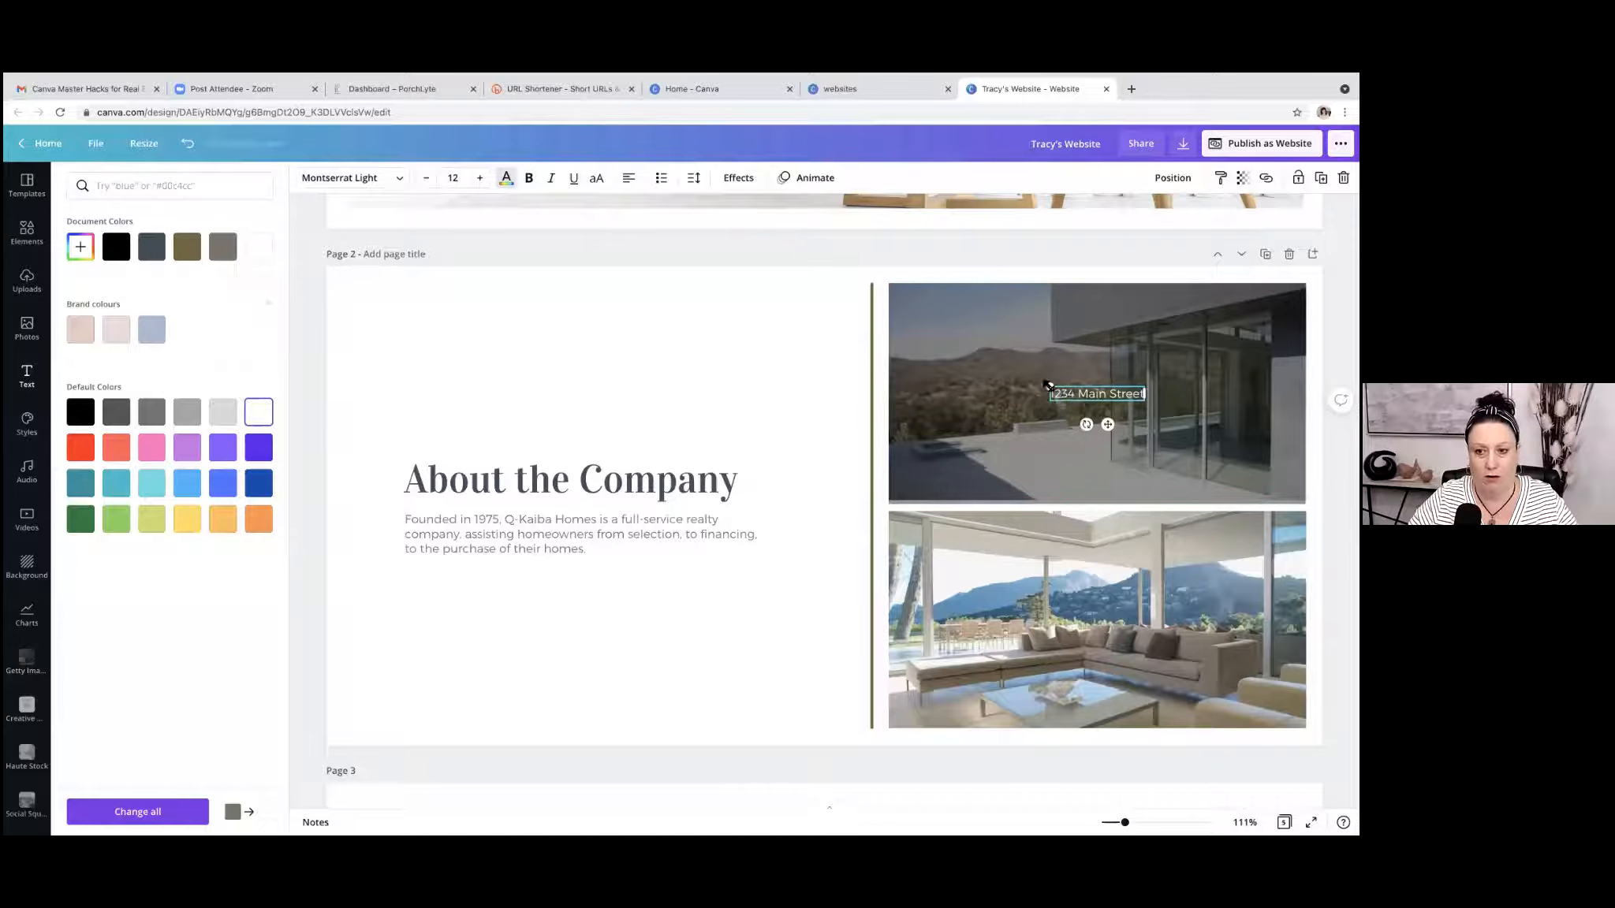
mouse_move(1043, 384)
left_mouse_down()
mouse_move(966, 369)
mouse_move(1061, 375)
mouse_move(1017, 385)
left_mouse_up()
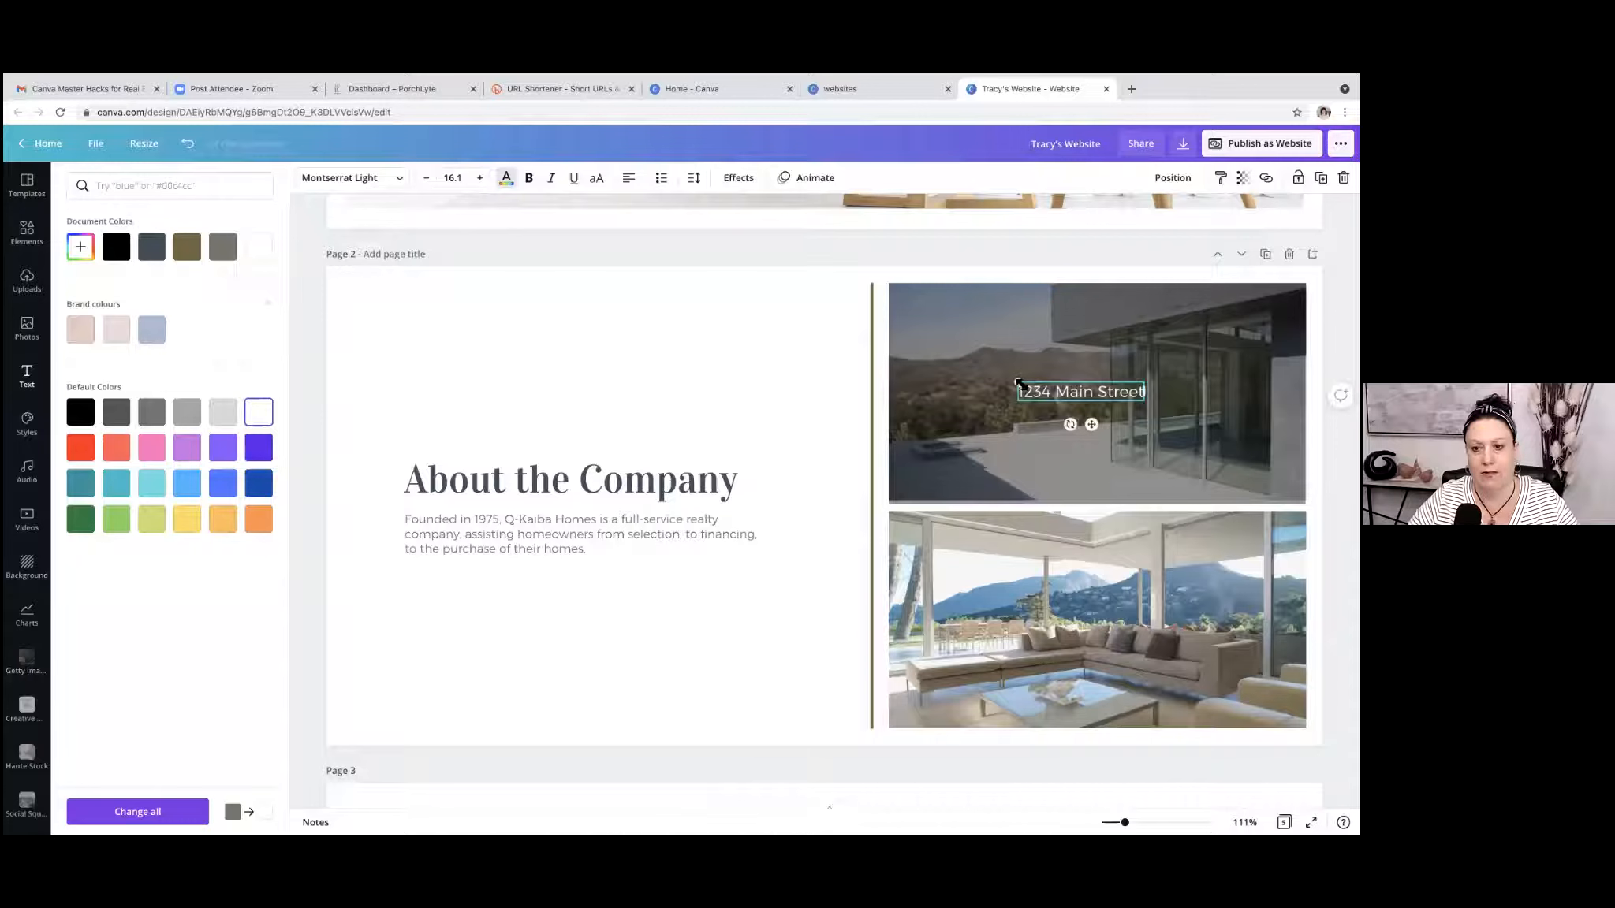
left_click_drag(1018, 385, 1065, 385)
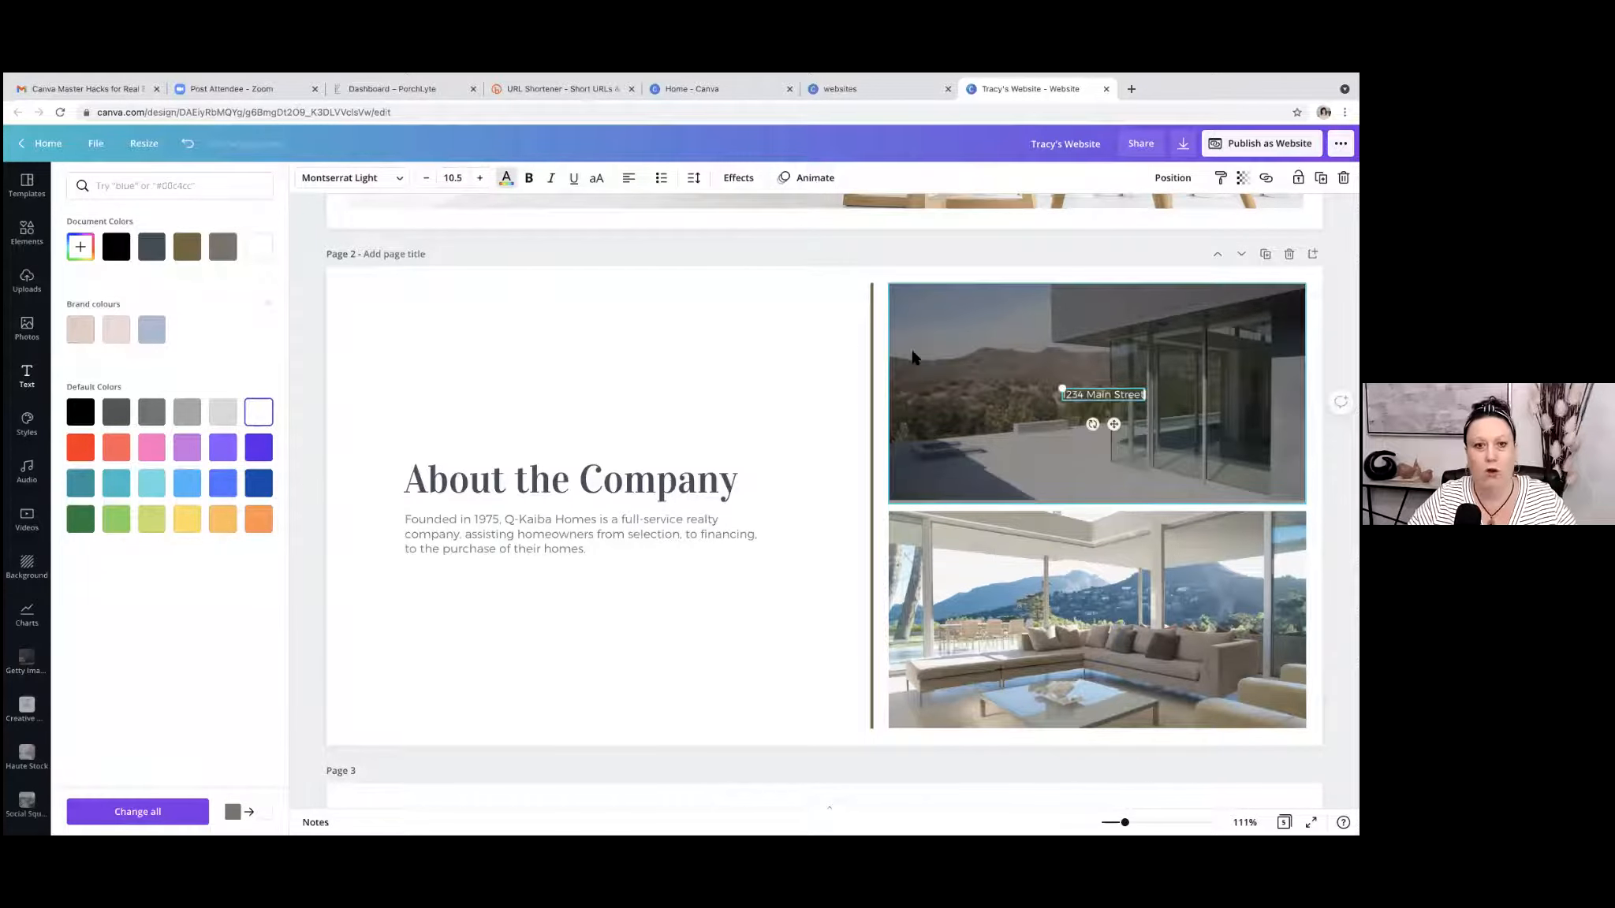
Enlarge the street address text on the darkened photo to font size 36.
left_click(481, 178)
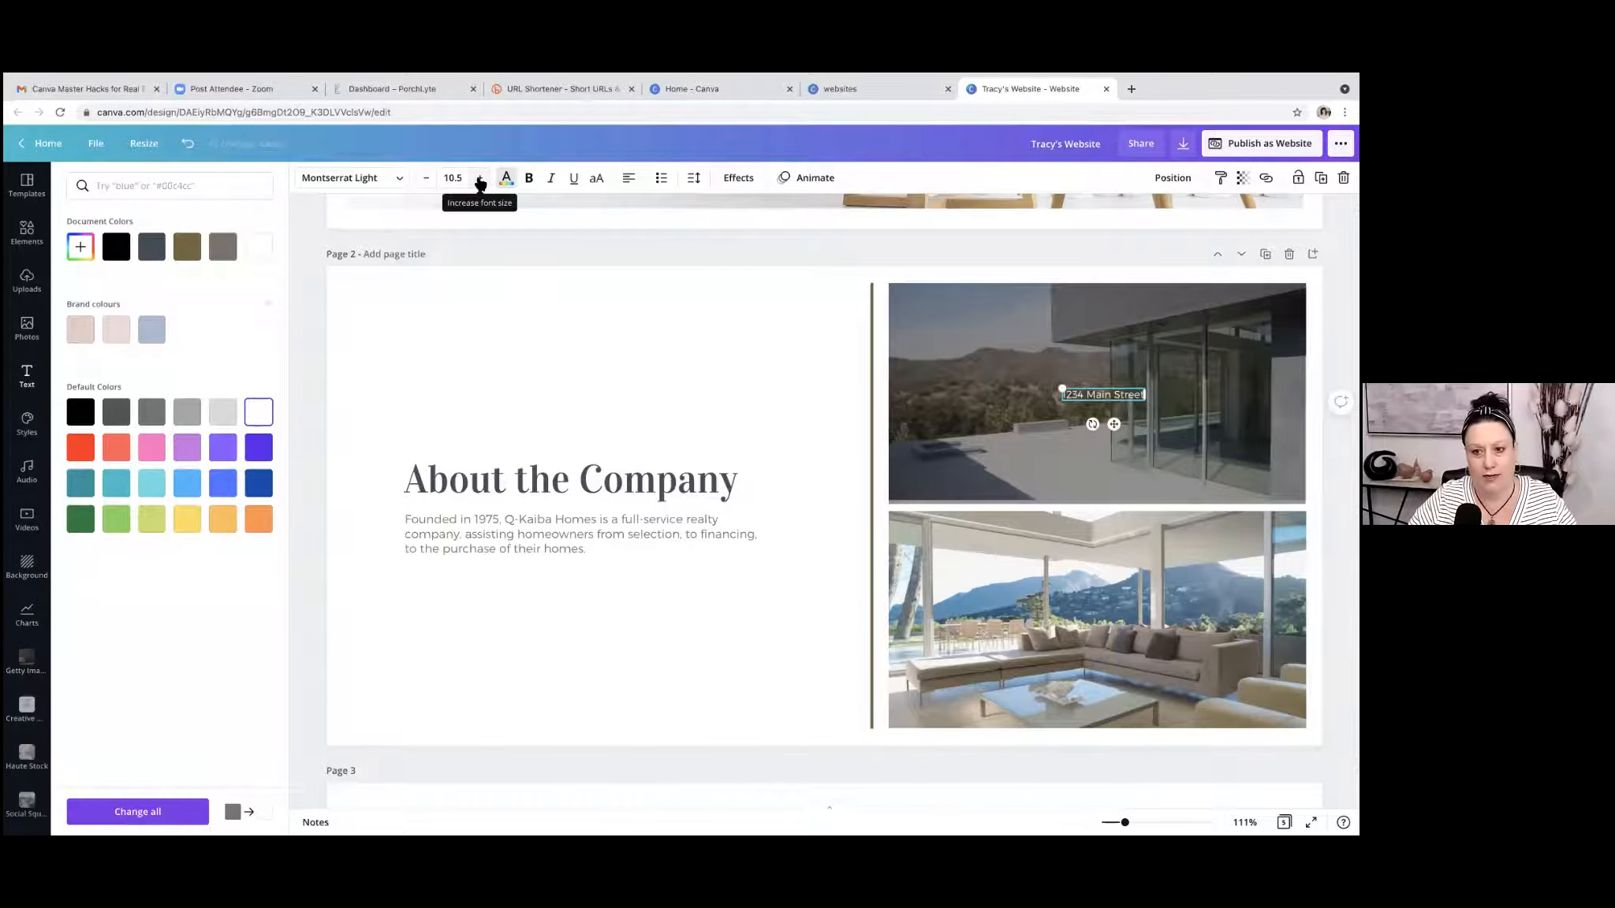
left_click(480, 178)
left_click(480, 178)
left_click(479, 178)
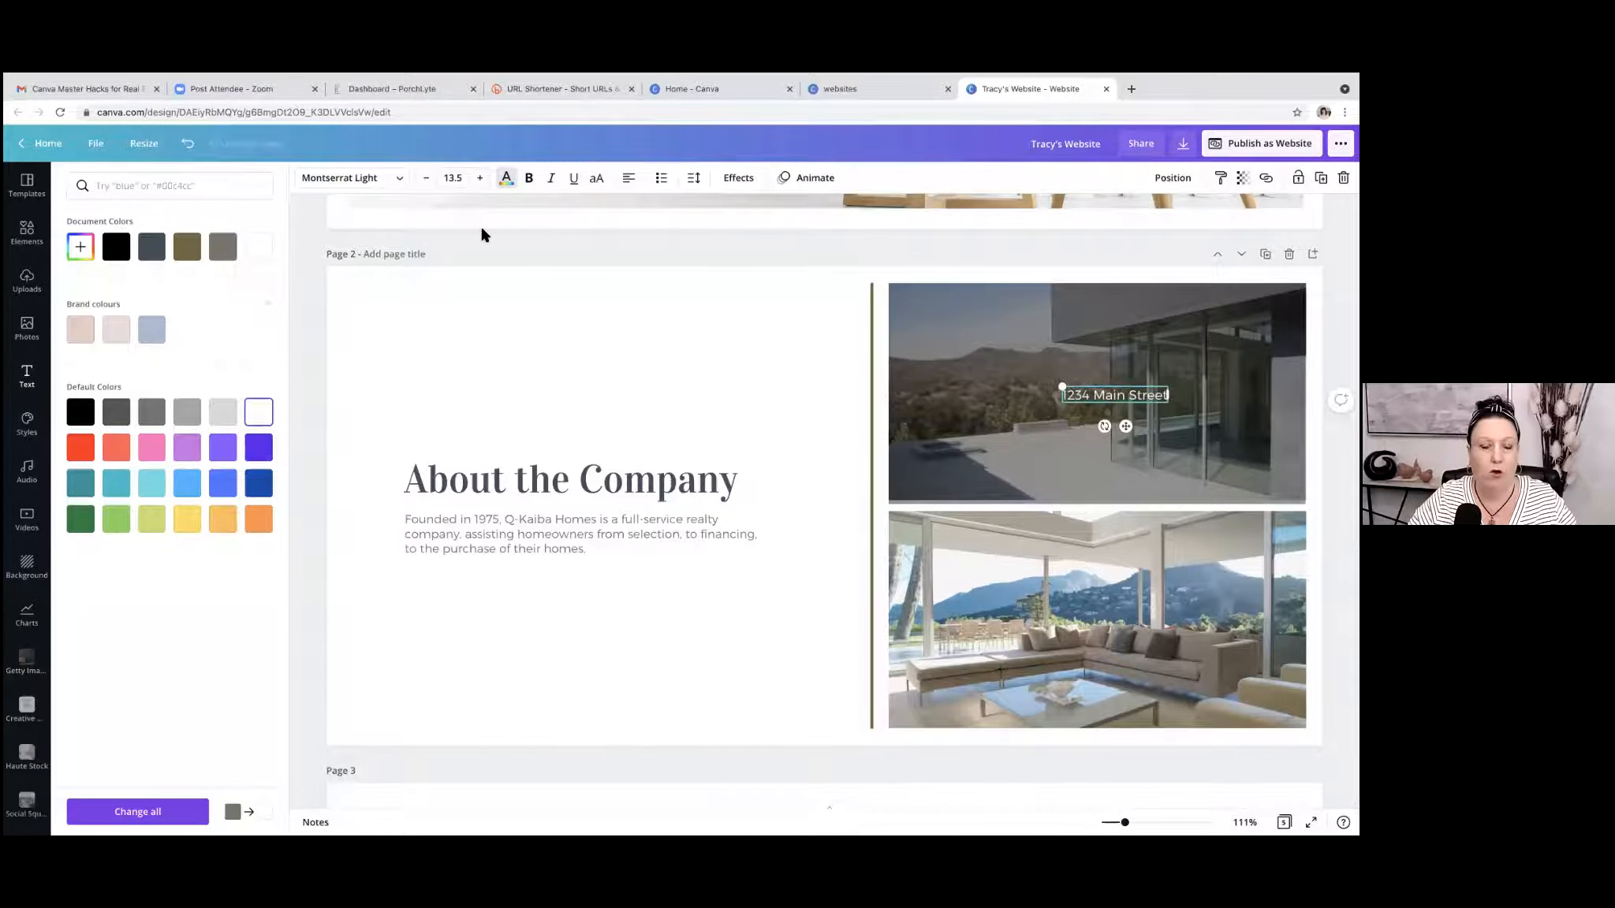
left_click(458, 177)
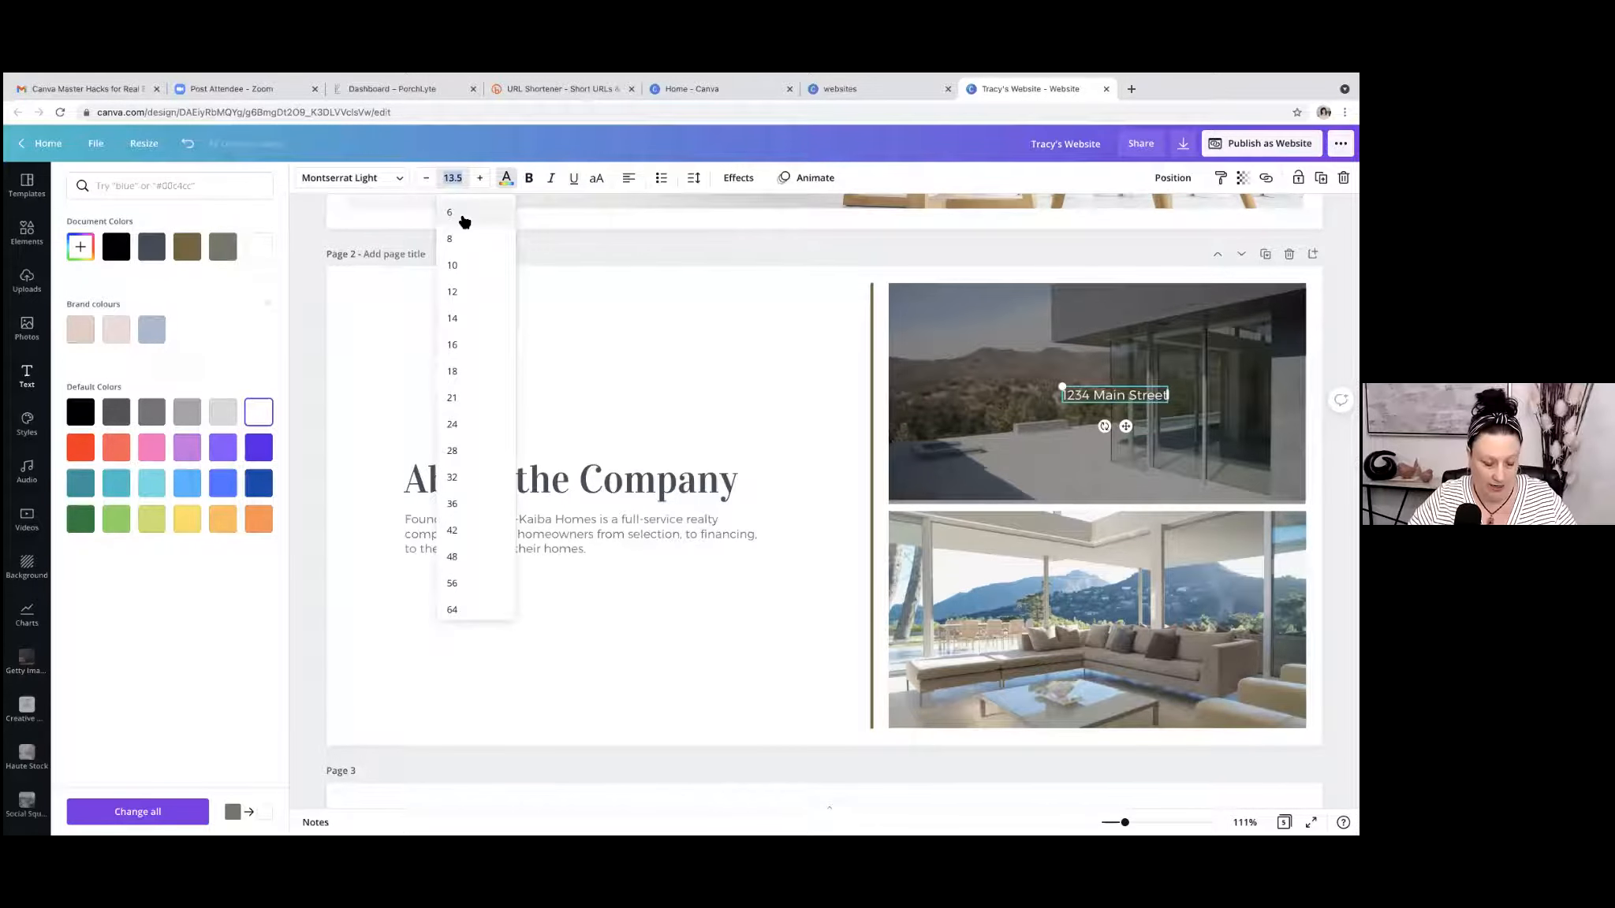
scroll(478, 304, "down", 3)
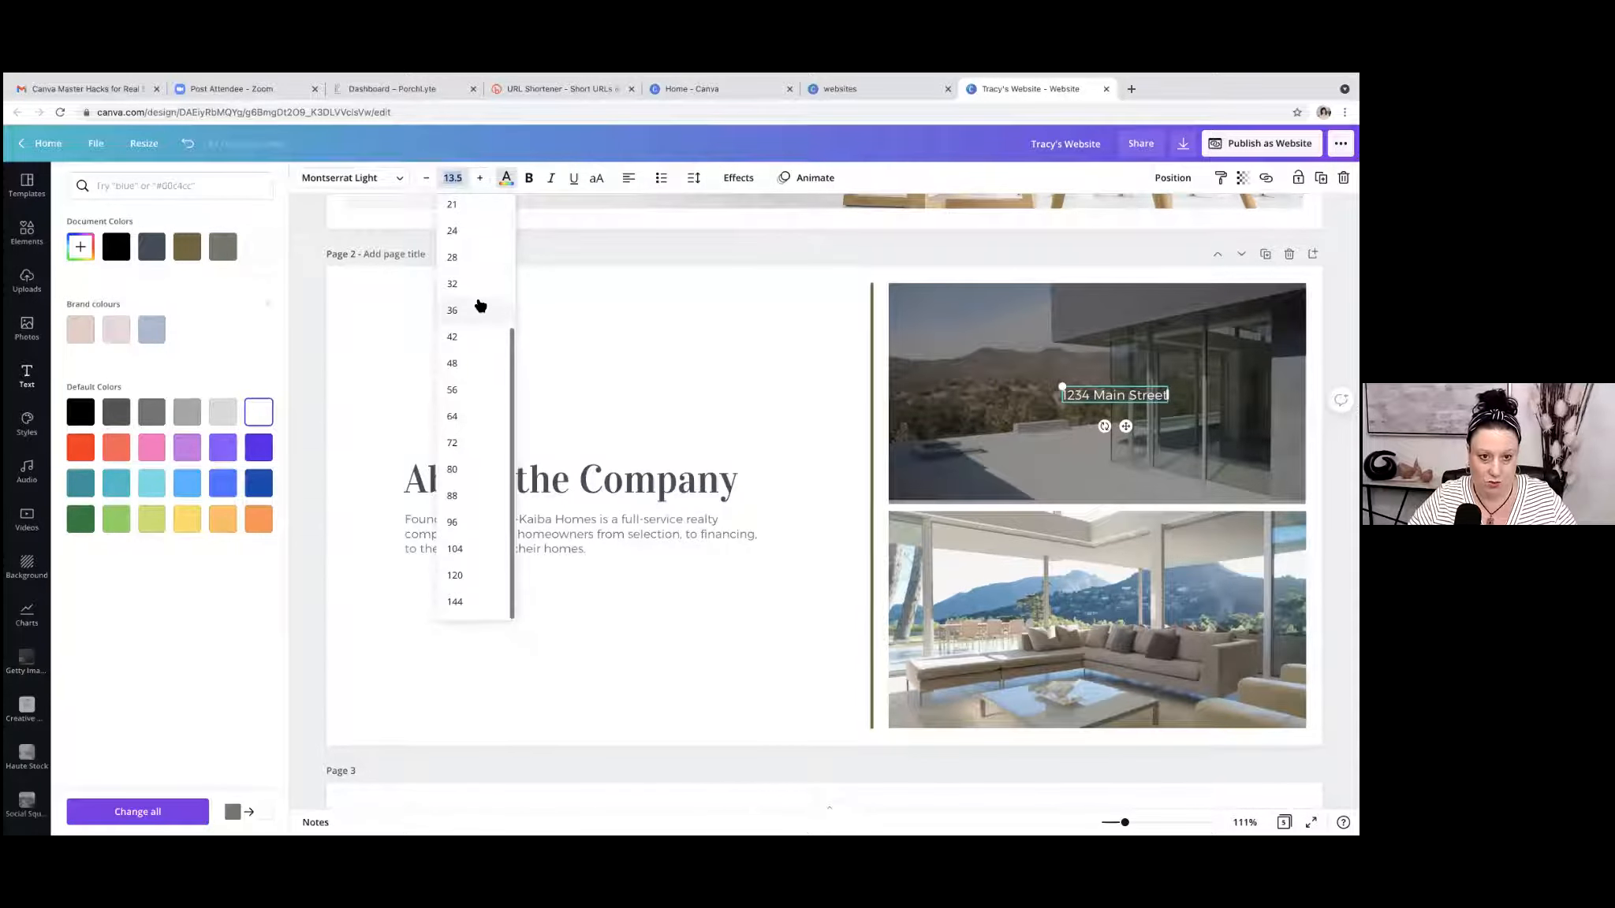
left_click(454, 231)
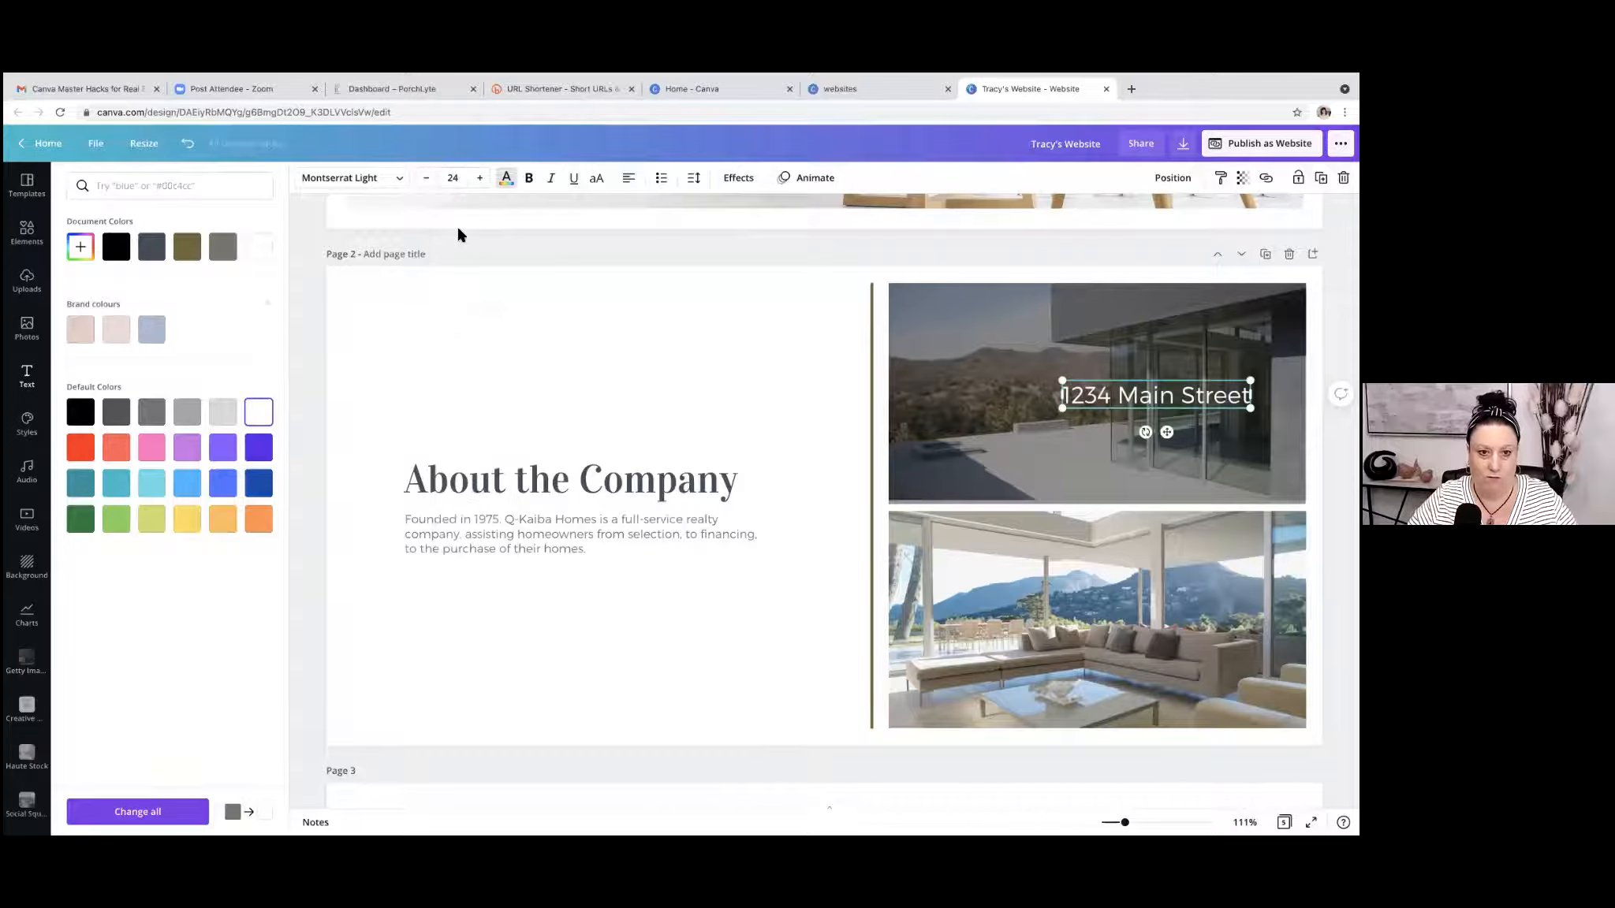
left_click(455, 179)
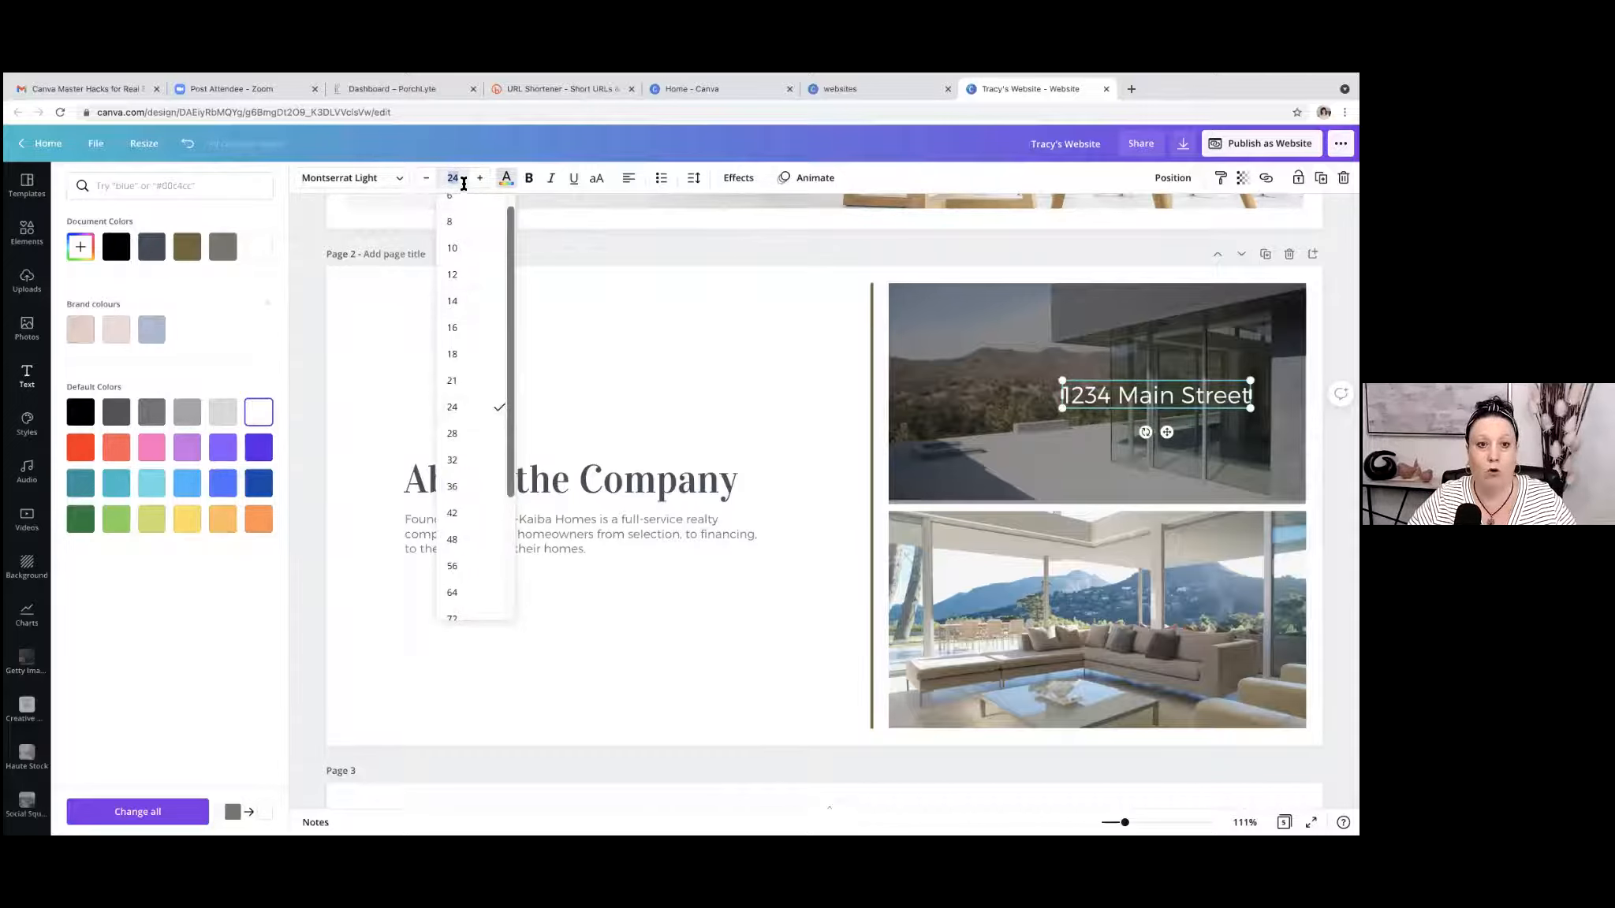
type("36")
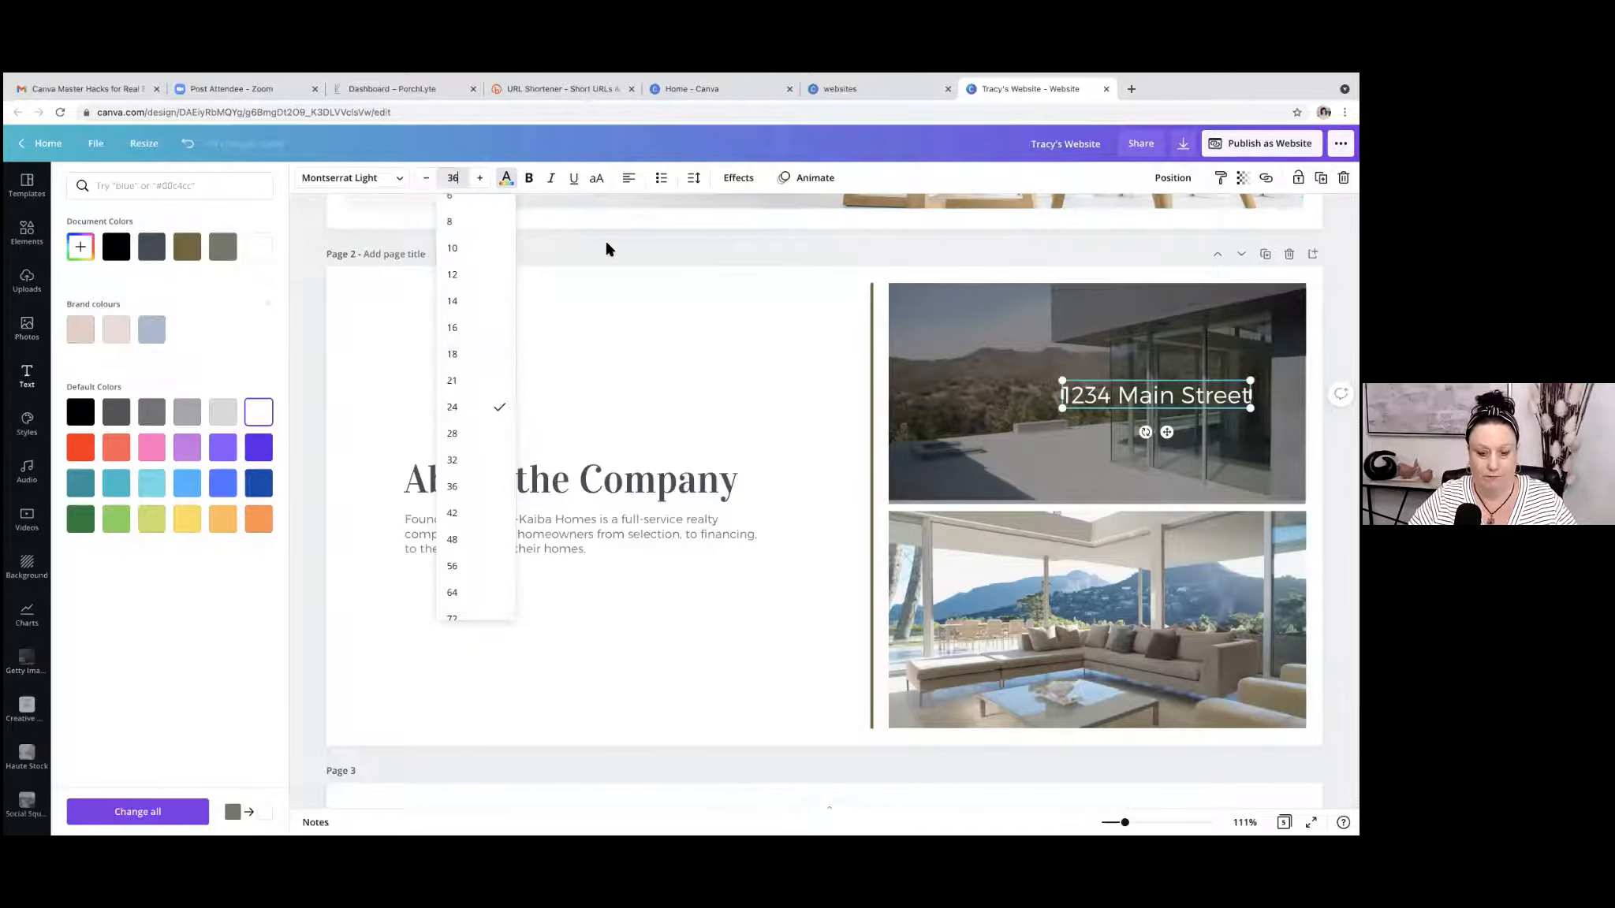
key("Return")
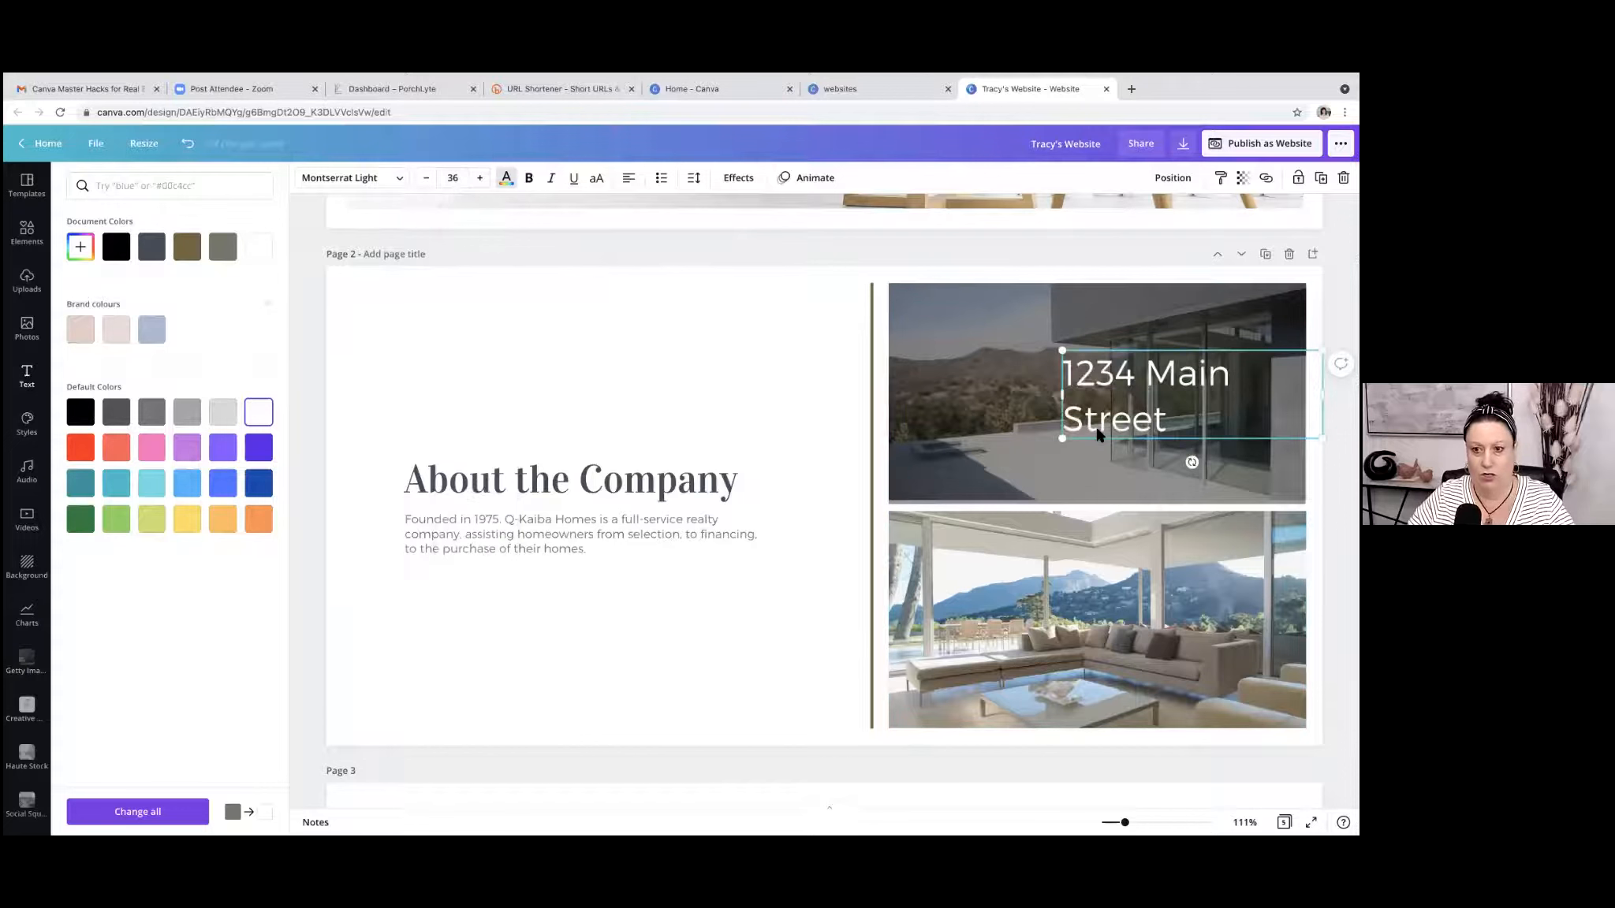
Widen the street address text box to fit one line, and centre its text on the darkened photo.
left_click_drag(1063, 392, 1001, 394)
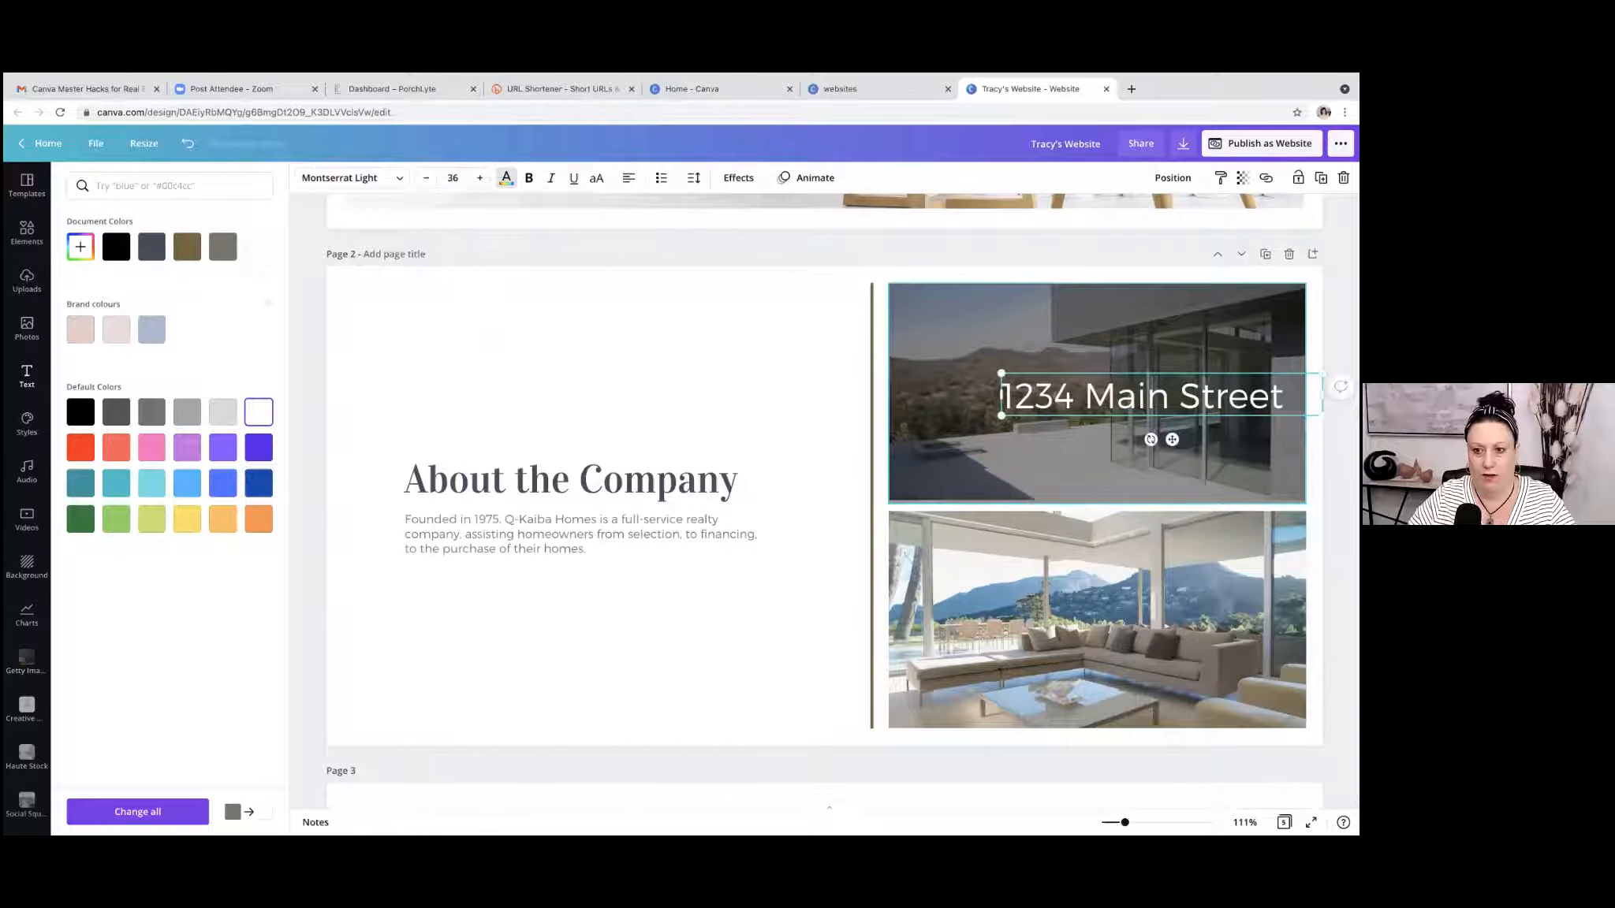
left_click_drag(1175, 396, 1127, 396)
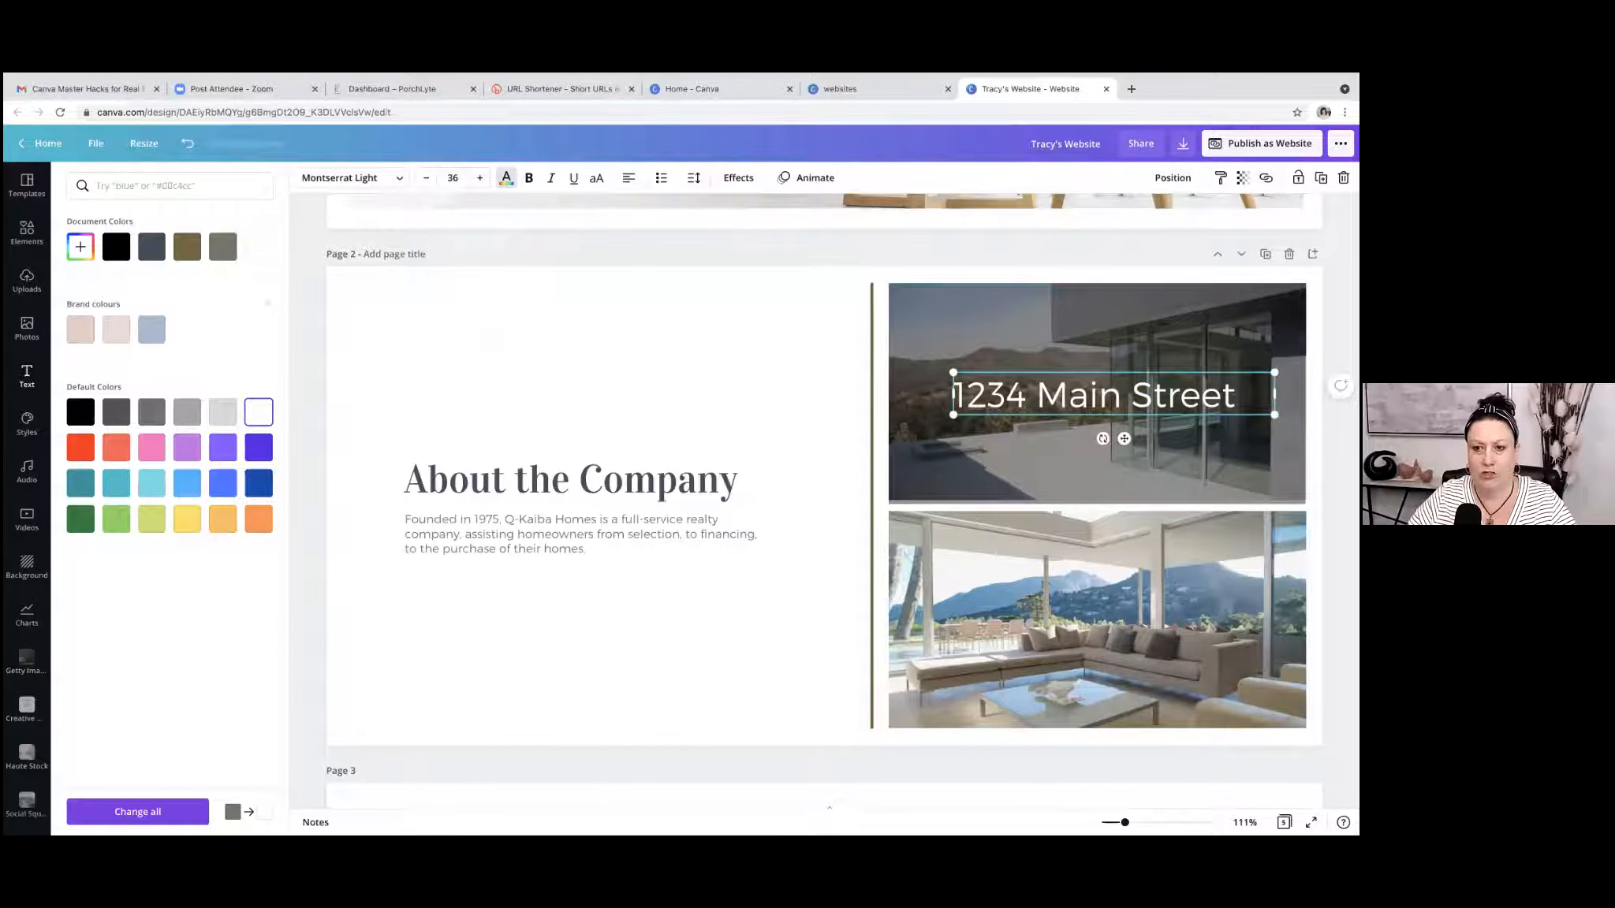
left_click(629, 179)
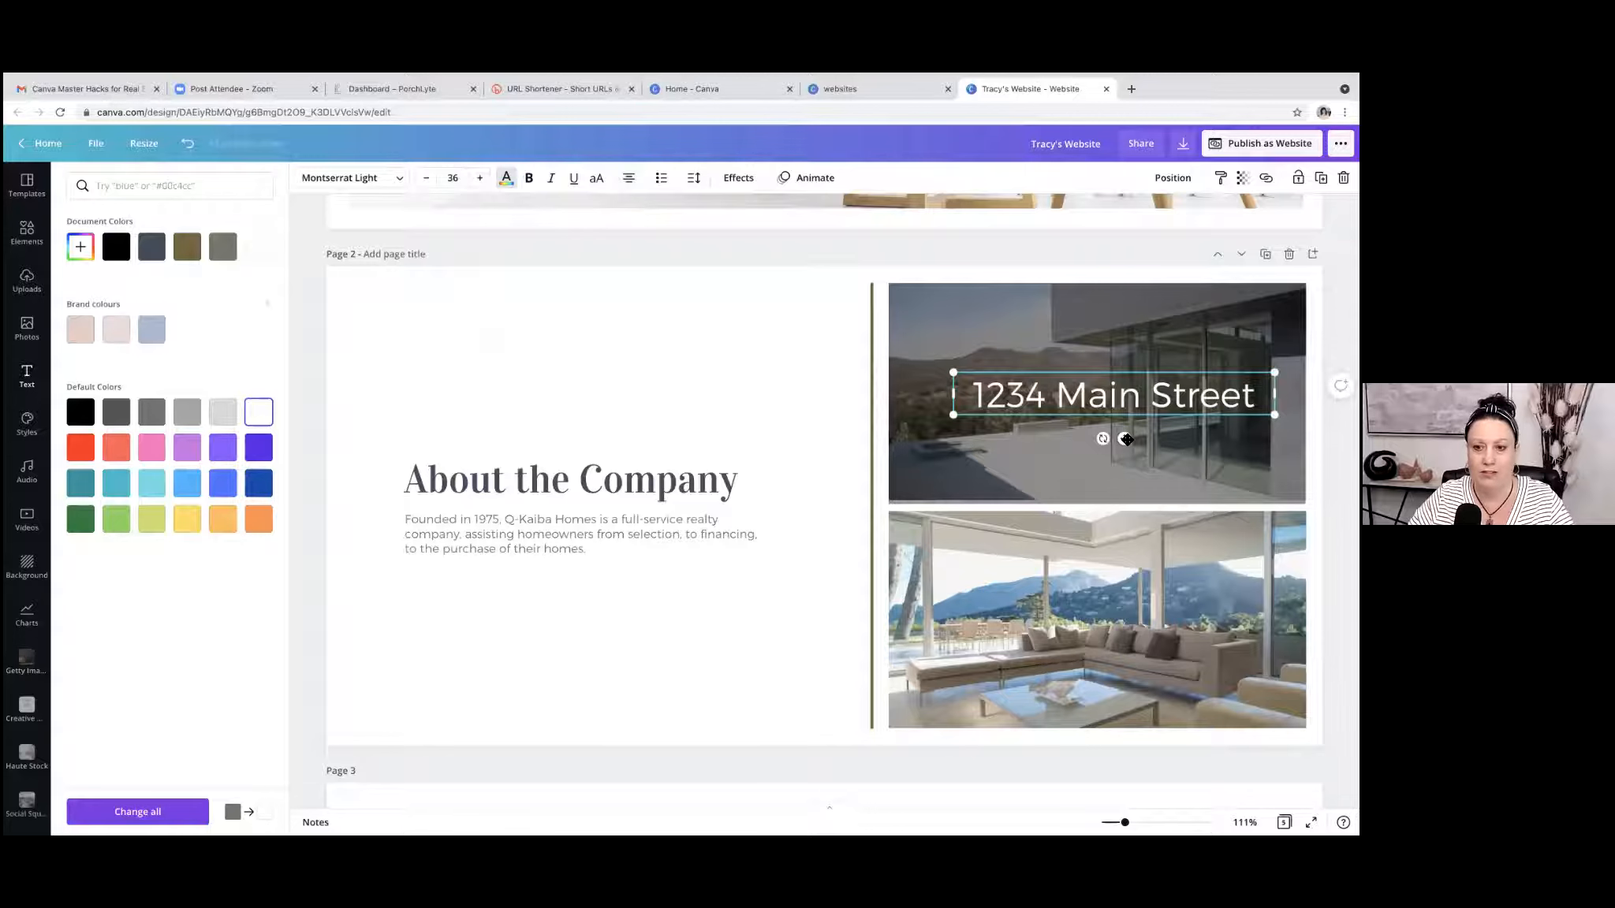
left_click_drag(1129, 439, 1127, 442)
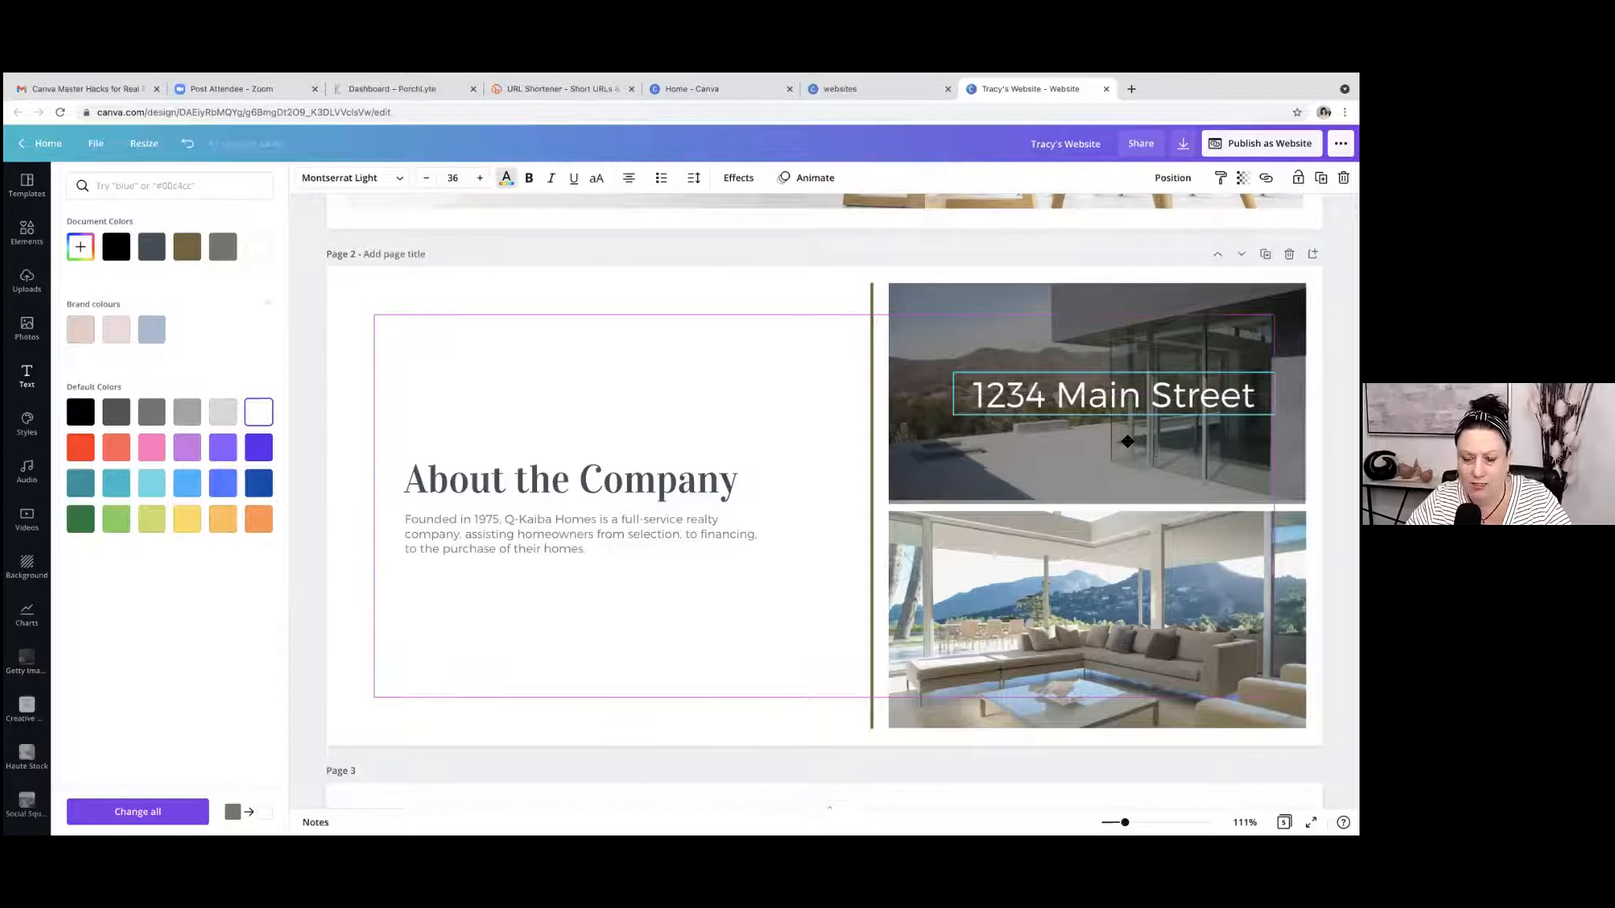
left_click_drag(1128, 442, 1123, 443)
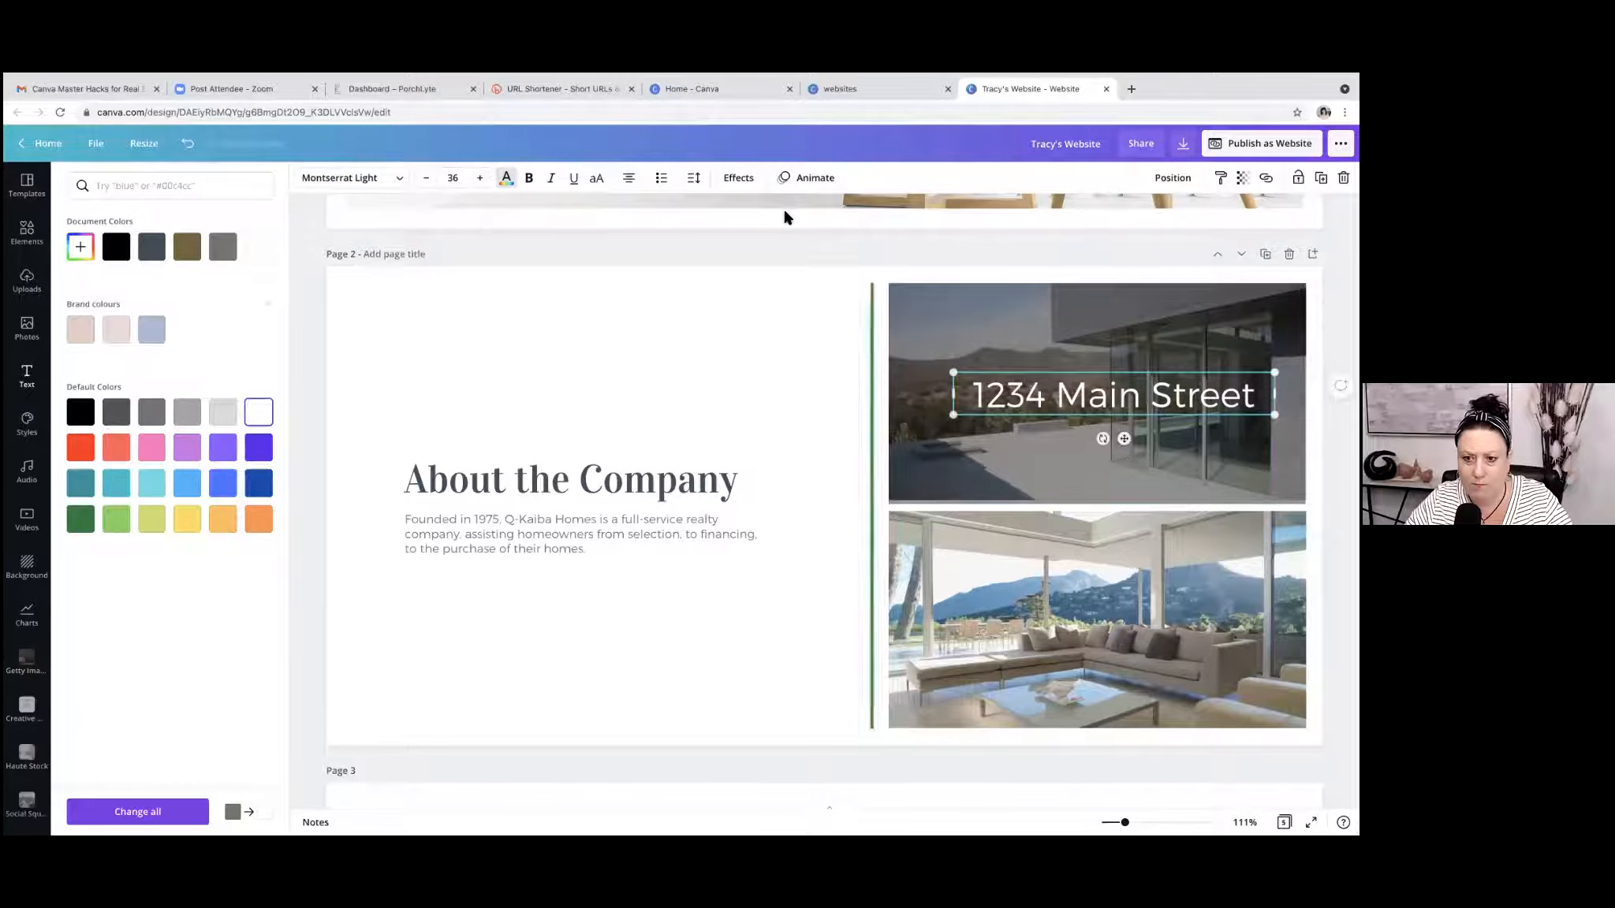
left_click(789, 251)
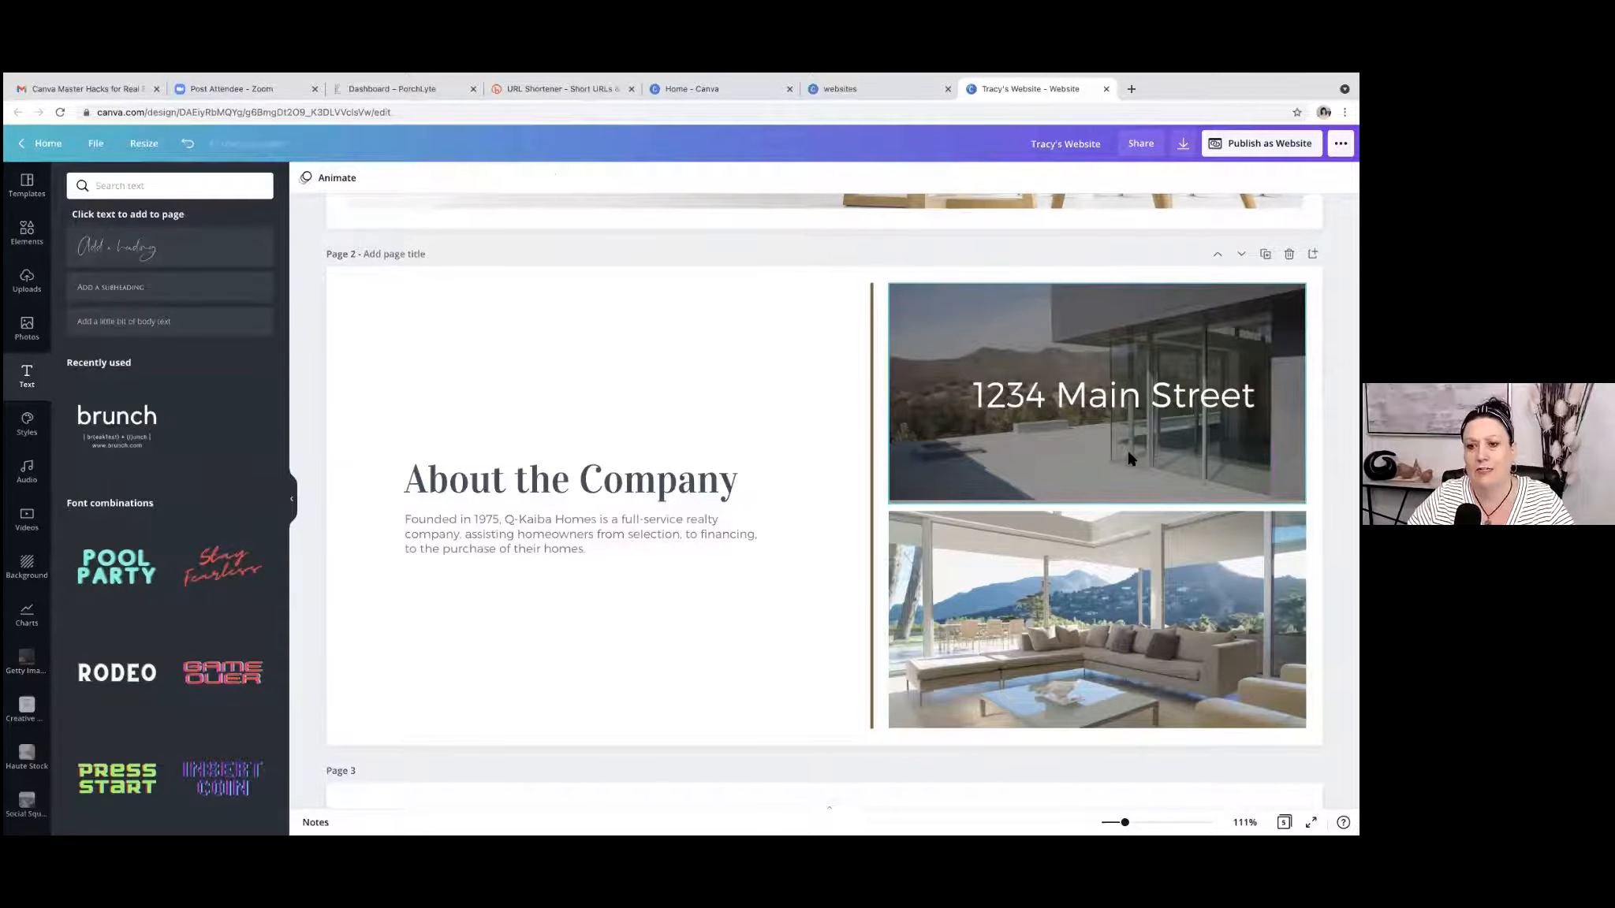
Try the Shadow effect on the street address text and apply the Lift effect instead.
left_click(1079, 342)
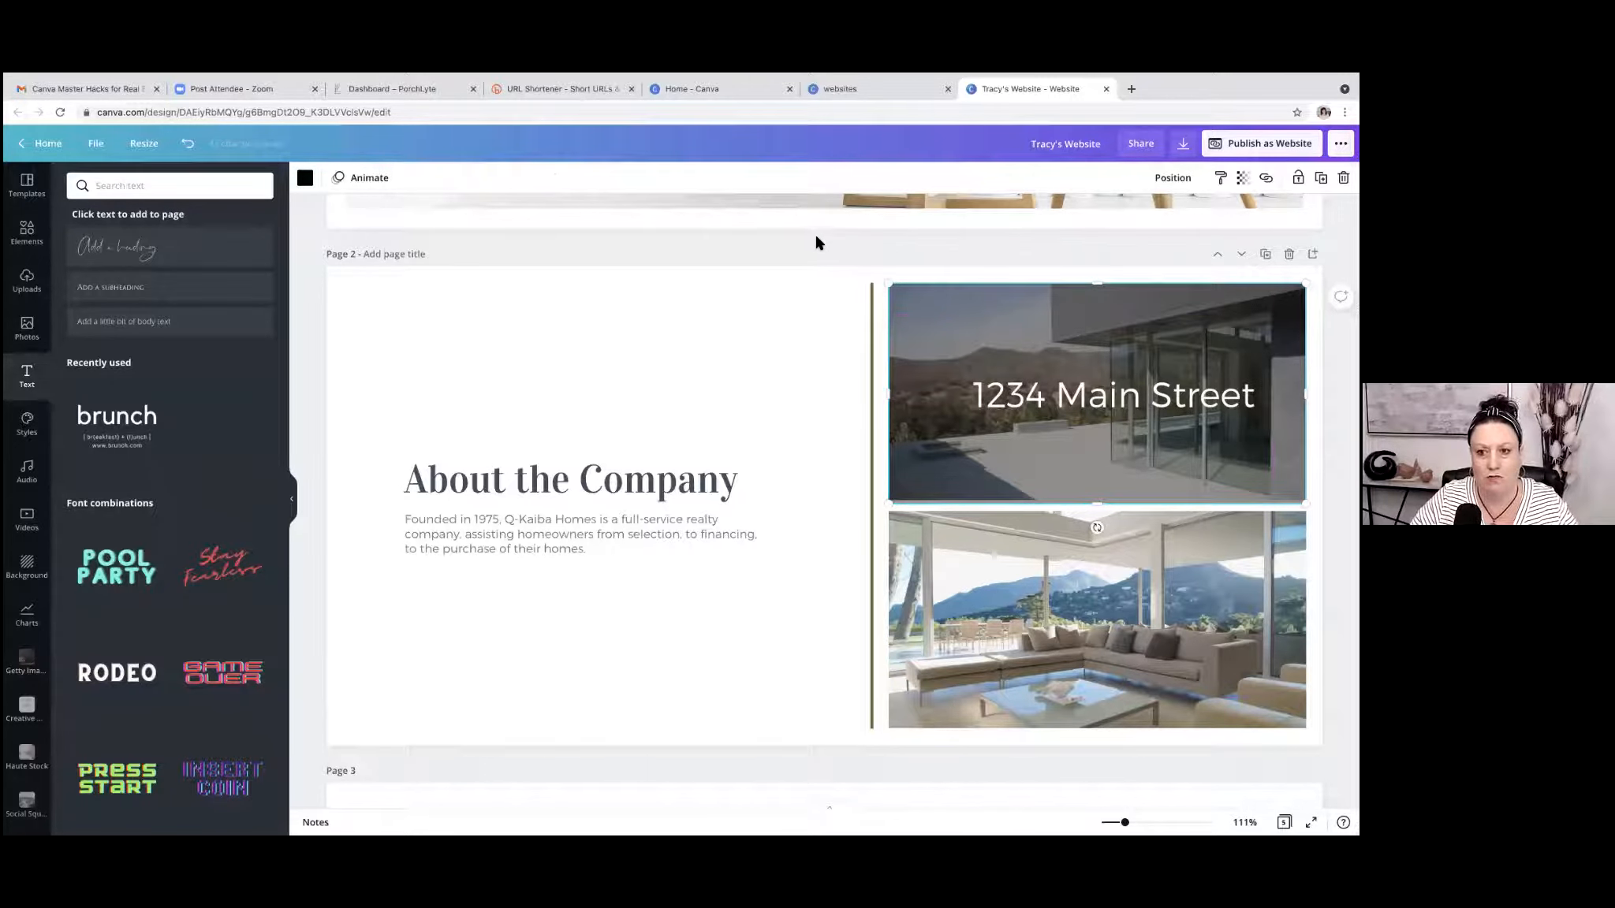
left_click(1114, 394)
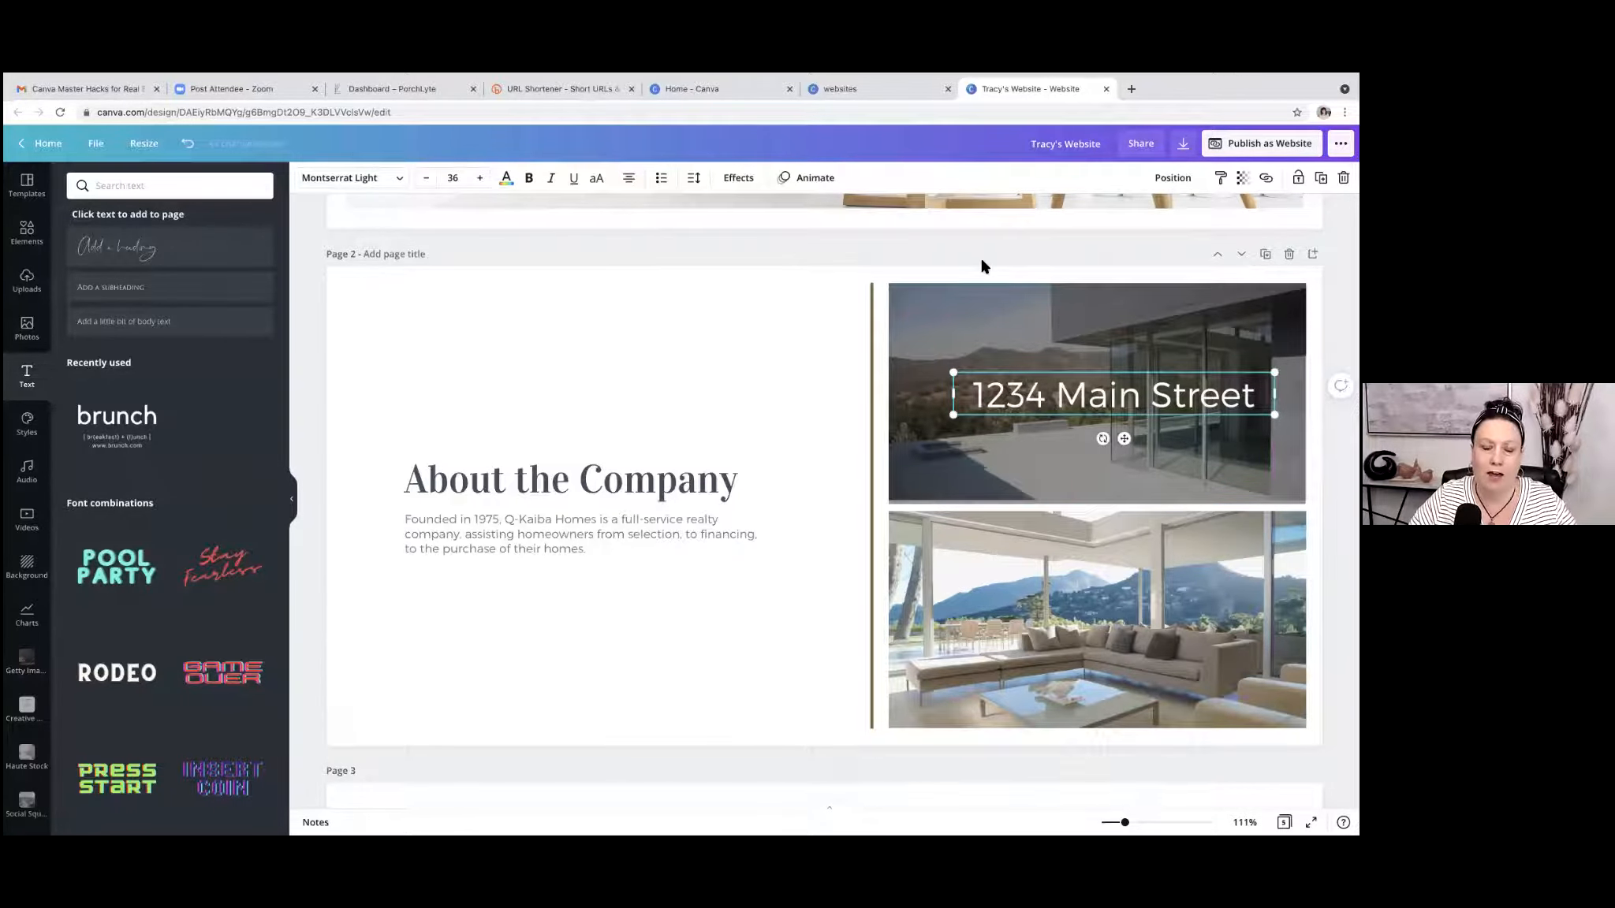
left_click(734, 180)
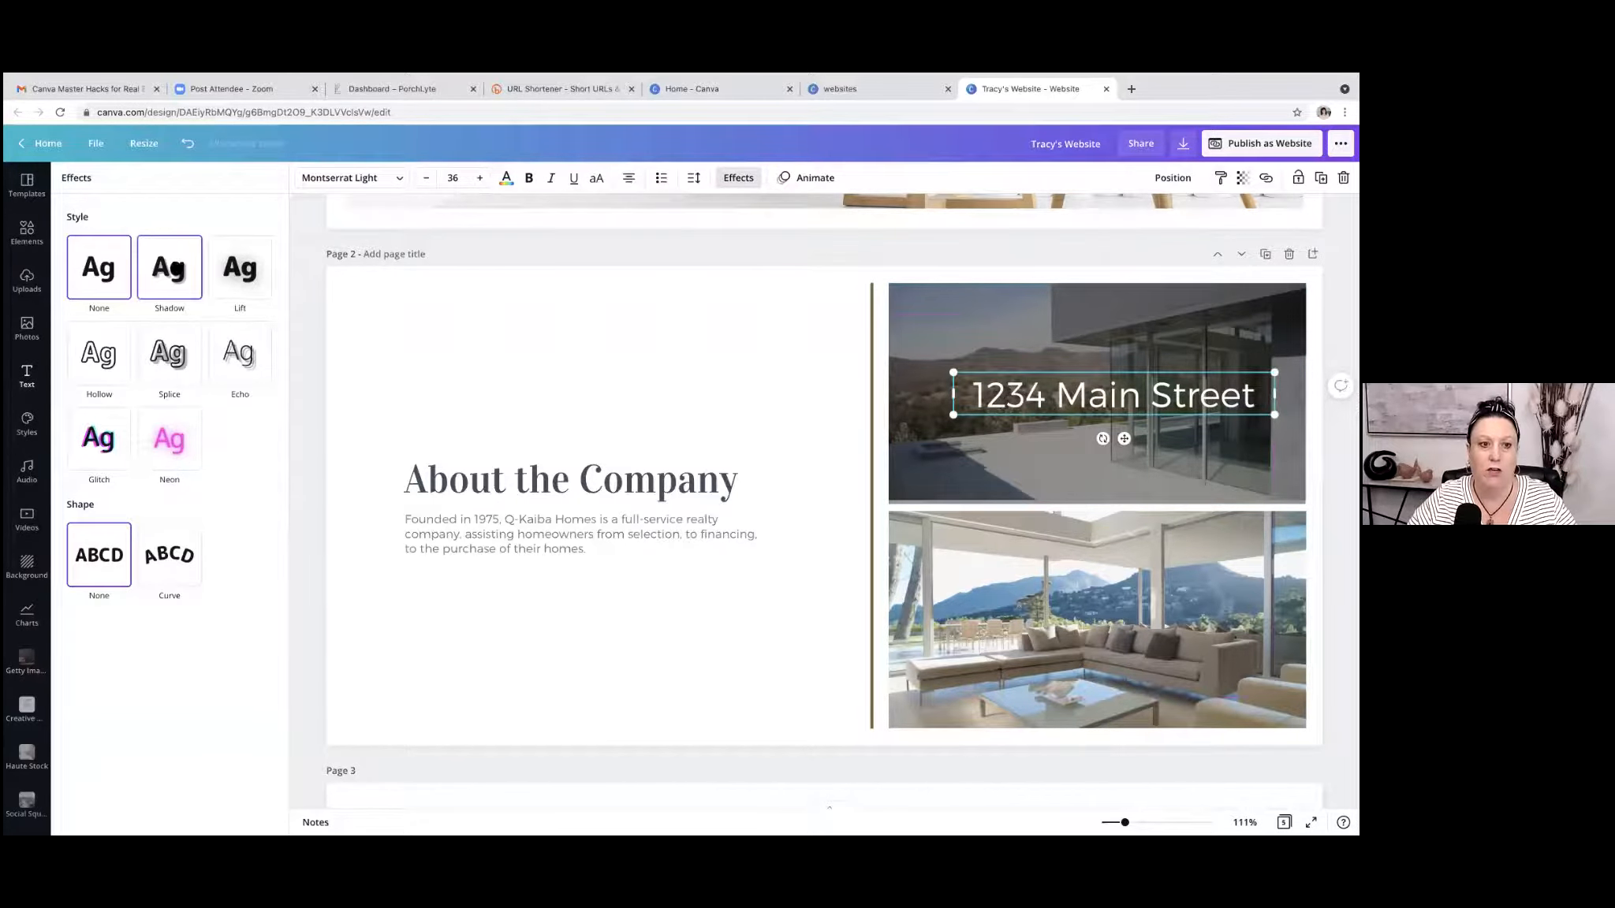
left_click(177, 270)
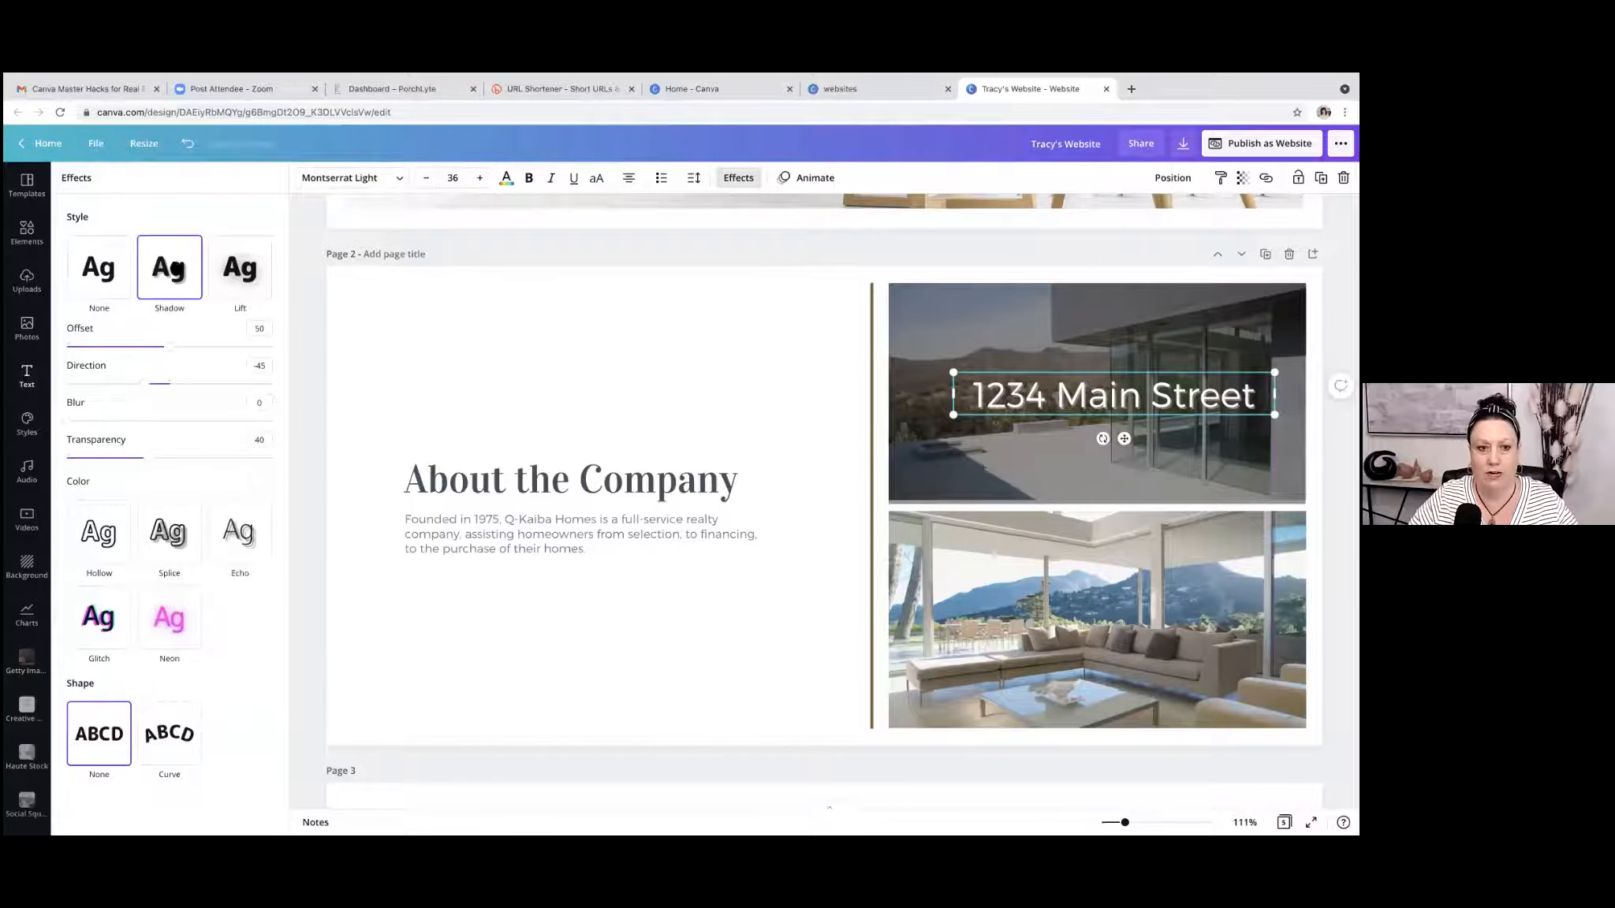
left_click(246, 270)
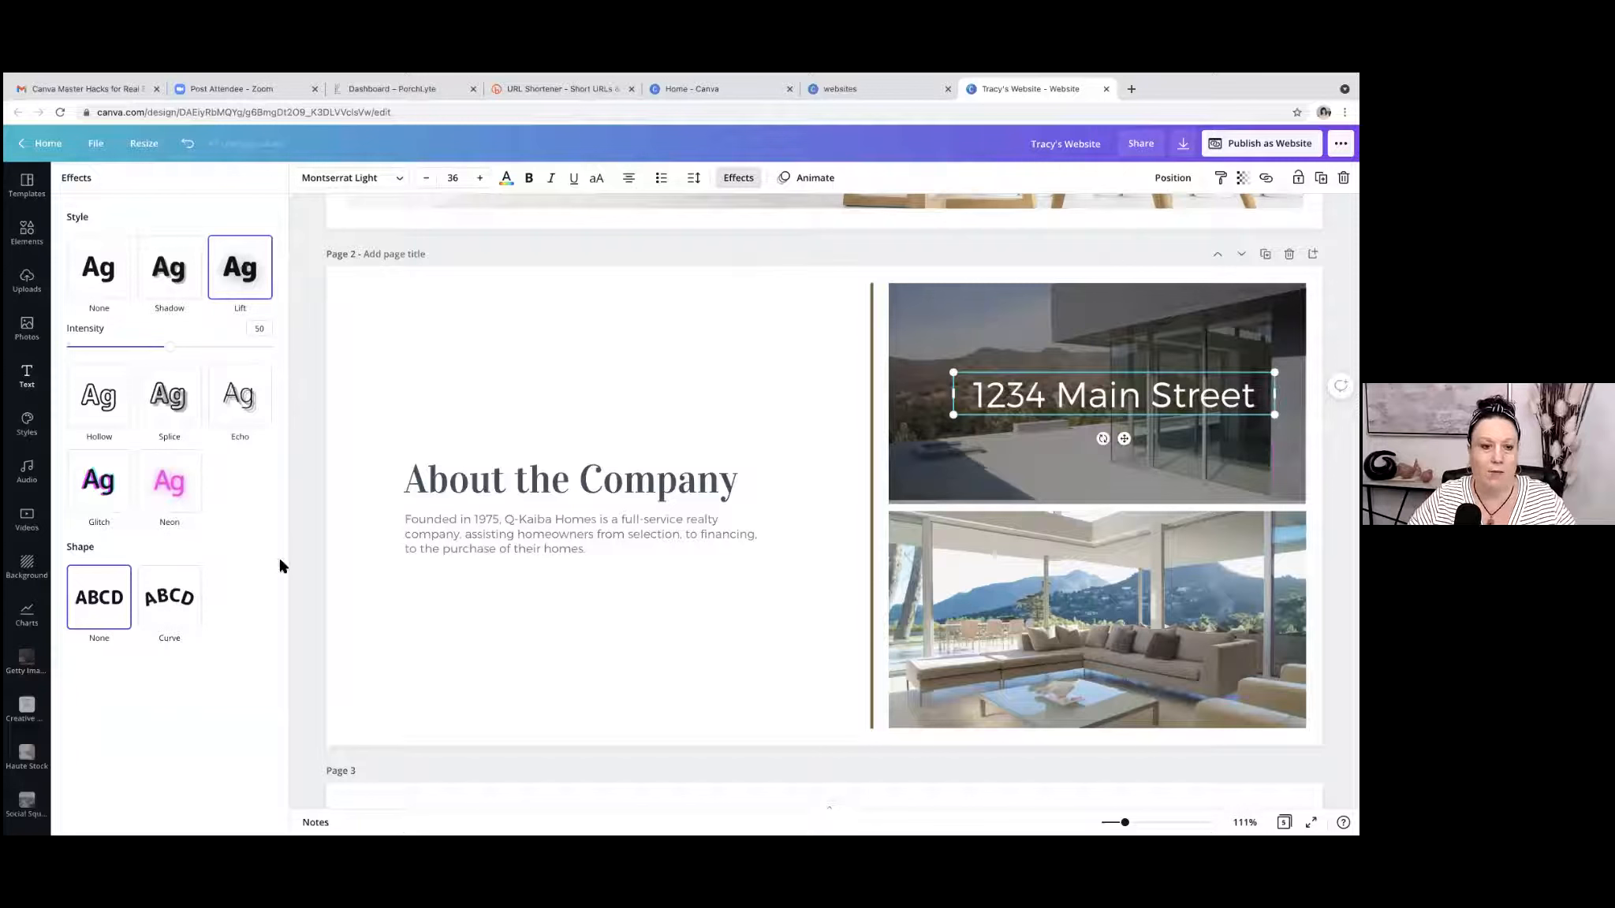
Curve the street address text to 40 and shrink it to font size 22.9 on the left side of the darkened photo.
left_click(173, 606)
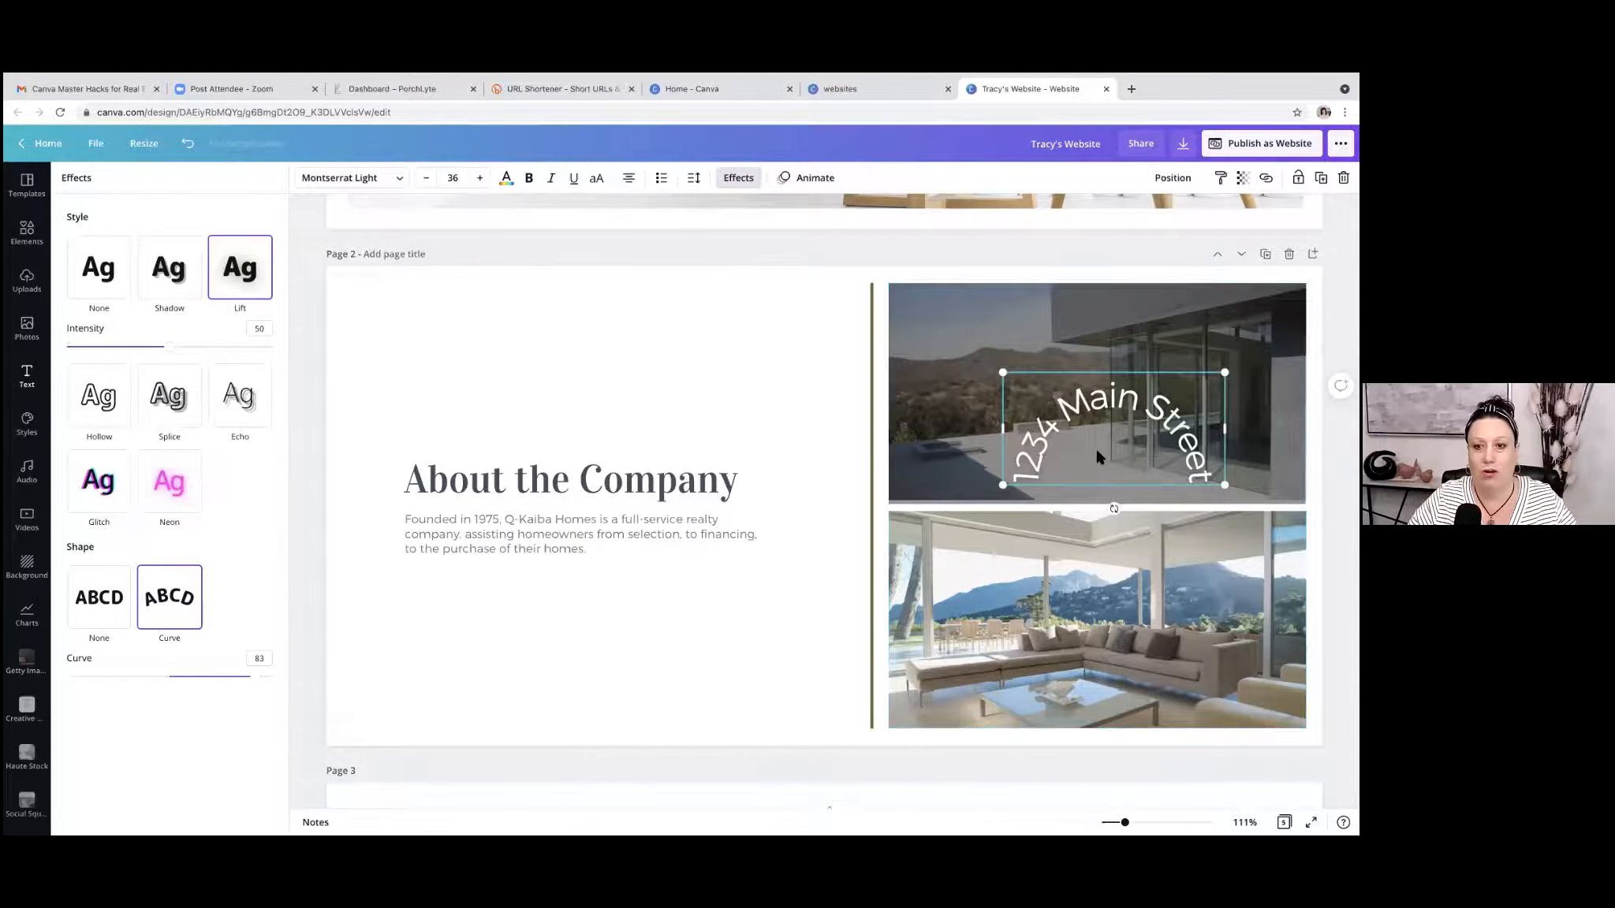
left_click_drag(1106, 424, 1103, 352)
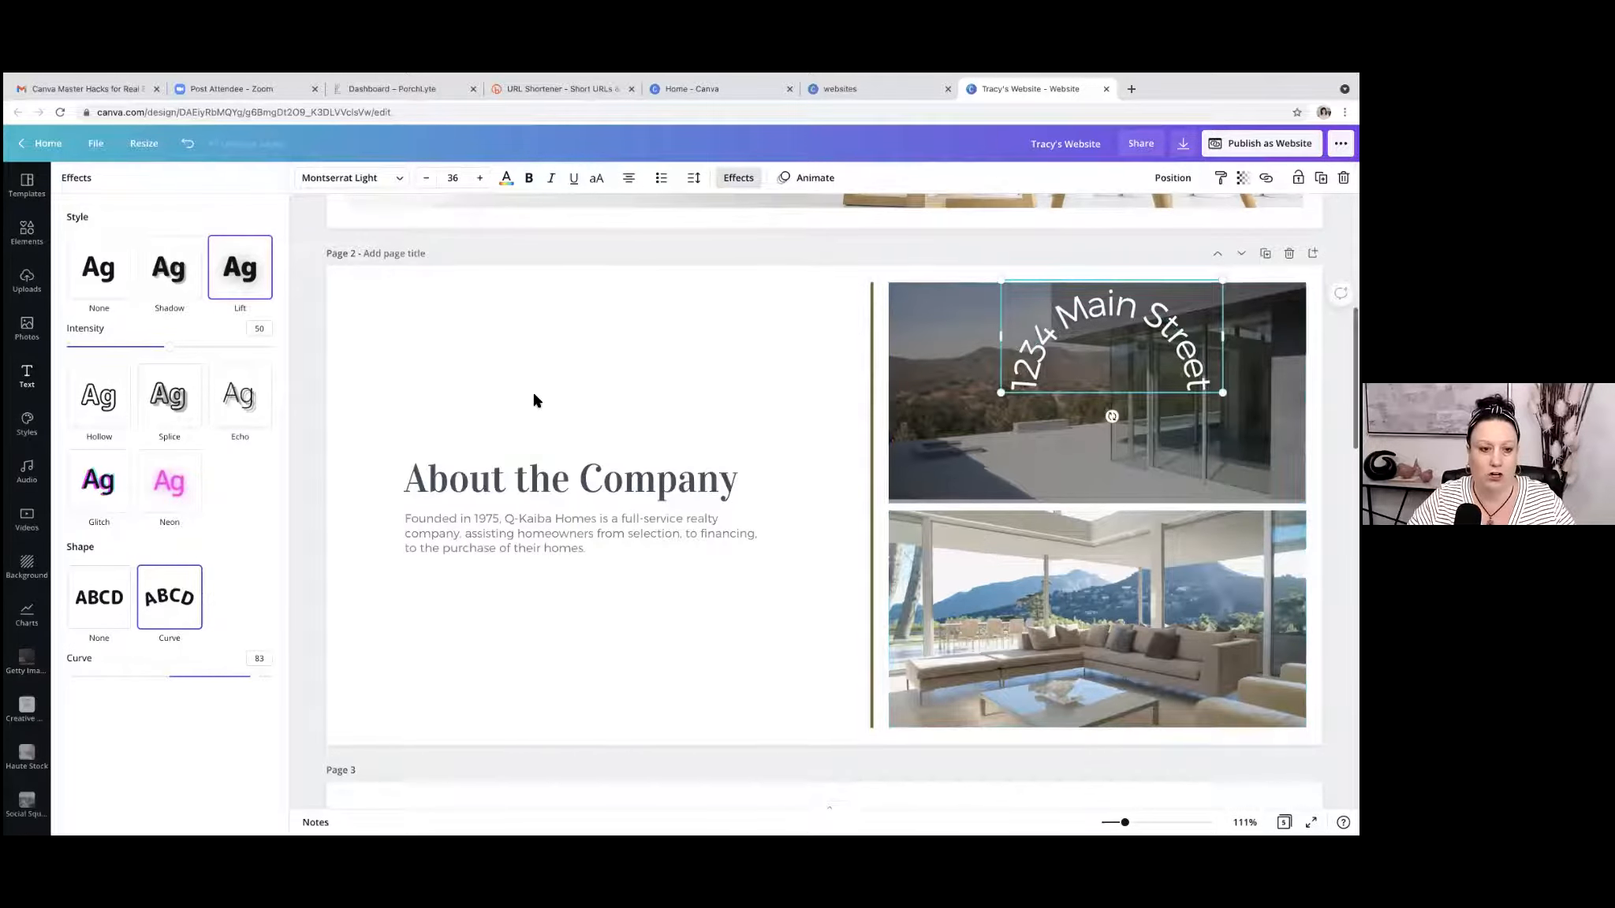
left_click_drag(258, 683, 211, 678)
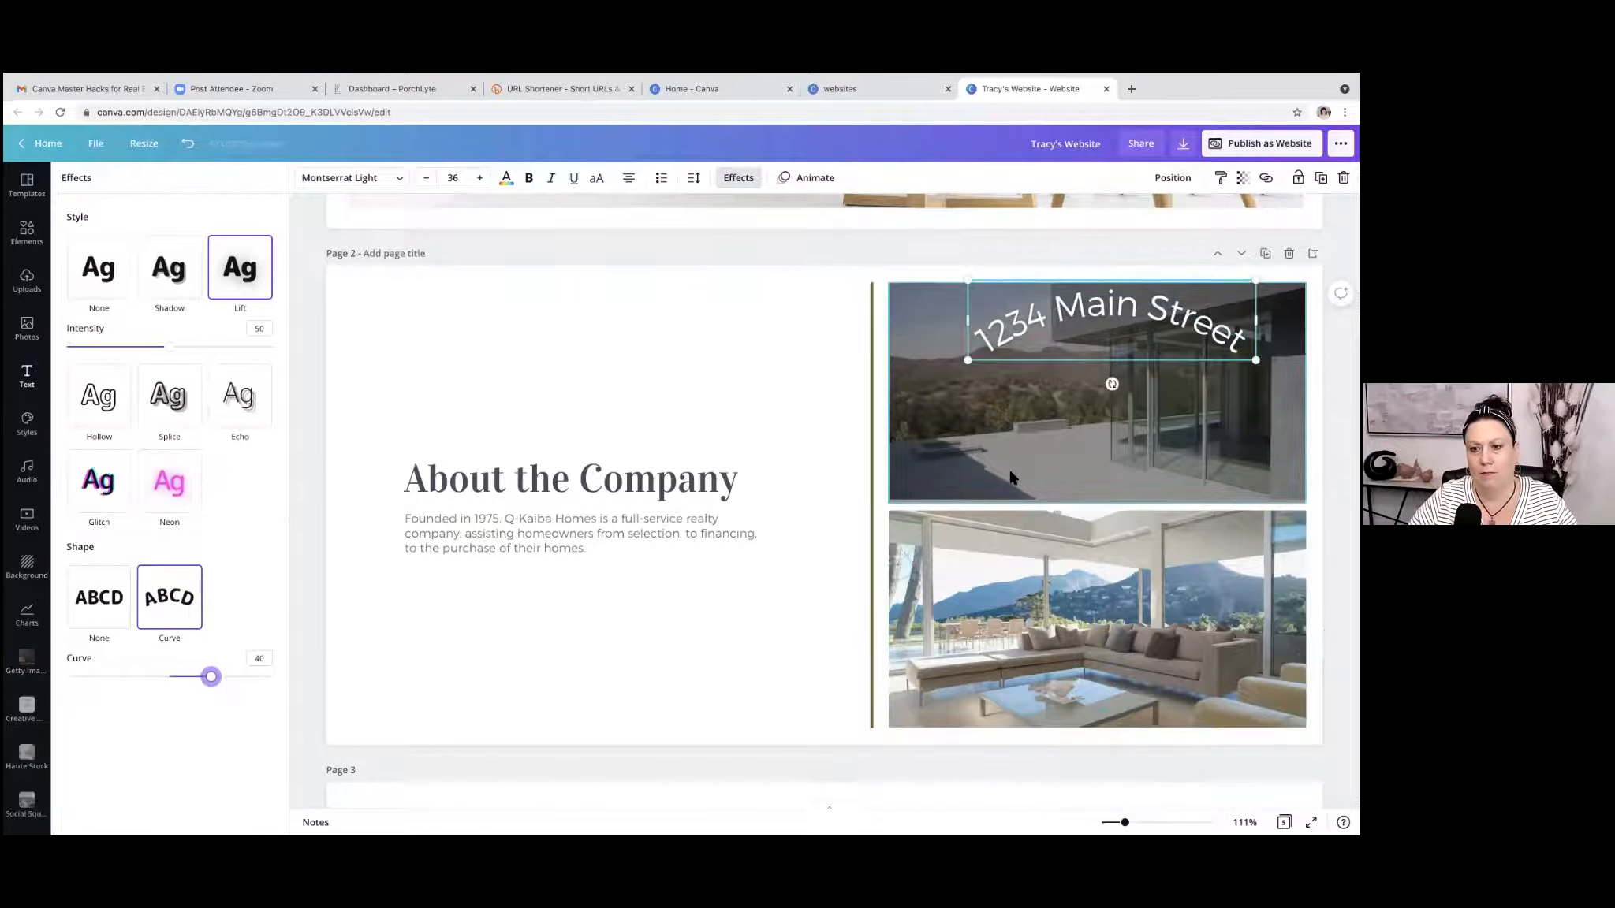
left_click_drag(1255, 281, 1151, 309)
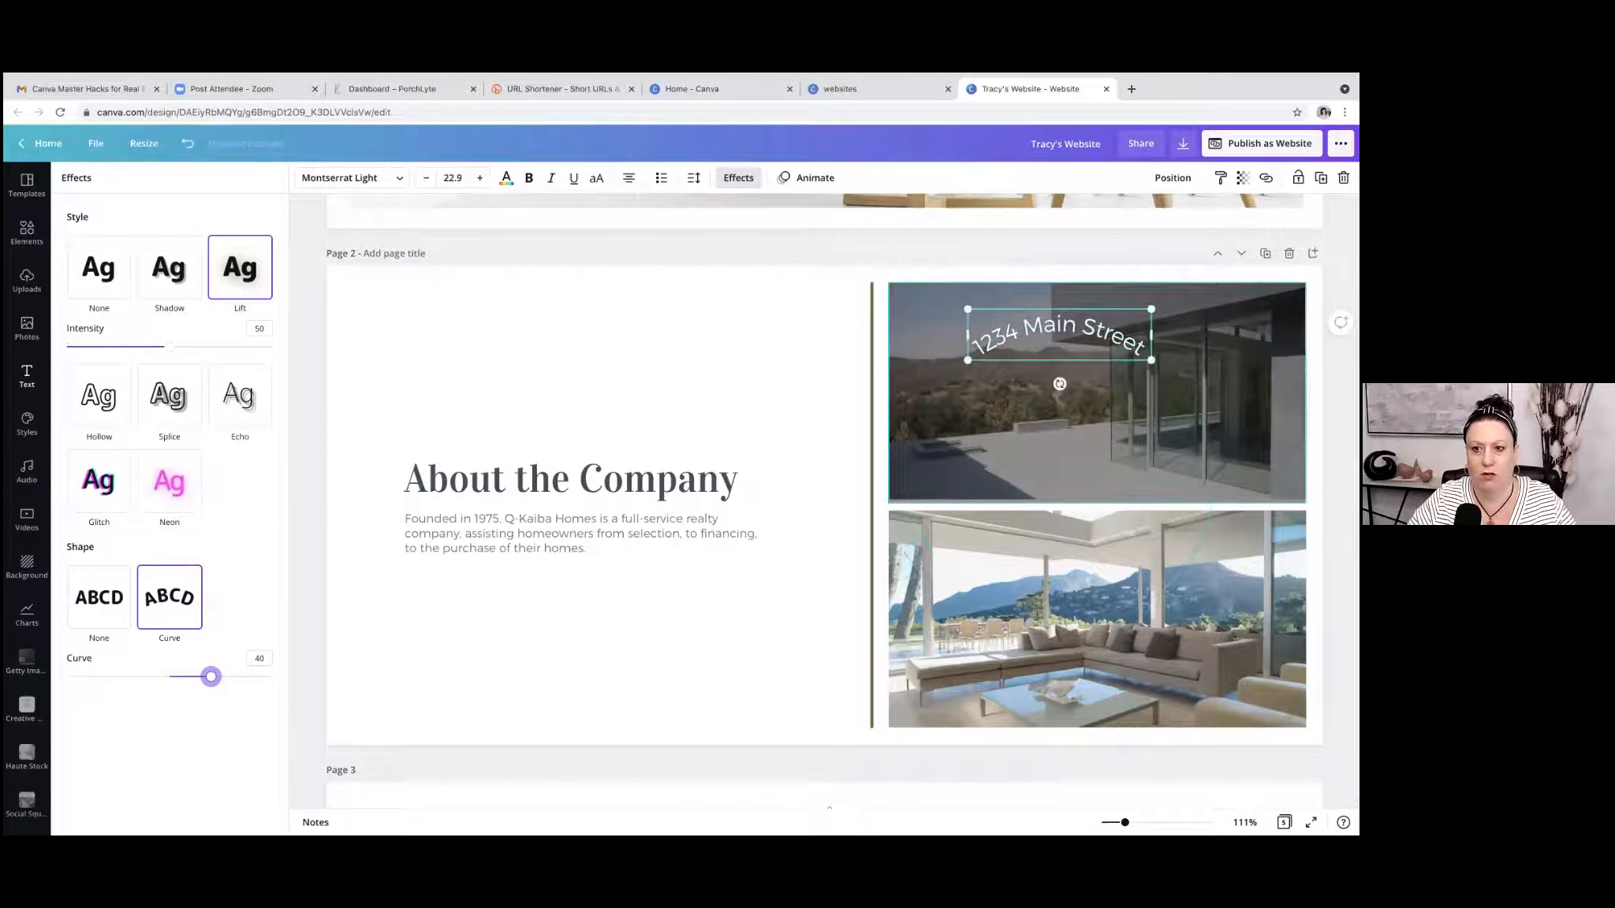
left_click_drag(1032, 342, 963, 393)
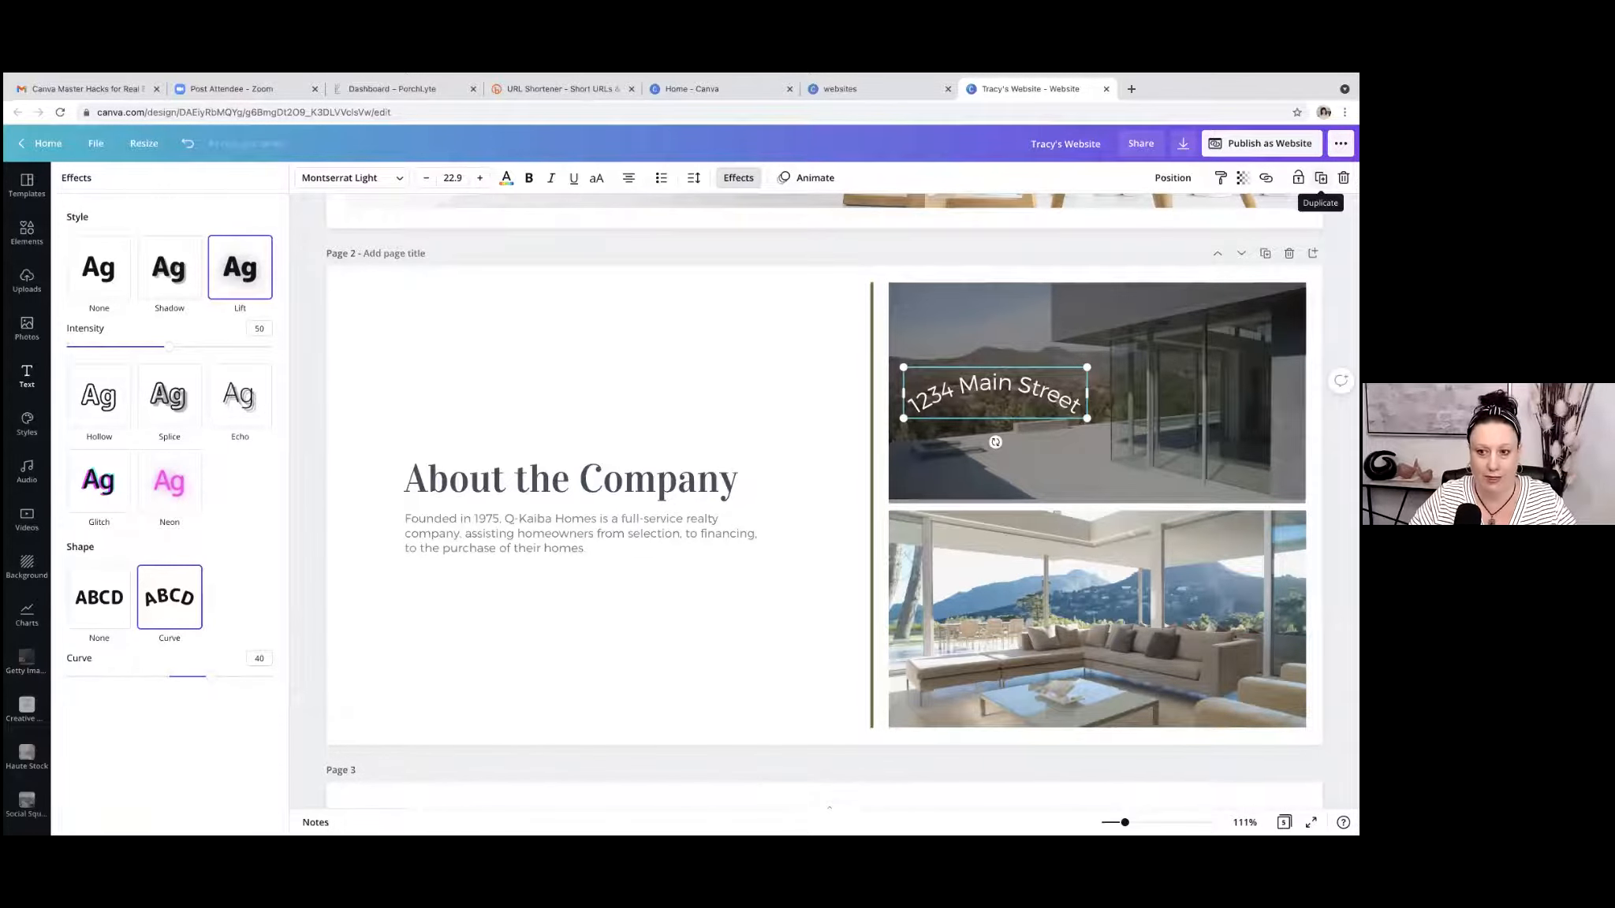
Duplicate the curved street address, set the copy's curve to -40 and place it at the end of the original to form a wave.
left_click(1320, 178)
left_click_drag(943, 414, 1114, 425)
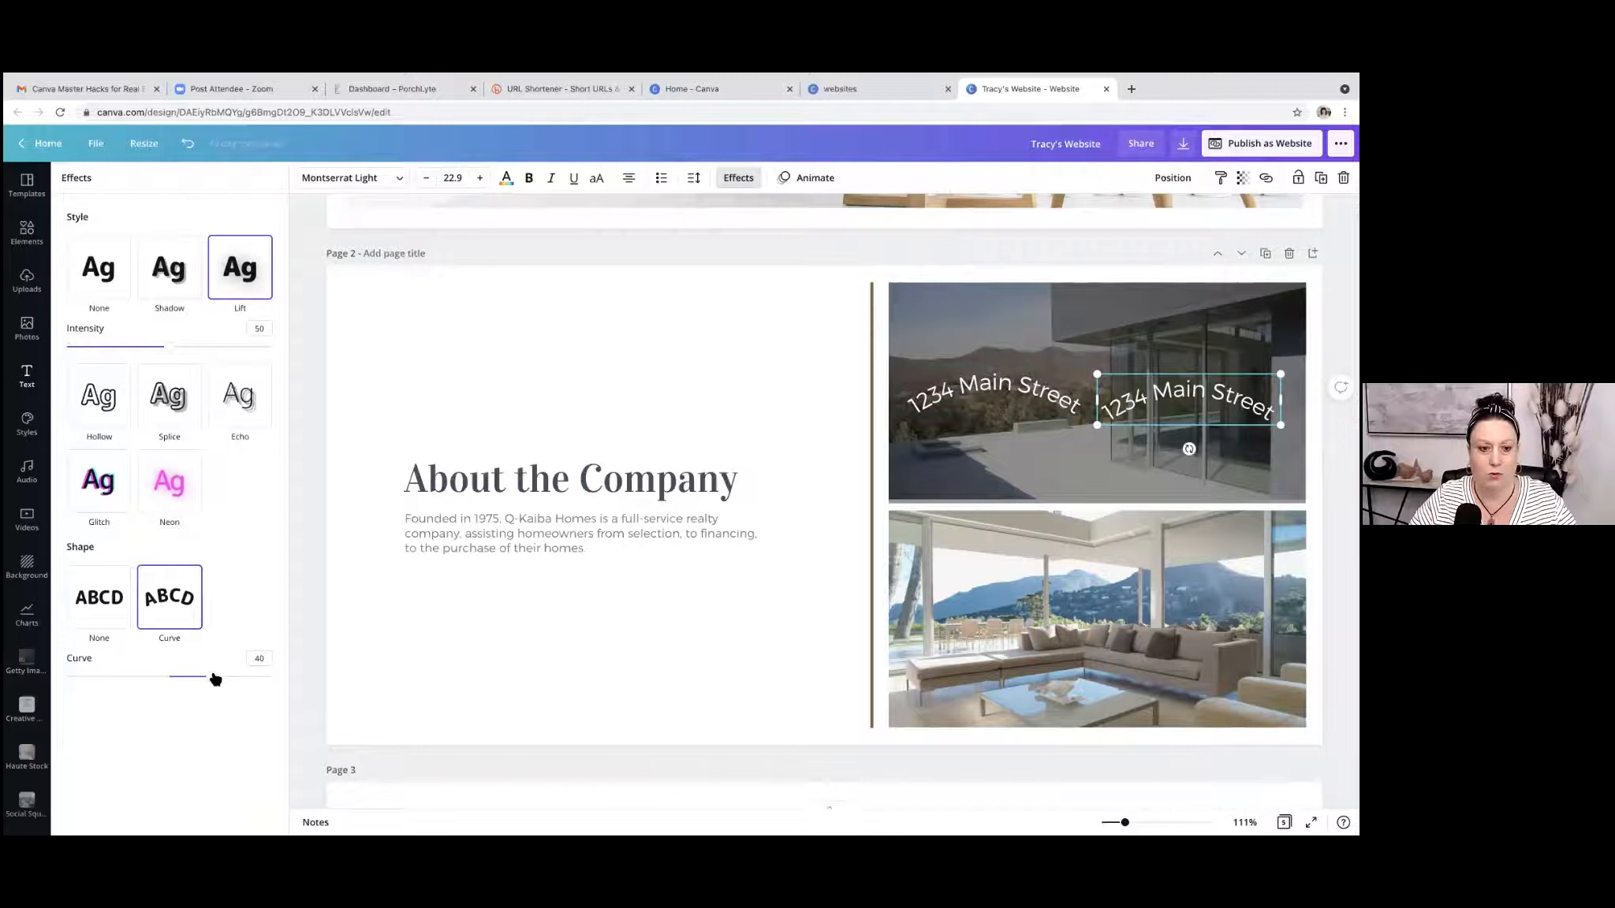
left_click_drag(213, 677, 129, 679)
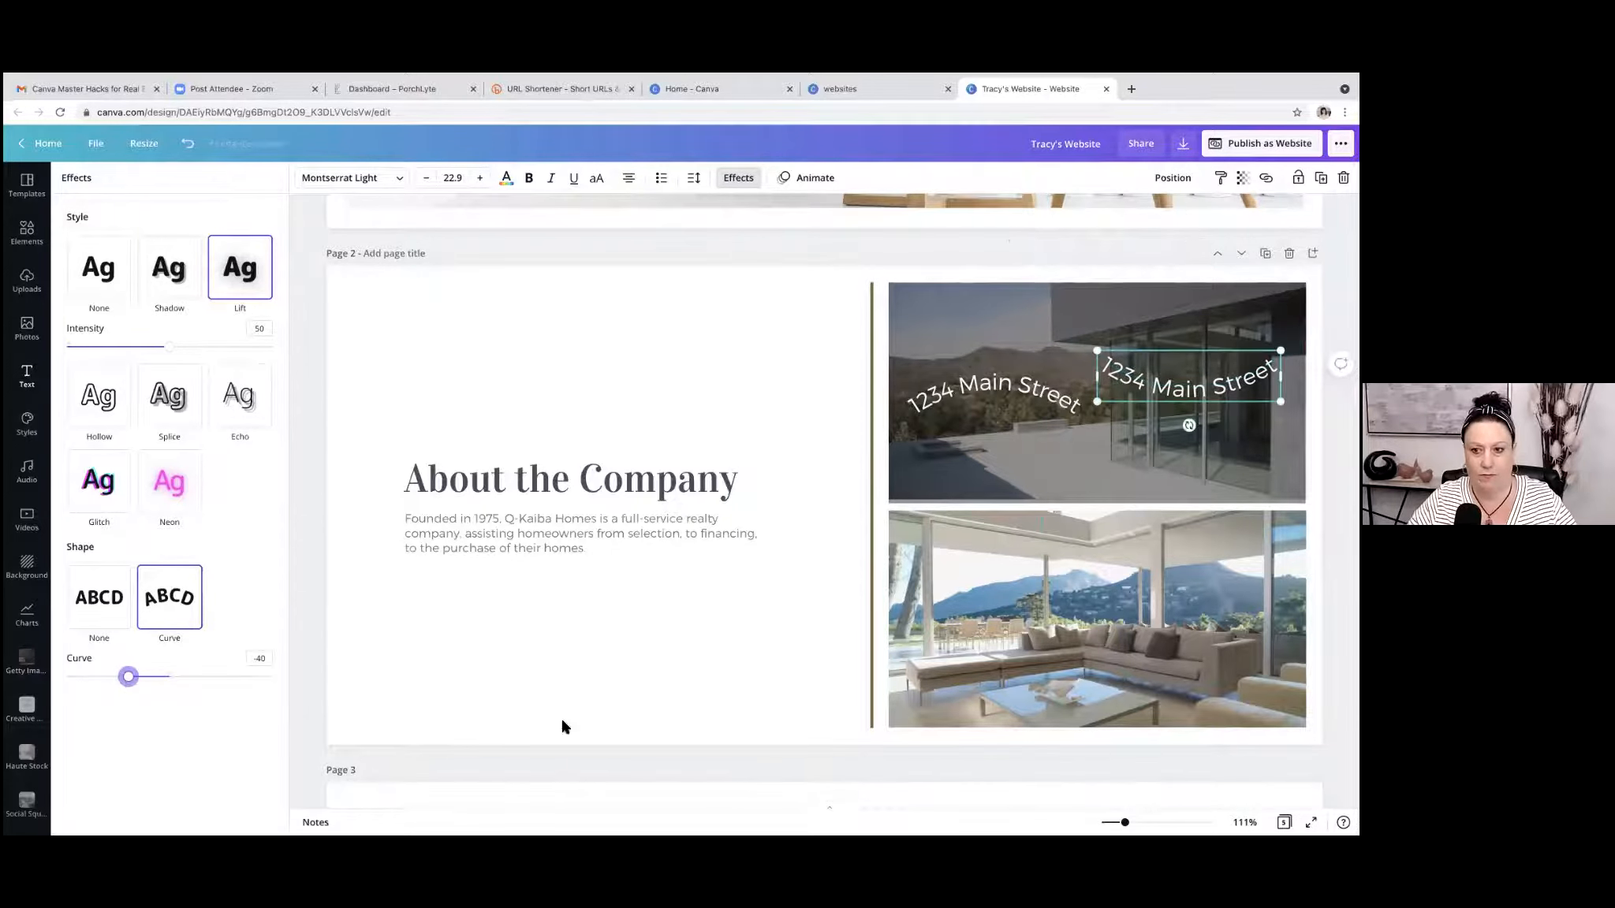
left_click_drag(1189, 381, 1167, 430)
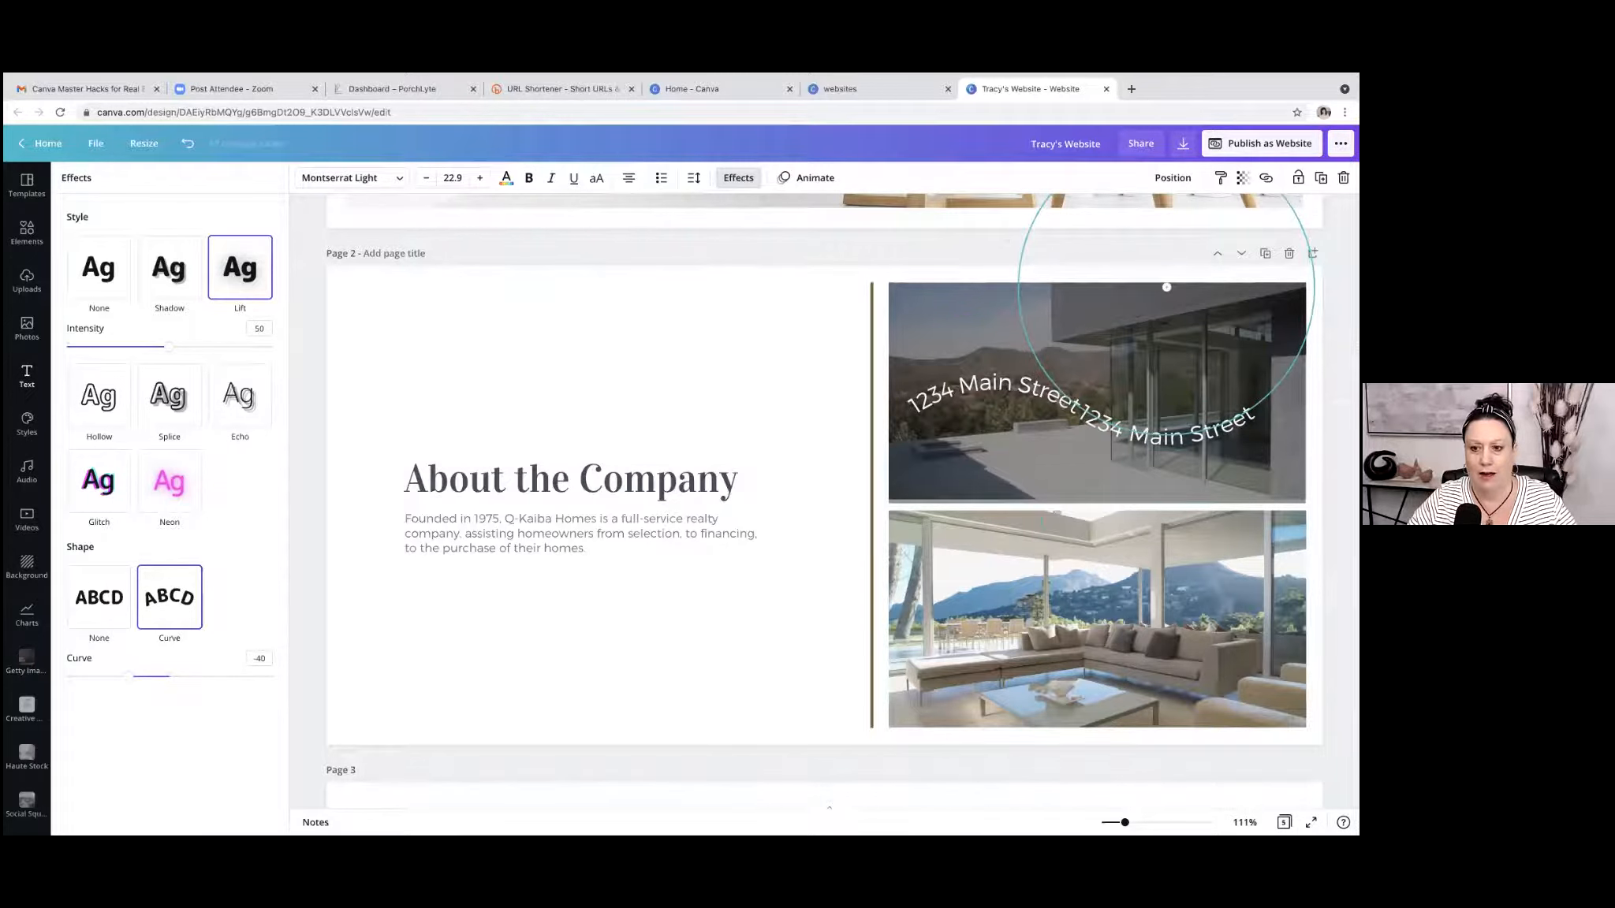
left_click(876, 241)
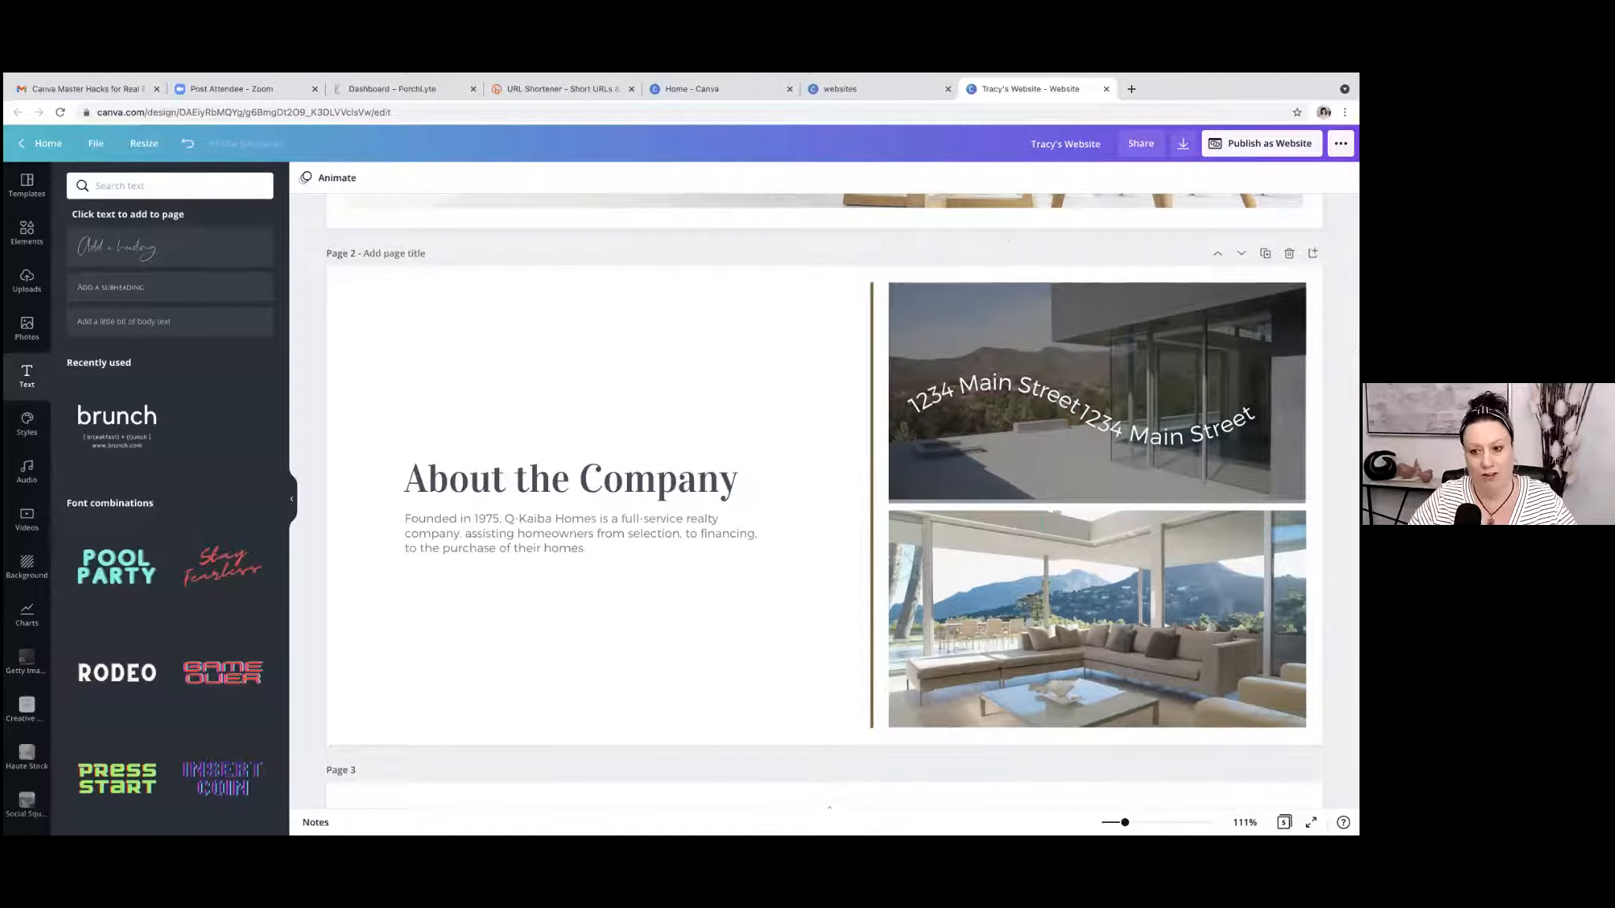
Group the two curved street address texts and move the group to the upper part of the darkened photo.
left_click(1167, 432)
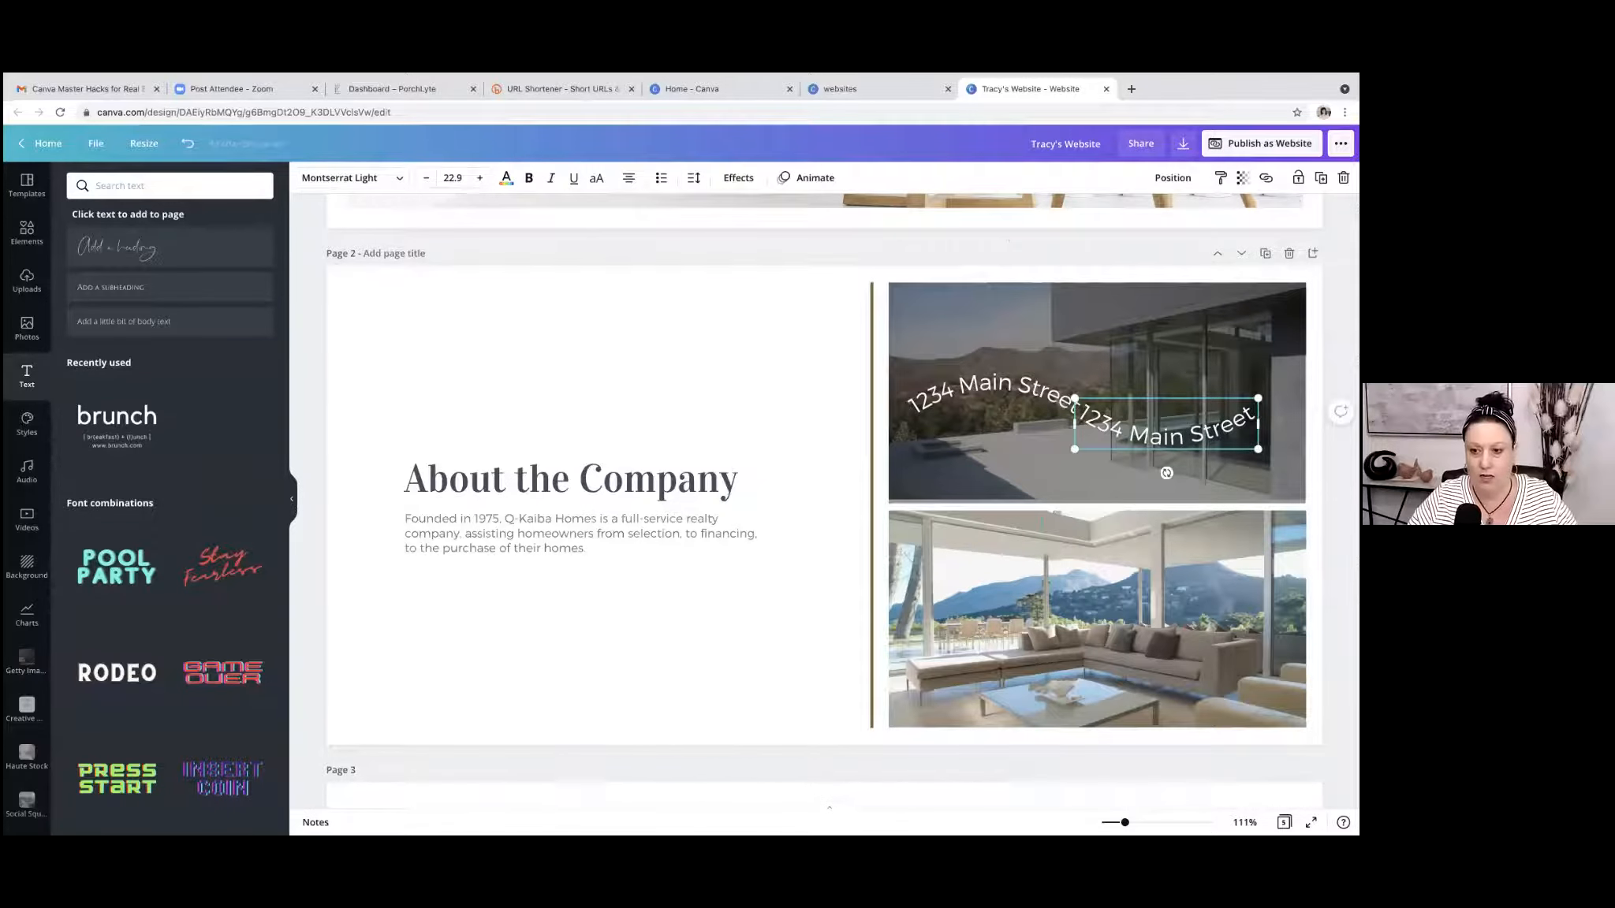
left_click(1027, 400, "shift")
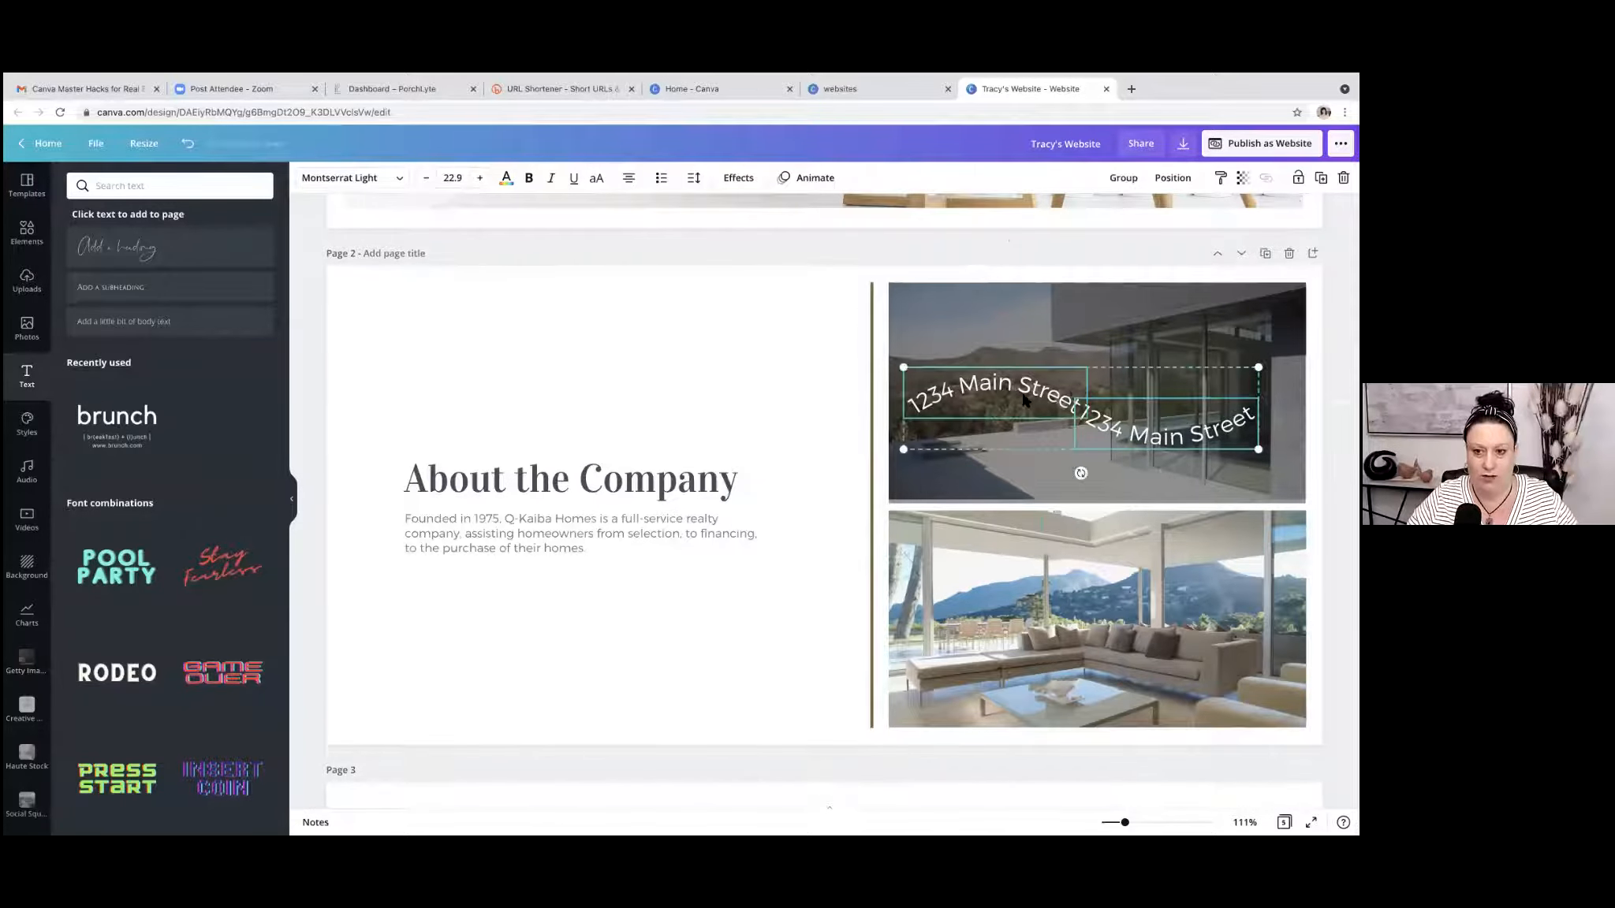
left_click(1117, 183)
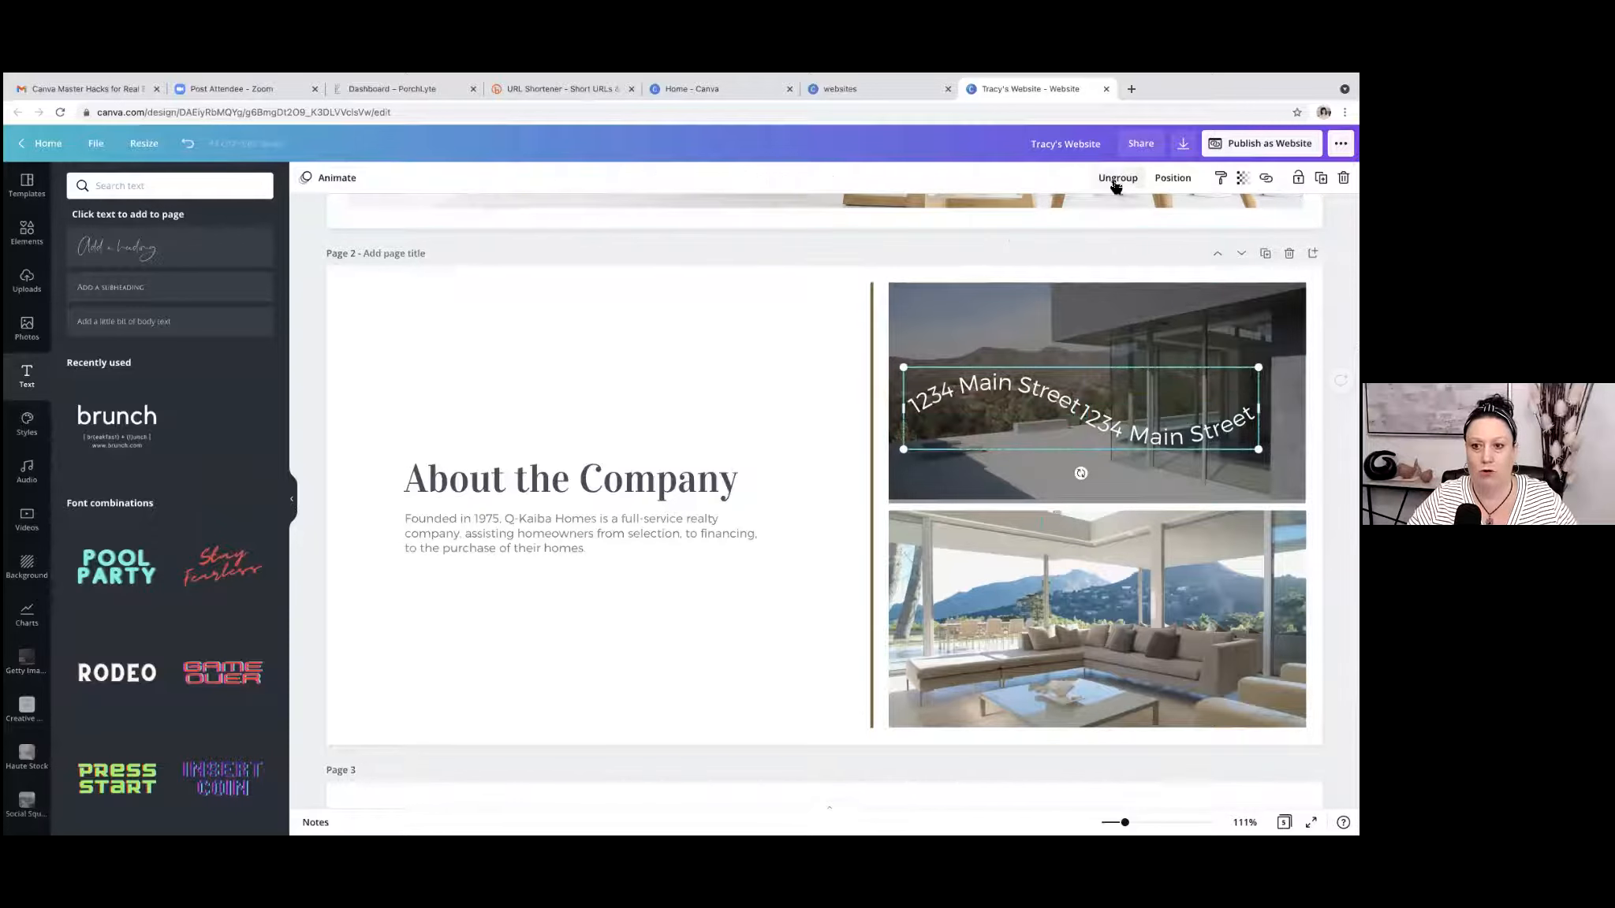
left_click_drag(1070, 430, 1064, 354)
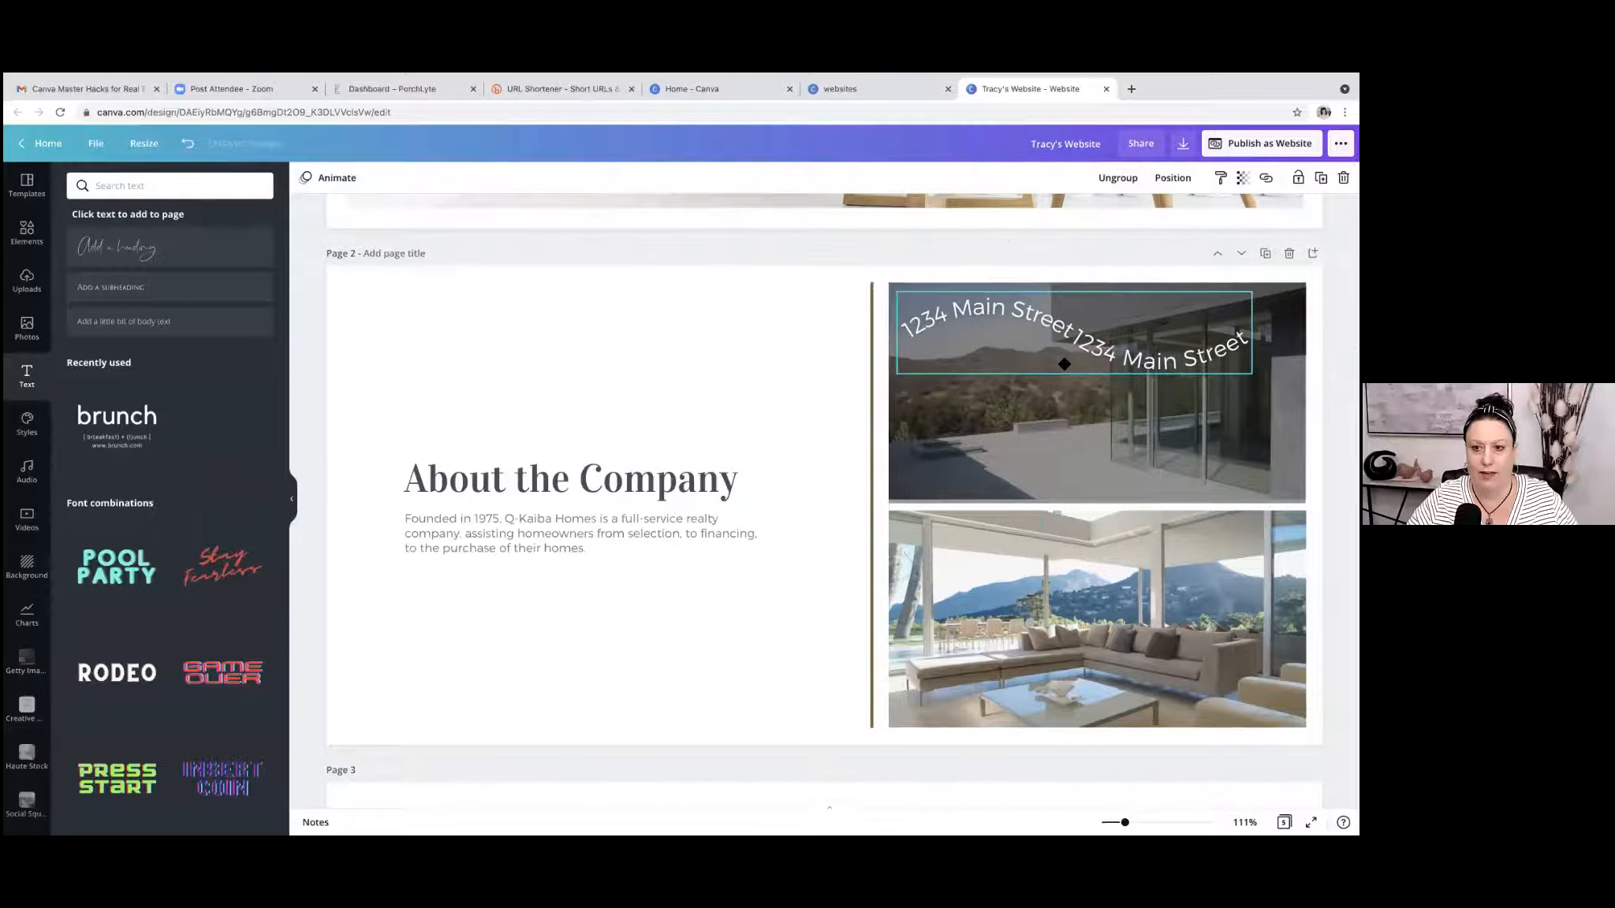
Duplicate the curved address group and line both groups up end to end as one wave across the upper part of page 2.
key("super+d")
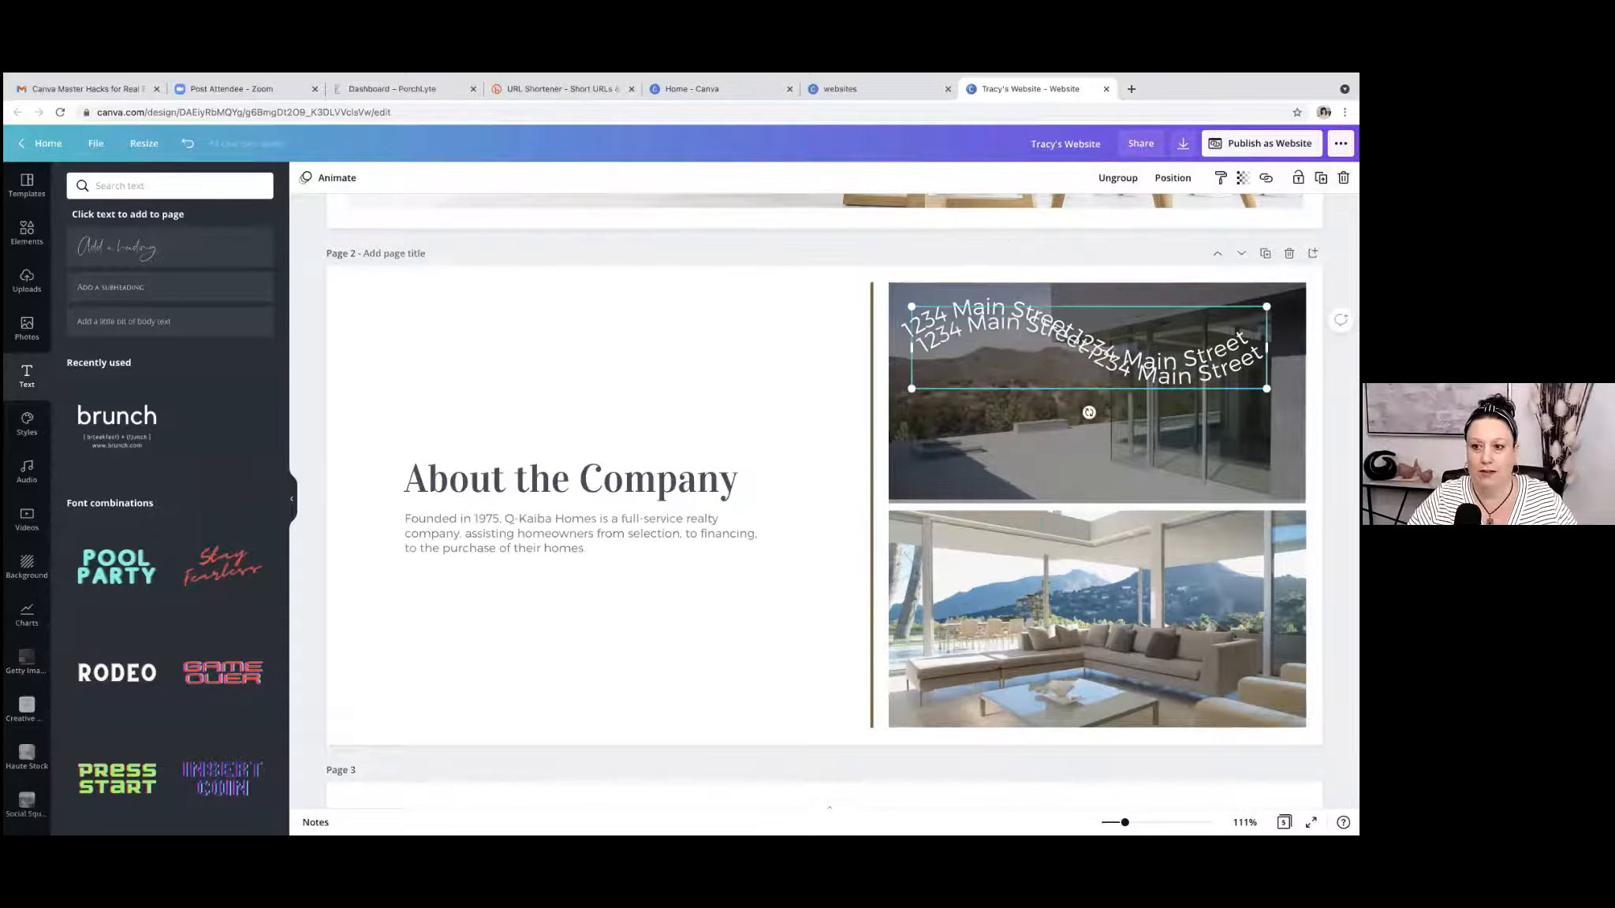
left_click_drag(1128, 363, 1122, 449)
left_click(1066, 332)
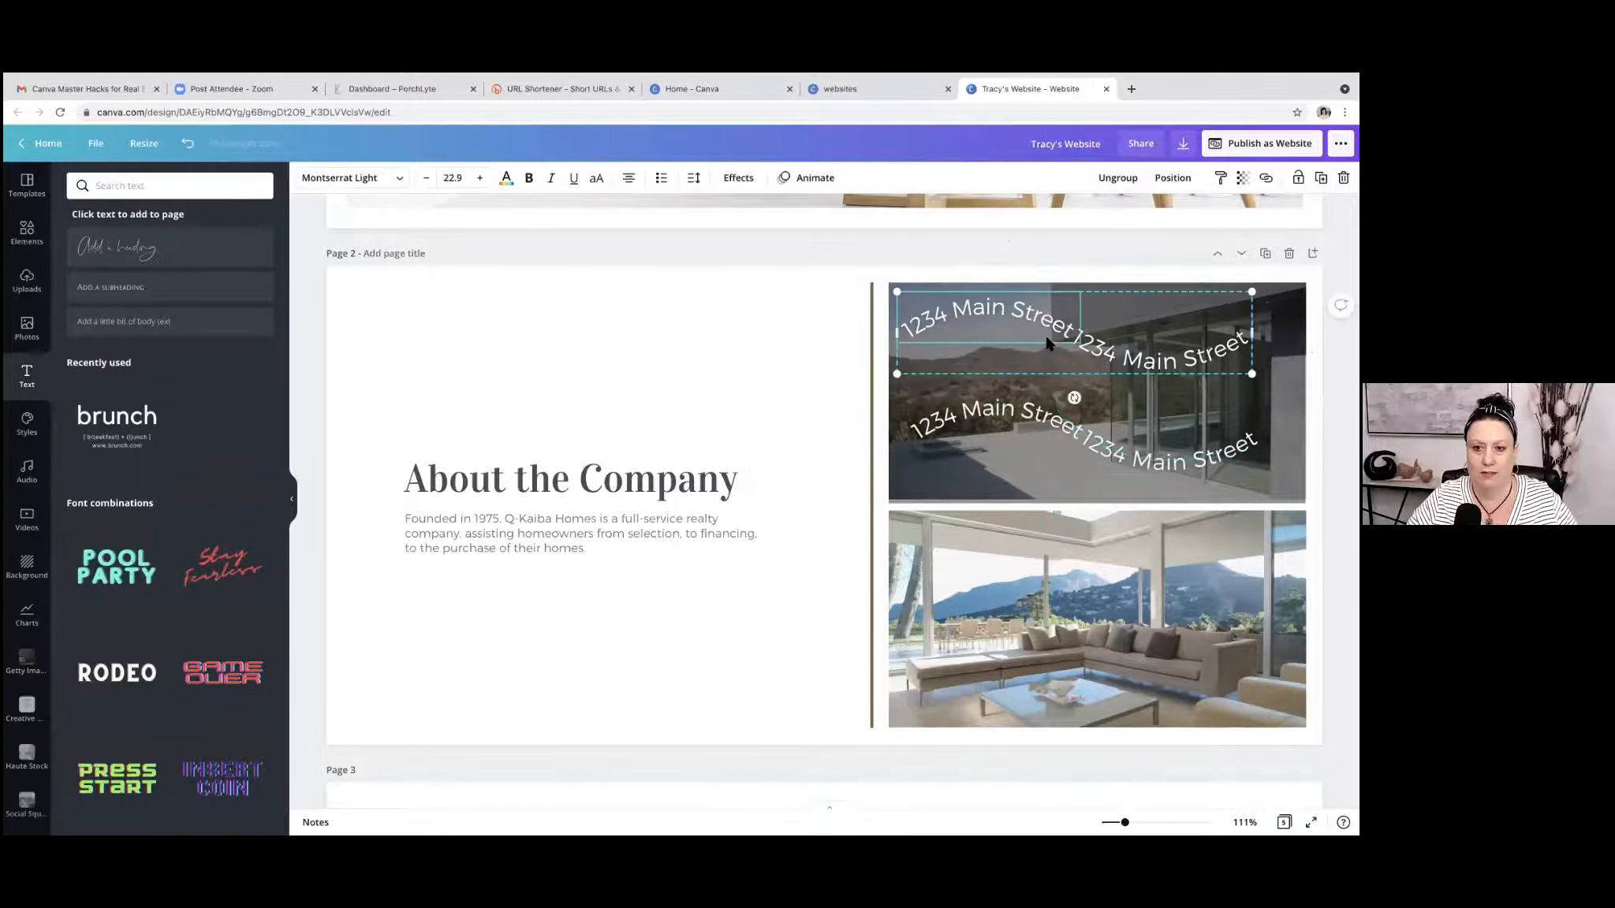
left_click_drag(1143, 371, 822, 366)
left_click_drag(1159, 463, 1160, 374)
key("Escape")
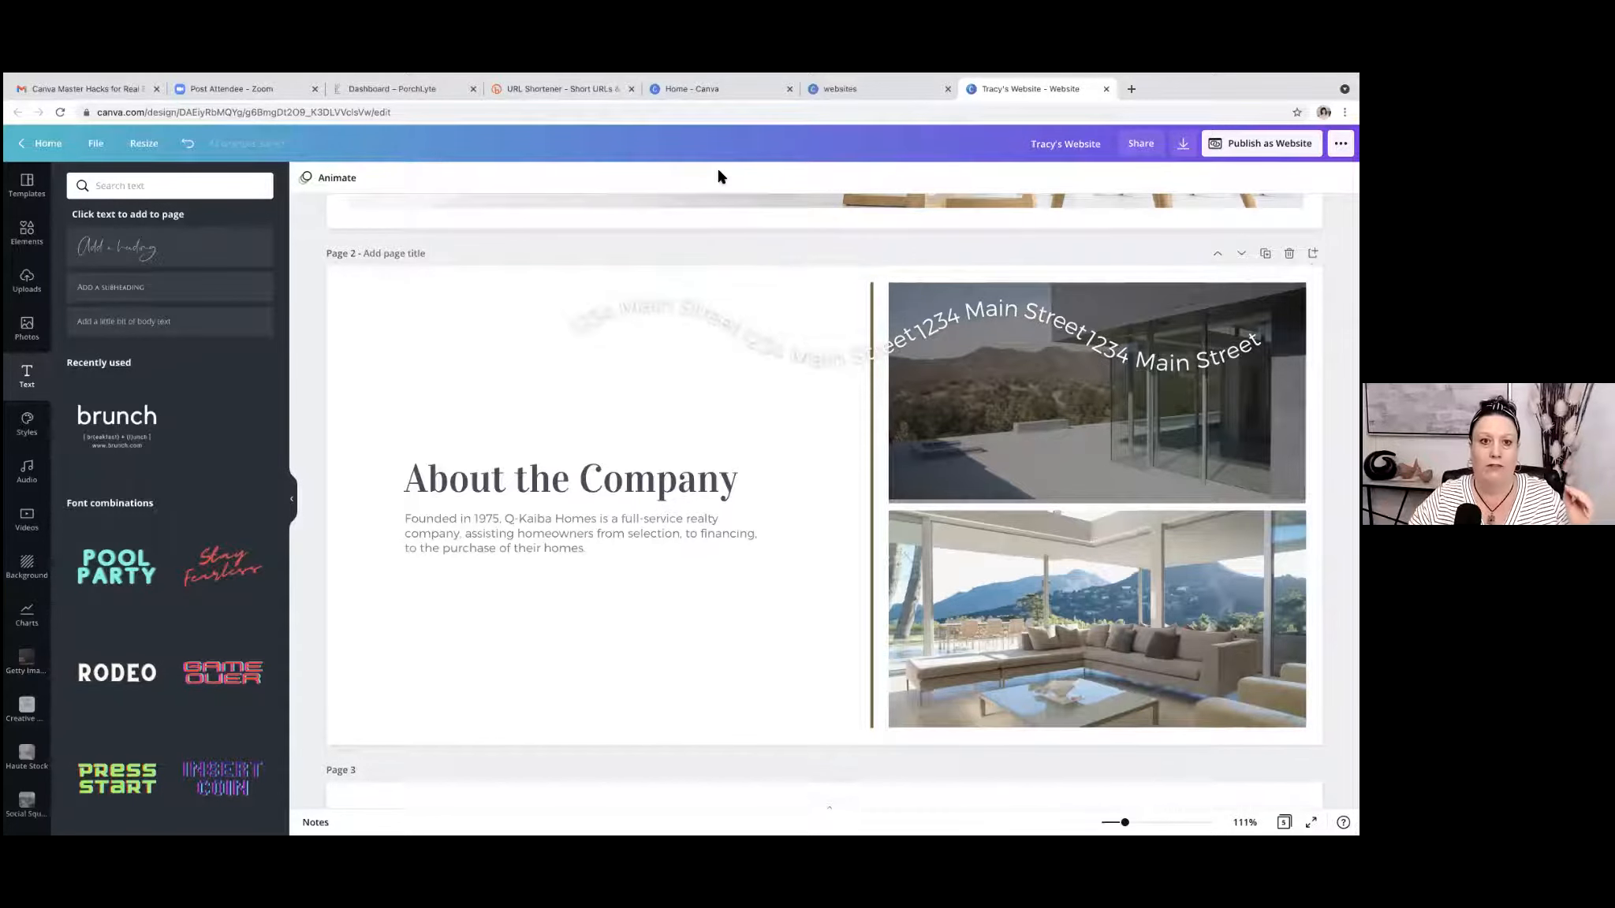
Switch to the Bitly URL shortener page to view it, and return to the Canva website design.
left_click(585, 90)
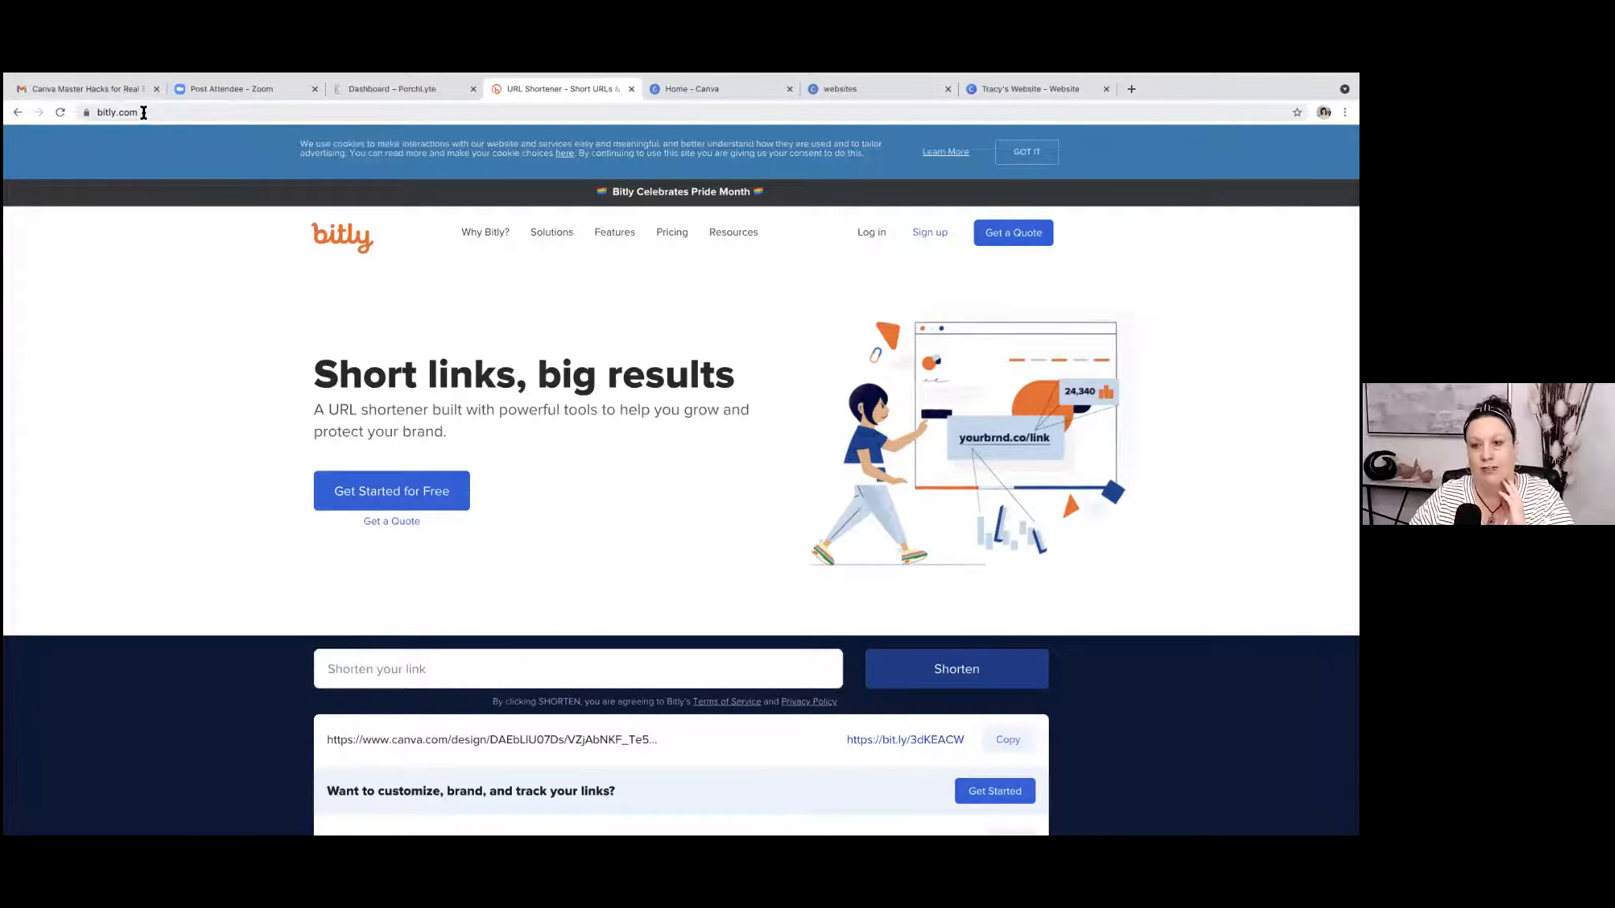
left_click(1057, 89)
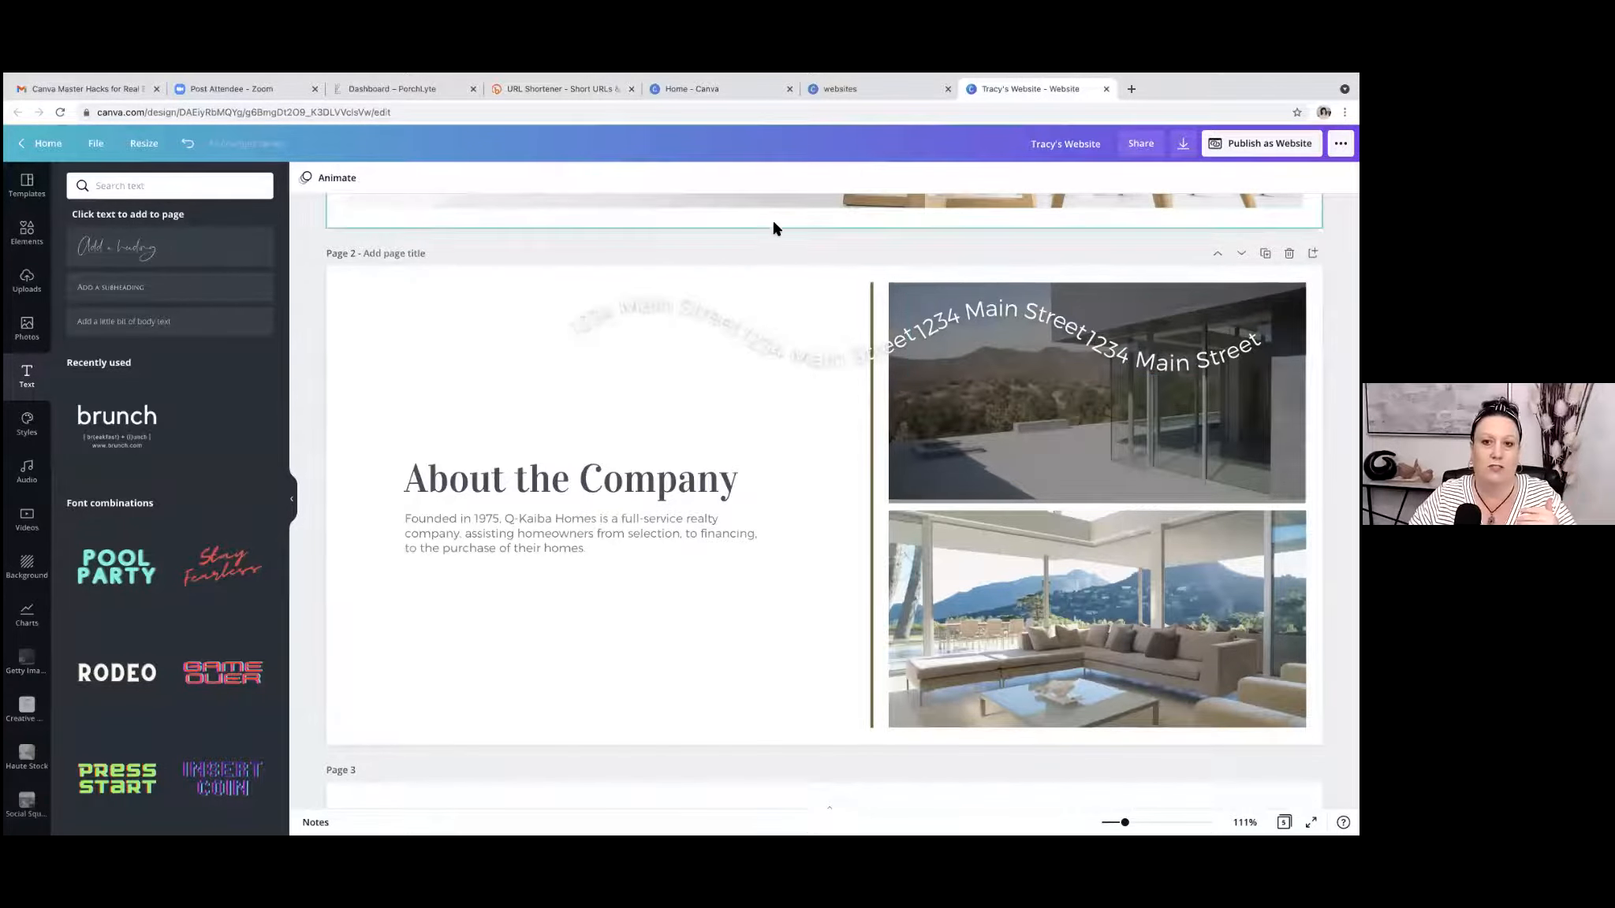
Open the website publishing options and set the web style to Classic navigation.
scroll(774, 246, "up", 1)
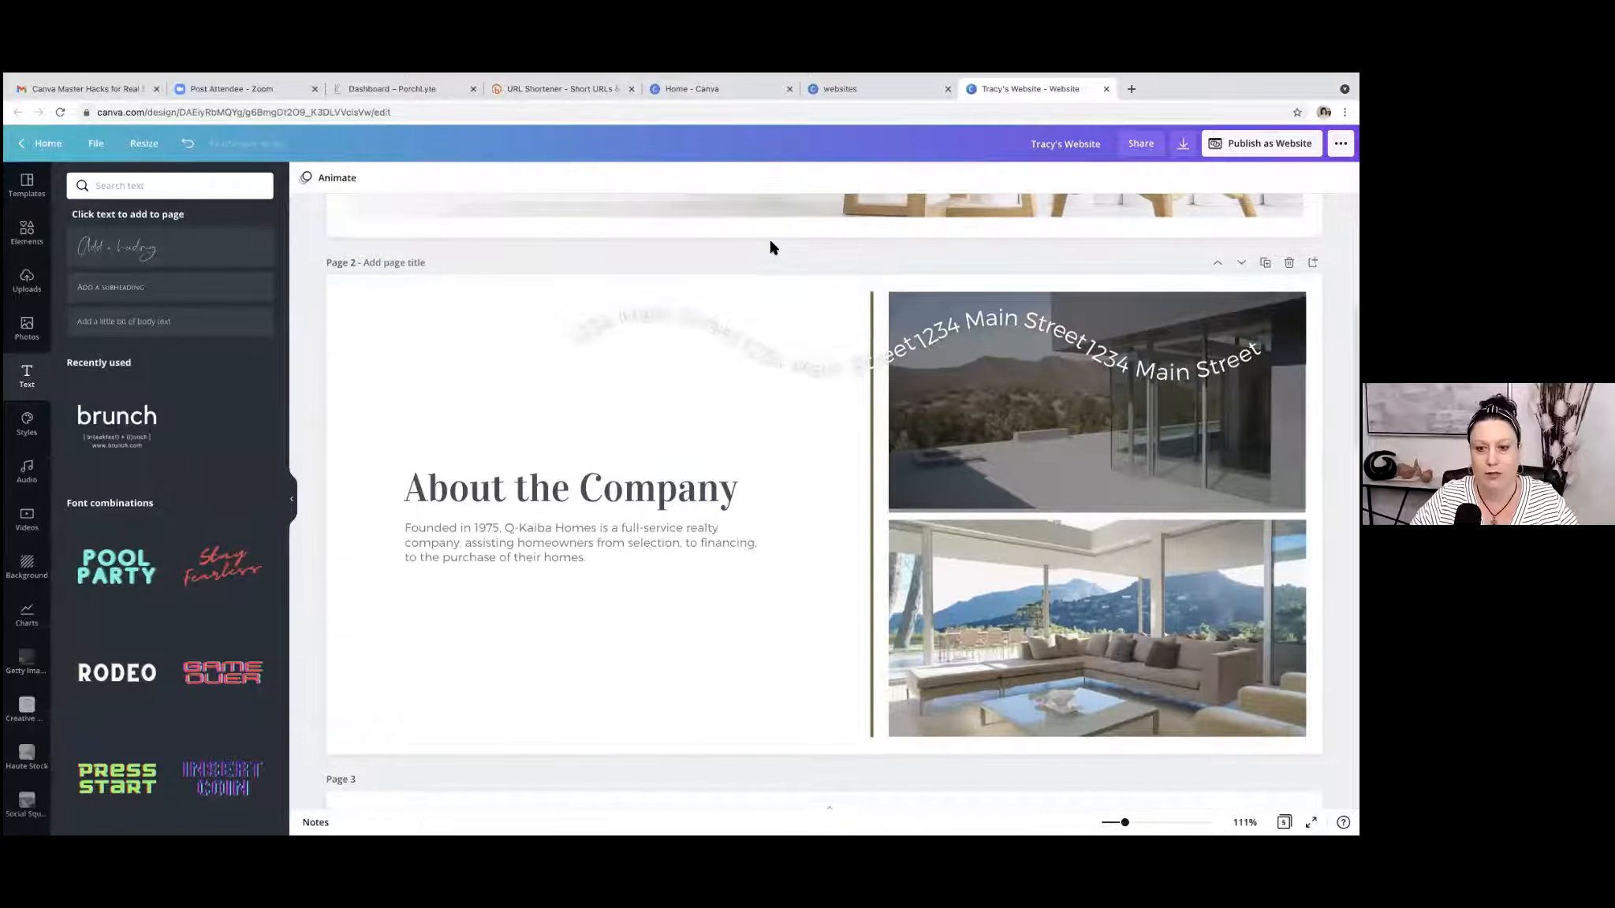
scroll(774, 247, "down", 4)
scroll(774, 247, "down", 8)
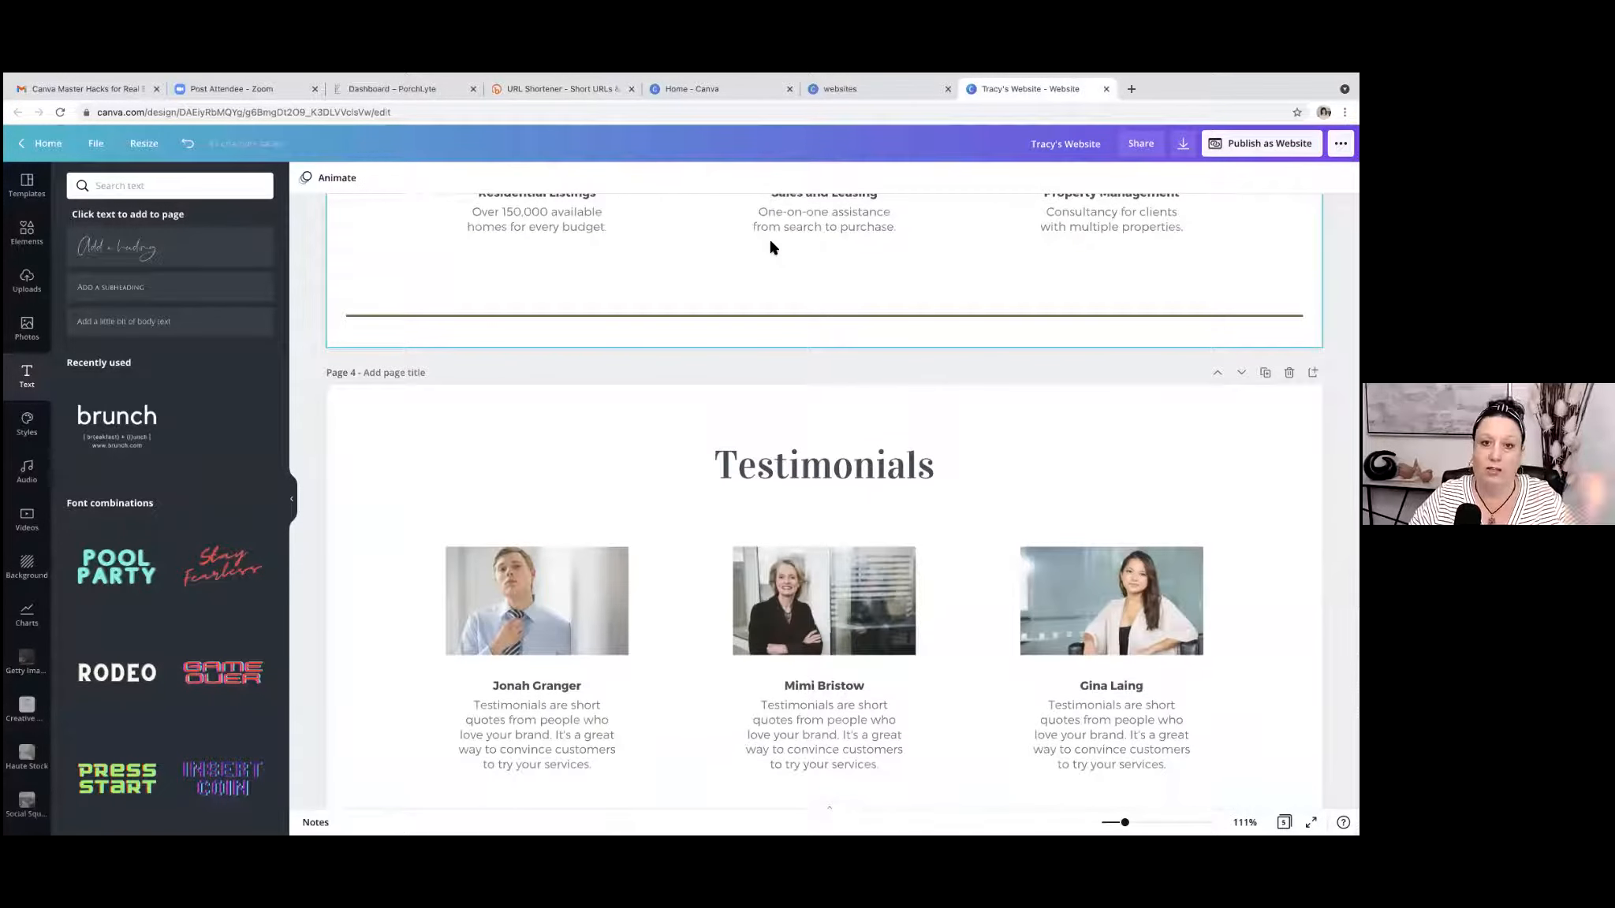
scroll(771, 248, "up", 15)
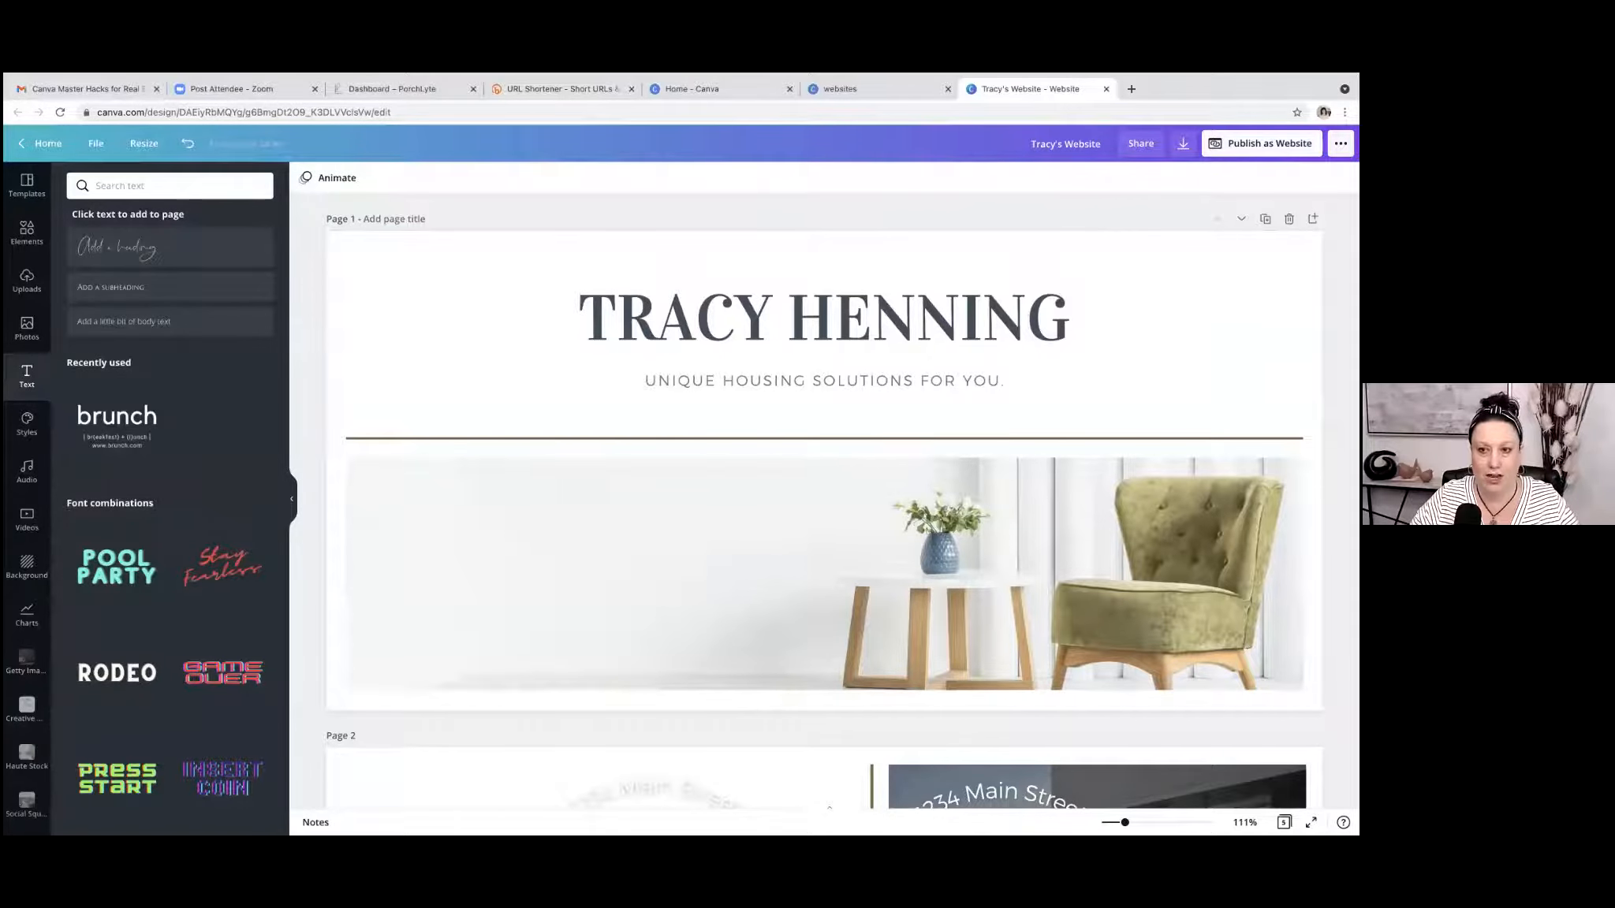
left_click(1261, 143)
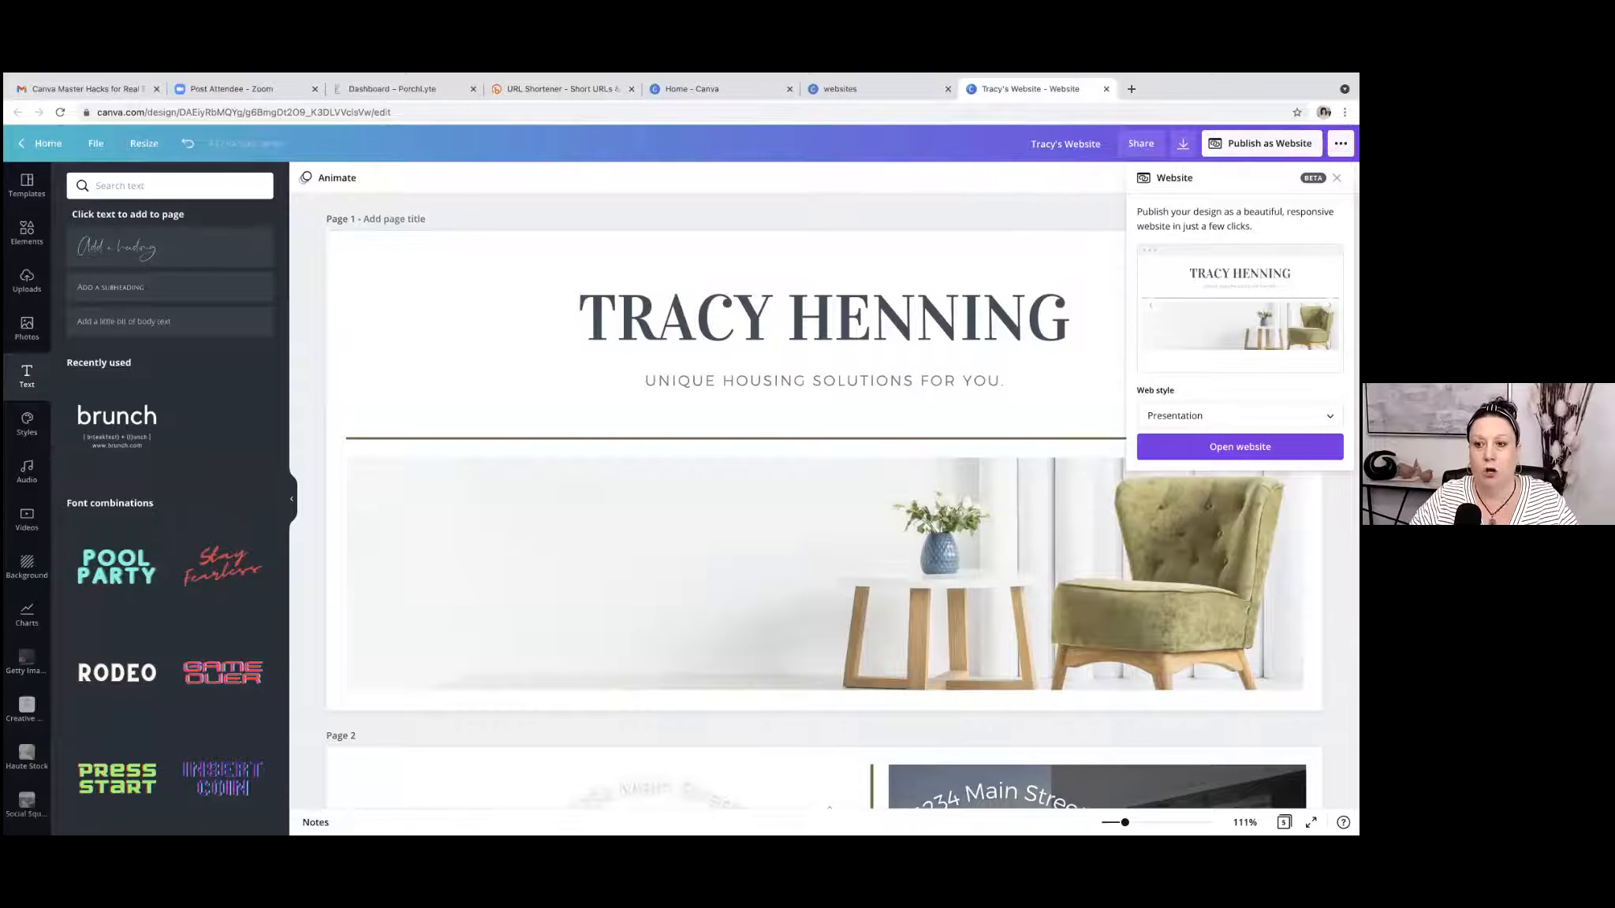
left_click(1240, 415)
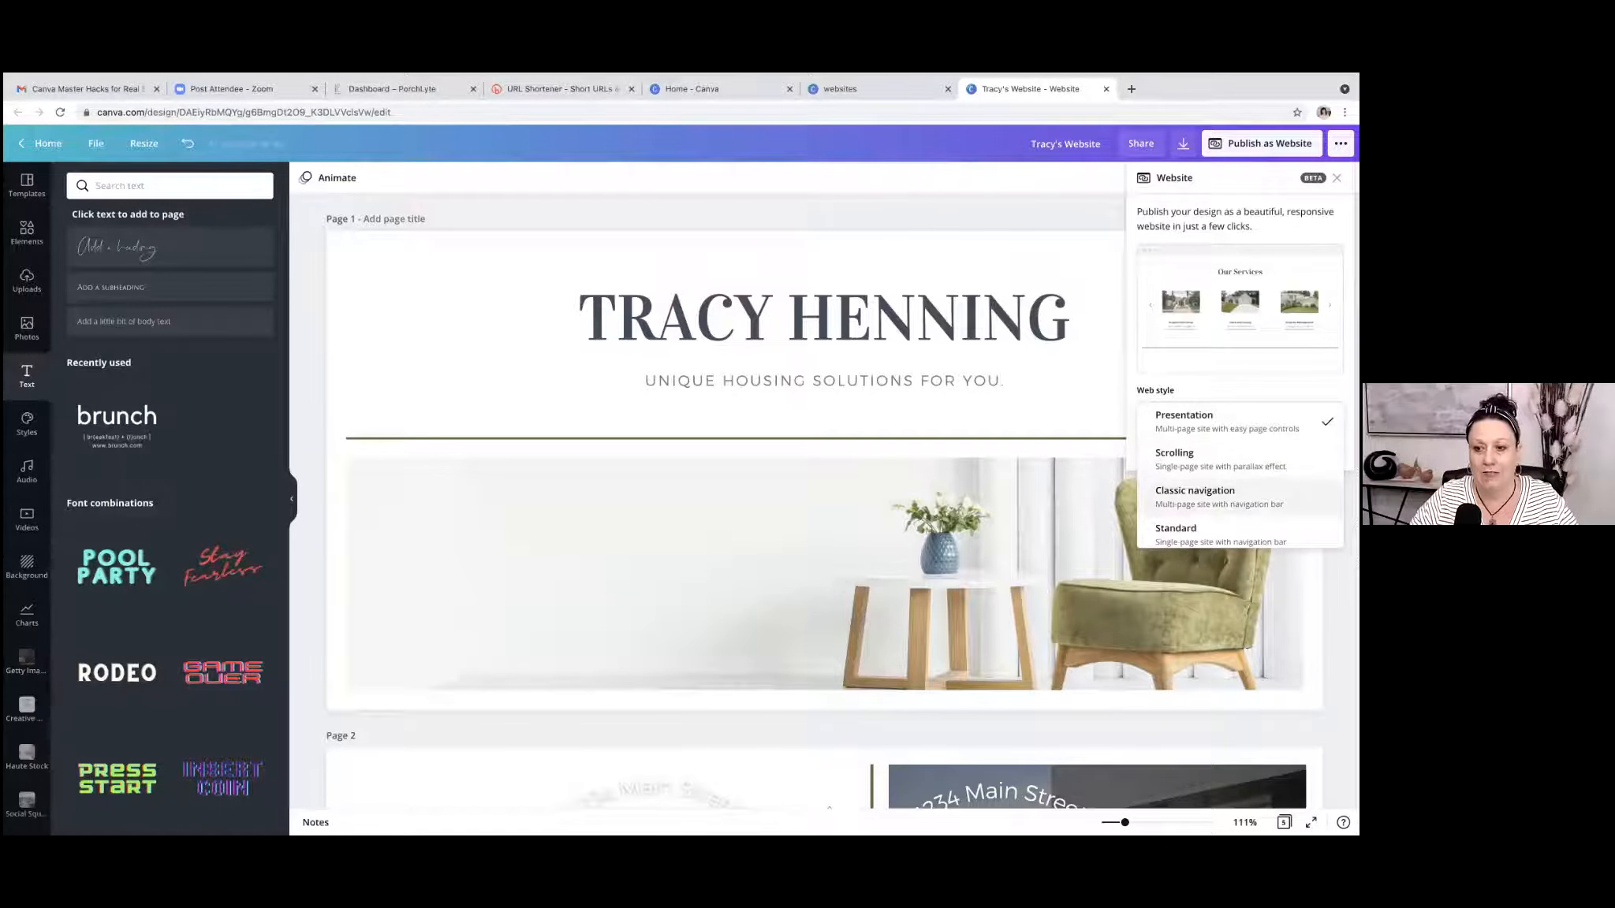
left_click(1207, 496)
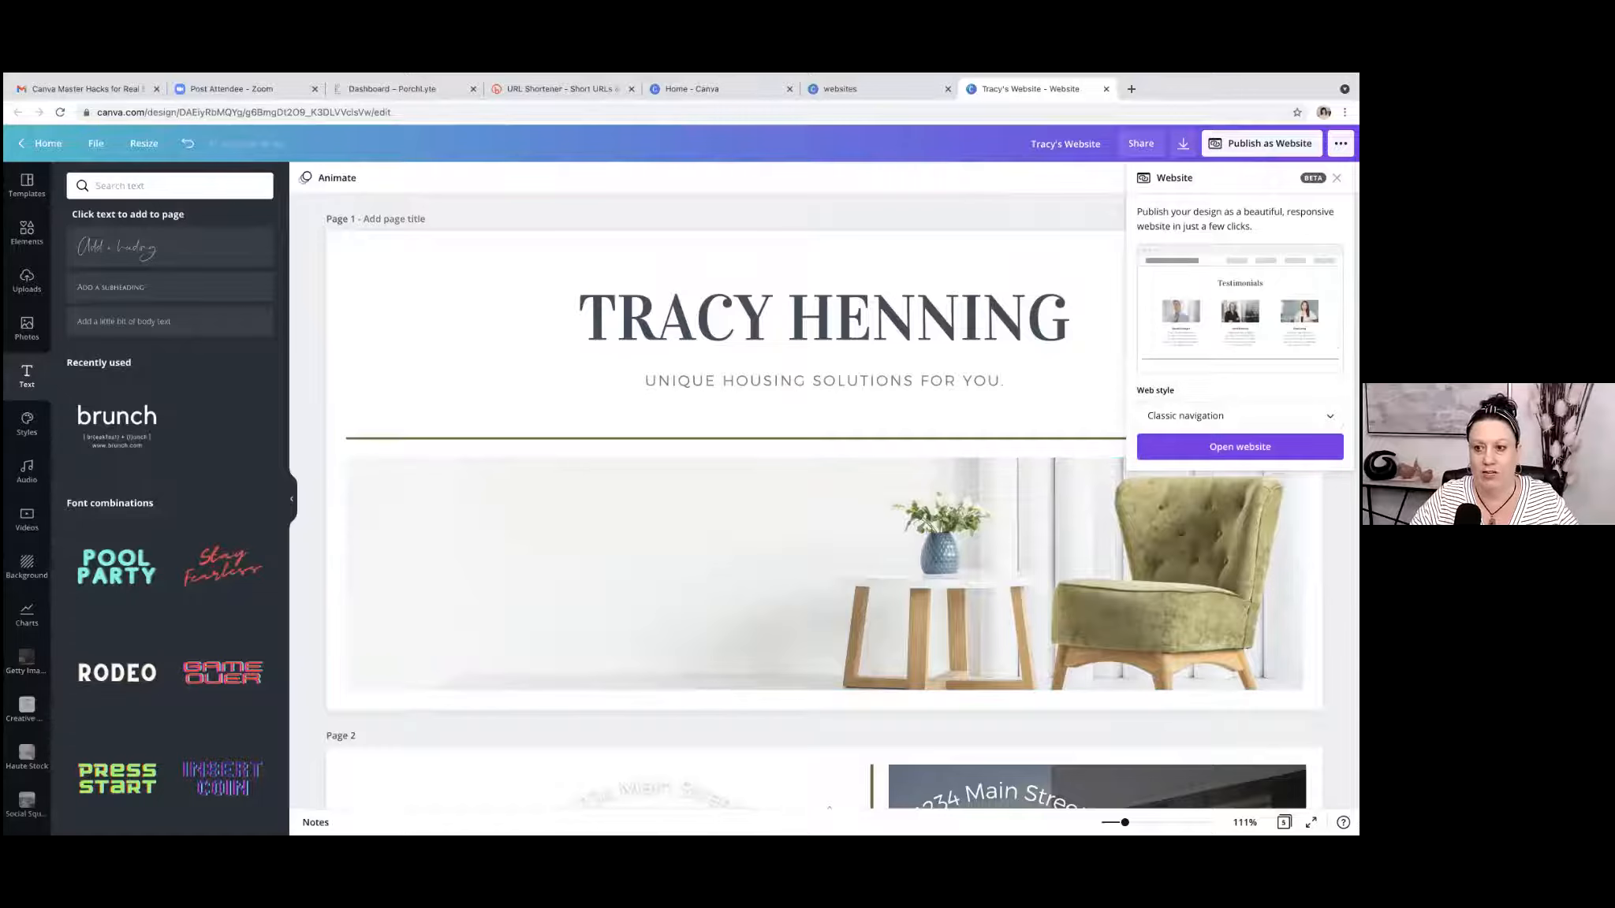
Set the web style to Standard, the single-page site with a navigation bar.
left_click(1239, 417)
scroll(1222, 442, "down", 1)
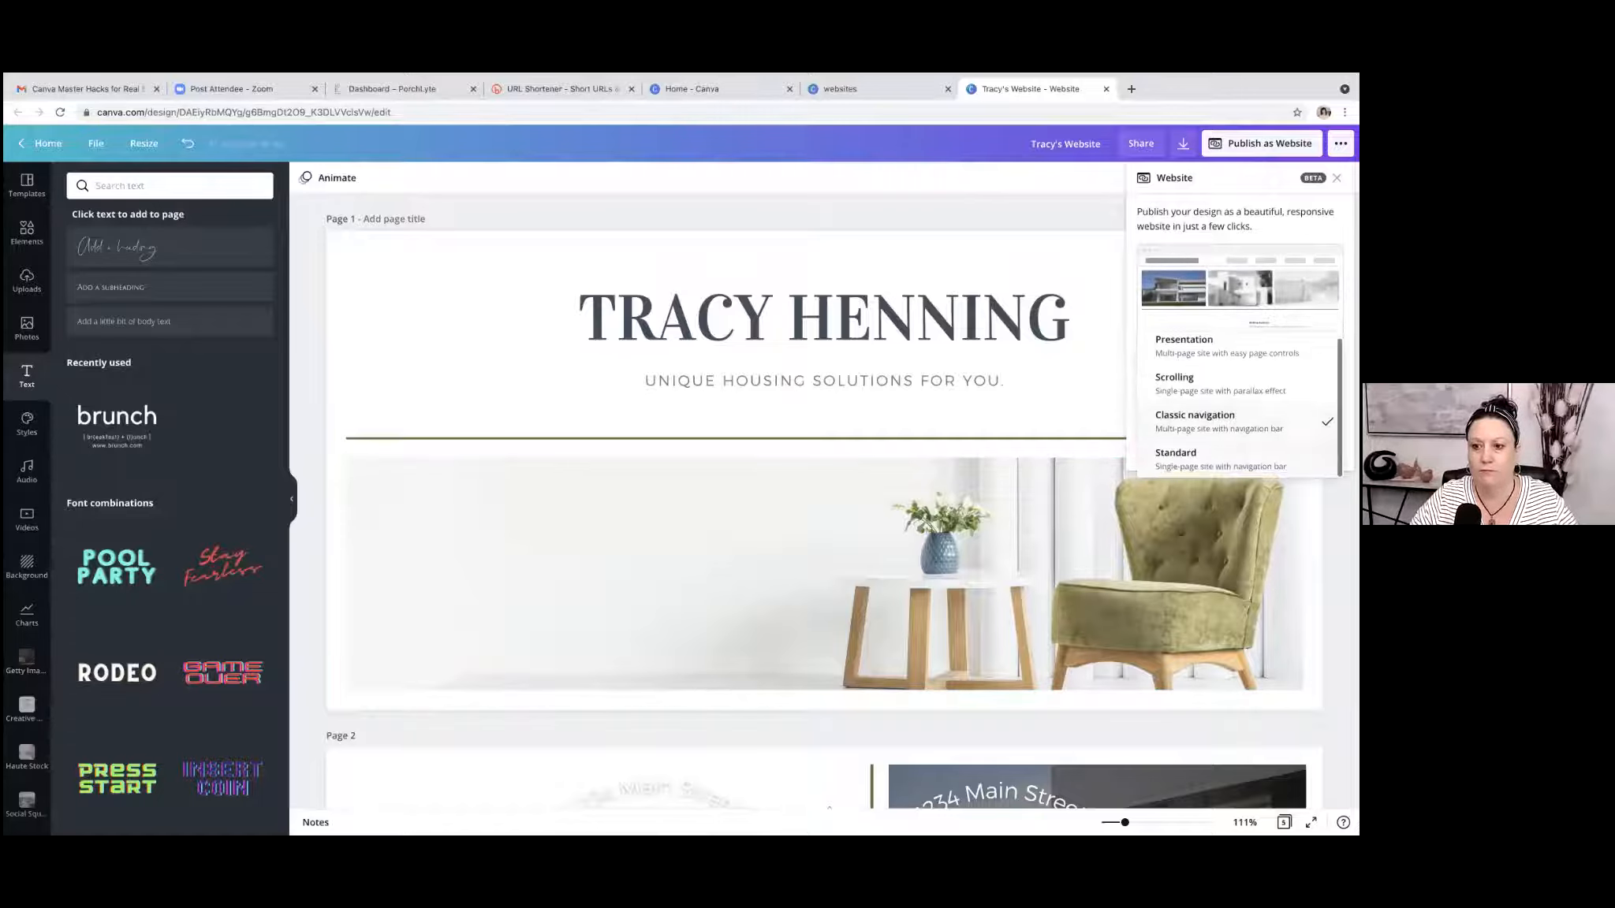
left_click(1223, 458)
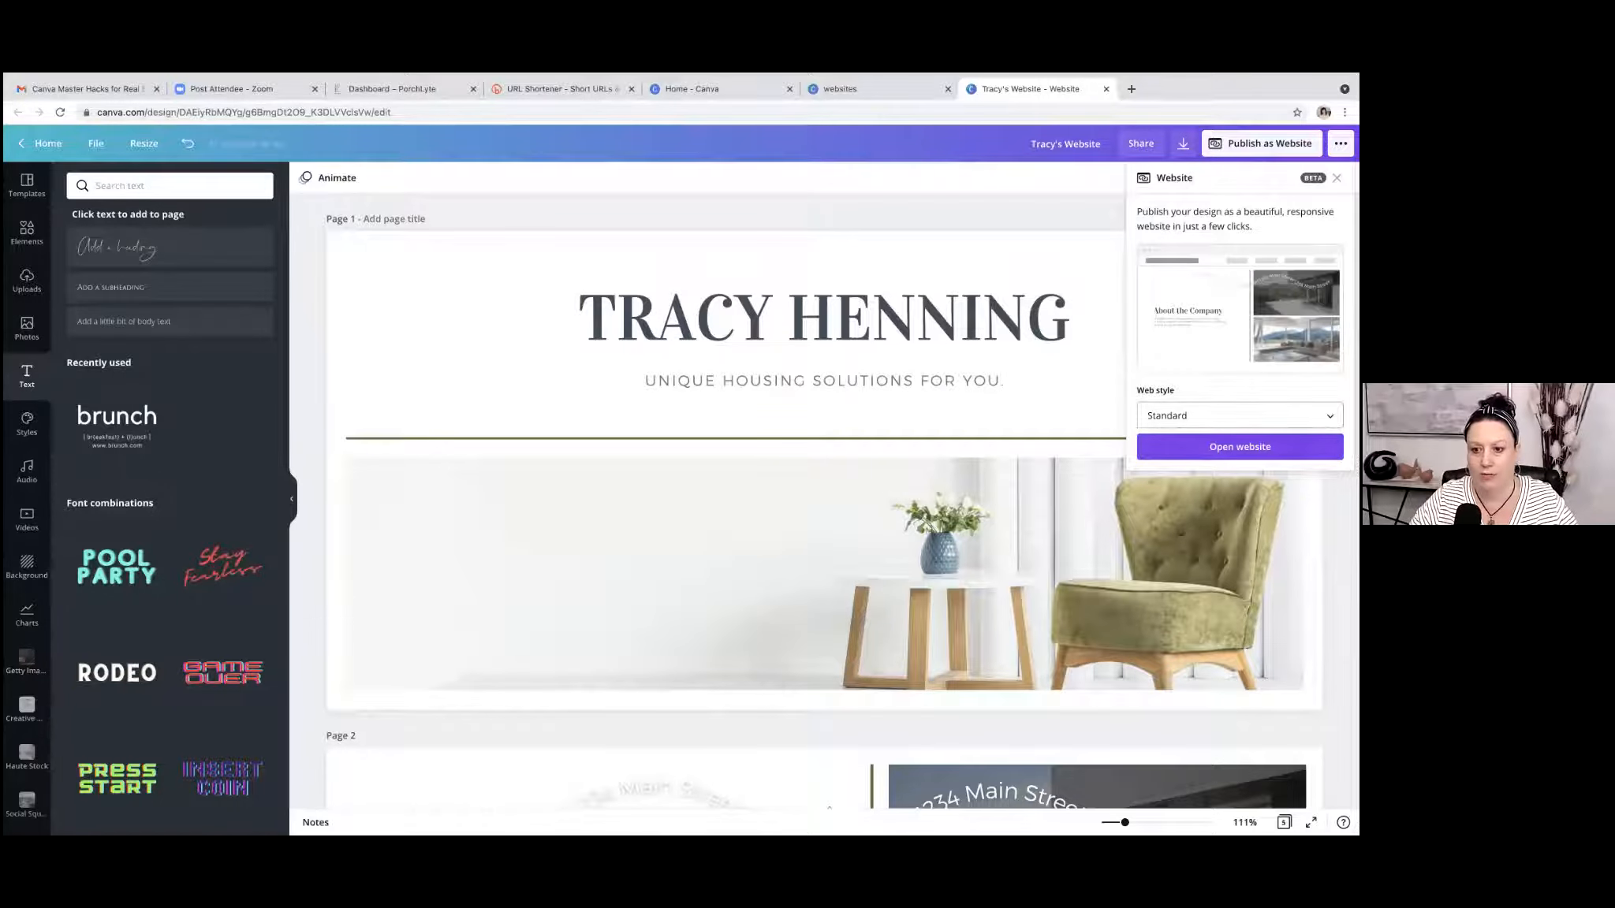
Set the web style to Scrolling, publish the design as a website and copy its link.
left_click(1239, 417)
left_click(1220, 346)
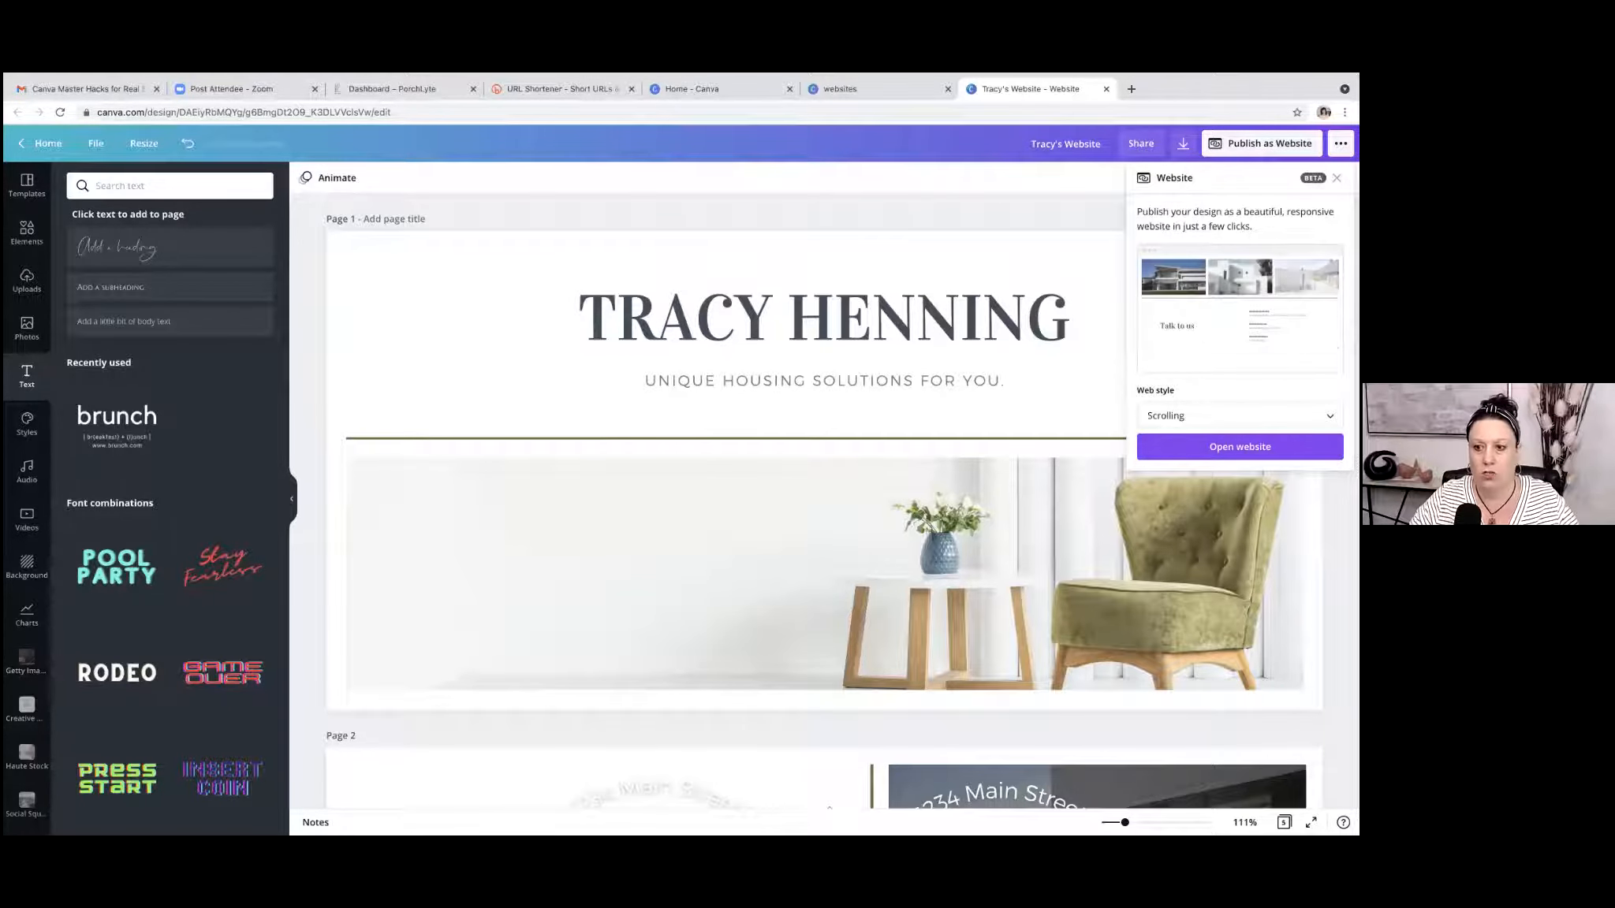
left_click(1239, 447)
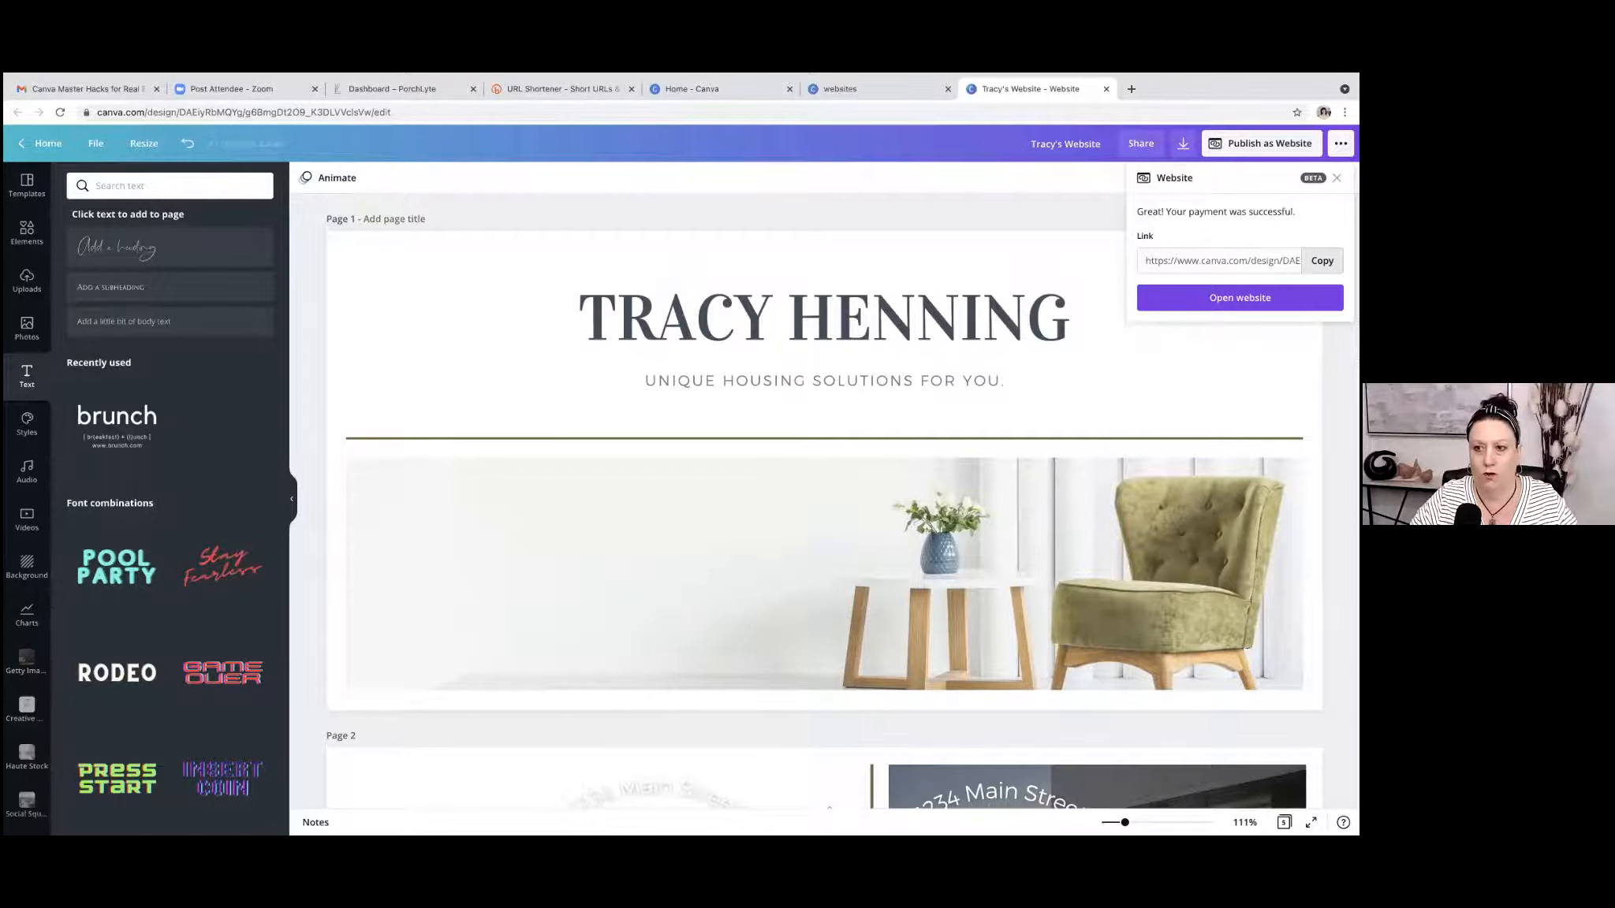
left_click(1322, 260)
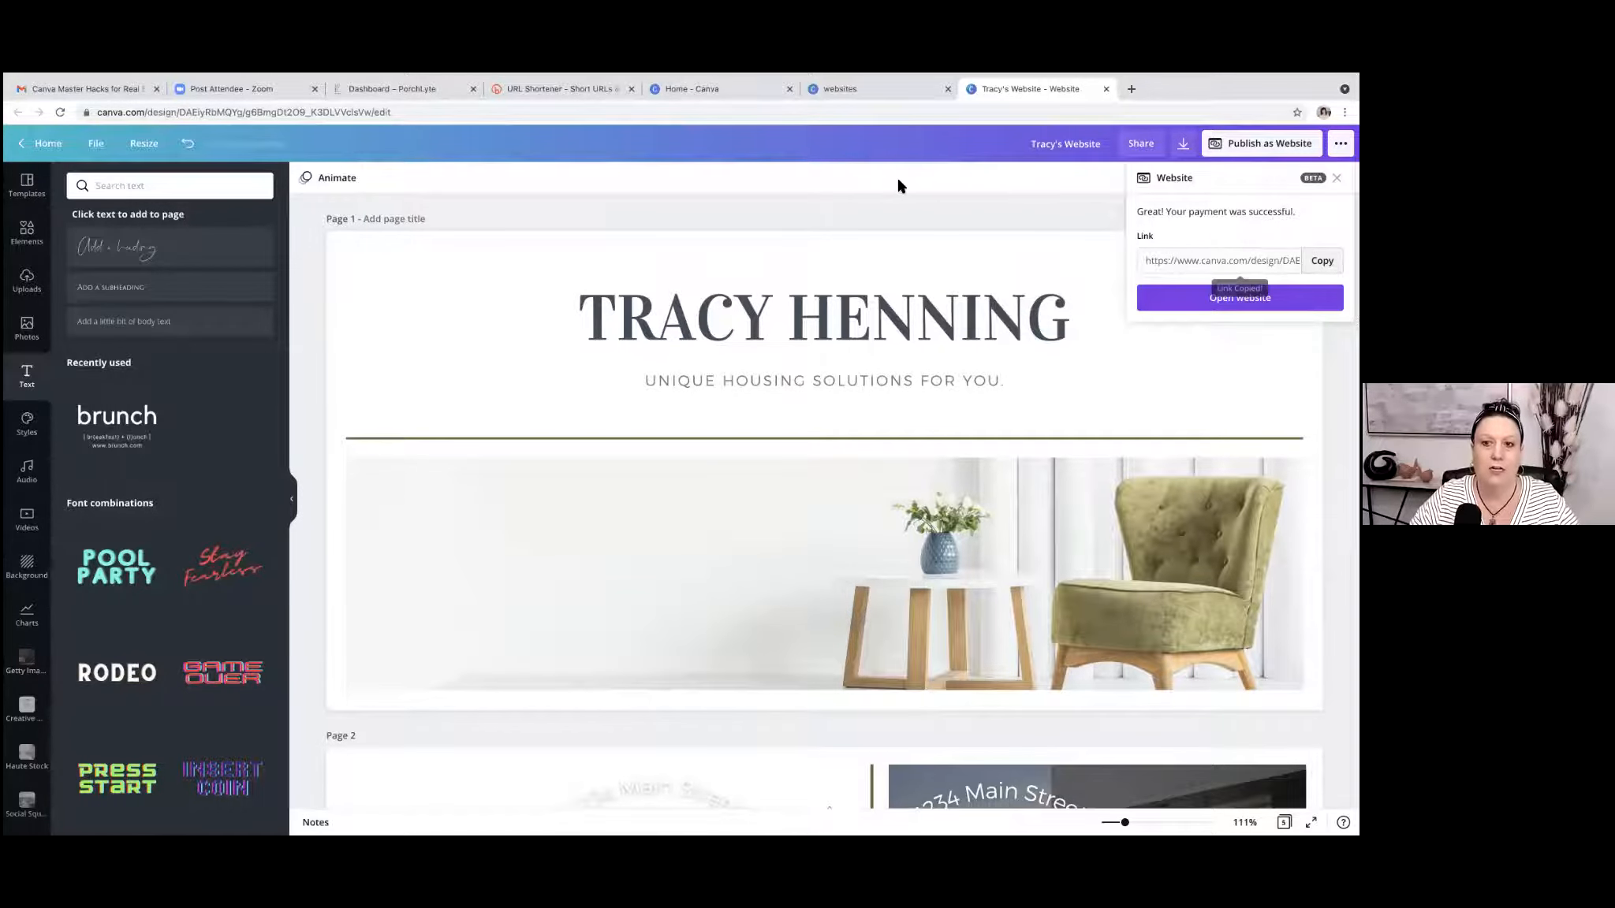
Switch to the Bitly page and shorten the copied website link.
left_click(560, 89)
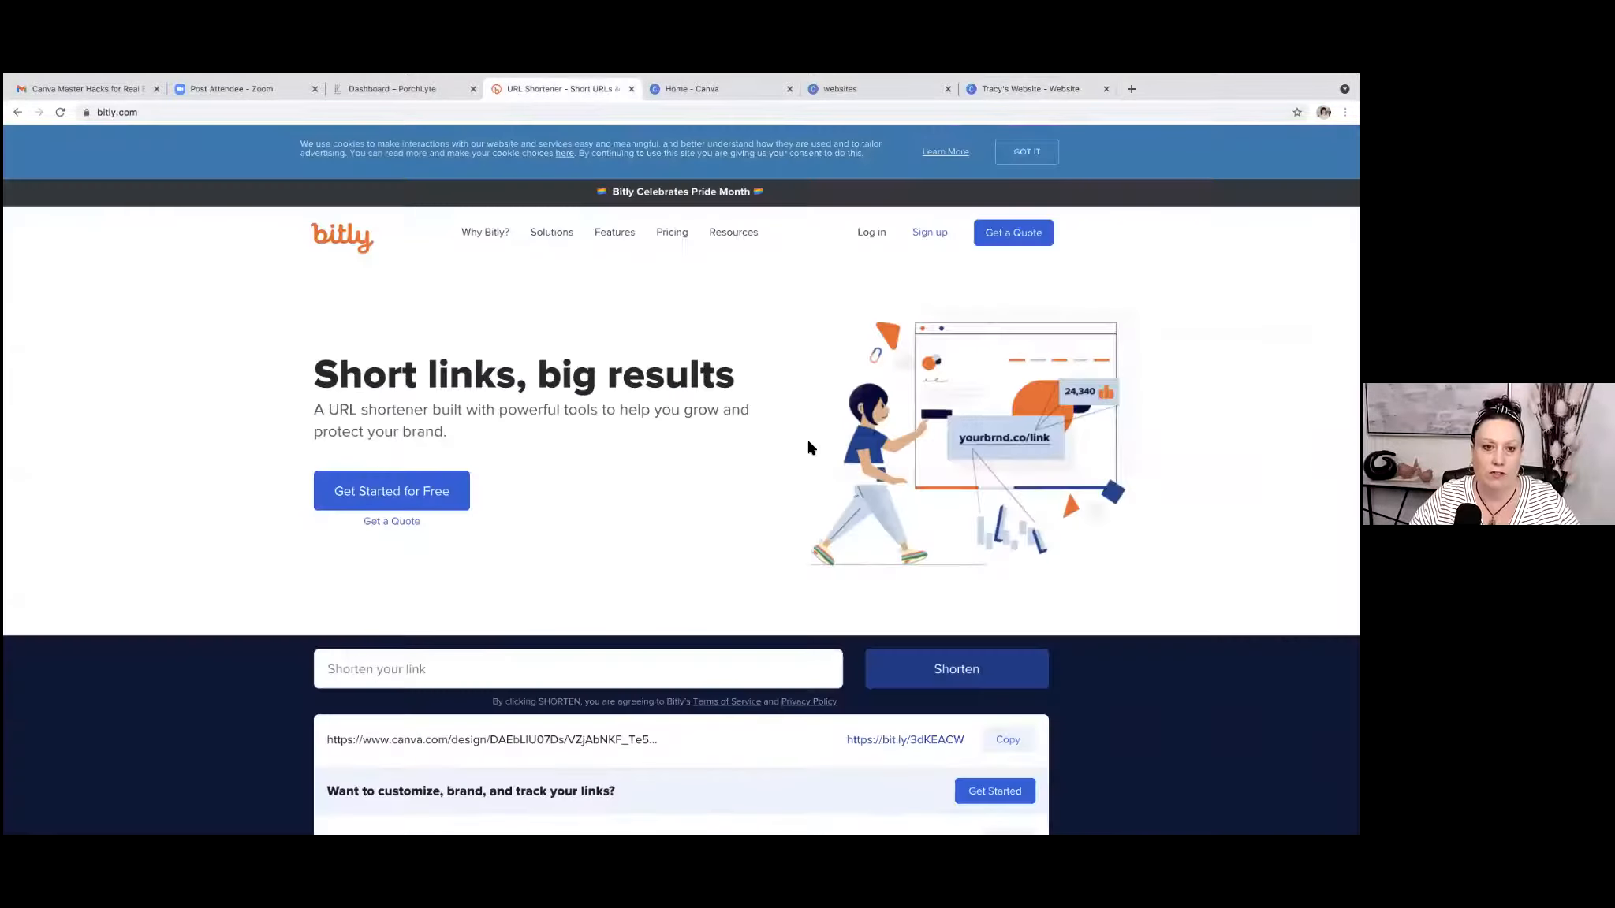
scroll(700, 402, "down", 1)
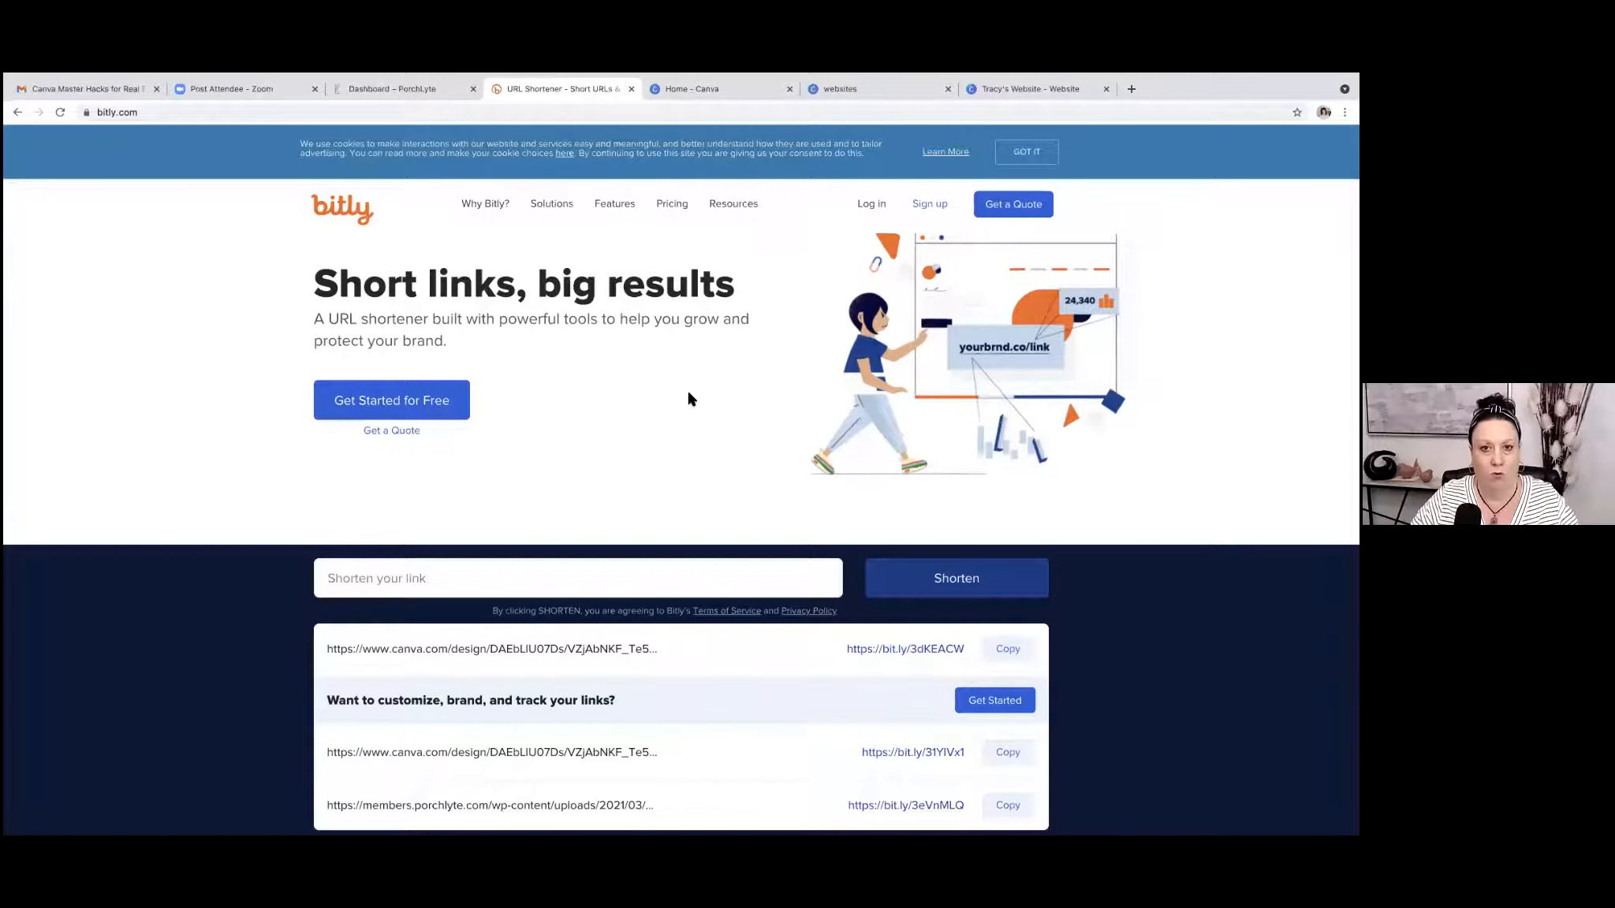
left_click(338, 581)
right_click(342, 577)
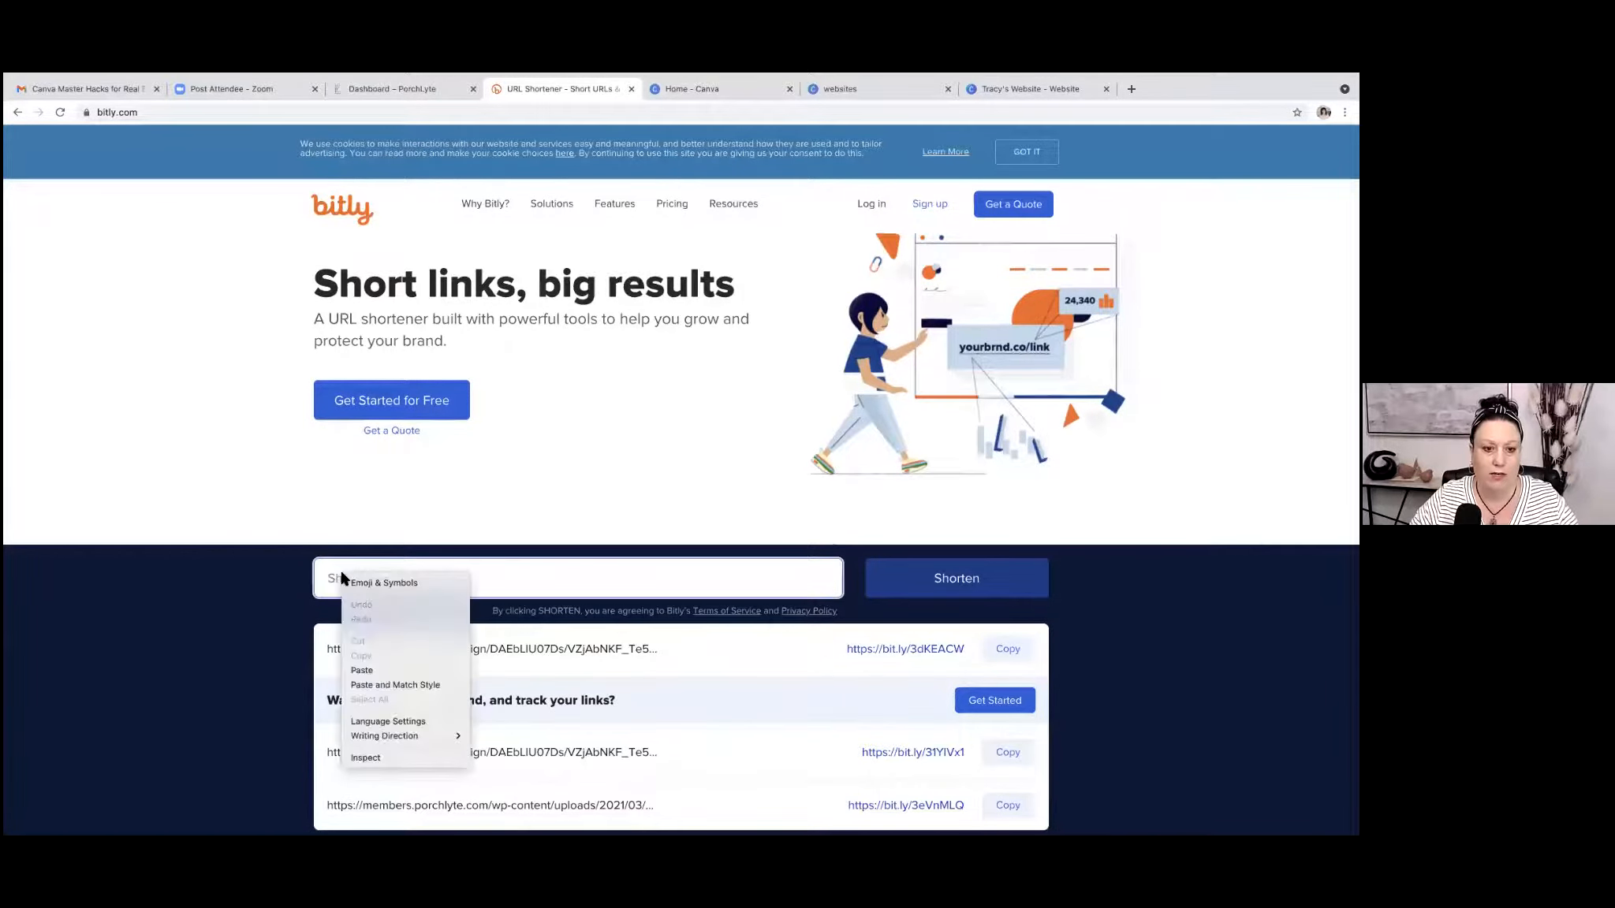
left_click(362, 671)
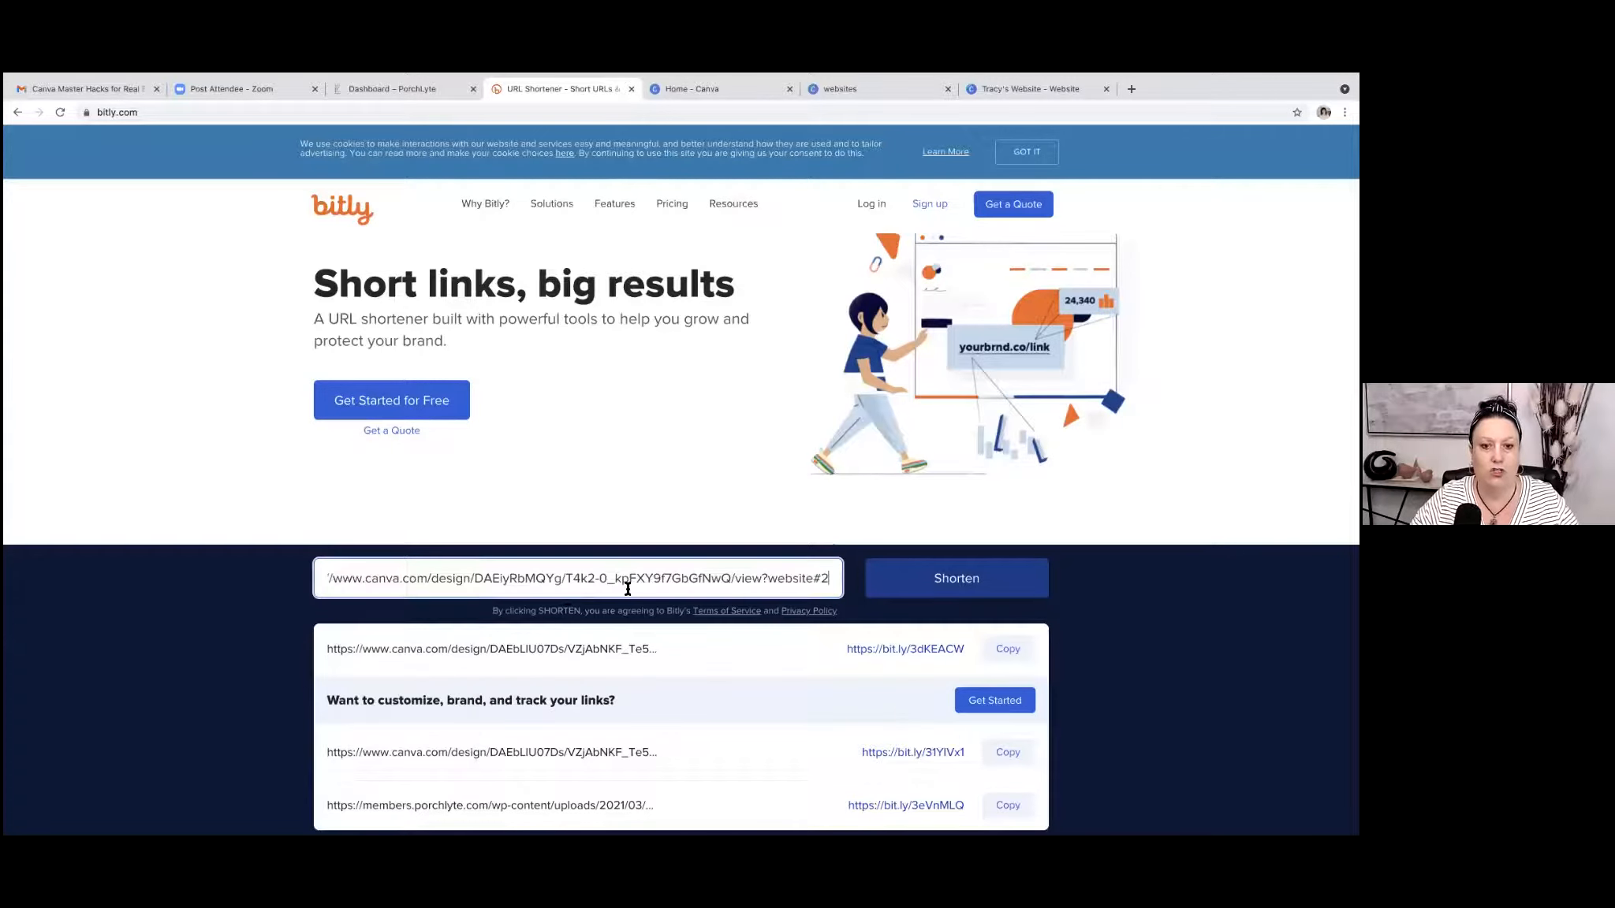
left_click(946, 582)
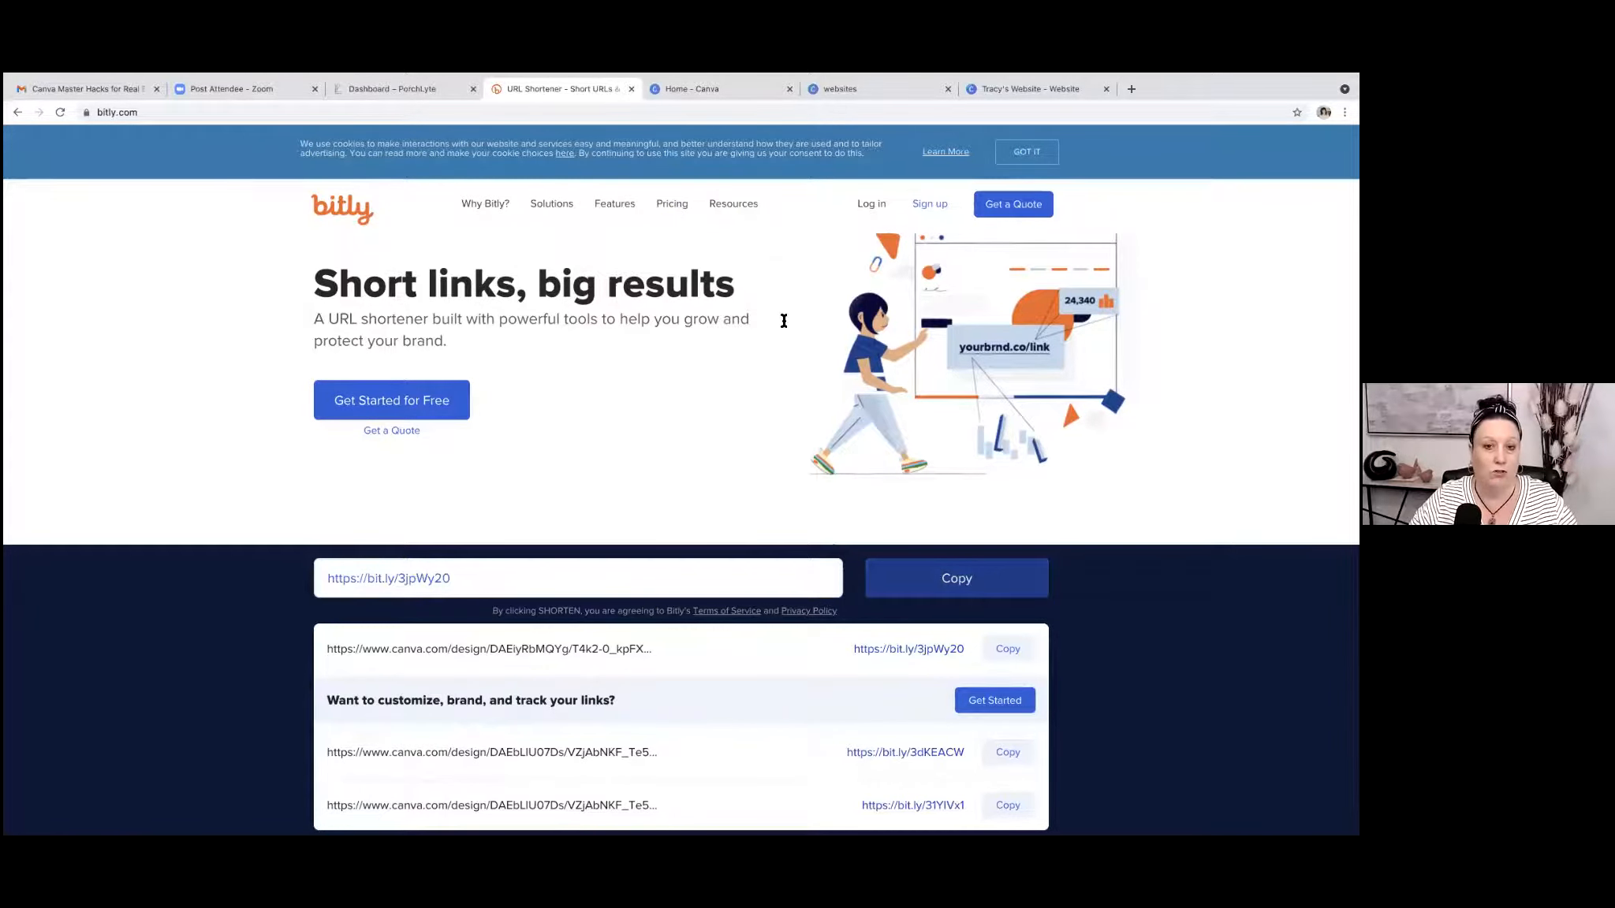
Return to the Canva design, open the published website and look through it from the title section to the contact section.
left_click(1029, 88)
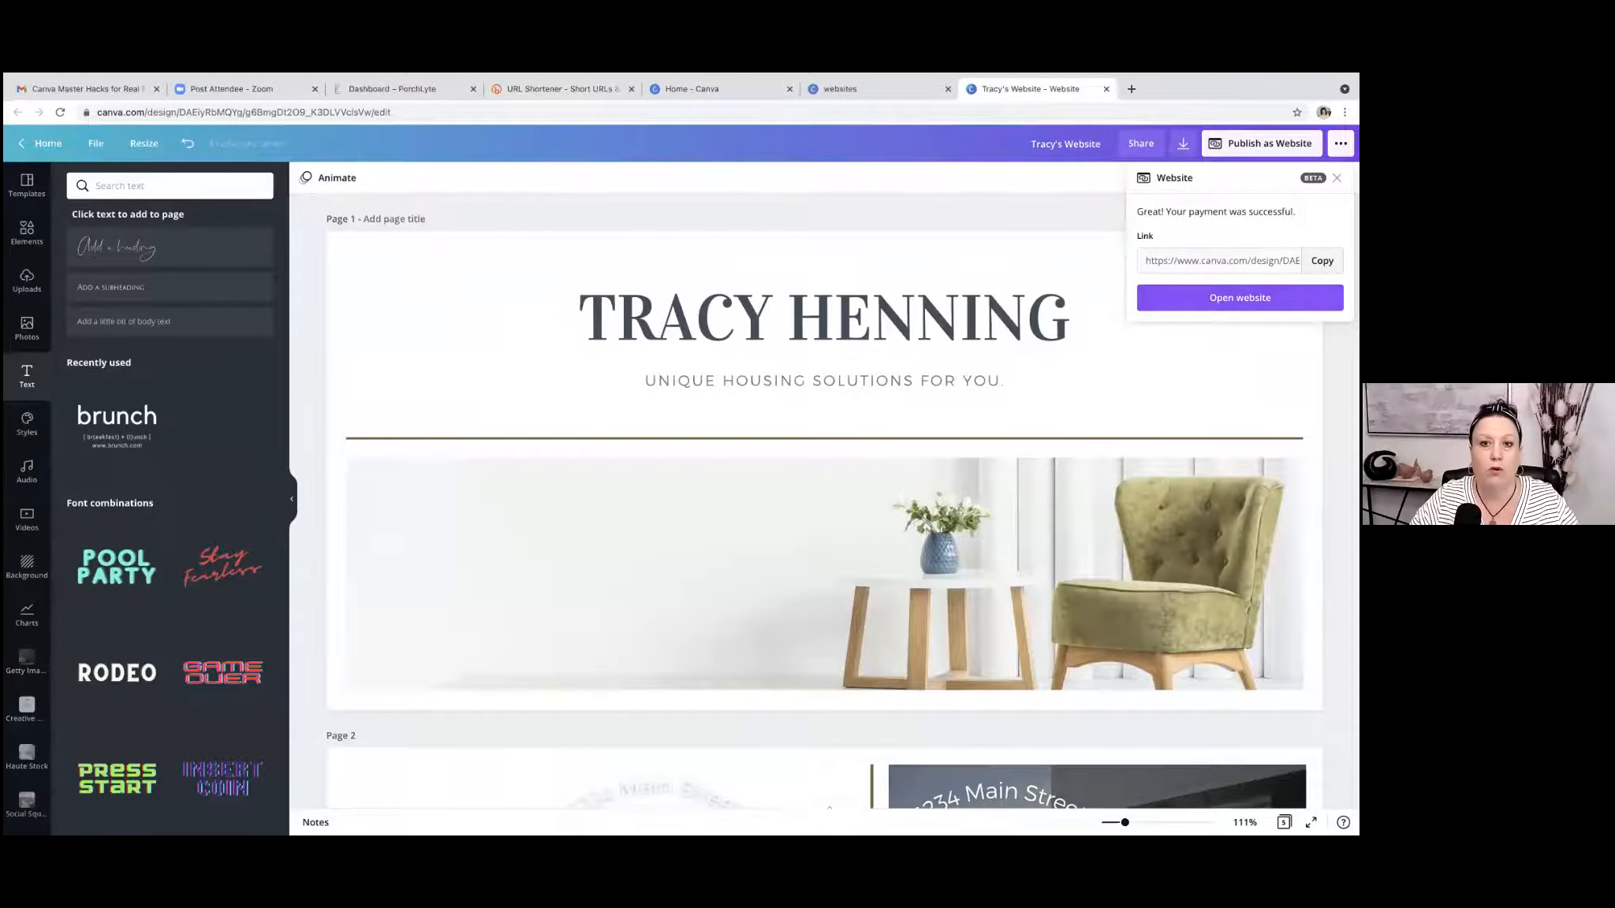
left_click(1240, 298)
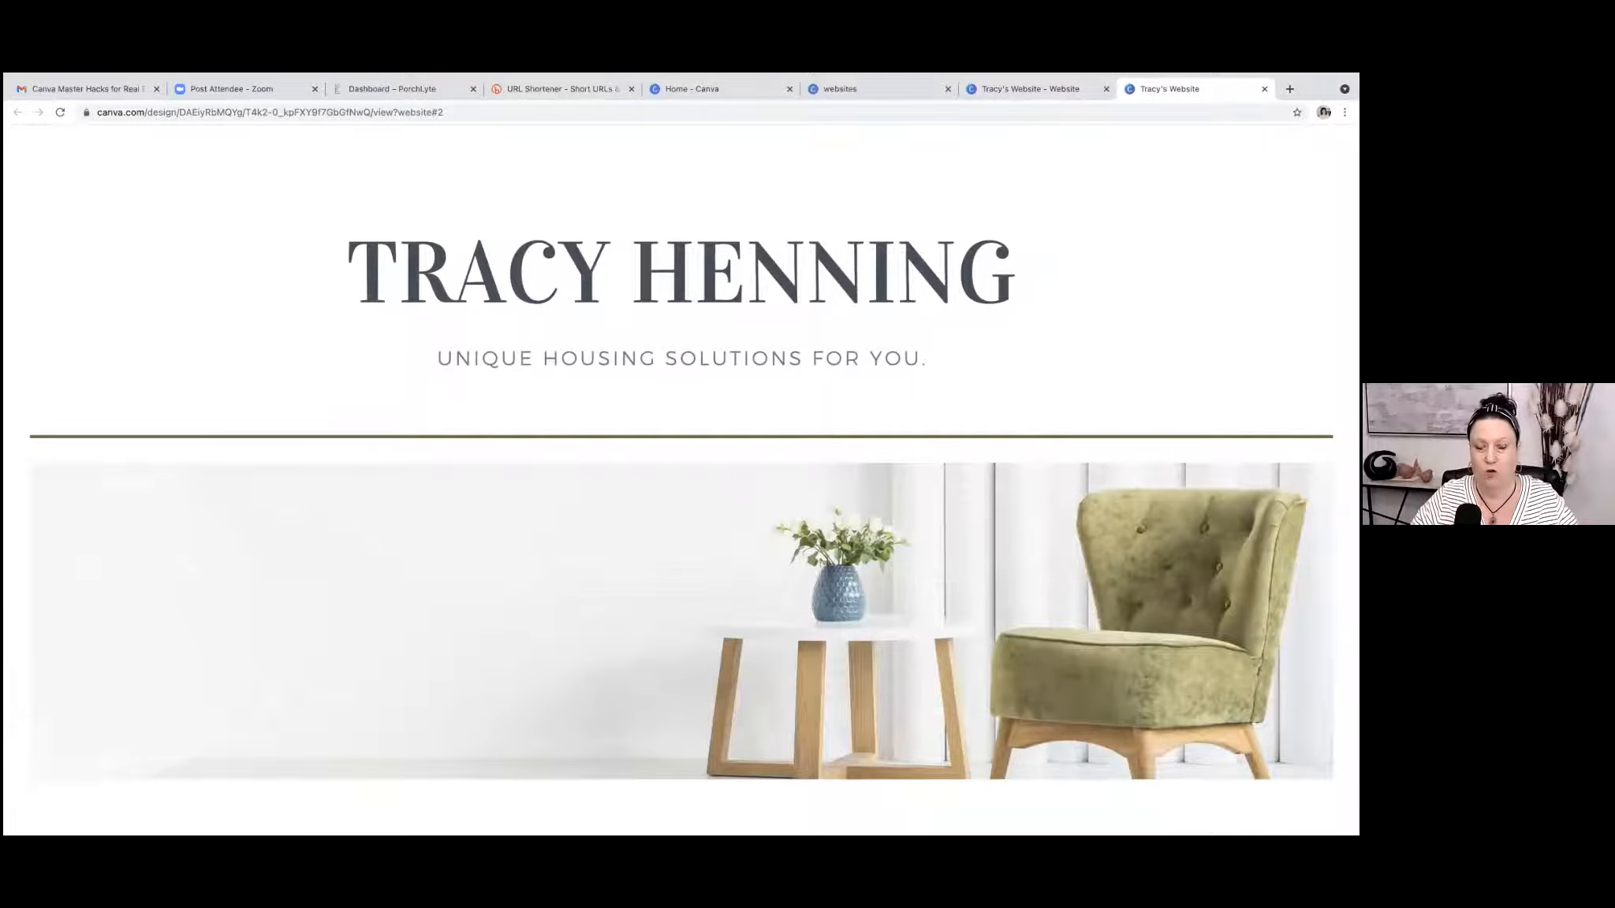
scroll(883, 418, "down", 5)
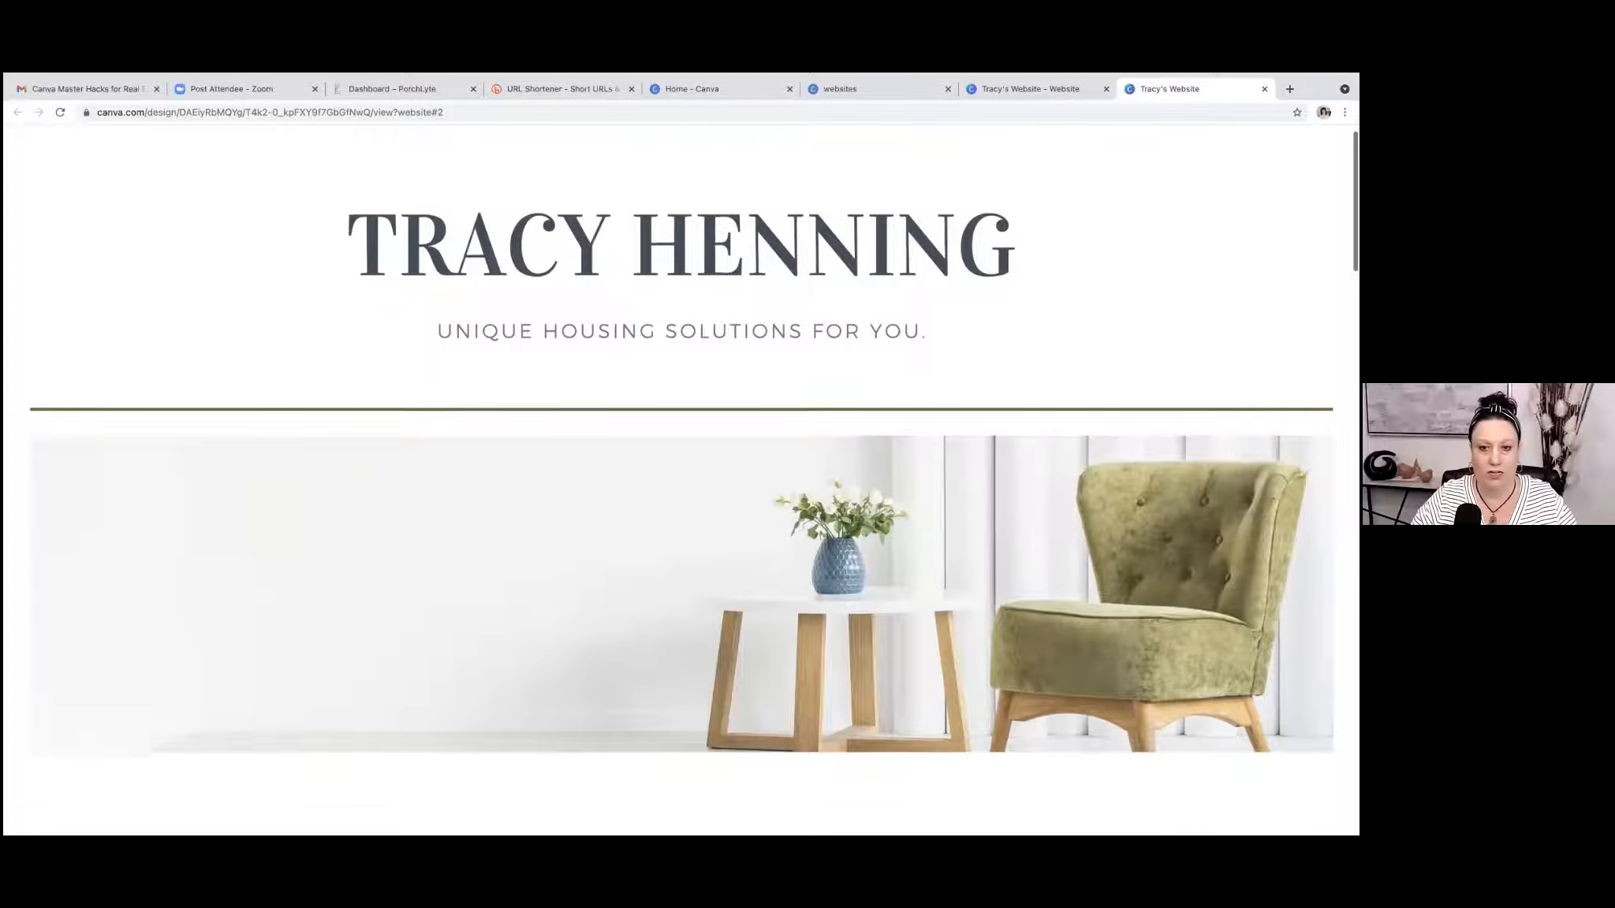
scroll(694, 458, "down", 8)
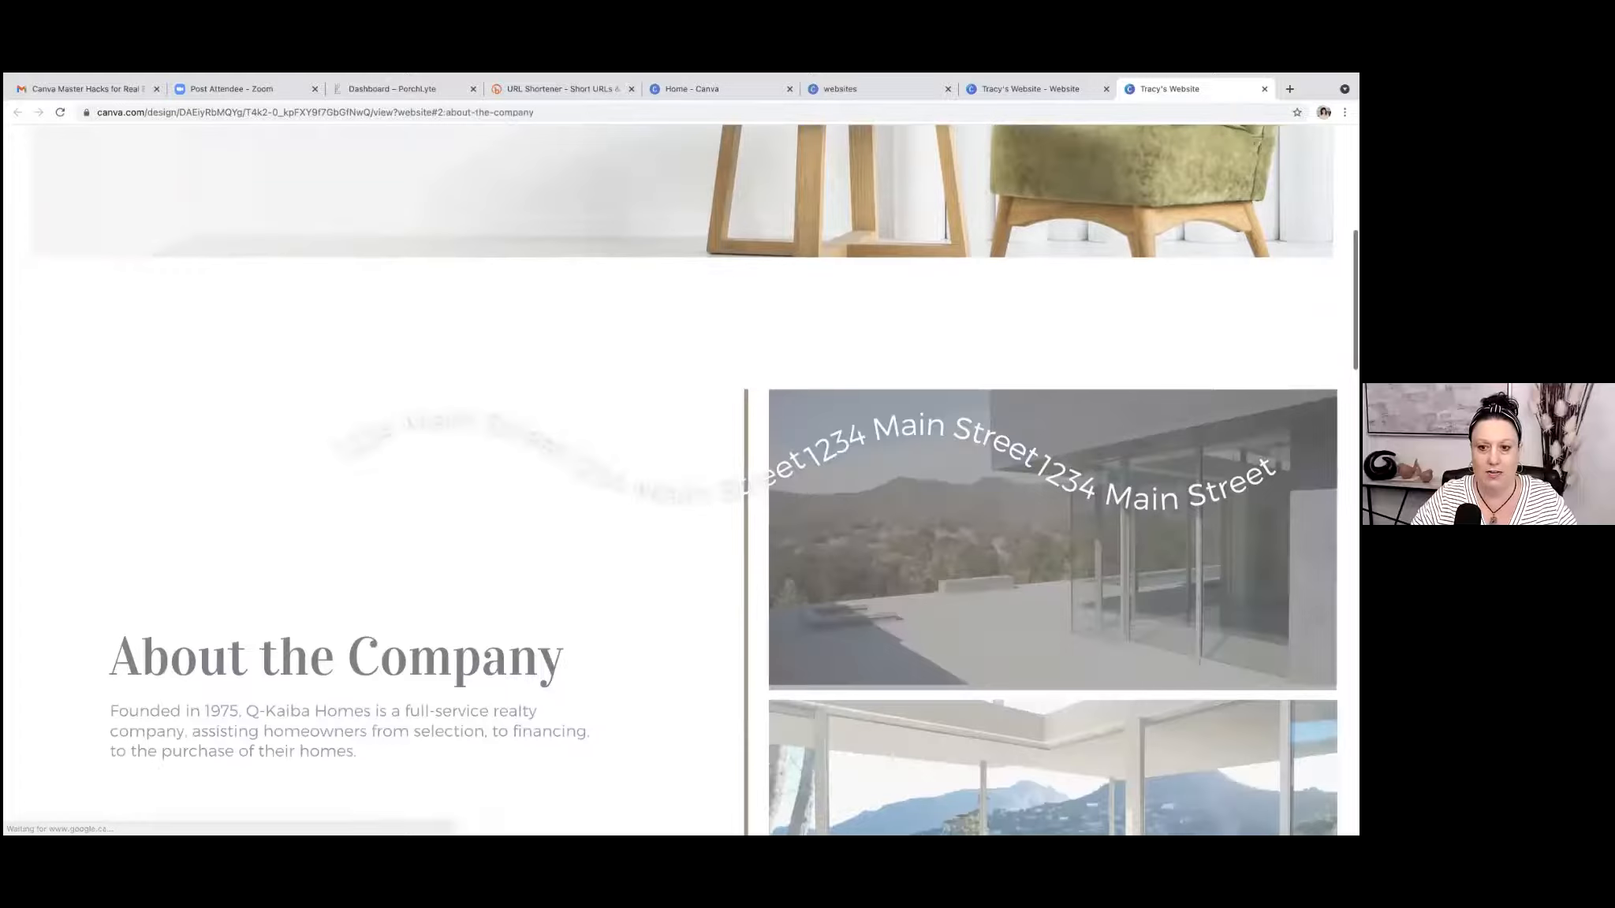
scroll(678, 473, "down", 4)
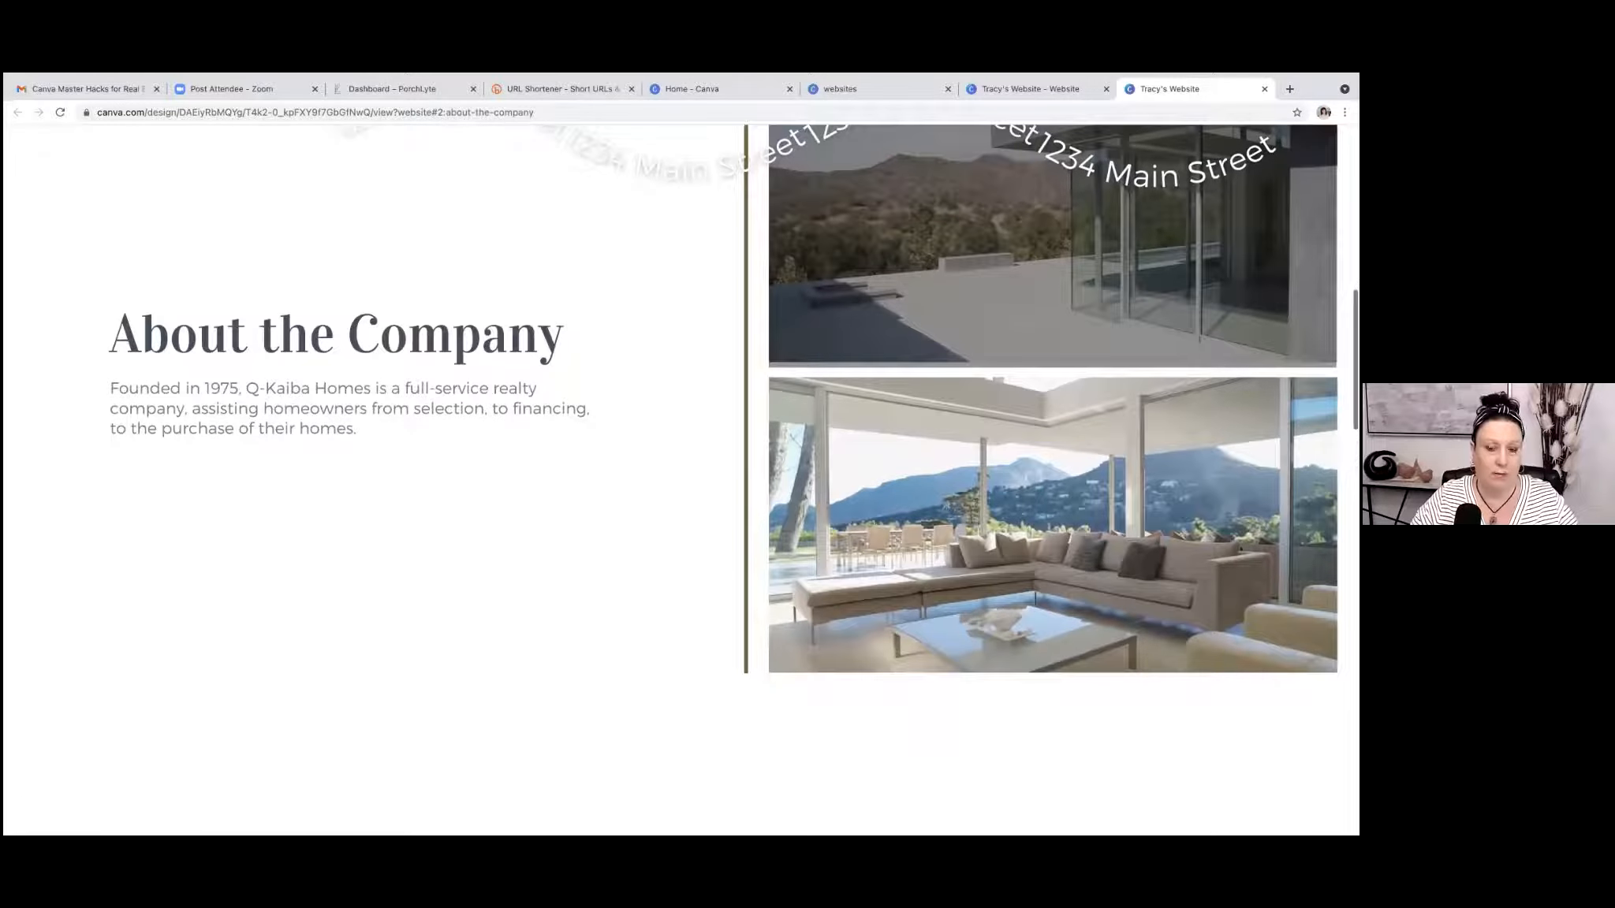
scroll(678, 473, "down", 5)
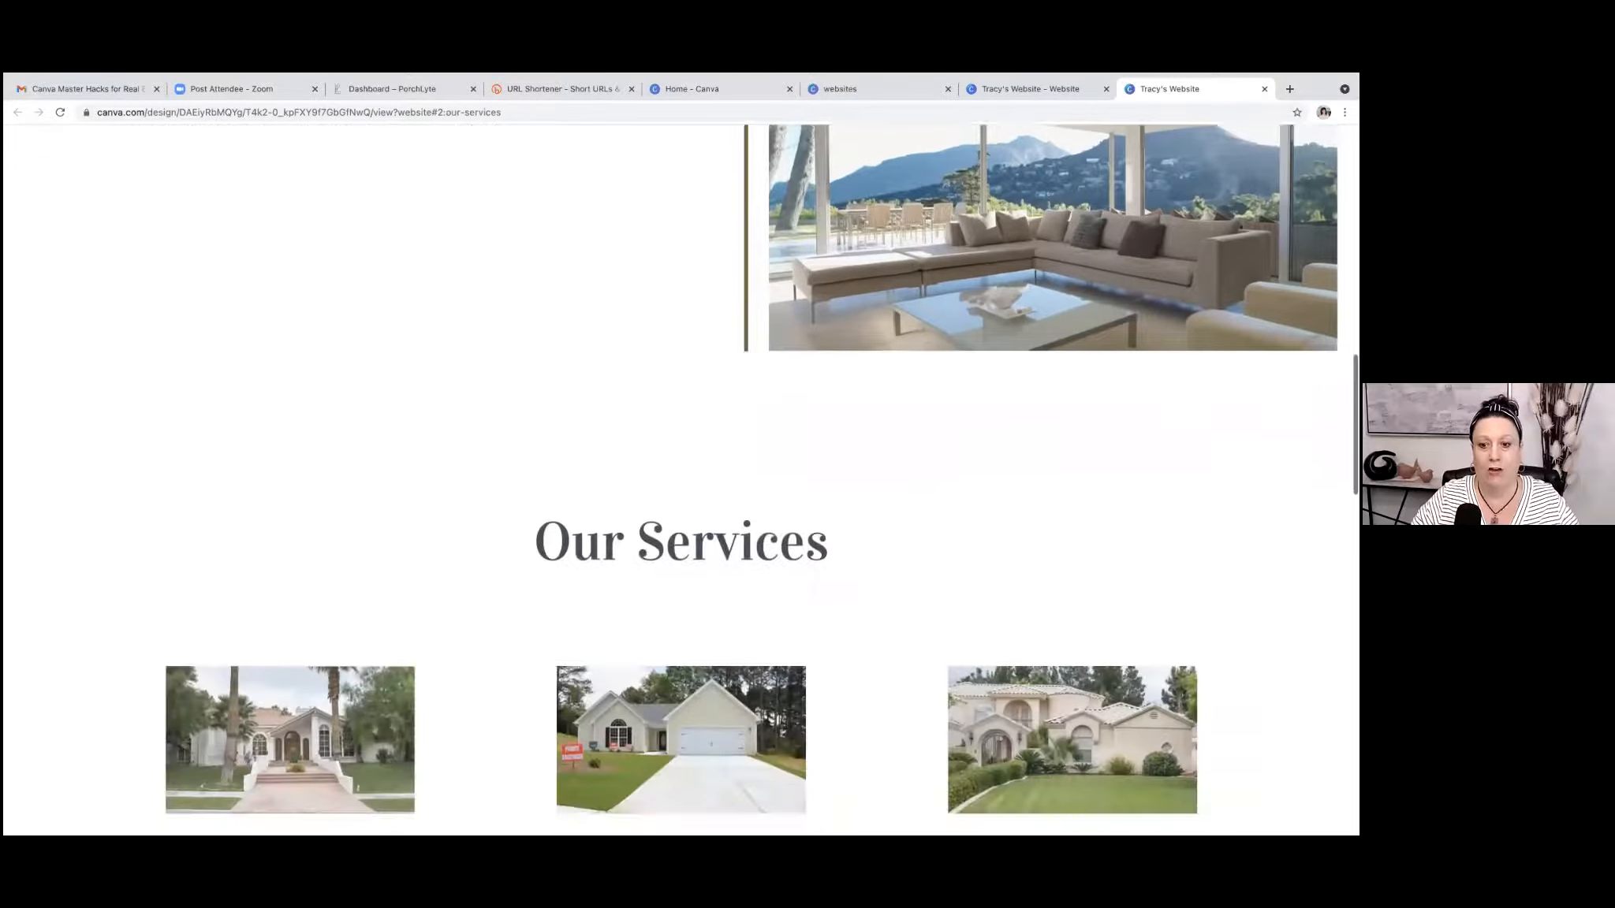
scroll(681, 473, "down", 8)
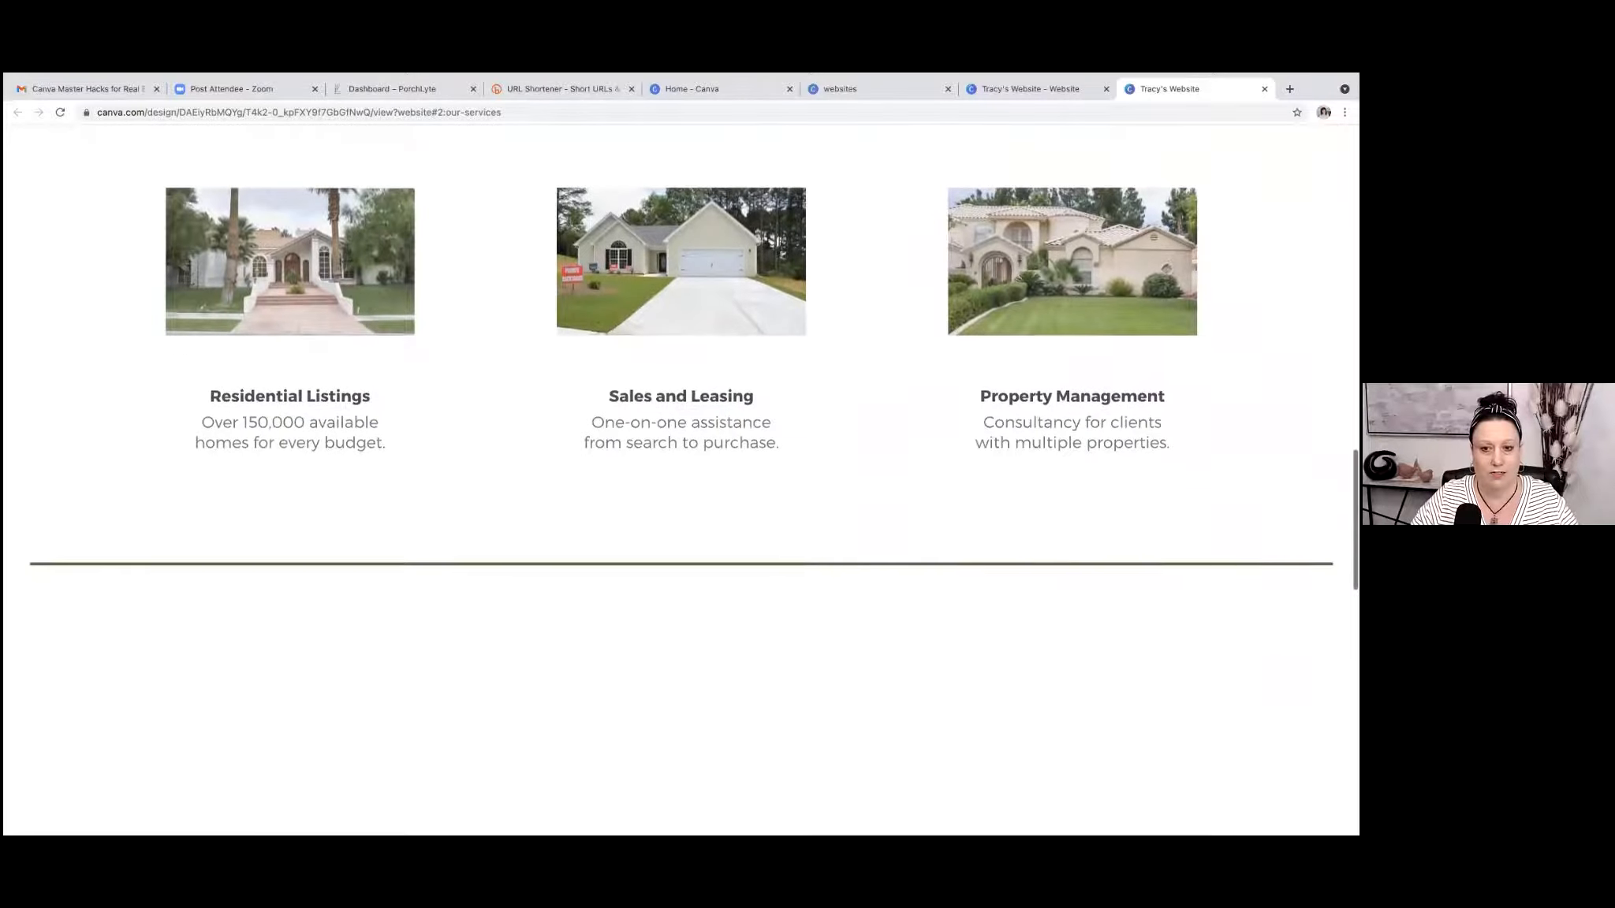
scroll(681, 473, "down", 9)
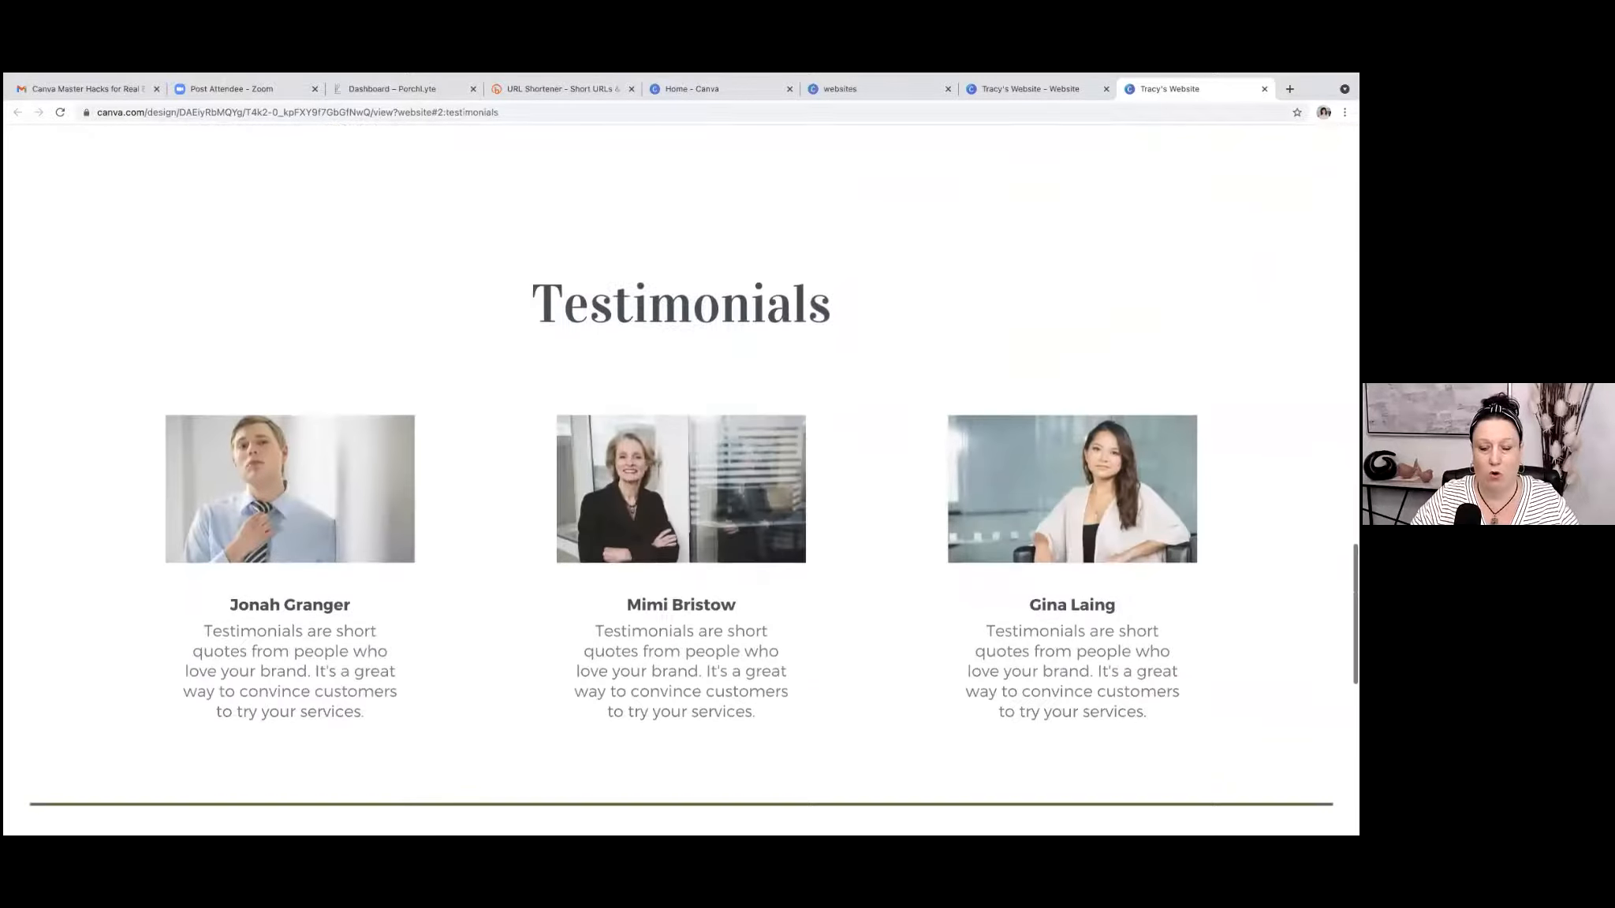
scroll(681, 474, "down", 1)
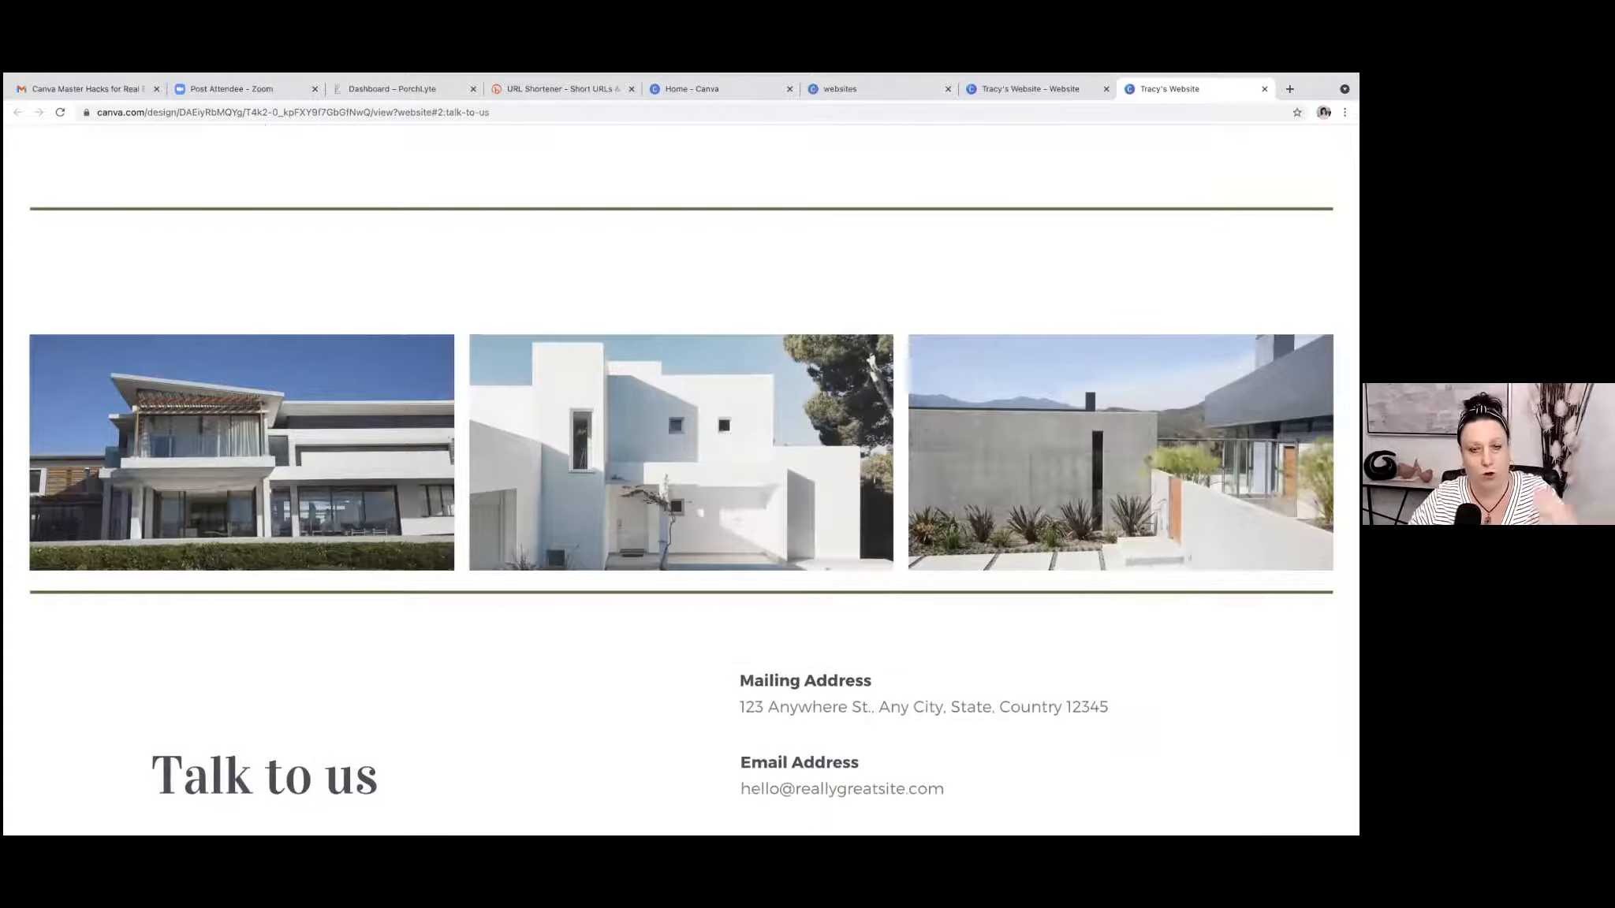
scroll(682, 474, "down", 1)
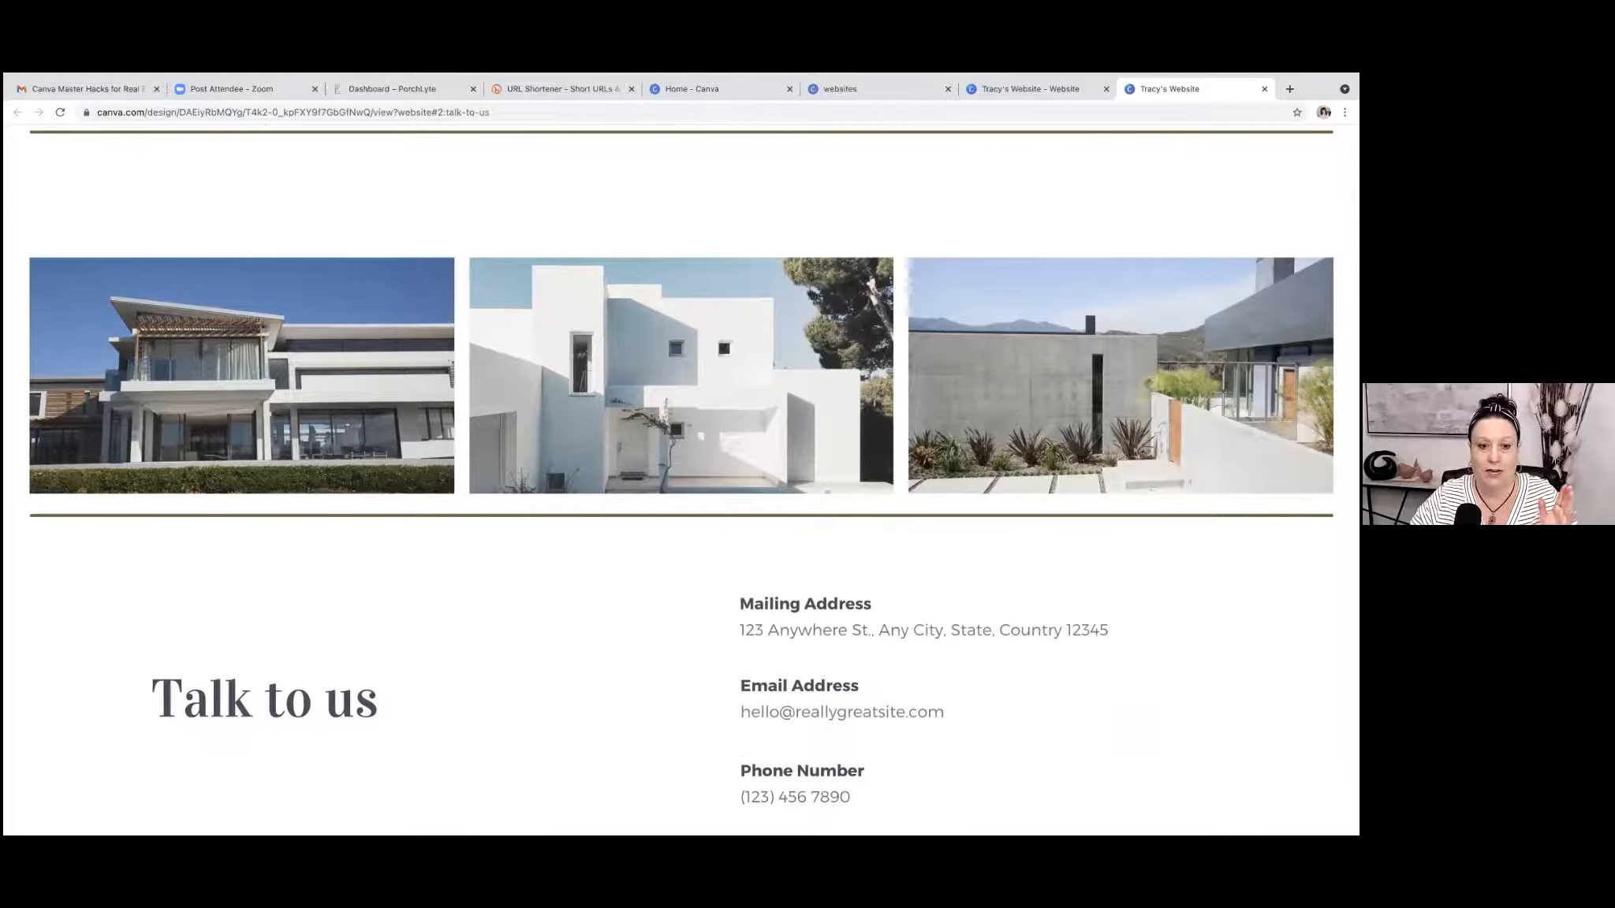
scroll(681, 473, "down", 1)
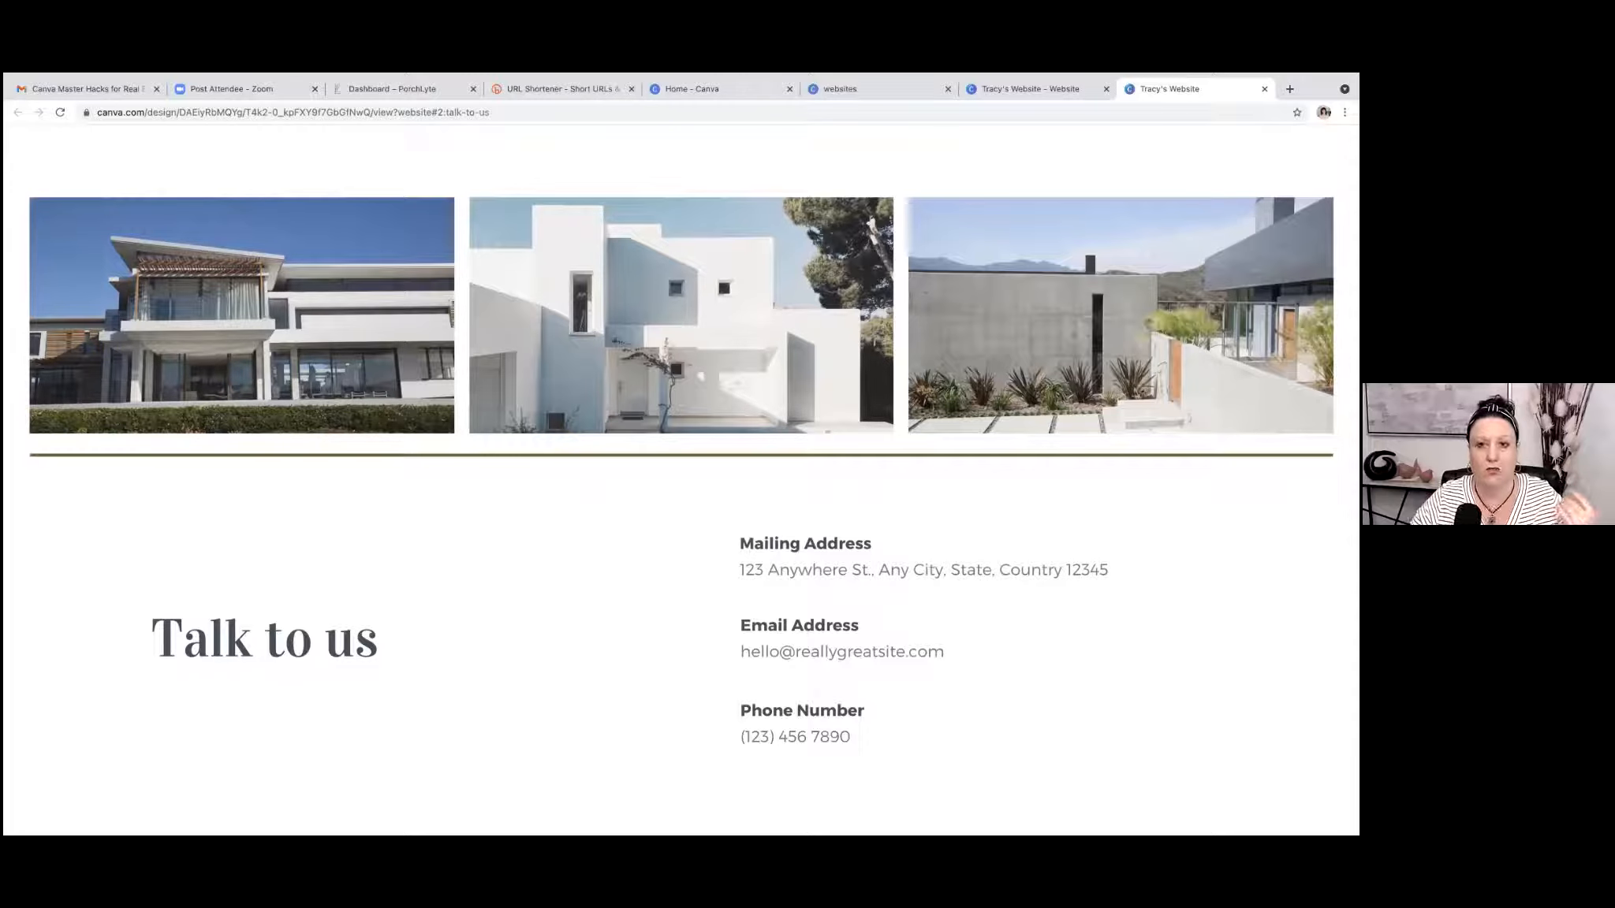
Return to the website design and recolour the name heading on page 1 pink, applying the colour change across all pages.
left_click(1025, 88)
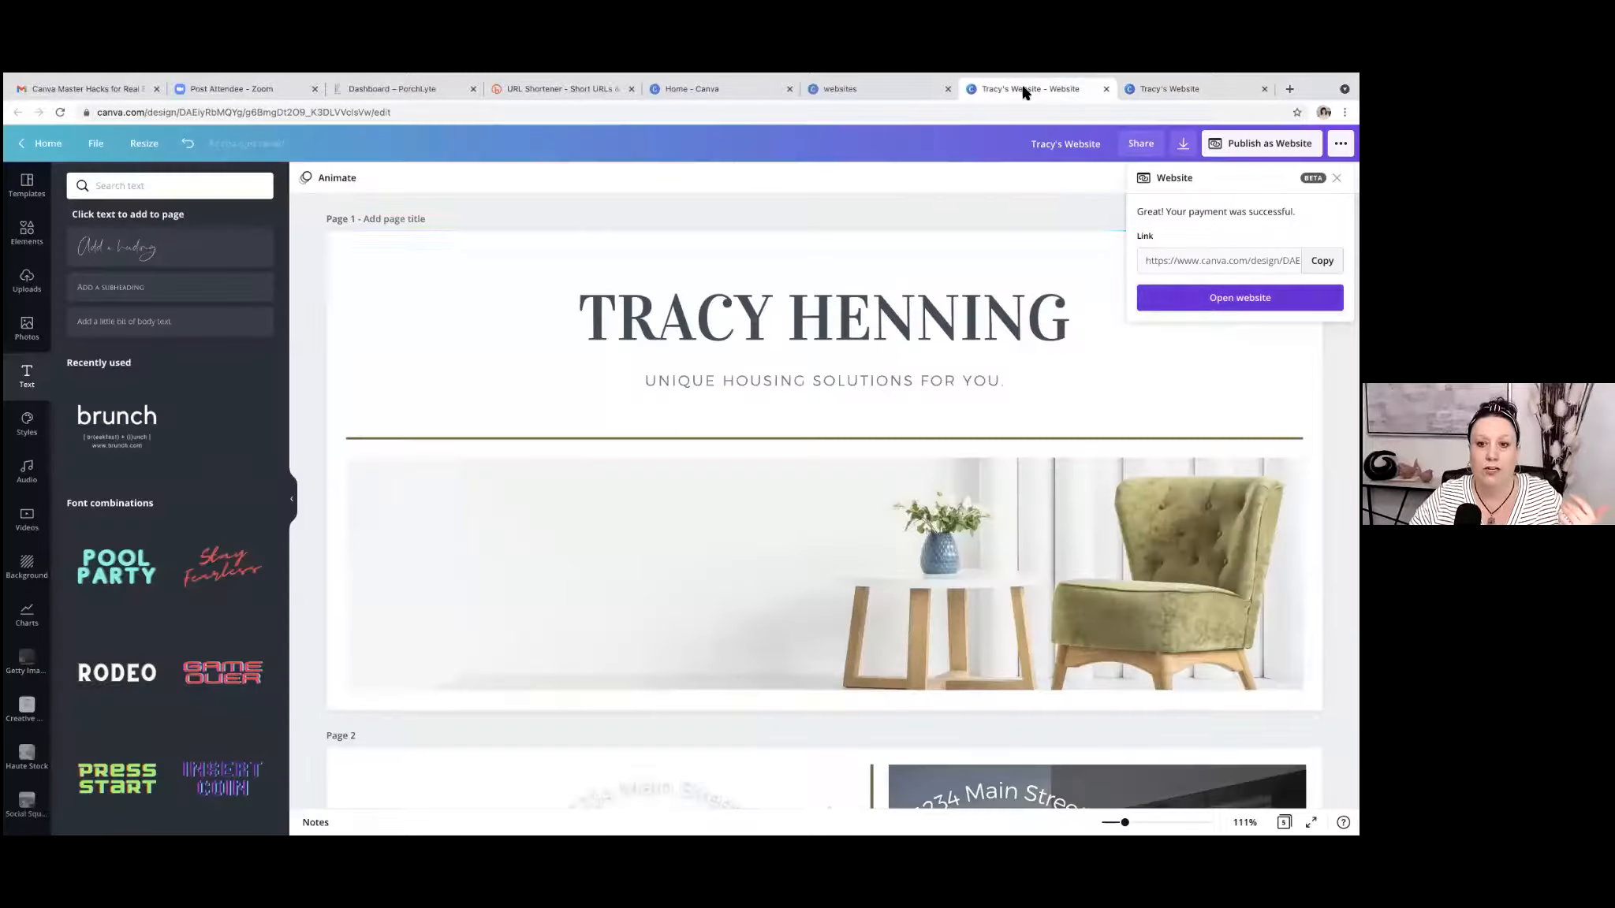
left_click(1043, 235)
left_click(1169, 88)
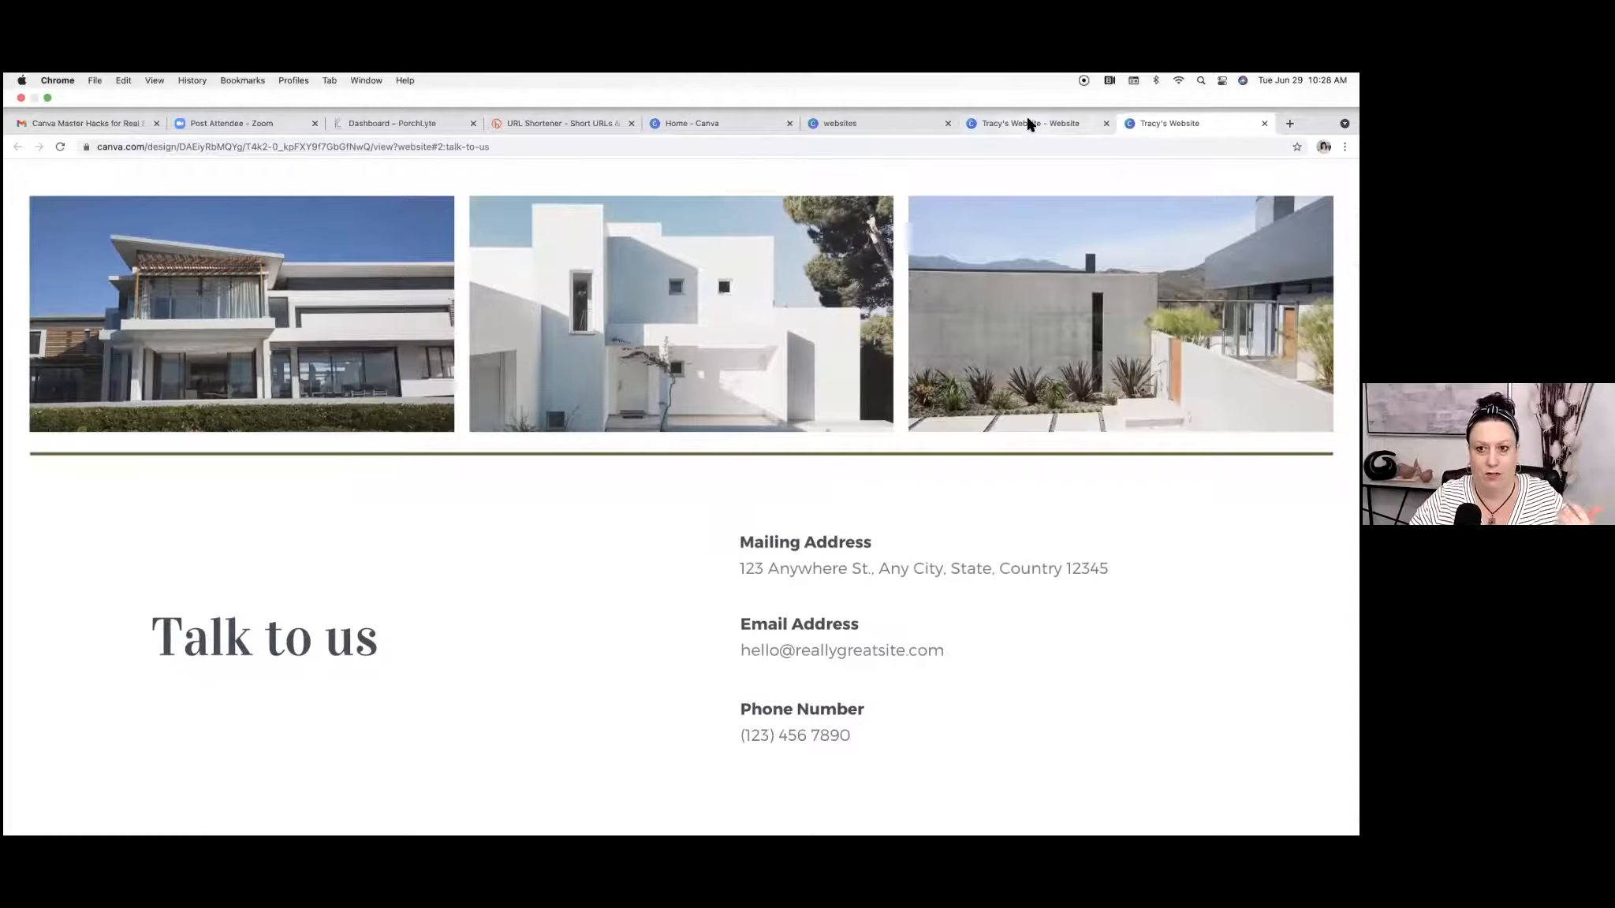
left_click(1028, 124)
left_click(891, 312)
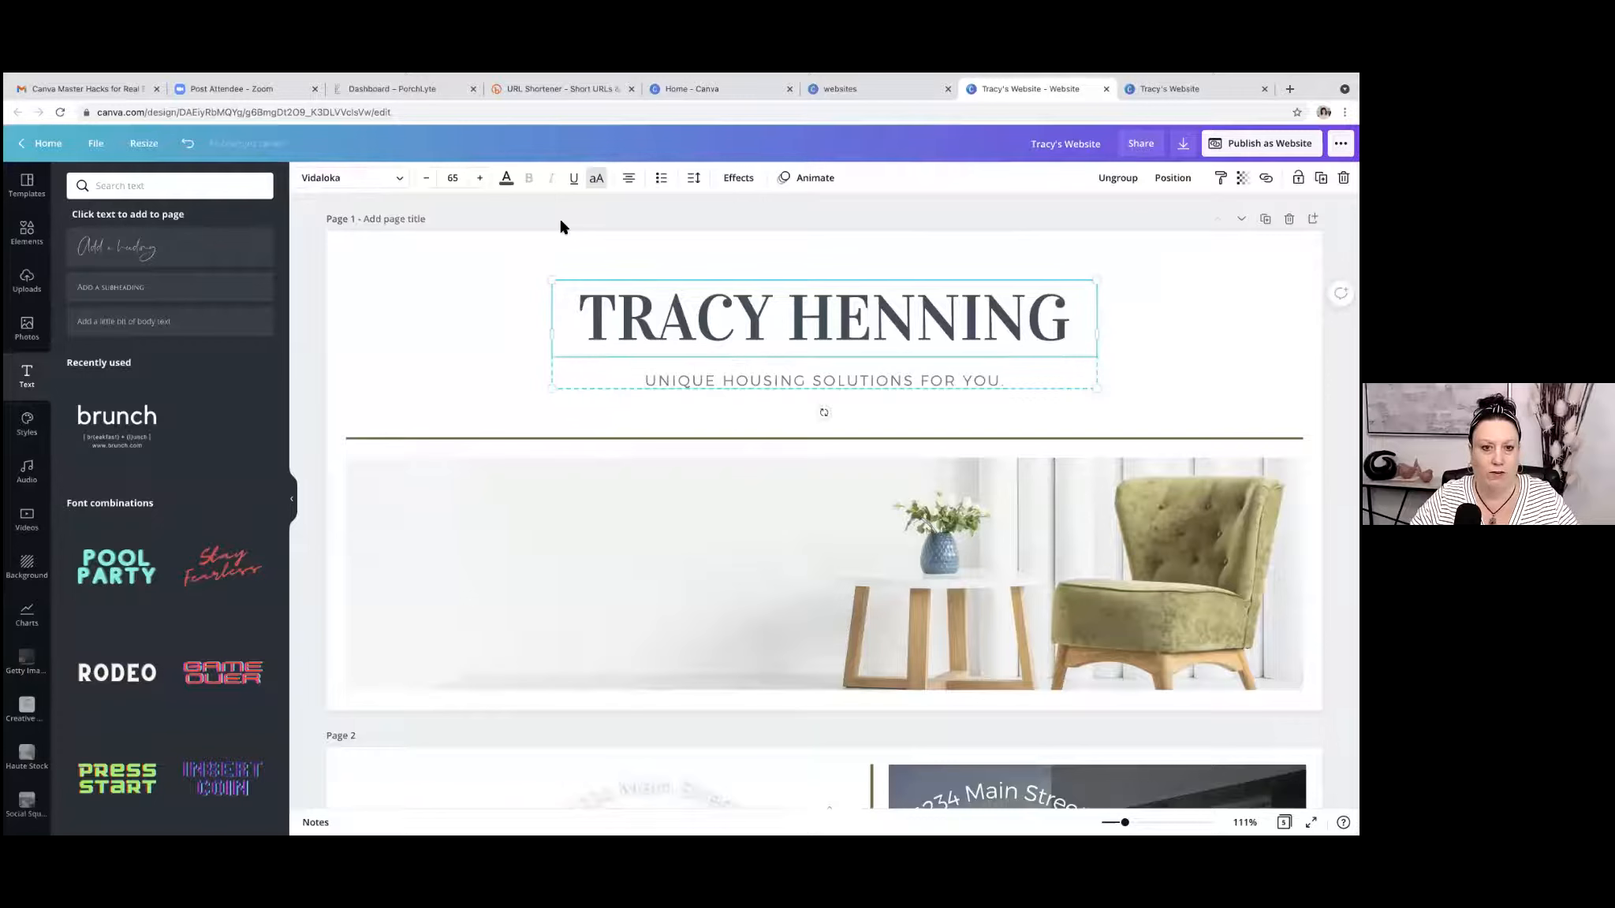
left_click(506, 178)
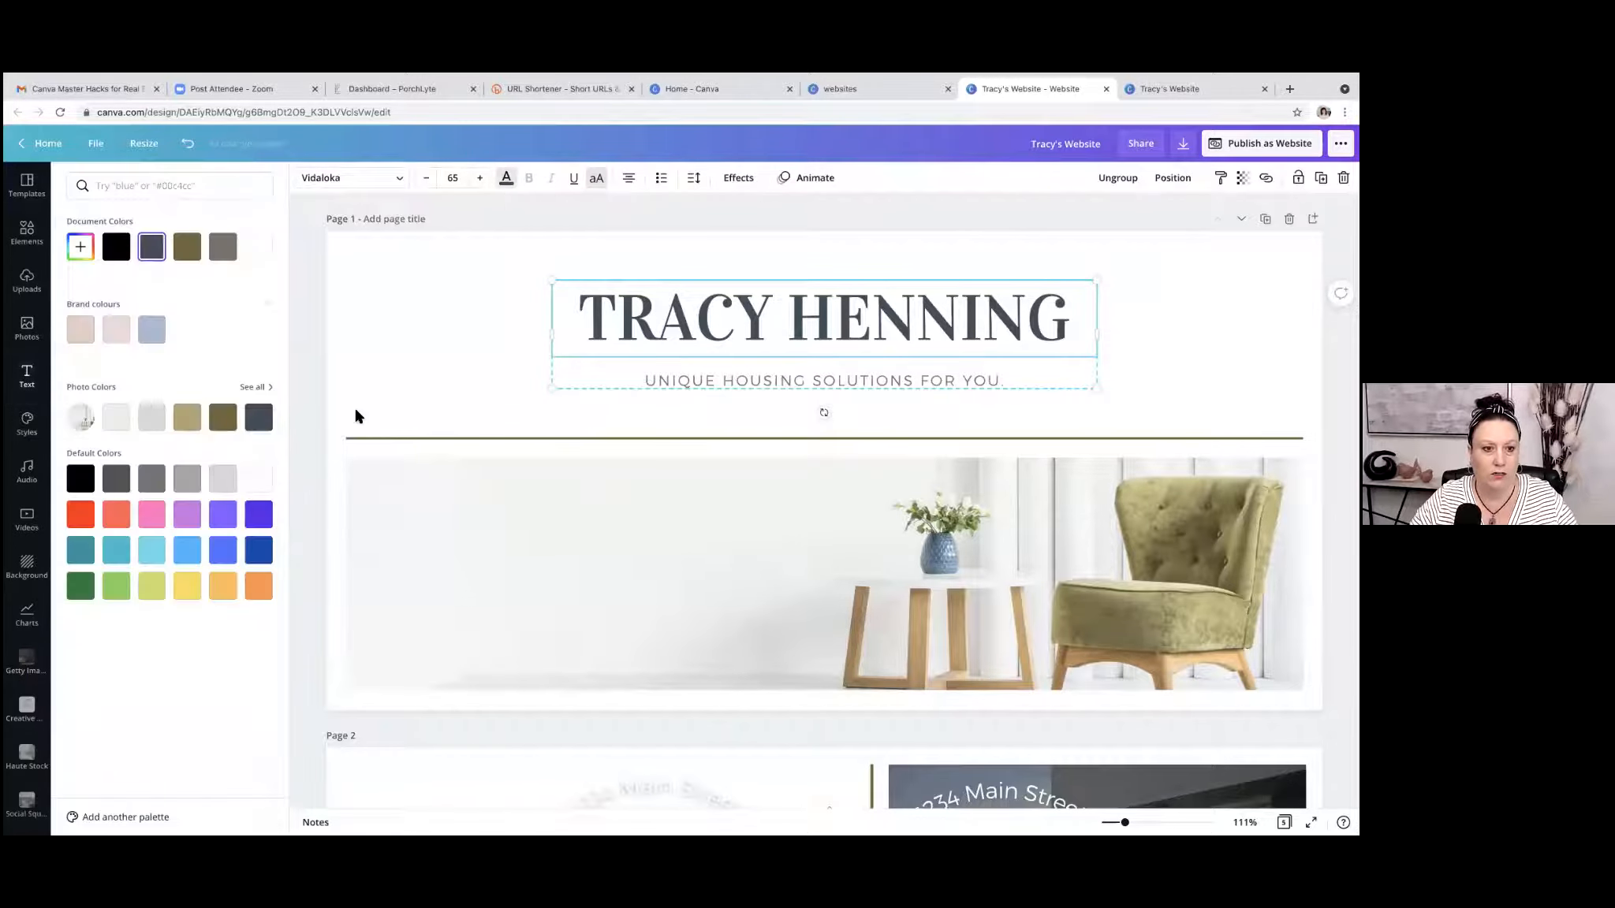
left_click(153, 514)
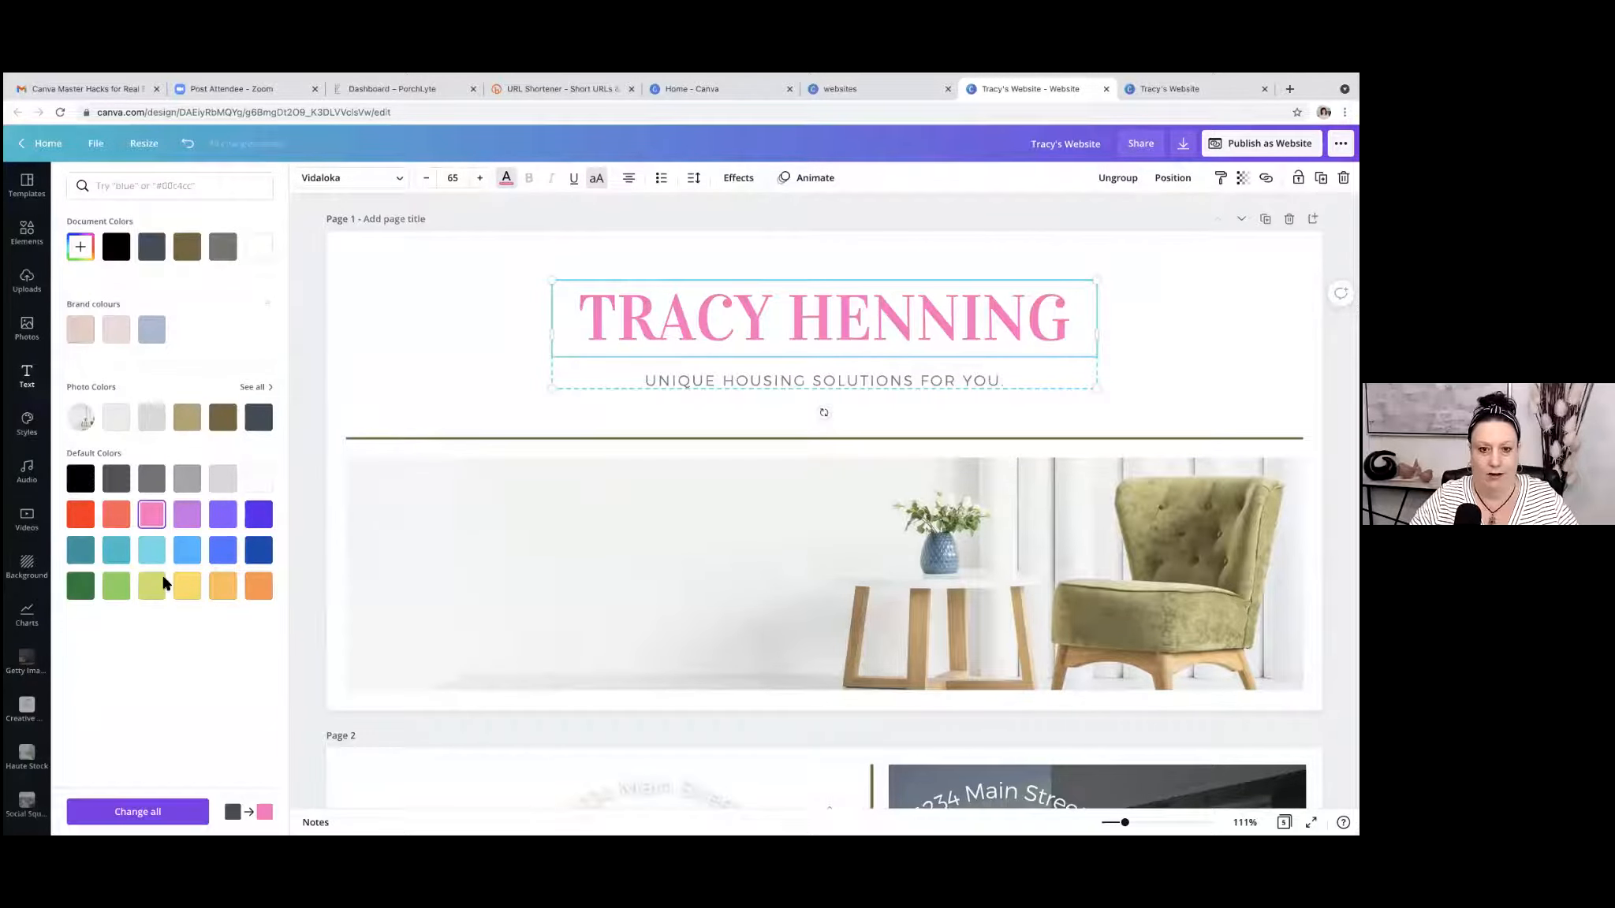
left_click(131, 818)
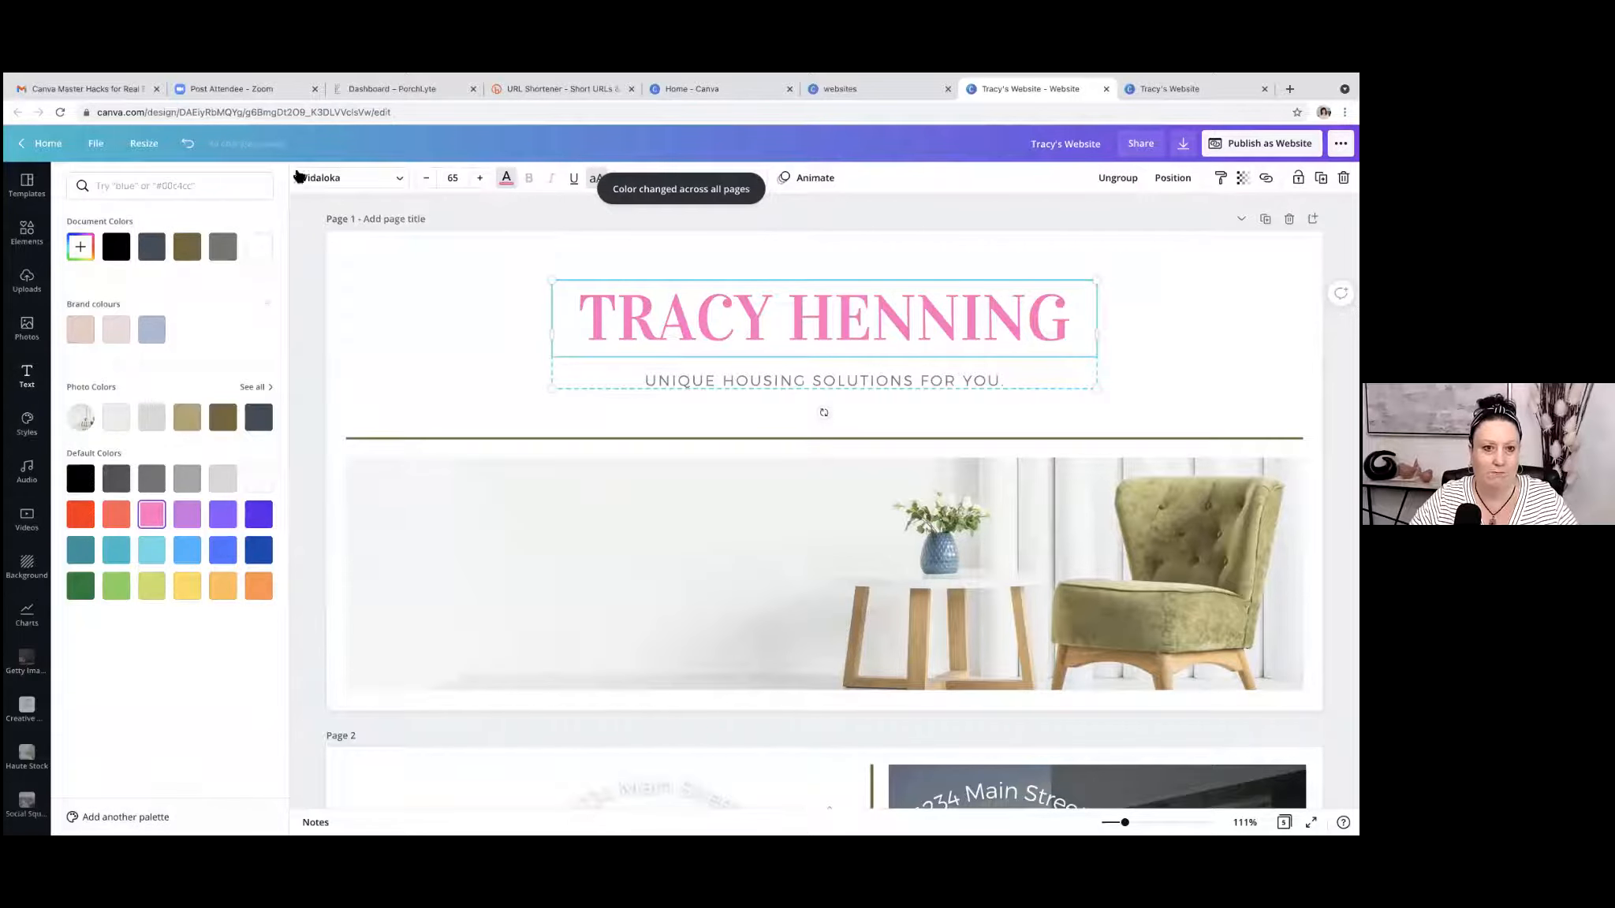
left_click(536, 215)
left_click(540, 225)
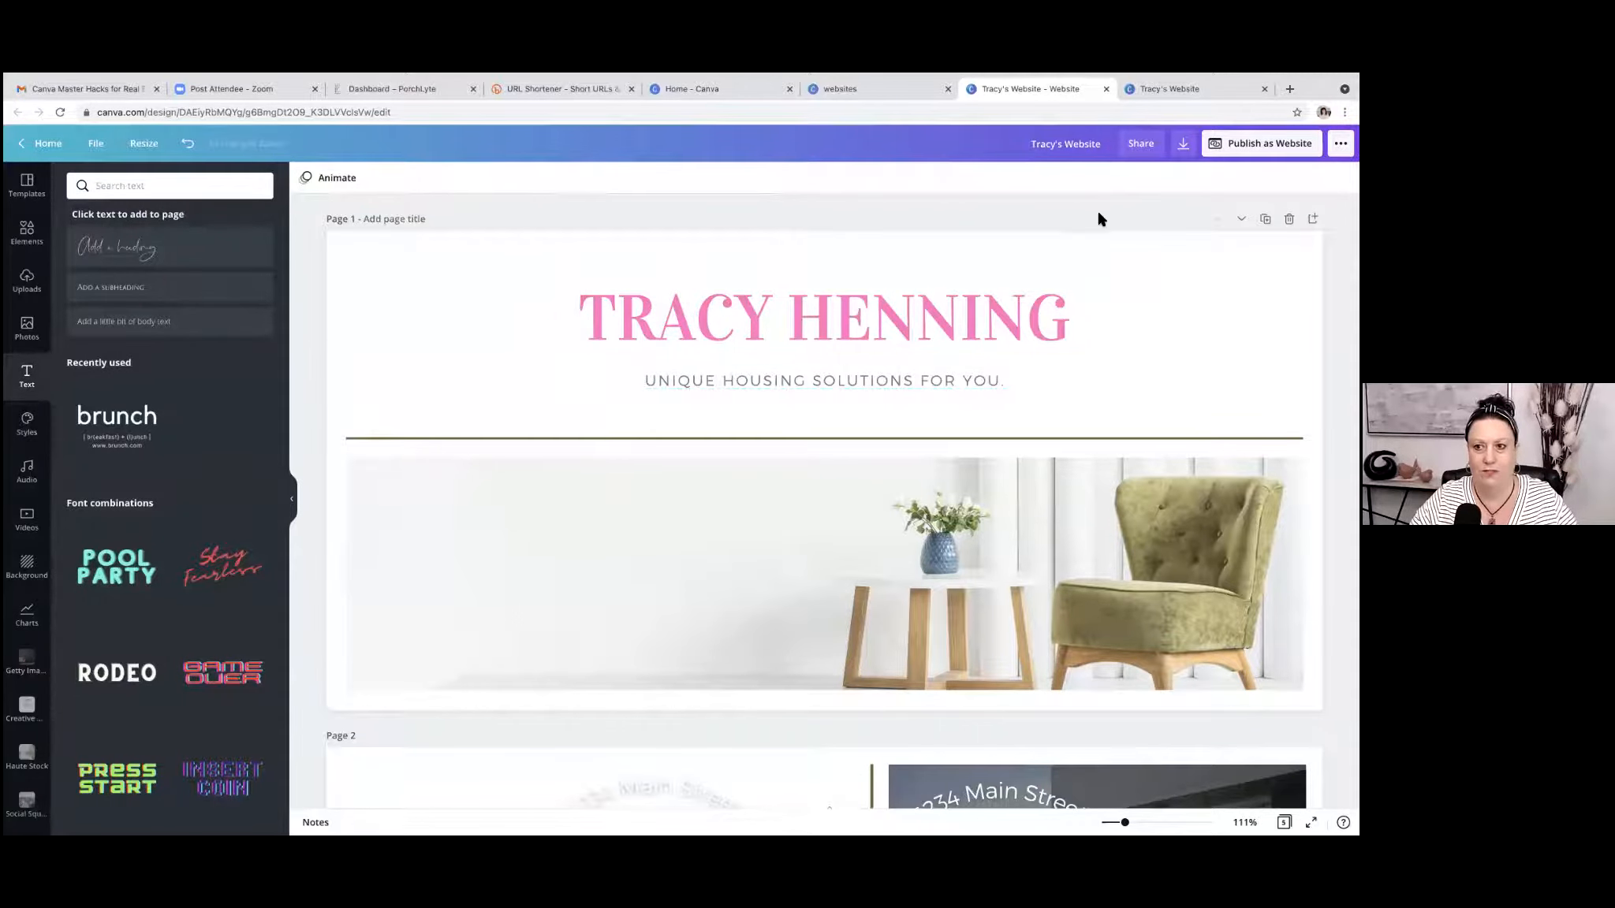
Switch to the published website and examine the heading colours from the title through the company and services sections.
left_click(1162, 89)
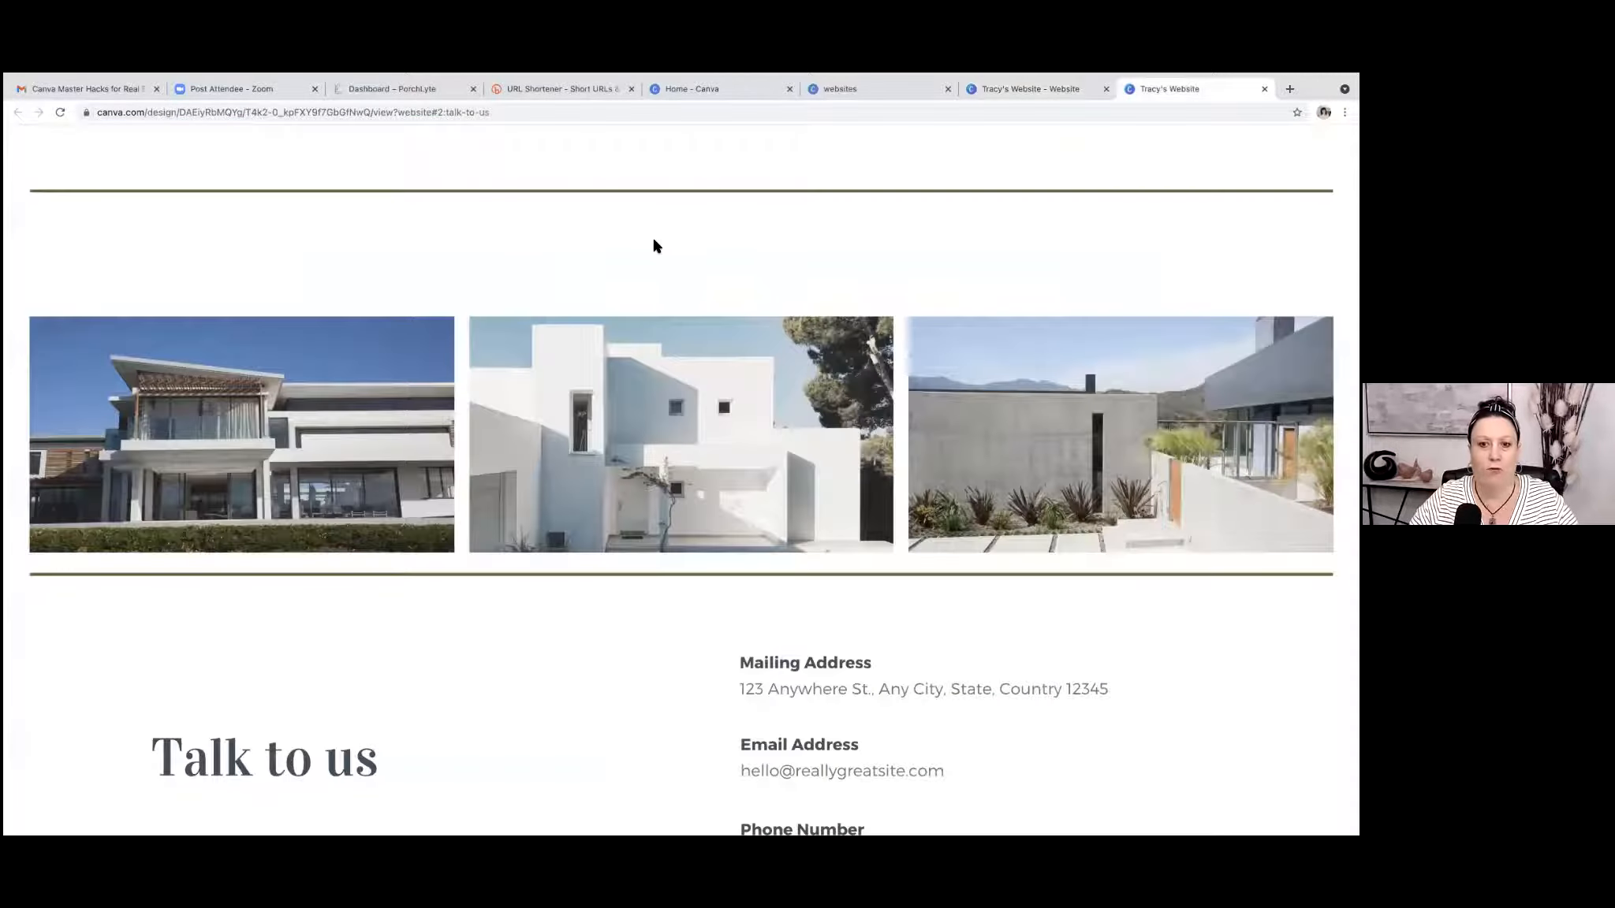
scroll(649, 242, "up", 15)
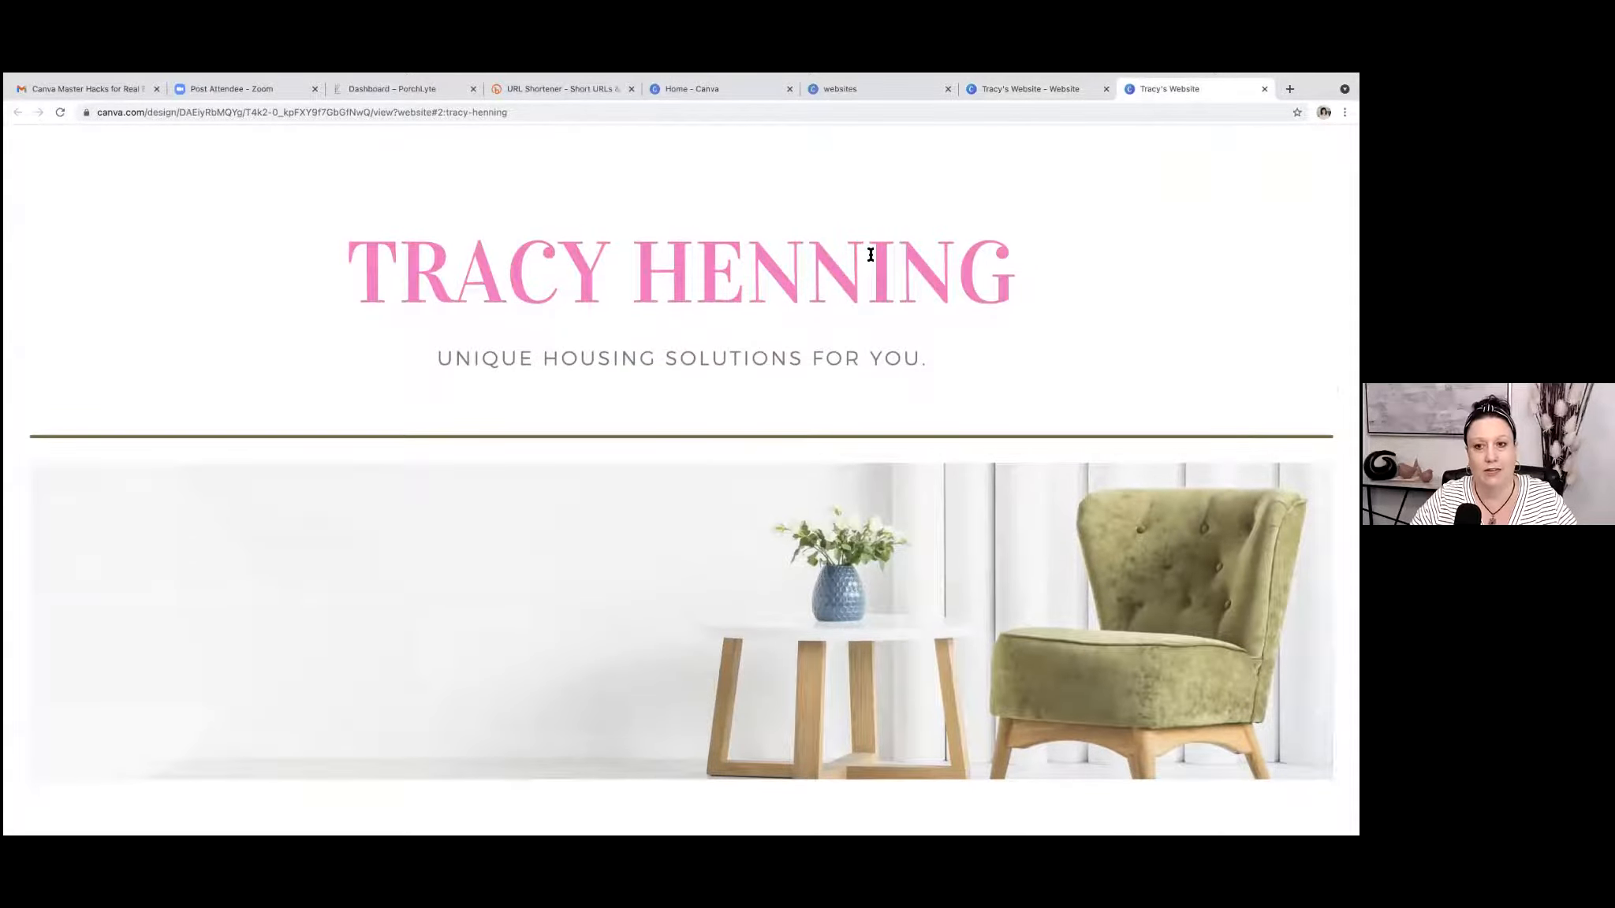
scroll(1107, 260, "down", 7)
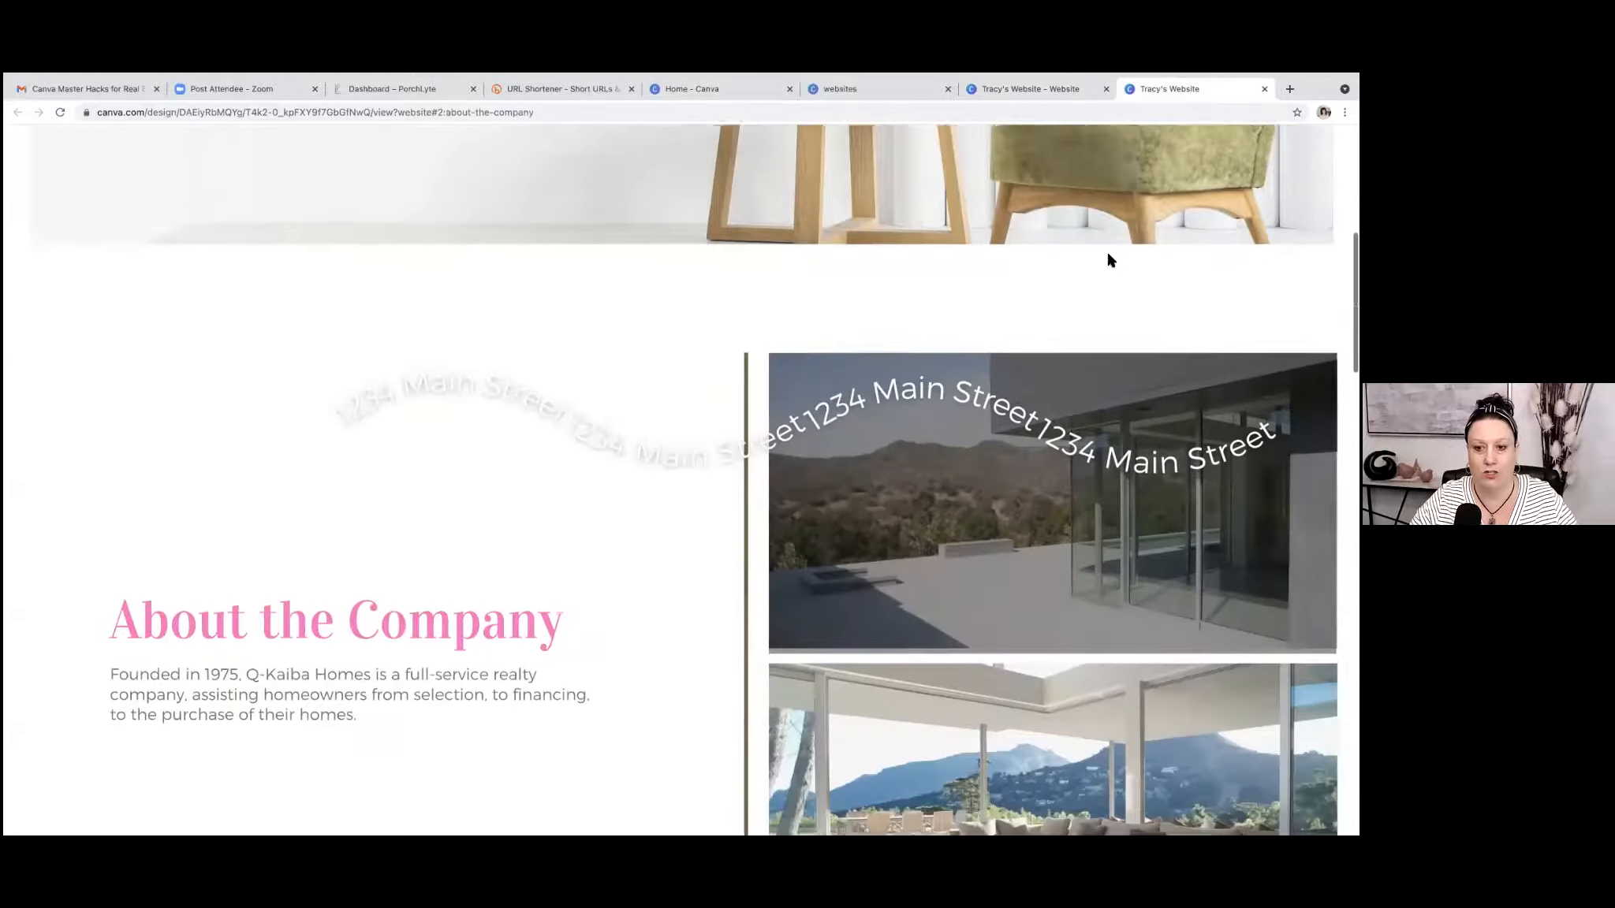
scroll(1108, 260, "down", 6)
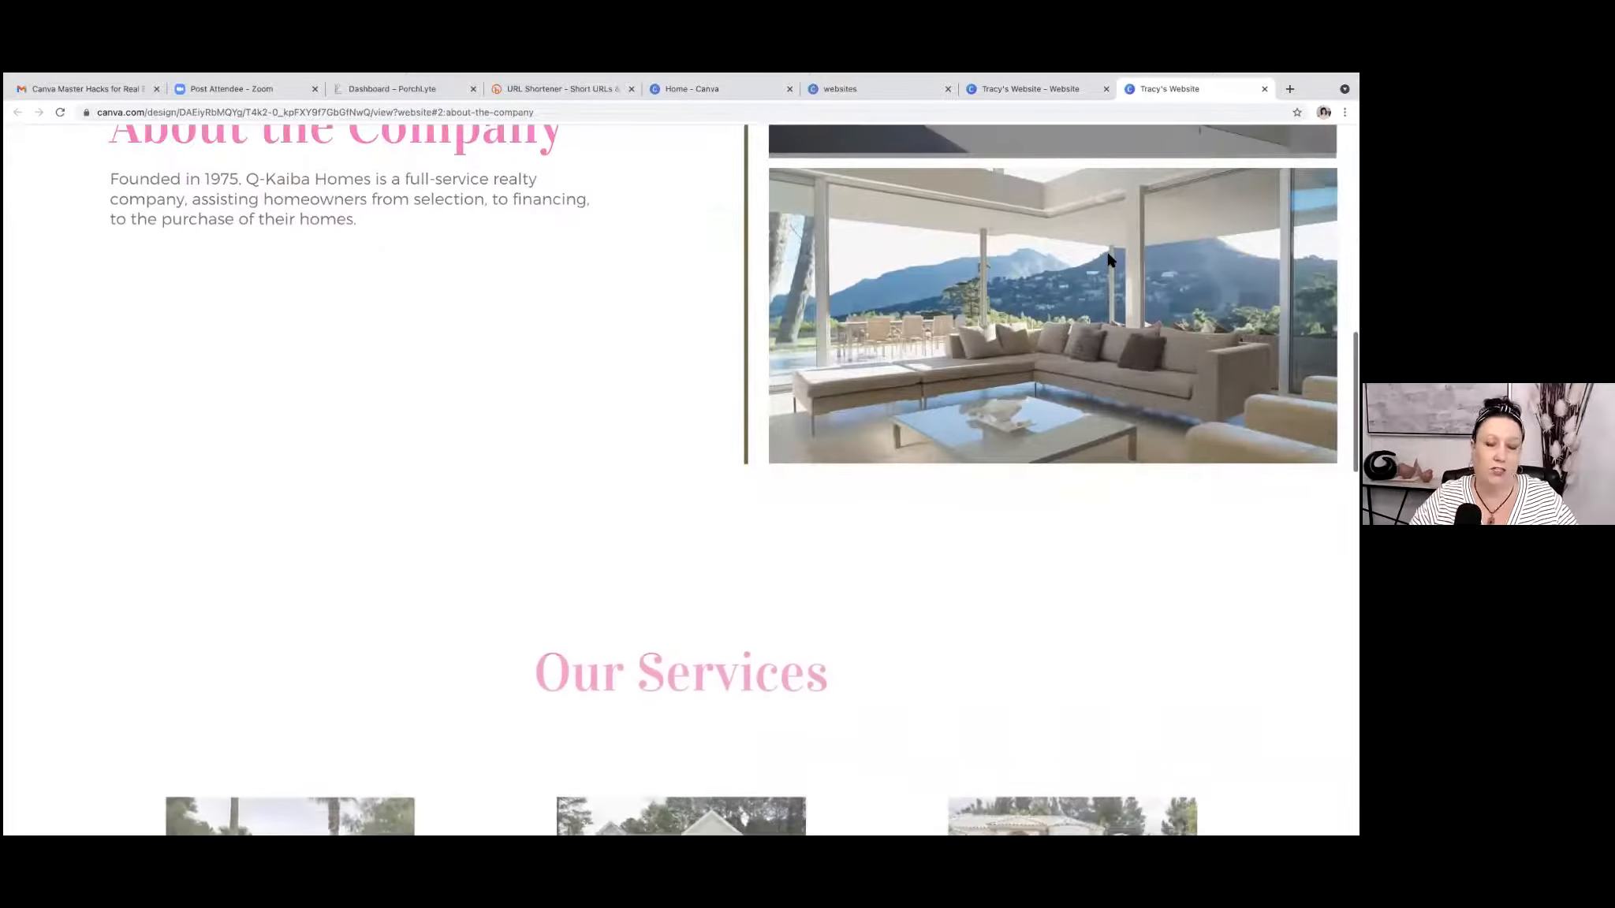
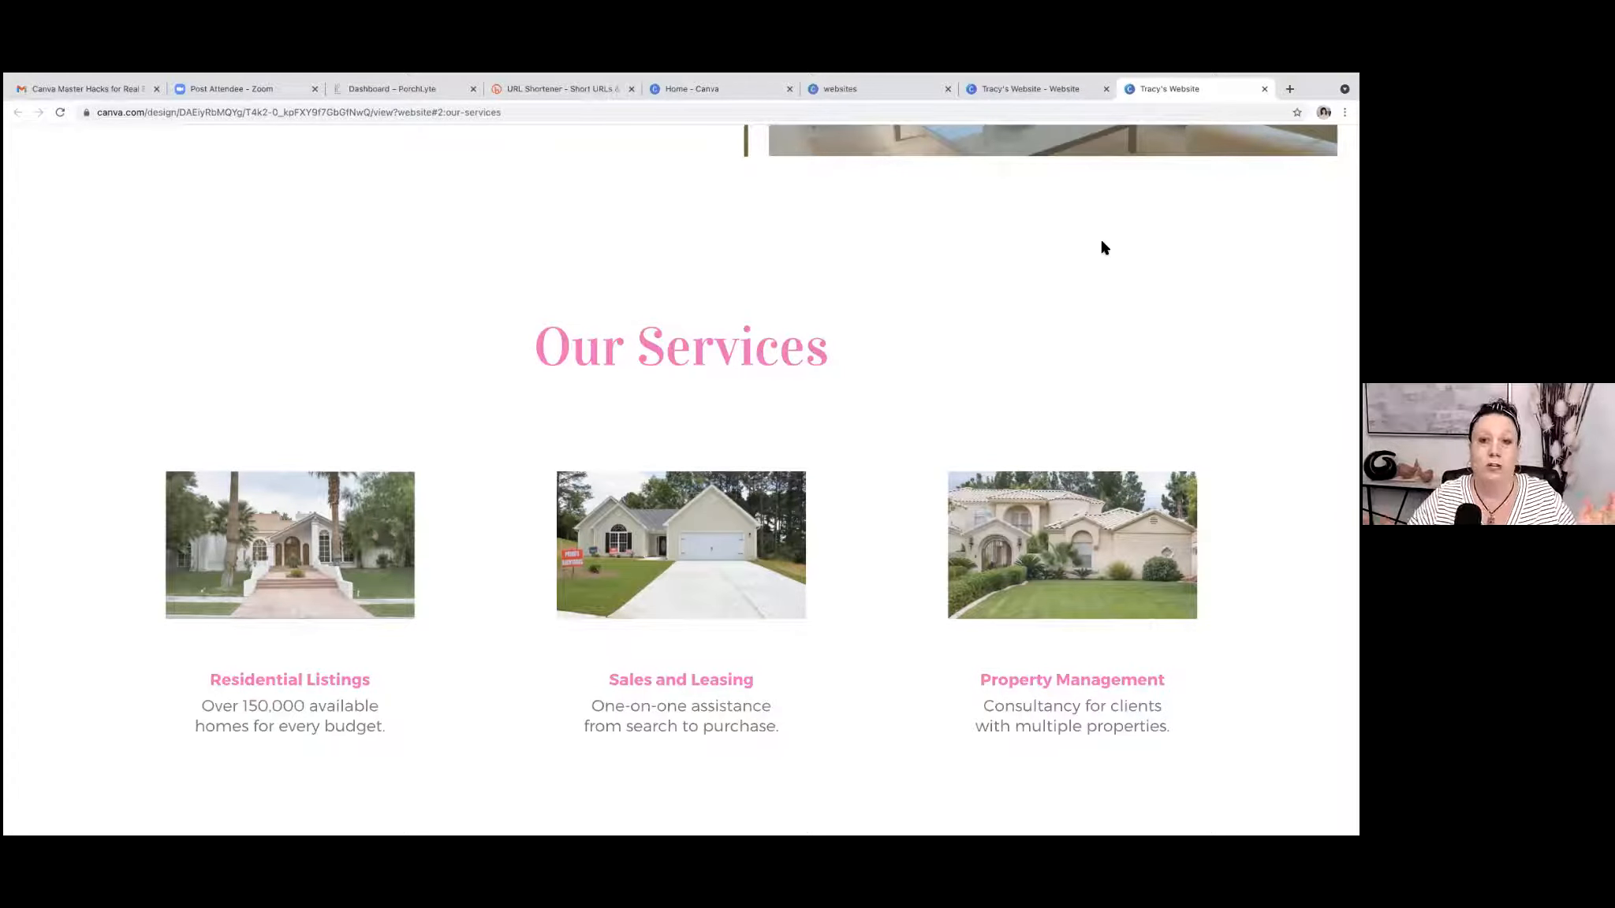
Look back up the published site to its title section, return to the website design and check its website publishing options.
scroll(1101, 248, "up", 1)
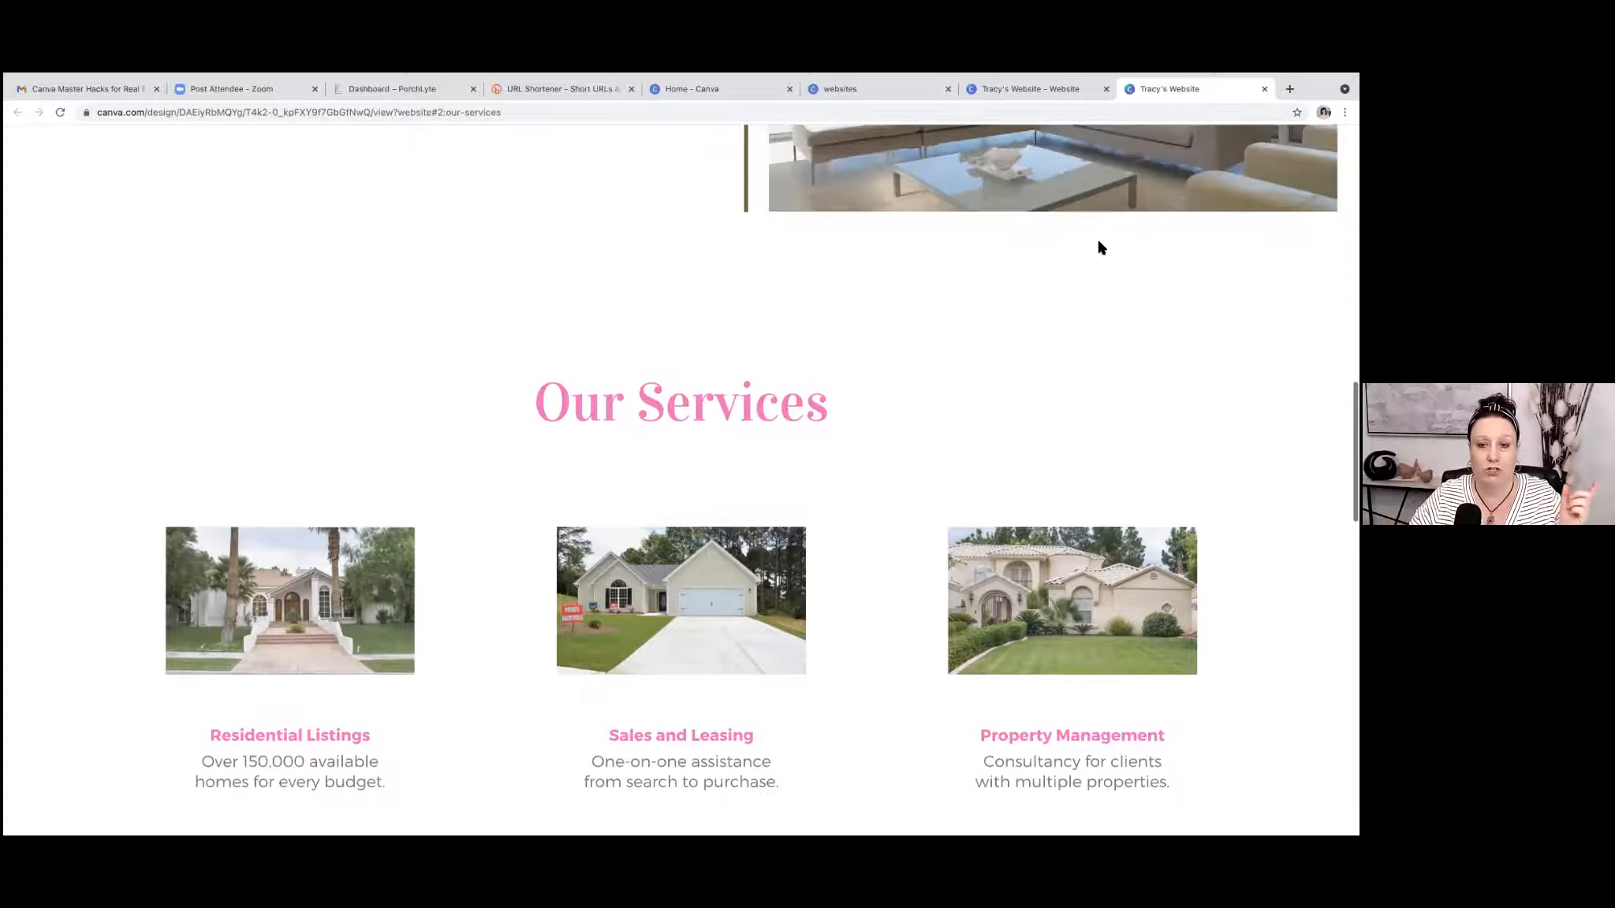
scroll(1101, 247, "up", 10)
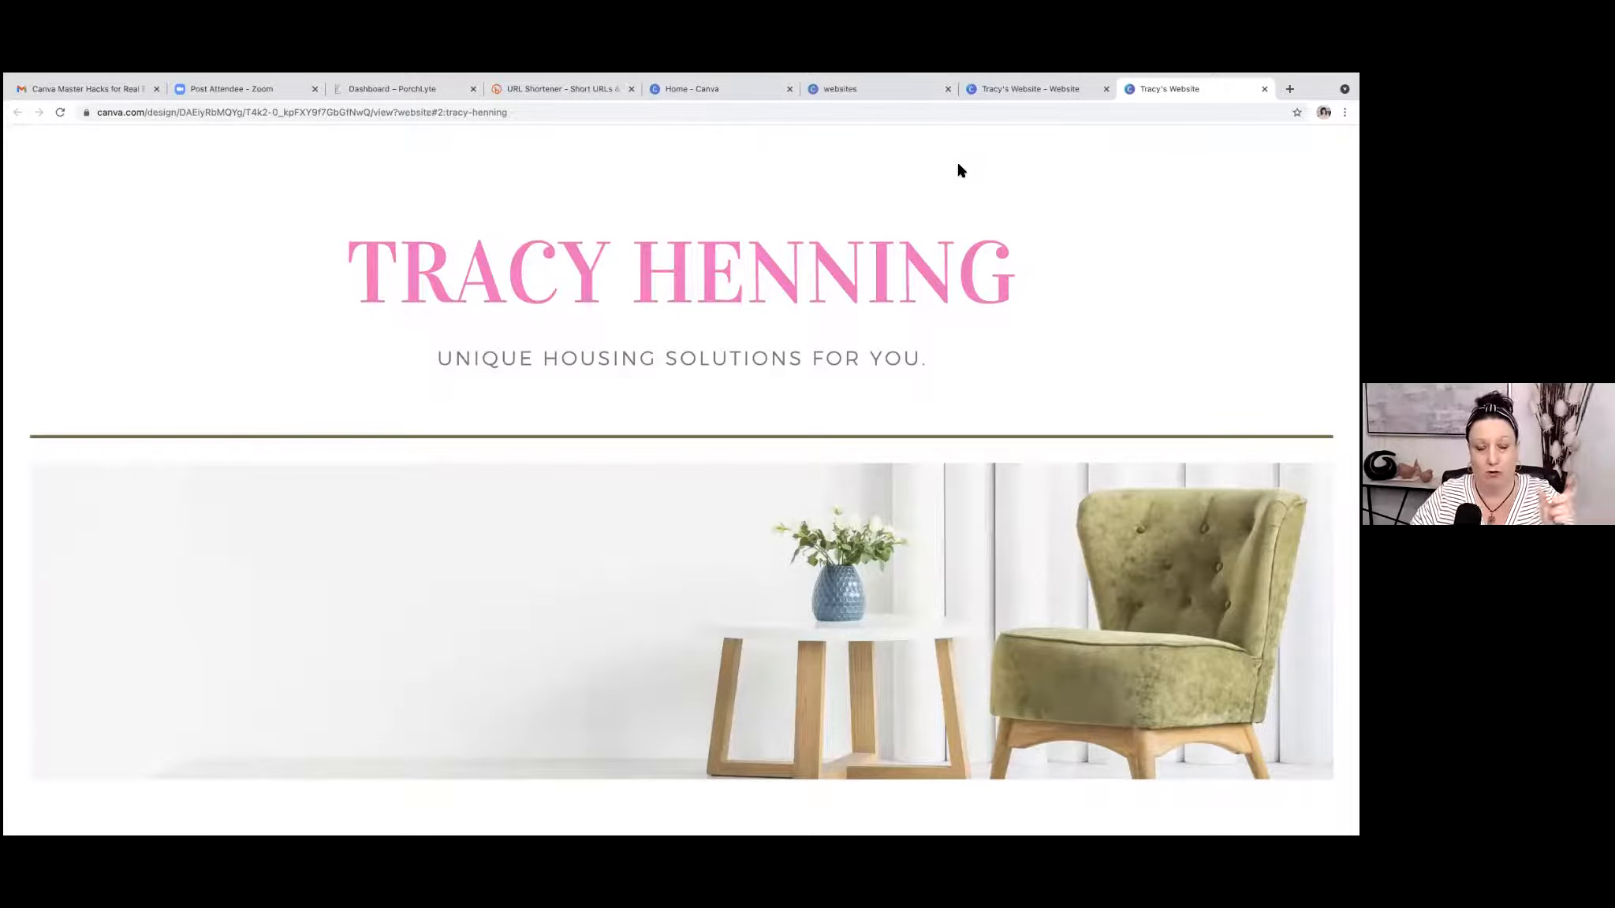
left_click(1054, 97)
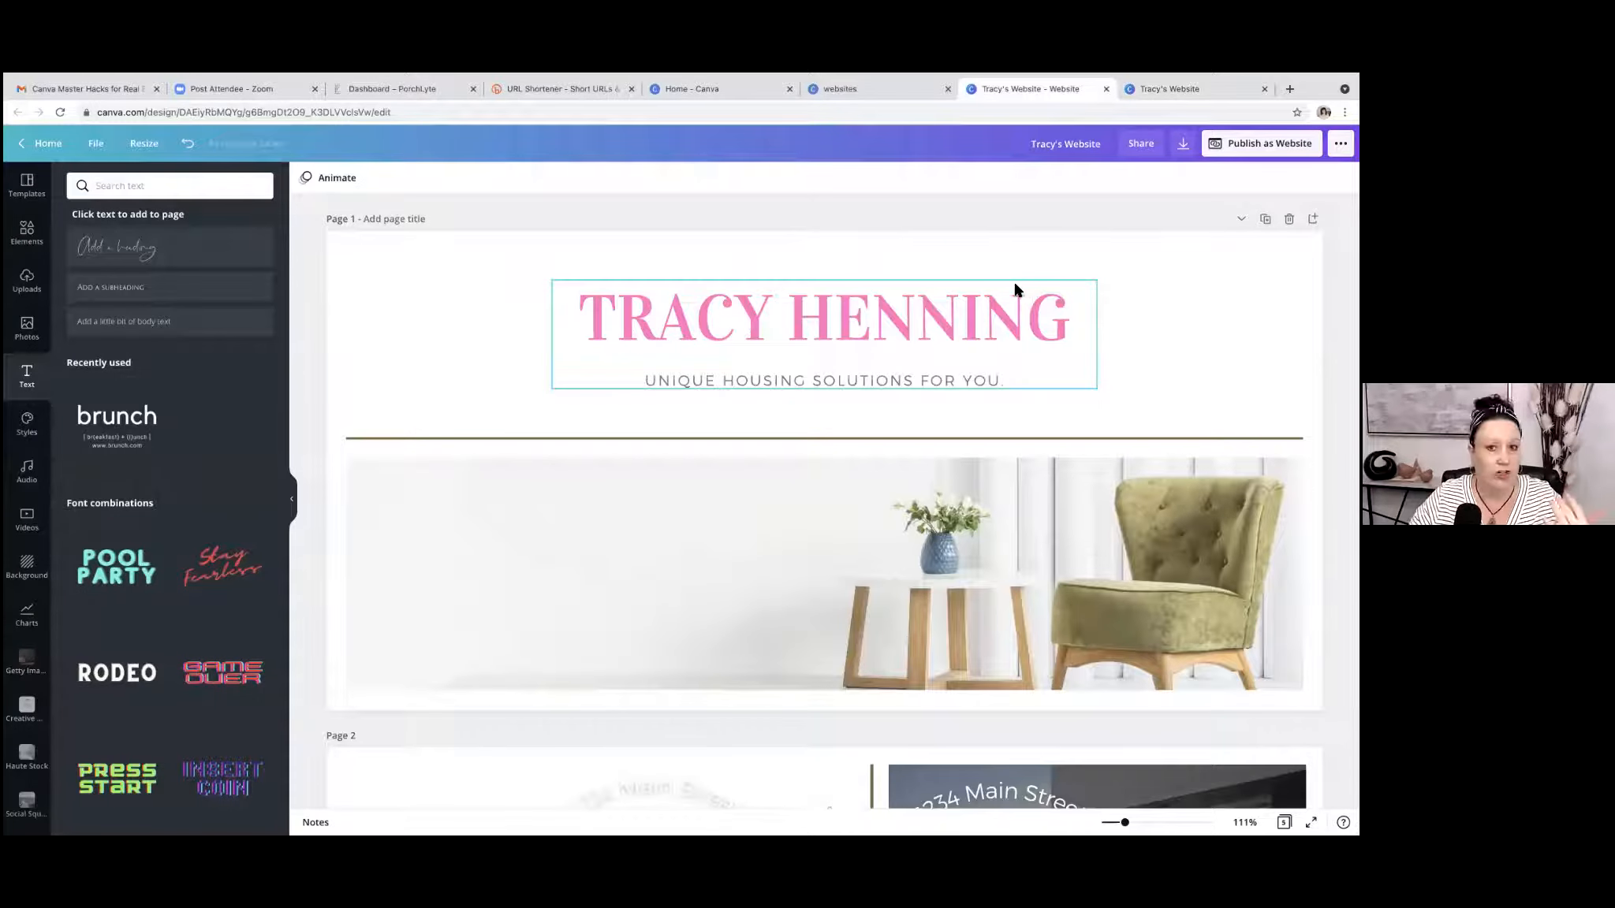
scroll(1015, 290, "down", 1)
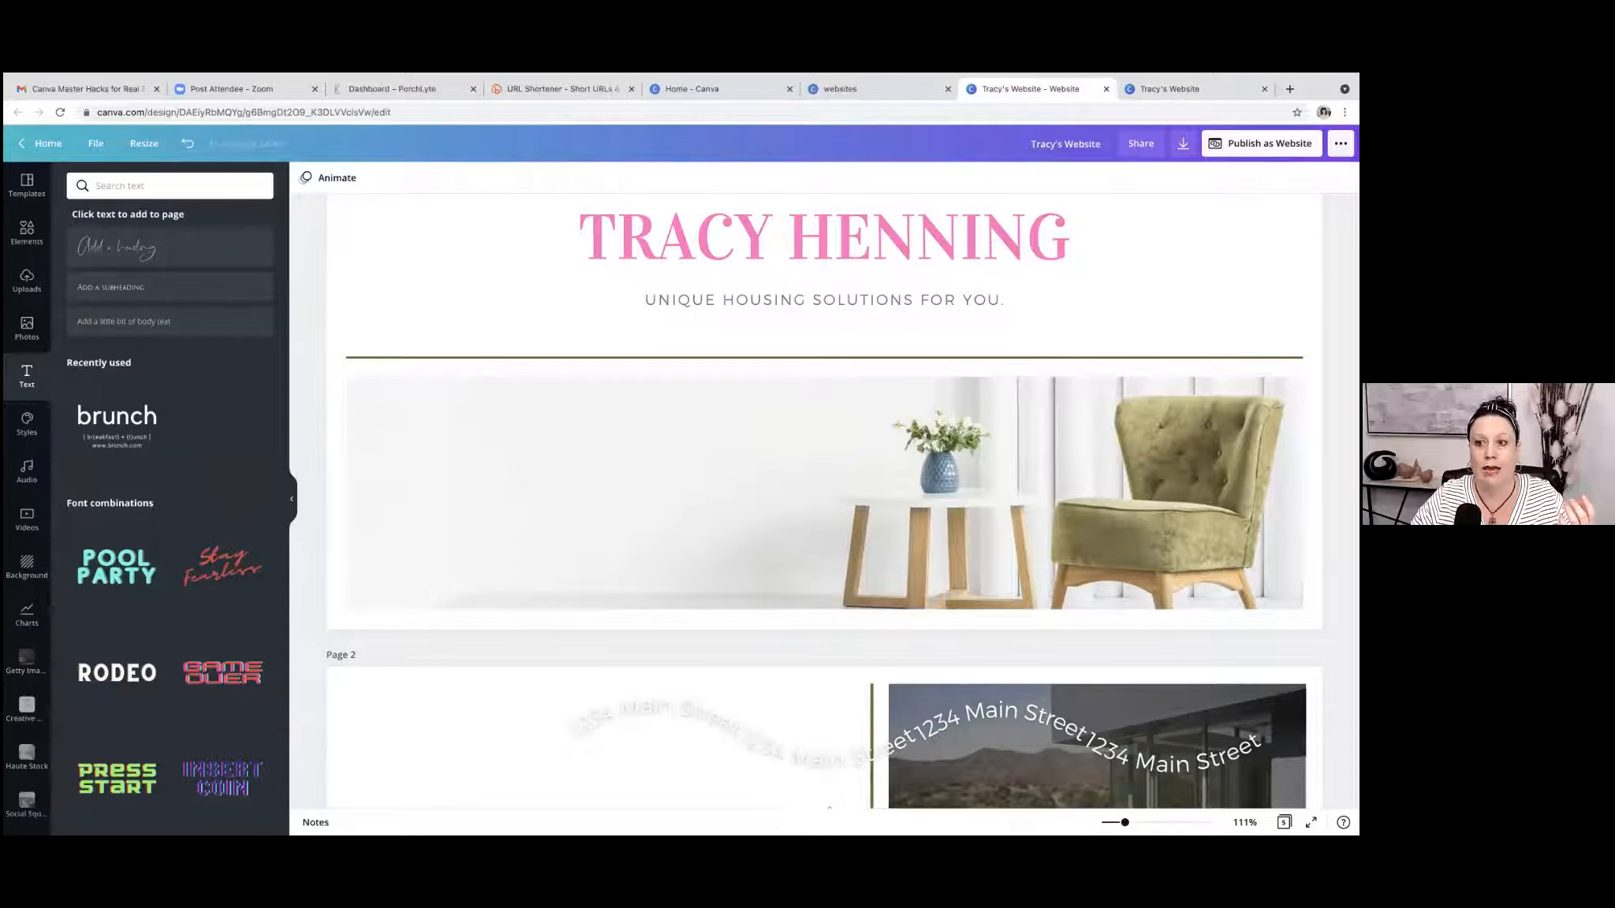
left_click(1262, 143)
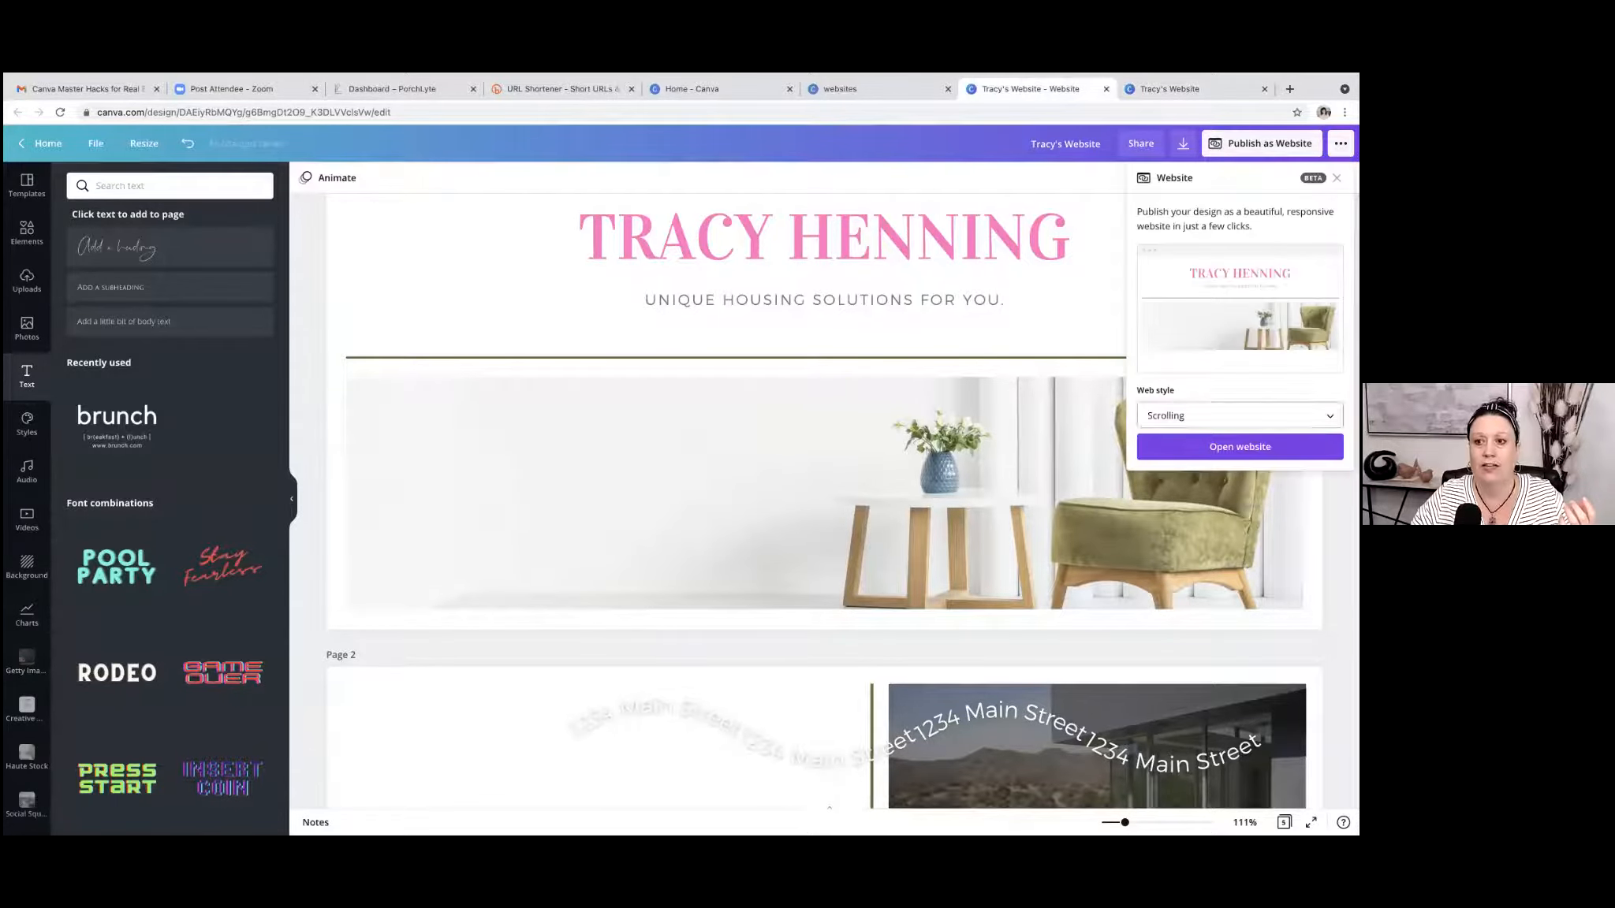
left_click(1002, 171)
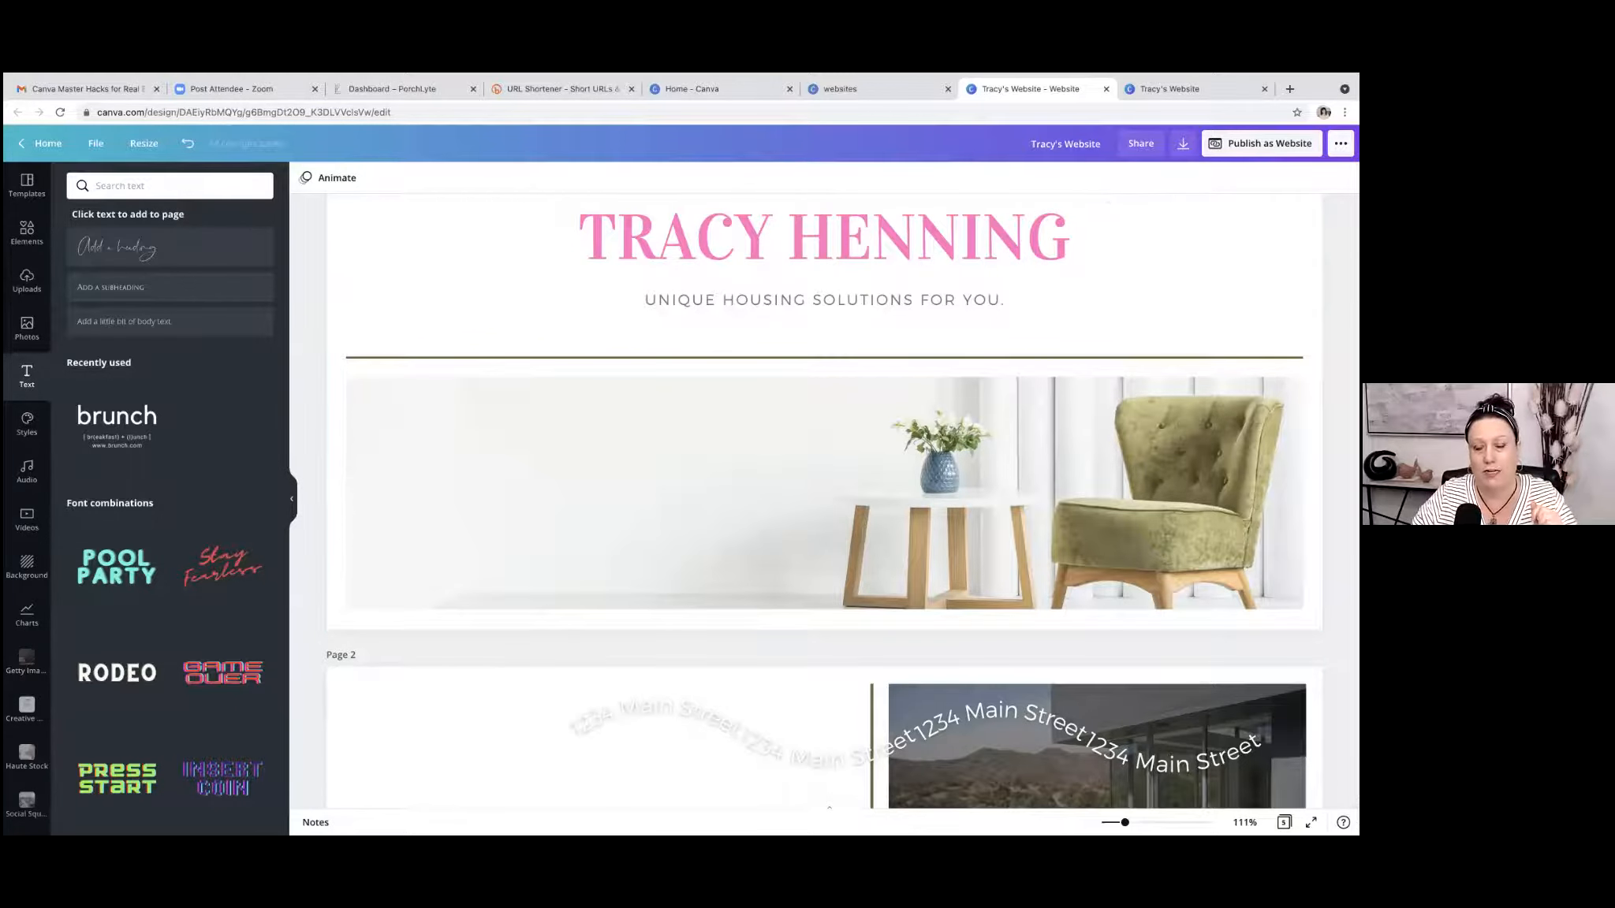
Publish the website design as an embed to create its HTML embed code and smart embed link.
left_click(1340, 143)
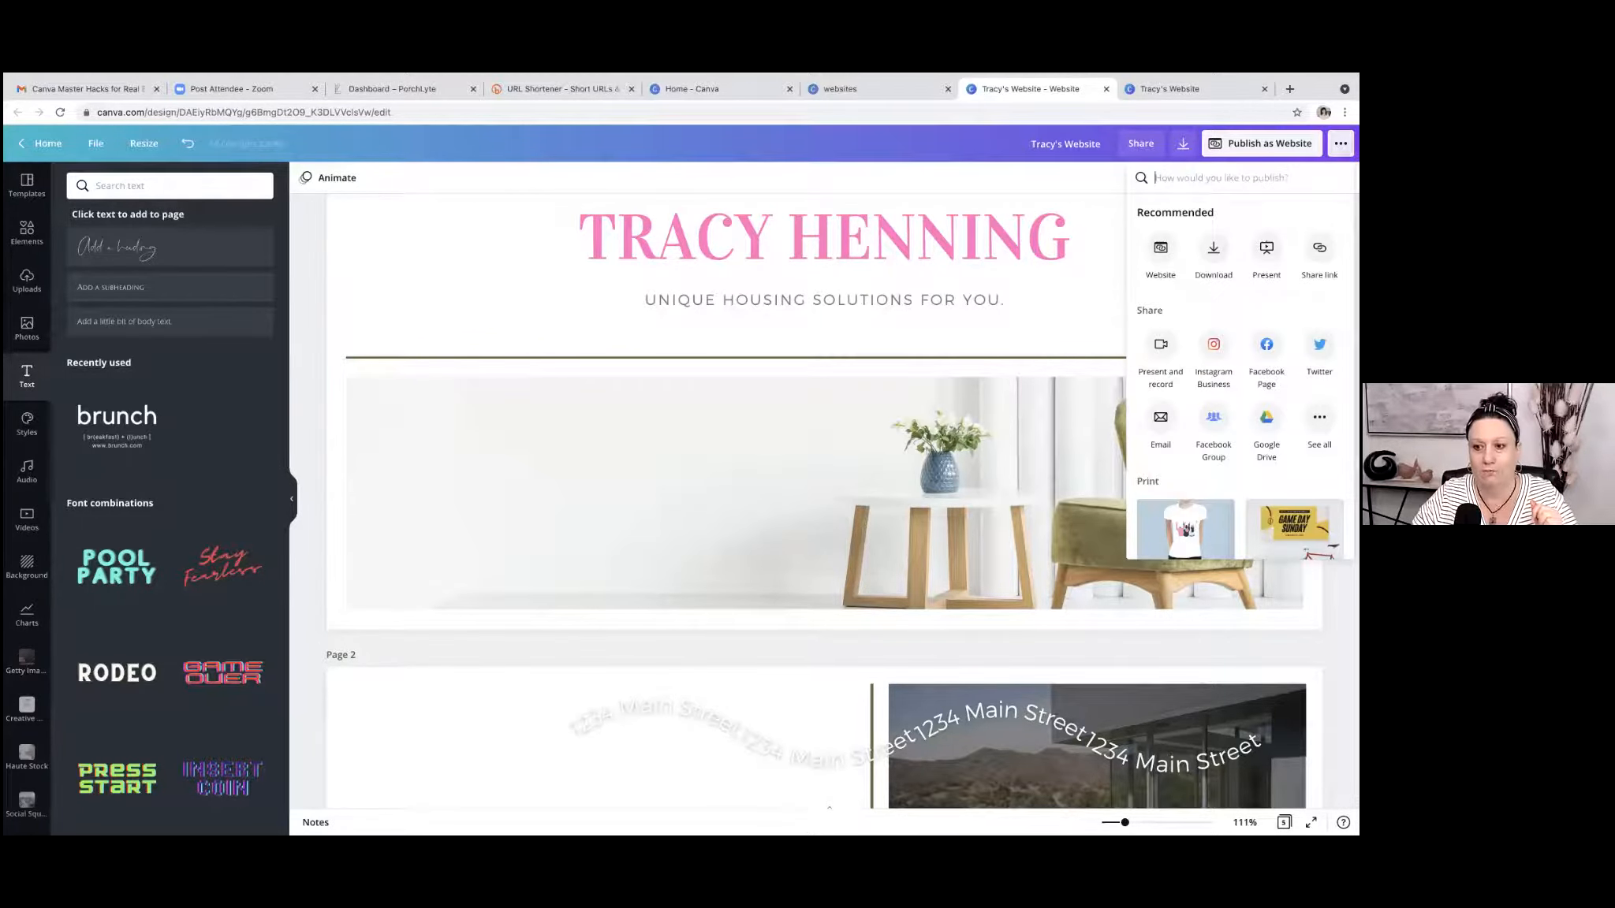
left_click(1319, 416)
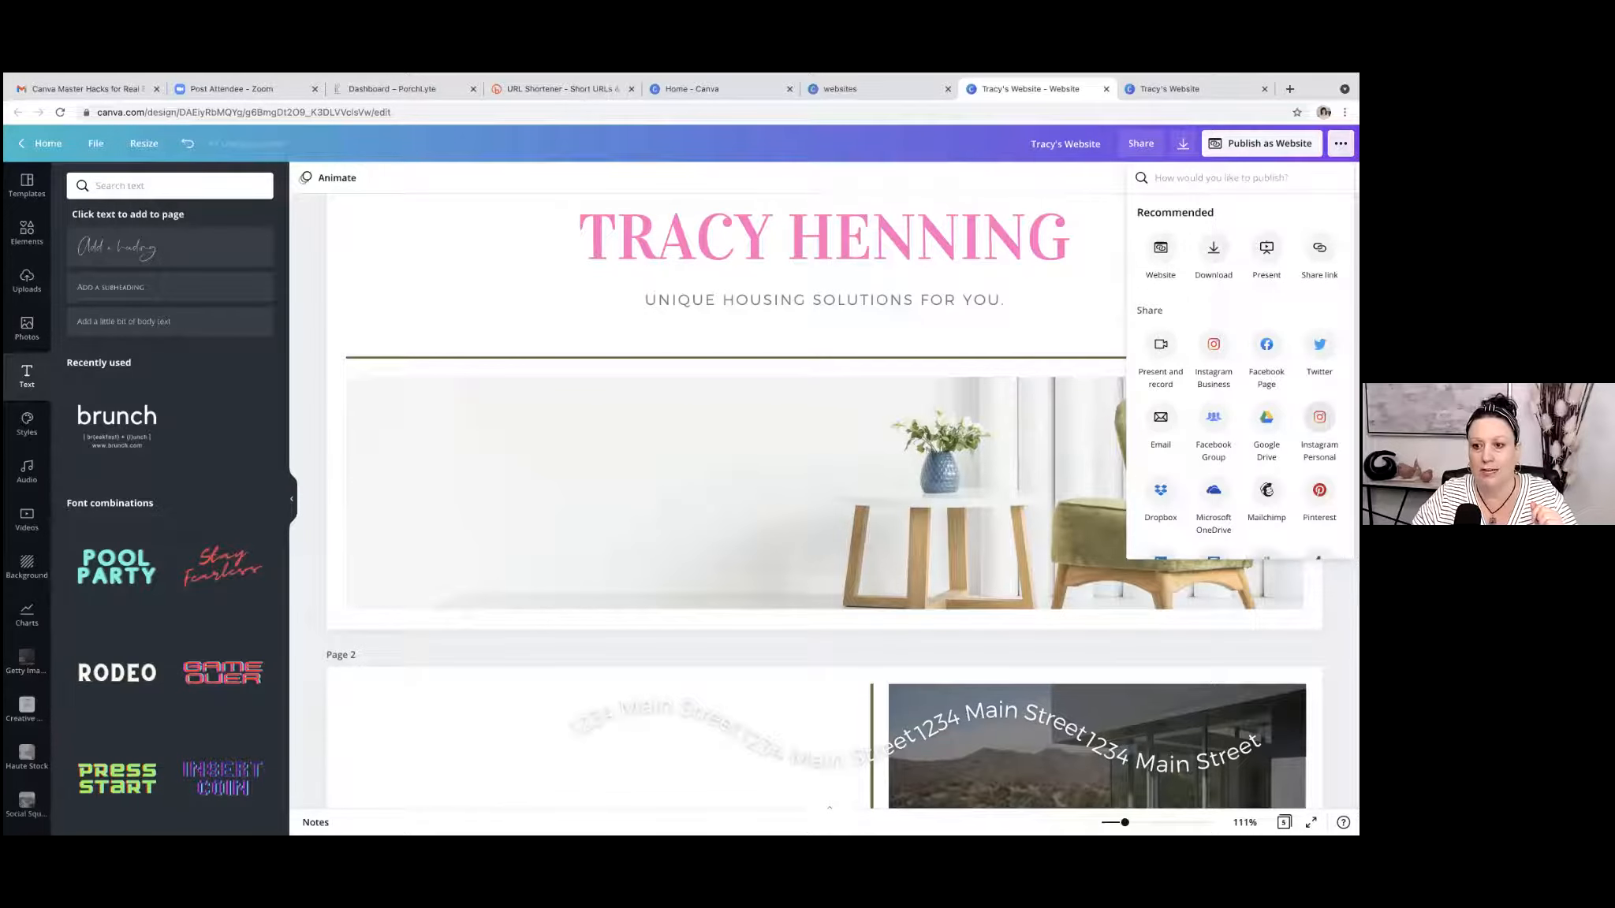
scroll(1319, 417, "down", 5)
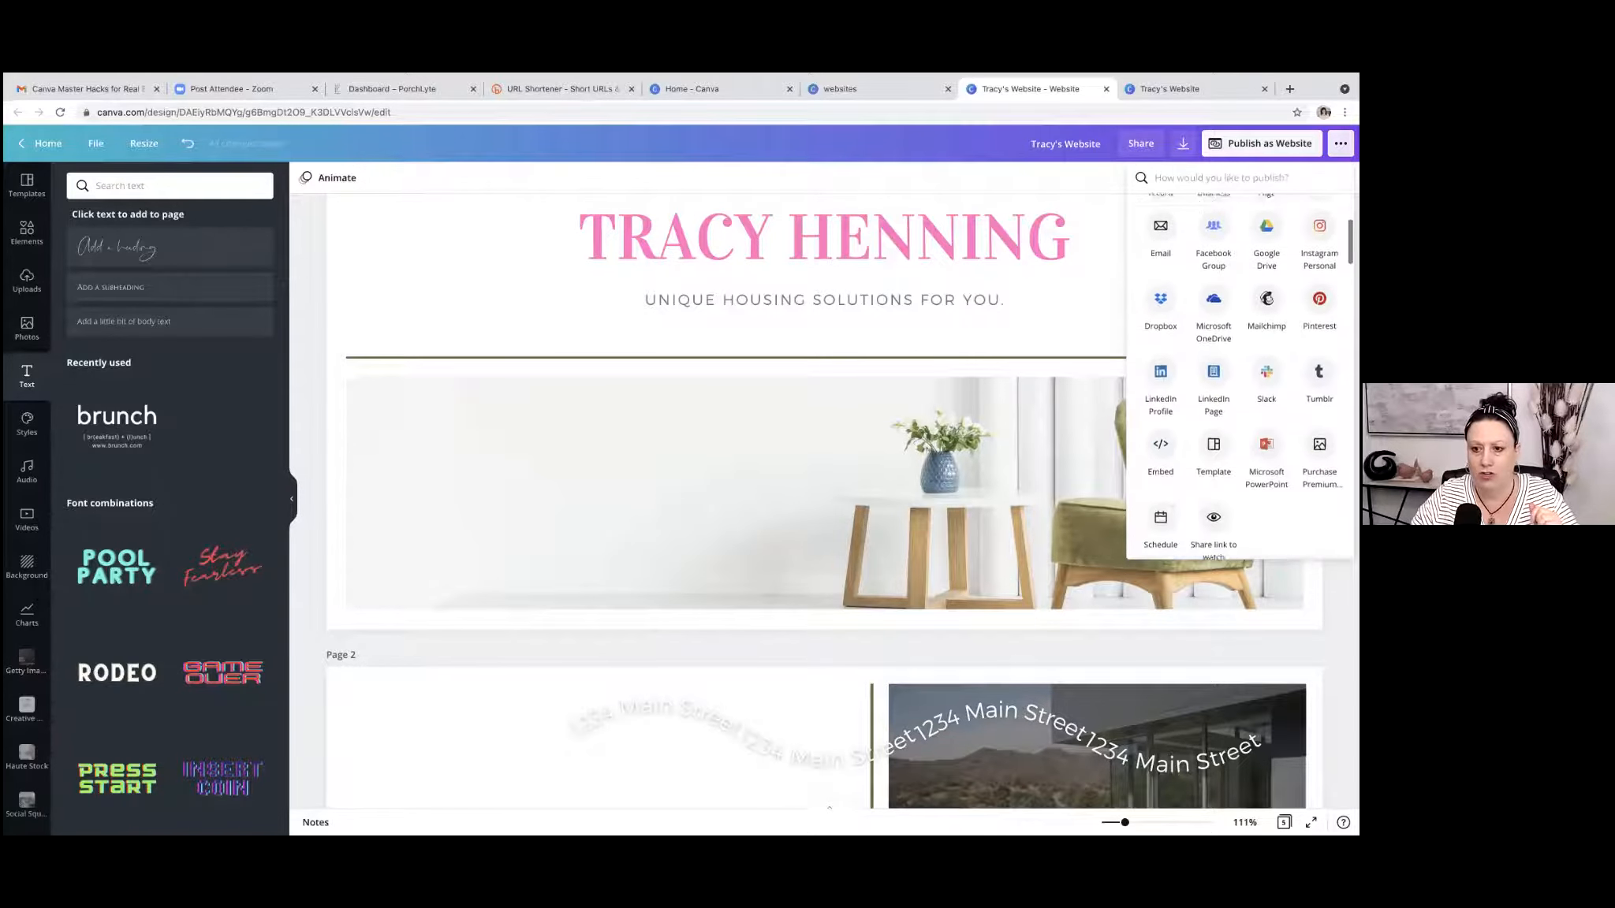
left_click(1160, 439)
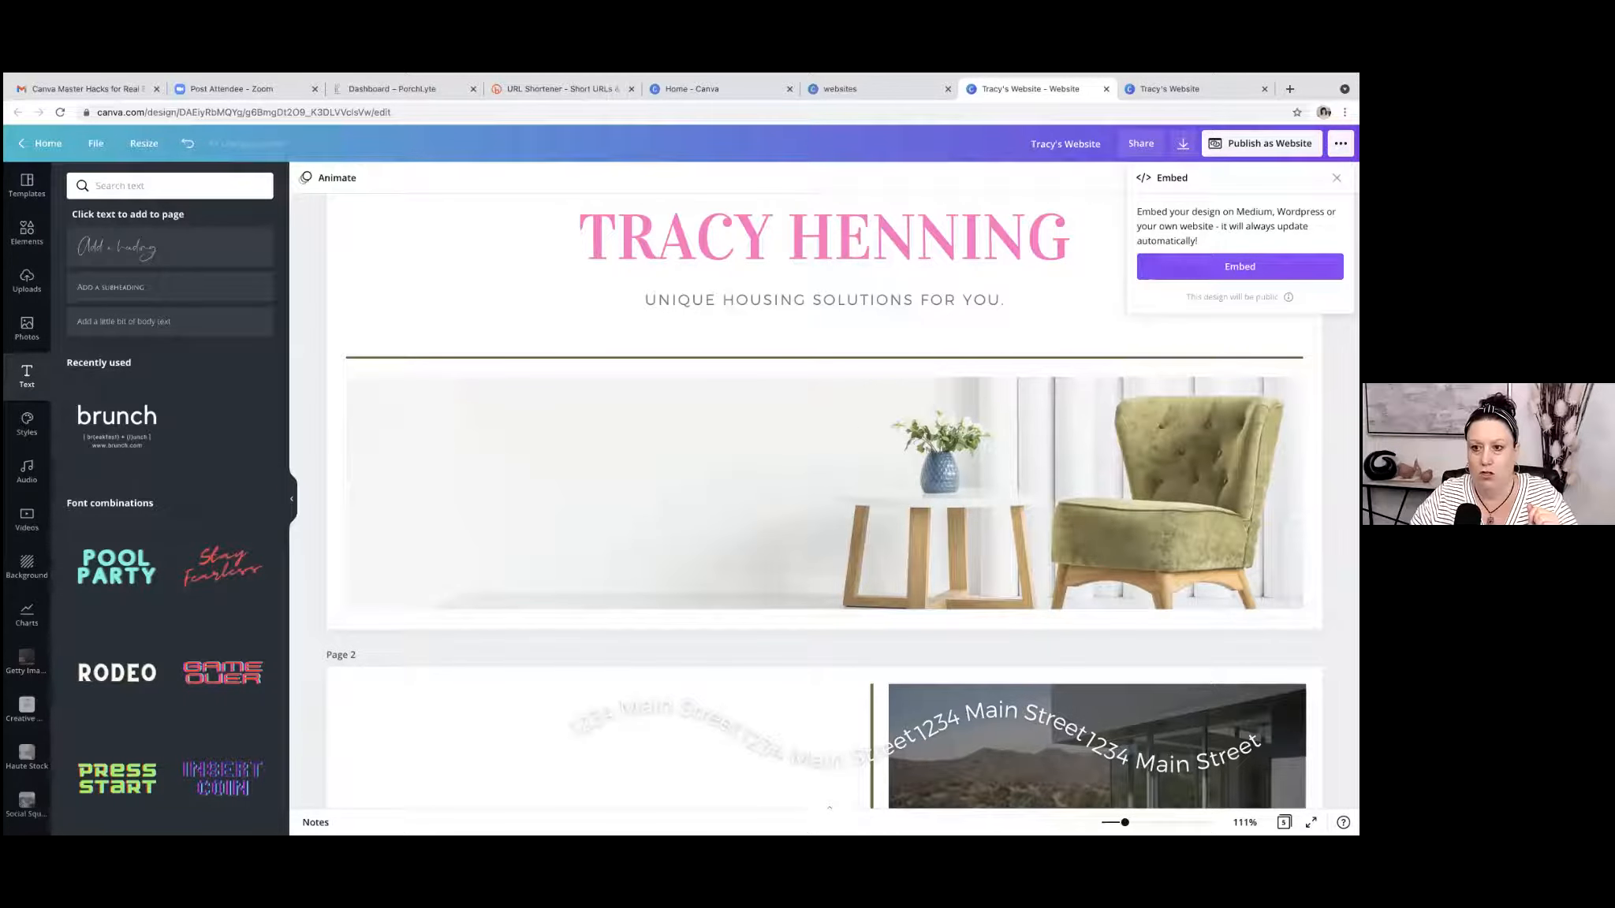
left_click(1240, 266)
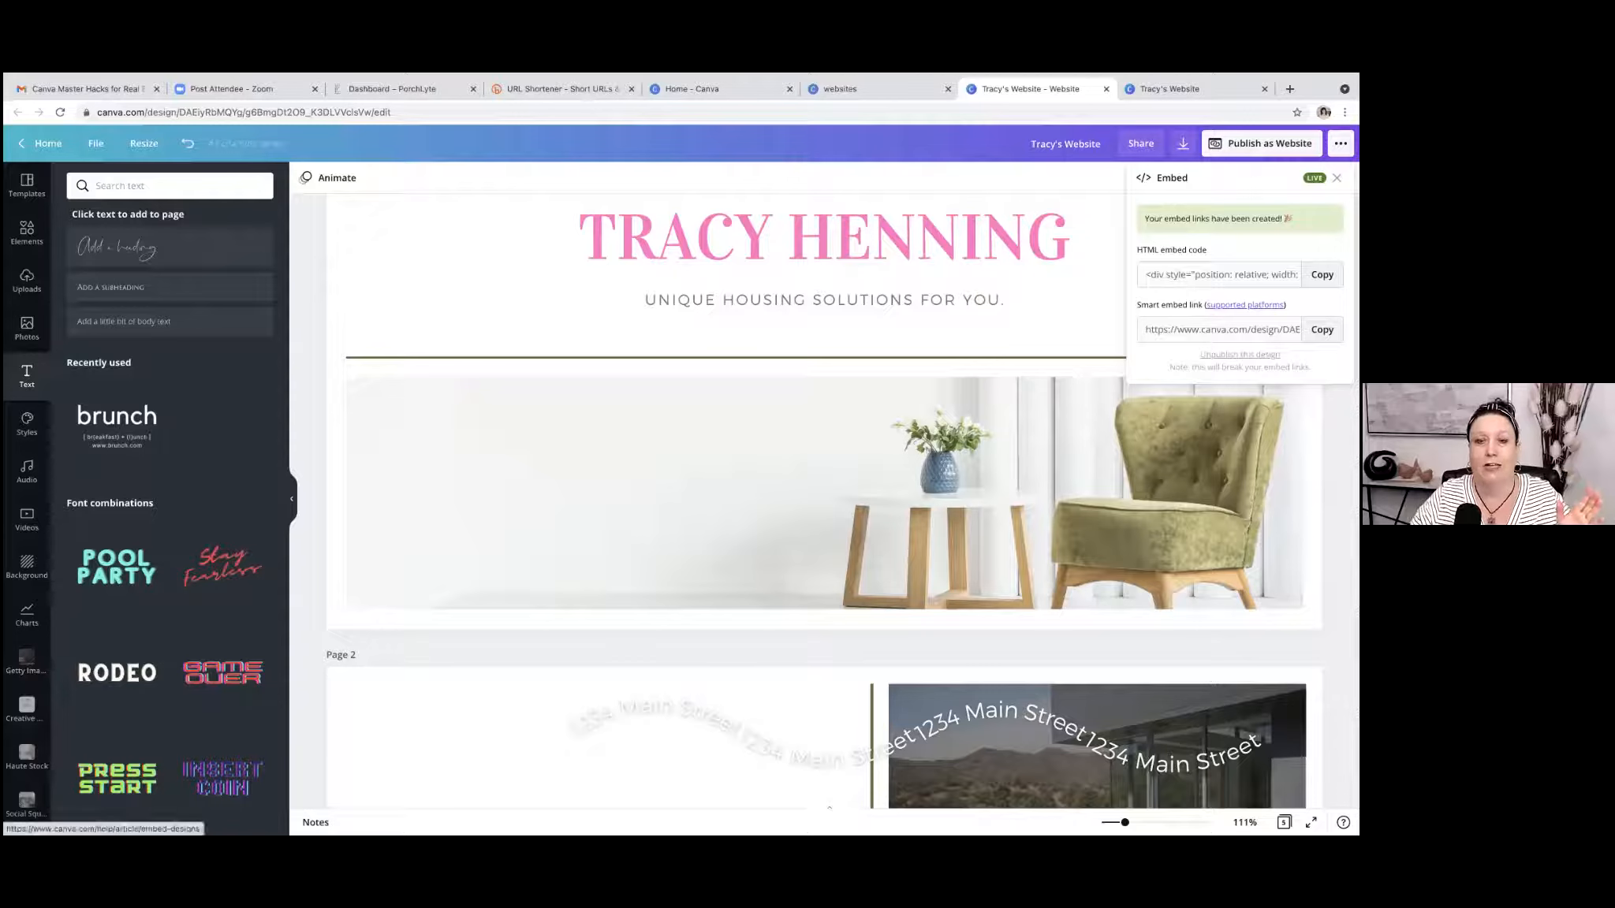
Read the help article on platforms that support smart embed links, and close the article and the embed options.
left_click(1244, 304)
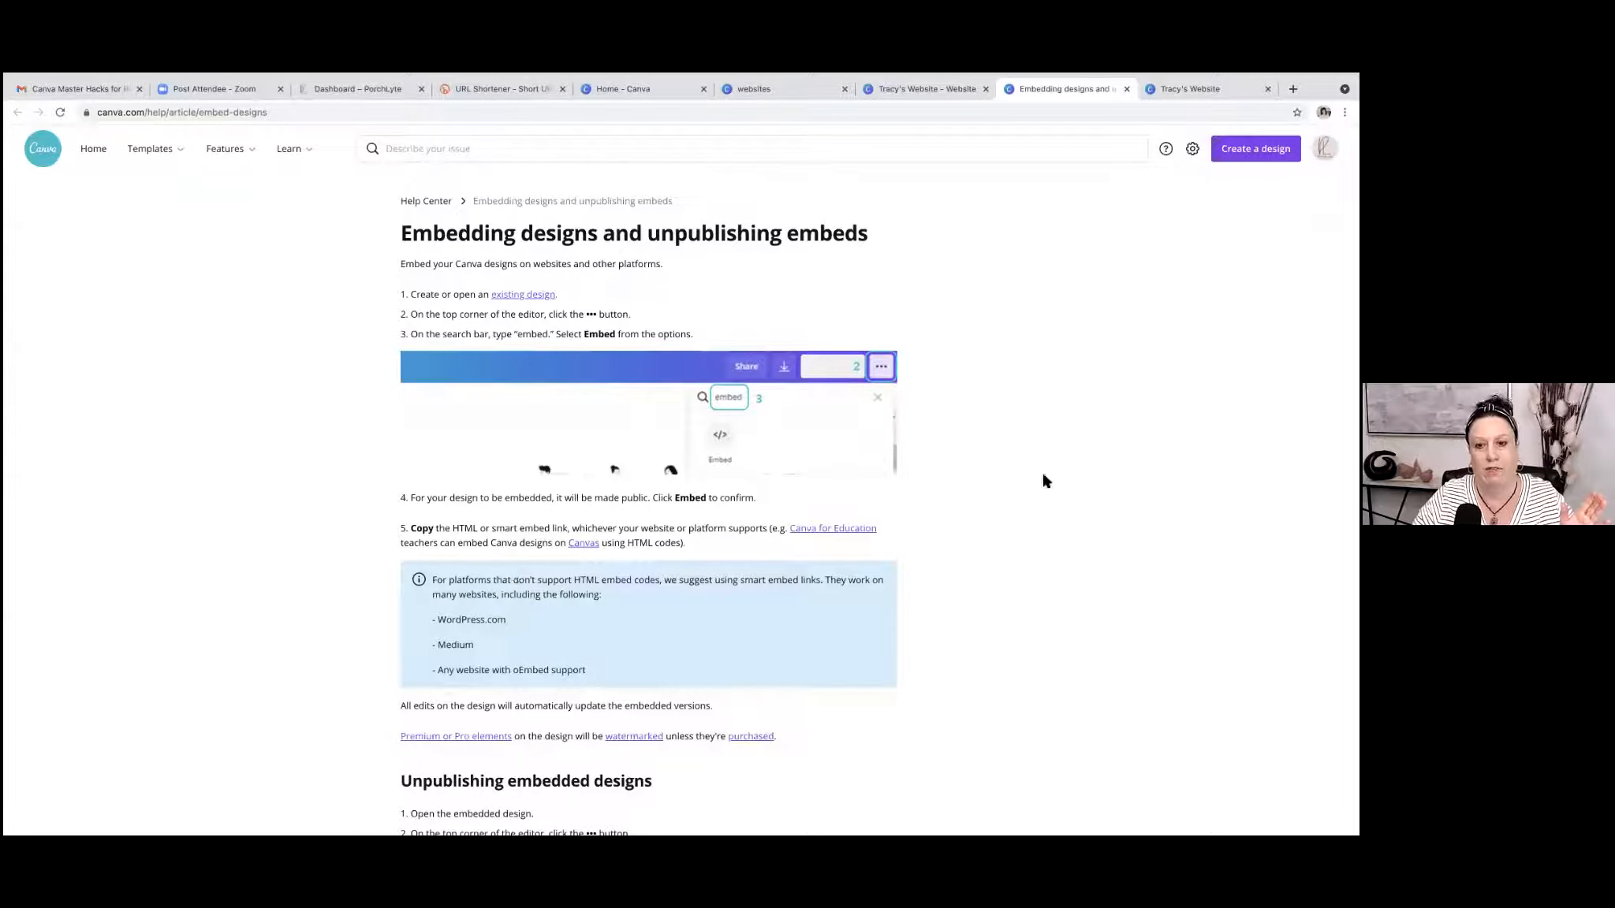
left_click(1127, 125)
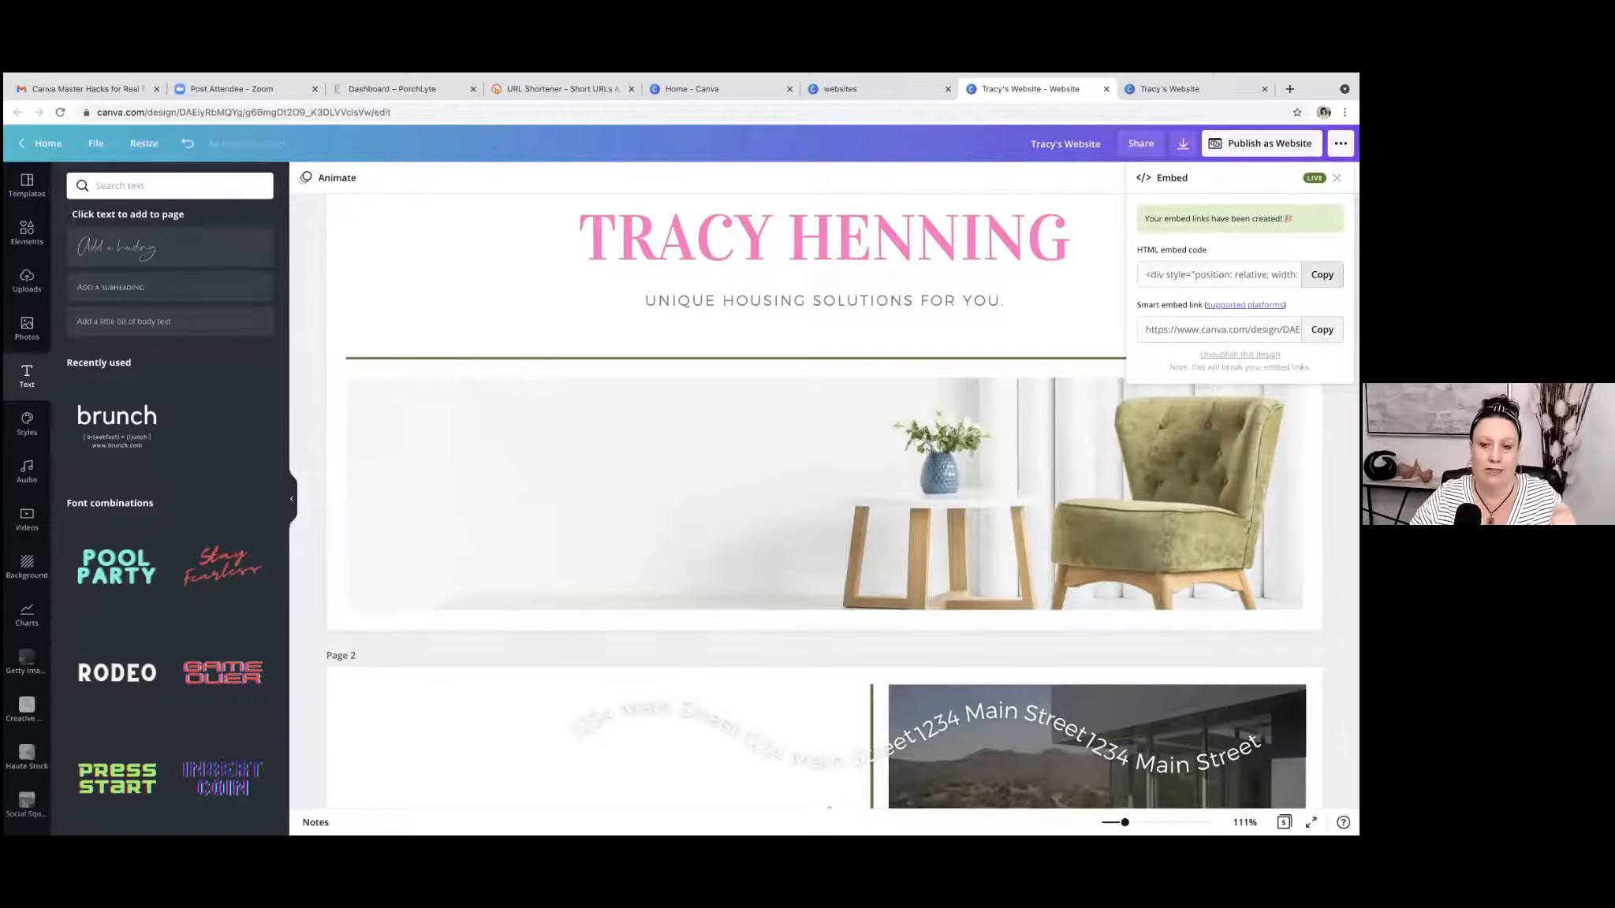
scroll(668, 278, "up", 2)
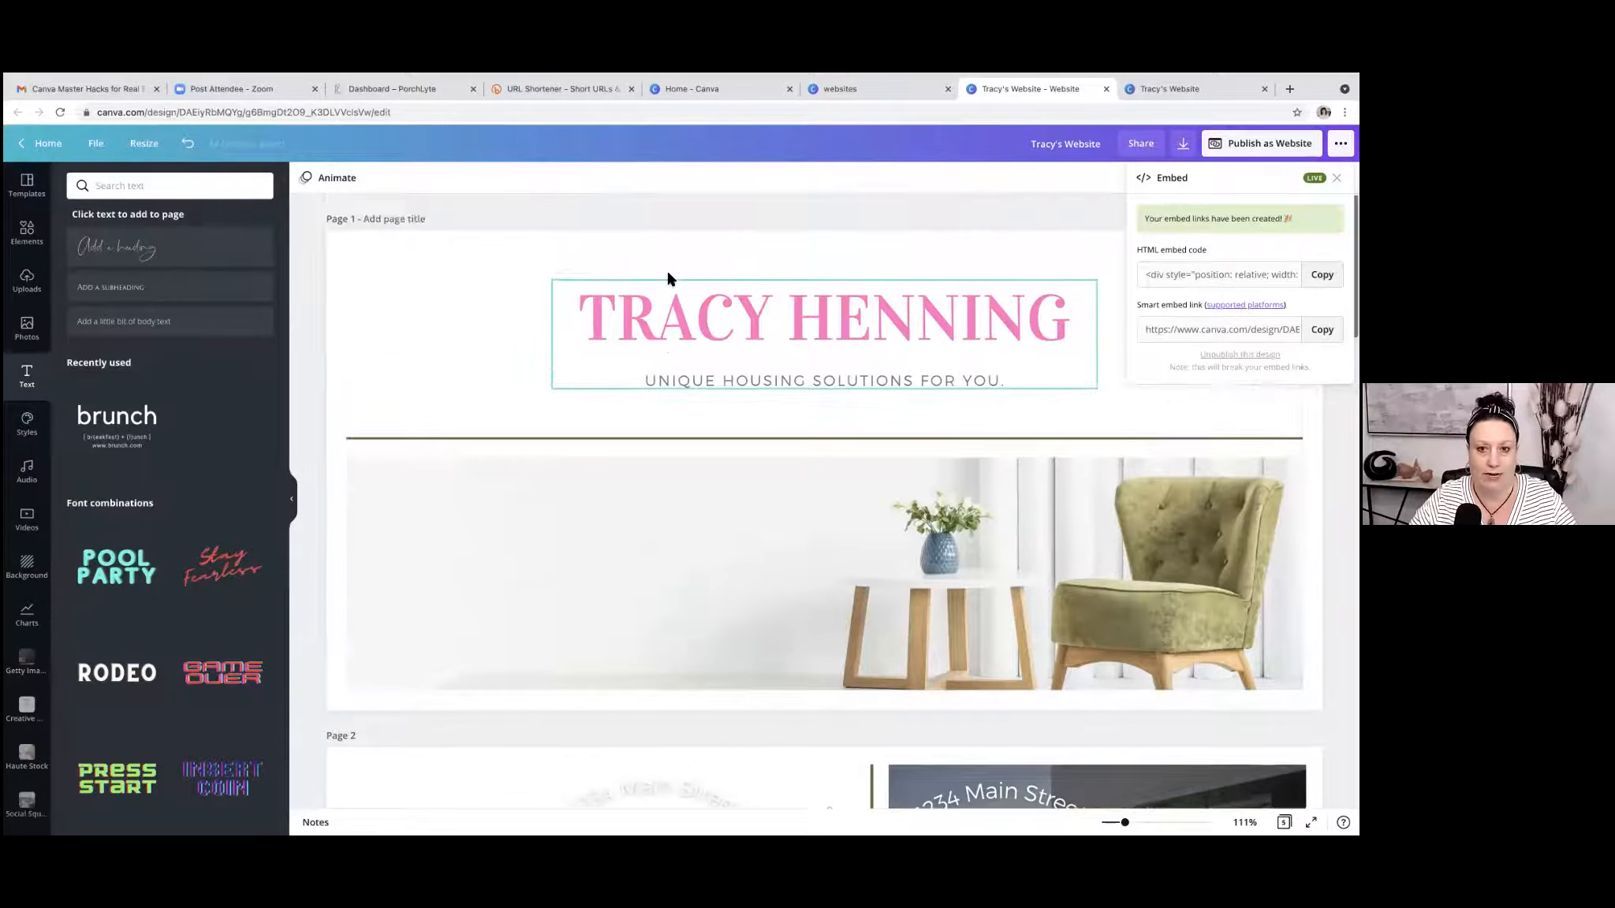
left_click(654, 211)
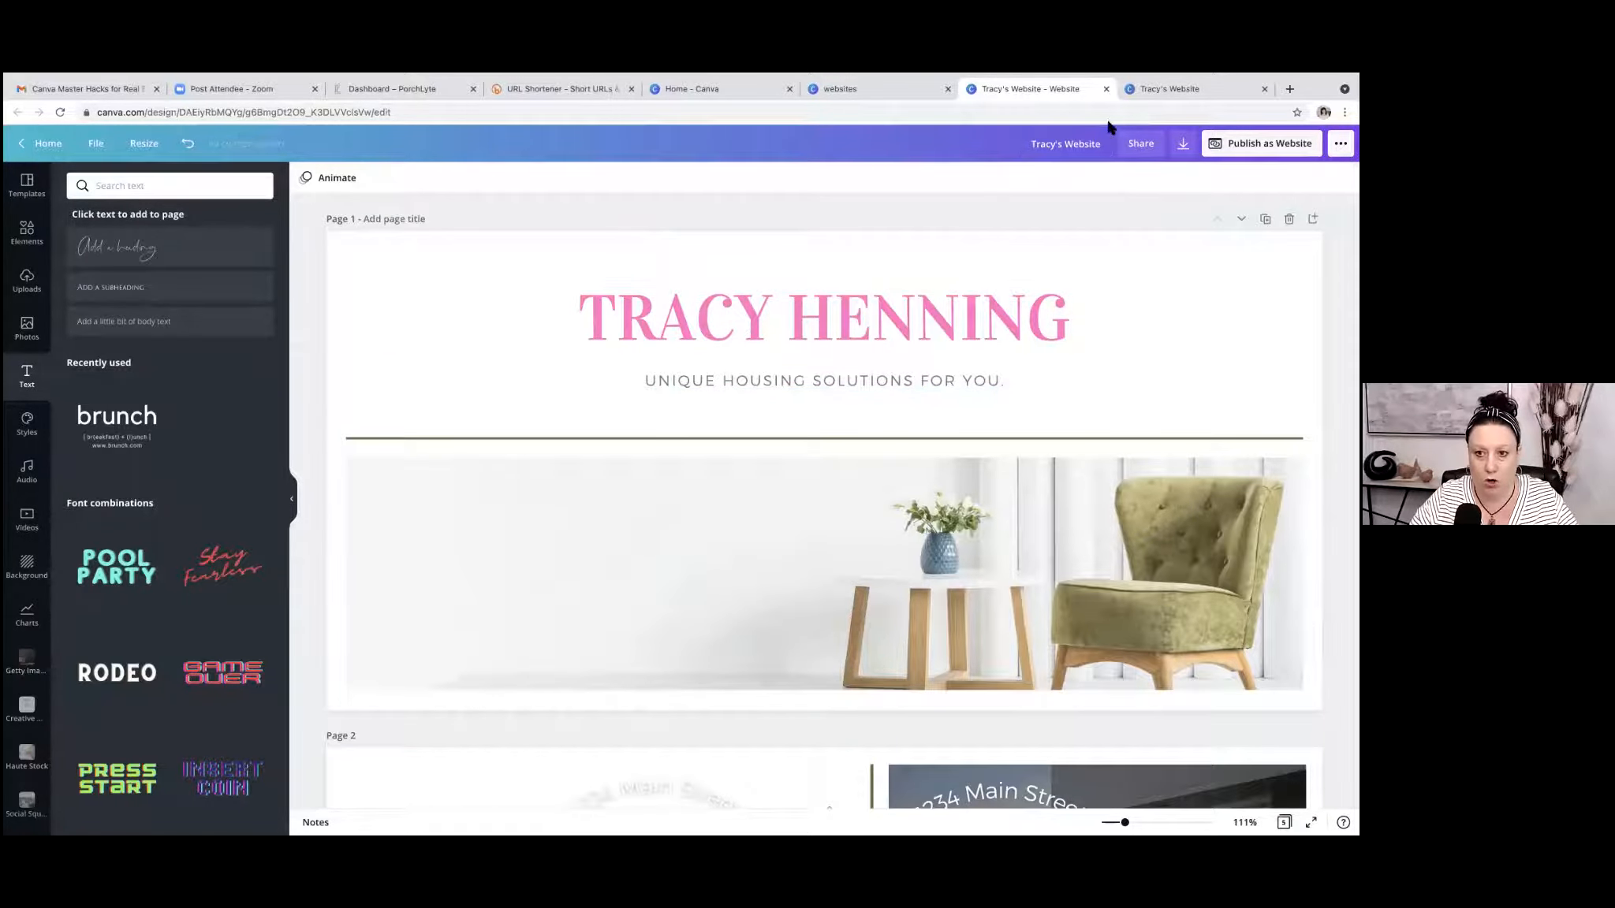
key("ctrl+Up")
left_click(733, 125)
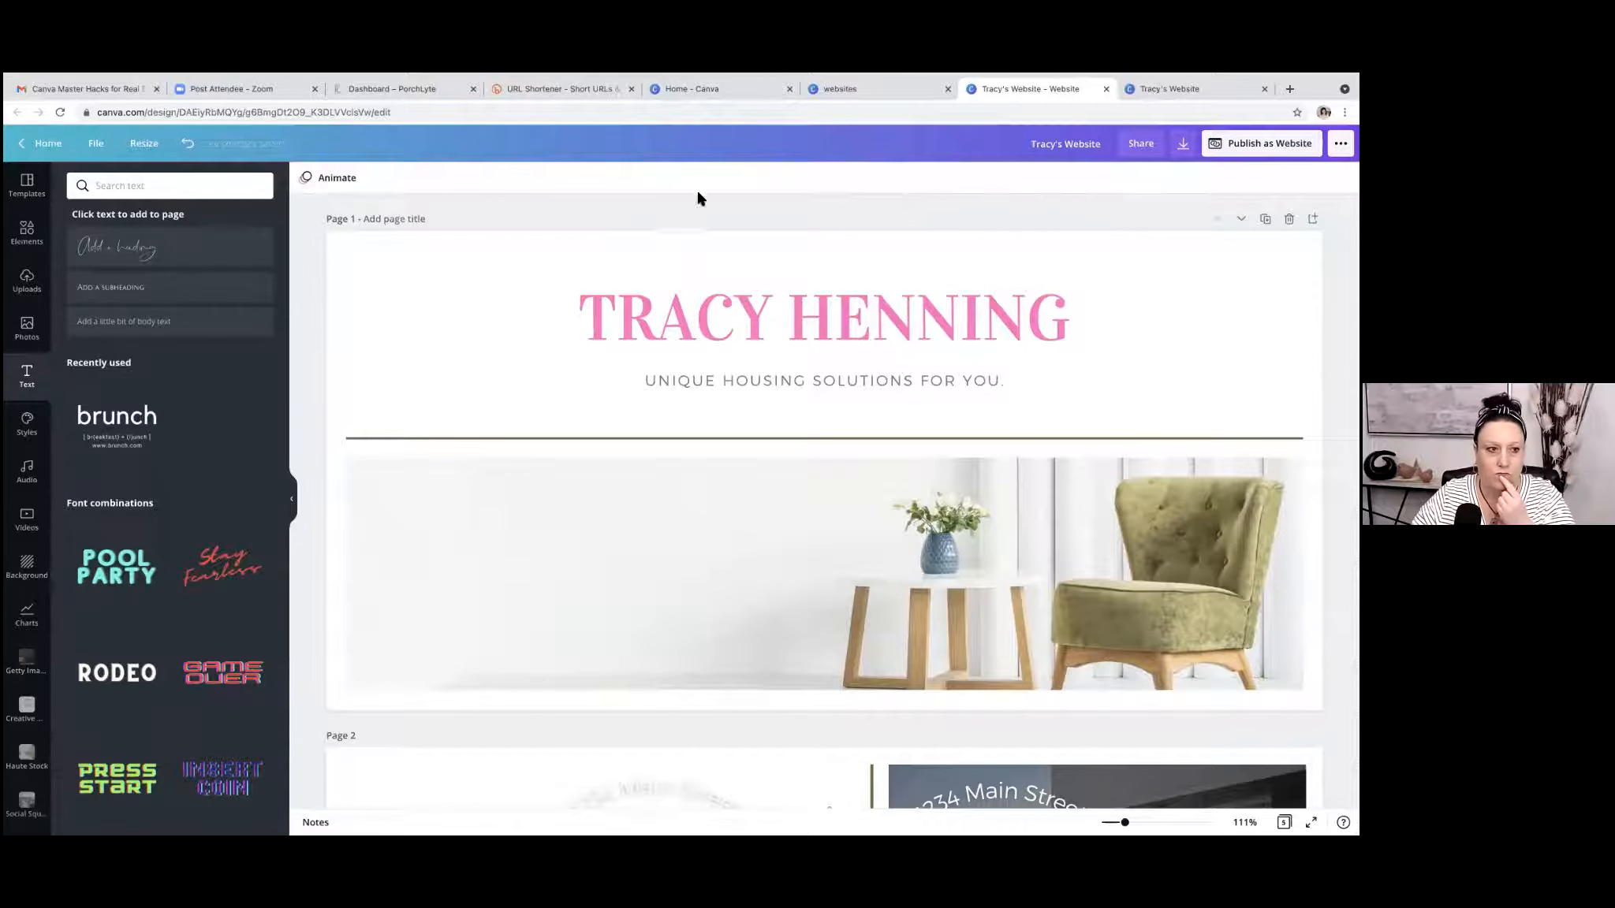
Return to the Canva home page and search for Bio Link Website templates.
mouse_move(769, 77)
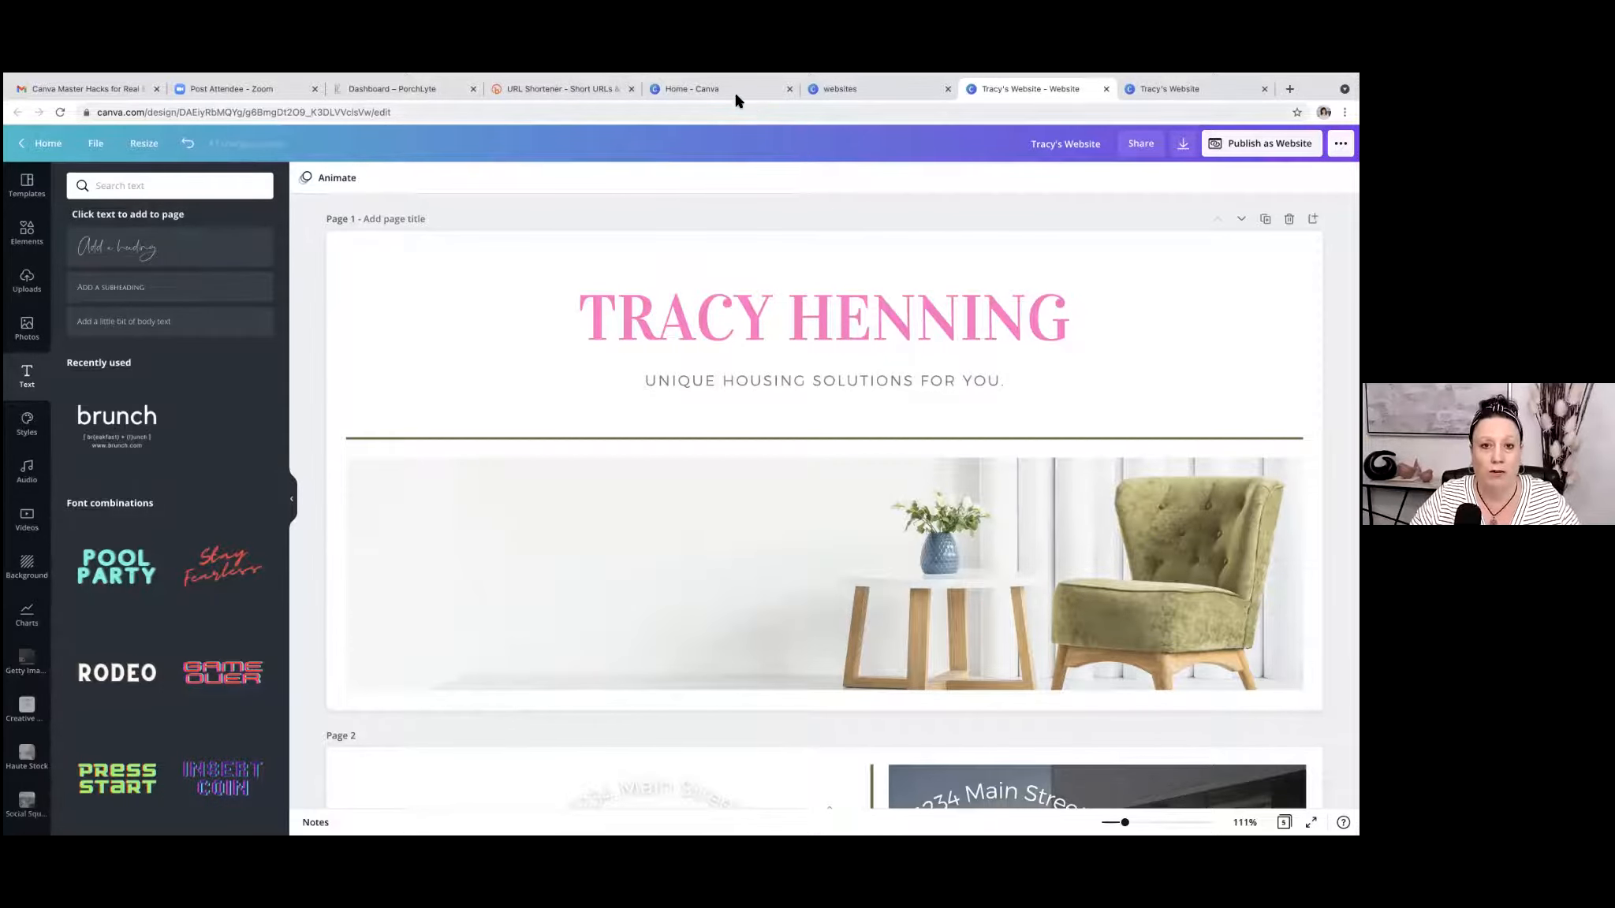
left_click(701, 90)
left_click(459, 148)
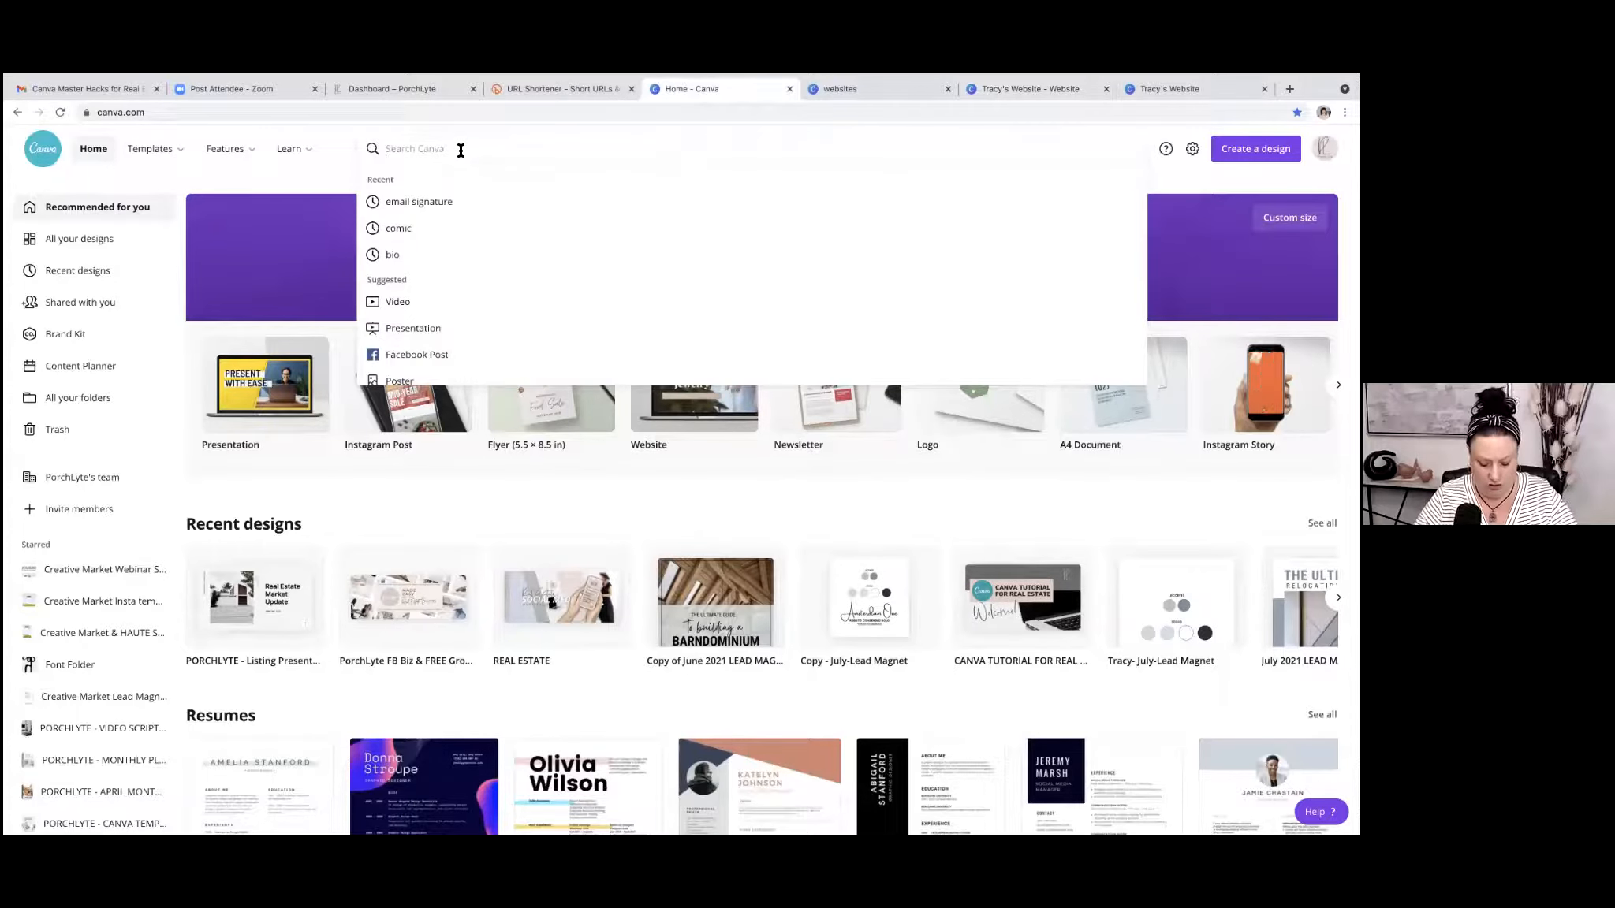
type("link bio")
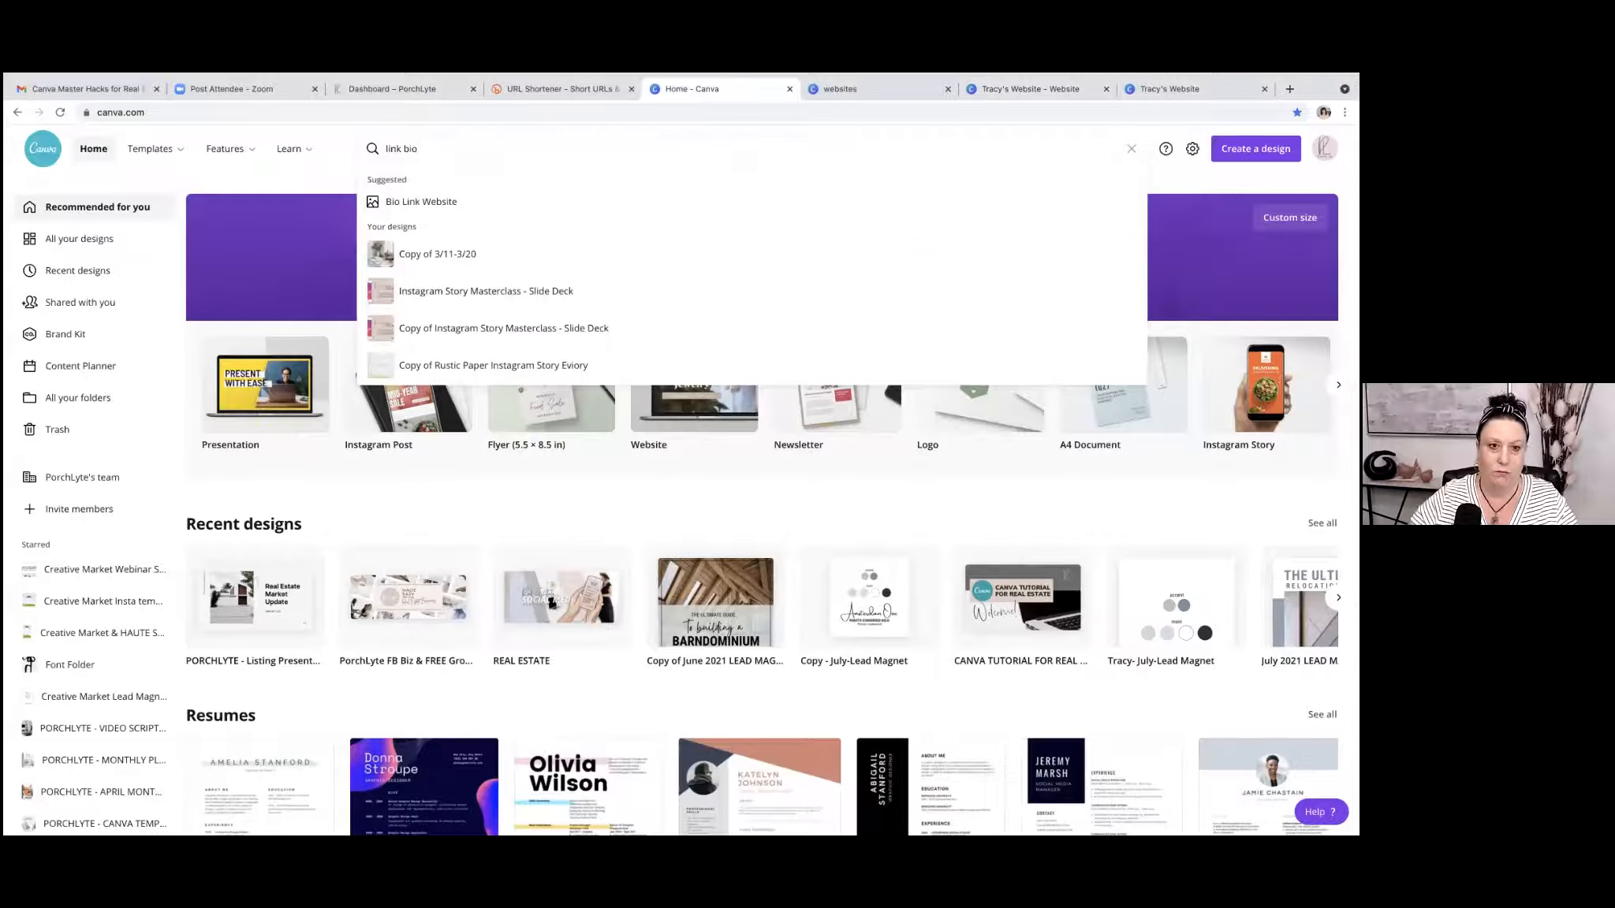
left_click(464, 206)
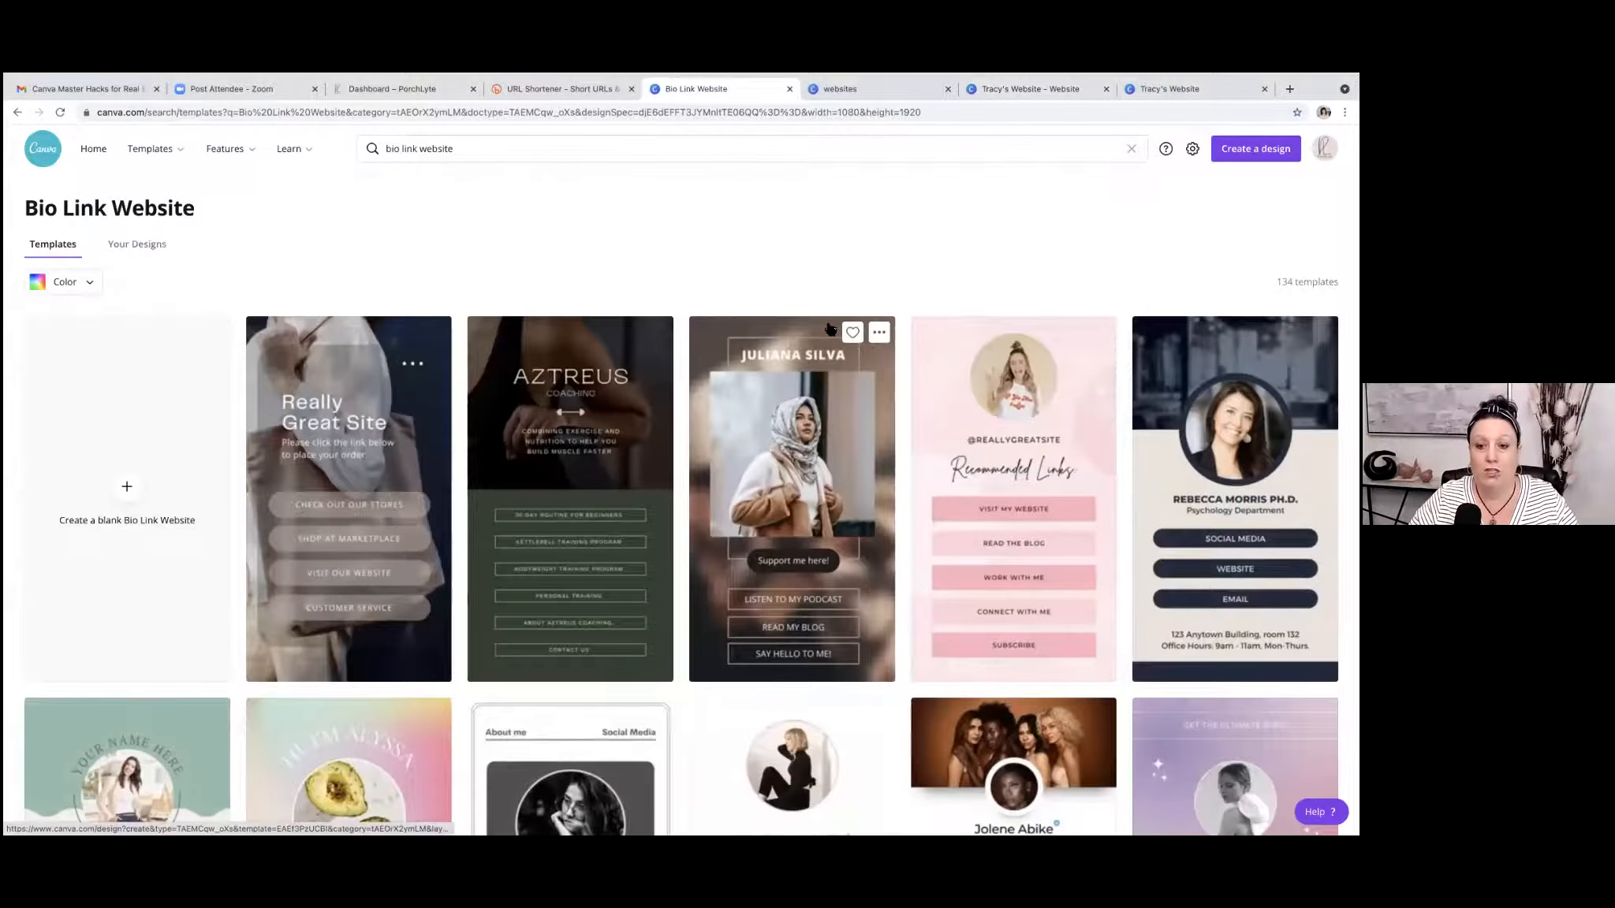
Browse the bio link website templates and open the mint-coloured Real Estate Broker one as a new design.
scroll(830, 329, "down", 2)
scroll(830, 330, "down", 3)
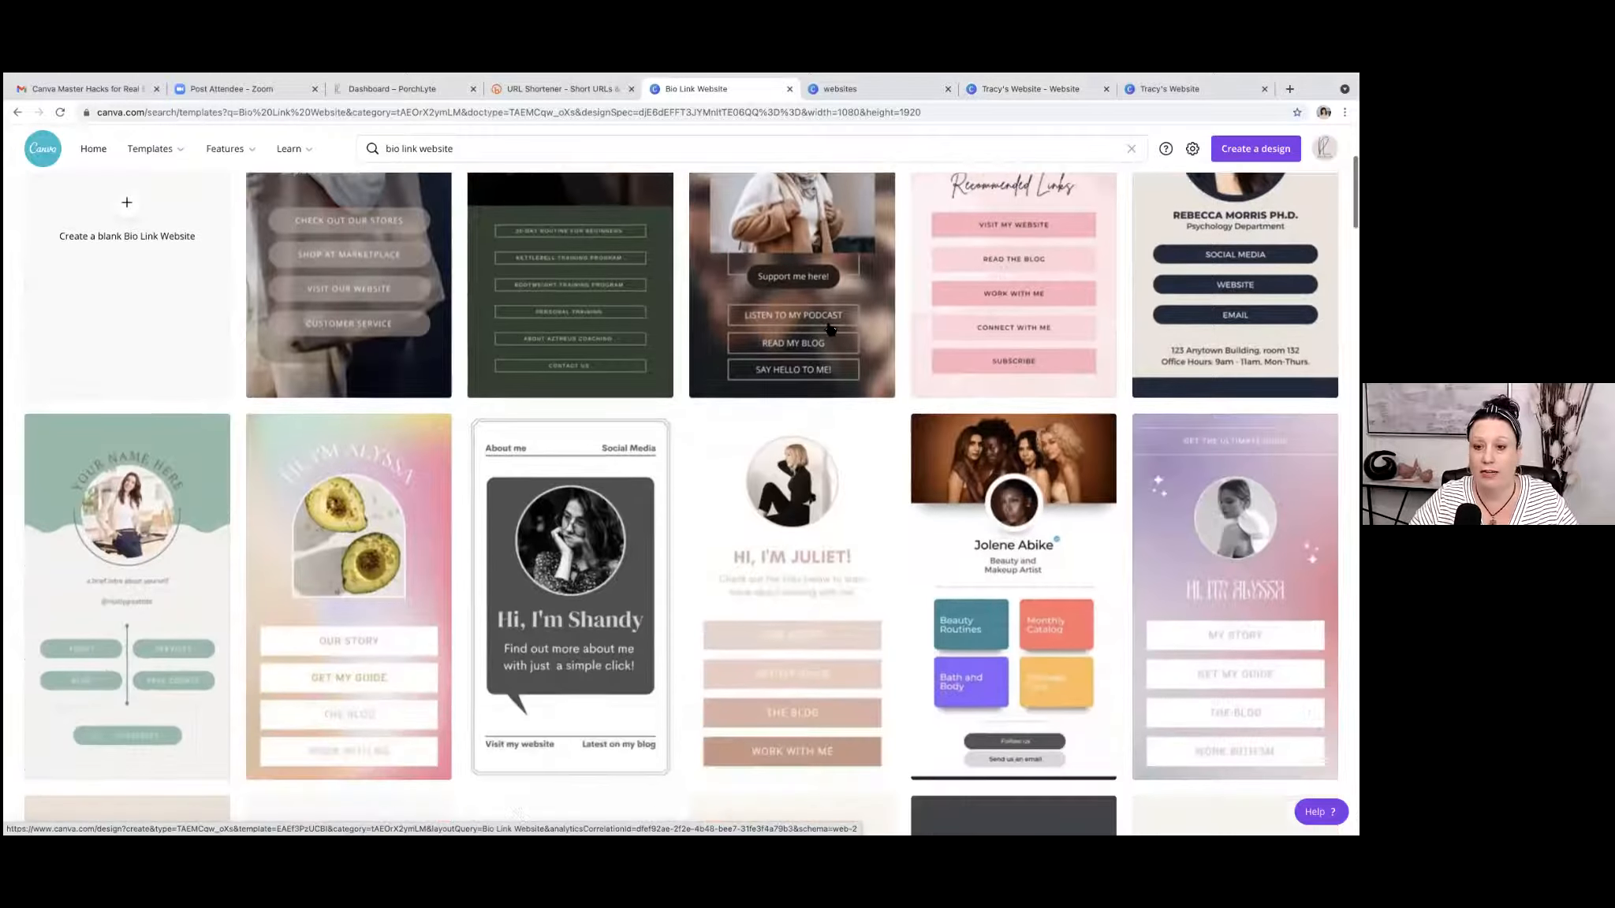
scroll(830, 329, "down", 5)
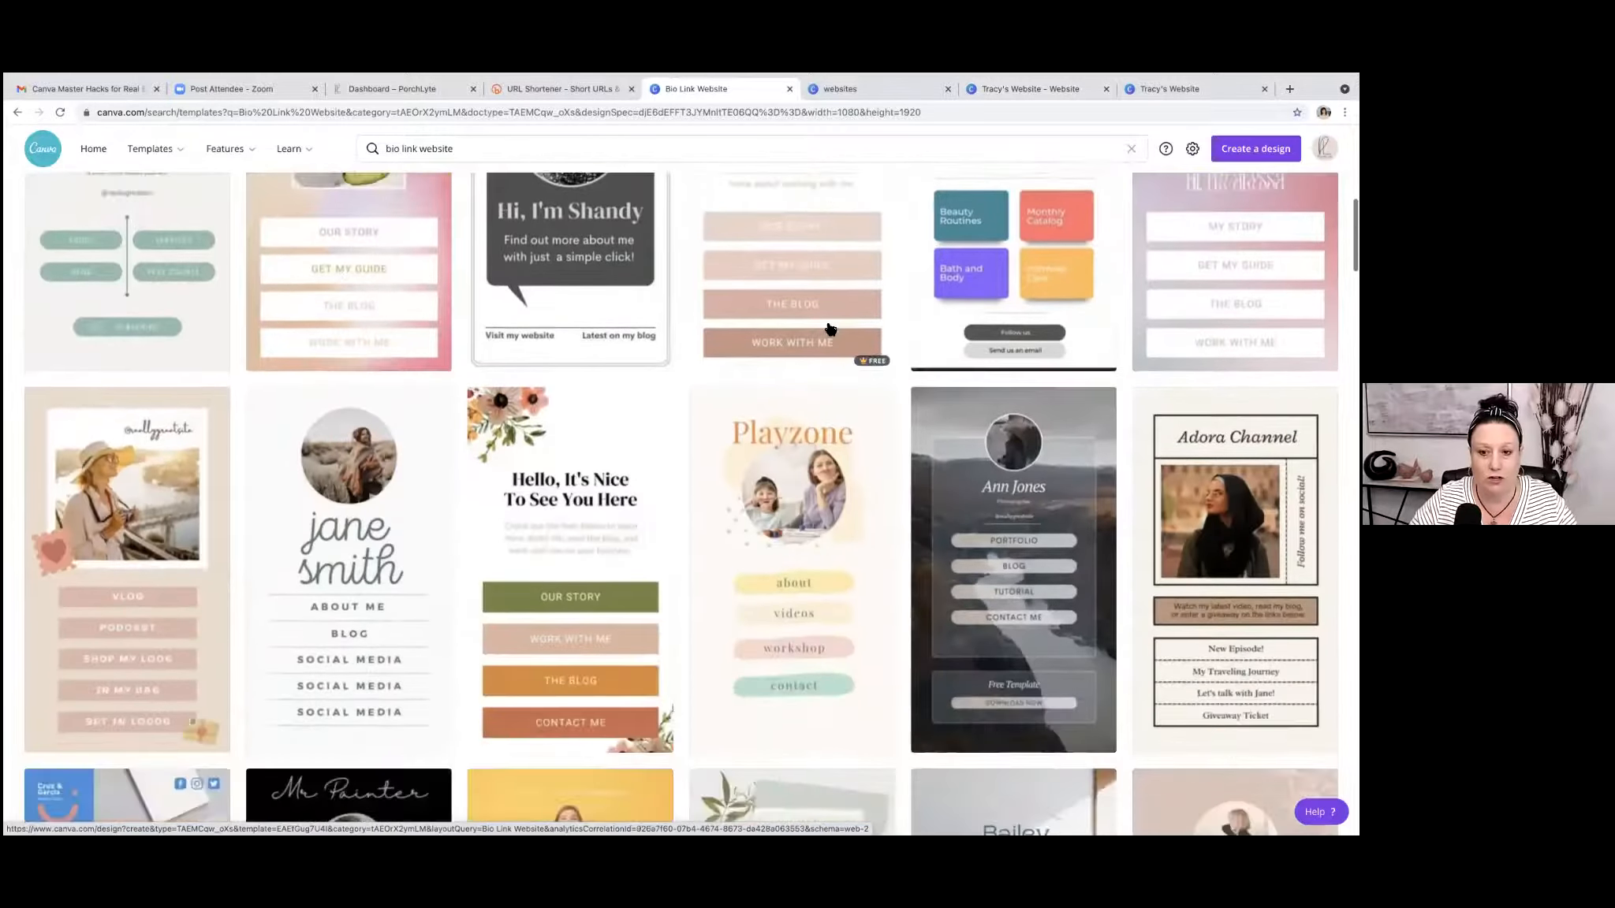
scroll(830, 330, "down", 5)
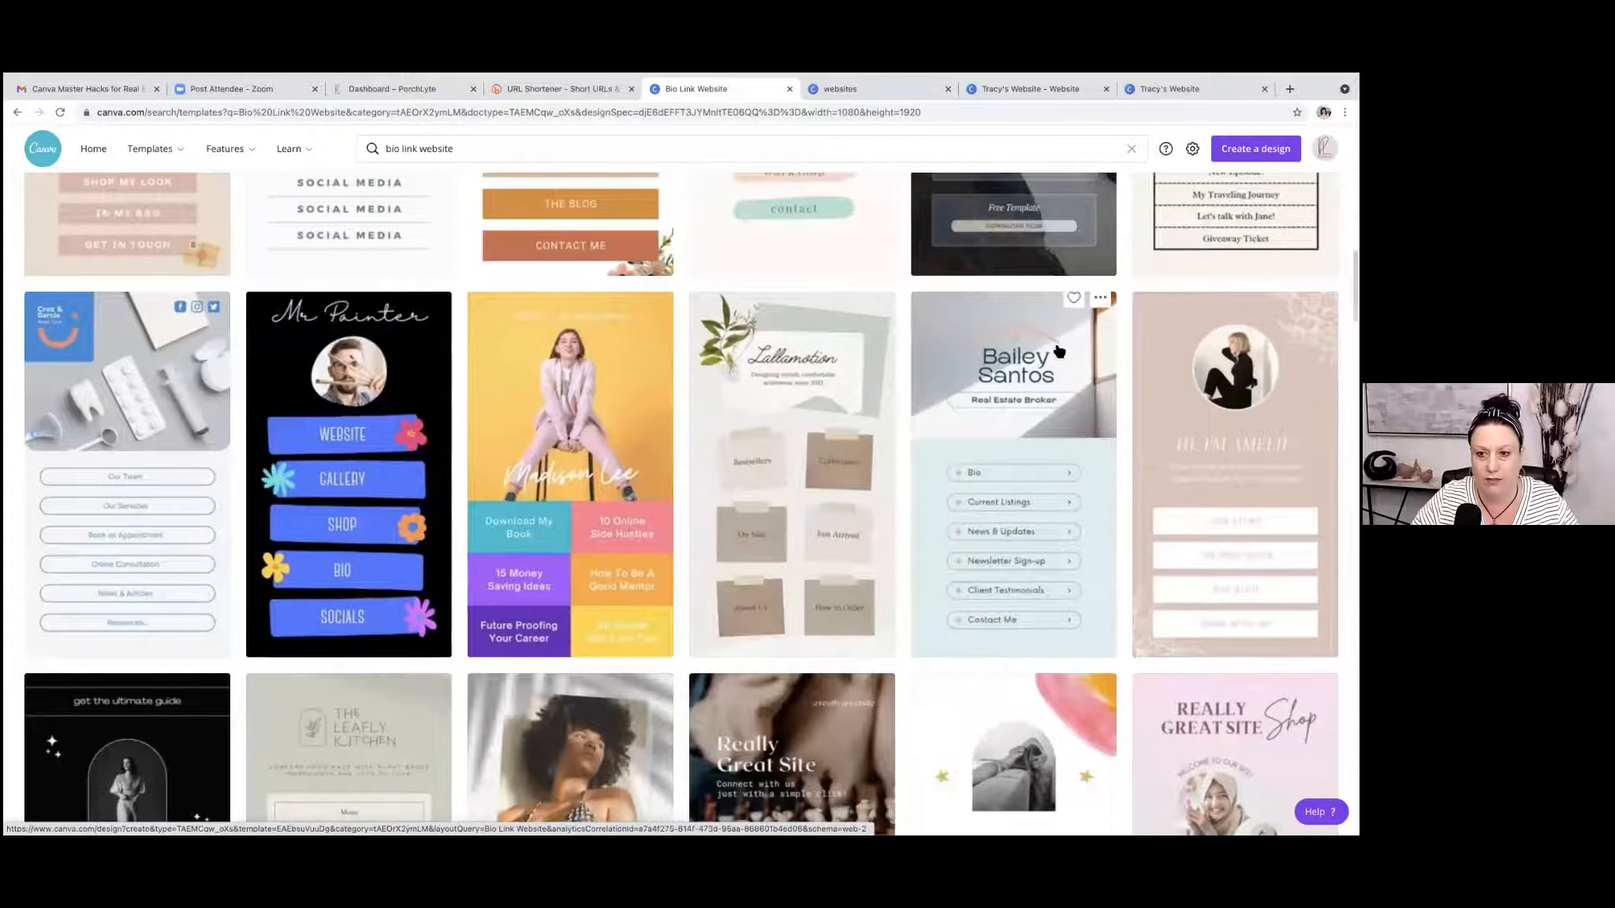
left_click(1023, 345)
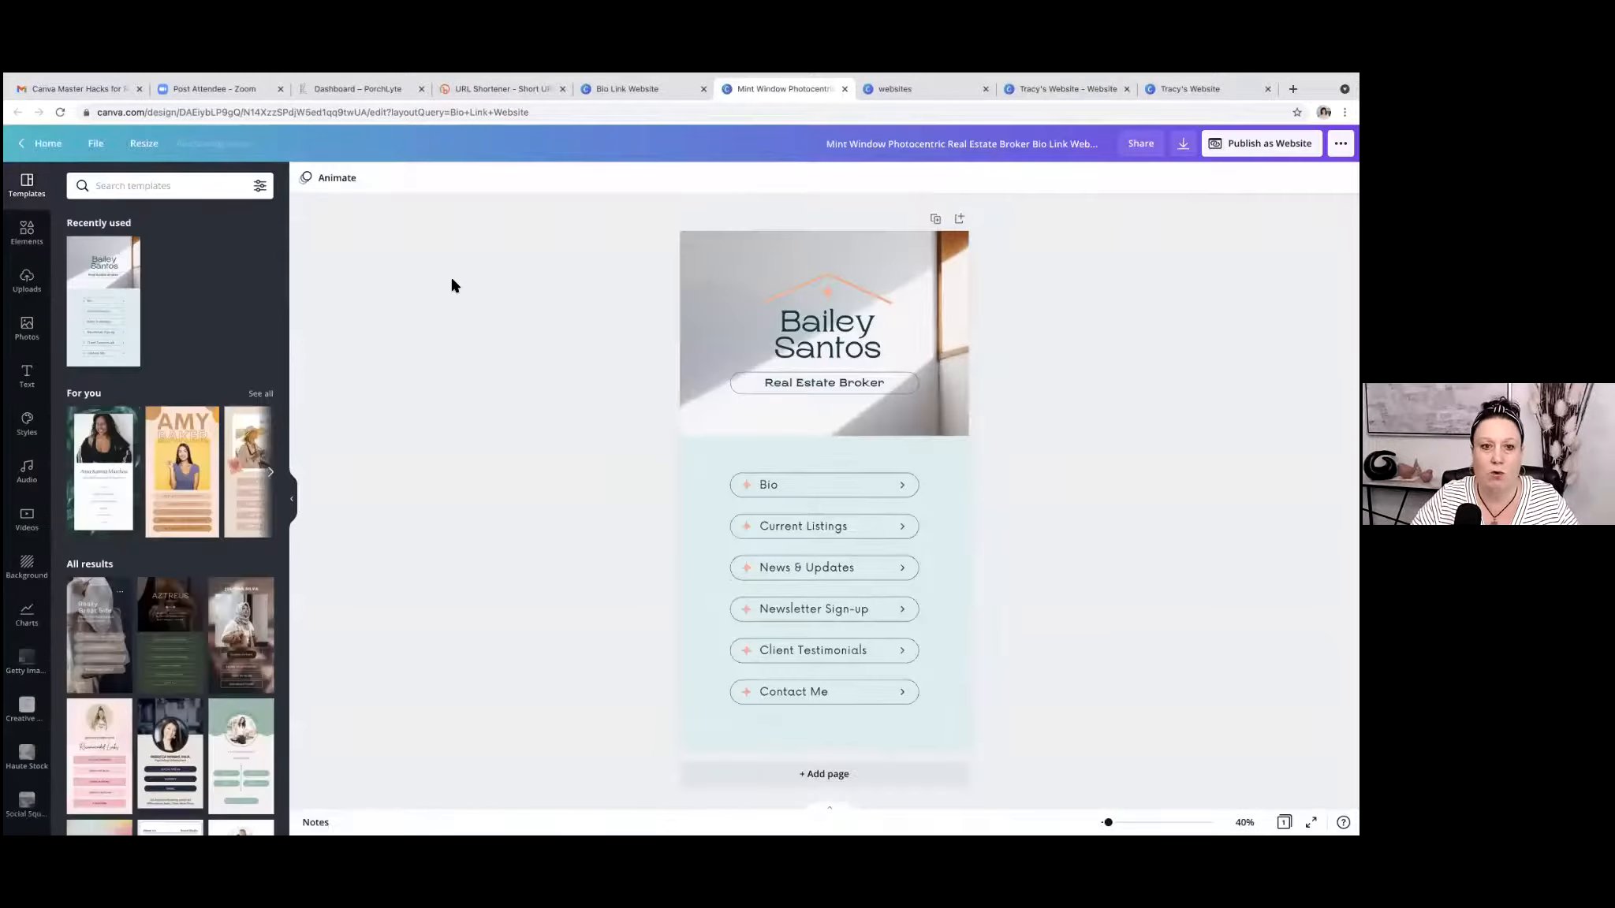
Search the bio link templates within the design for "real estate".
left_click(167, 185)
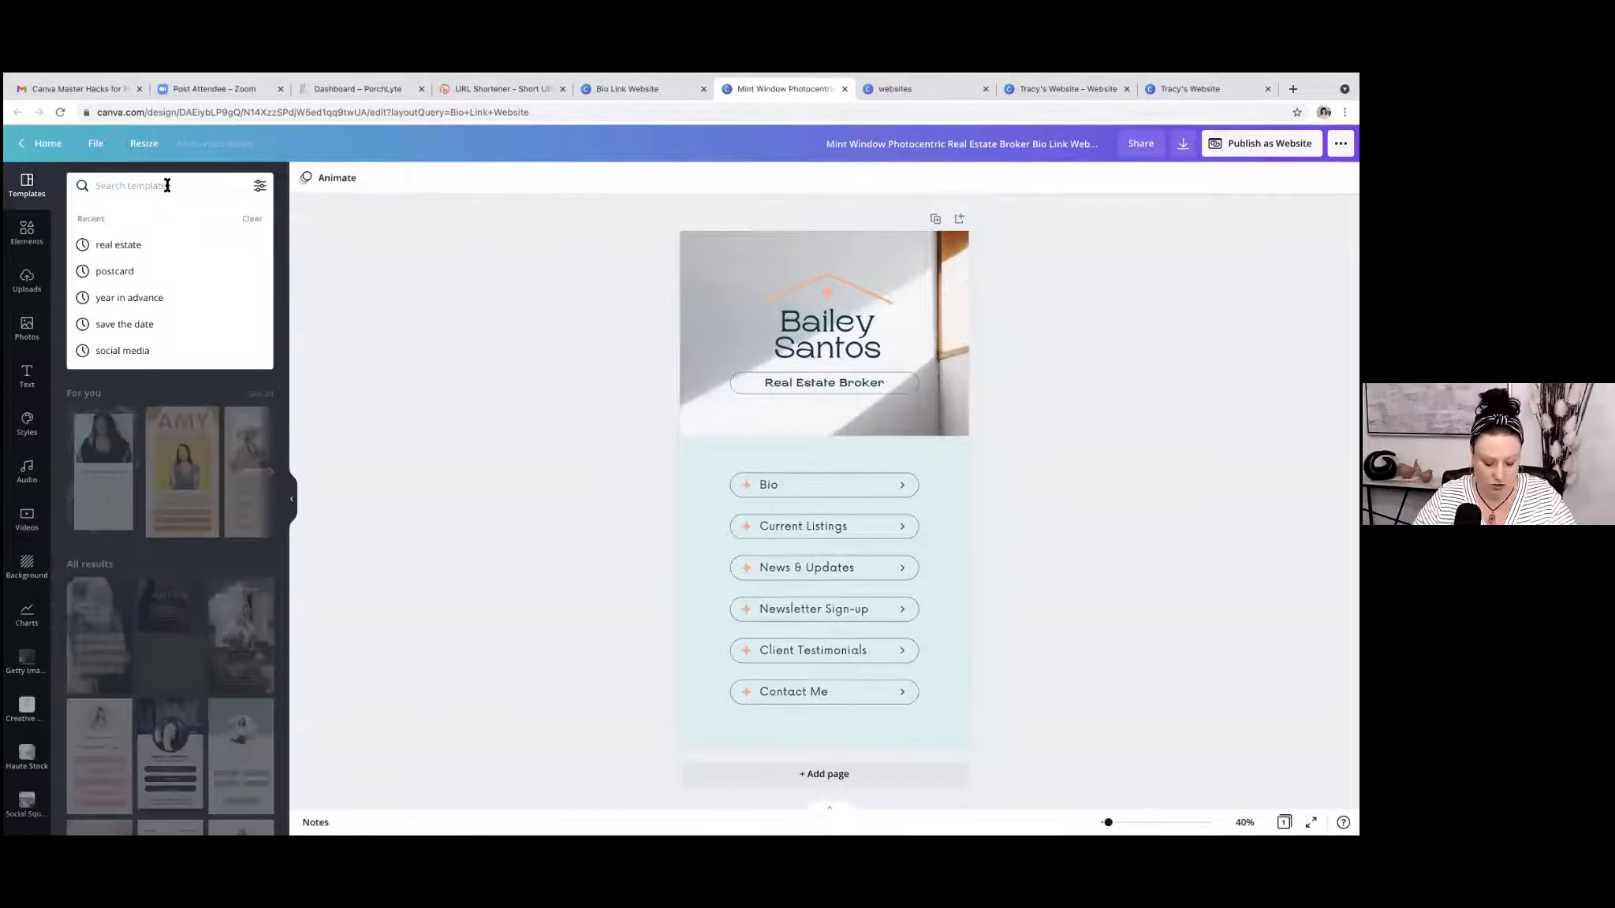
type("real estate")
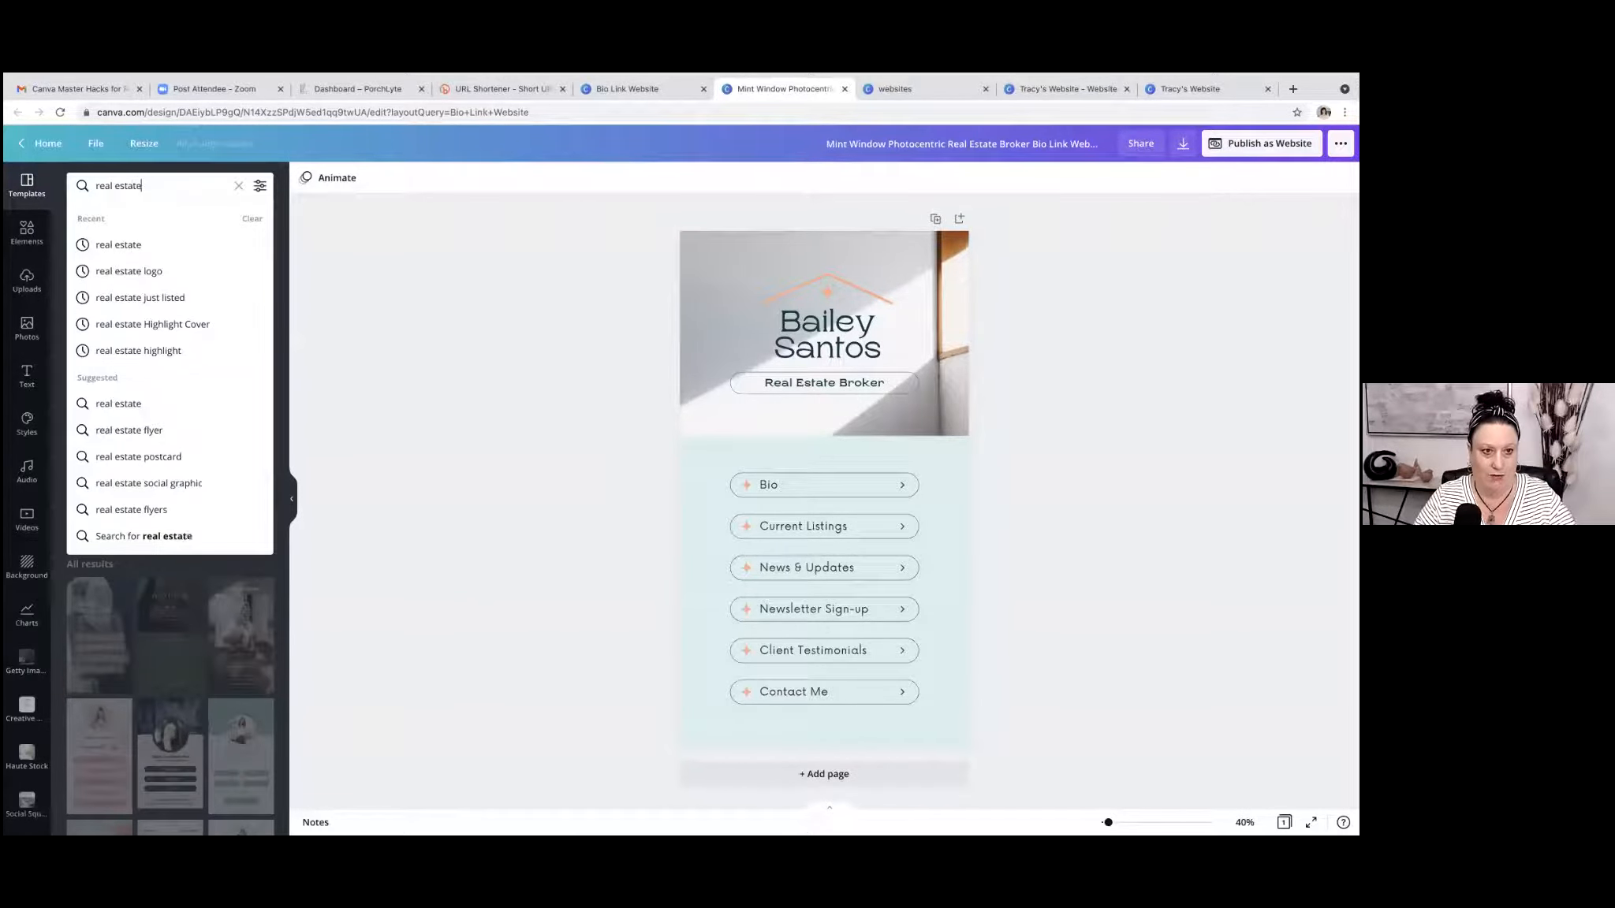
key("Return")
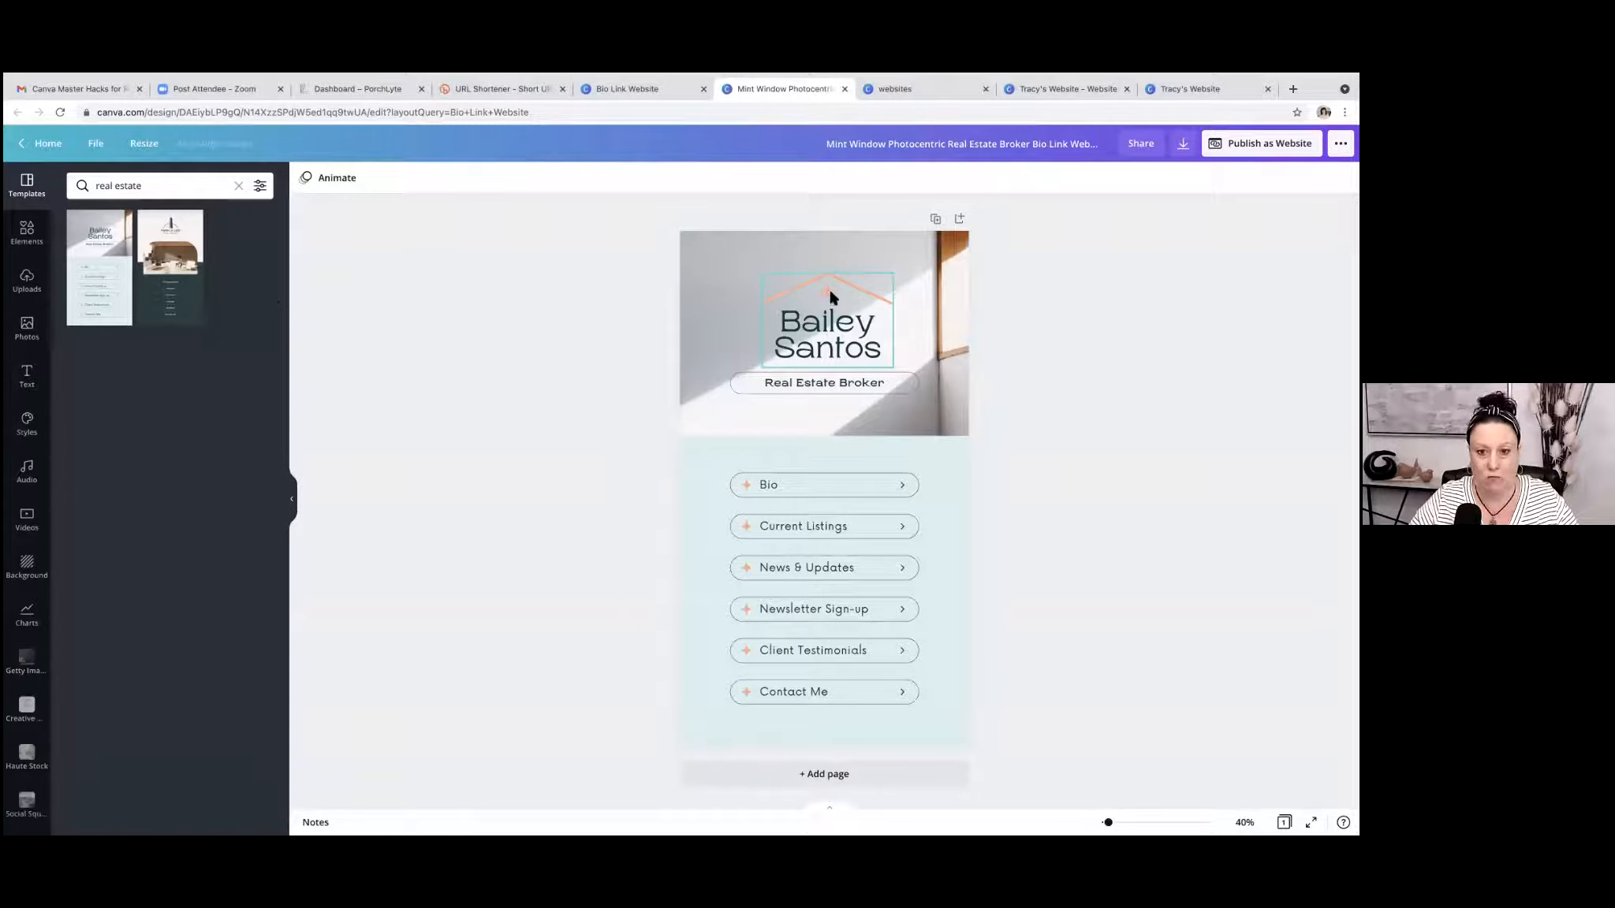
Replace the sample name above "Real Estate Broker" with the agent's full name.
left_click(829, 341)
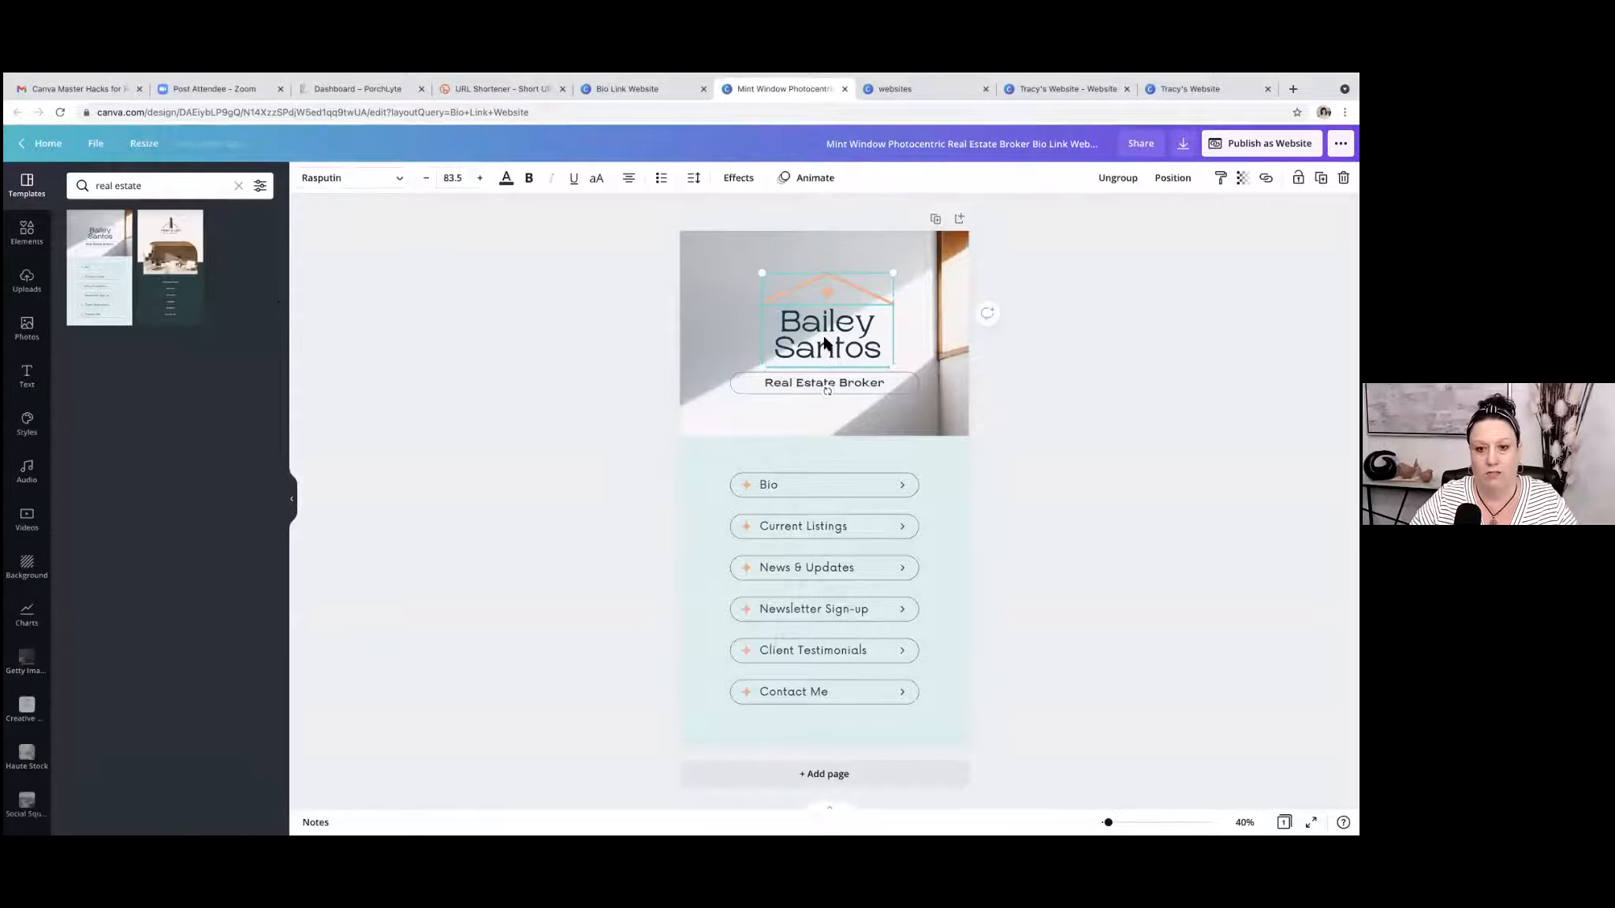
double_click(868, 337)
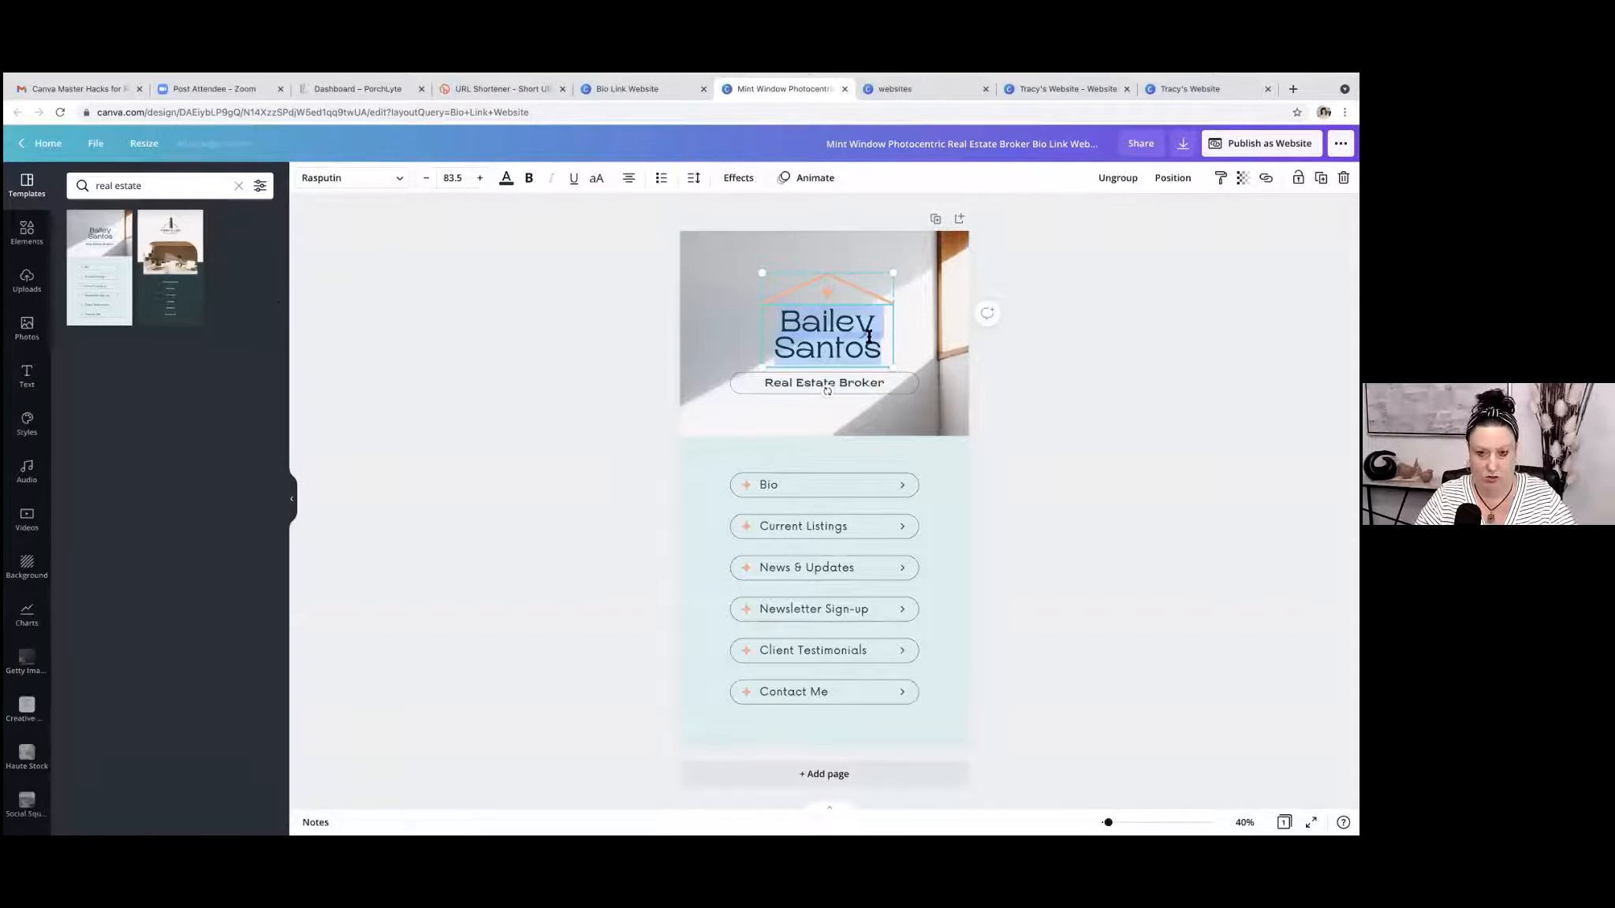
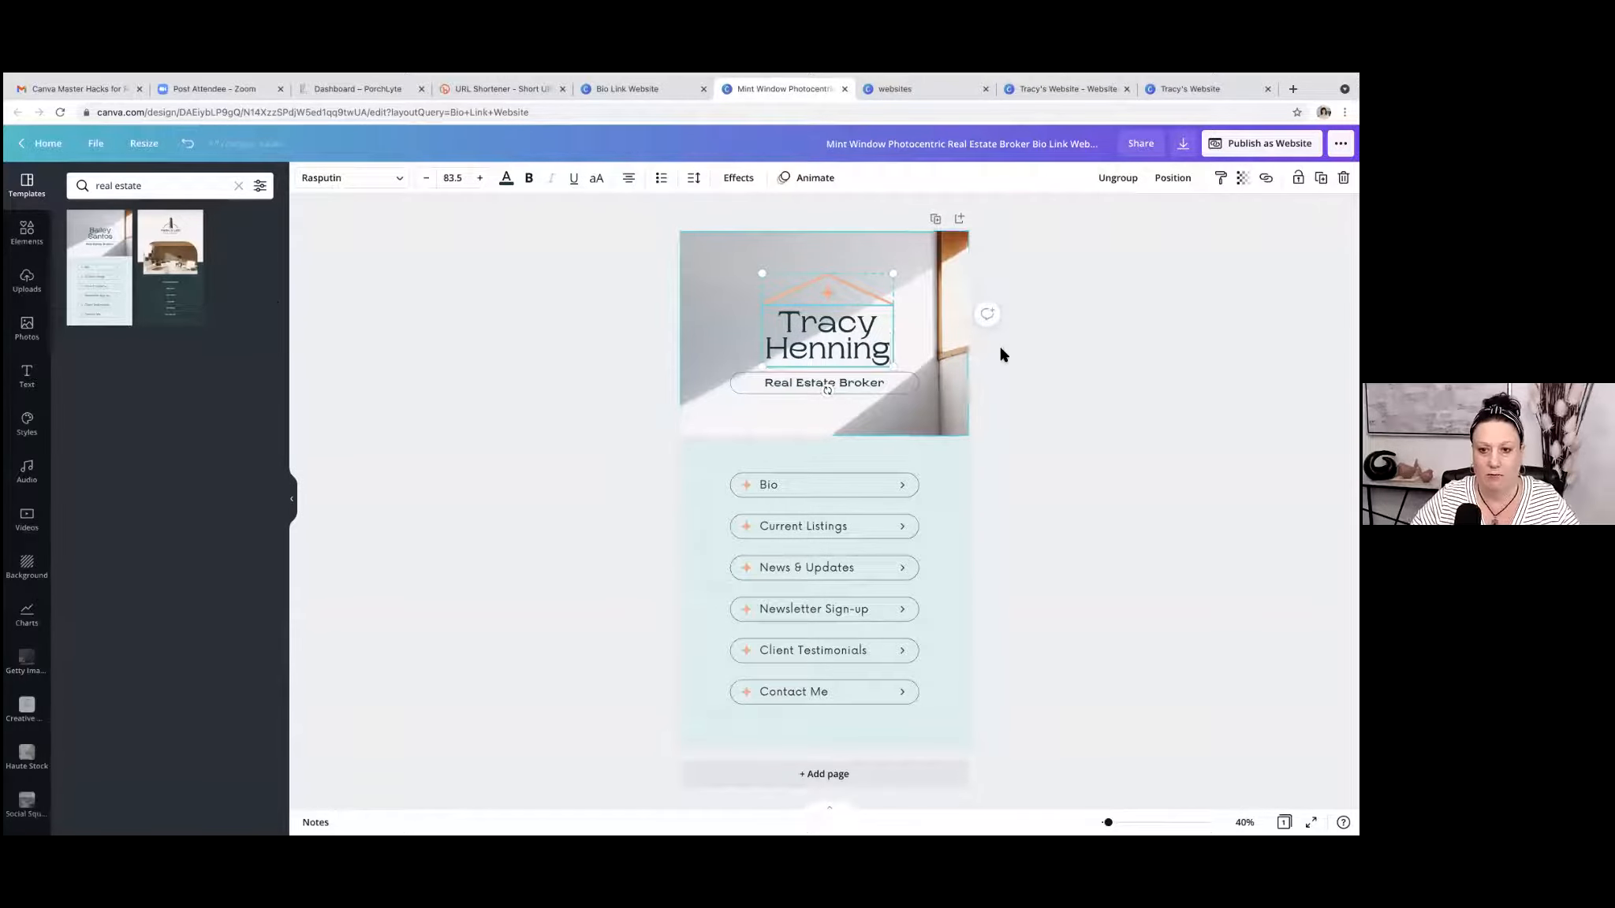
left_click(982, 382)
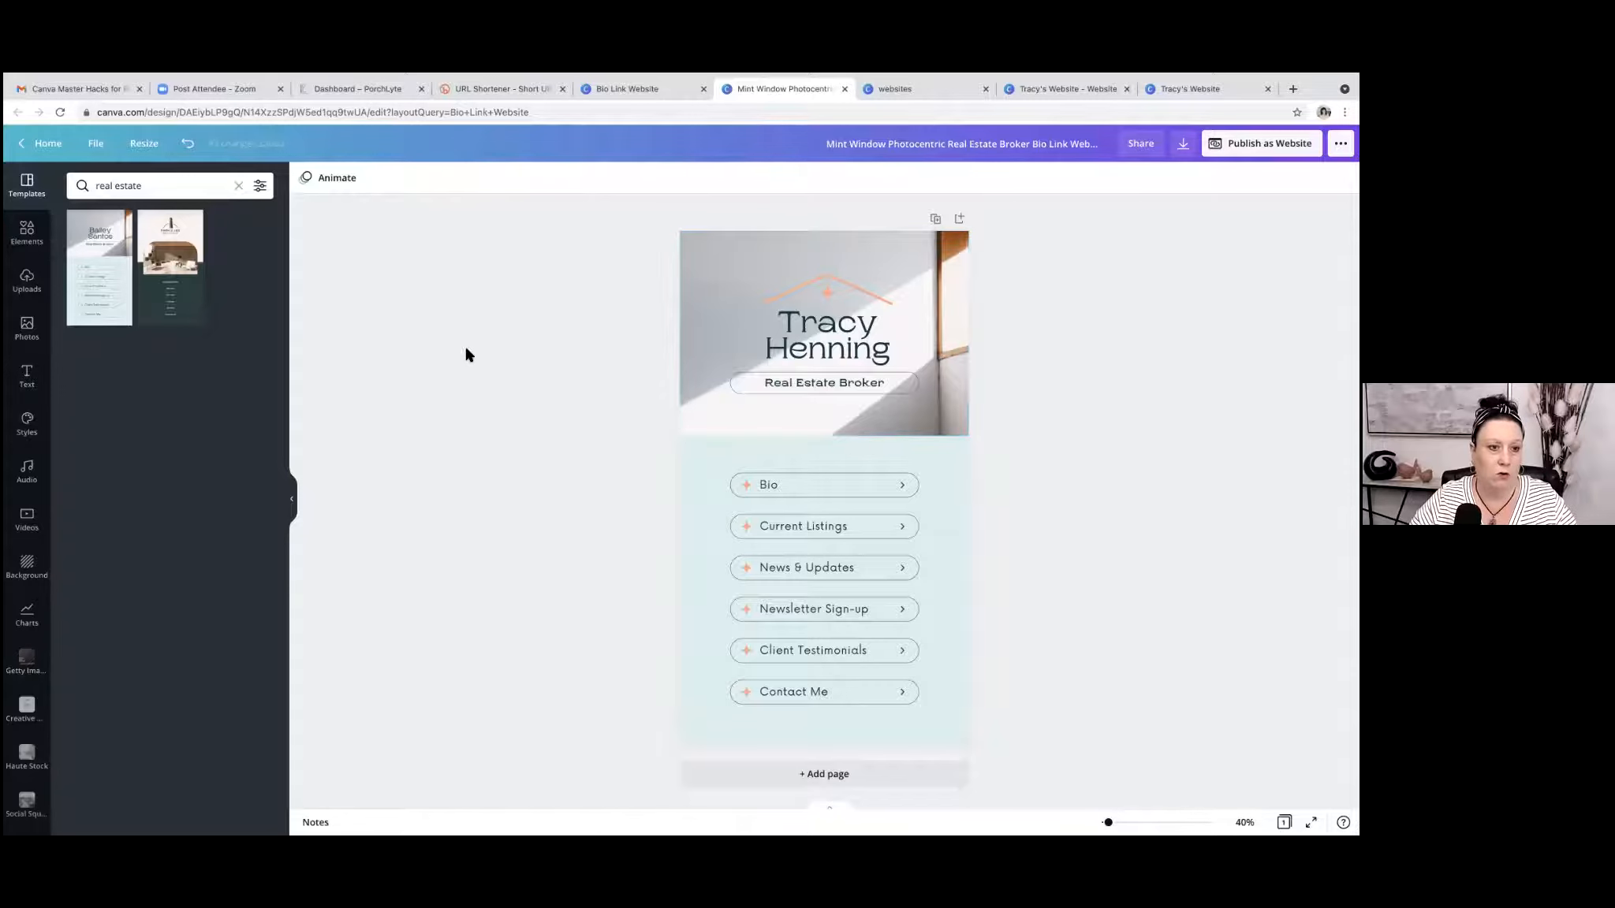
Browse the full collection of photo frames in the elements library and return to the elements overview.
left_click(27, 233)
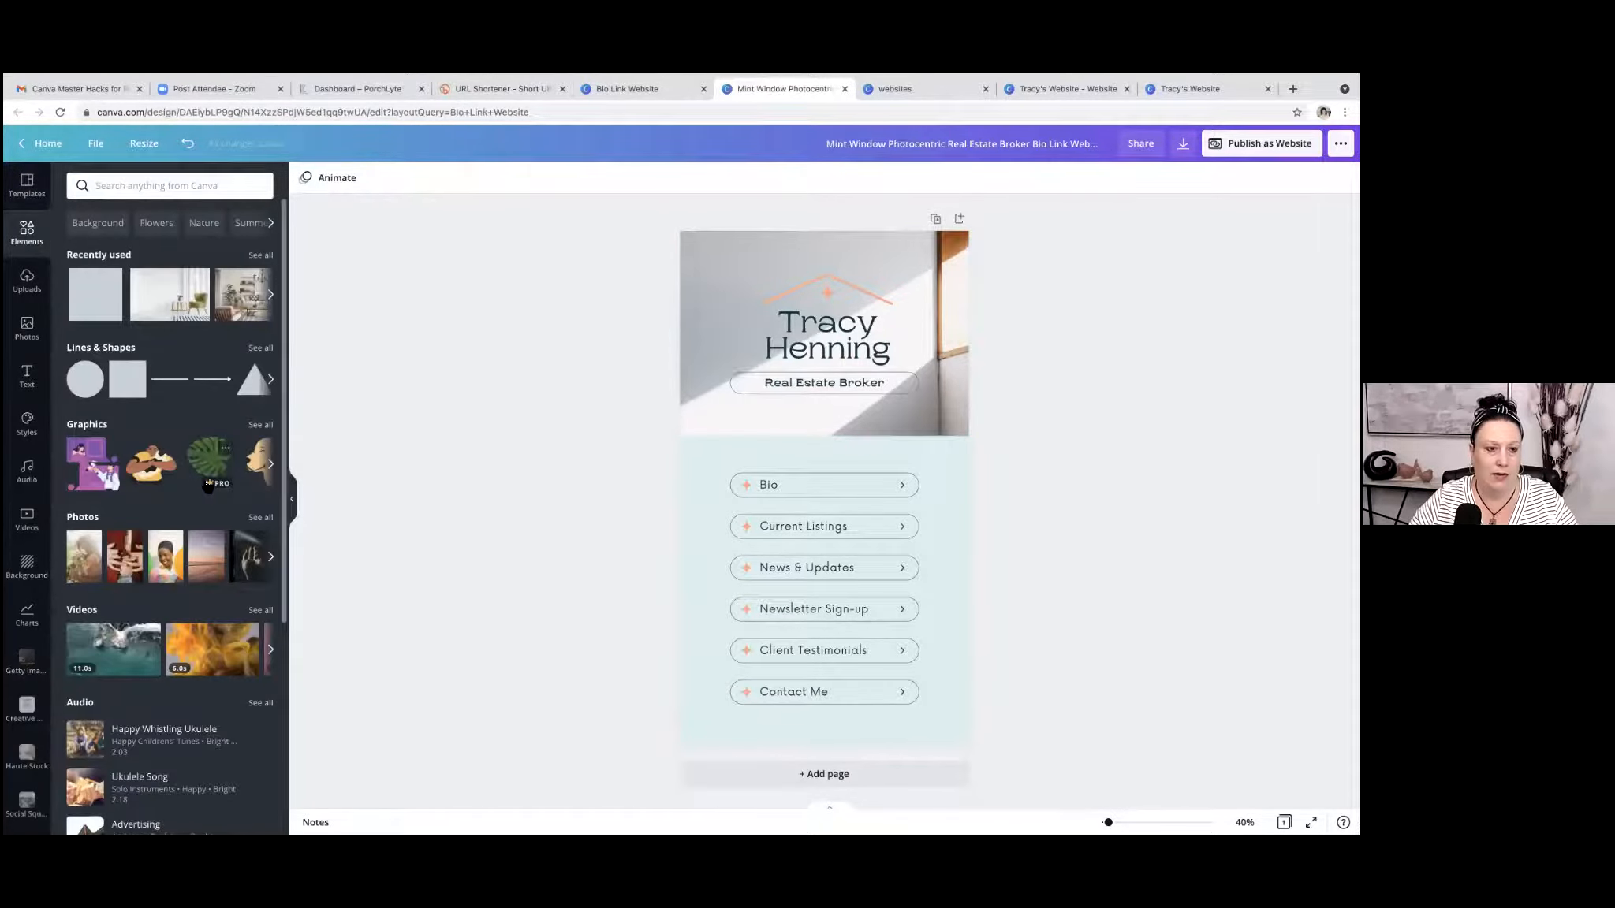
scroll(208, 486, "down", 4)
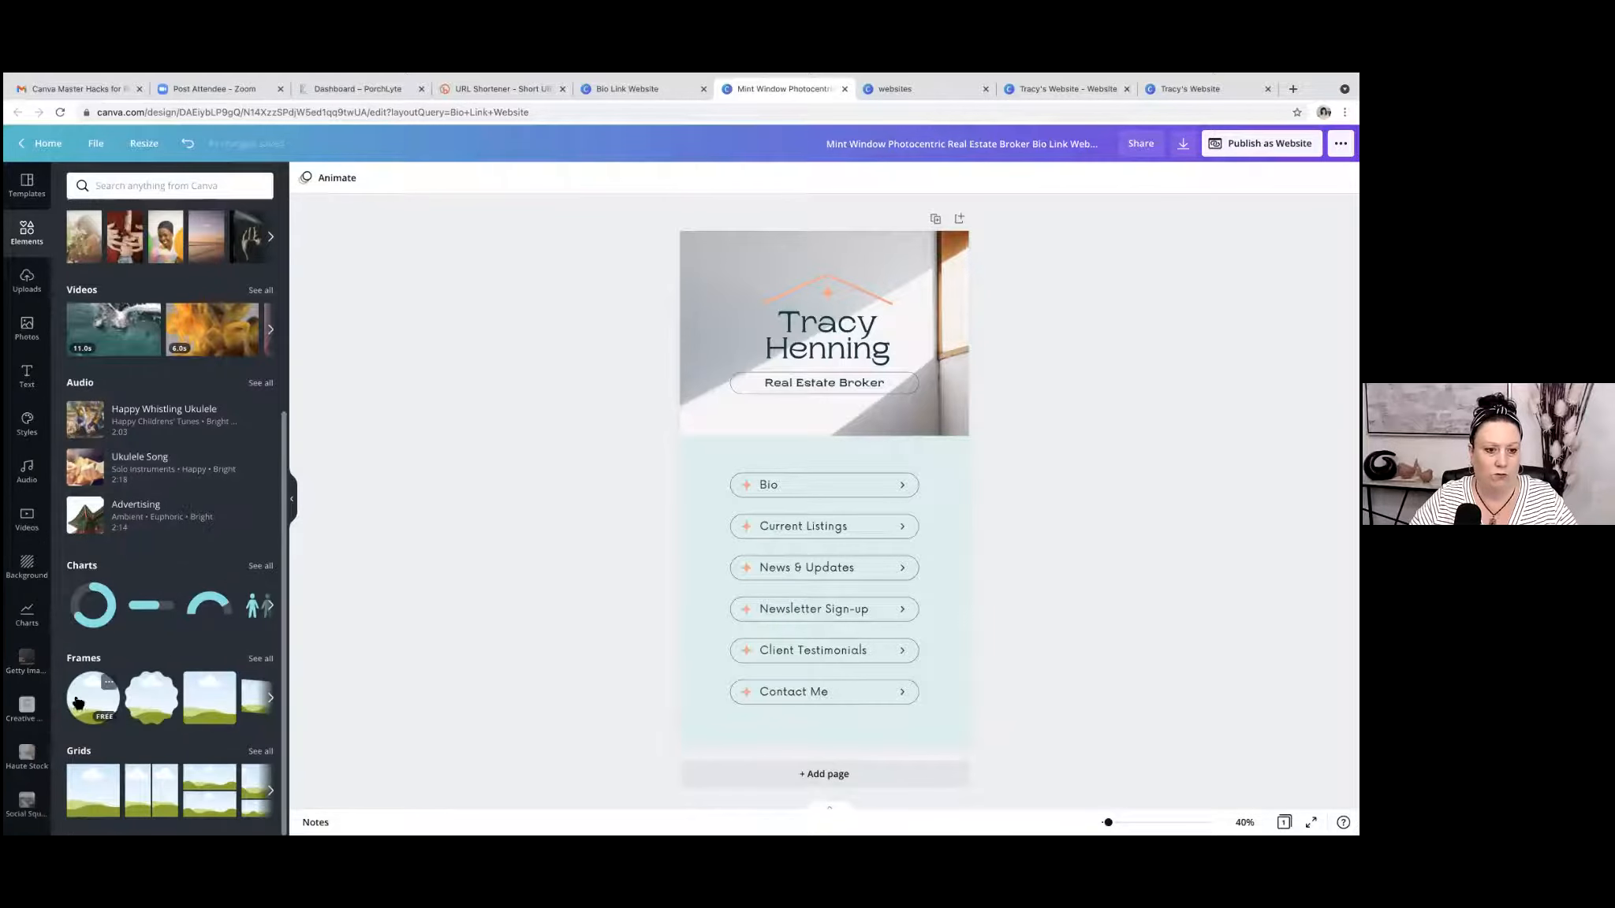
left_click(260, 659)
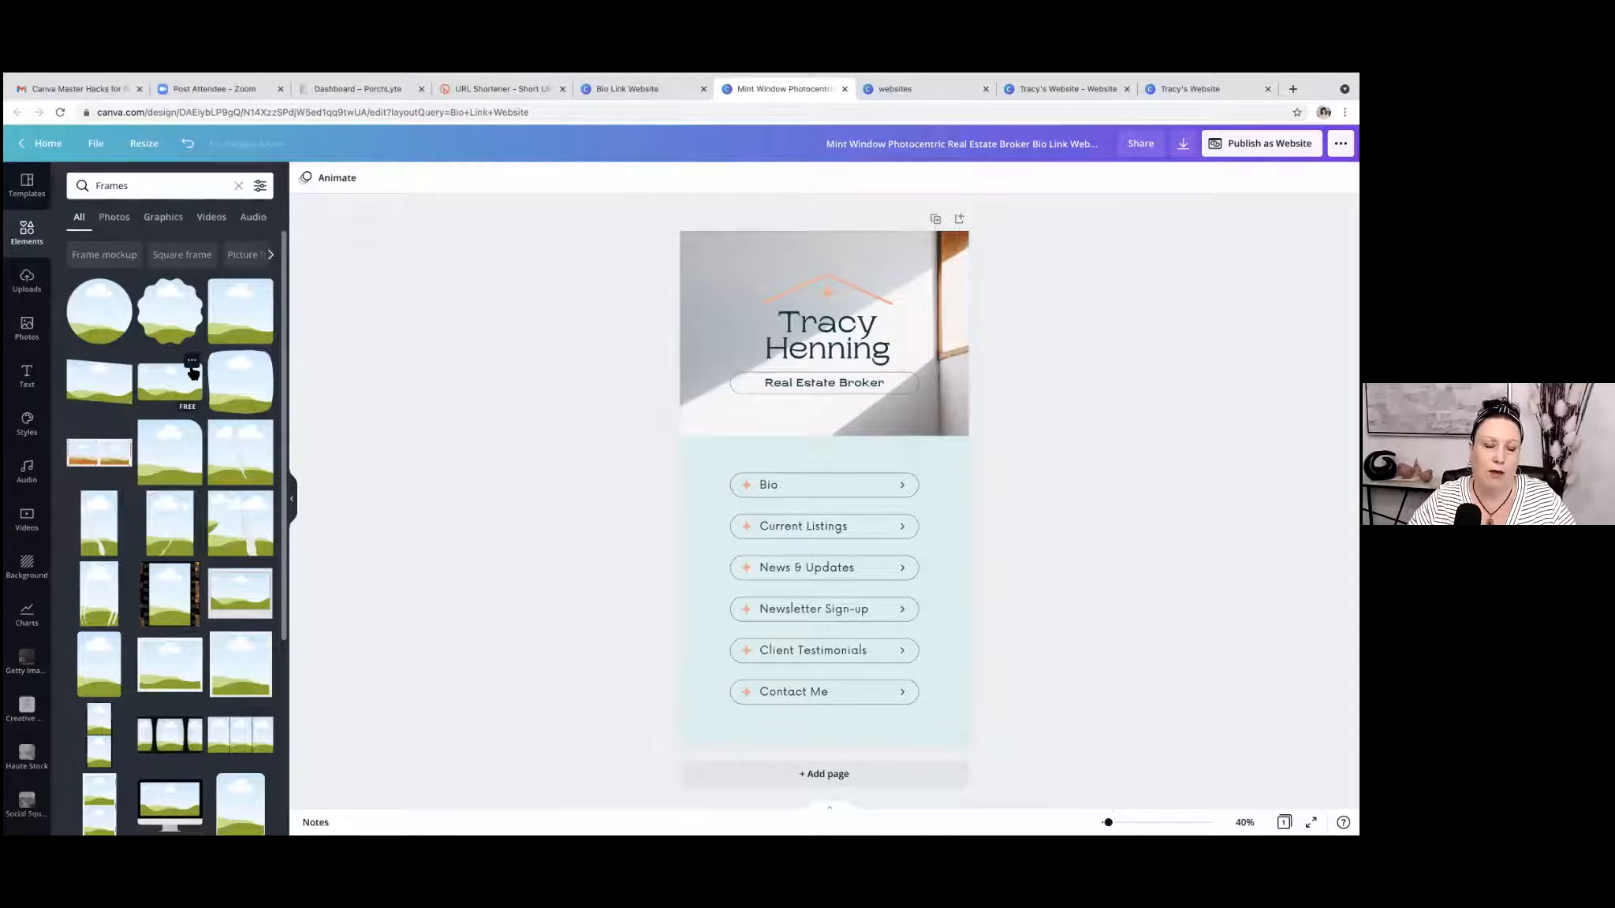
scroll(193, 373, "down", 5)
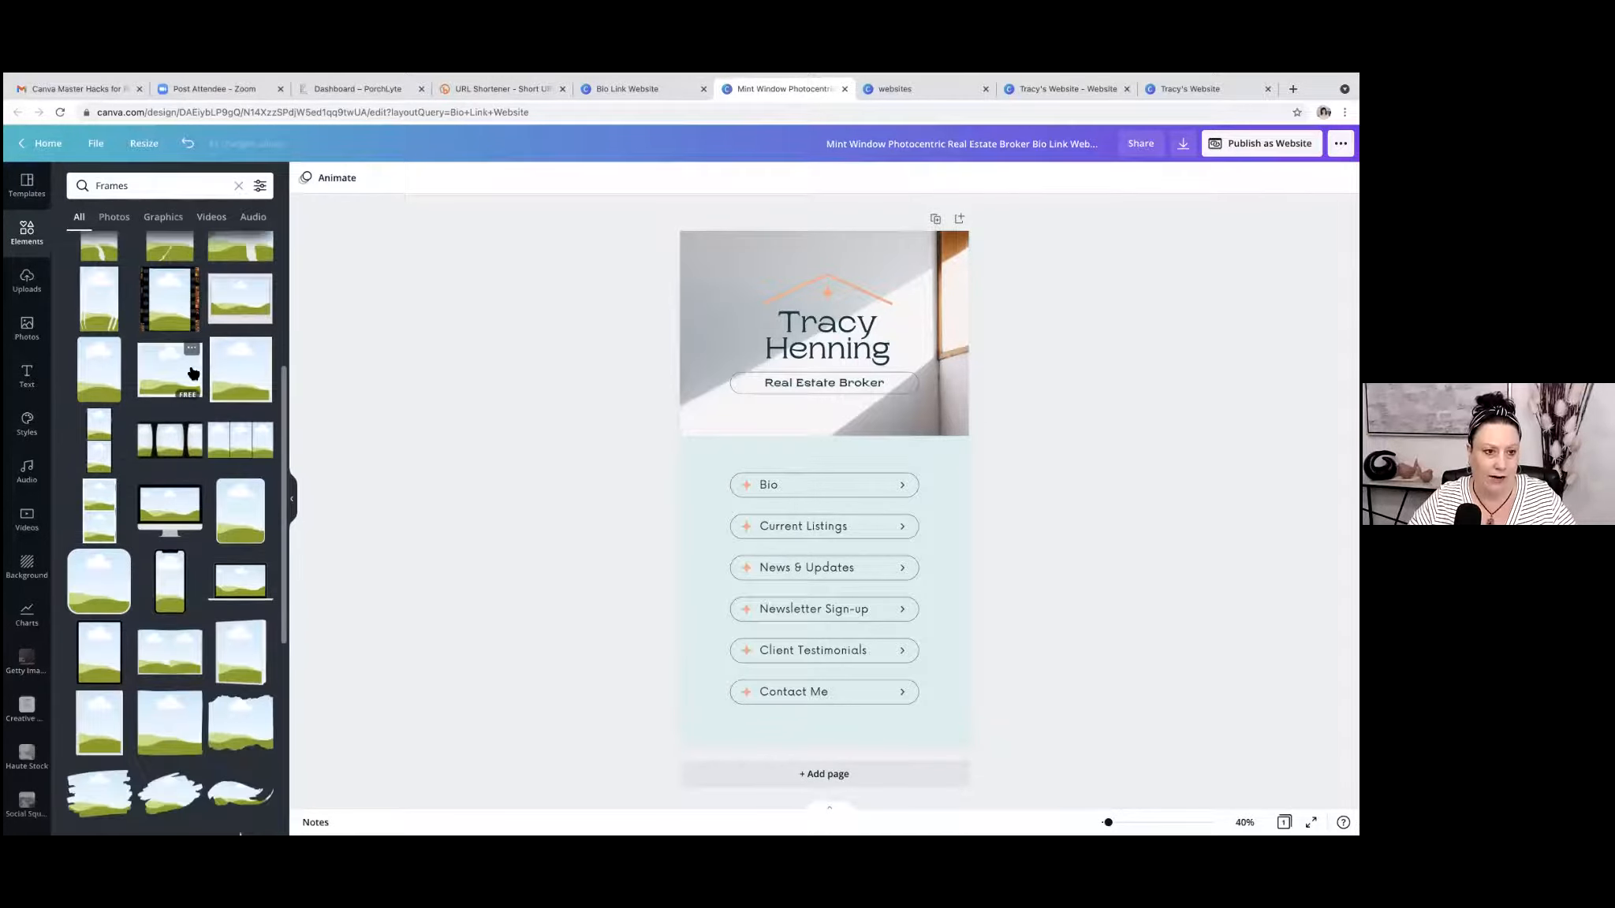
left_click(238, 185)
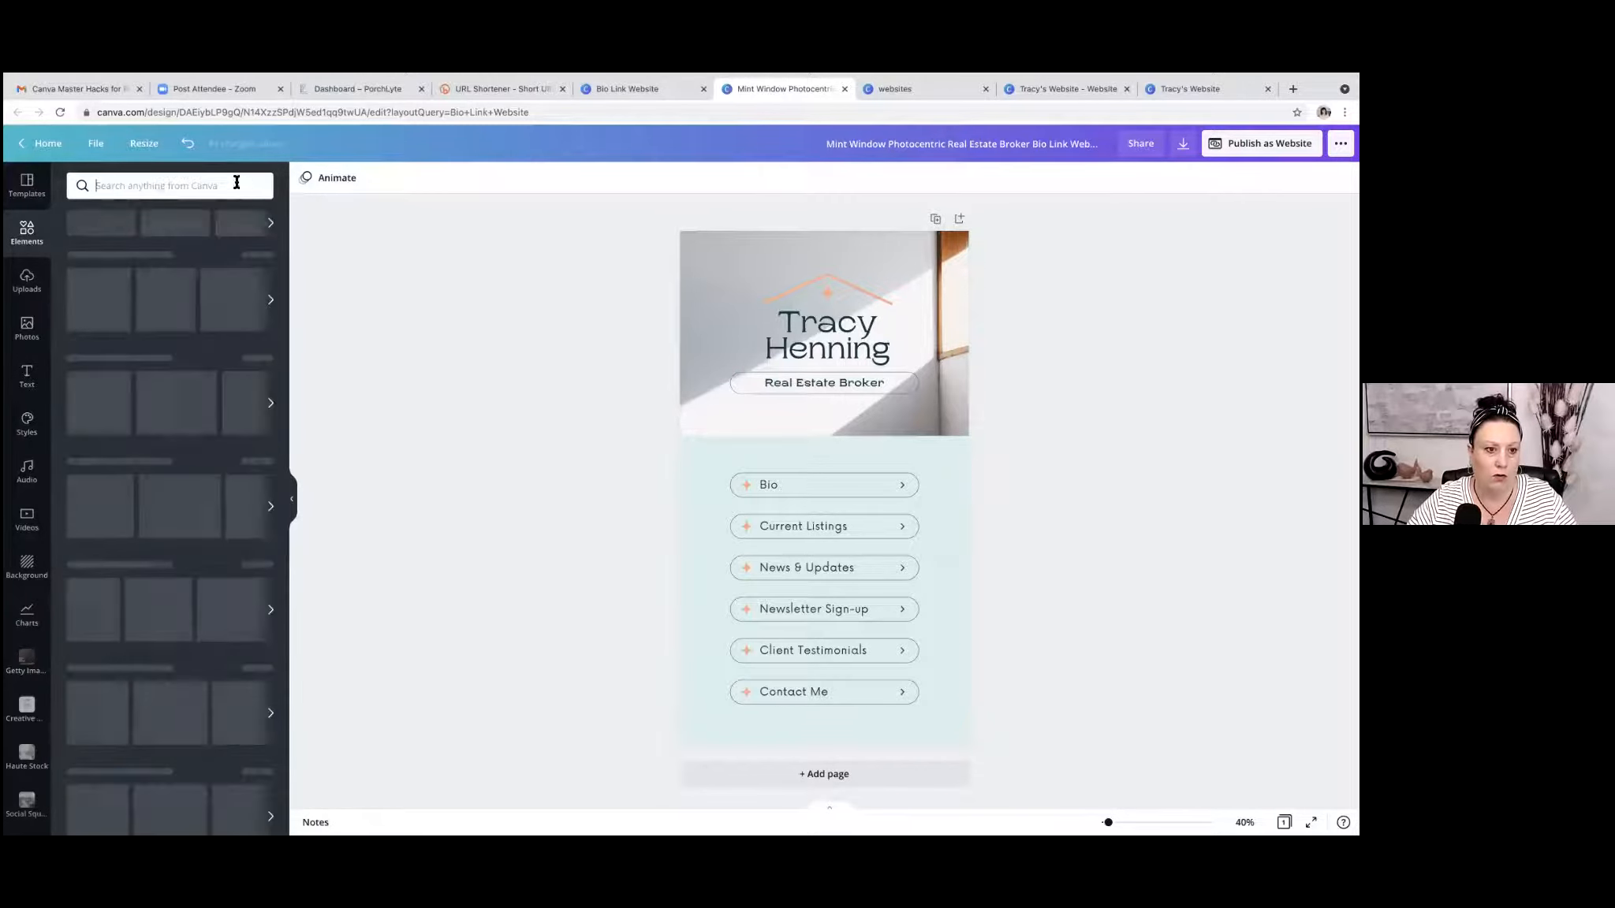
scroll(130, 567, "down", 5)
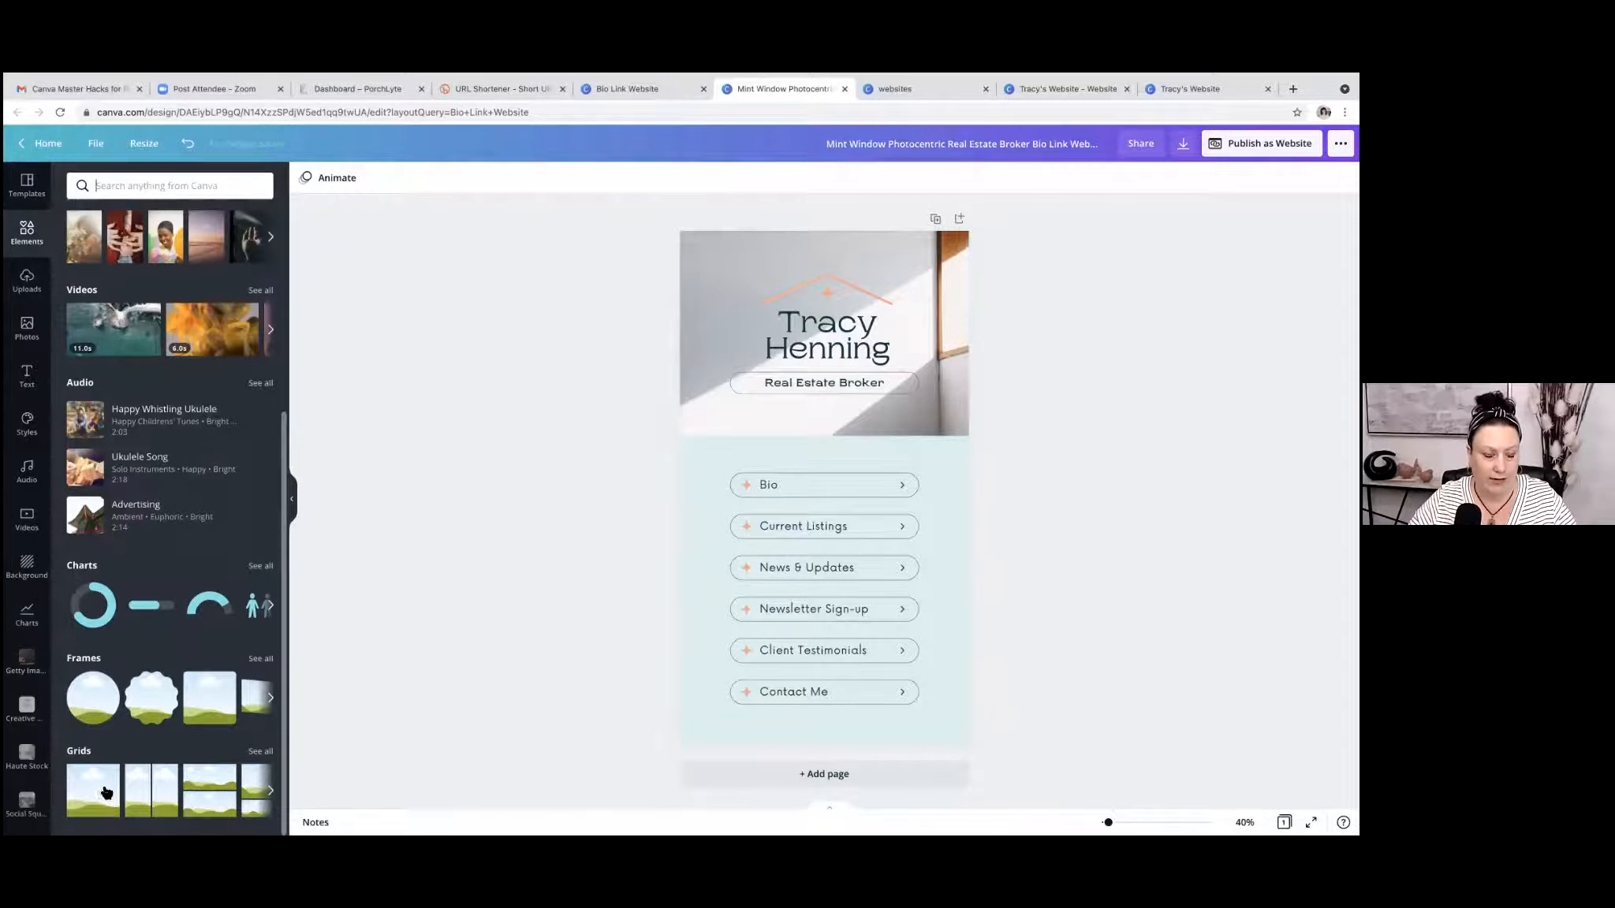
Try a small square photo frame over the header's lower edge above the Bio link and delete it.
left_click(204, 701)
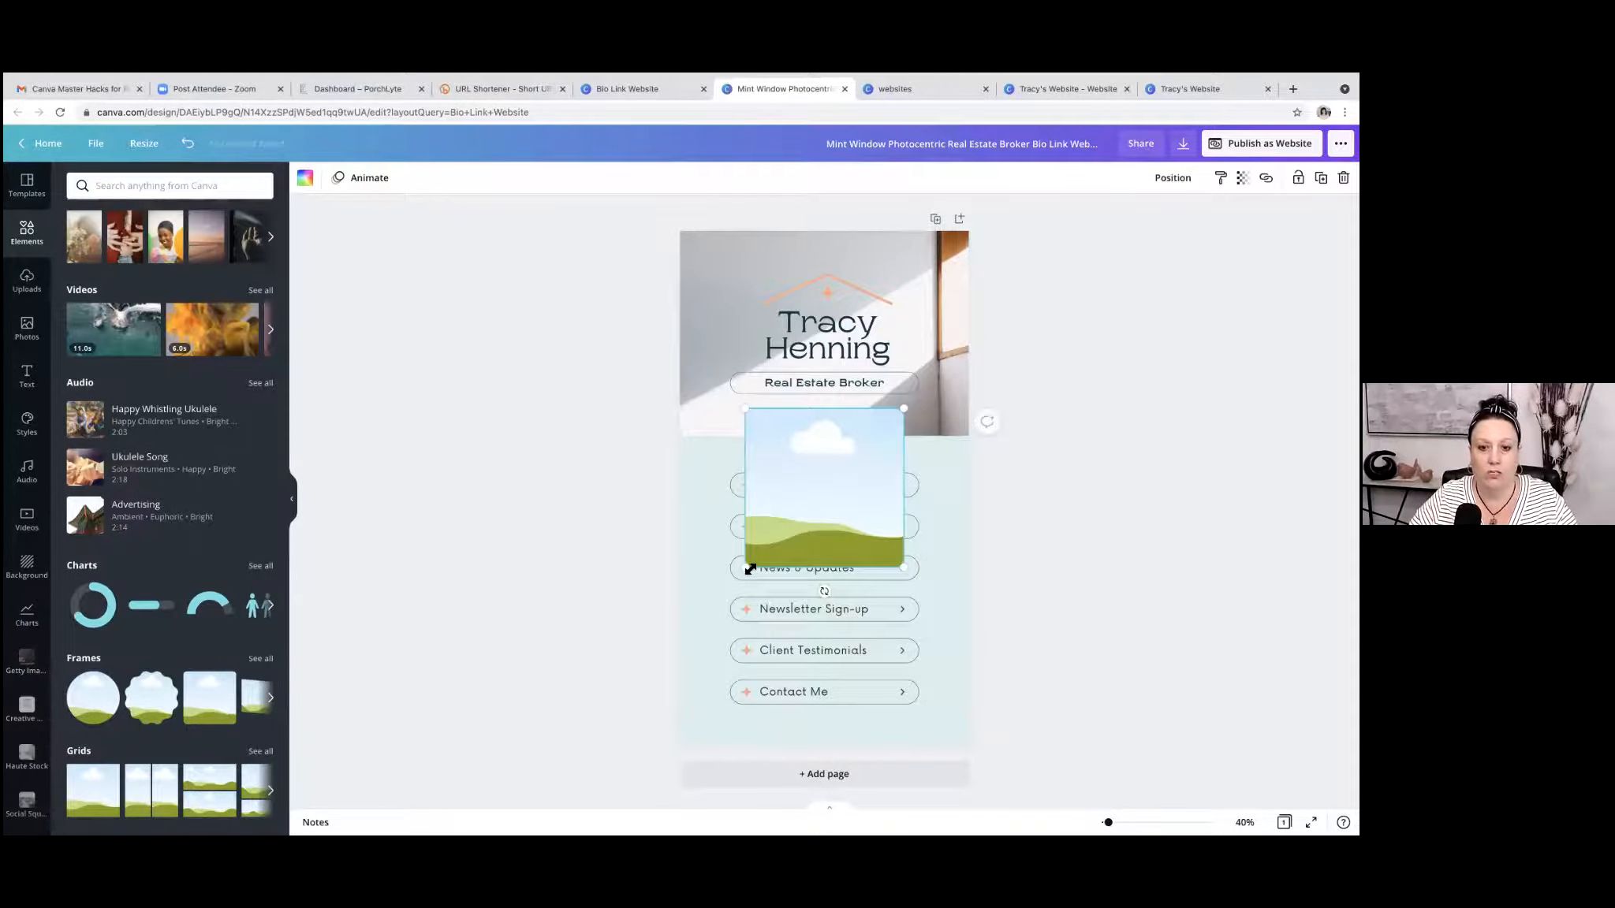
left_click_drag(880, 511, 806, 545)
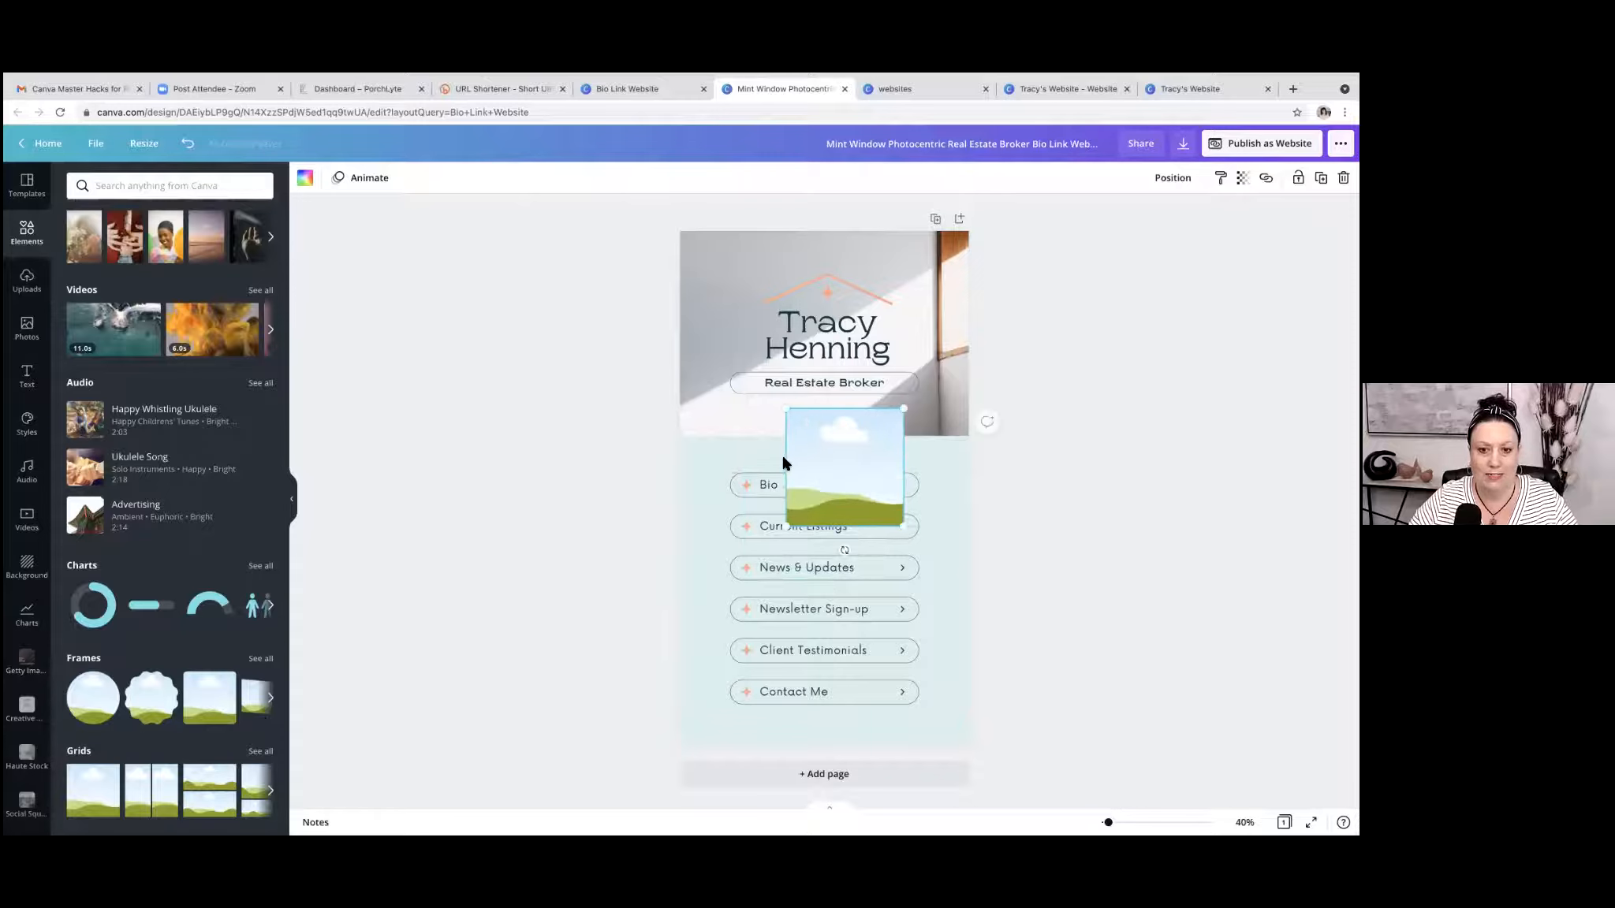
mouse_move(836, 463)
left_mouse_down()
mouse_move(792, 459)
mouse_move(820, 460)
left_mouse_up()
left_click_drag(764, 526, 788, 449)
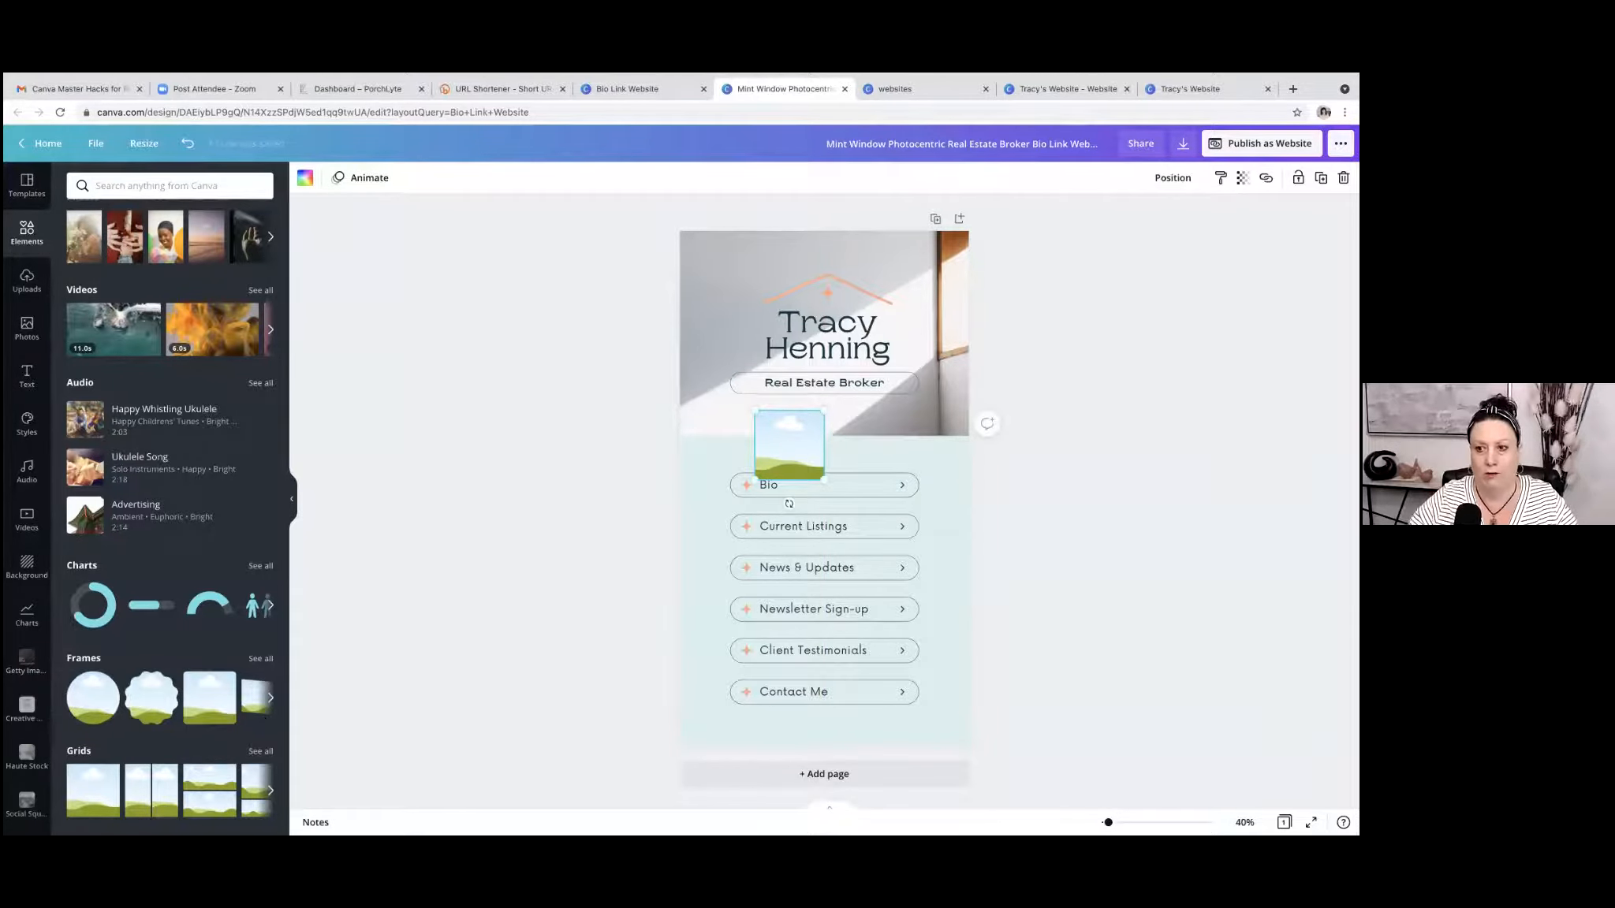
key("Delete")
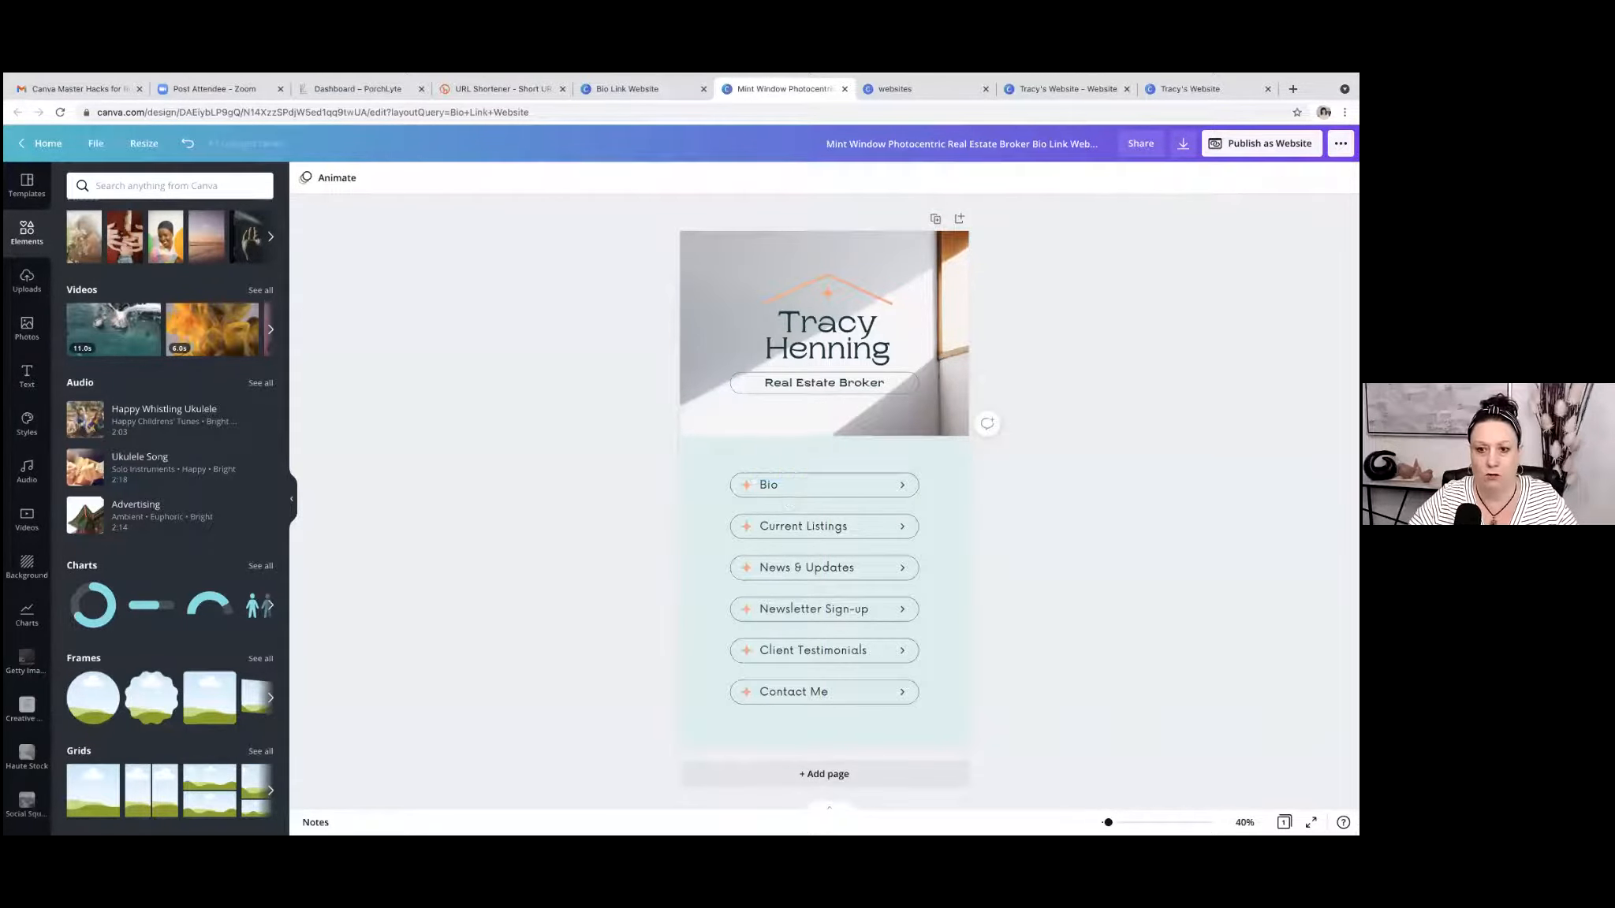
Add a single-image grid to the page, shrink it to the upper part and bring it to the front.
left_click(99, 800)
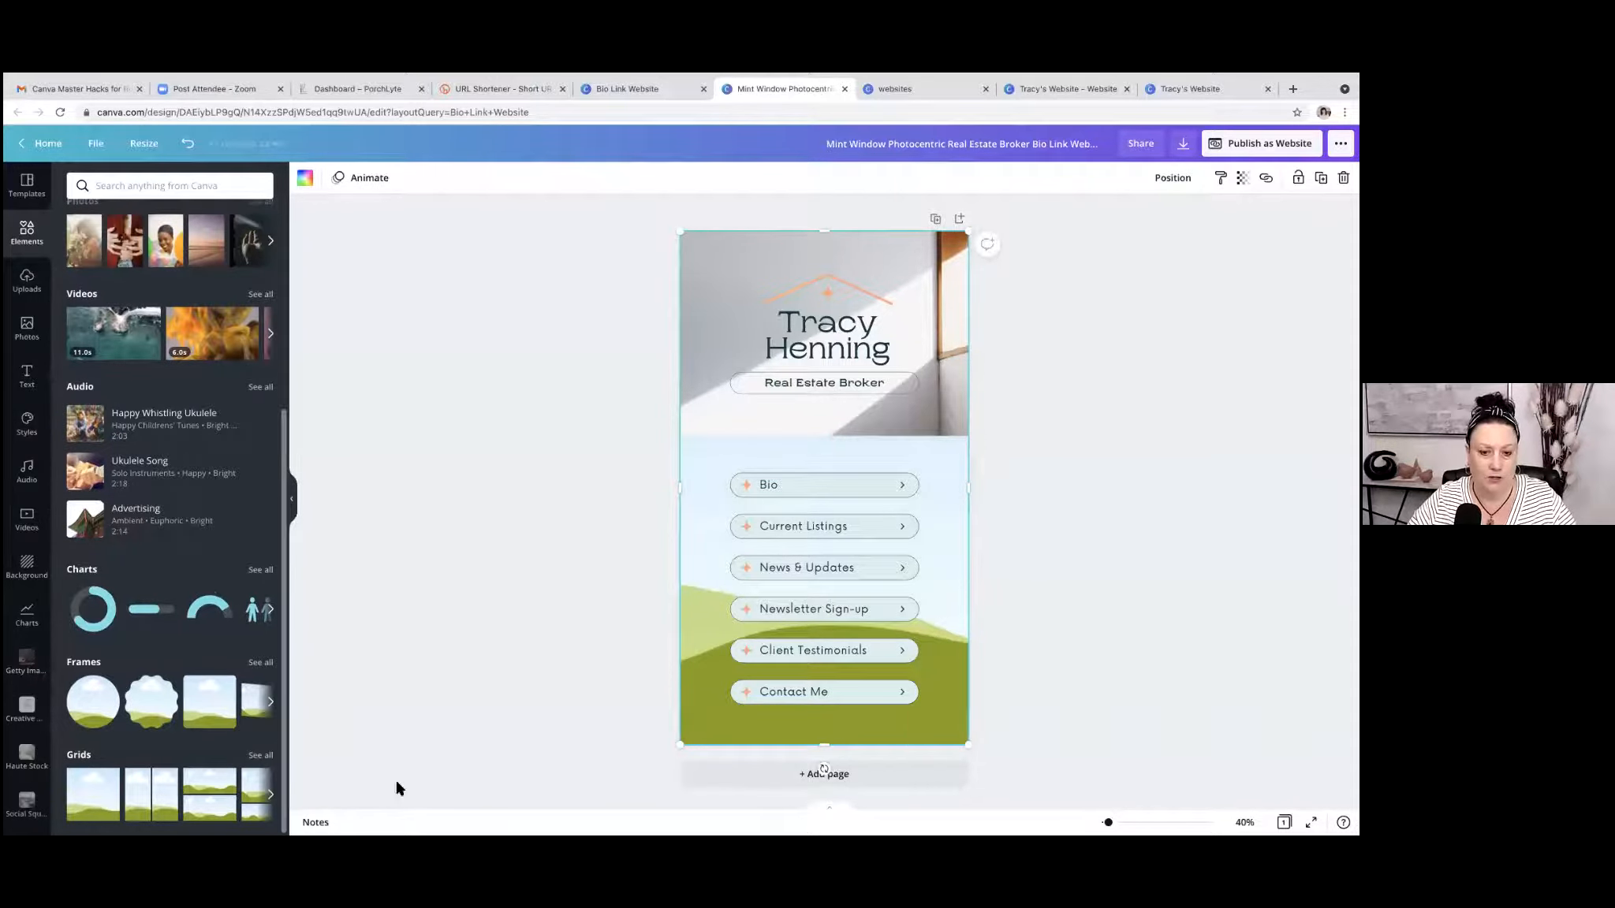
left_click_drag(685, 748, 695, 534)
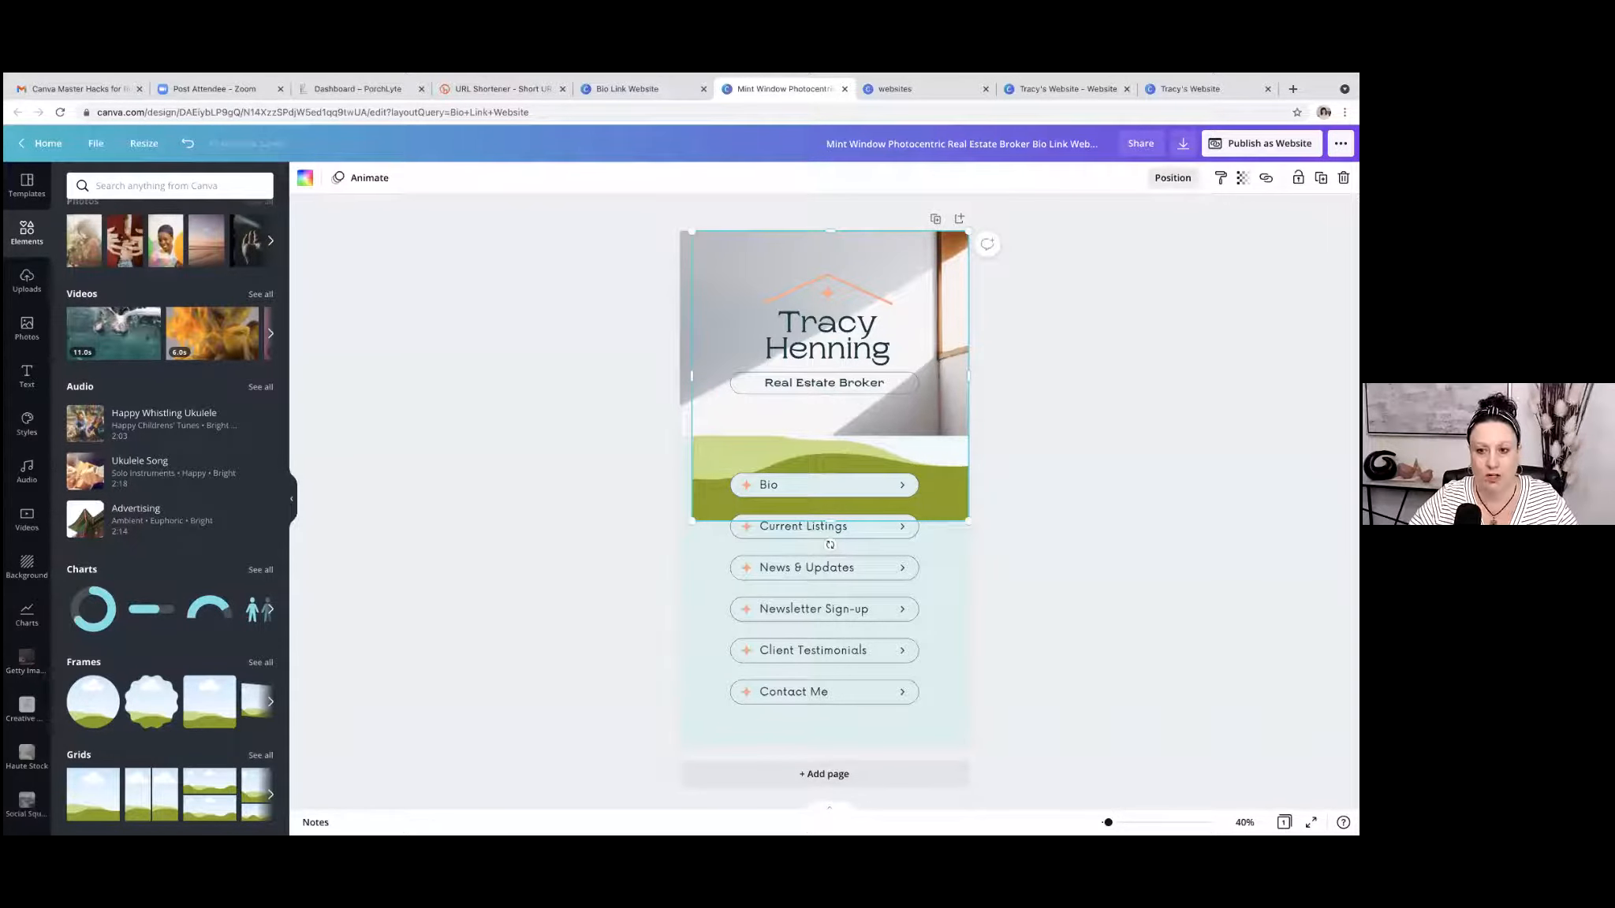
left_click(1172, 177)
left_click(1020, 221)
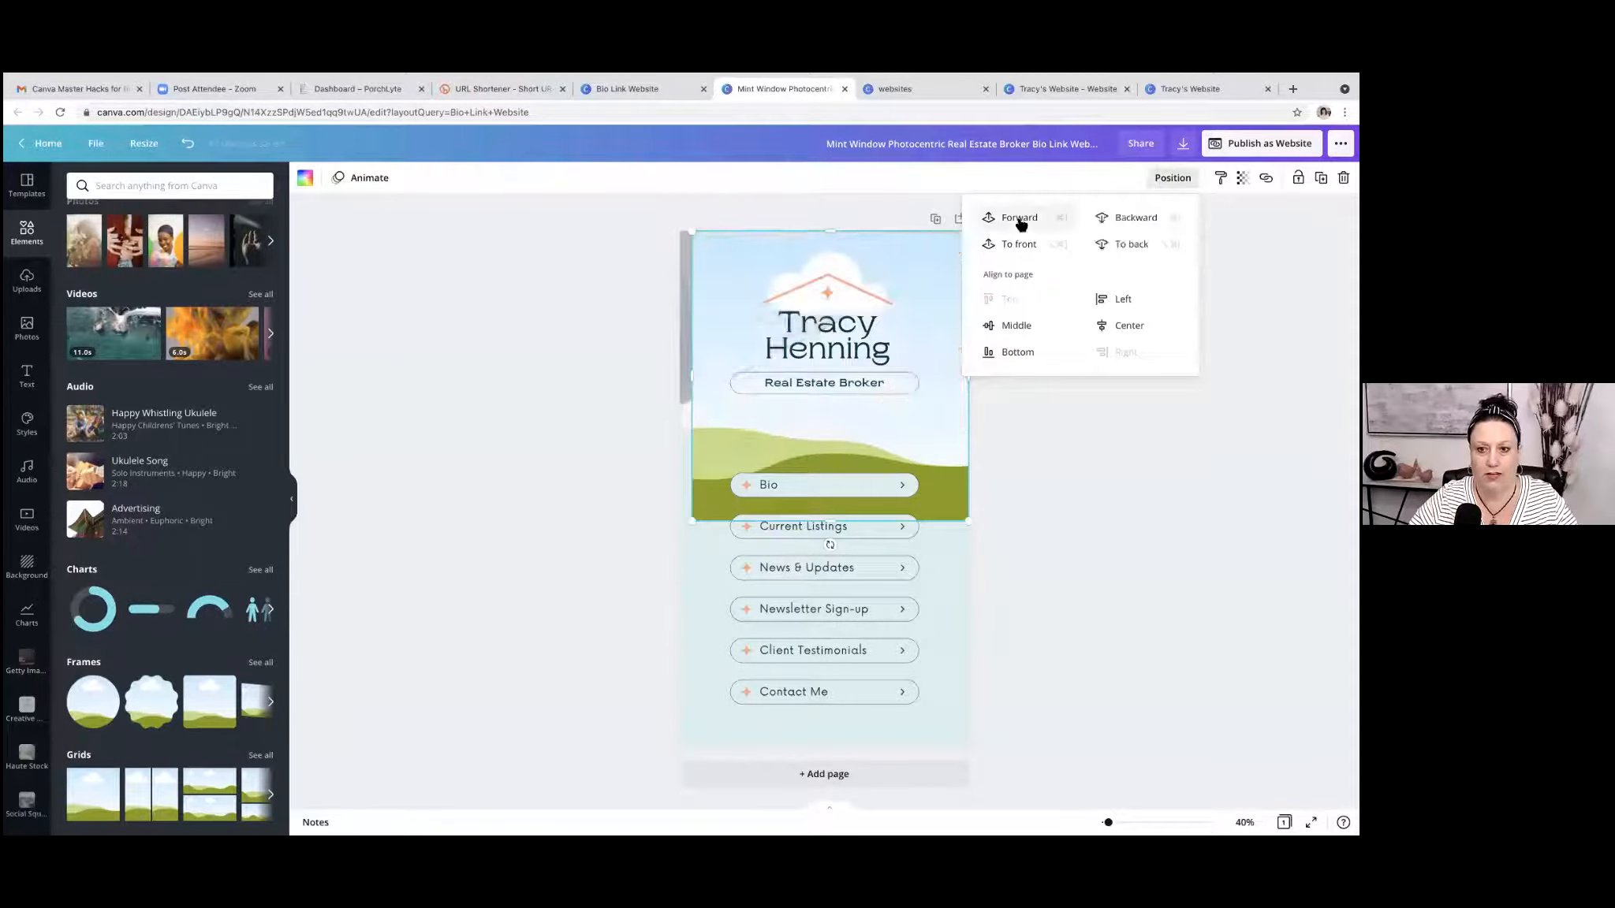
left_click(1020, 220)
left_click(1019, 221)
left_click(1019, 220)
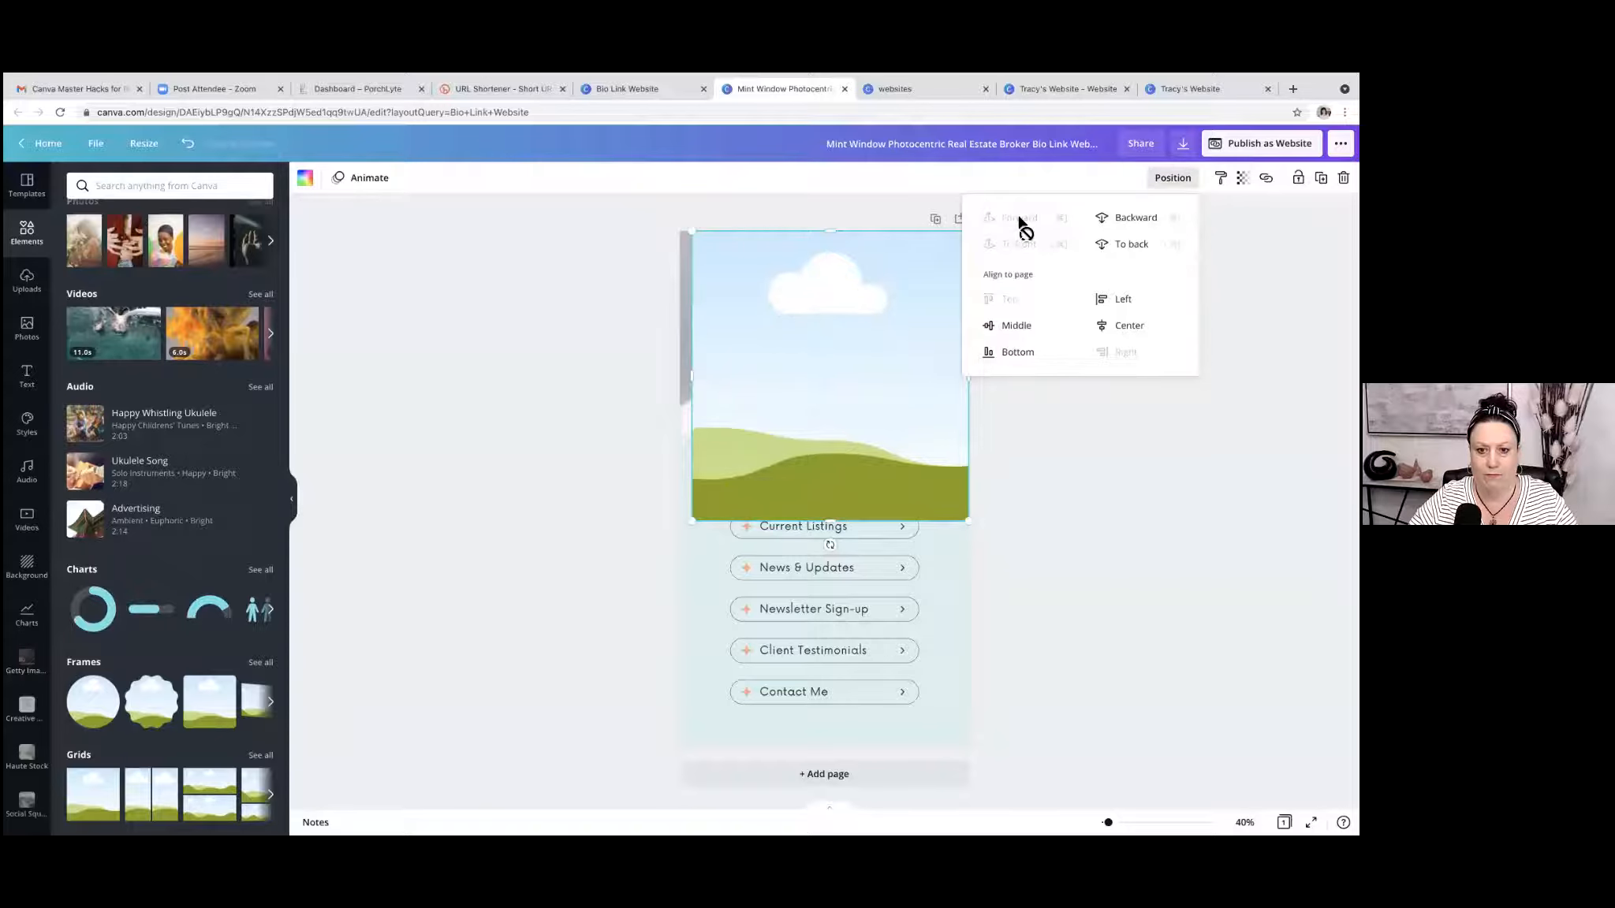
Reduce the grid to a wide banner across the header's lower edge, reposition it and delete it.
left_click(1119, 590)
left_click_drag(699, 236, 726, 402)
mouse_move(871, 485)
left_mouse_down()
mouse_move(833, 475)
mouse_move(844, 482)
left_mouse_up()
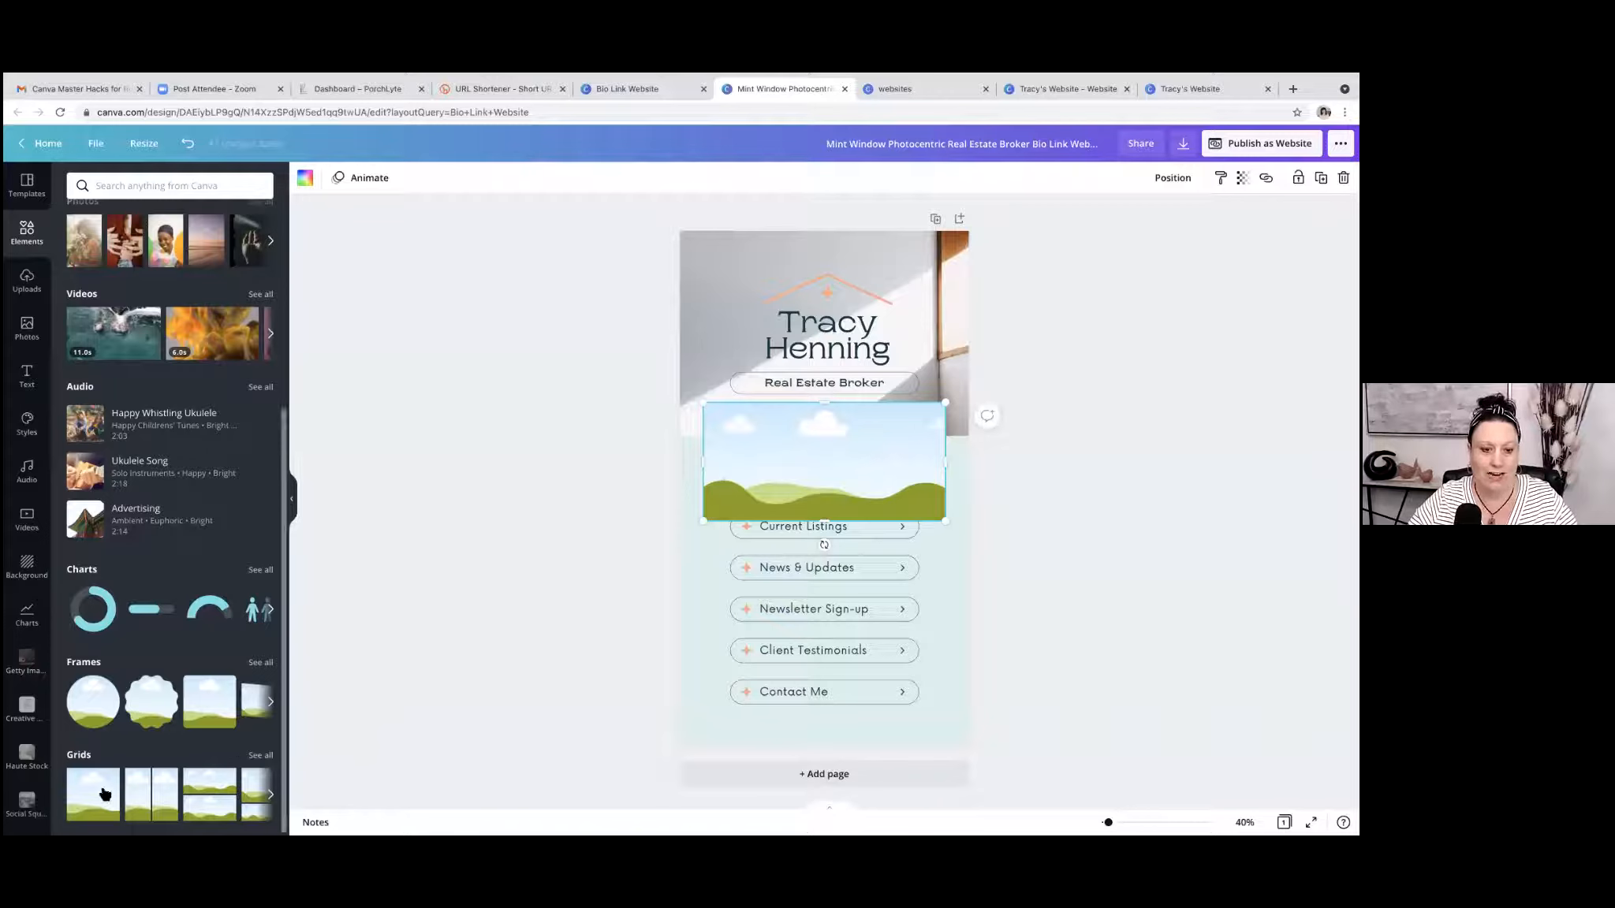
scroll(103, 792, "down", 1)
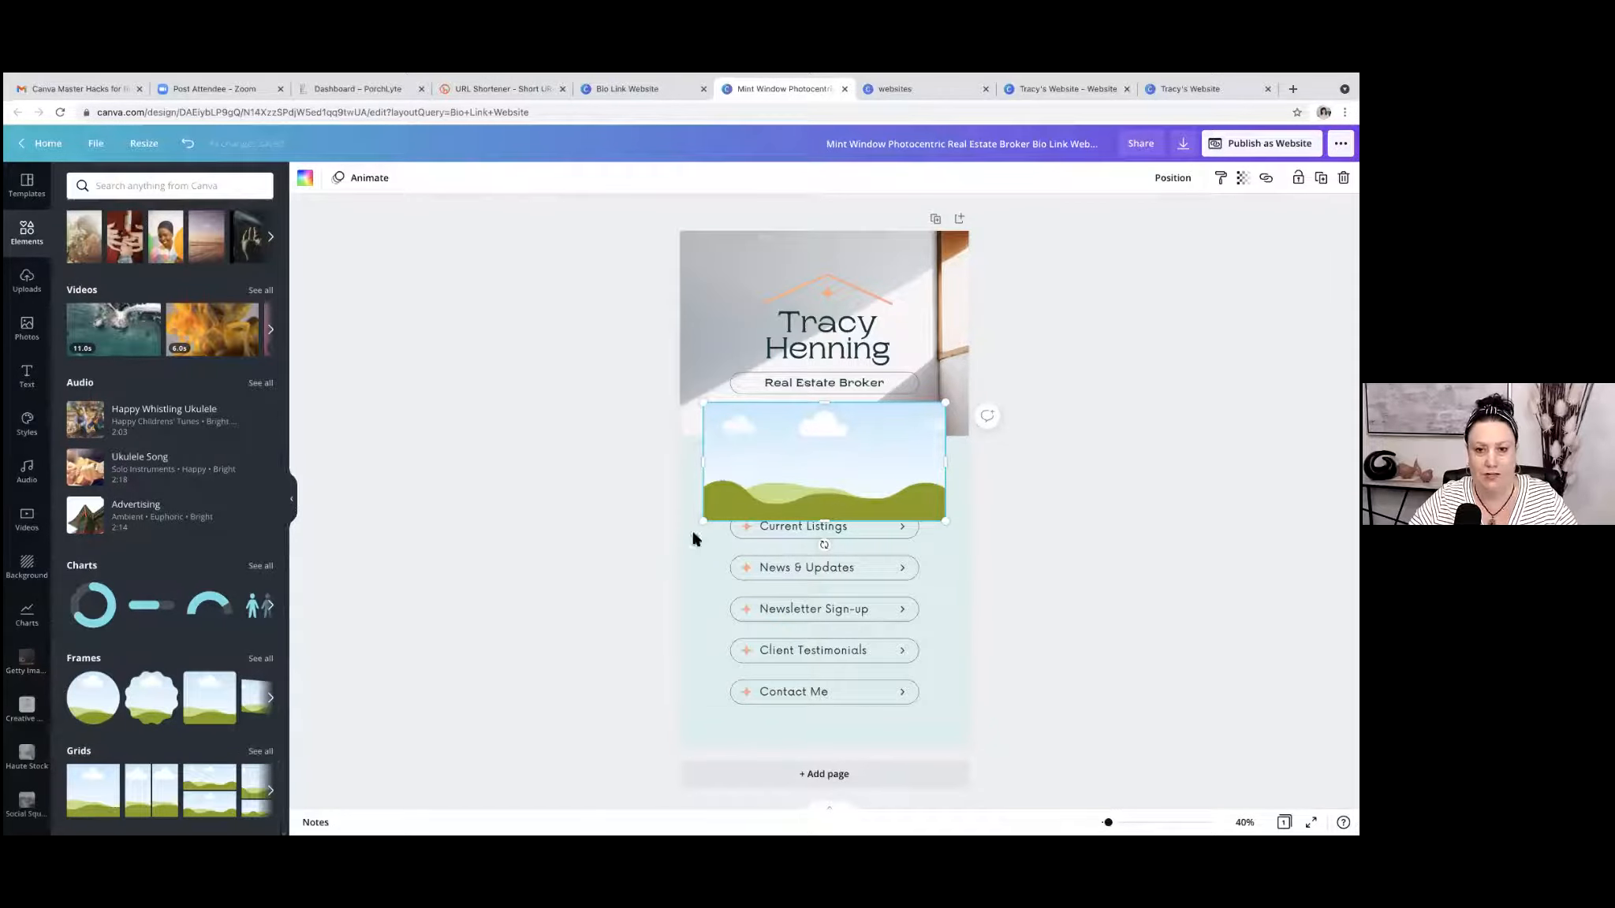
left_click_drag(717, 462, 747, 440)
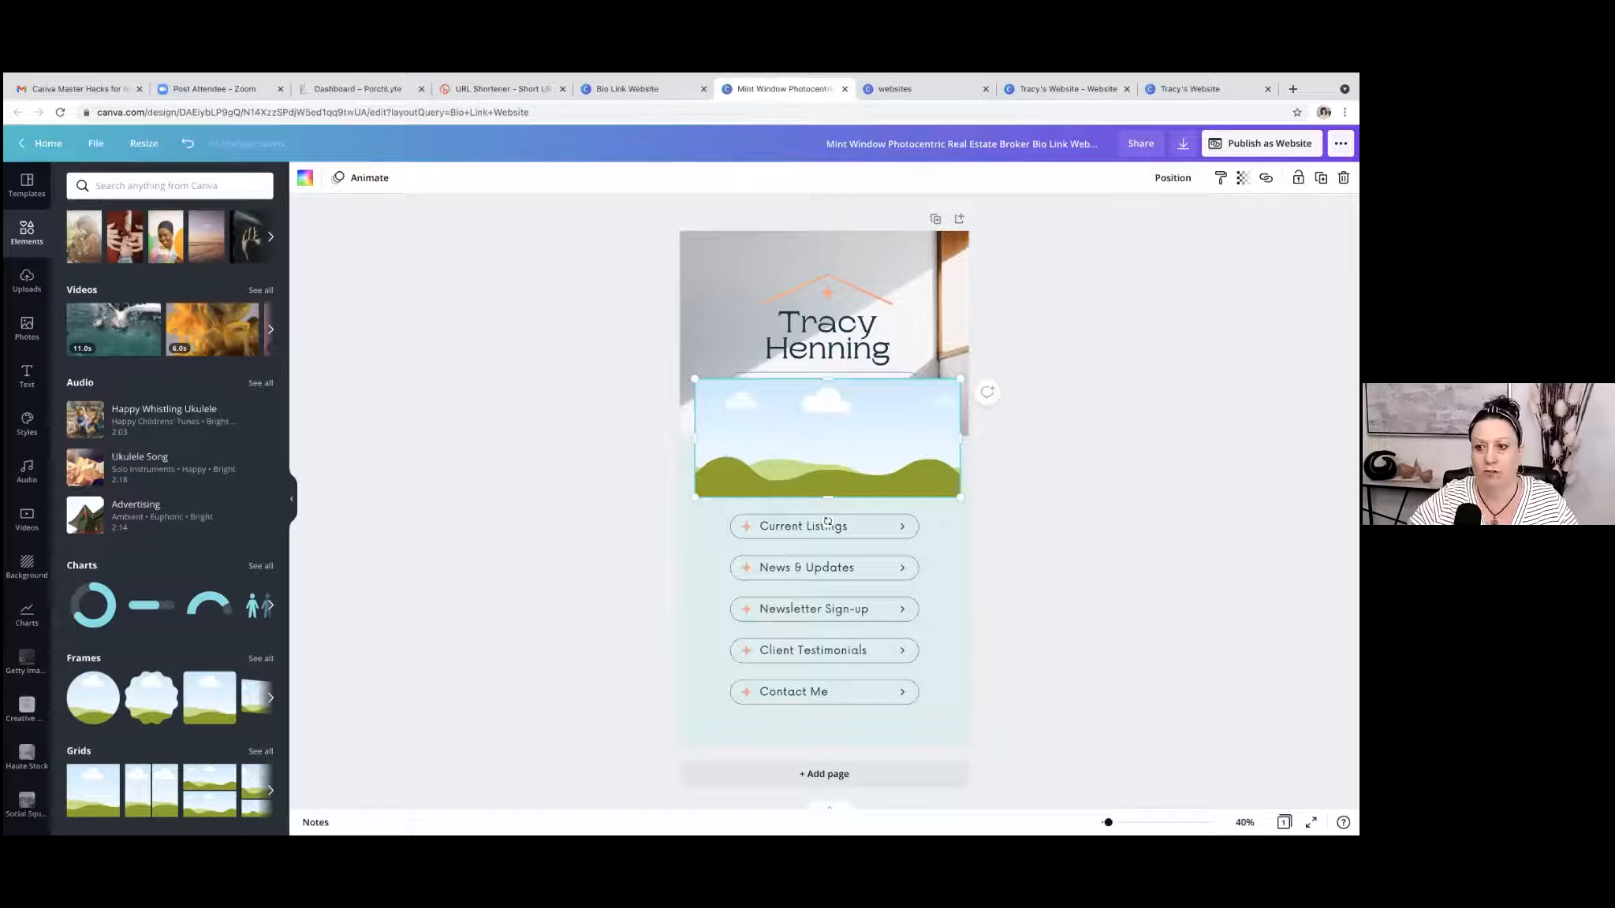
key("Delete")
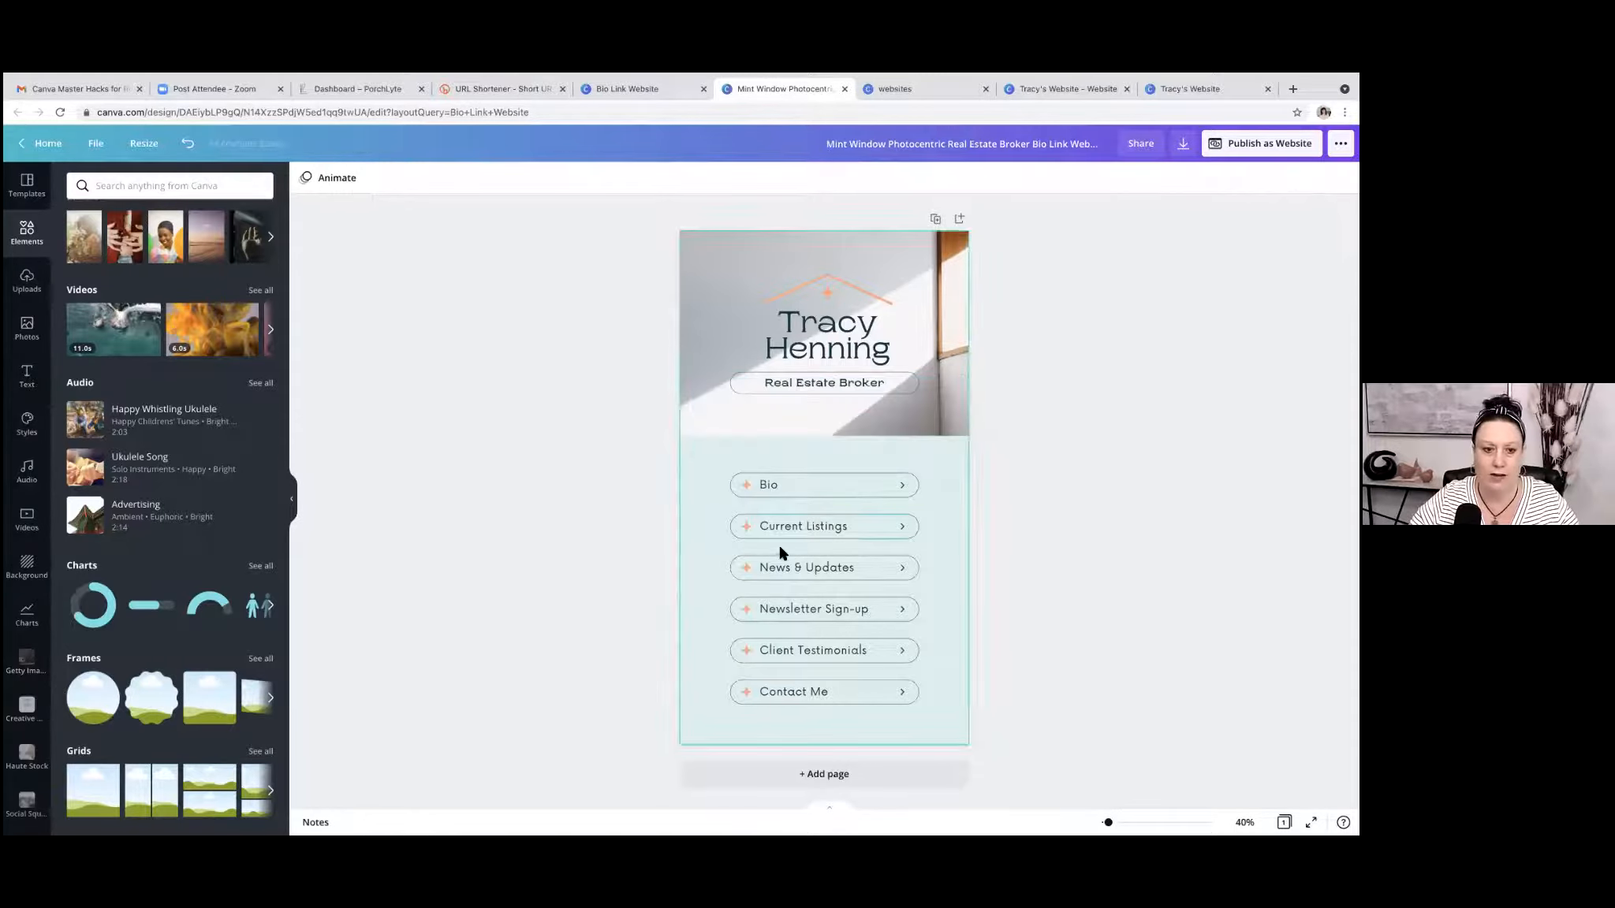
Add a circular photo frame, shrink it and place it over the header's lower edge above the Bio link's arrow.
scroll(87, 707, "right", 1)
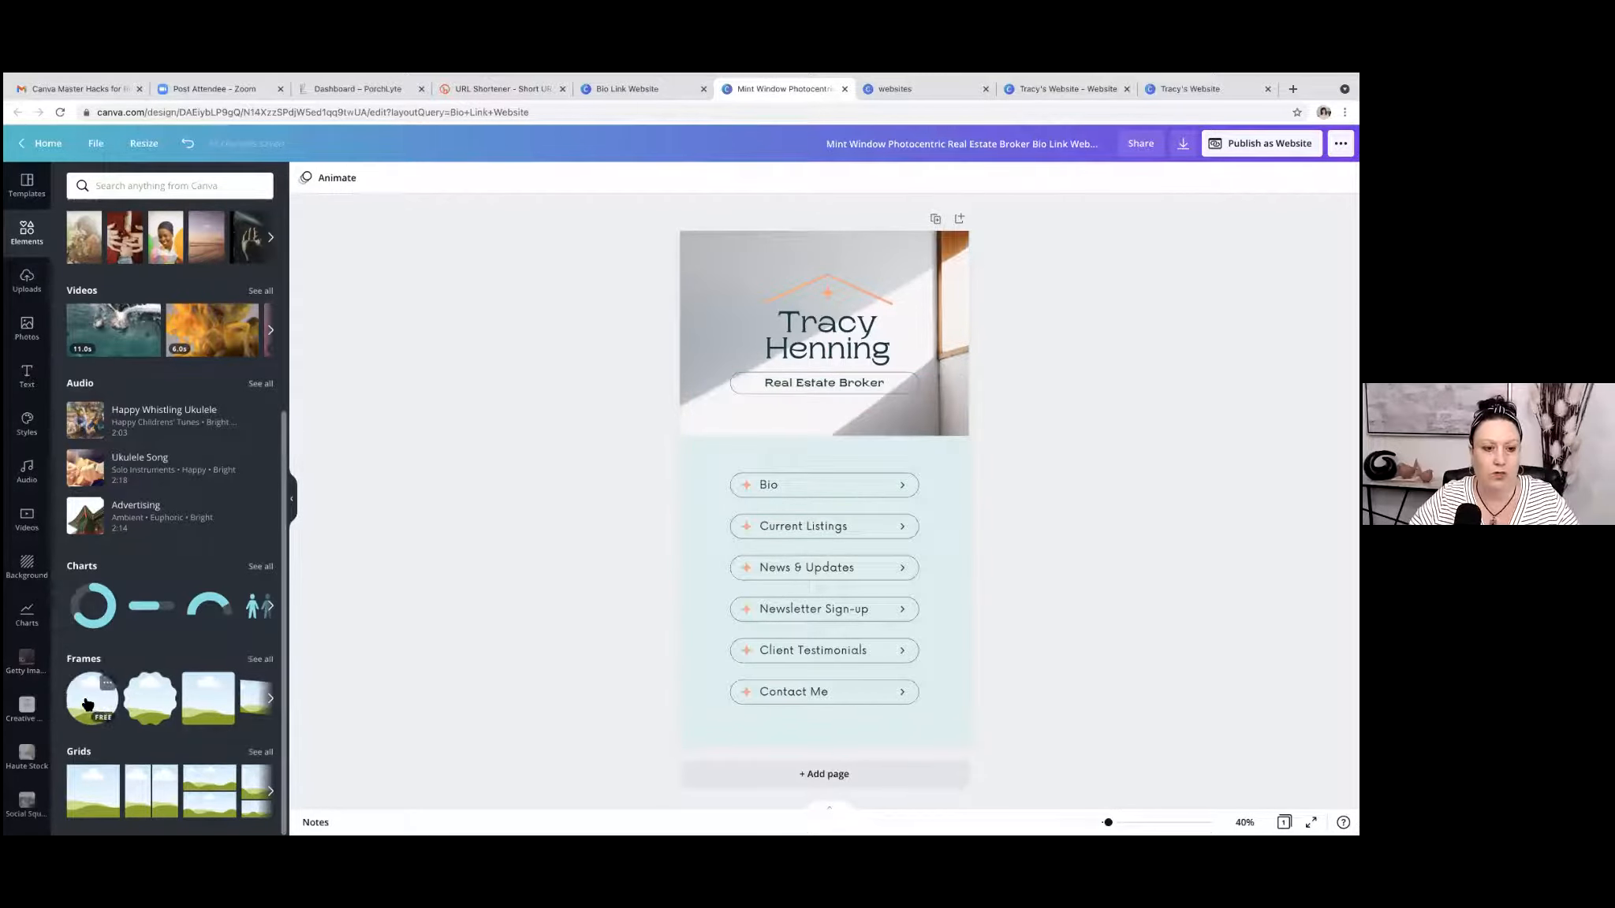
left_click(88, 704)
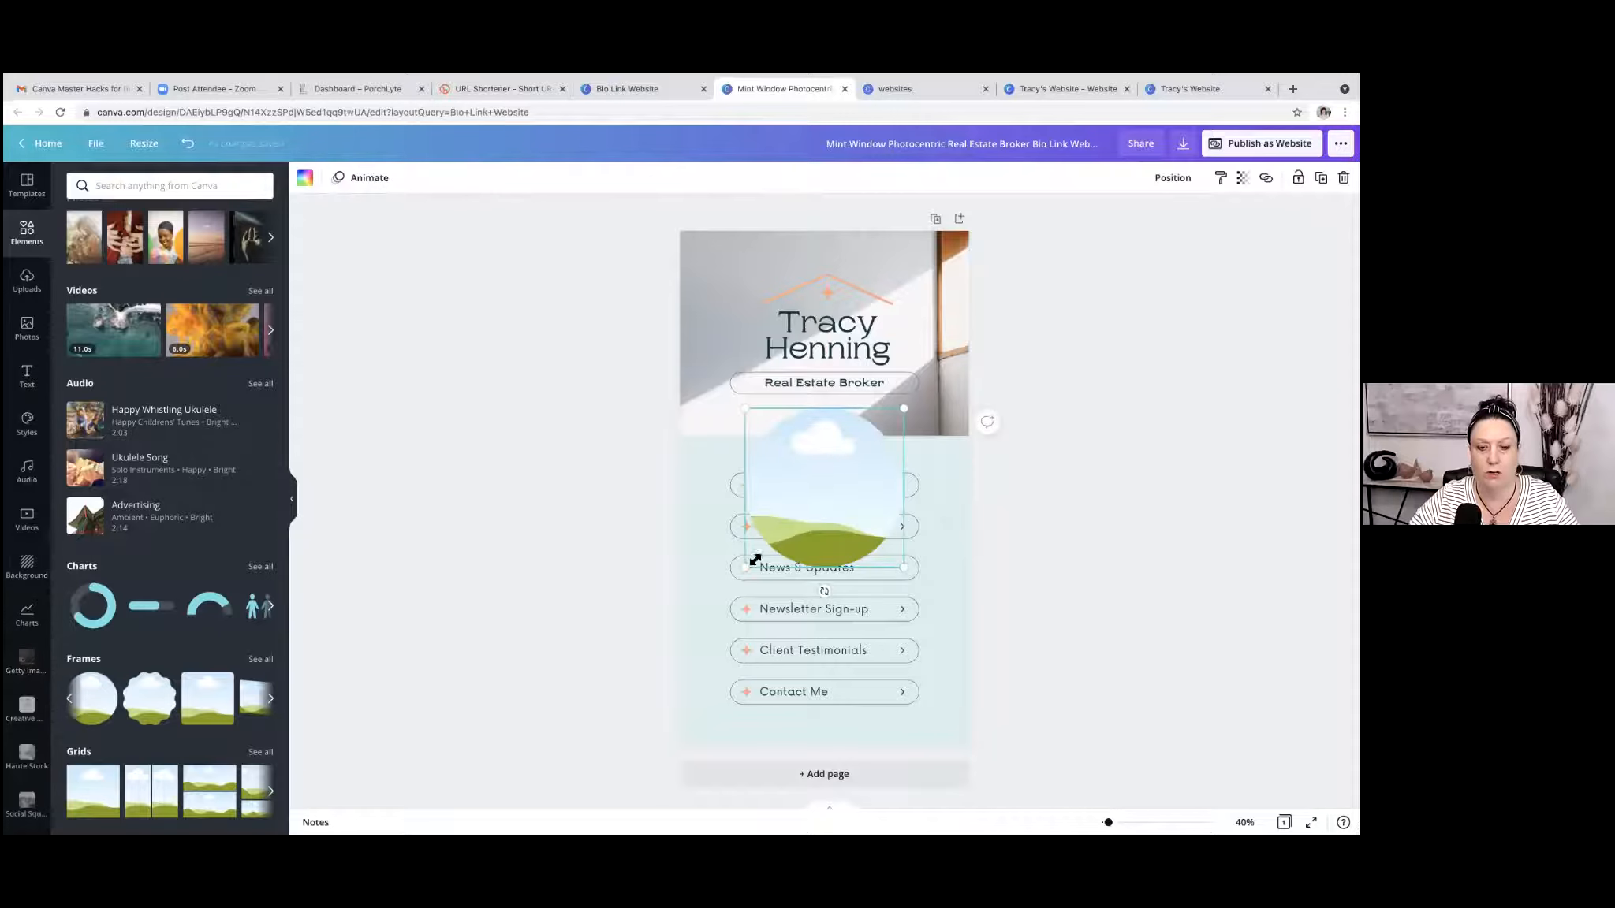
left_click_drag(745, 570, 821, 534)
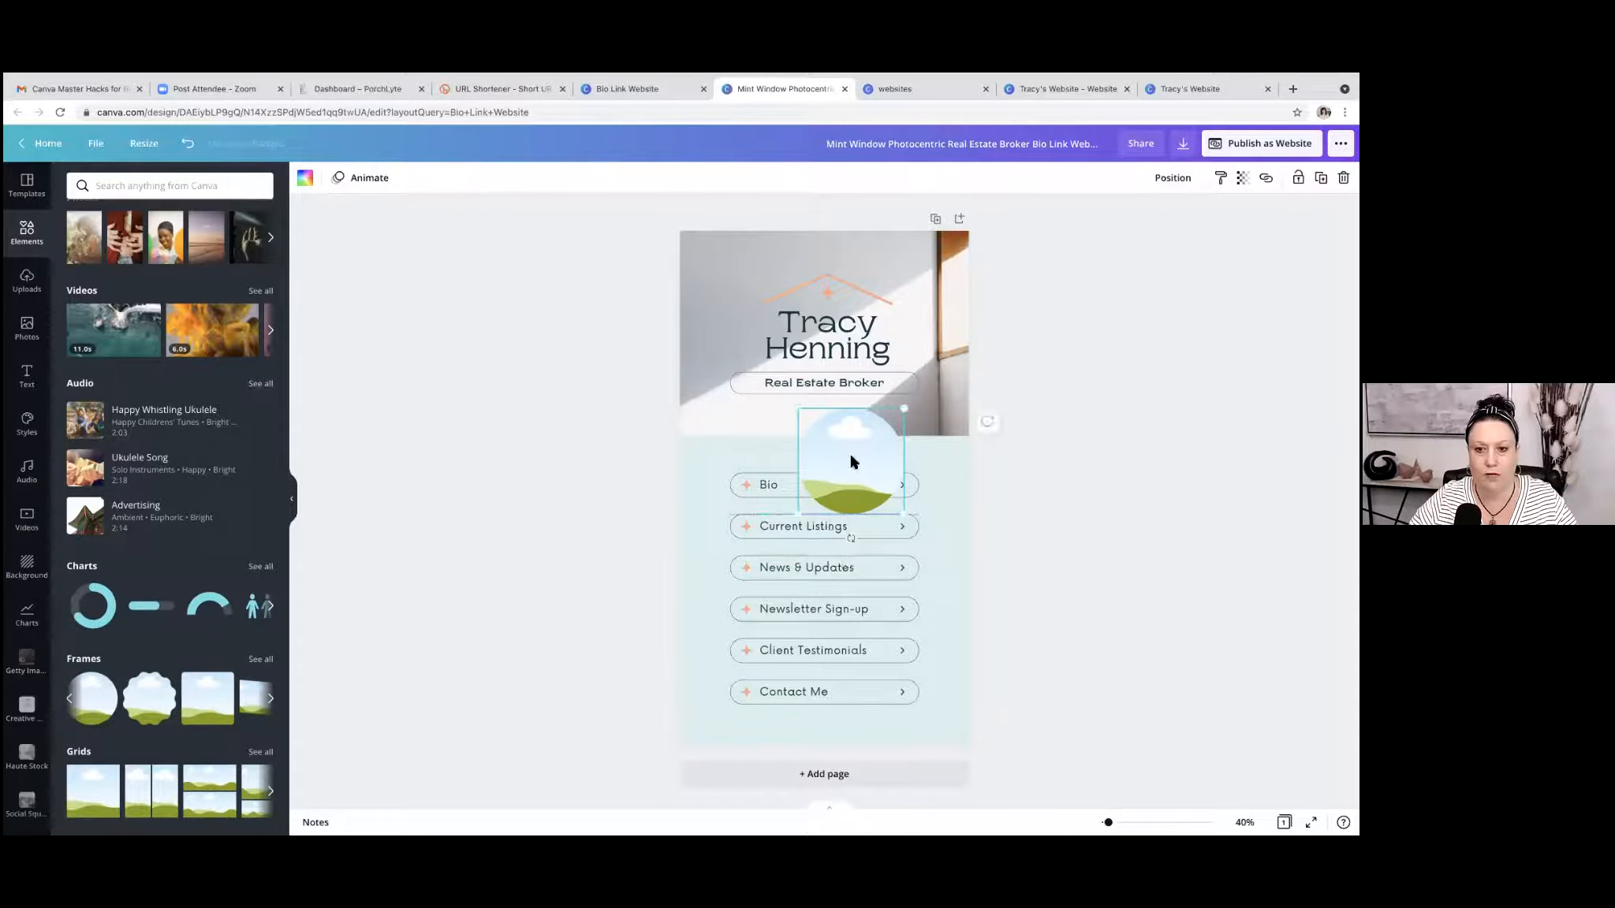
left_click_drag(856, 463, 907, 435)
left_click_drag(852, 495, 898, 472)
mouse_move(923, 417)
left_mouse_down()
mouse_move(902, 435)
mouse_move(911, 425)
left_mouse_up()
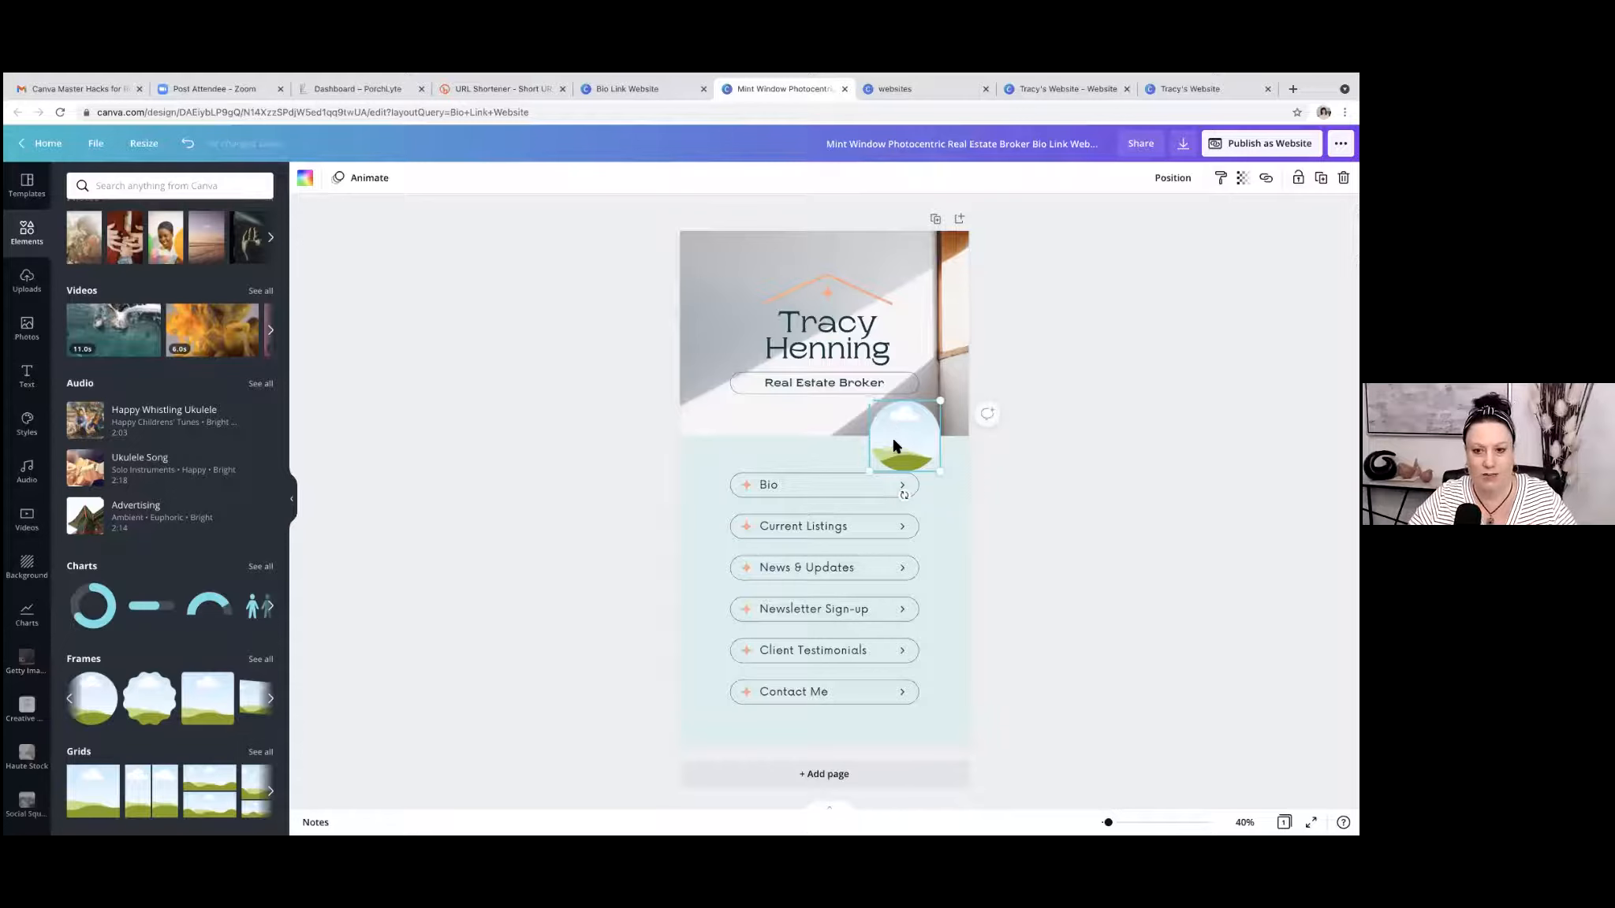
Fine-tune the circular frame's position between the Real Estate Broker label and the Bio link, nudging it slightly upward.
left_click_drag(902, 444, 896, 440)
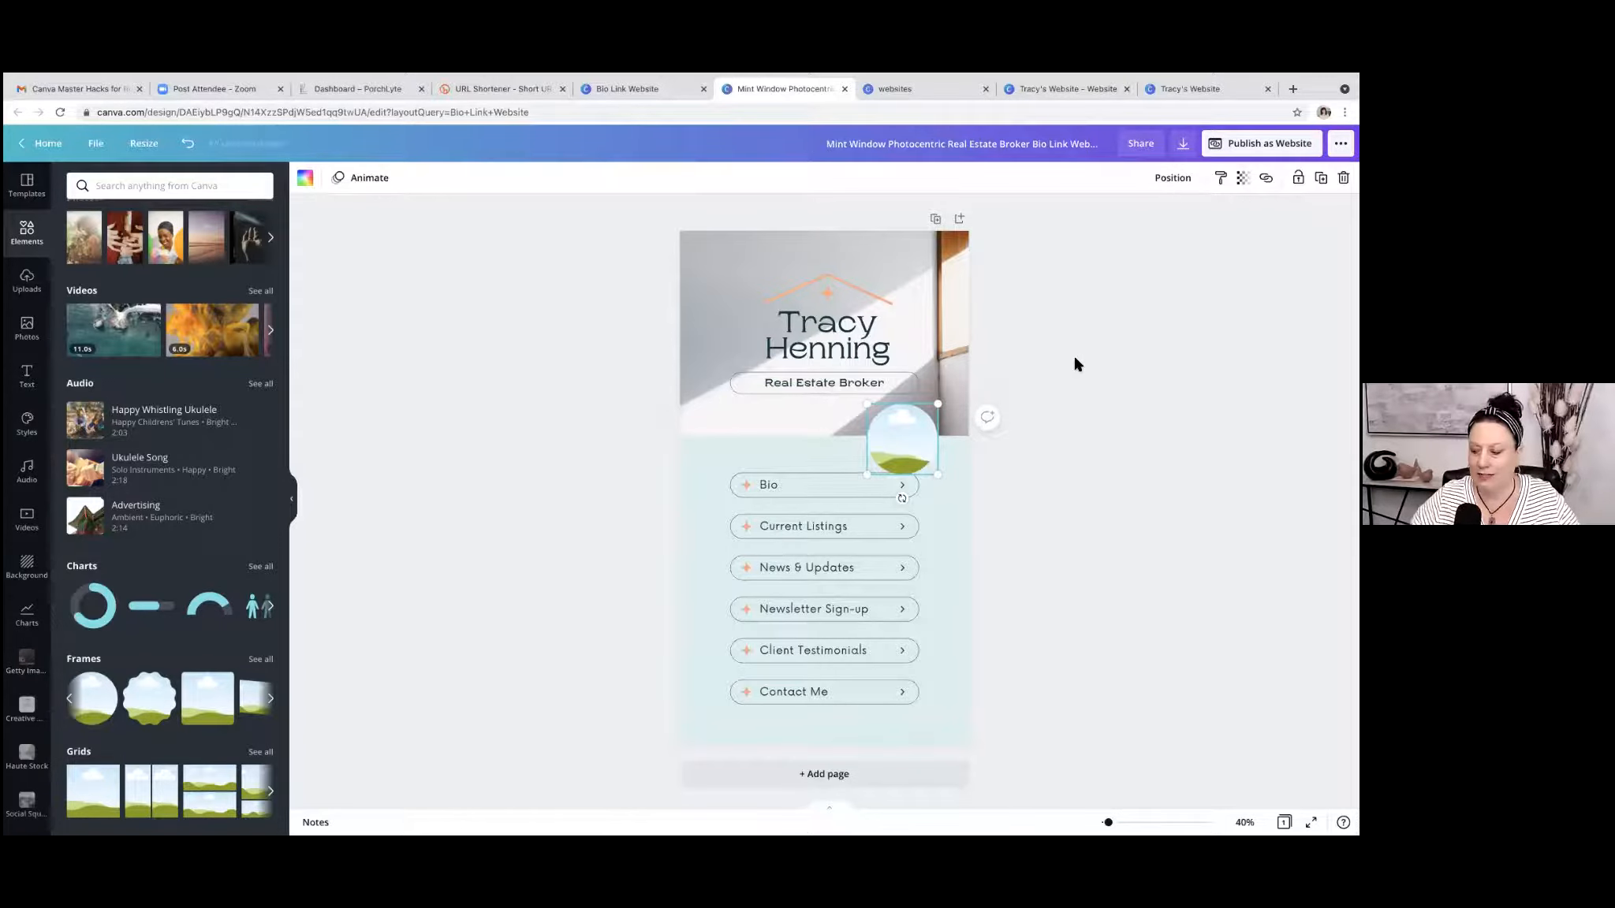
left_click_drag(903, 439, 904, 429)
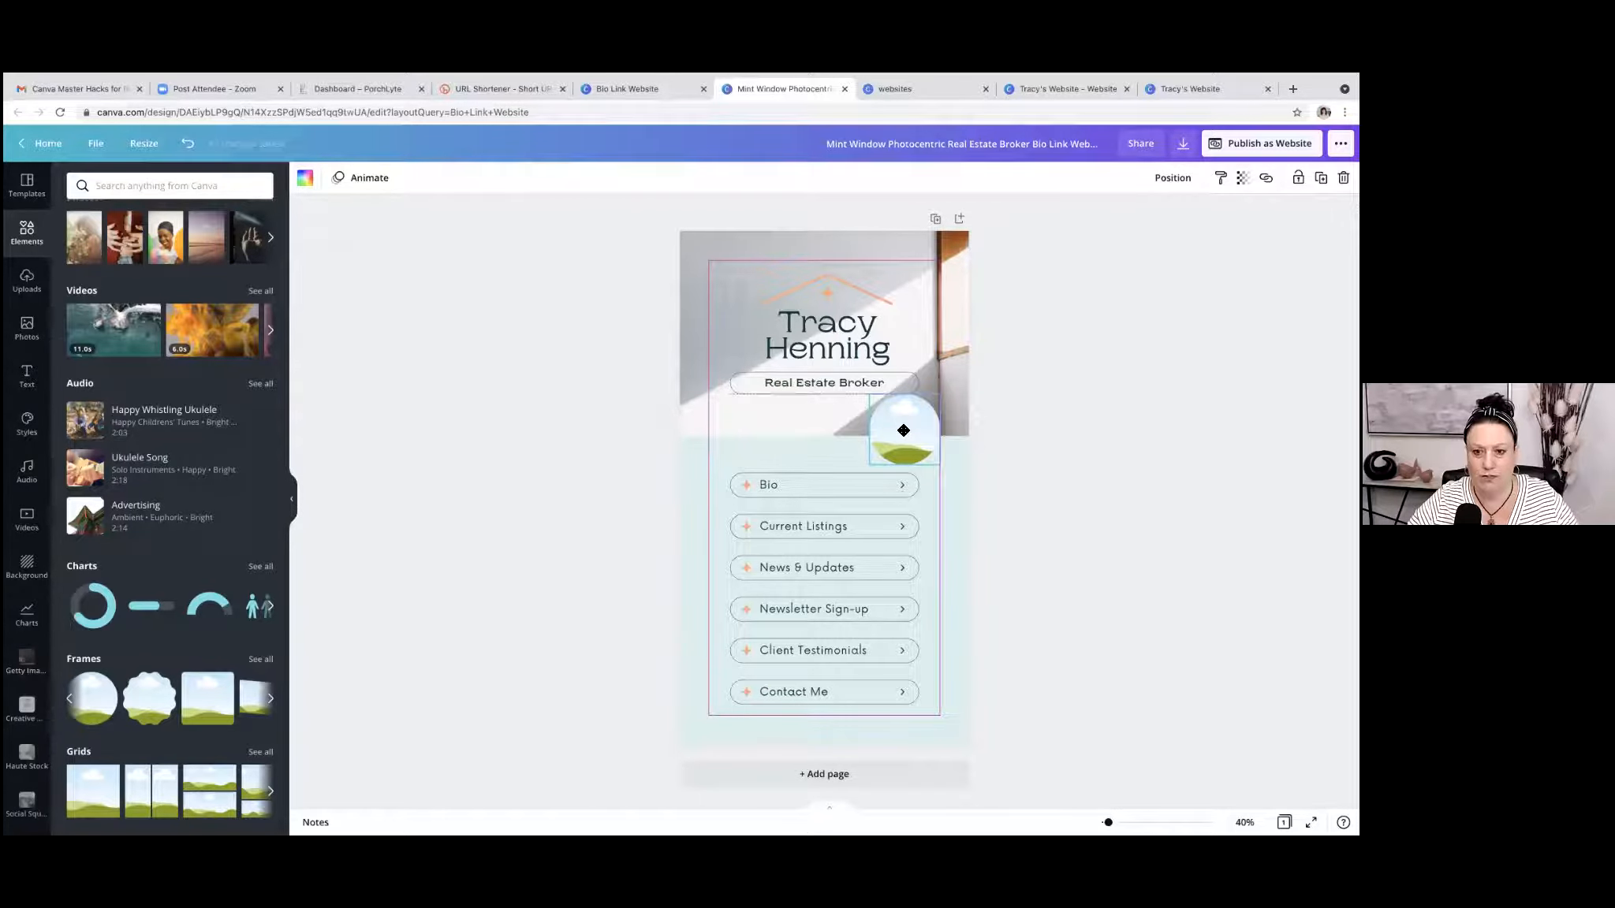
left_click_drag(904, 431, 903, 435)
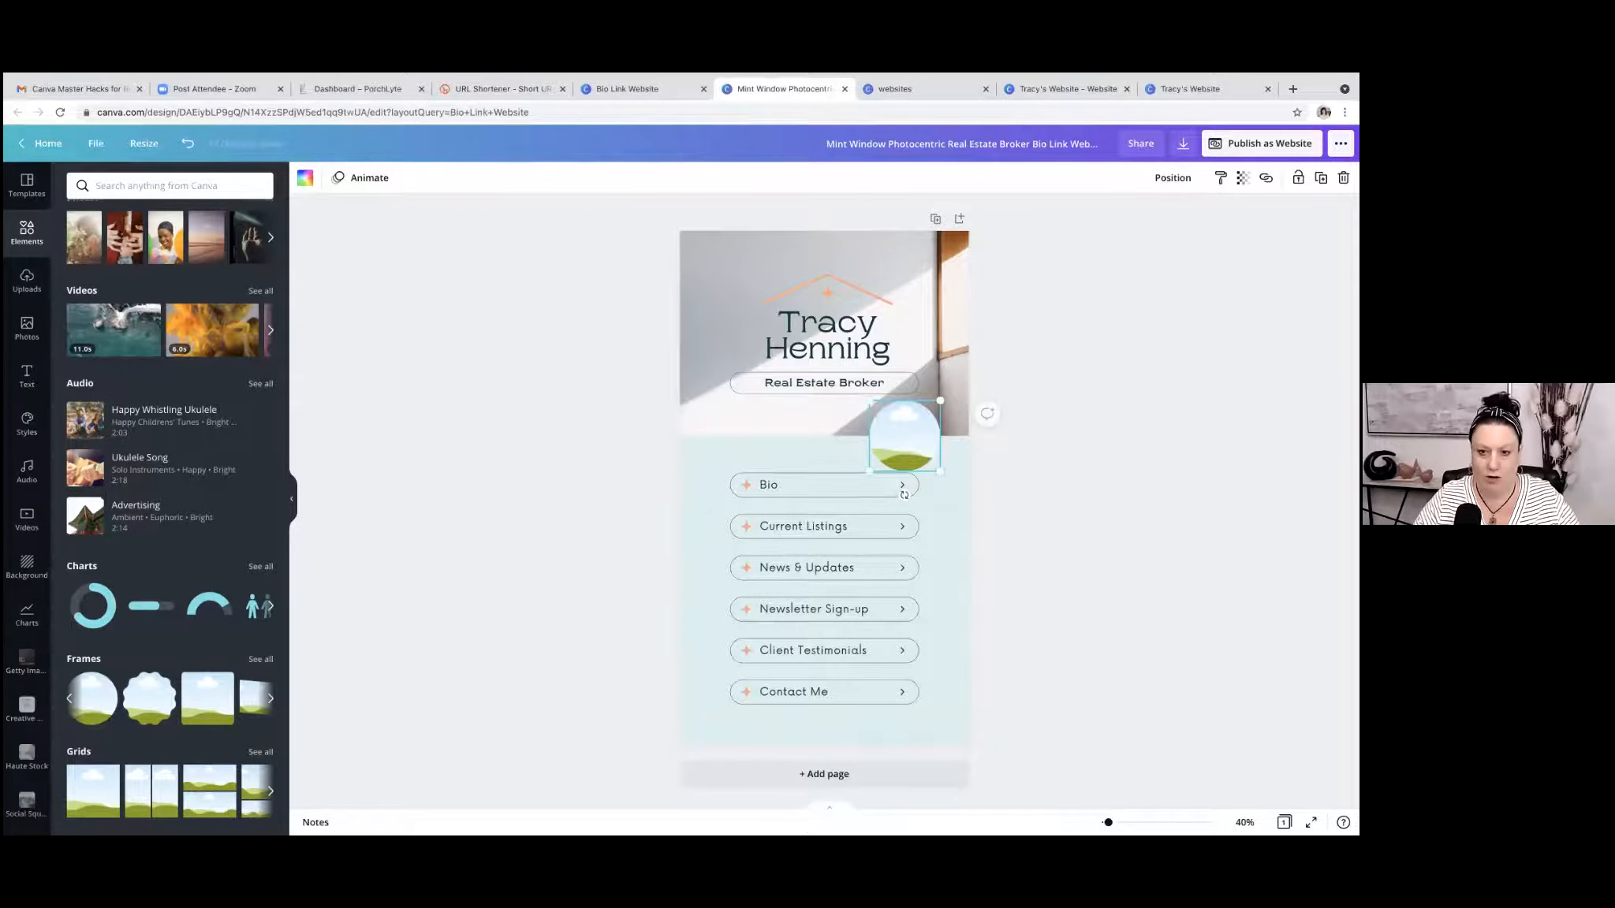
key("Up")
key("Up")
key("Up")
key("Up")
key("Up")
key("Up")
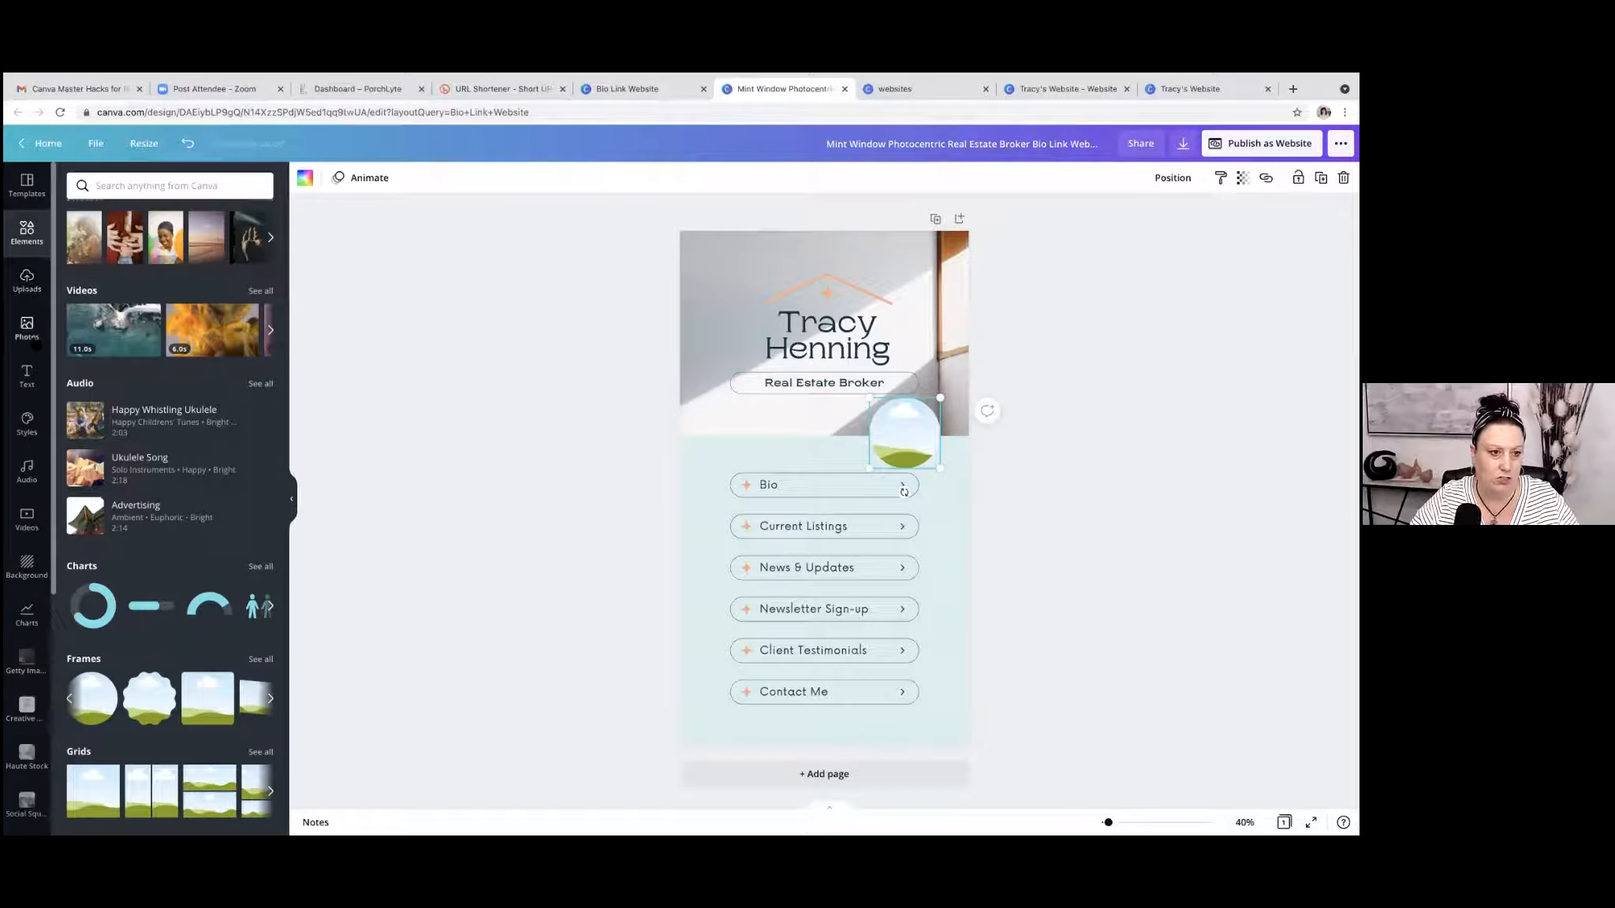
Return to the Canva home page and start a blank Instagram Post design.
left_click(26, 327)
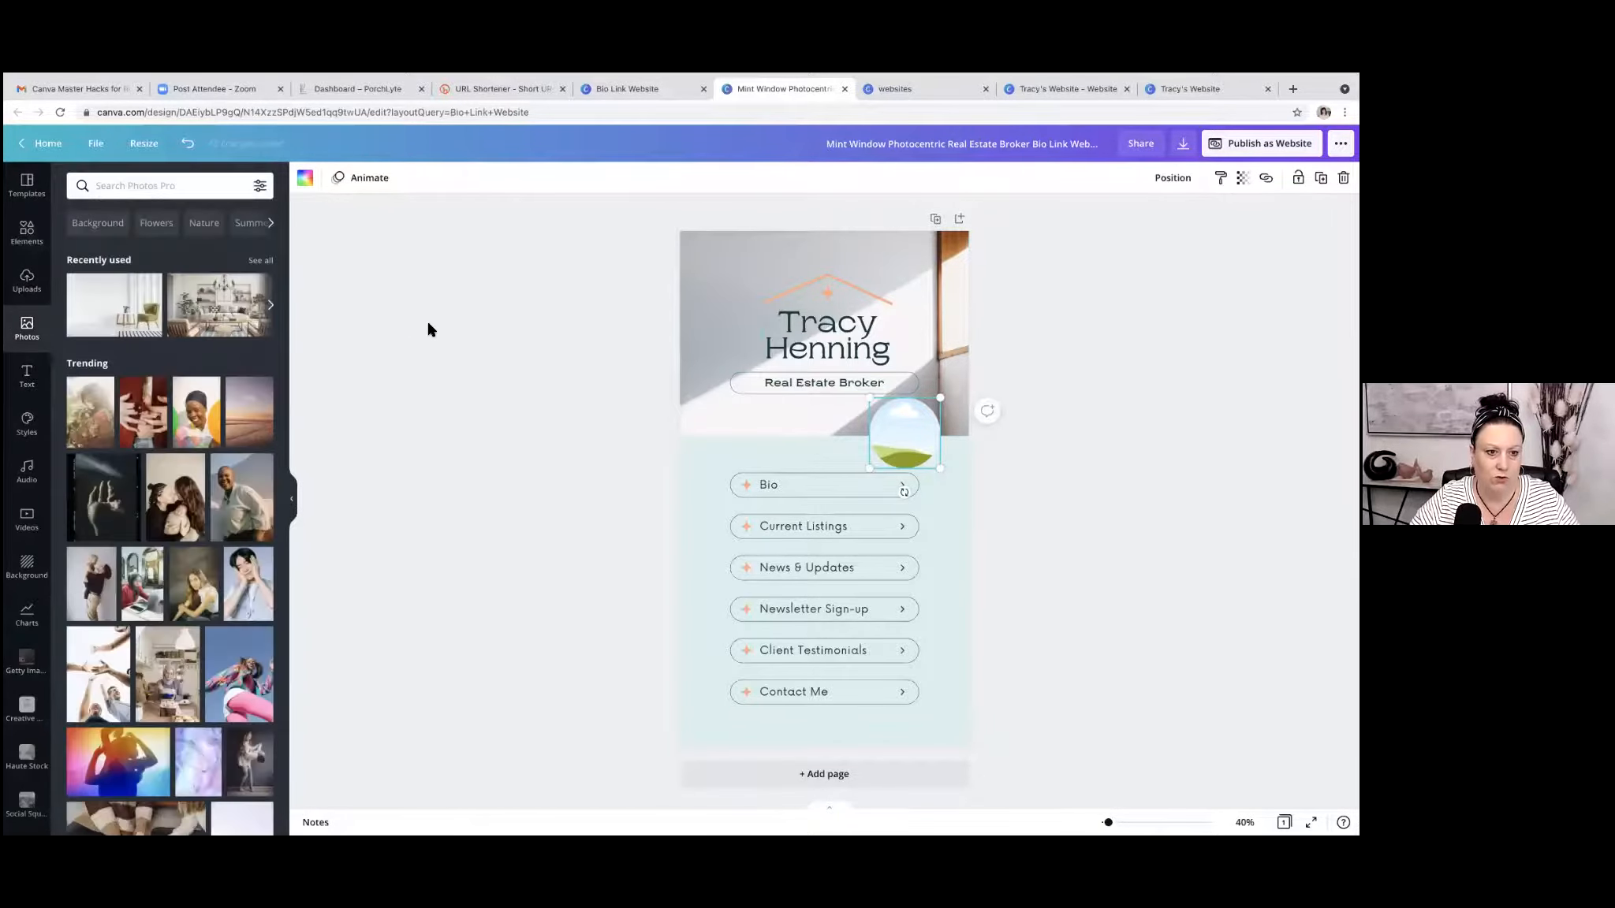
left_click(653, 88)
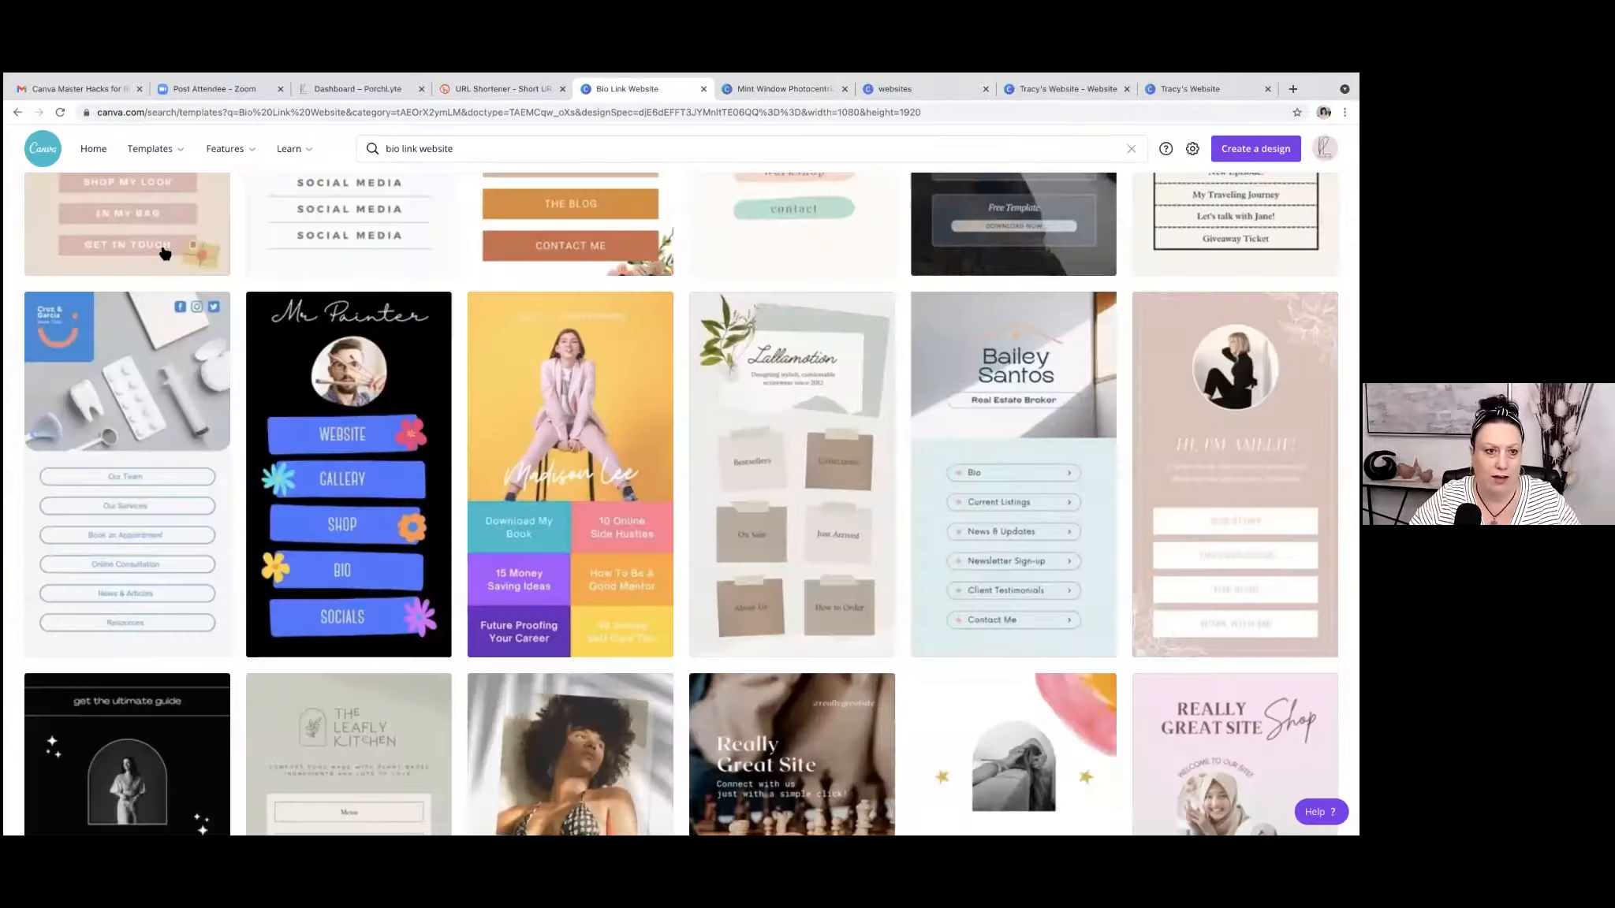
left_click(92, 150)
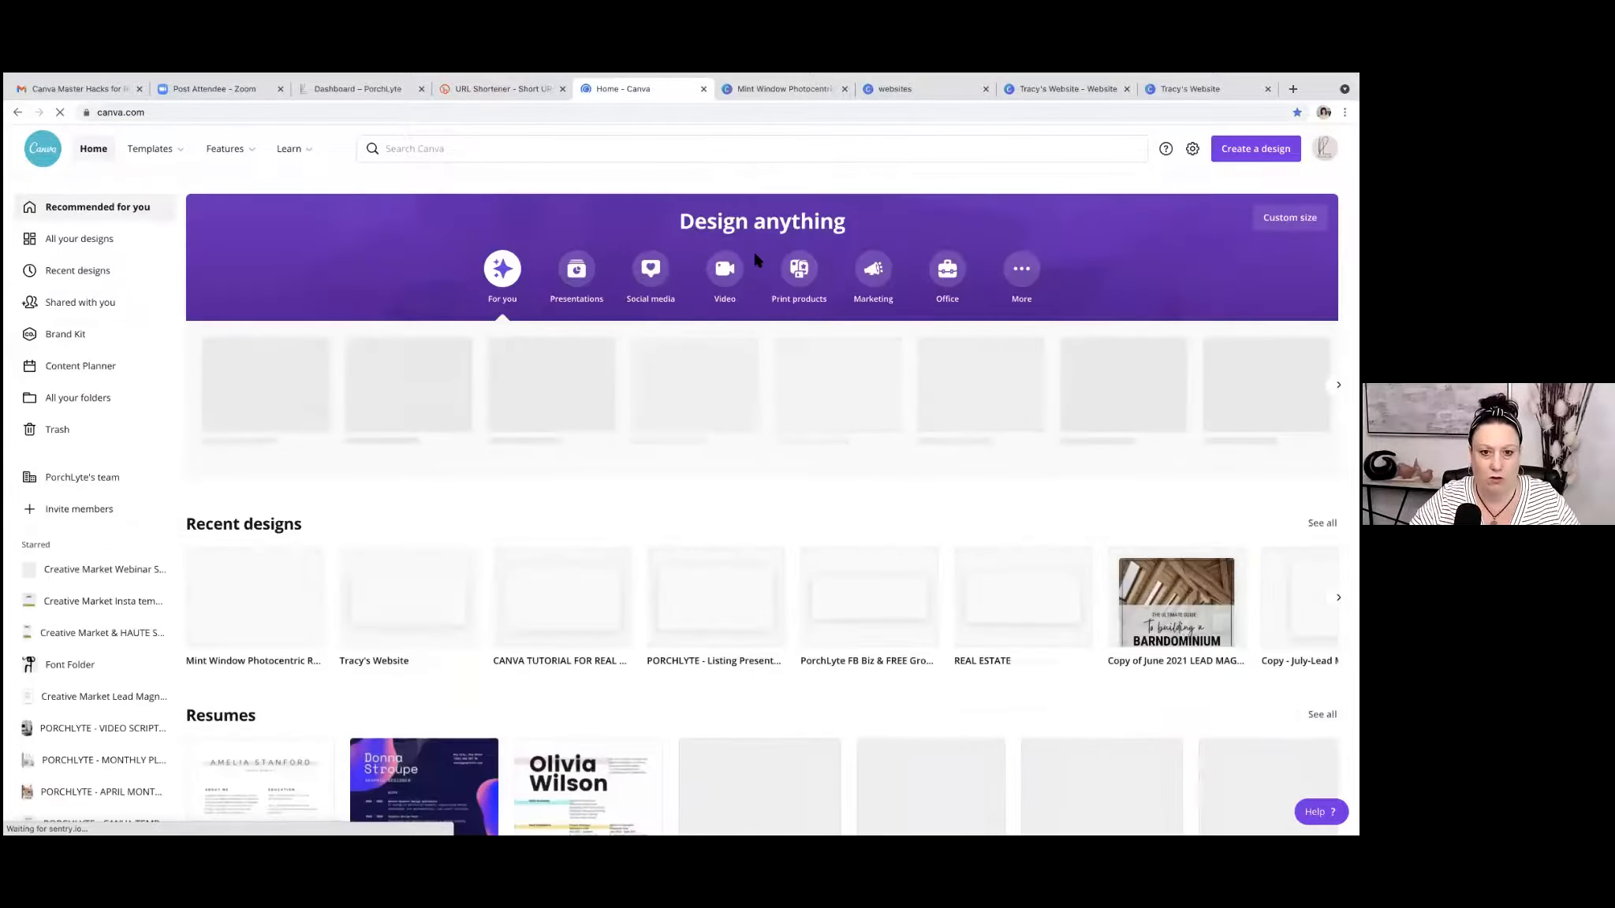
left_click(415, 393)
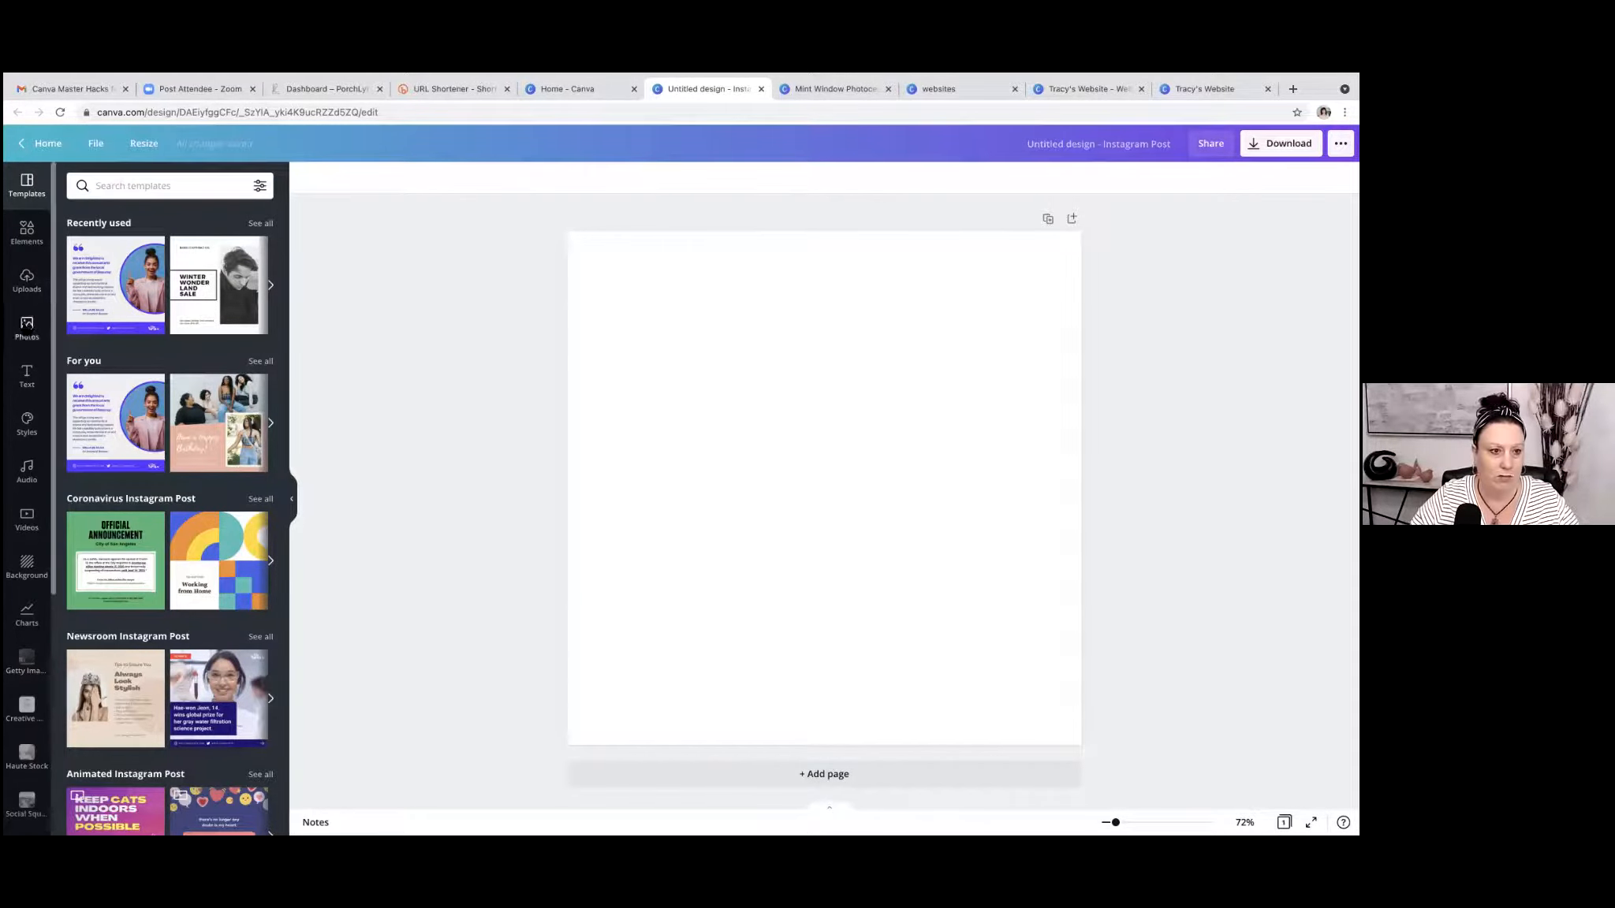
Search the photos for "business woman" and fill the page with the portrait of the long-haired woman in a black blazer.
left_click(30, 330)
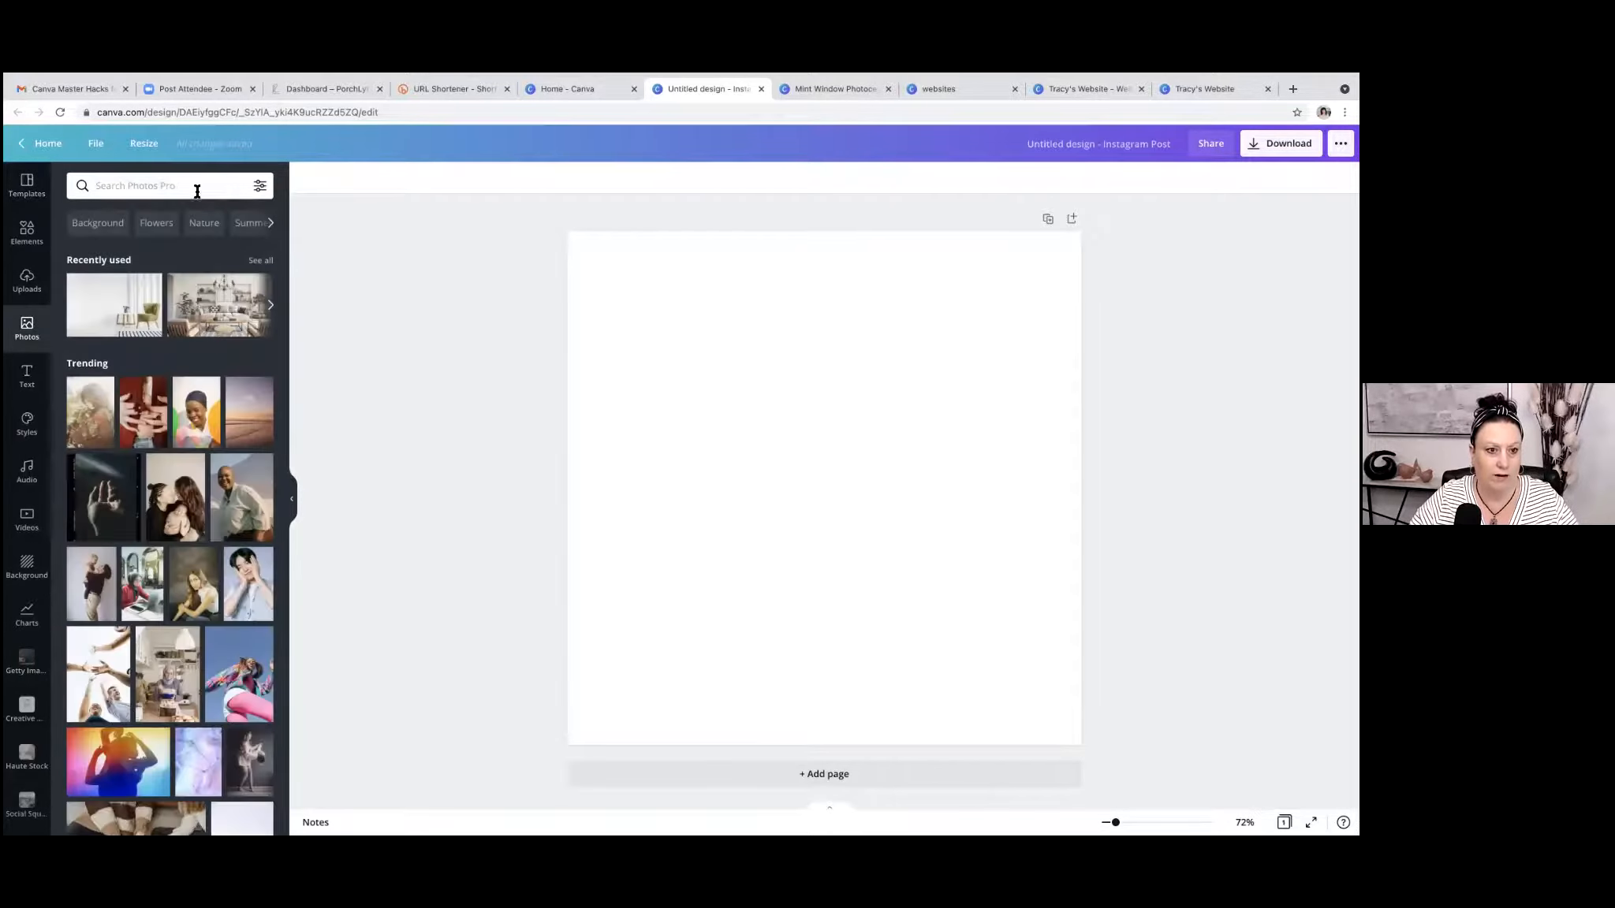
left_click(163, 187)
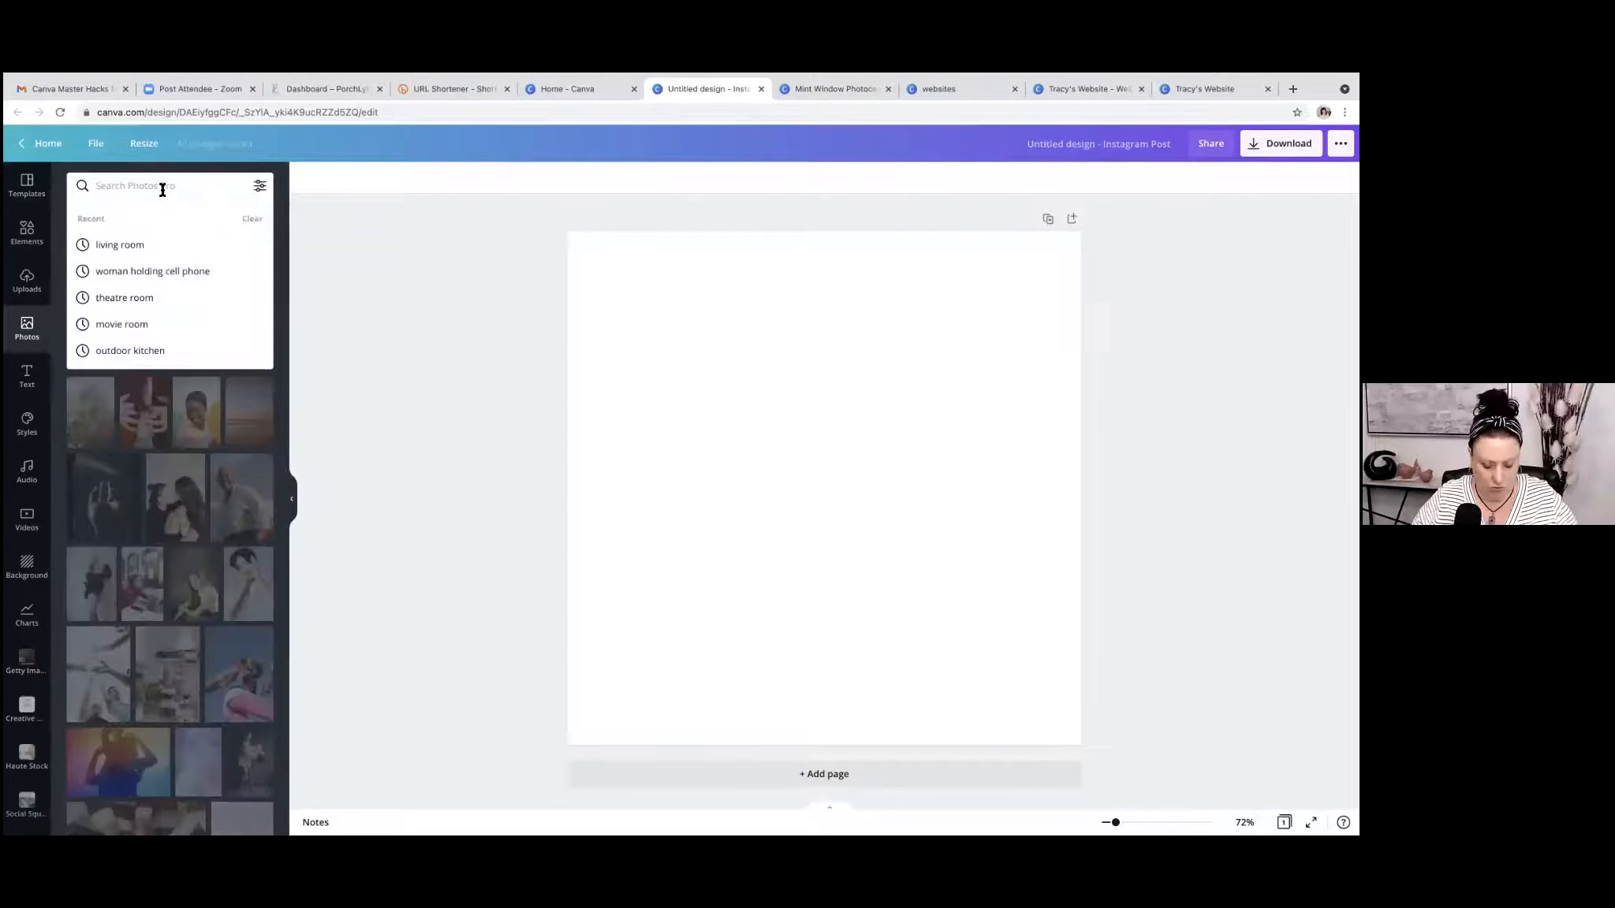
type("business woman")
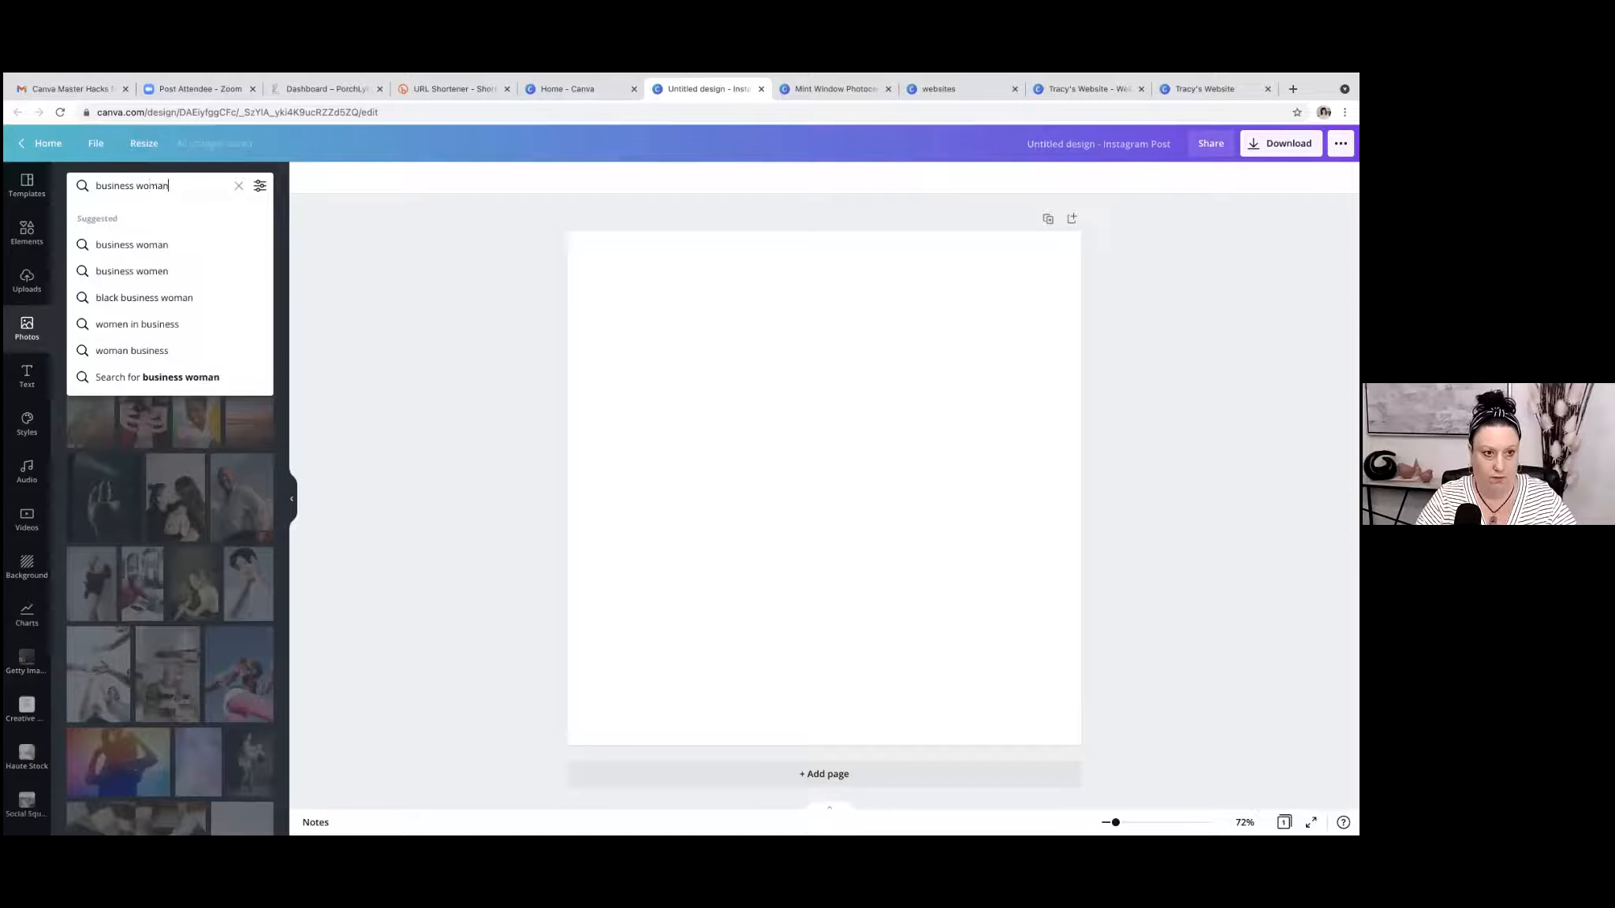
left_click(201, 379)
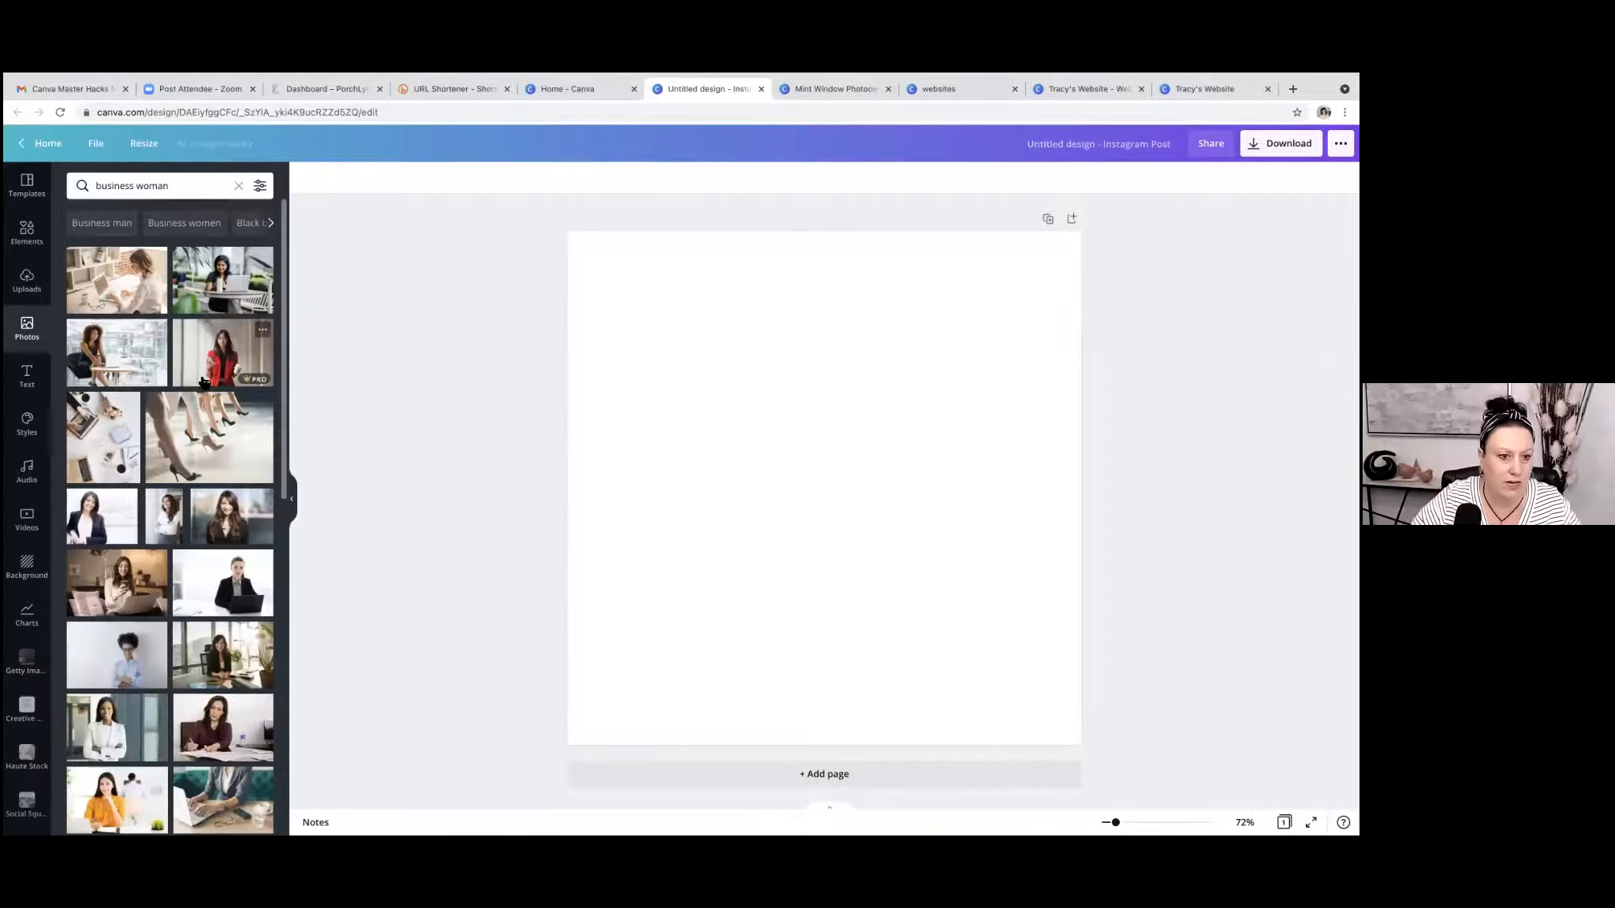
scroll(201, 382, "down", 5)
left_click_drag(214, 280, 590, 347)
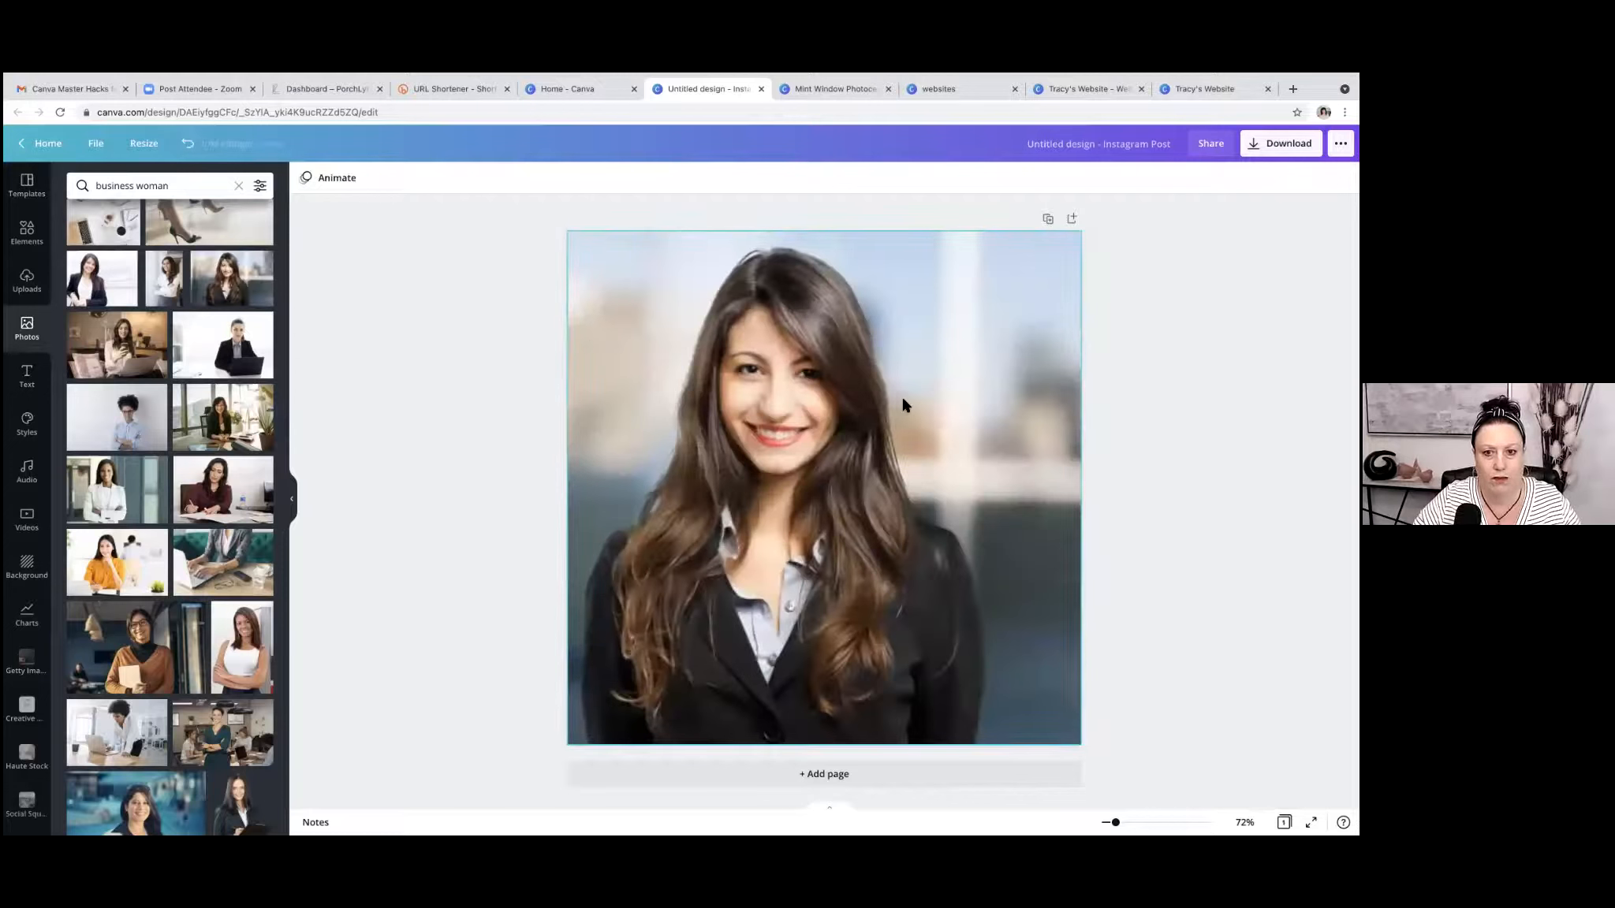
Reposition the full-page portrait within its crop so the woman sits centred horizontally on the page.
left_click(478, 182)
left_click_drag(745, 497, 802, 504)
left_click(322, 187)
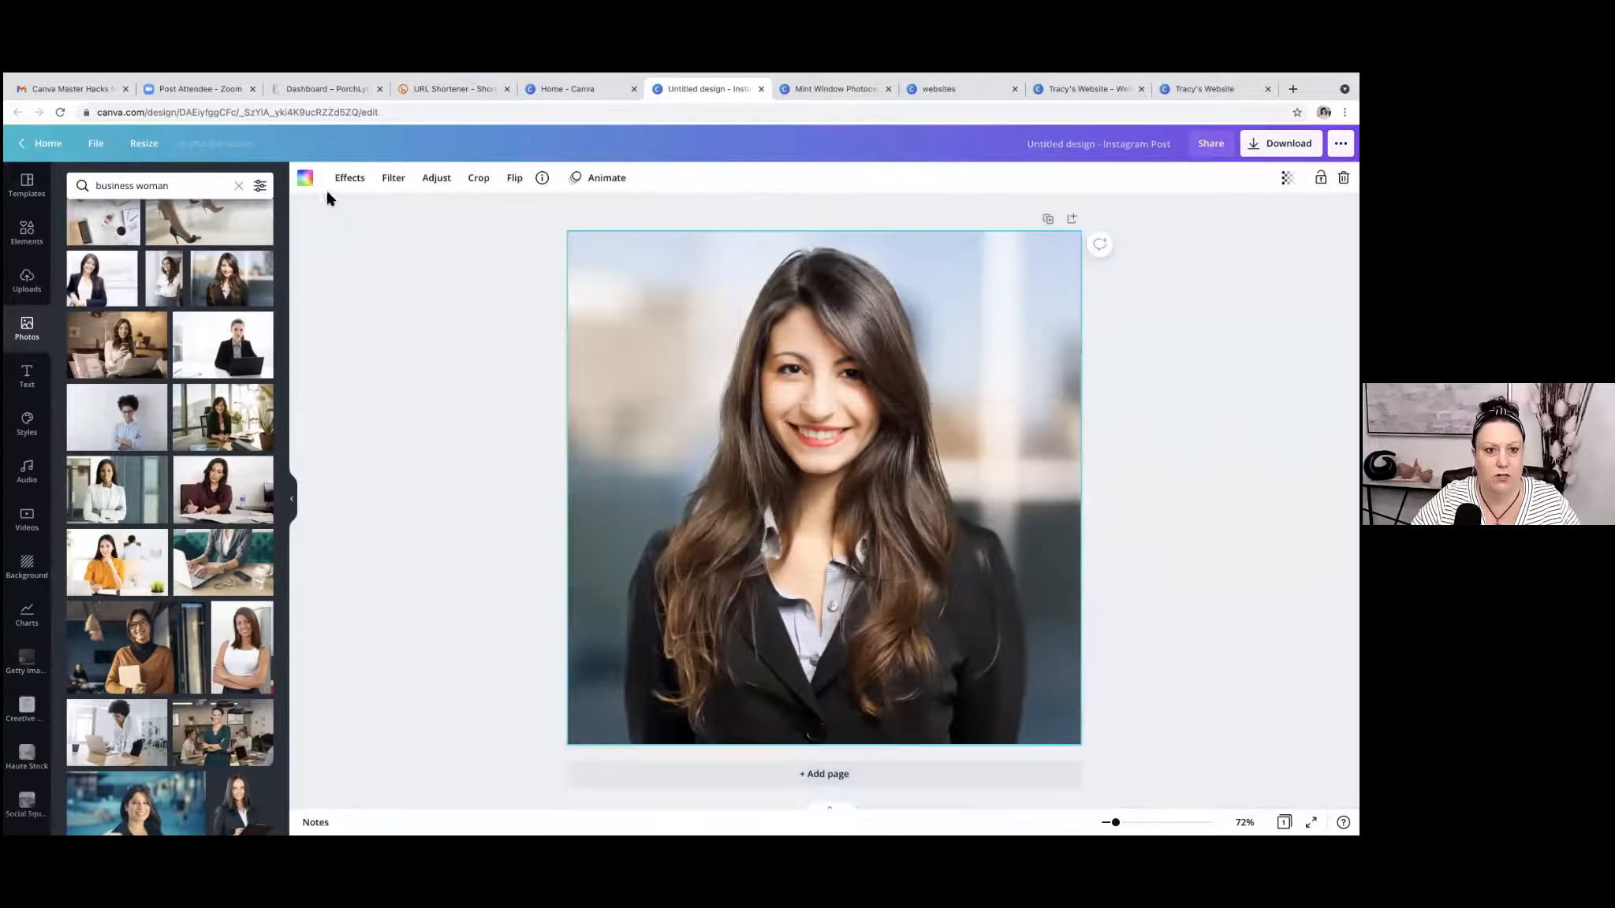
left_click(346, 420)
left_click(1052, 330)
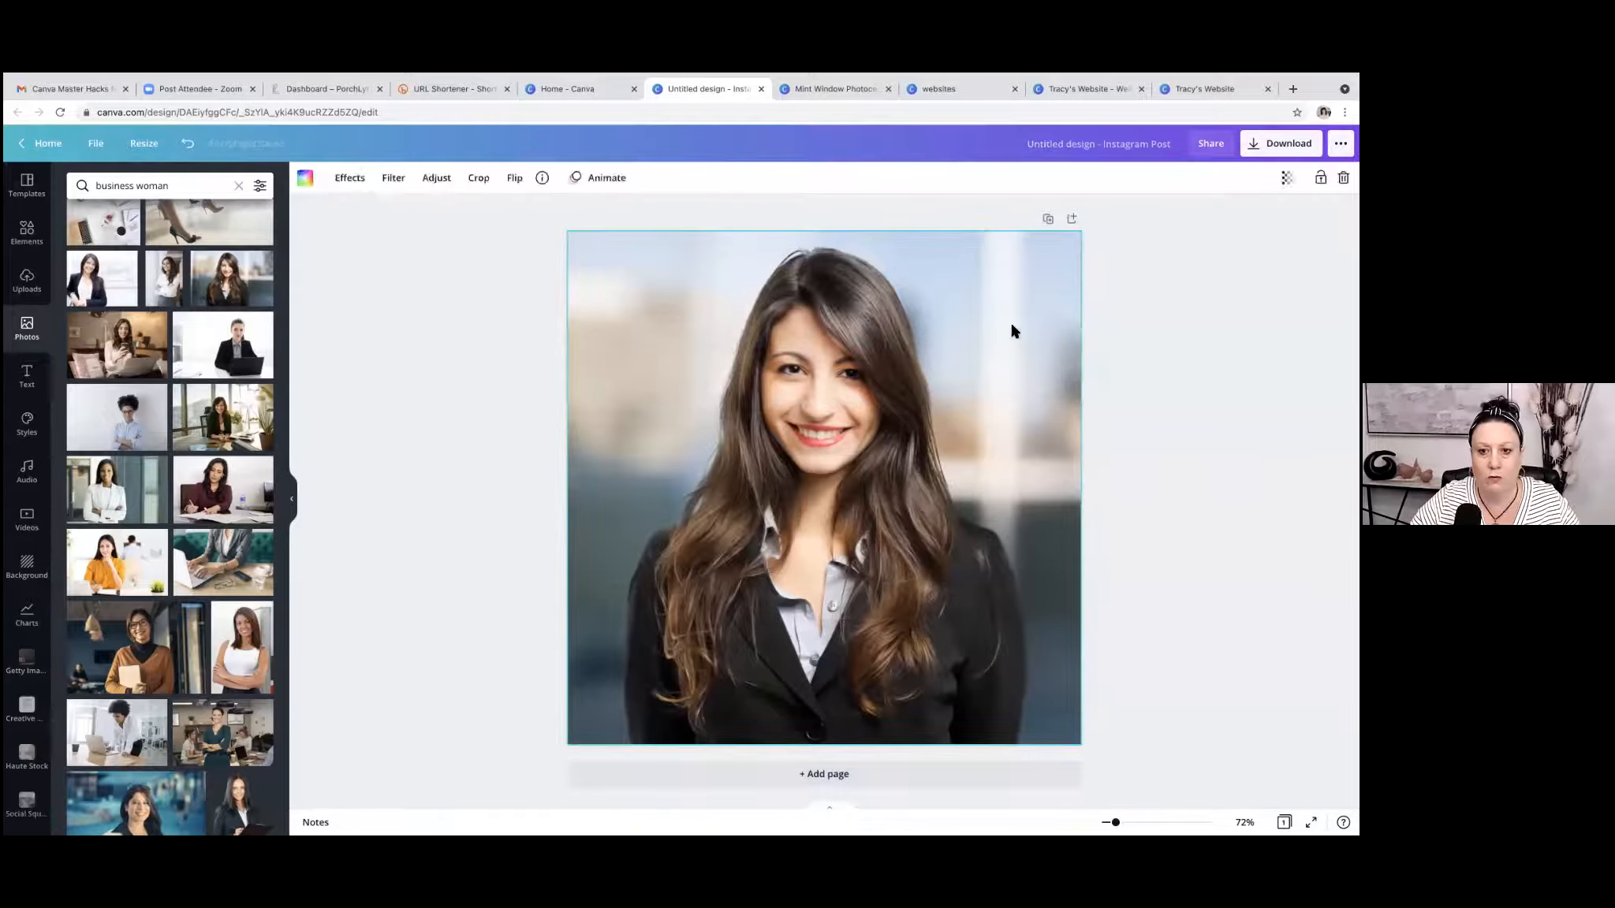
Remove the portrait's background with the Background Remover effect and apply it.
left_click(350, 178)
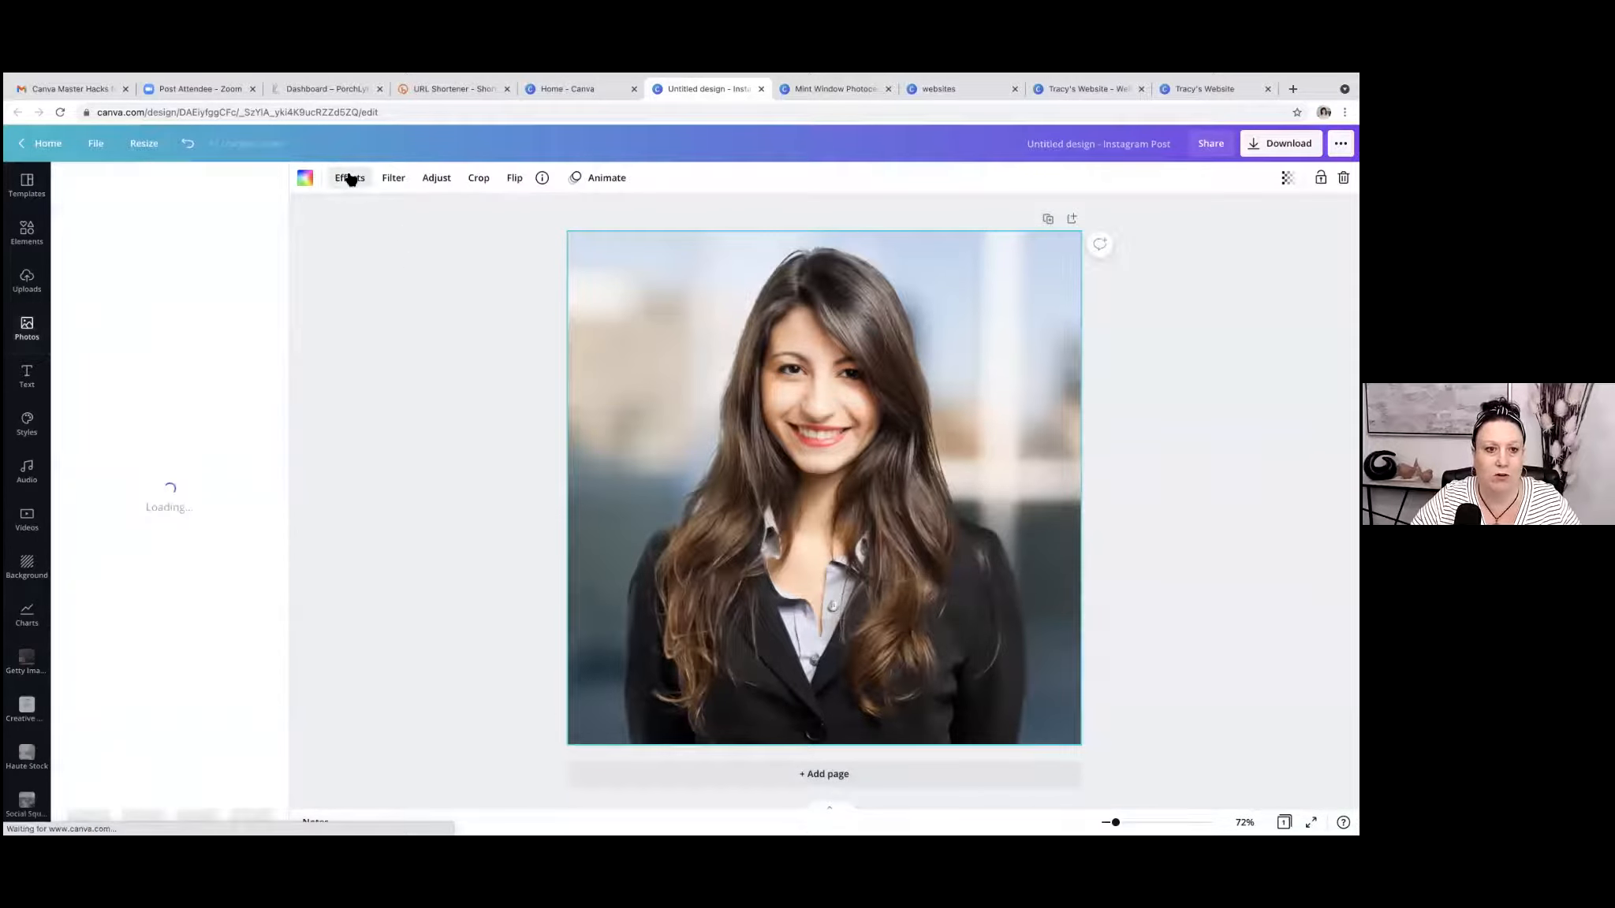
left_click(173, 267)
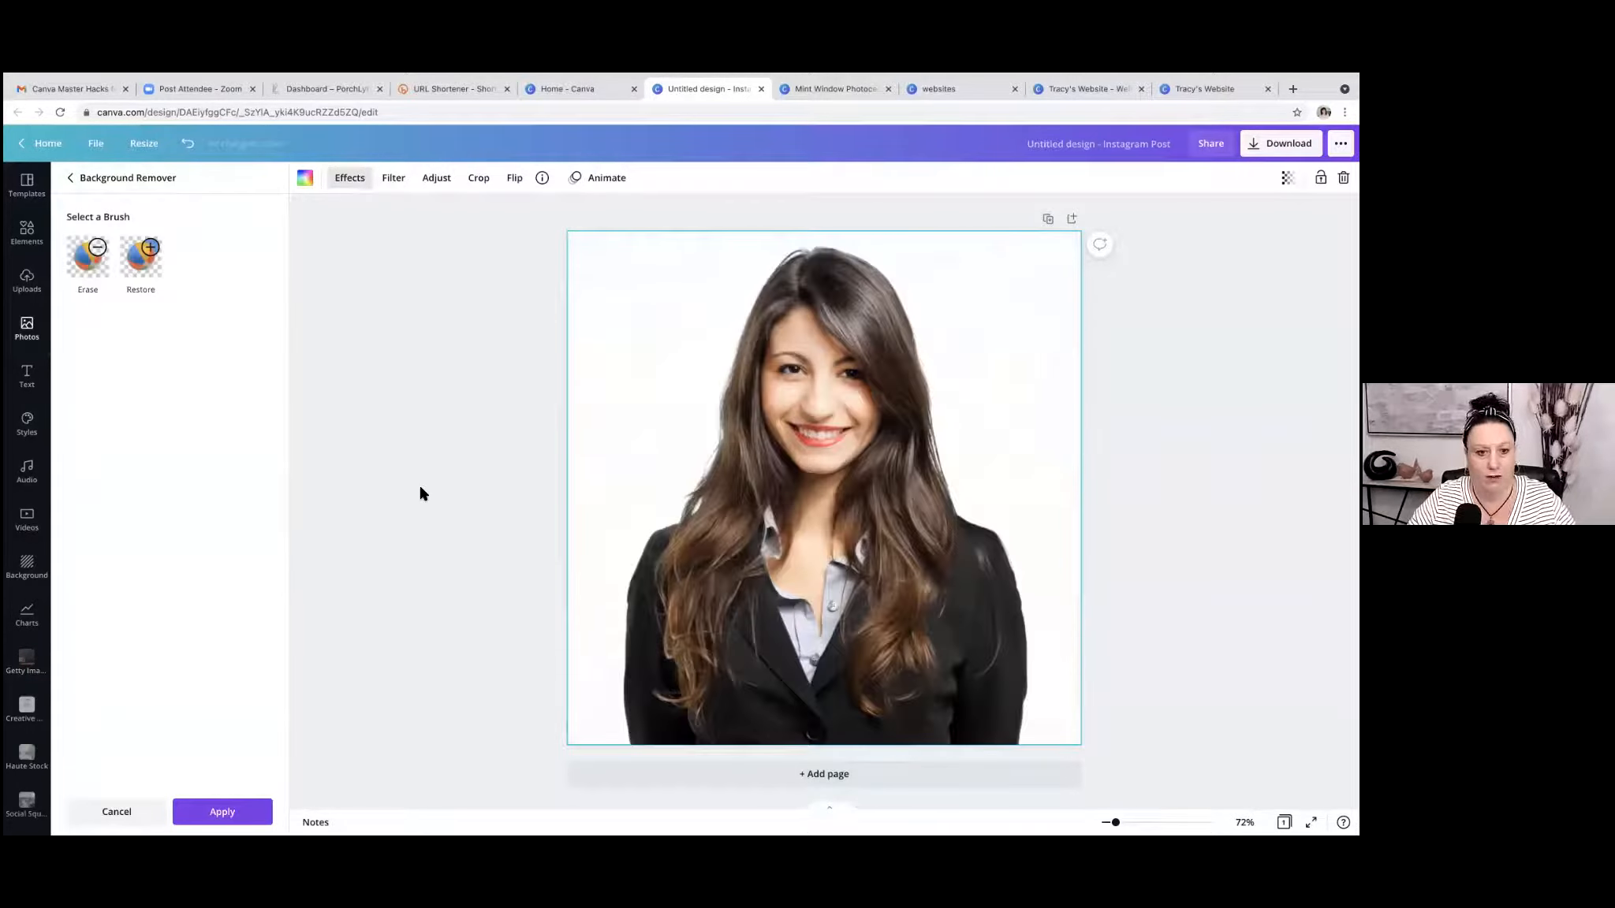
left_click(222, 811)
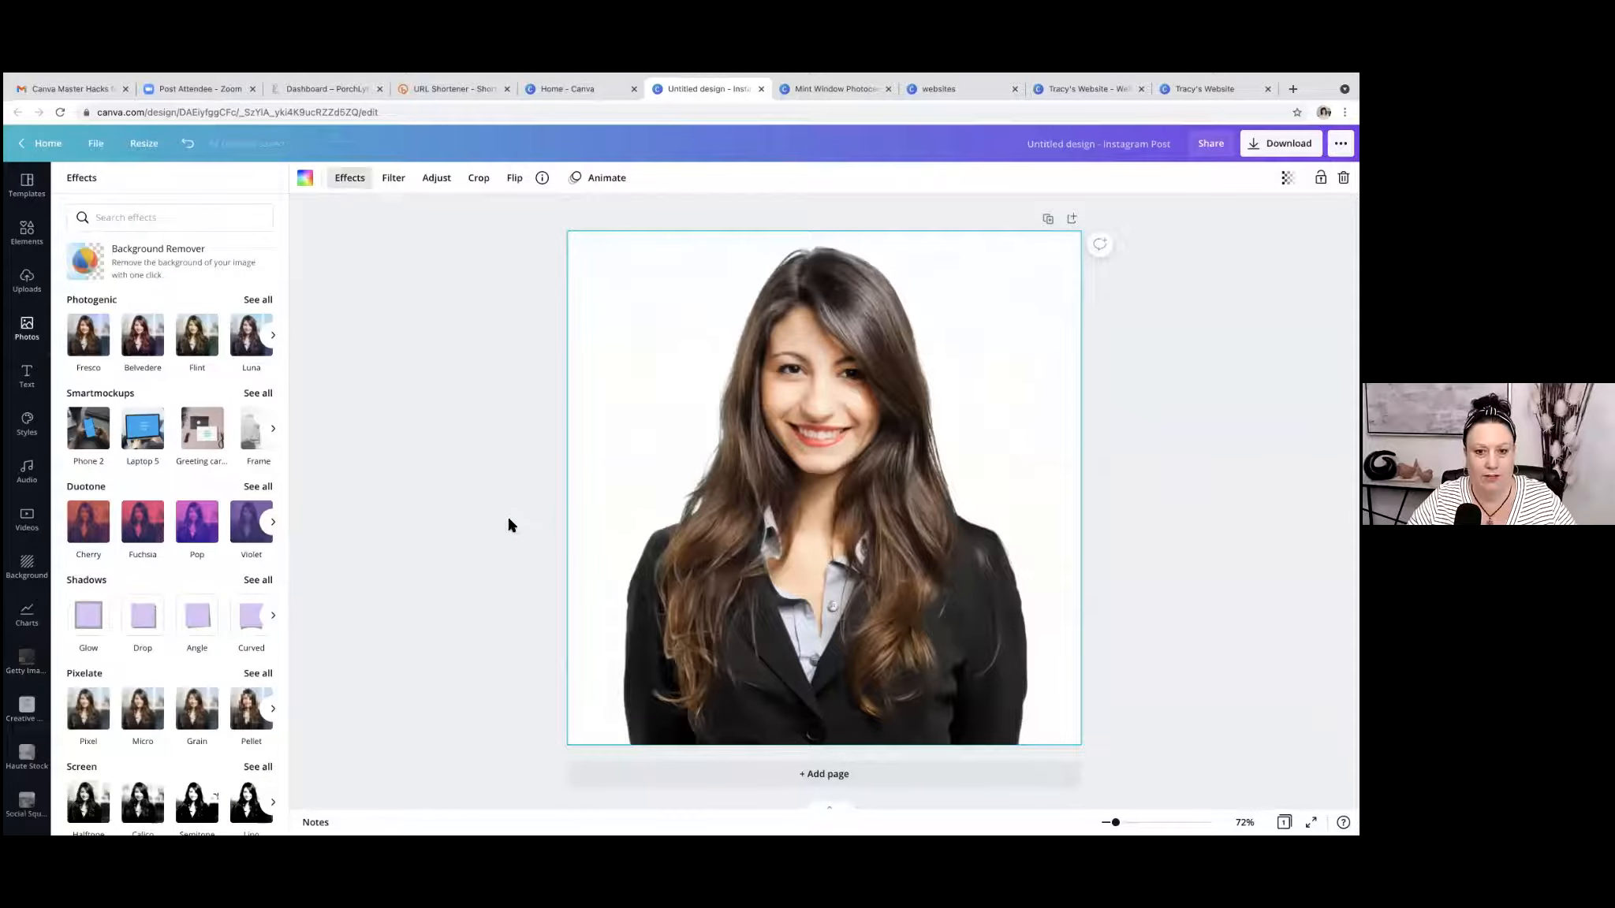
left_click(1227, 482)
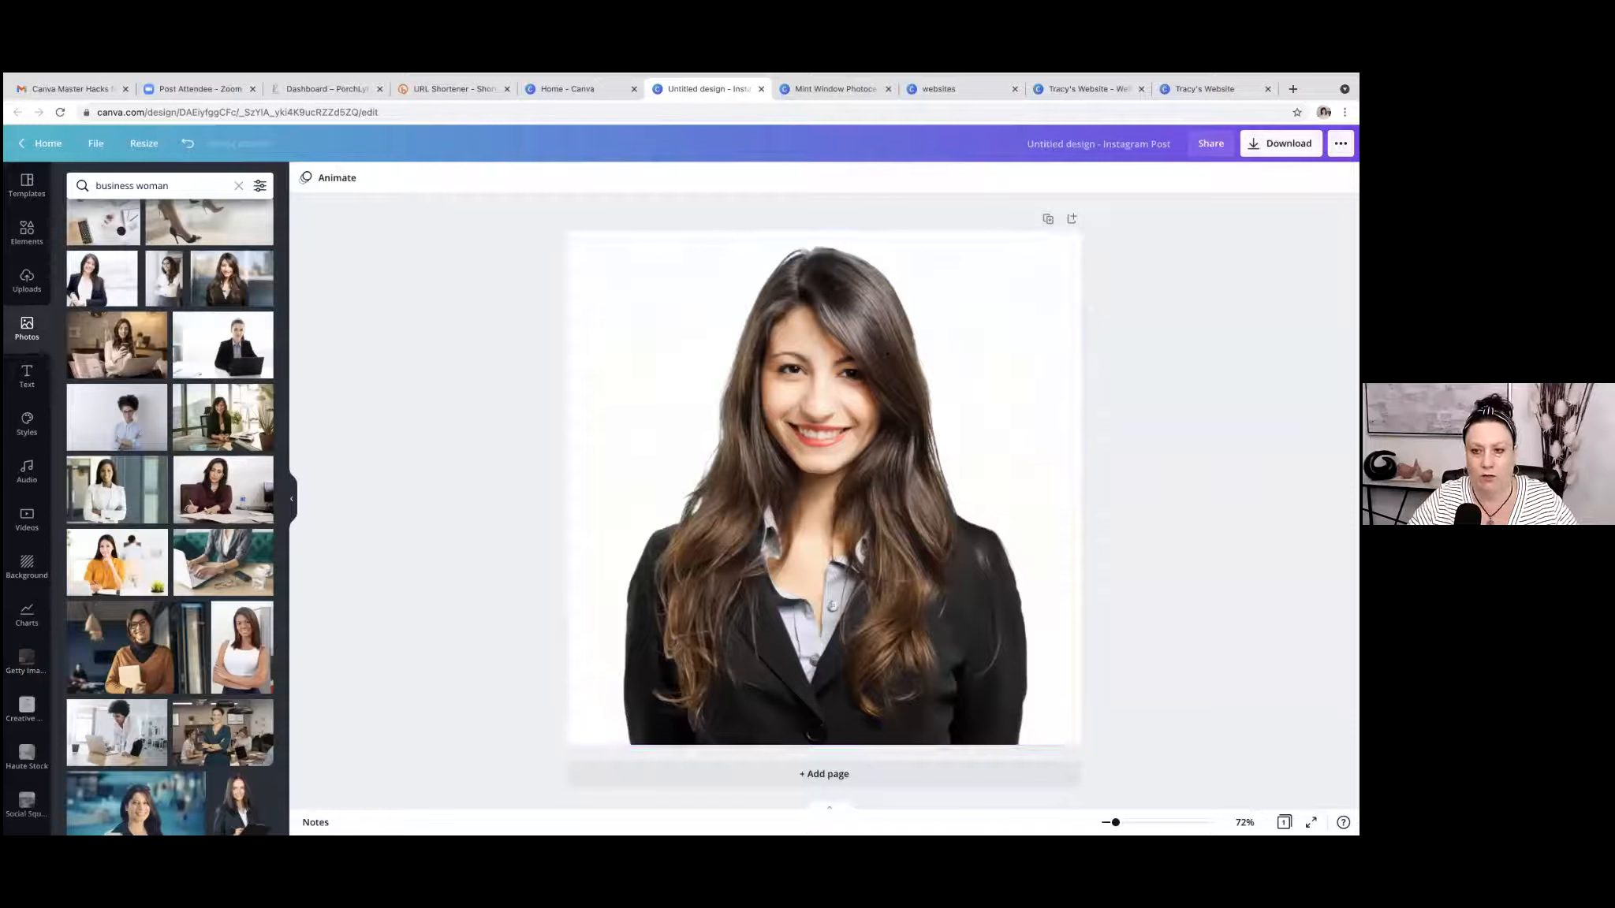
Download the cutout portrait as a PNG at size 3 with a transparent background.
left_click(1281, 143)
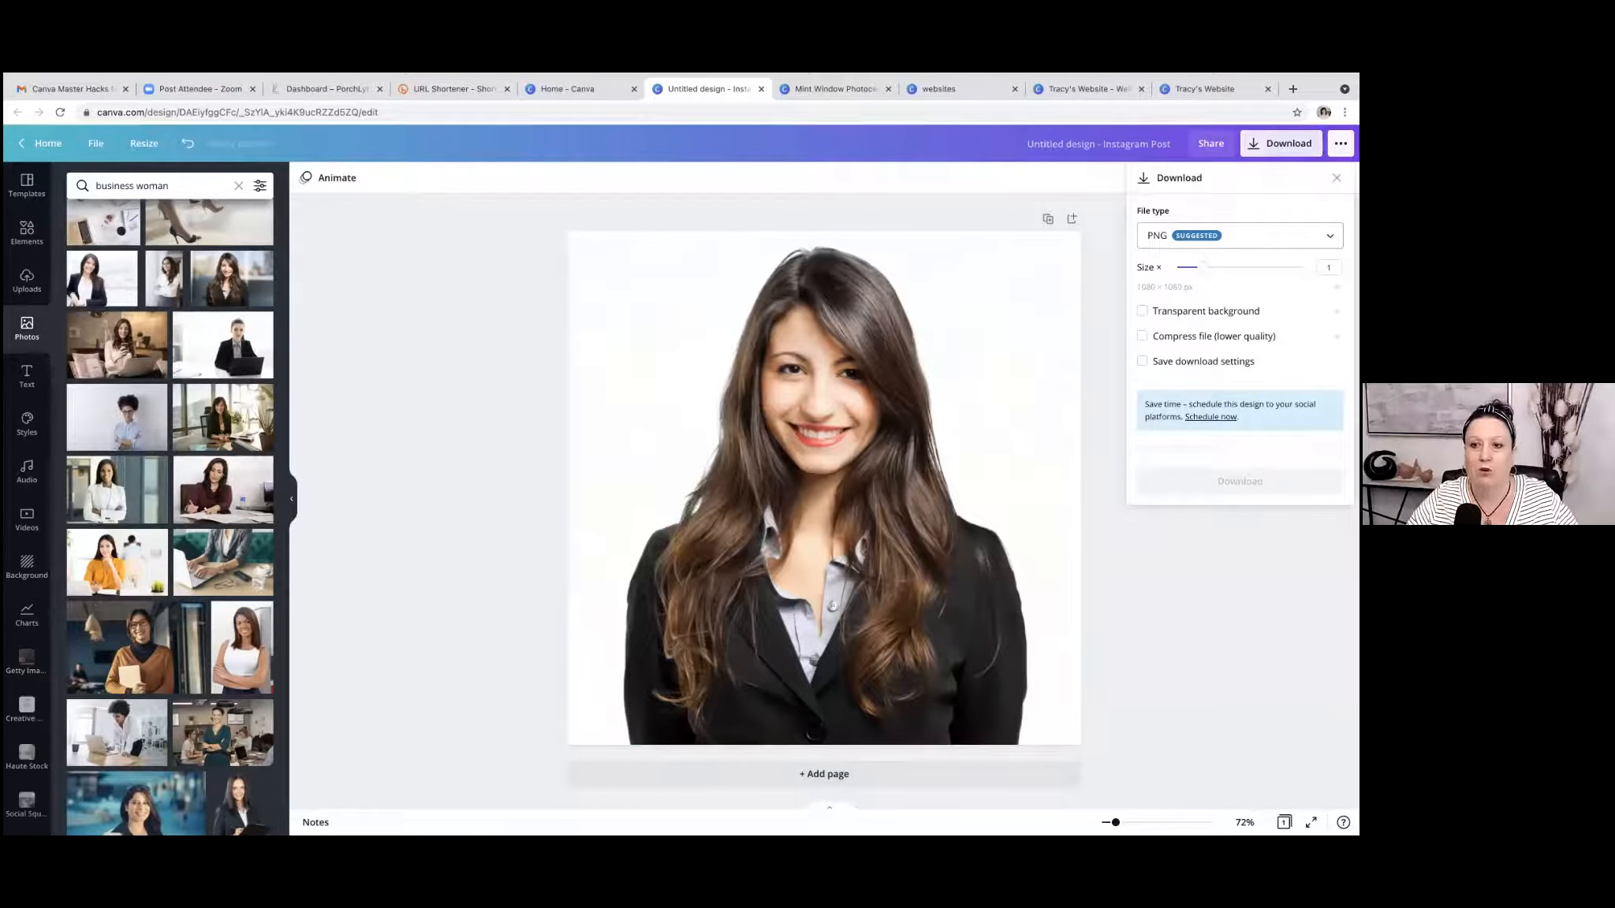
left_click_drag(1199, 268, 1301, 267)
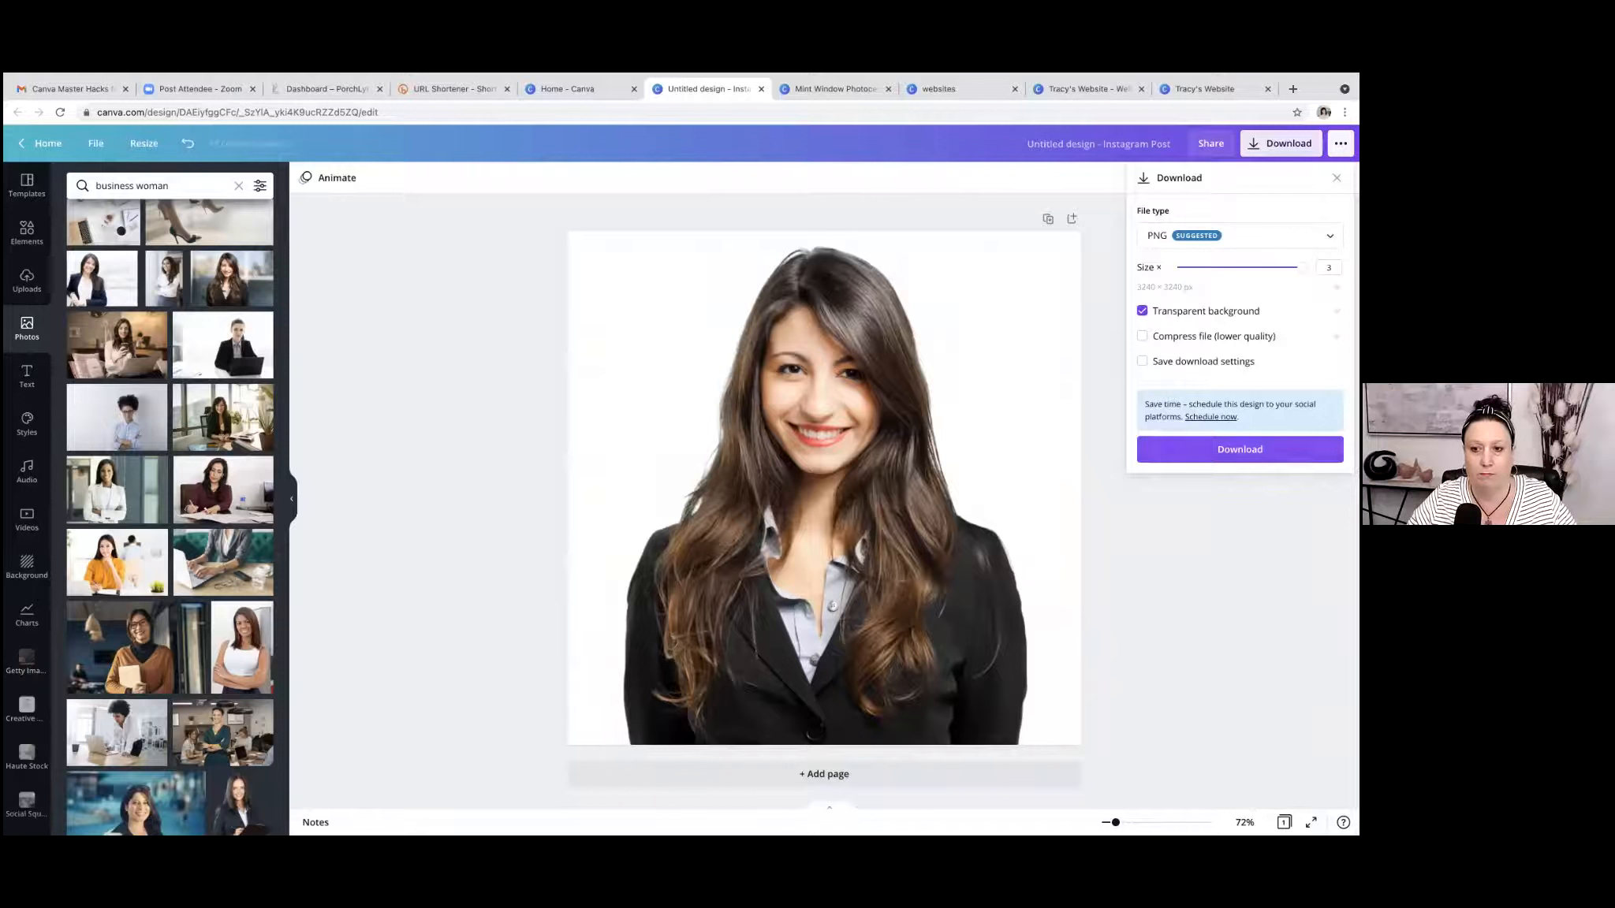
left_click(1240, 449)
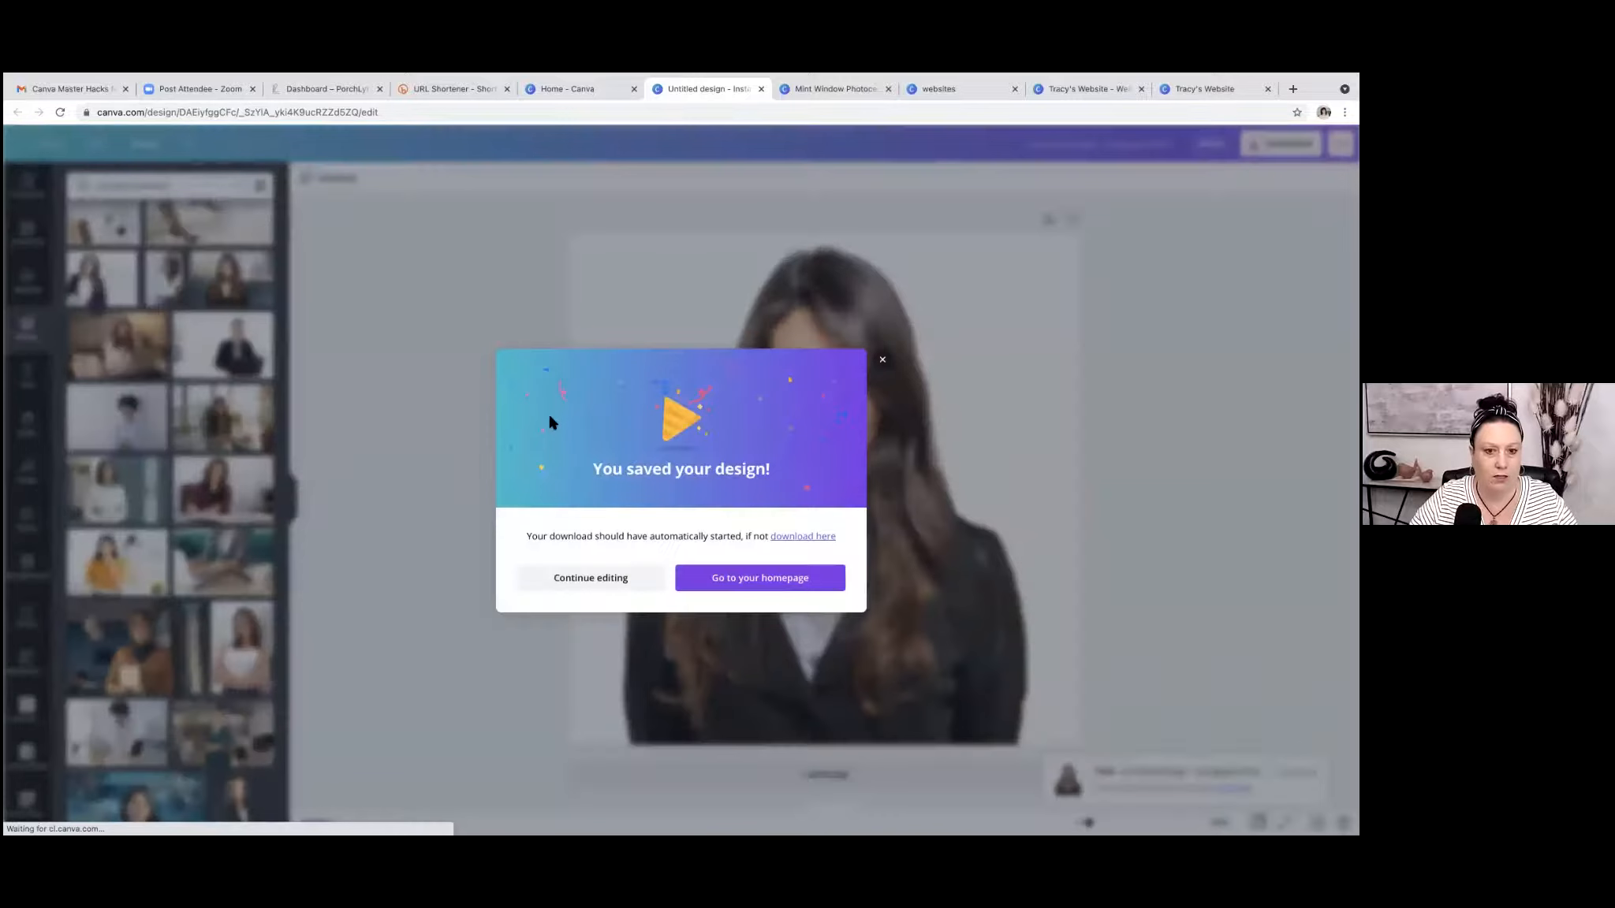
left_click(882, 359)
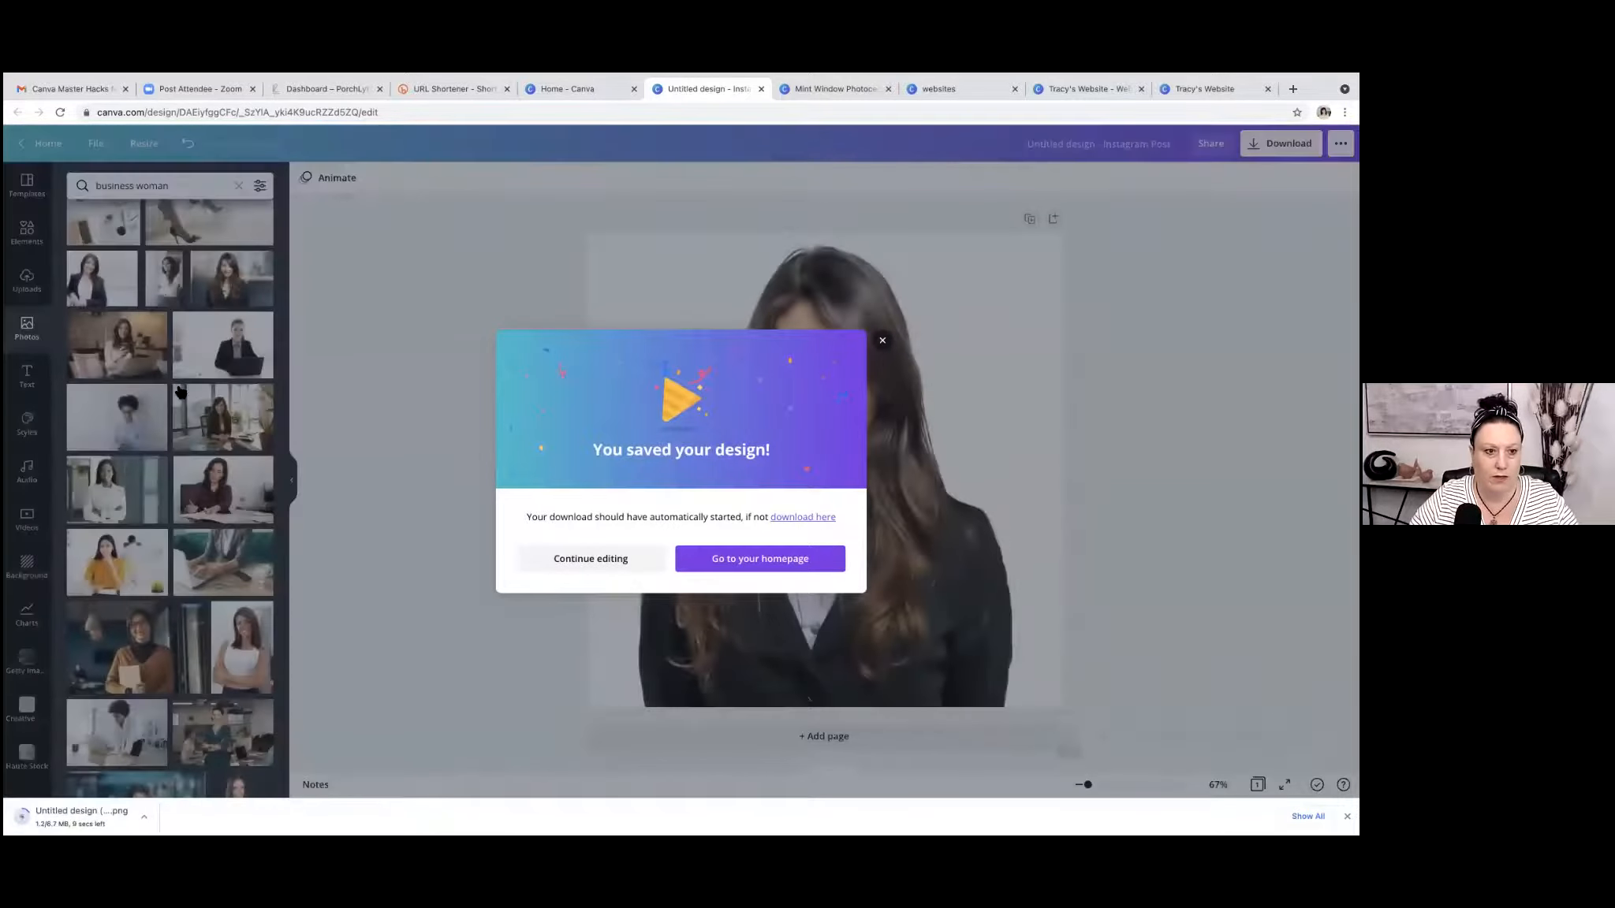
Upload the downloaded transparent PNG to the design's media and add a blank second page.
left_click(27, 281)
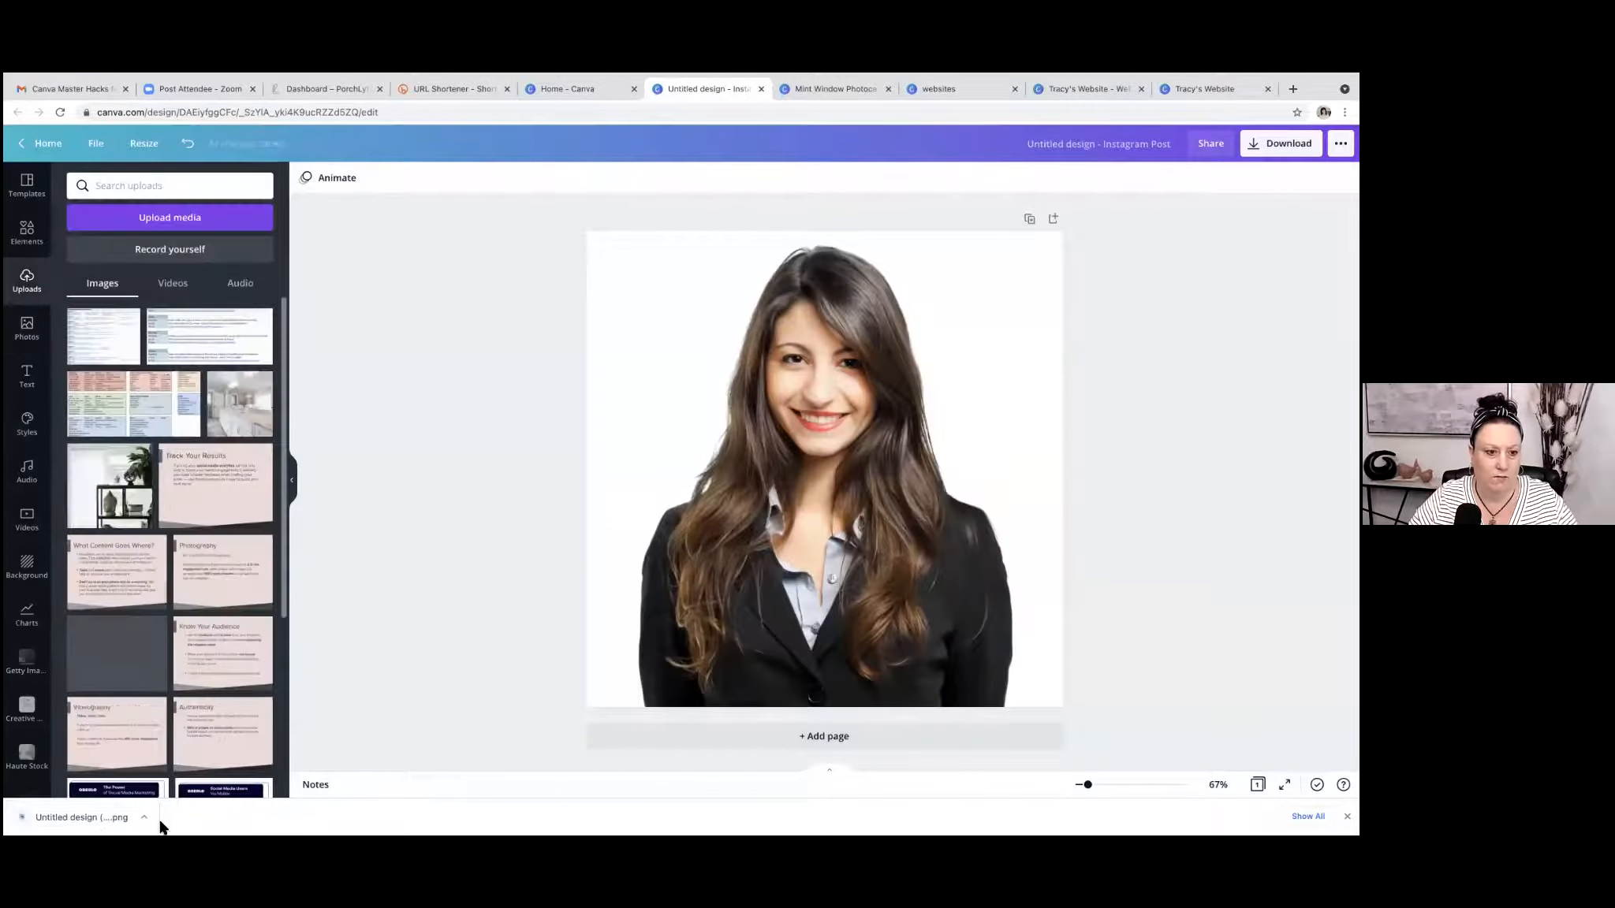
left_click_drag(96, 817, 158, 568)
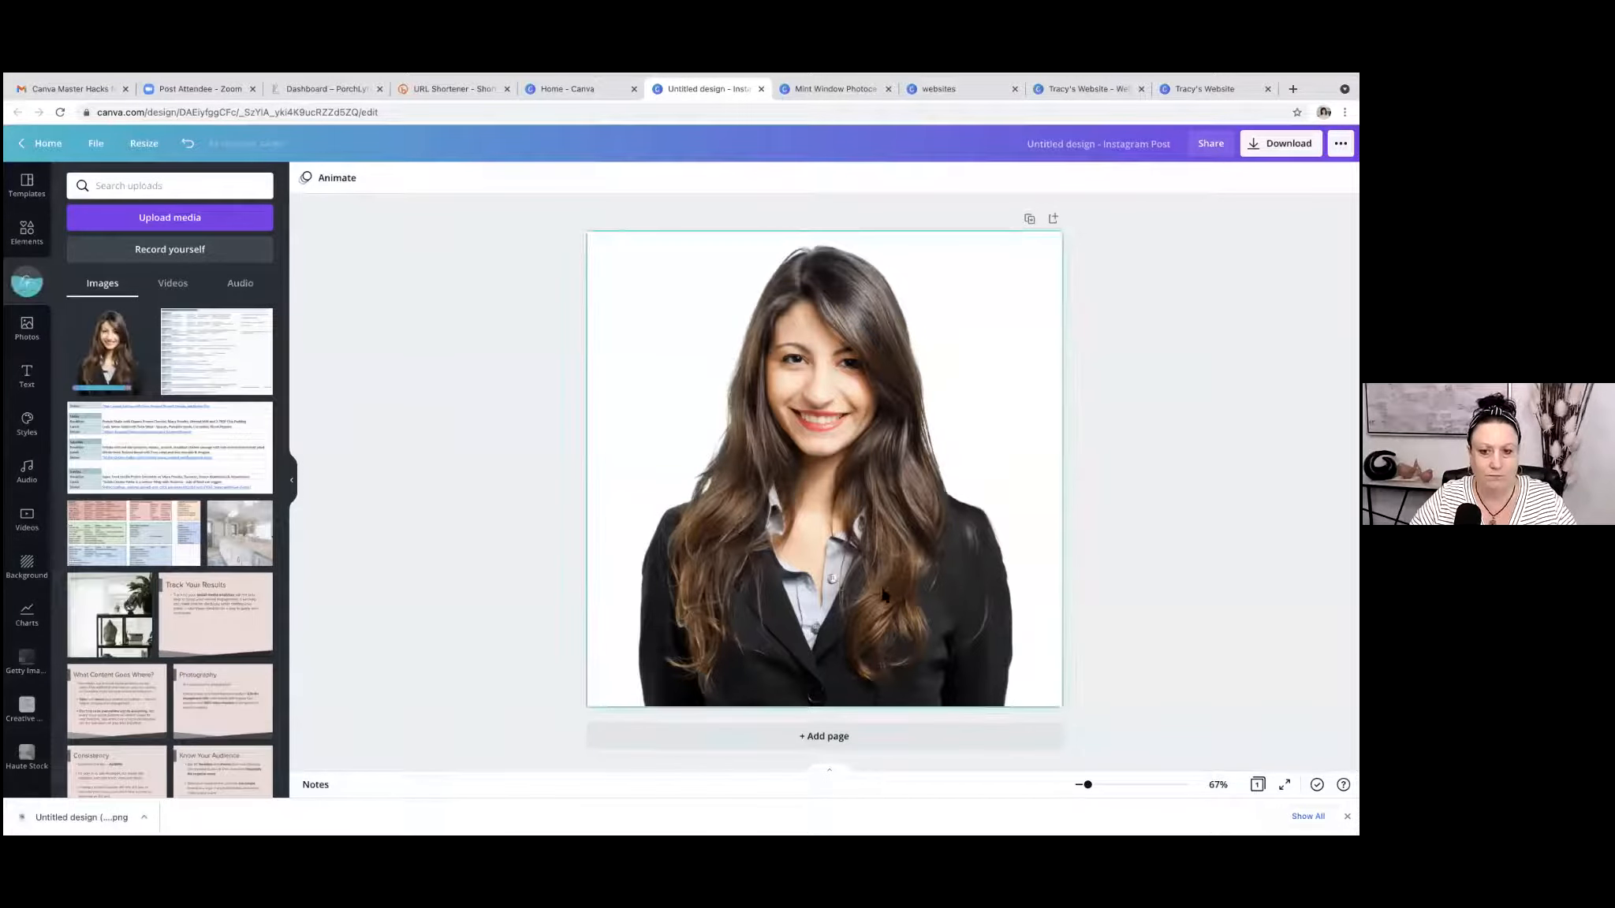
left_click(869, 745)
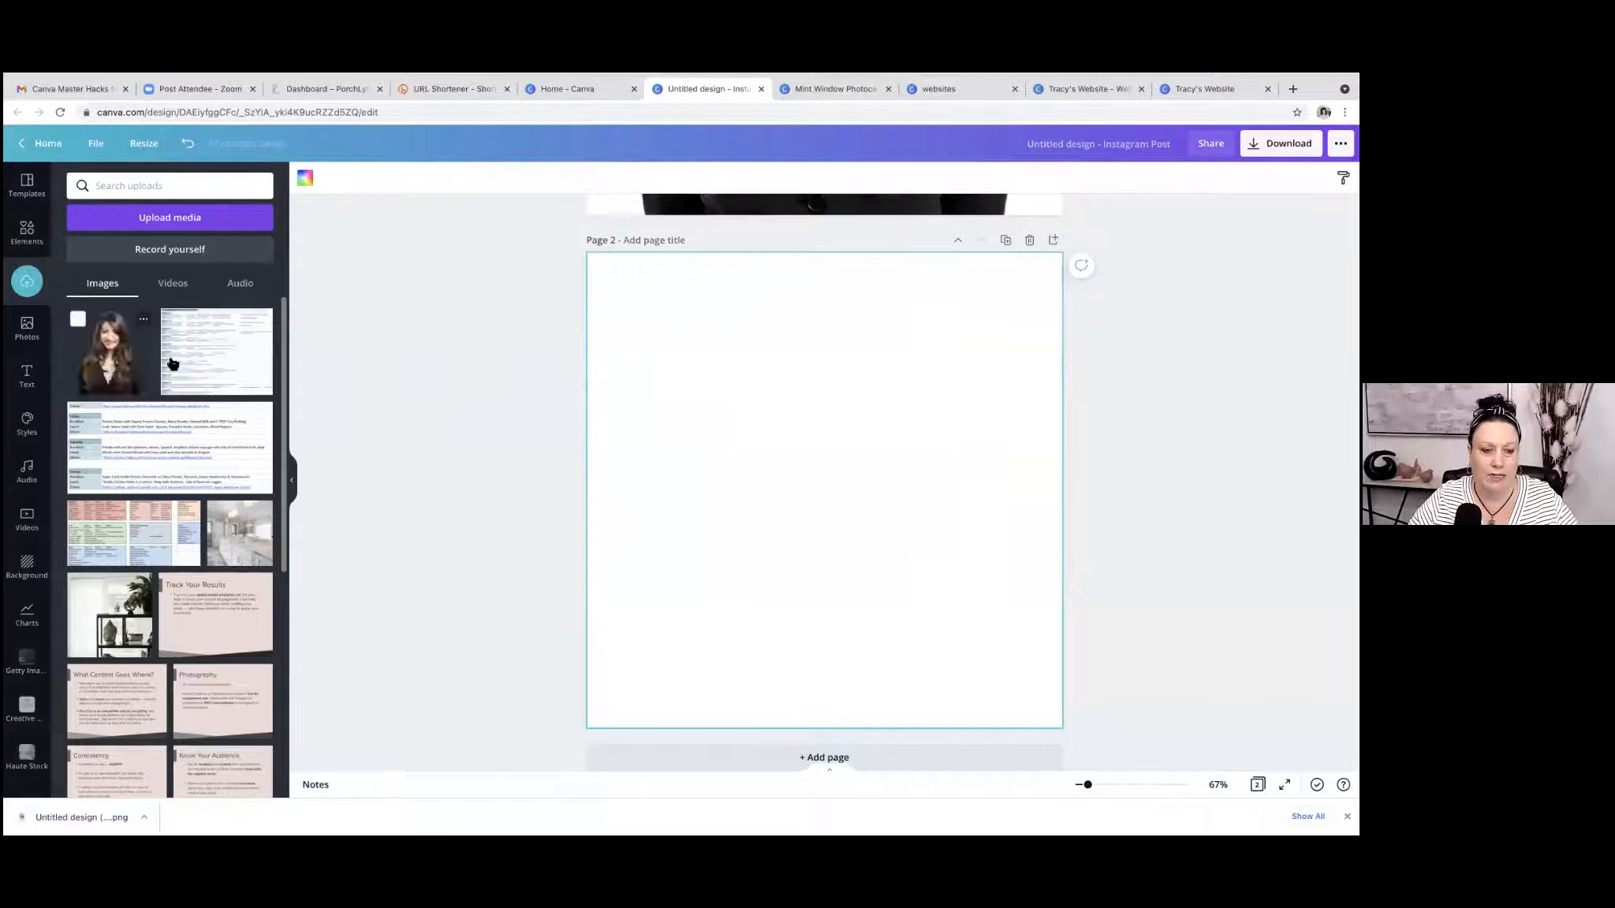
left_click(110, 369)
left_click_drag(1007, 680, 1065, 727)
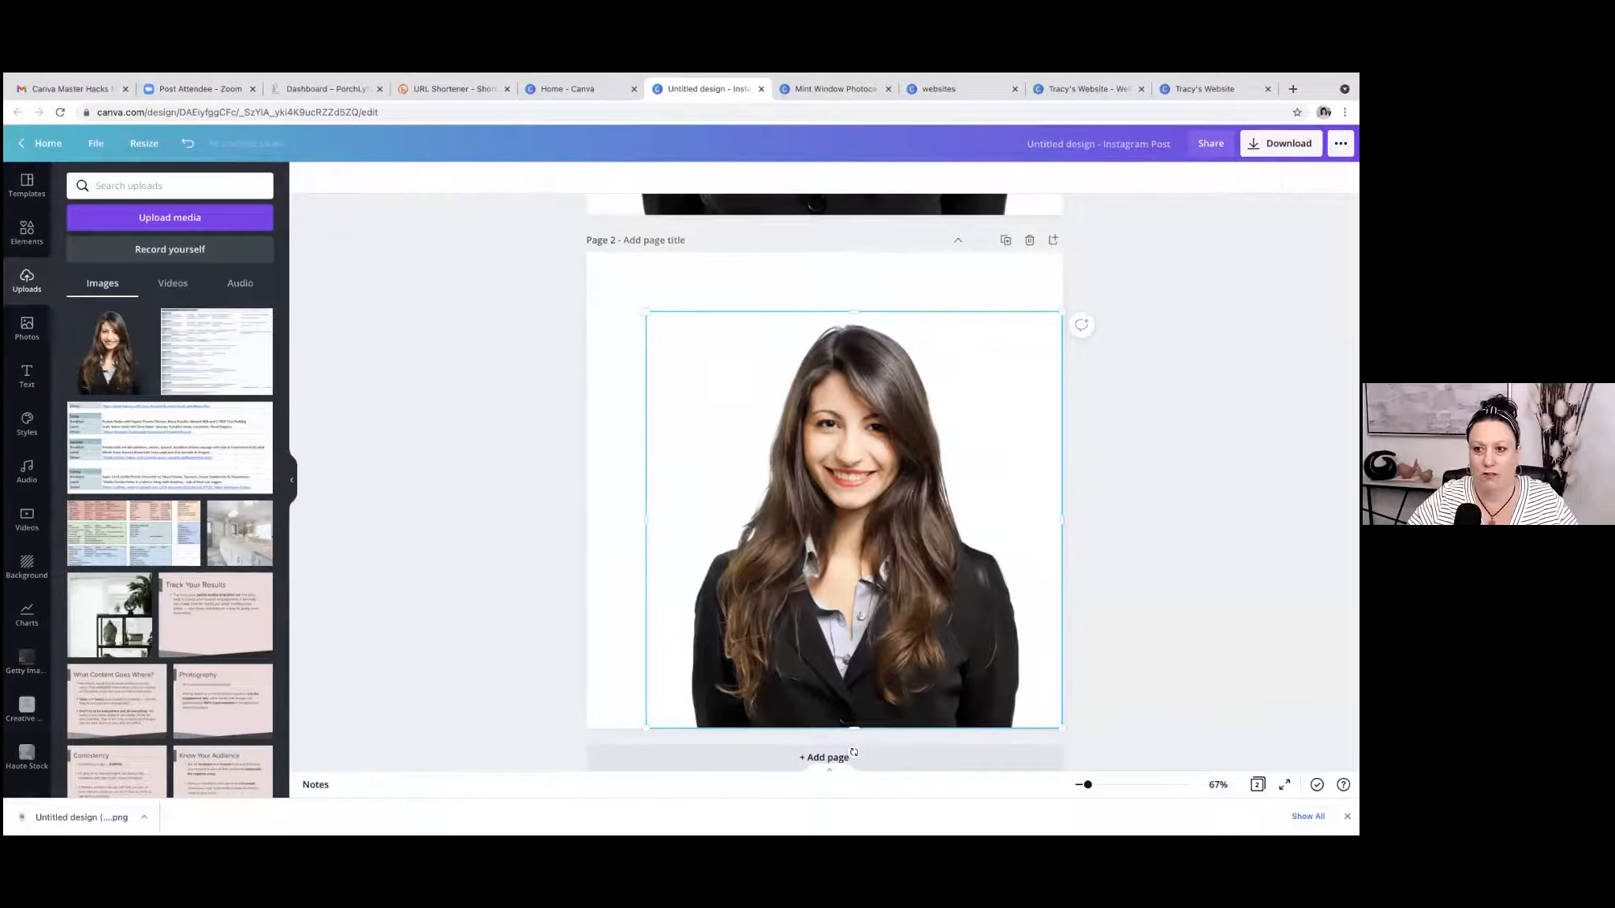
key("Delete")
Try to fill page 2 with the cutout portrait as its background and apply the blue brand colour.
left_click_drag(111, 354, 589, 370)
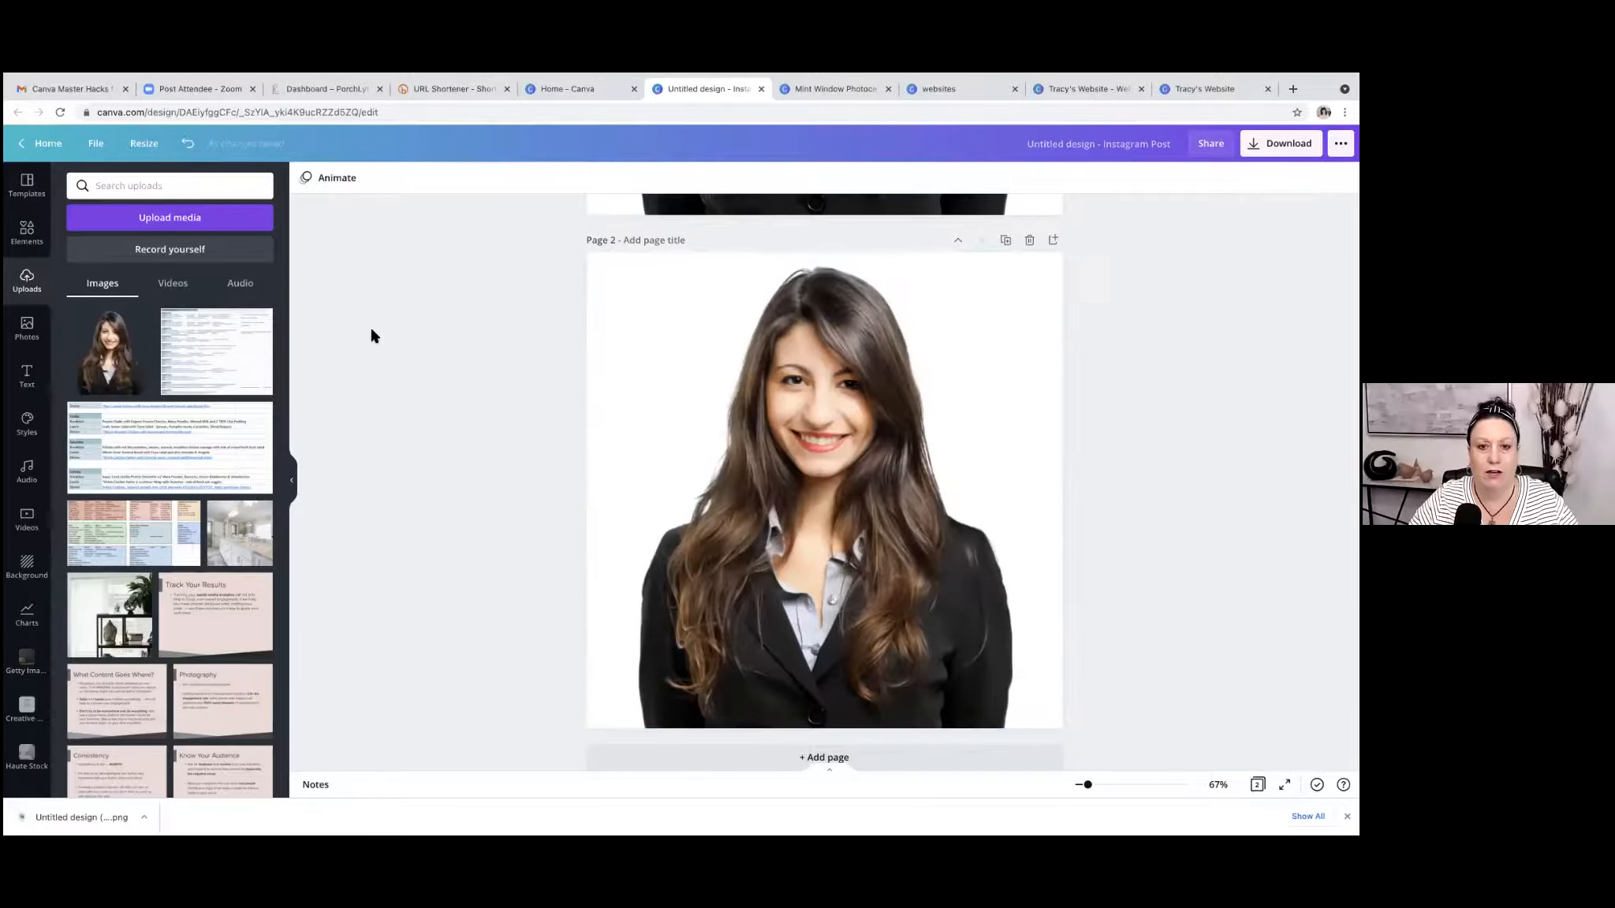
left_click(631, 290)
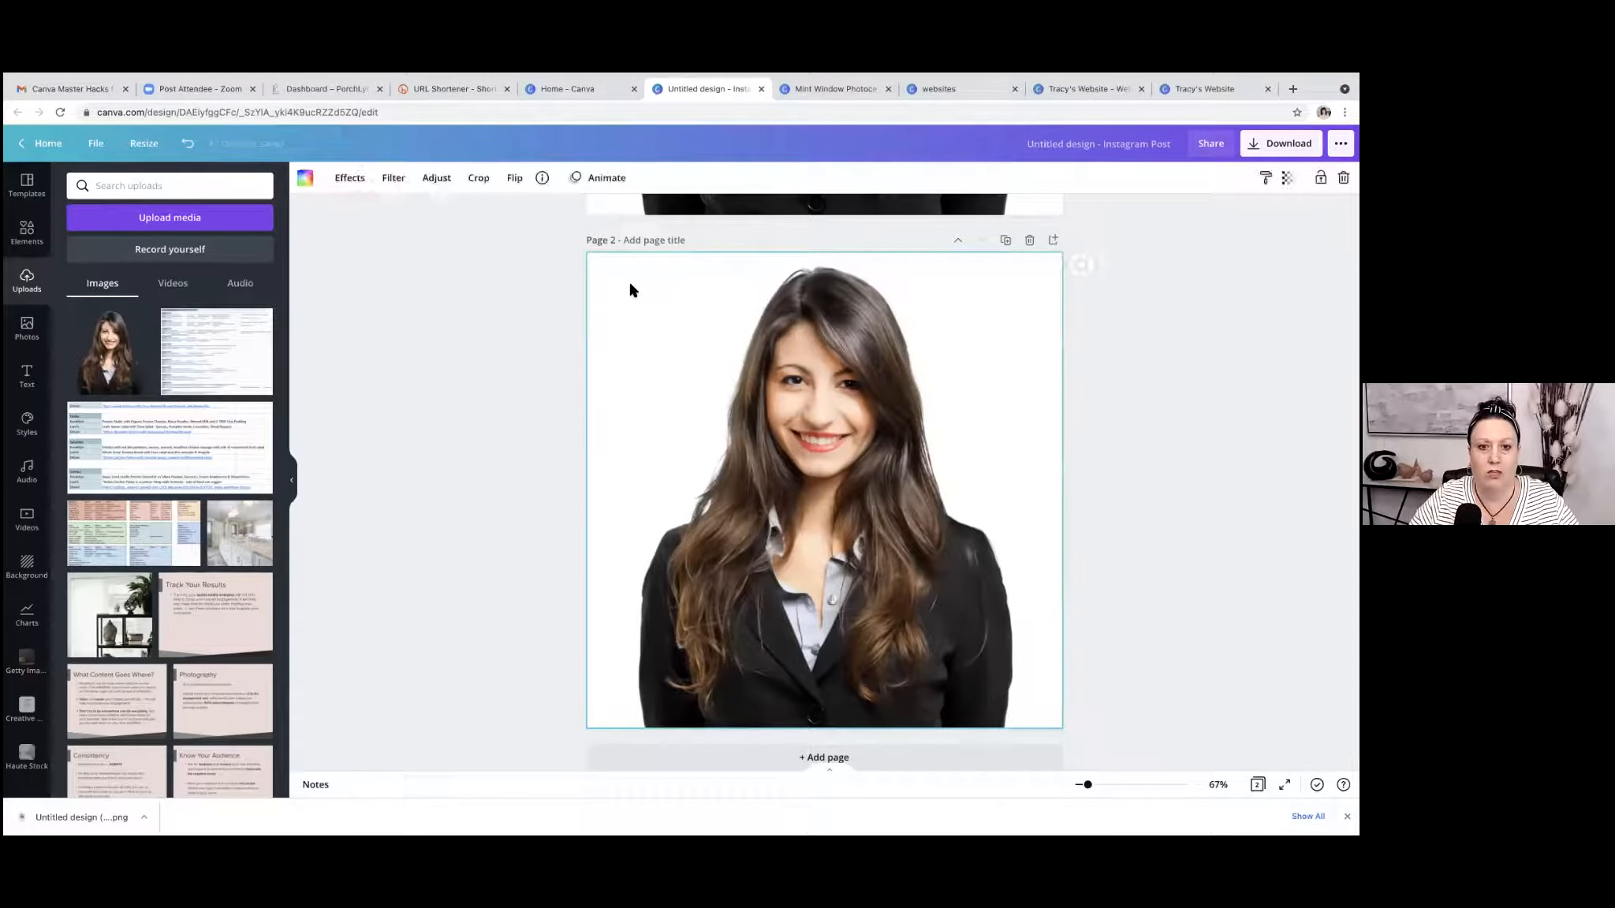
left_click(305, 178)
left_click(151, 332)
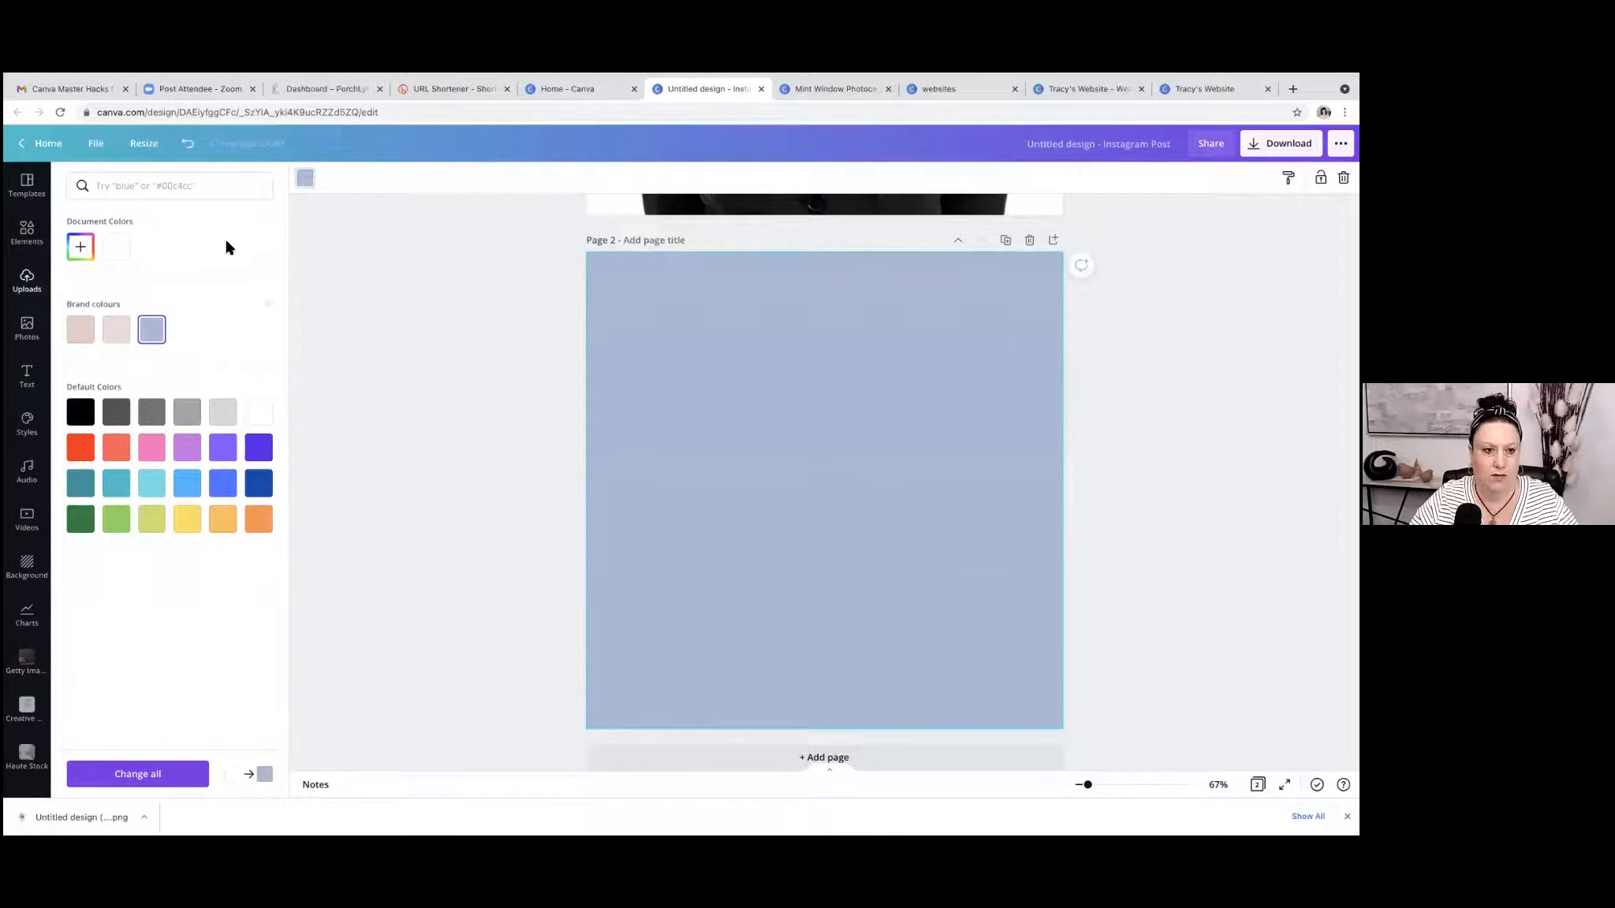
left_click(183, 147)
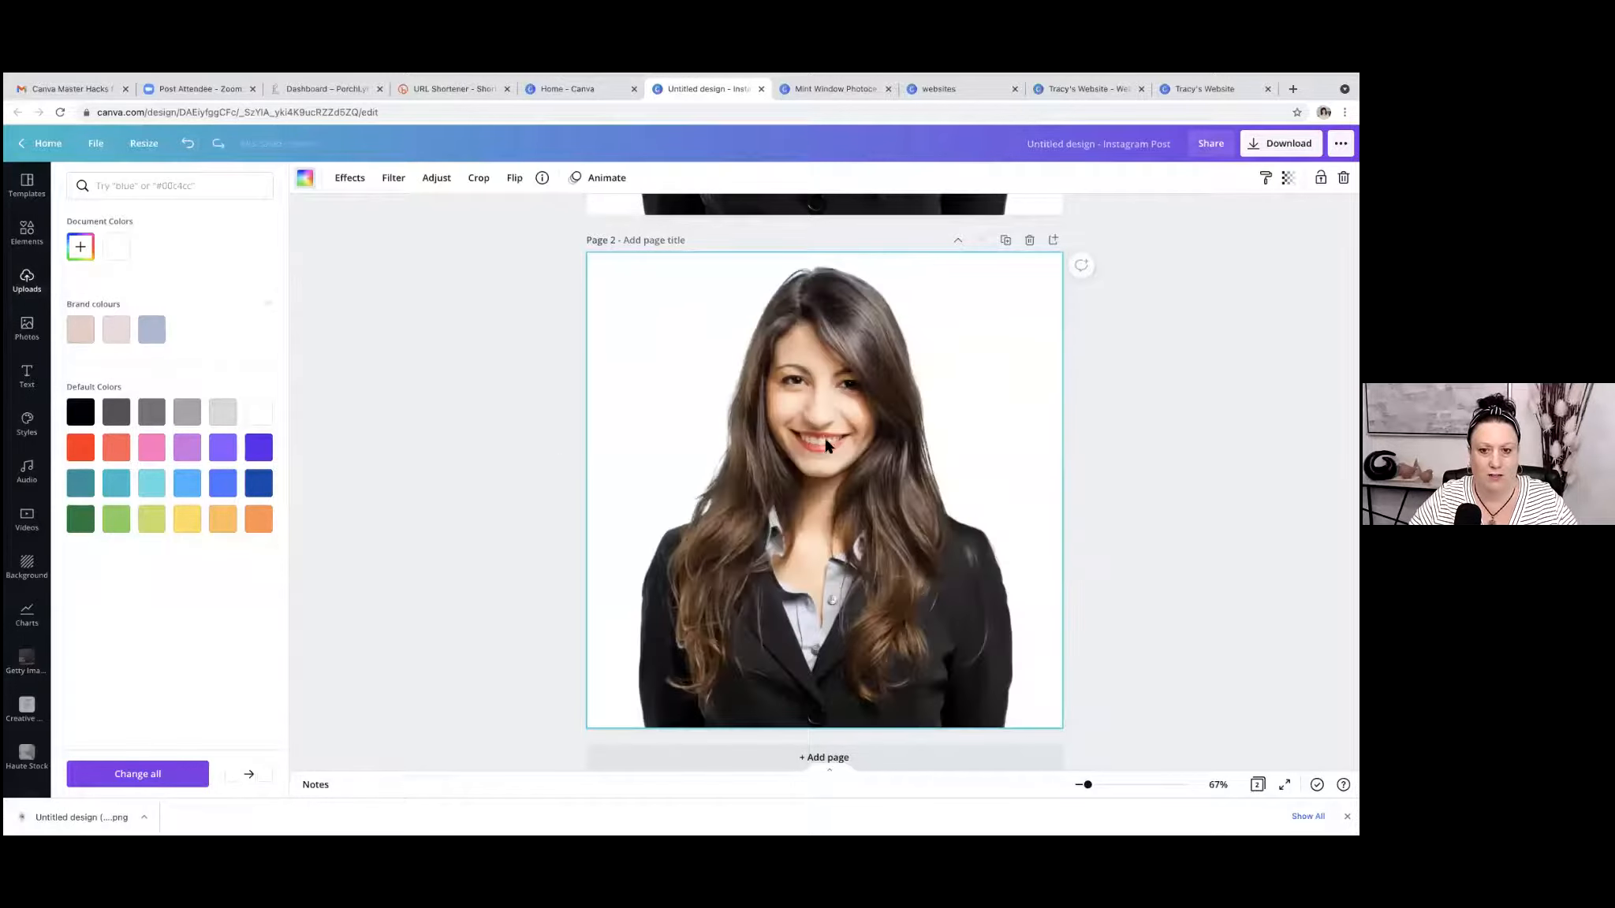
key("Delete")
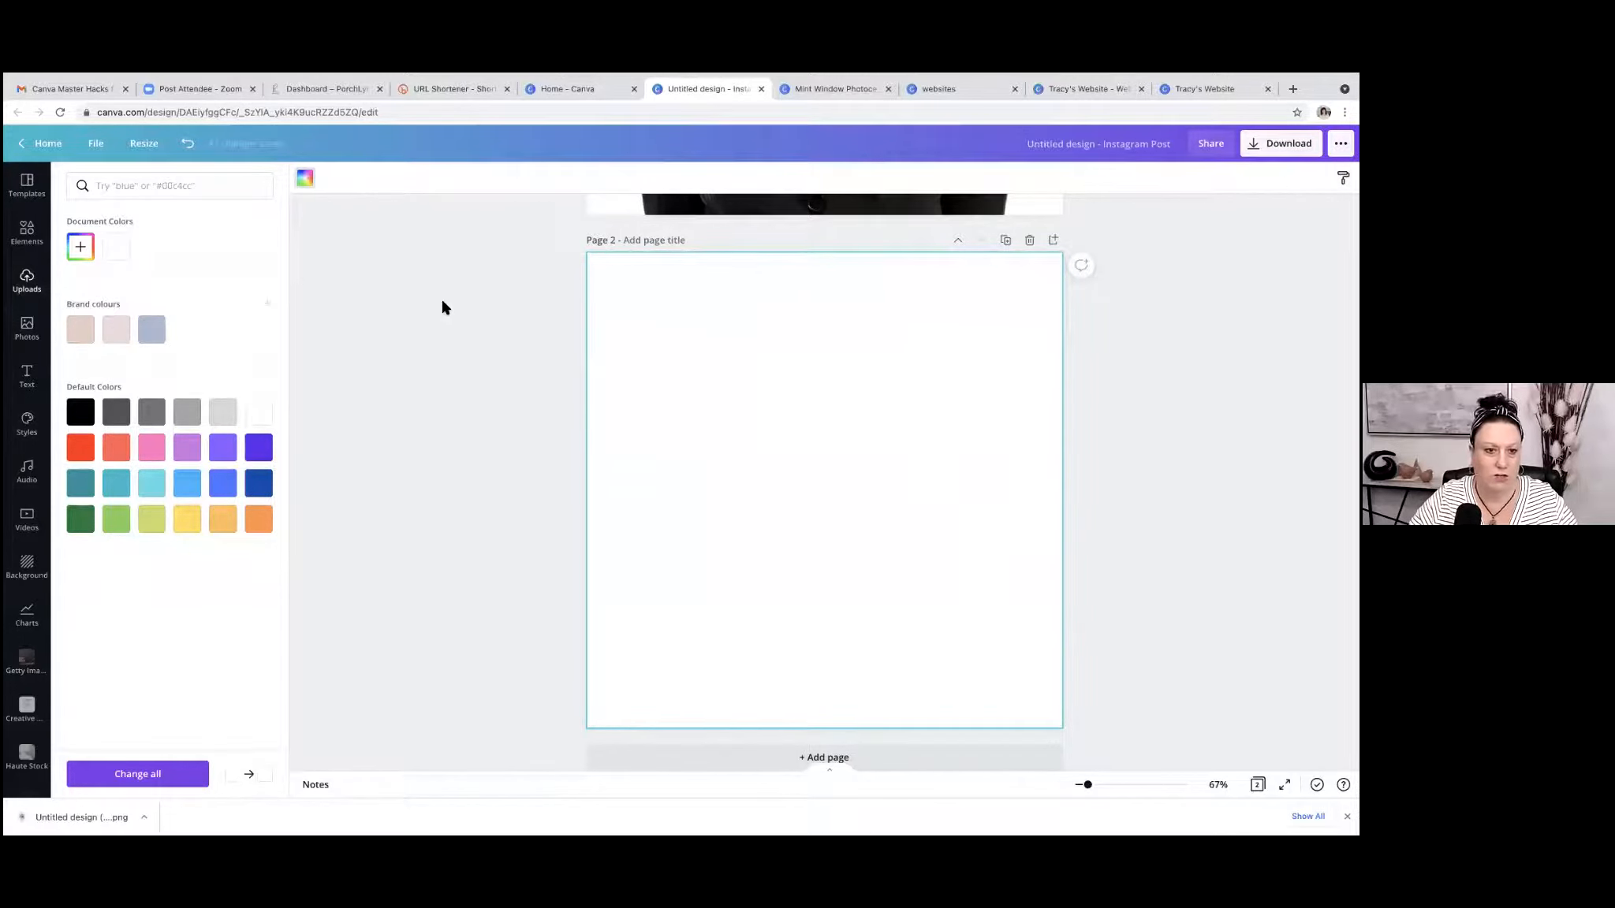
Place the uploaded cutout portrait on page 2 as a free element, enlarge it and rest it on the page's lower edge.
left_click(441, 307)
left_click(109, 351)
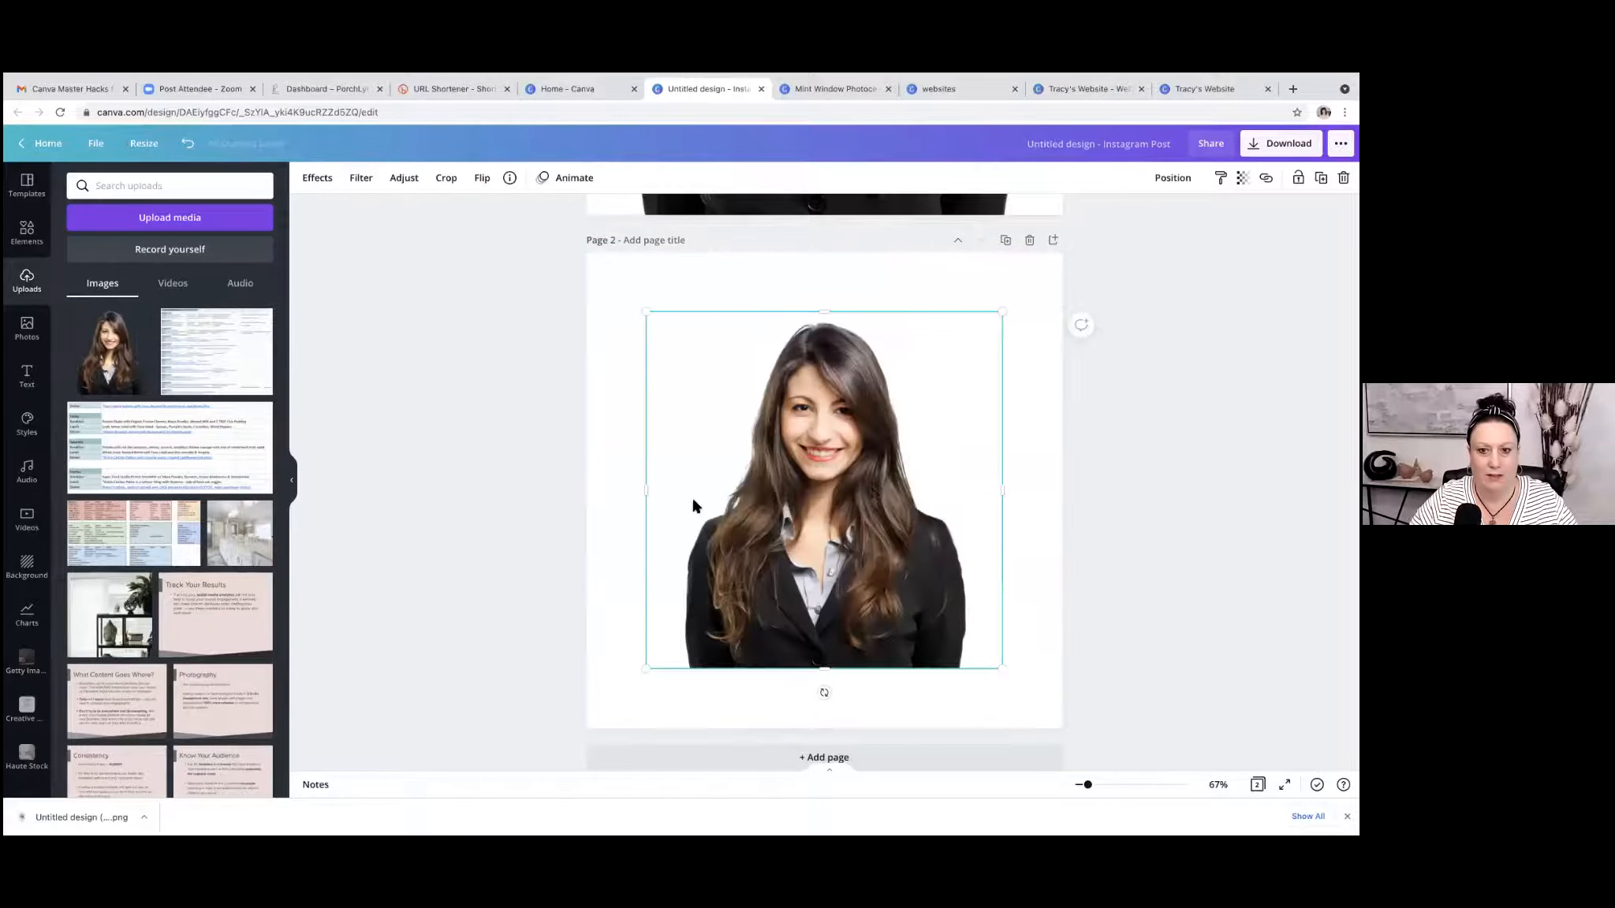
left_click_drag(647, 313, 594, 273)
left_click_drag(831, 508, 844, 526)
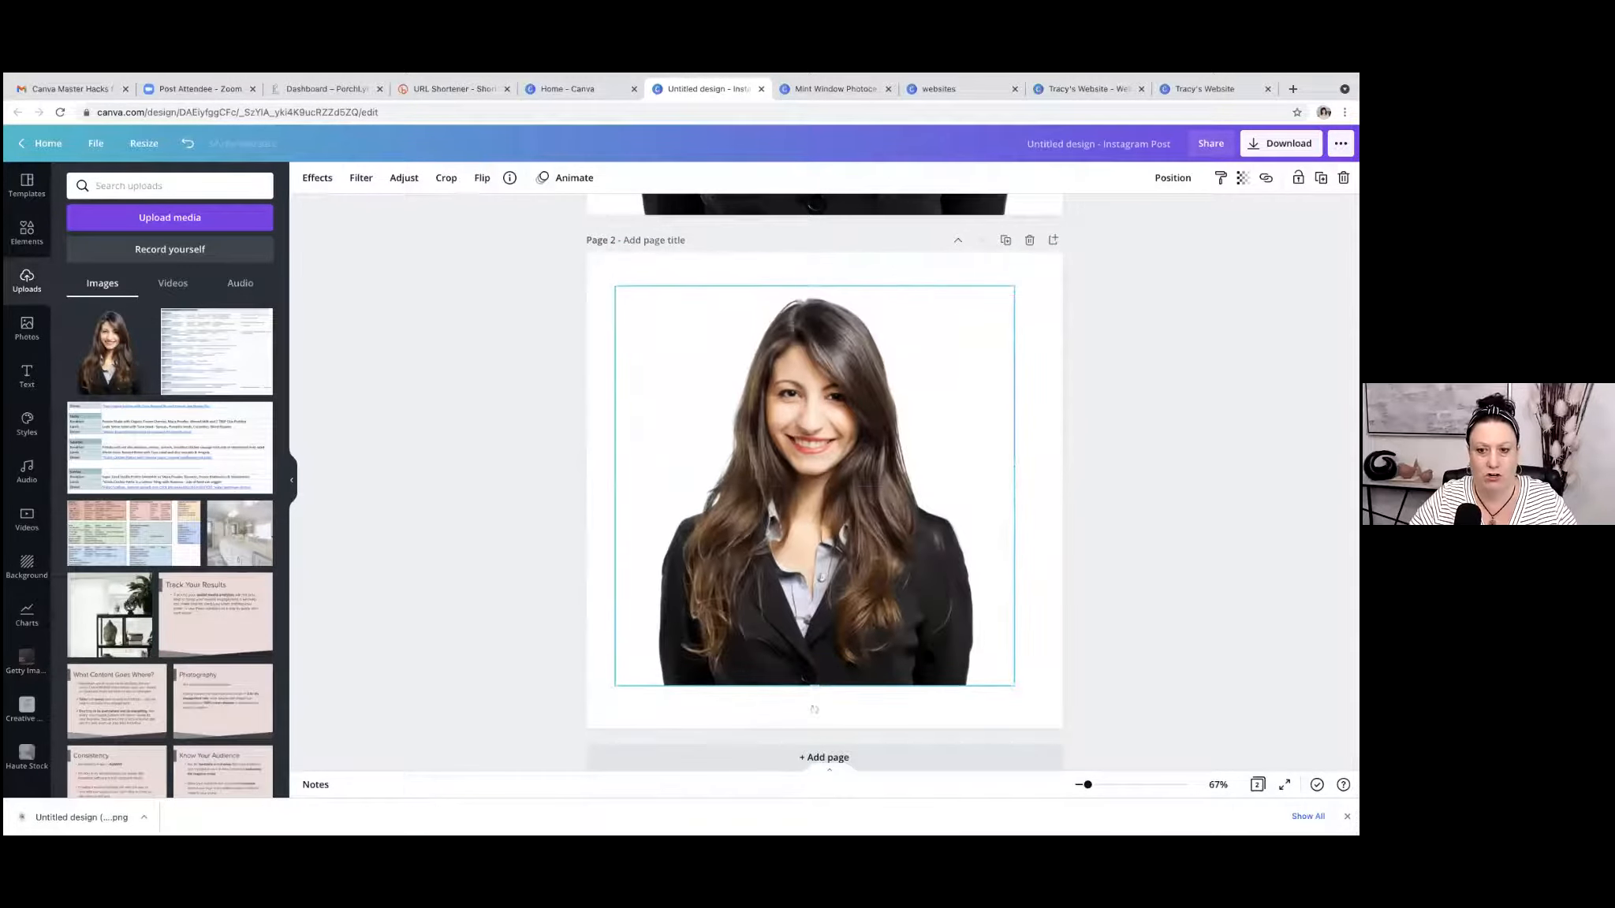
left_click_drag(1016, 693, 1043, 714)
left_click_drag(935, 632, 934, 645)
scroll(812, 260, "down", 1)
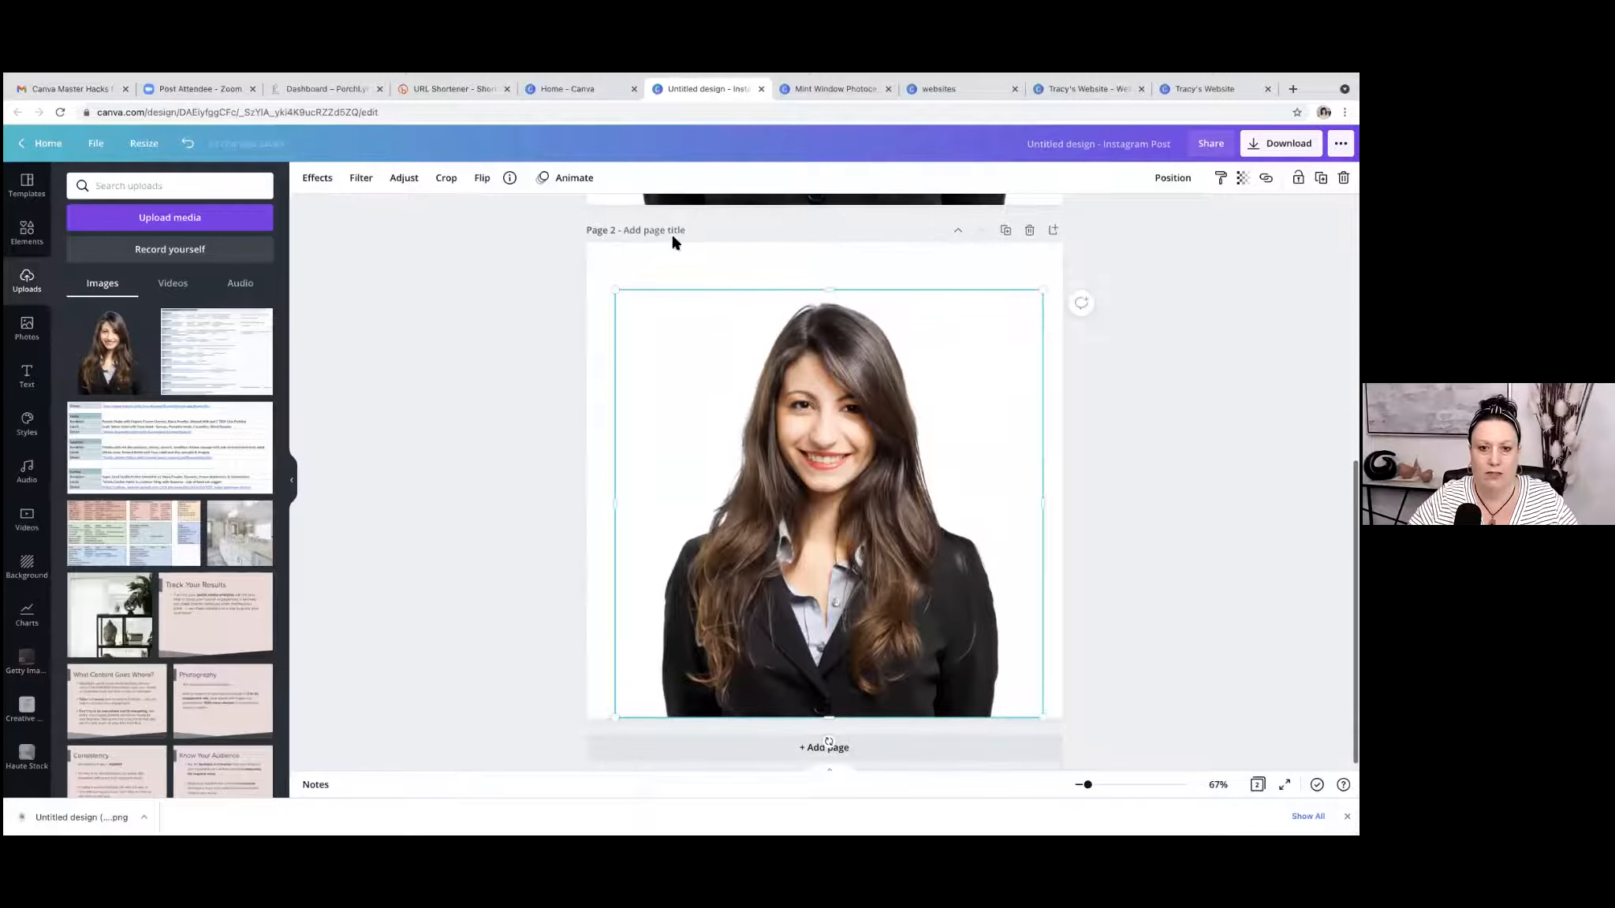
Set page 2's background to the blue brand colour.
left_click(698, 269)
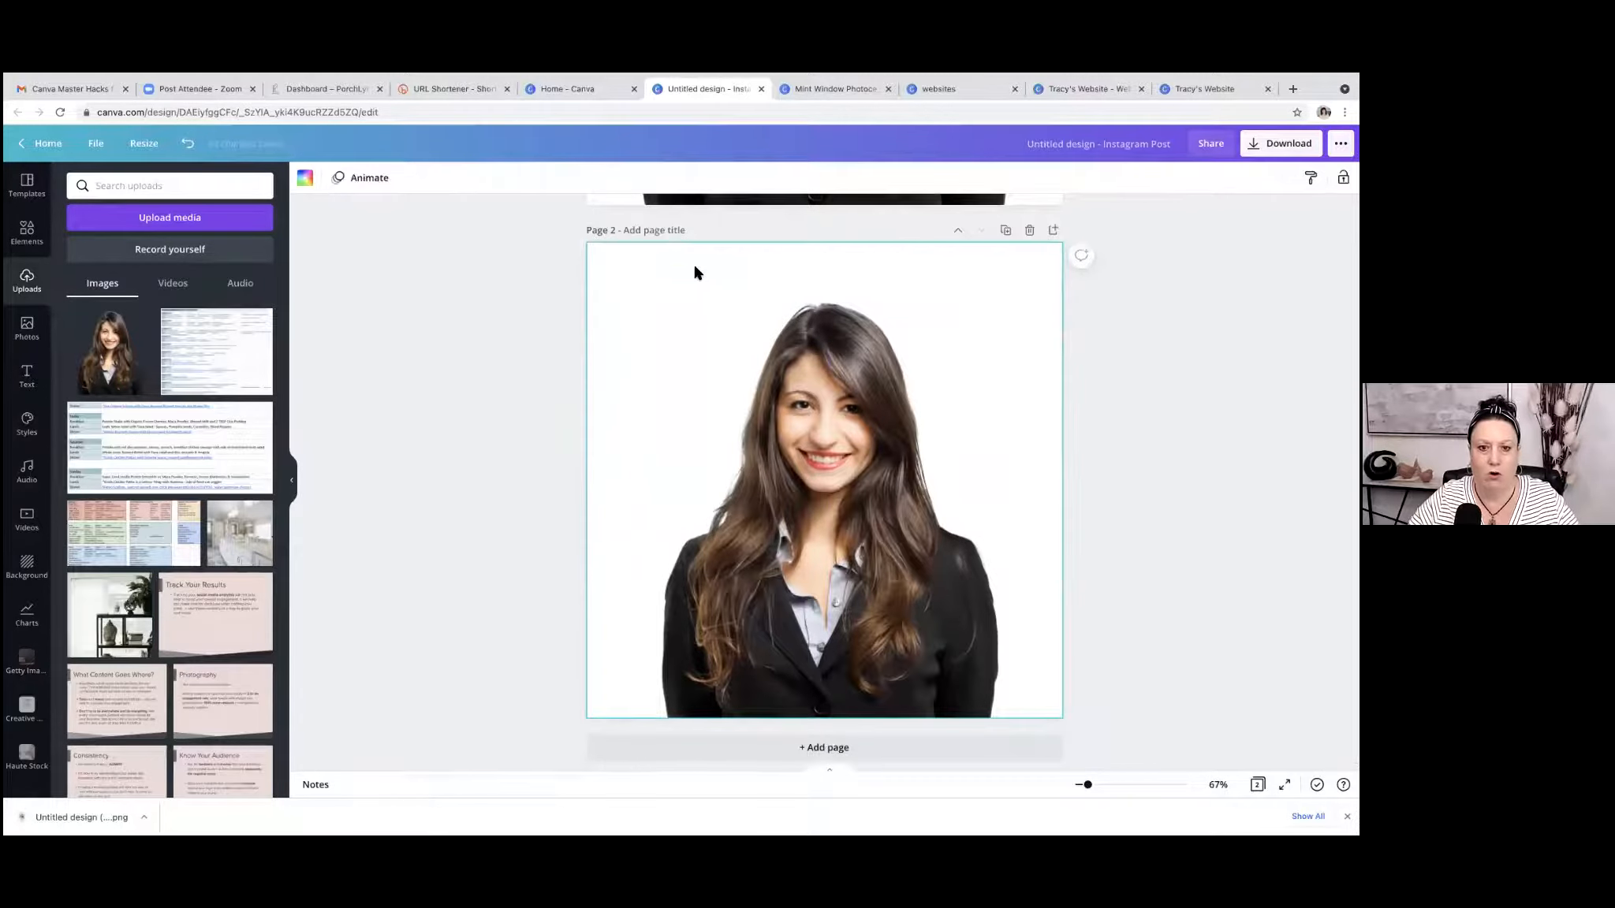
left_click(308, 180)
left_click(152, 330)
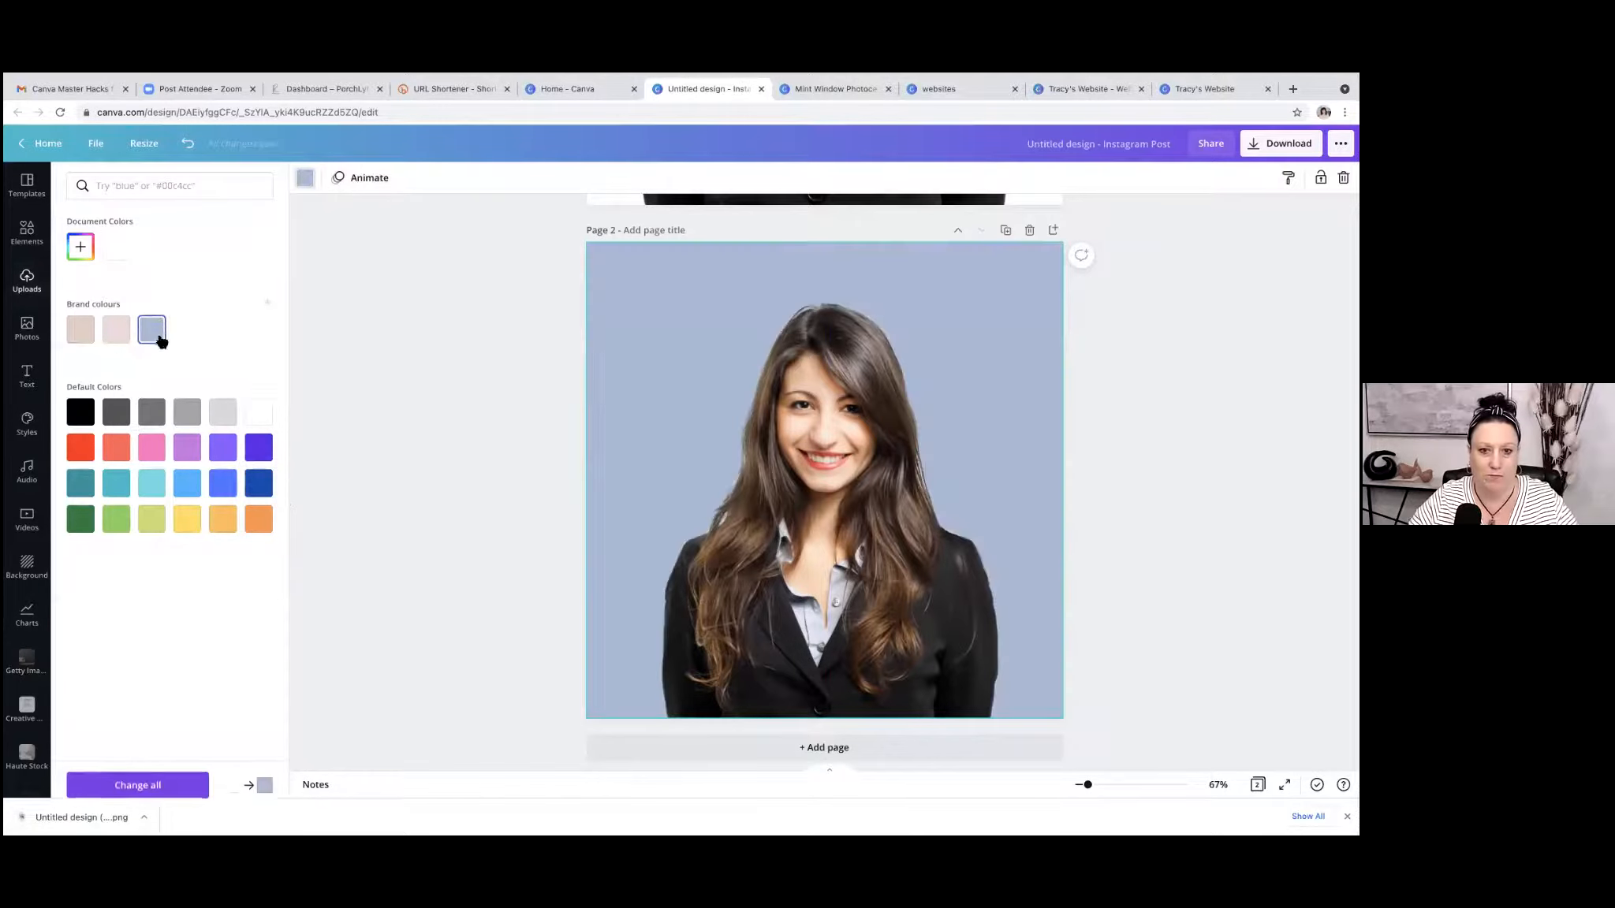
left_click(498, 388)
Enlarge the cutout portrait on page 2 and centre it horizontally, keeping it on the lower page edge.
left_click(841, 463)
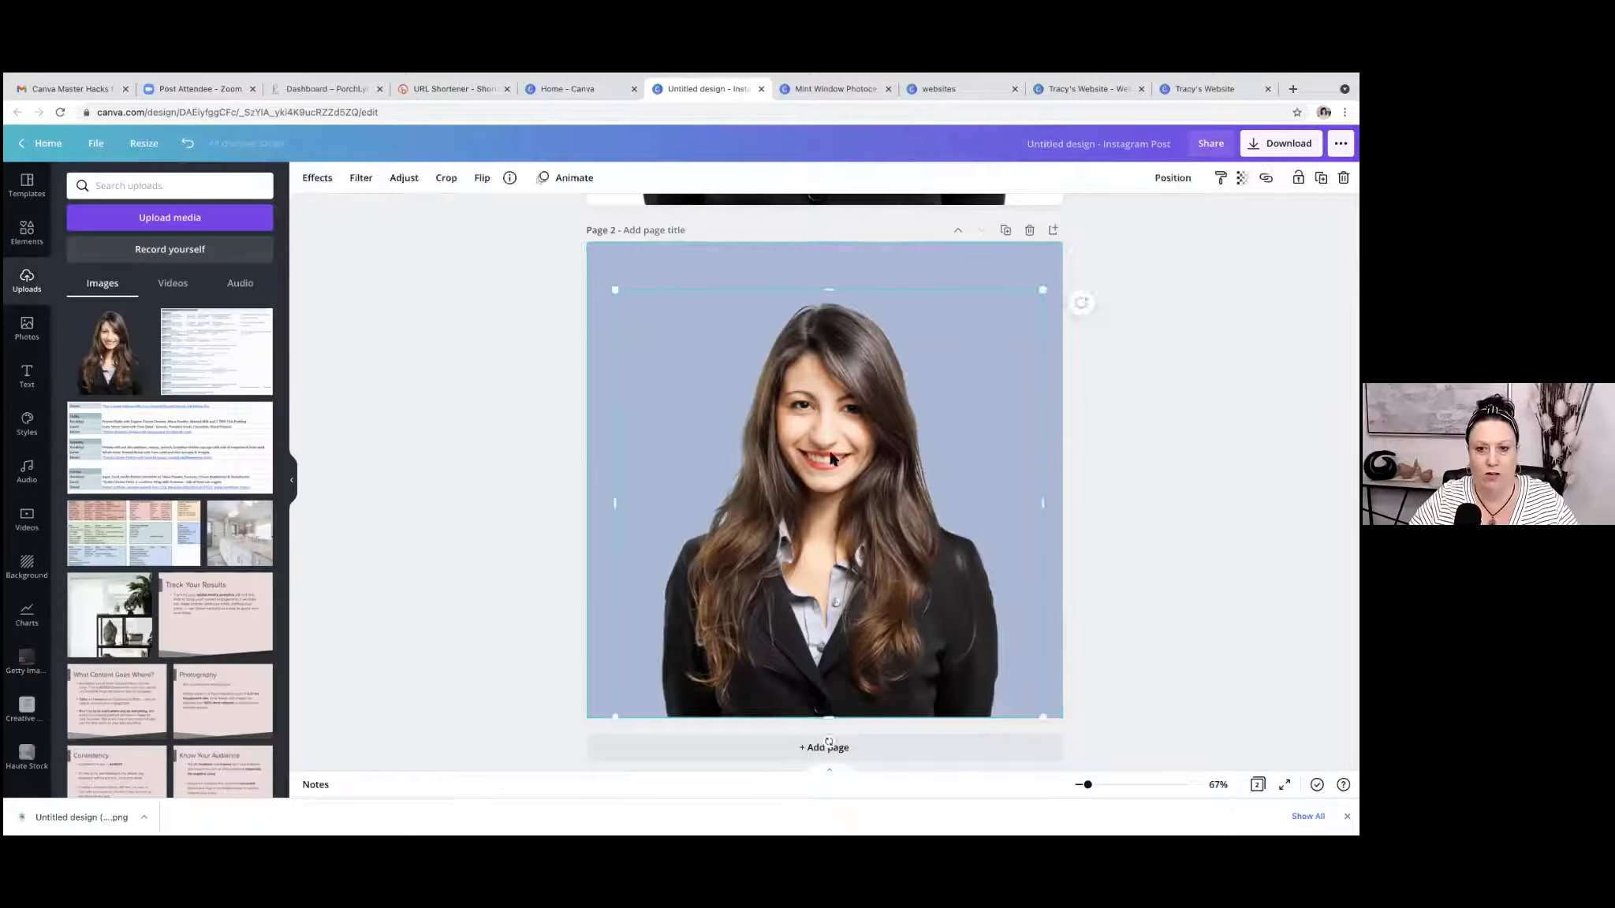
left_click_drag(611, 293, 561, 270)
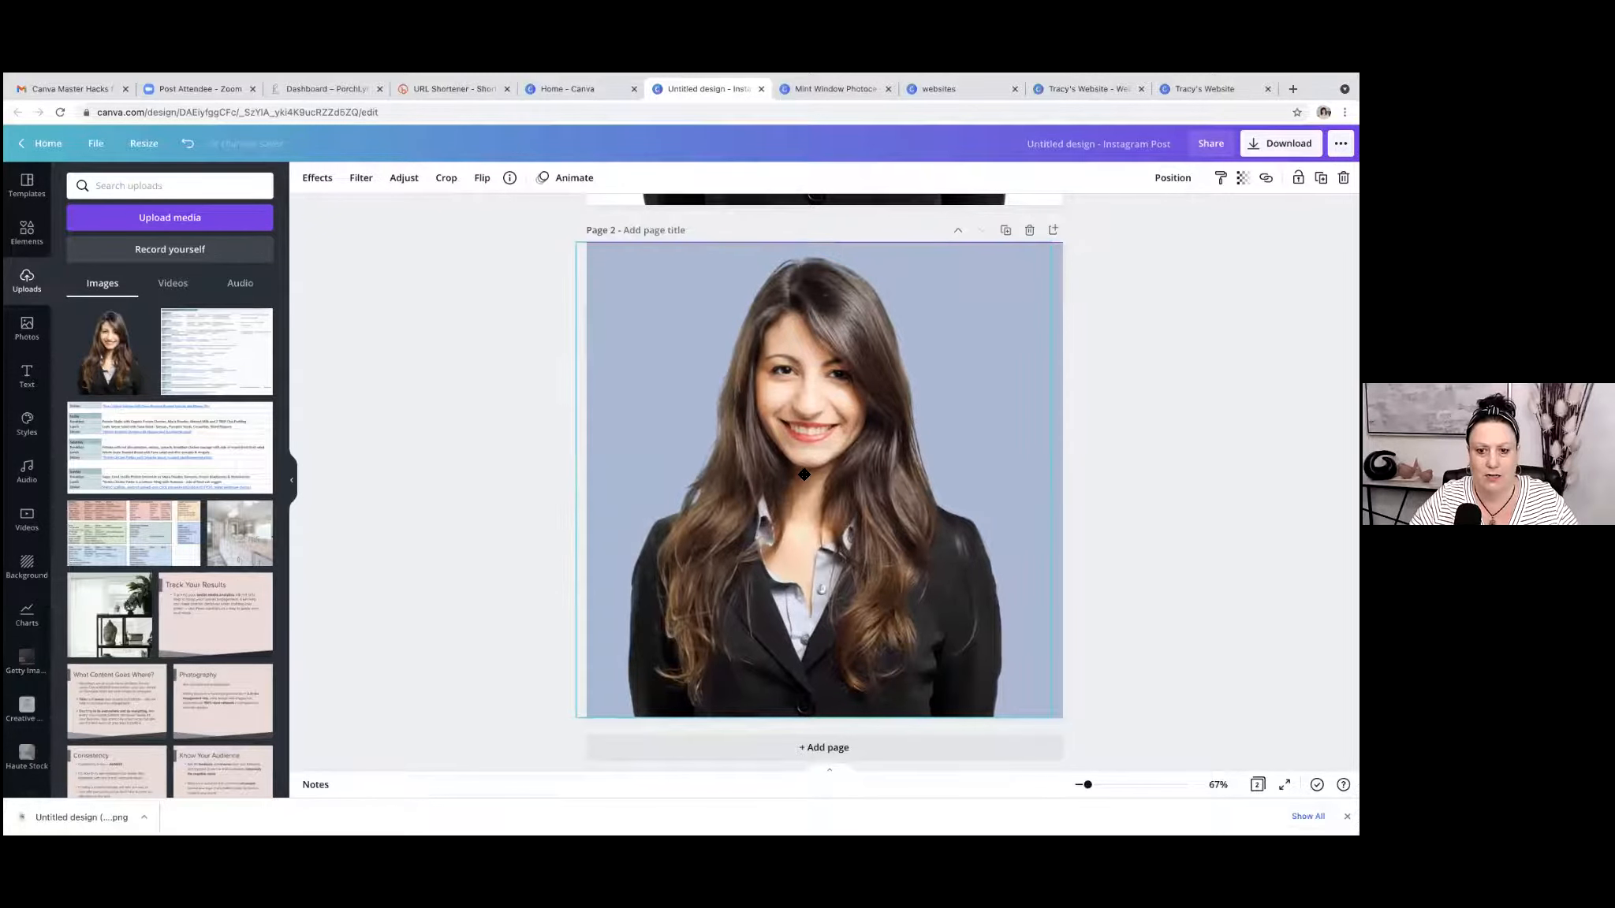
left_click_drag(569, 238, 594, 259)
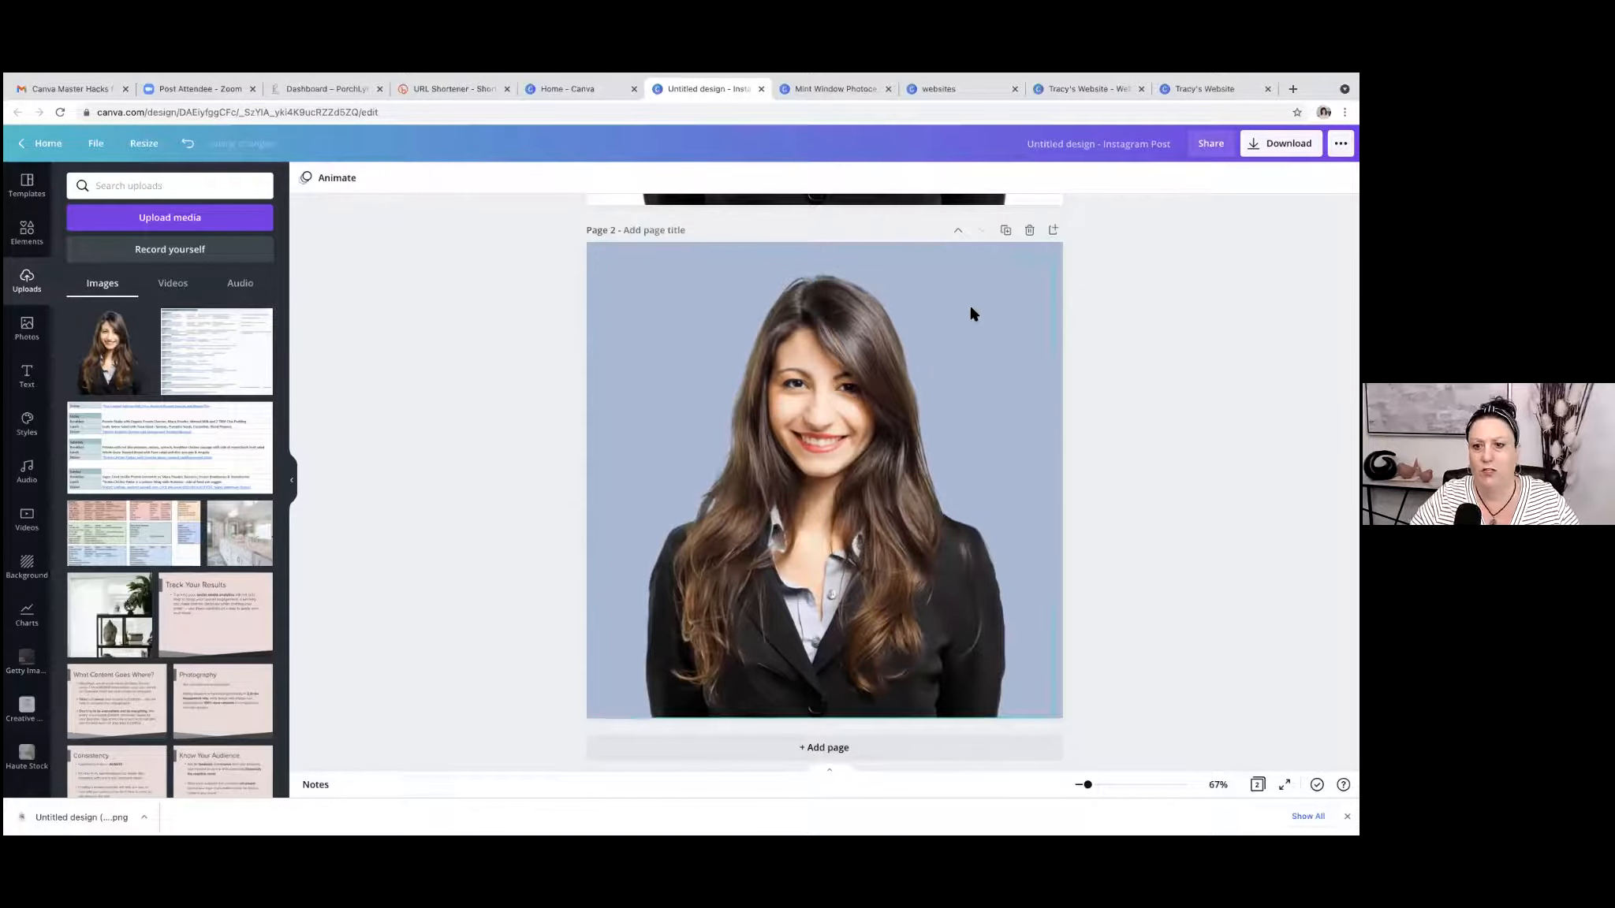
Download only page 2 as a PNG at size 3.
left_click(1281, 142)
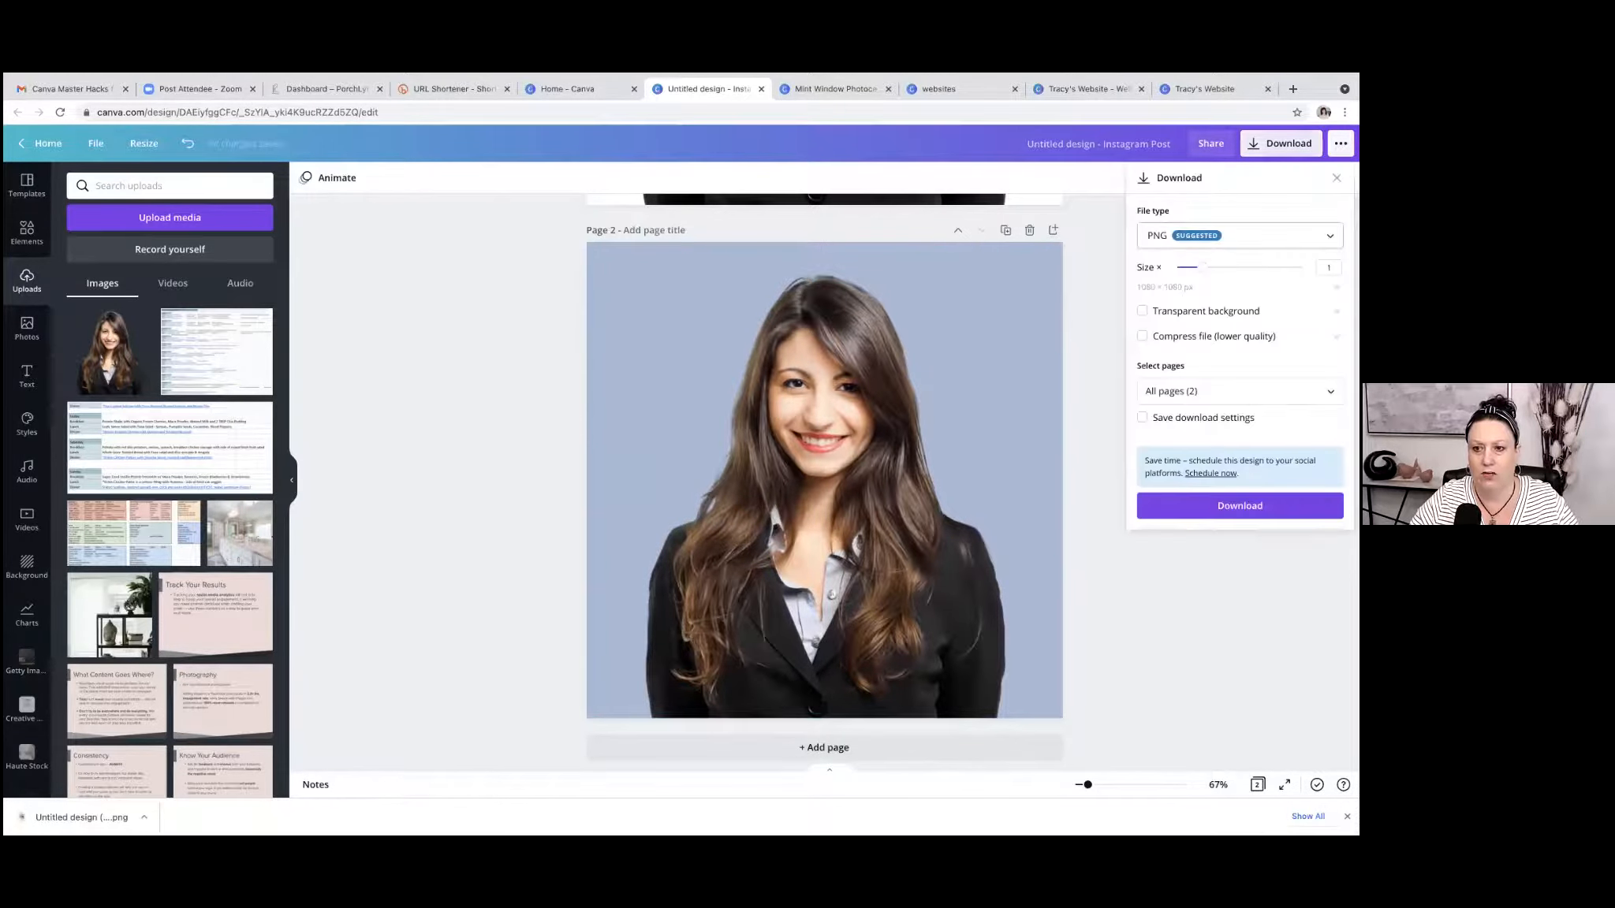
left_click_drag(1204, 267, 1302, 267)
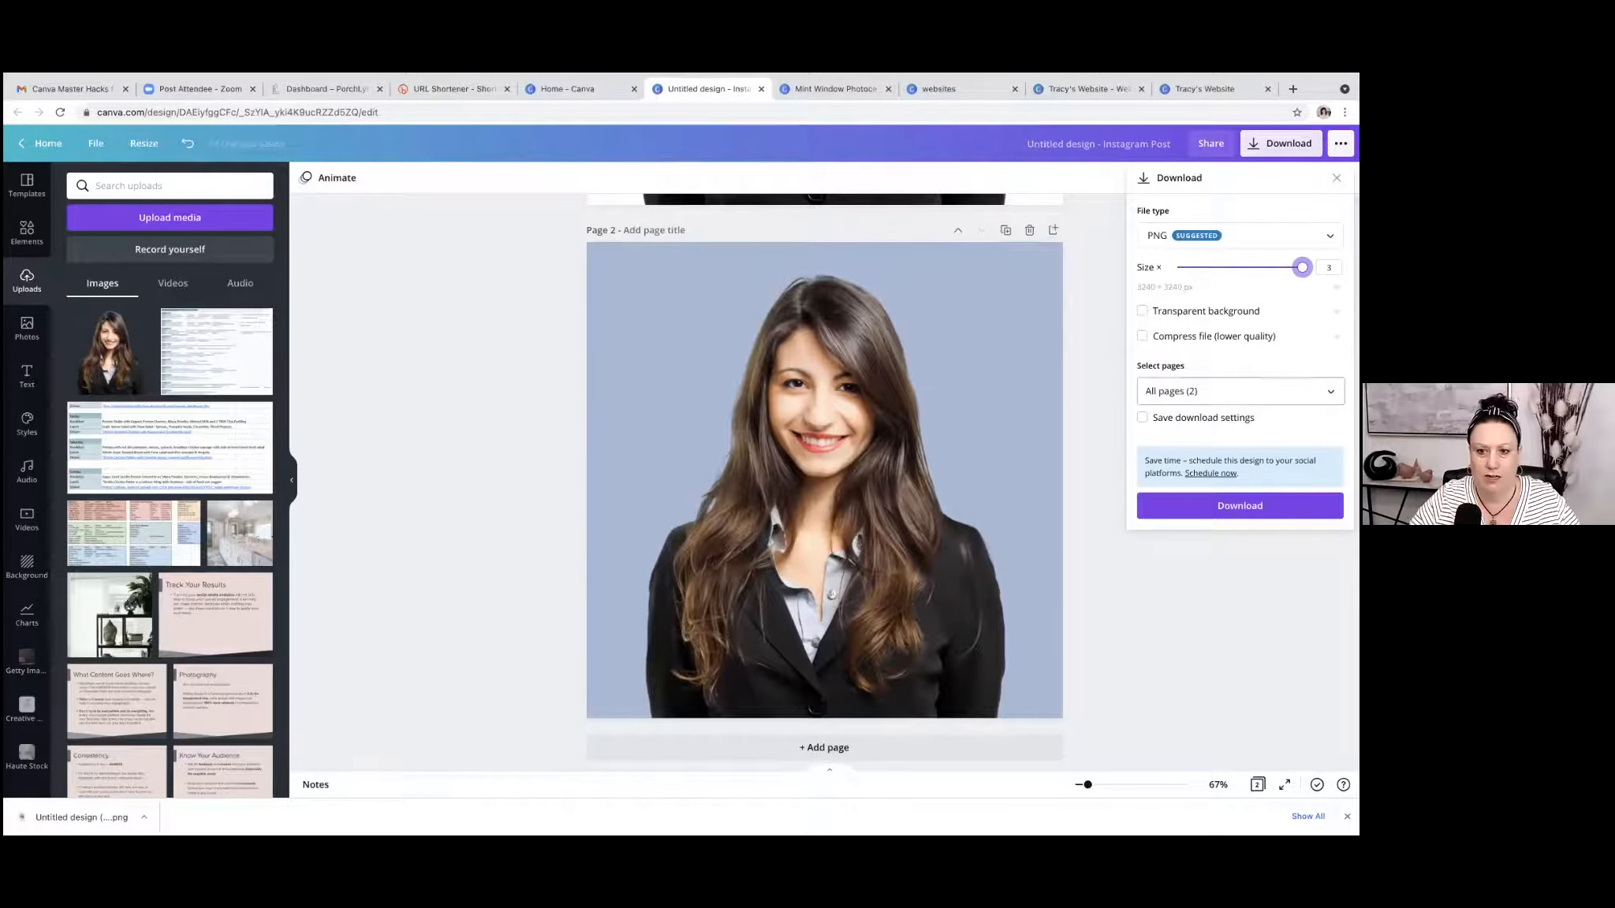
left_click(1240, 391)
left_click(1326, 429)
left_click(1328, 503)
left_click(1240, 551)
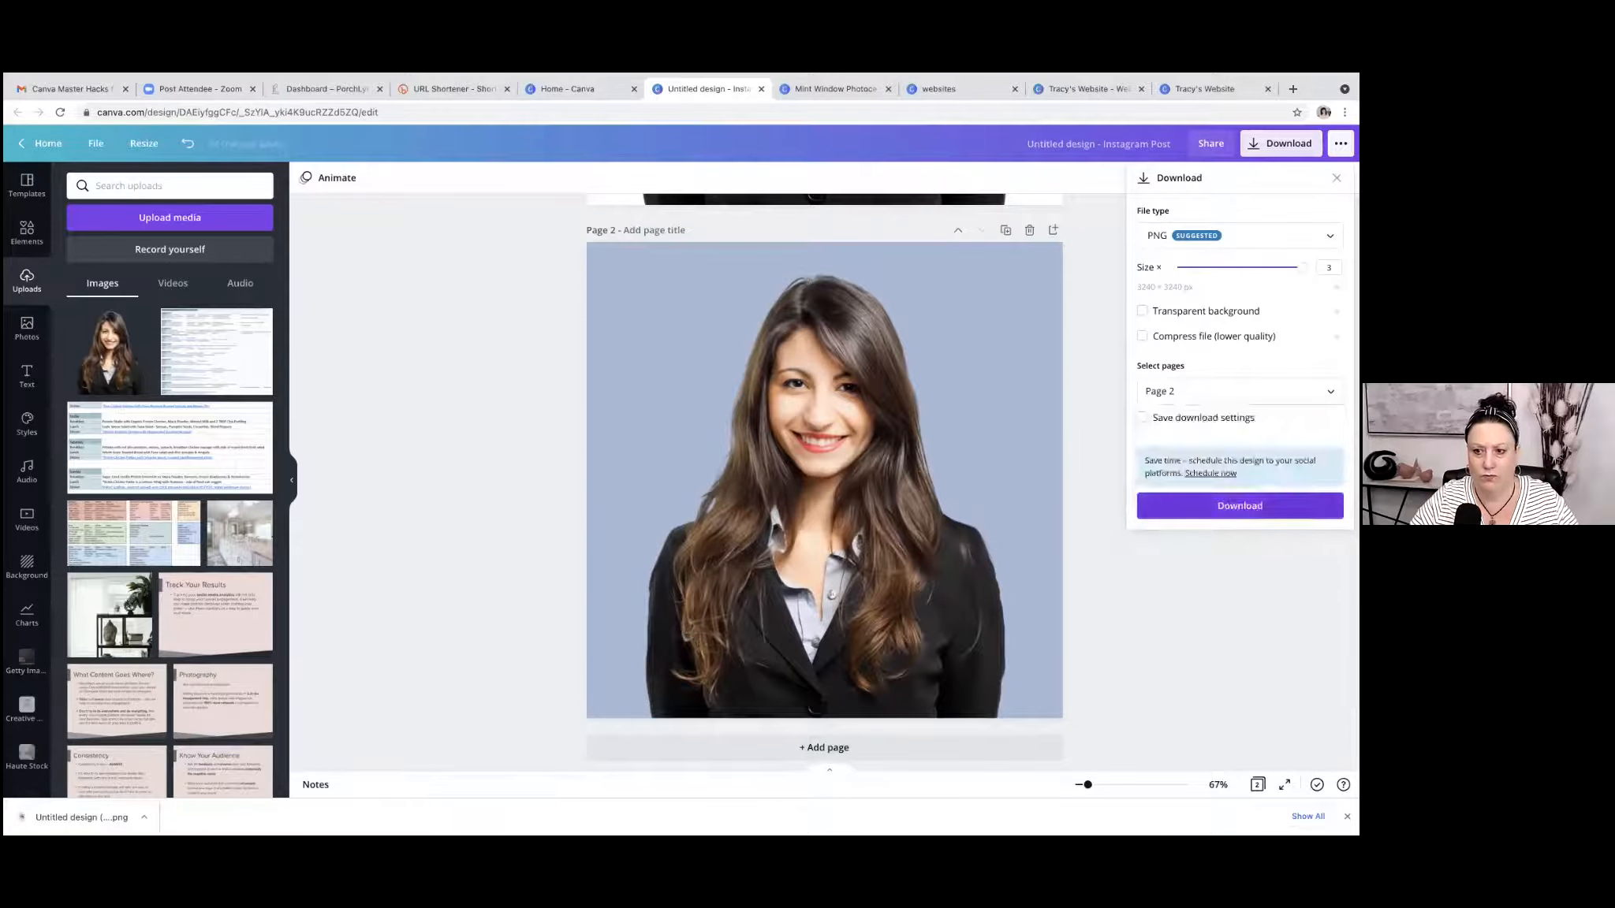
left_click(1239, 507)
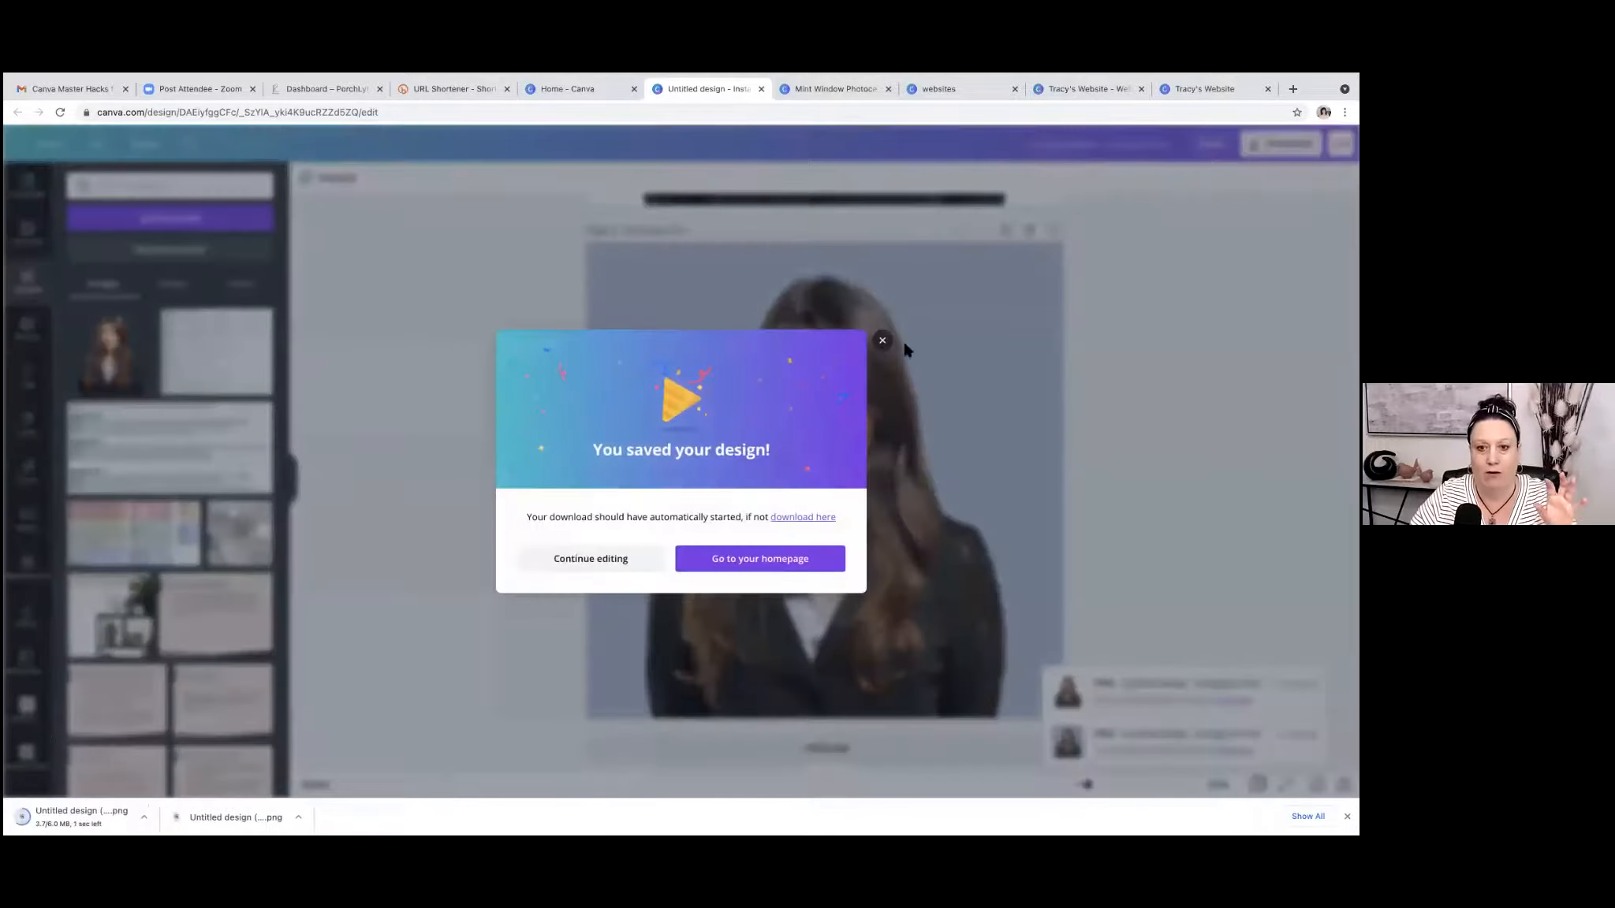
left_click(880, 342)
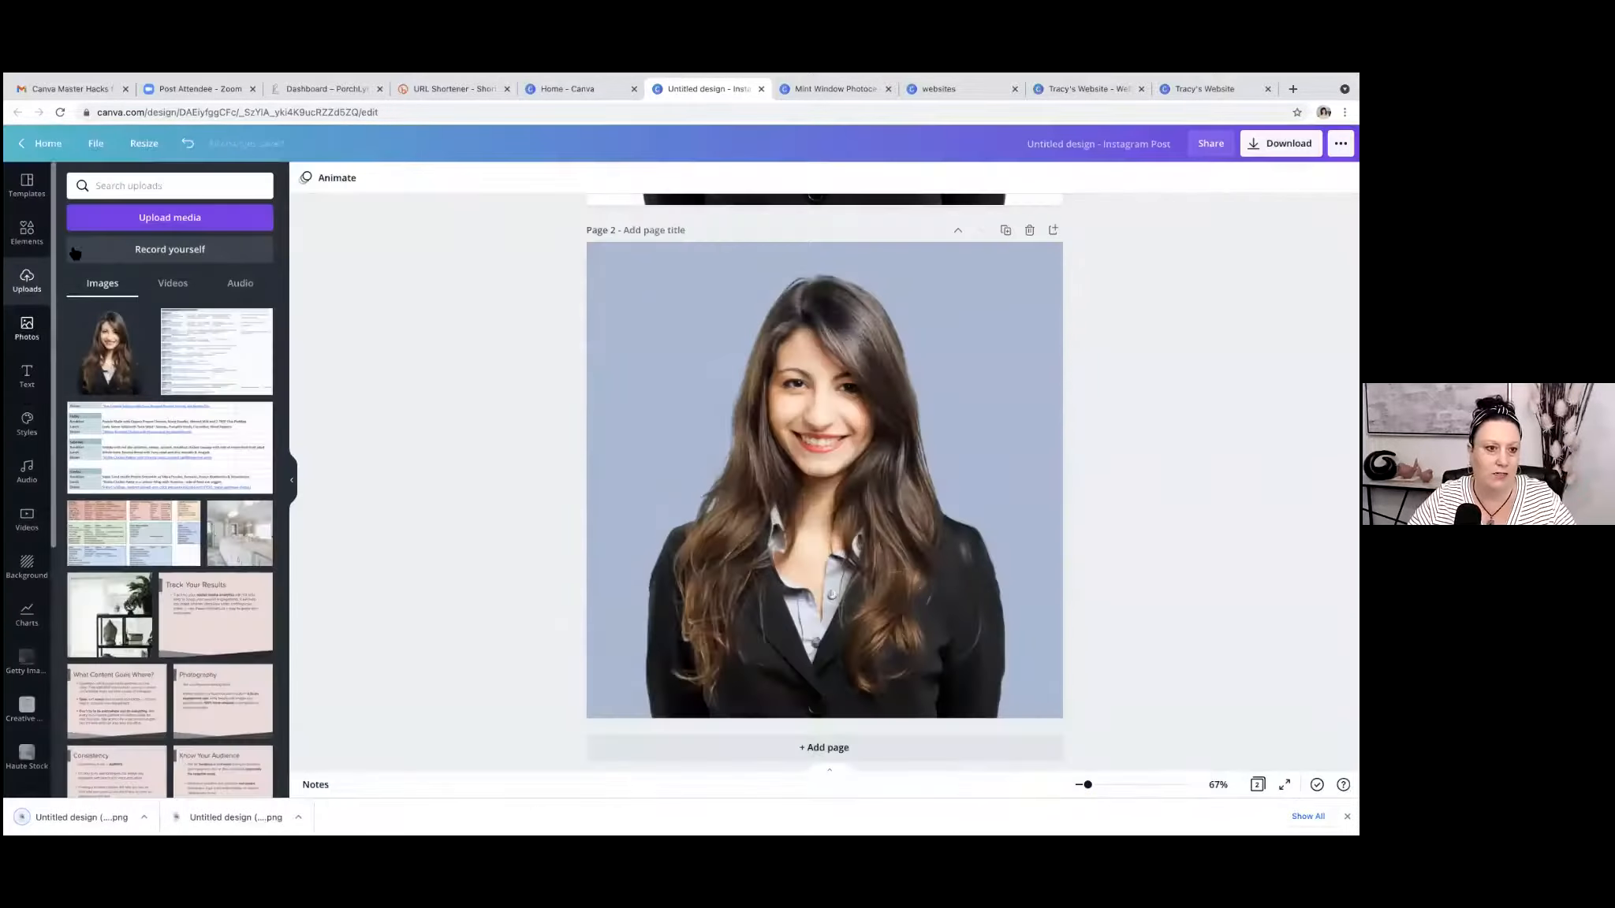
Upload the downloaded blue-background portrait, switch to the real estate bio link website design and reload it.
left_click_drag(111, 812, 130, 714)
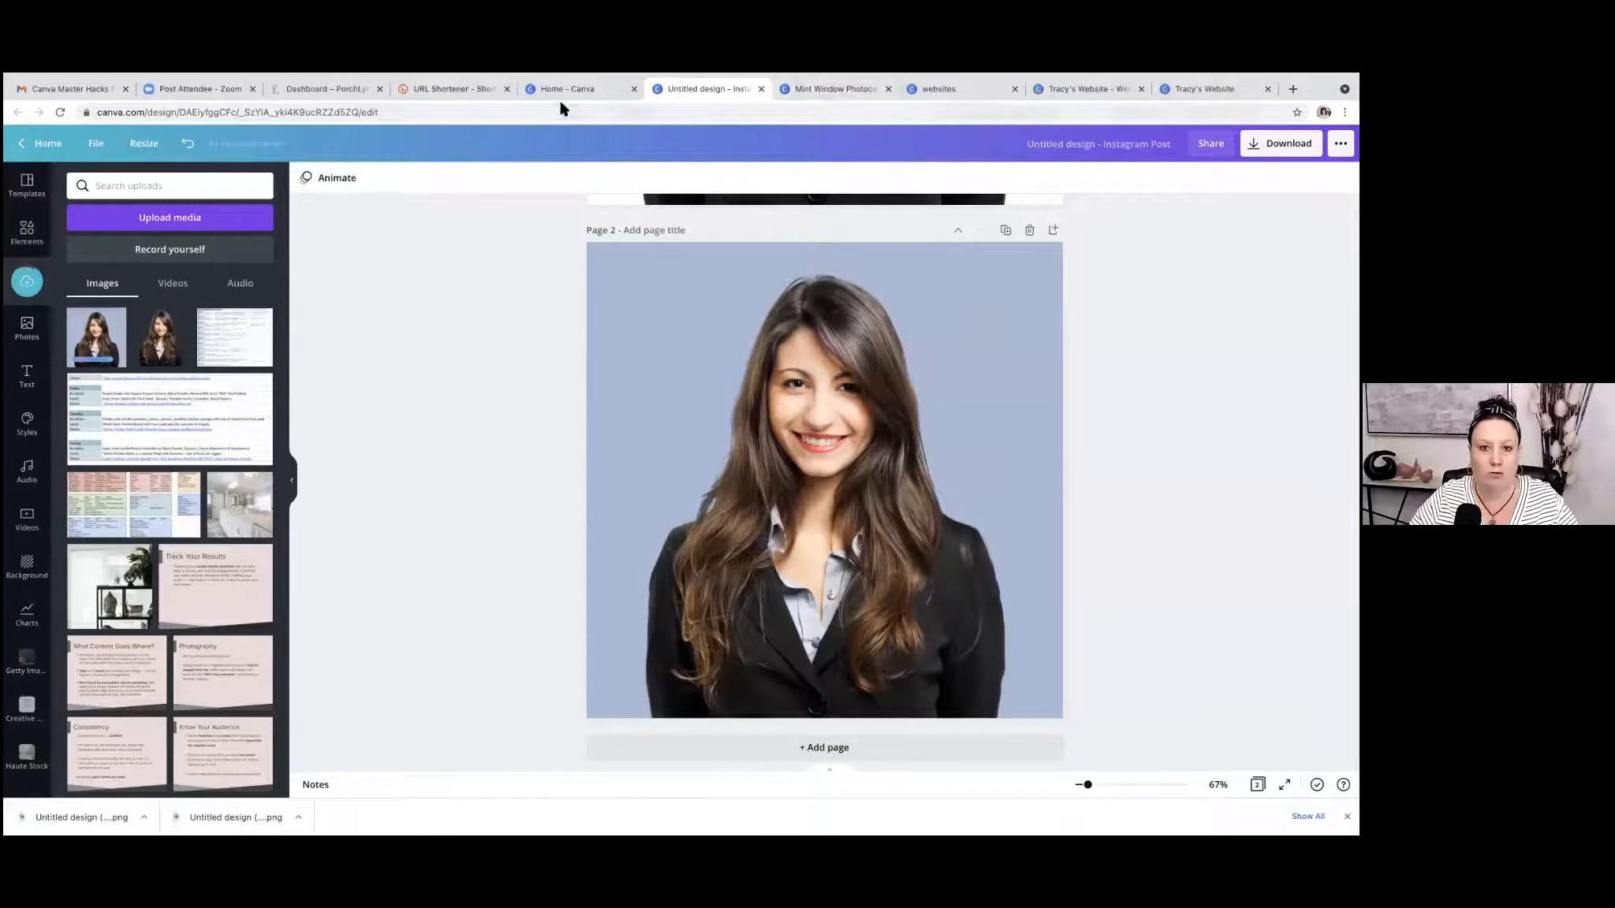
left_click(866, 89)
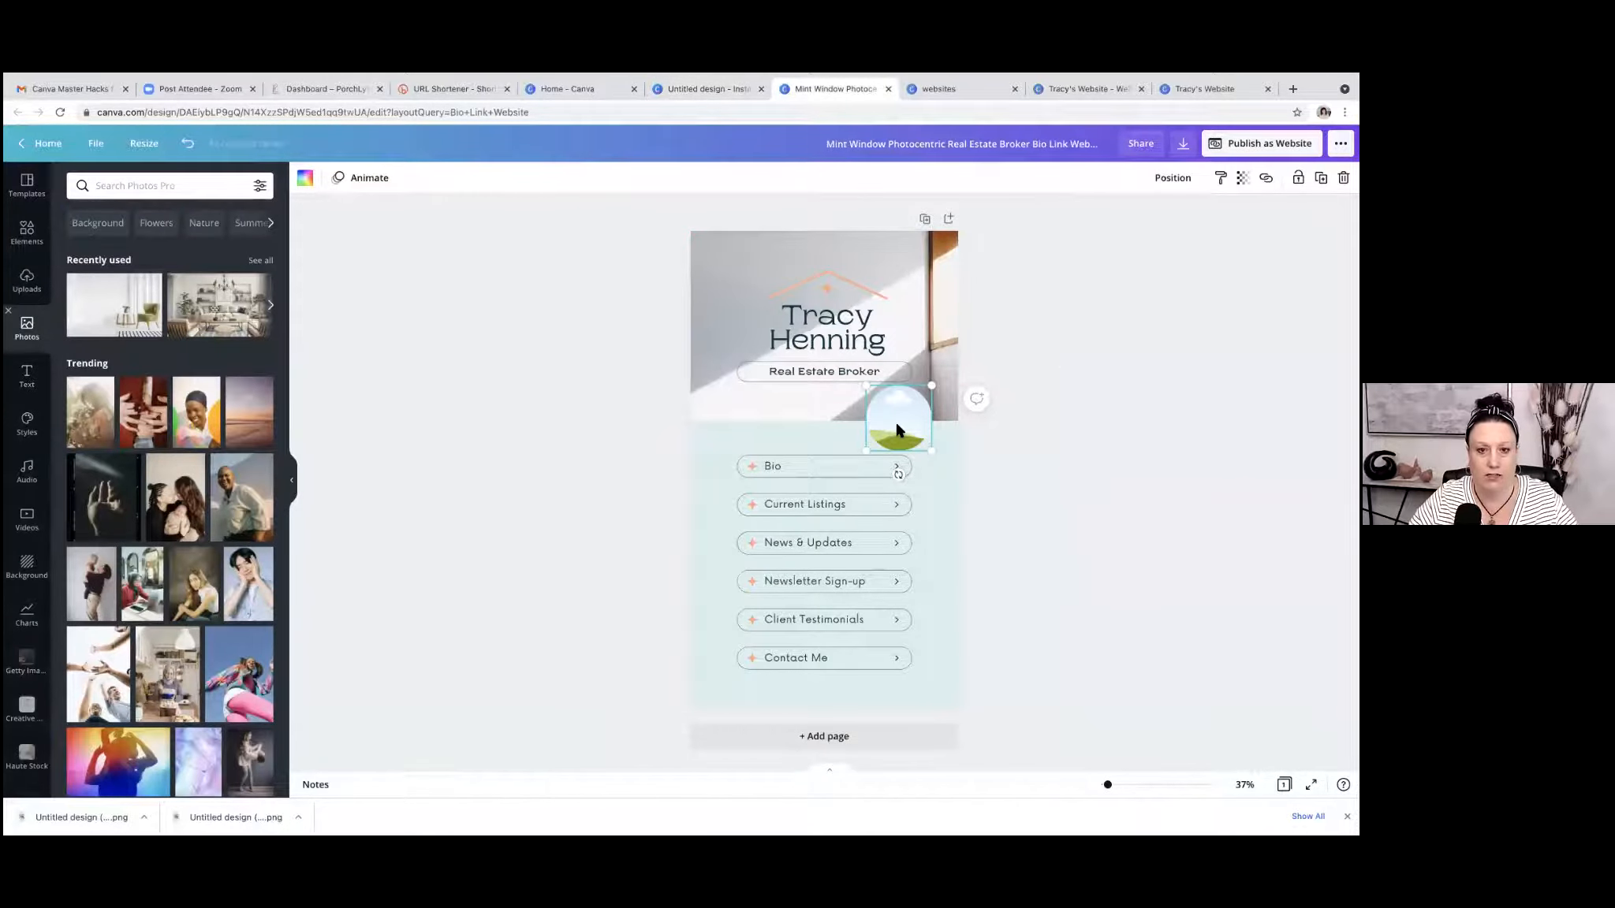
left_click(60, 112)
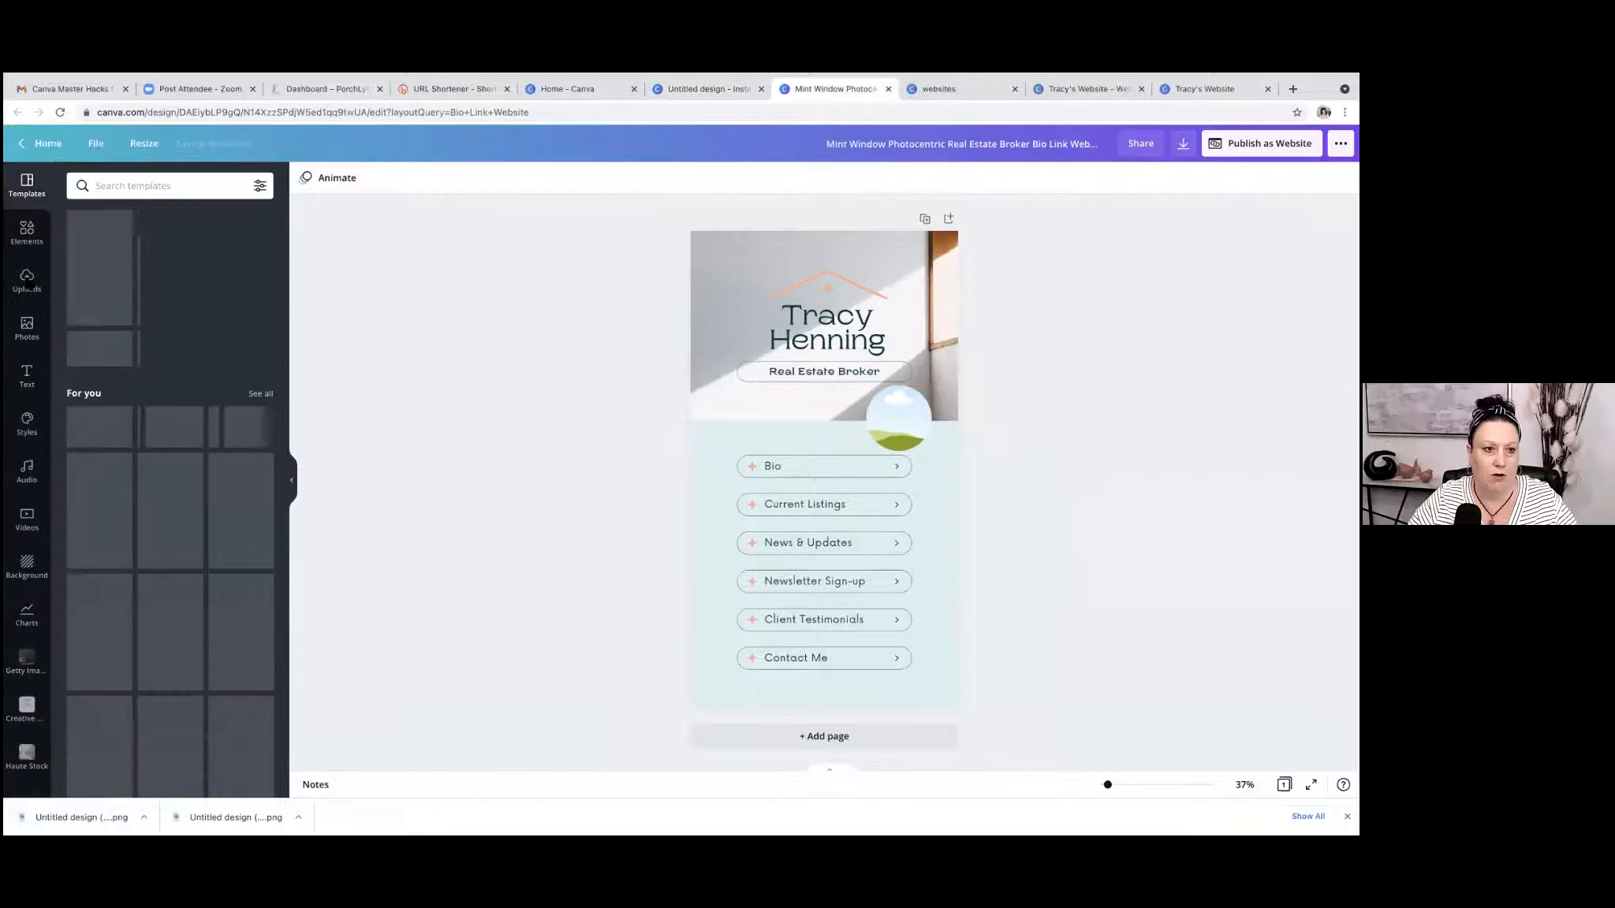
Place the uploaded blue-background portrait in the circular frame on the bio link page.
left_click(27, 283)
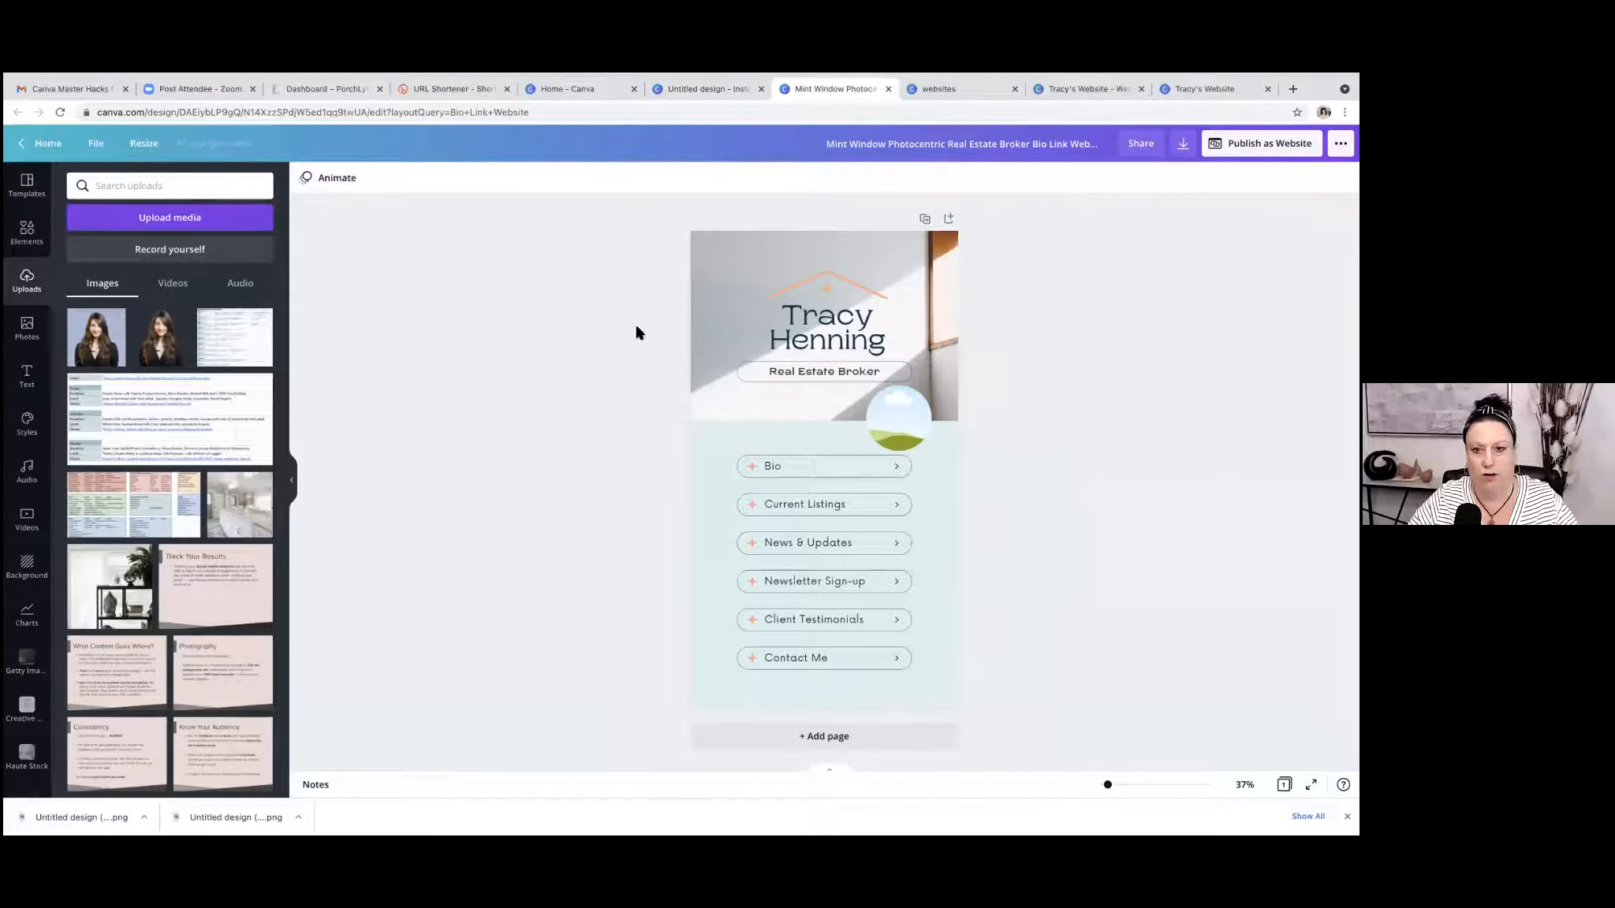
left_click(895, 436)
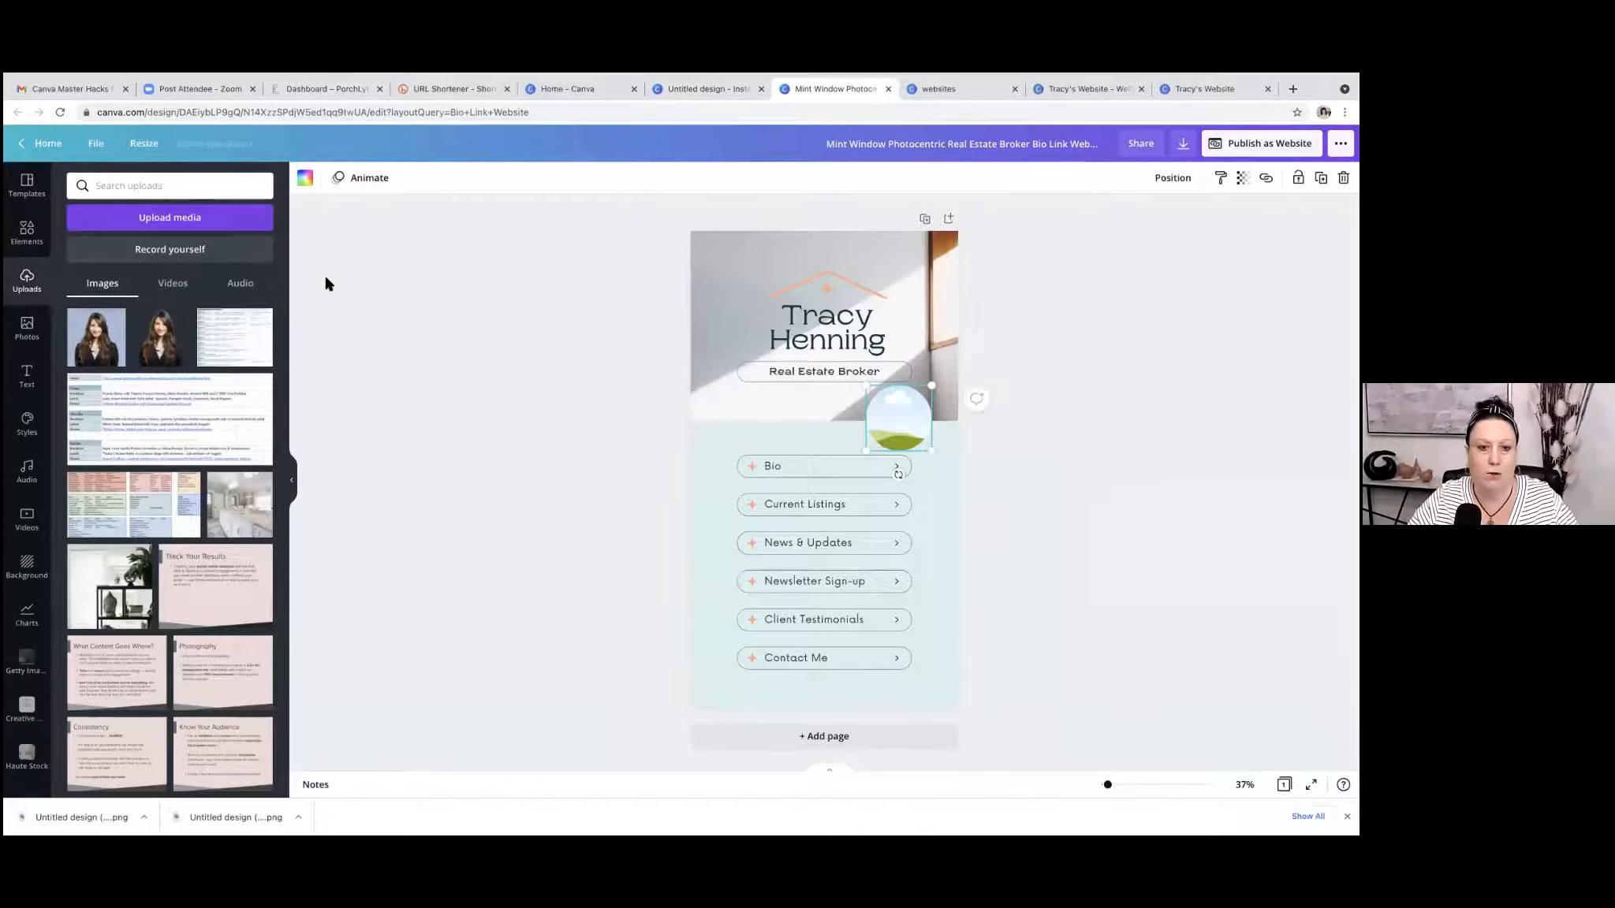
left_click_drag(96, 345, 899, 431)
key("Escape")
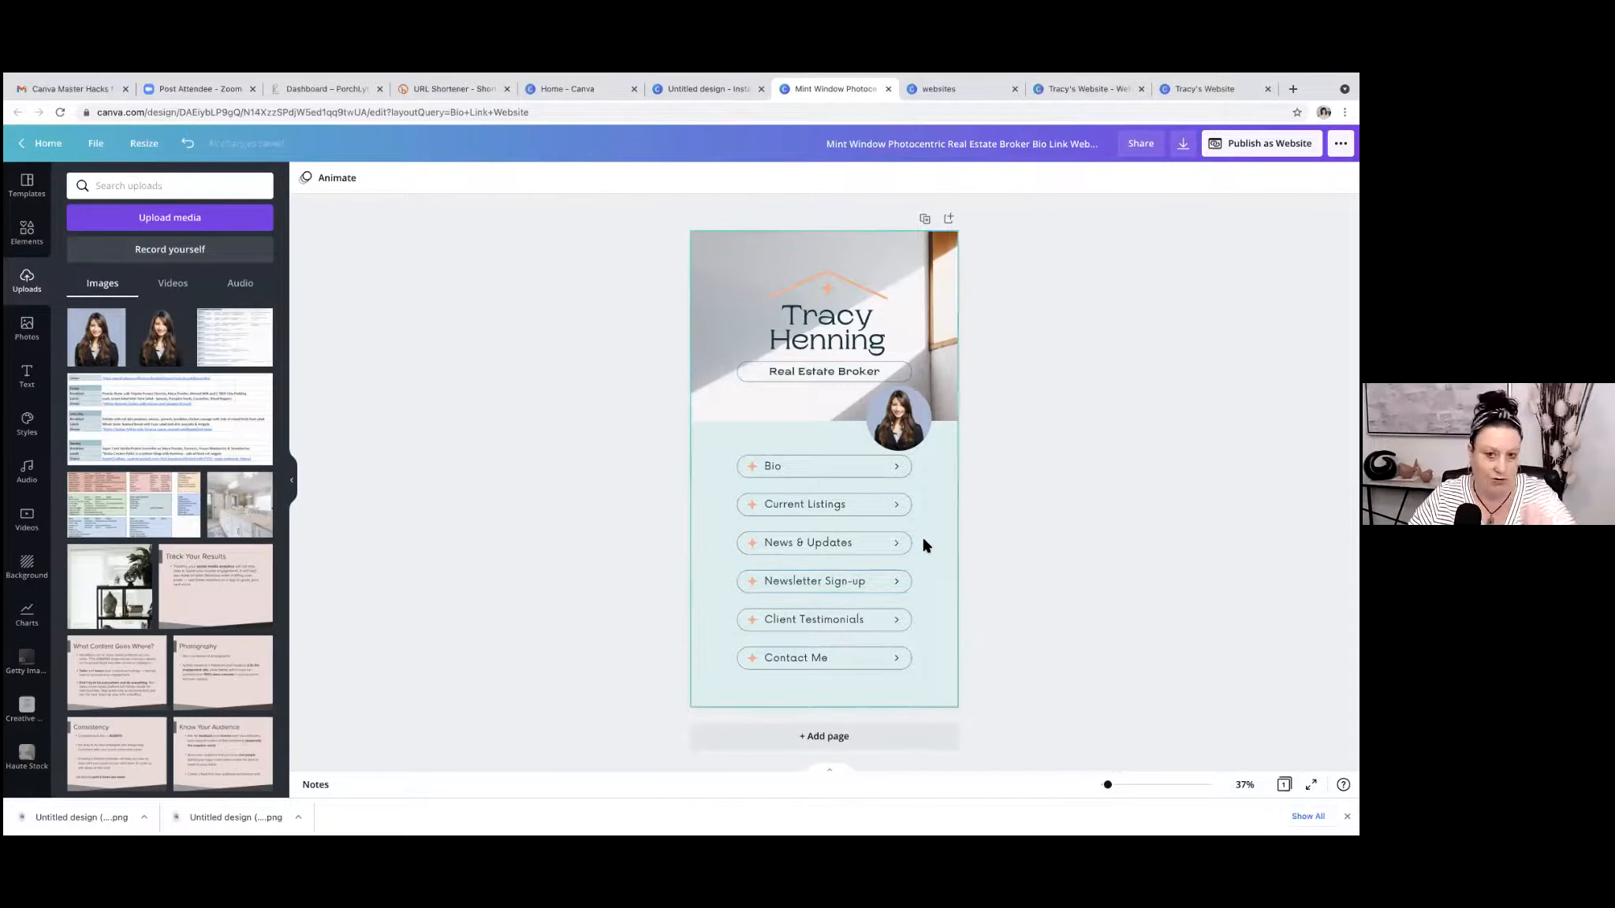
left_click(775, 469)
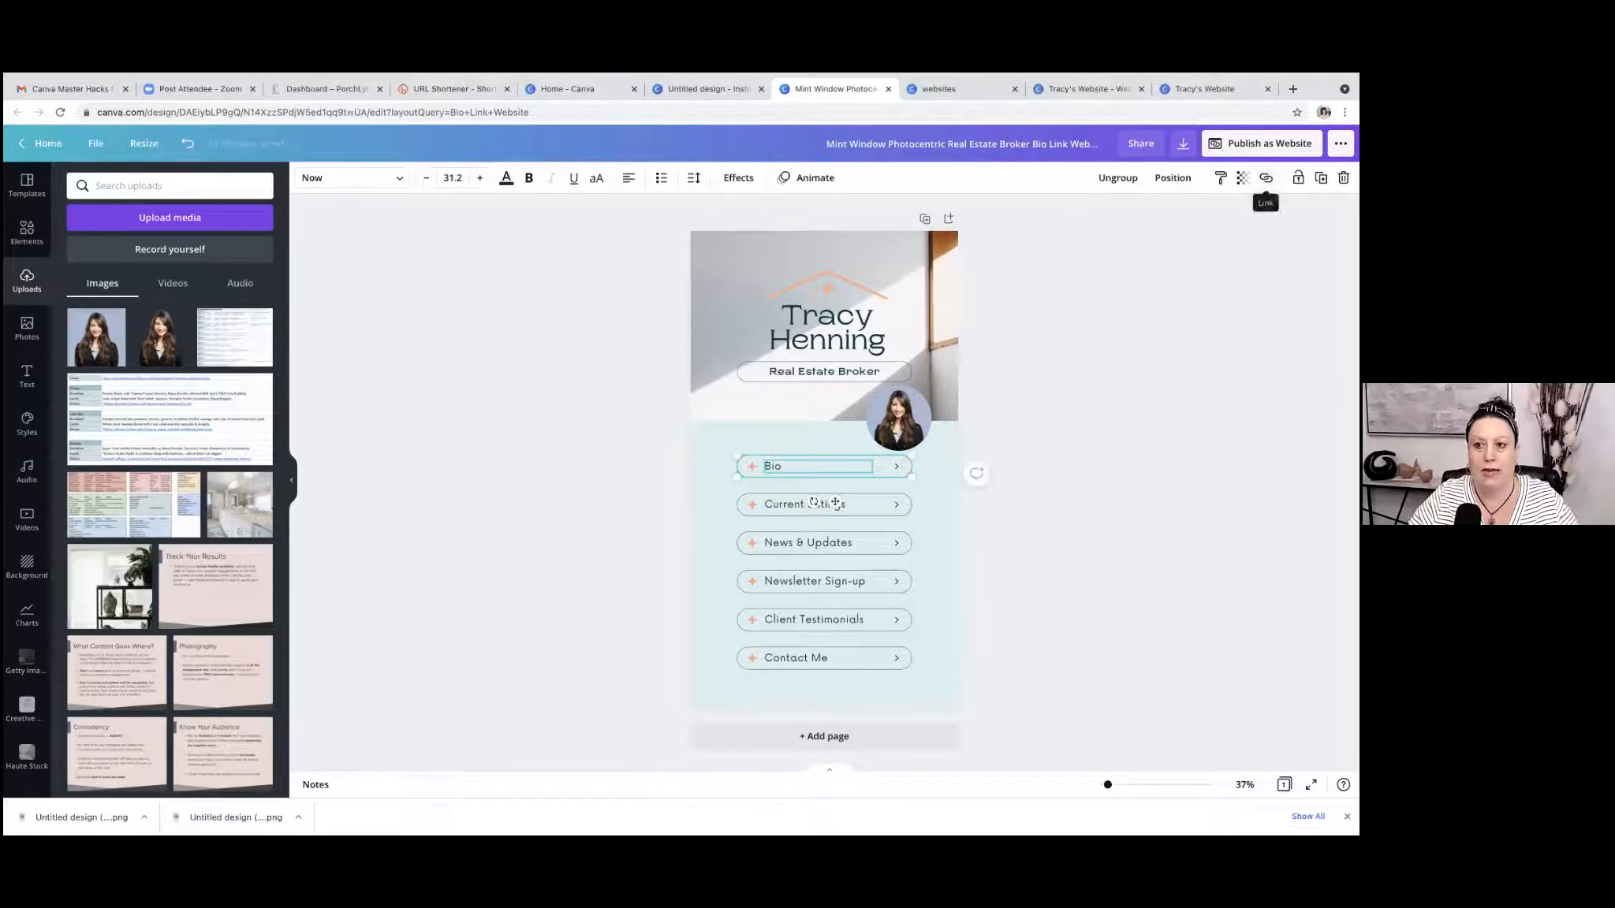
left_click(1266, 178)
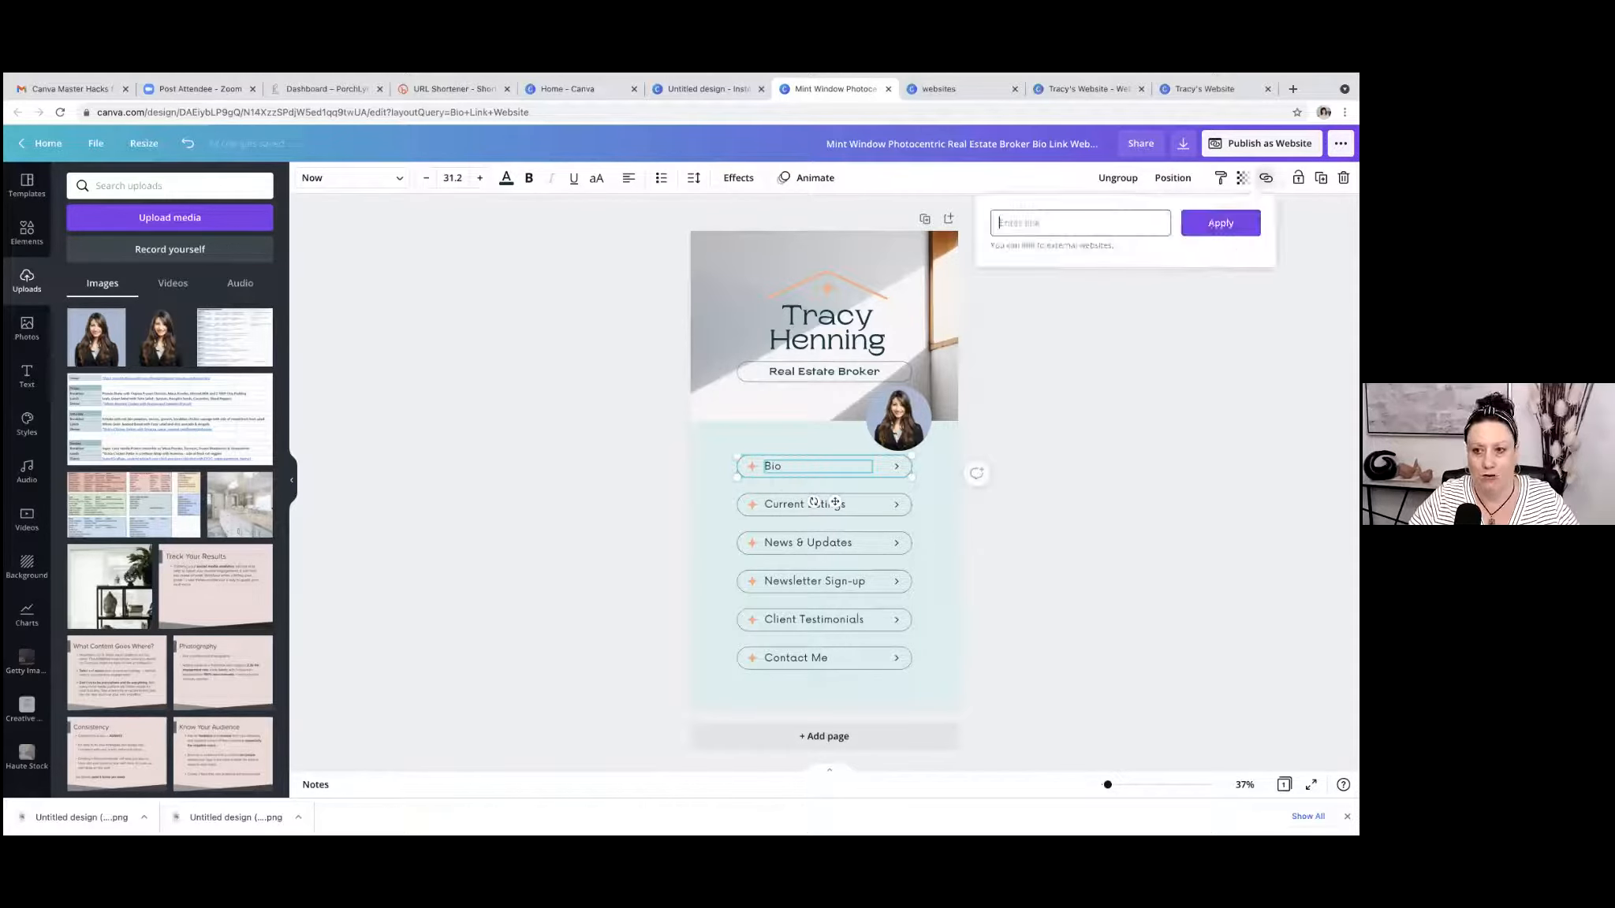
type("www.porchlyte.cm")
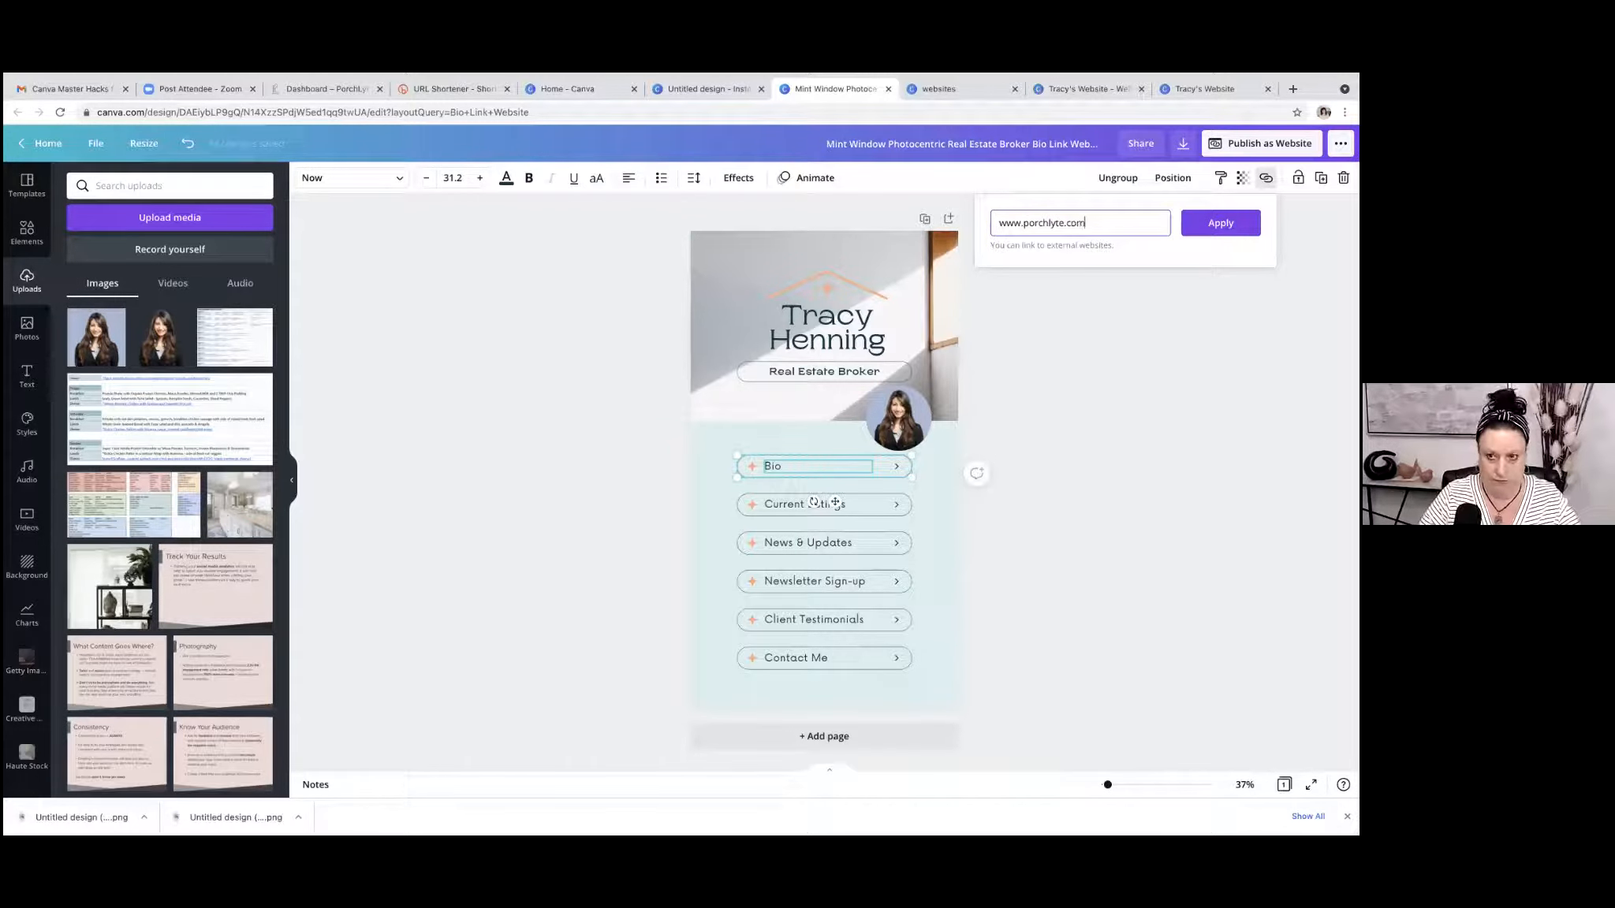
key("Return")
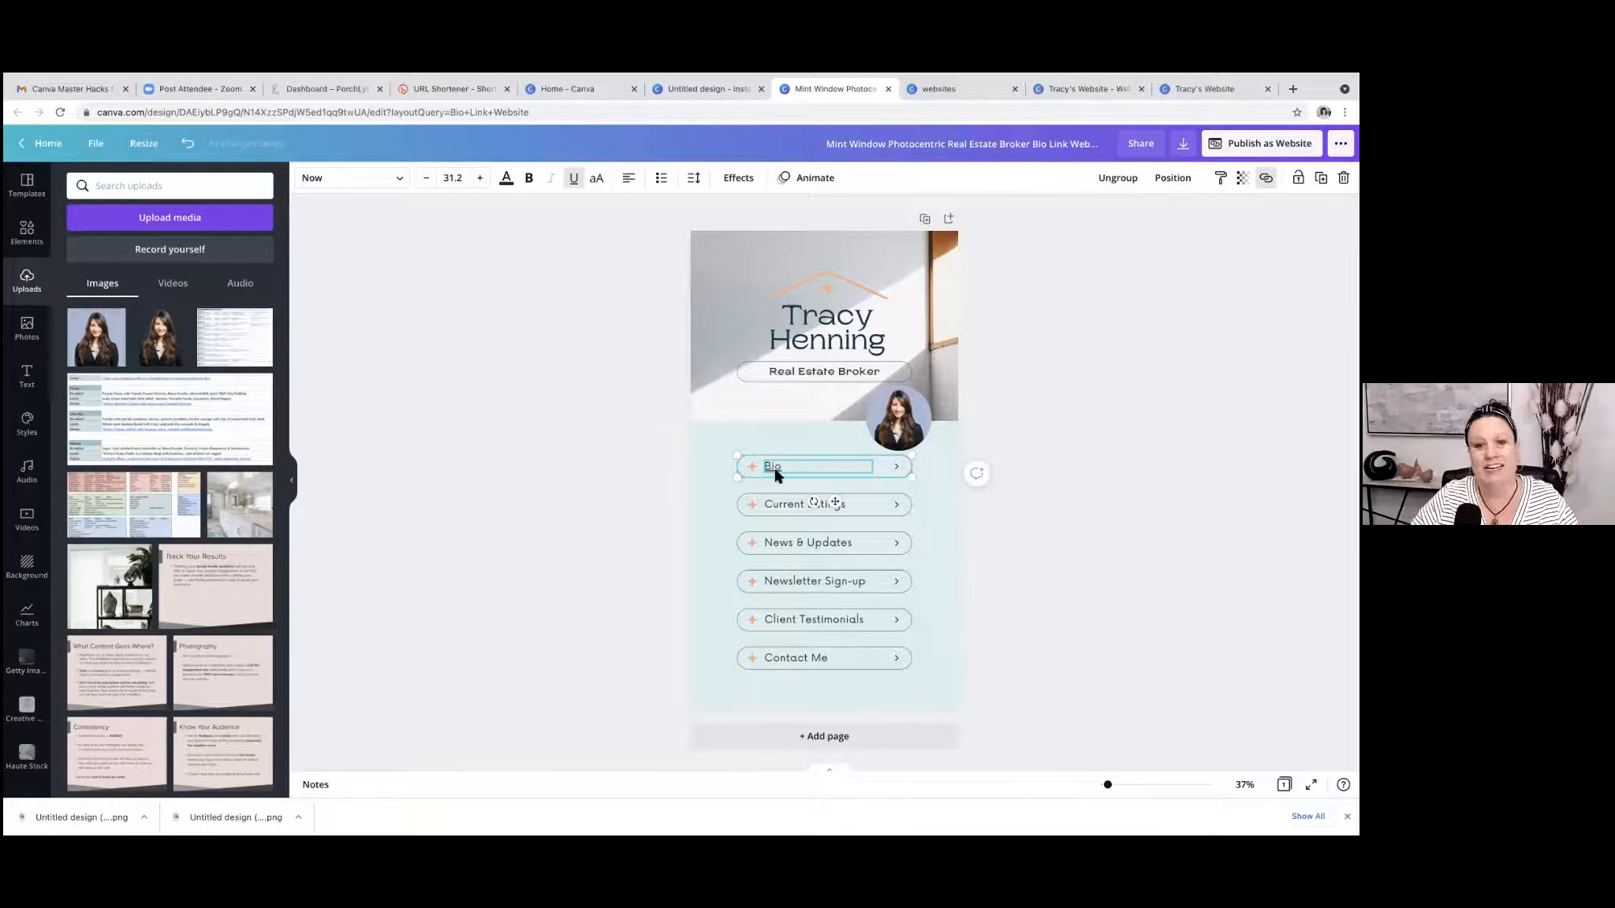
left_click(575, 187)
left_click(788, 509)
key("ctrl+k")
type("www.porchlytec")
key("BackSpace")
type(".")
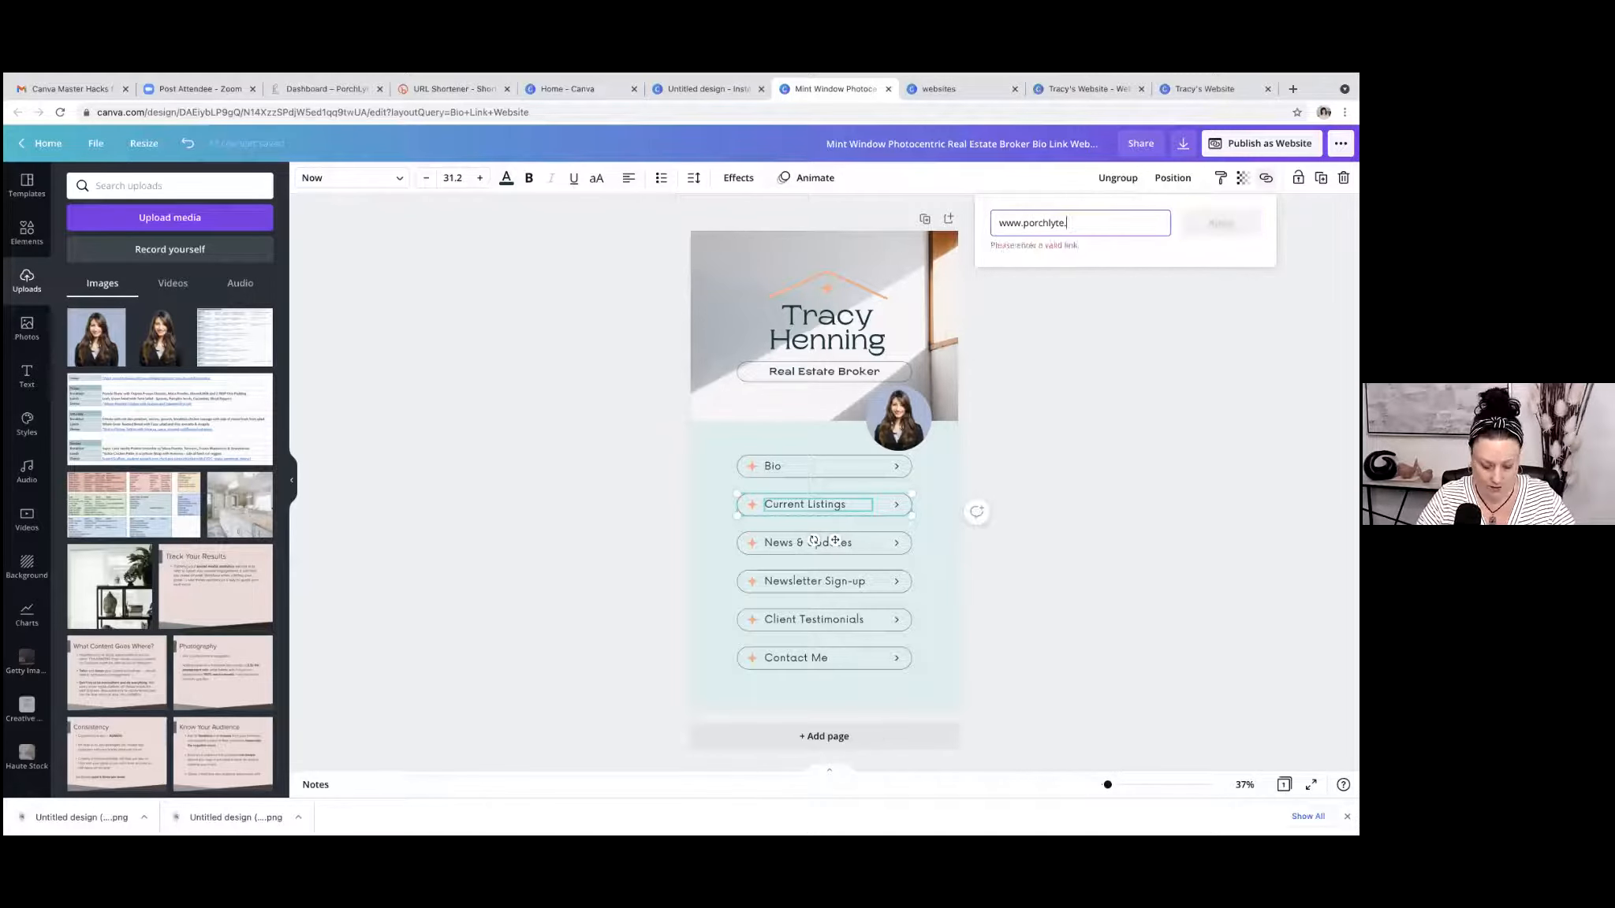
type("com")
key("Return")
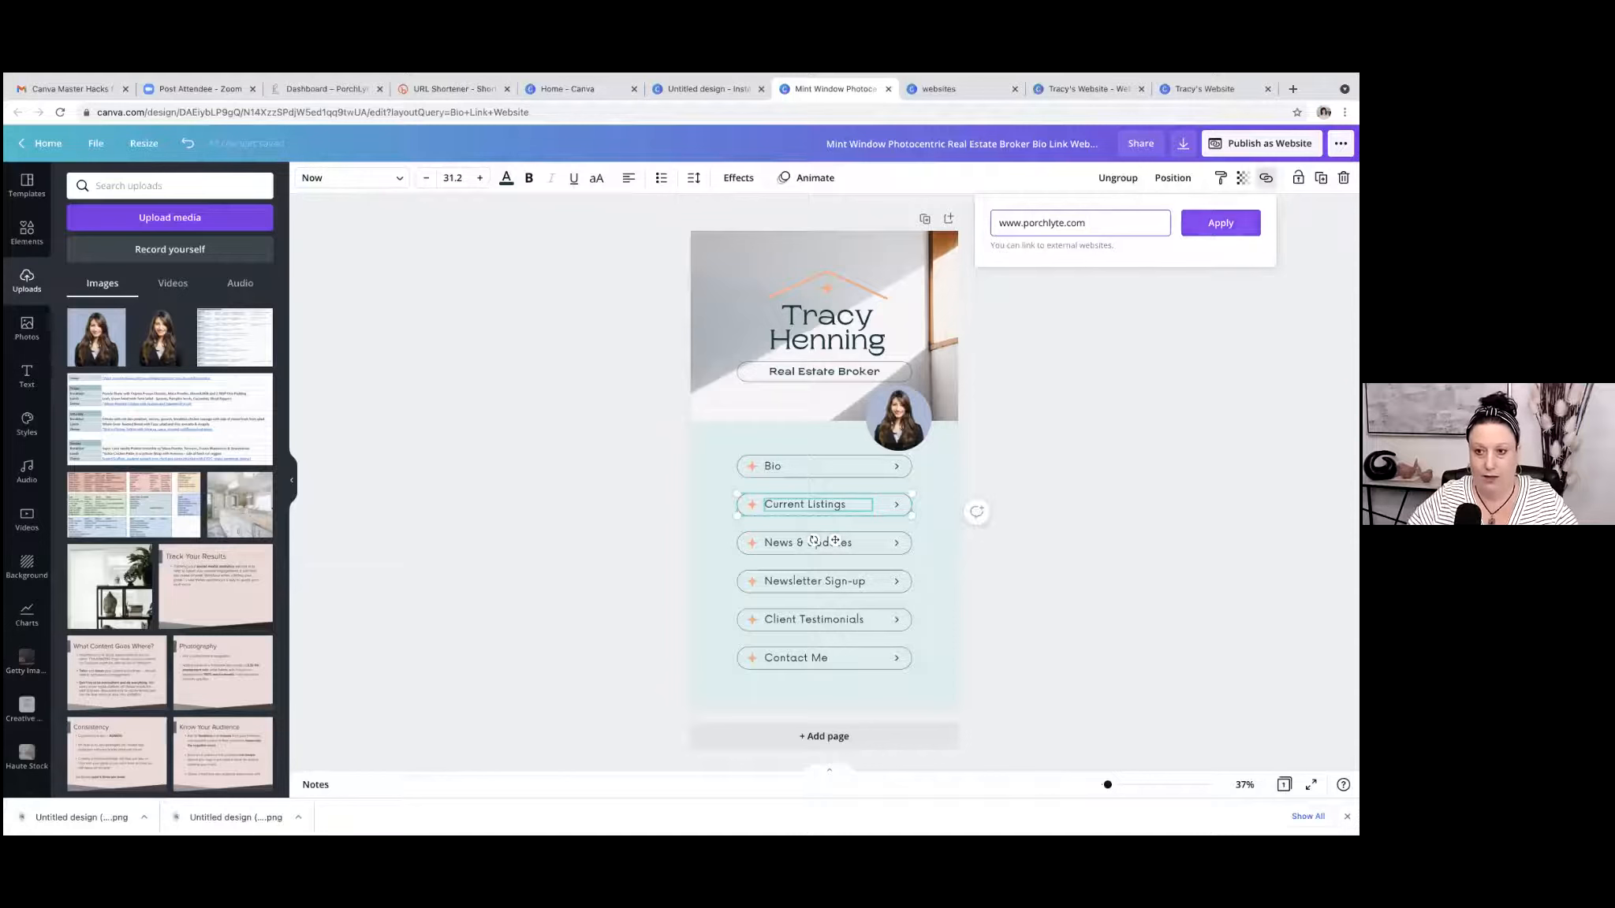
left_click(573, 178)
left_click(1080, 444)
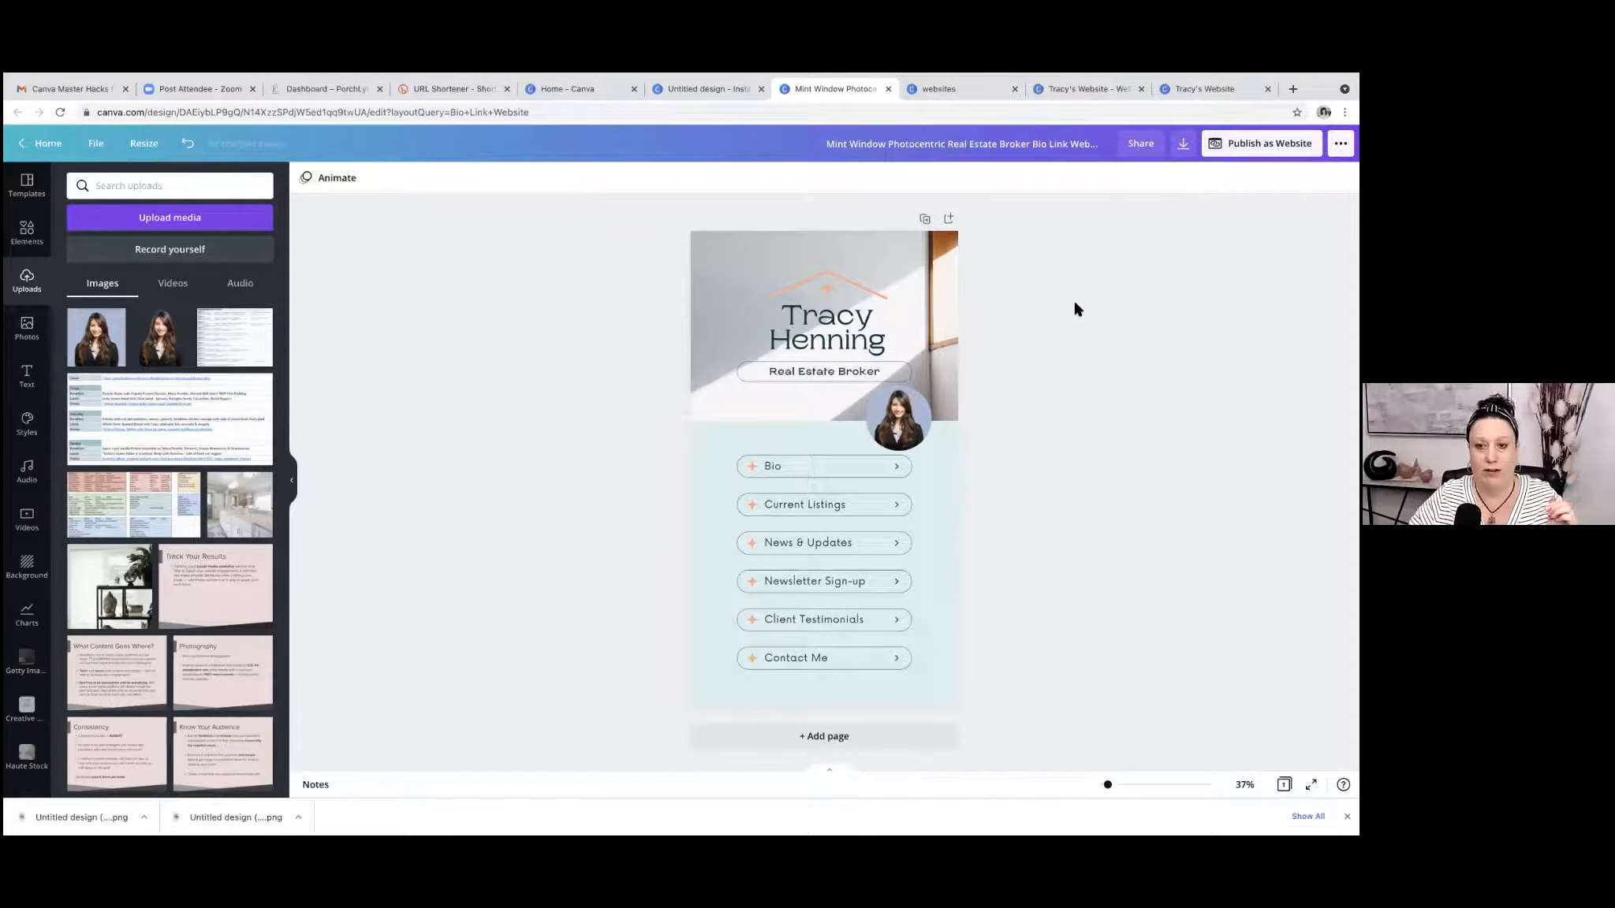
Publish the bio link page as a Presentation-style website and test its Bio and Current Listings links.
left_click(1262, 144)
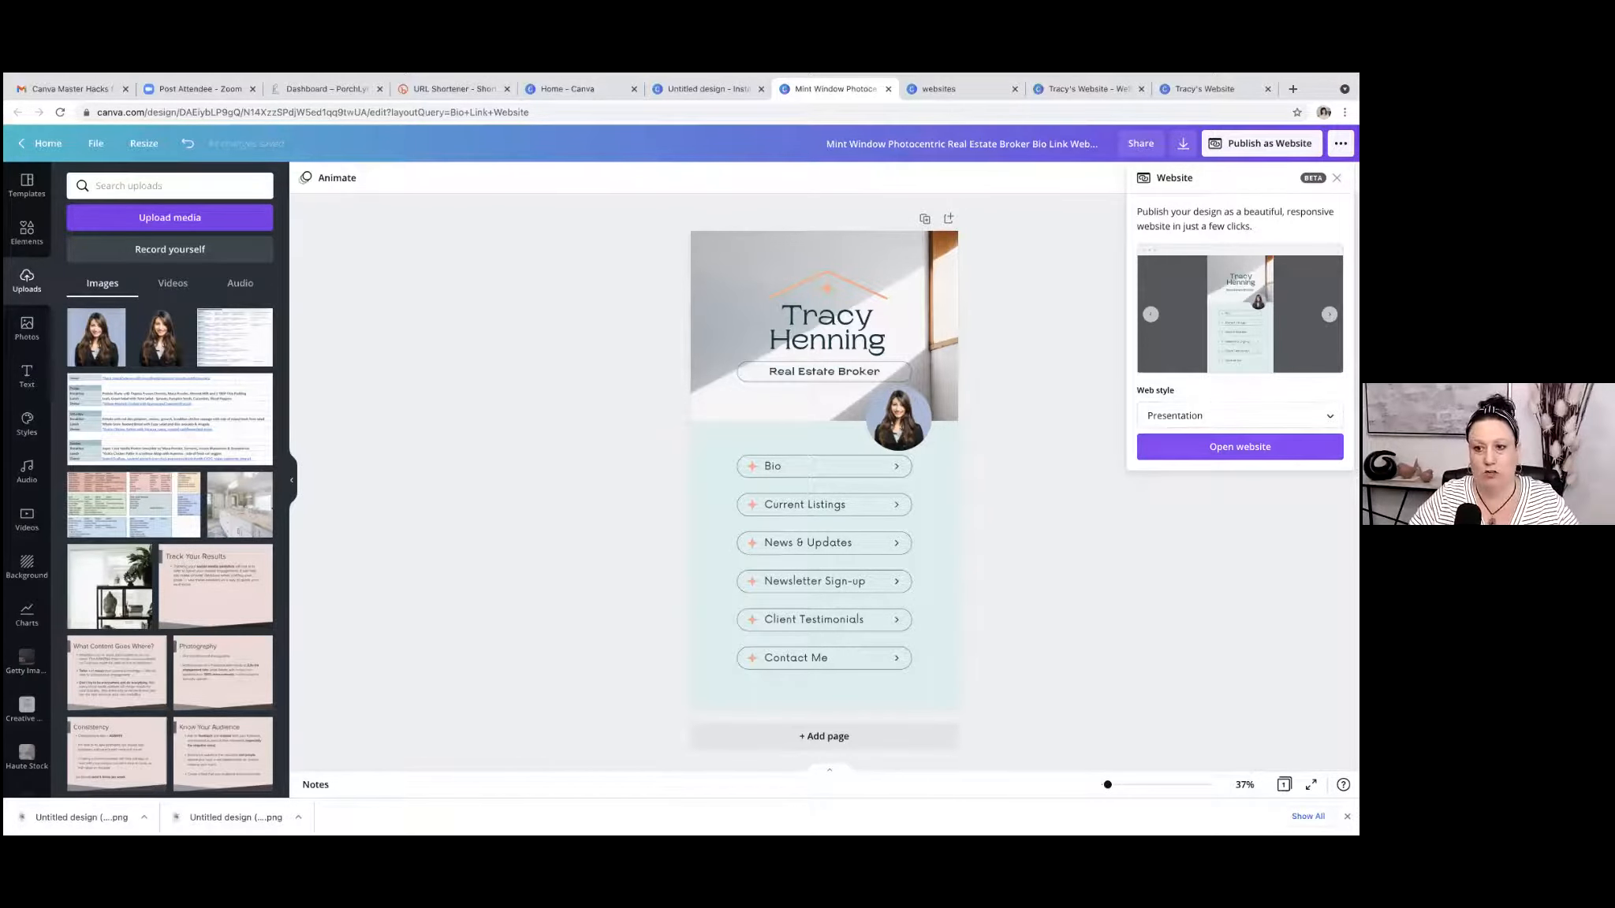
left_click(1240, 447)
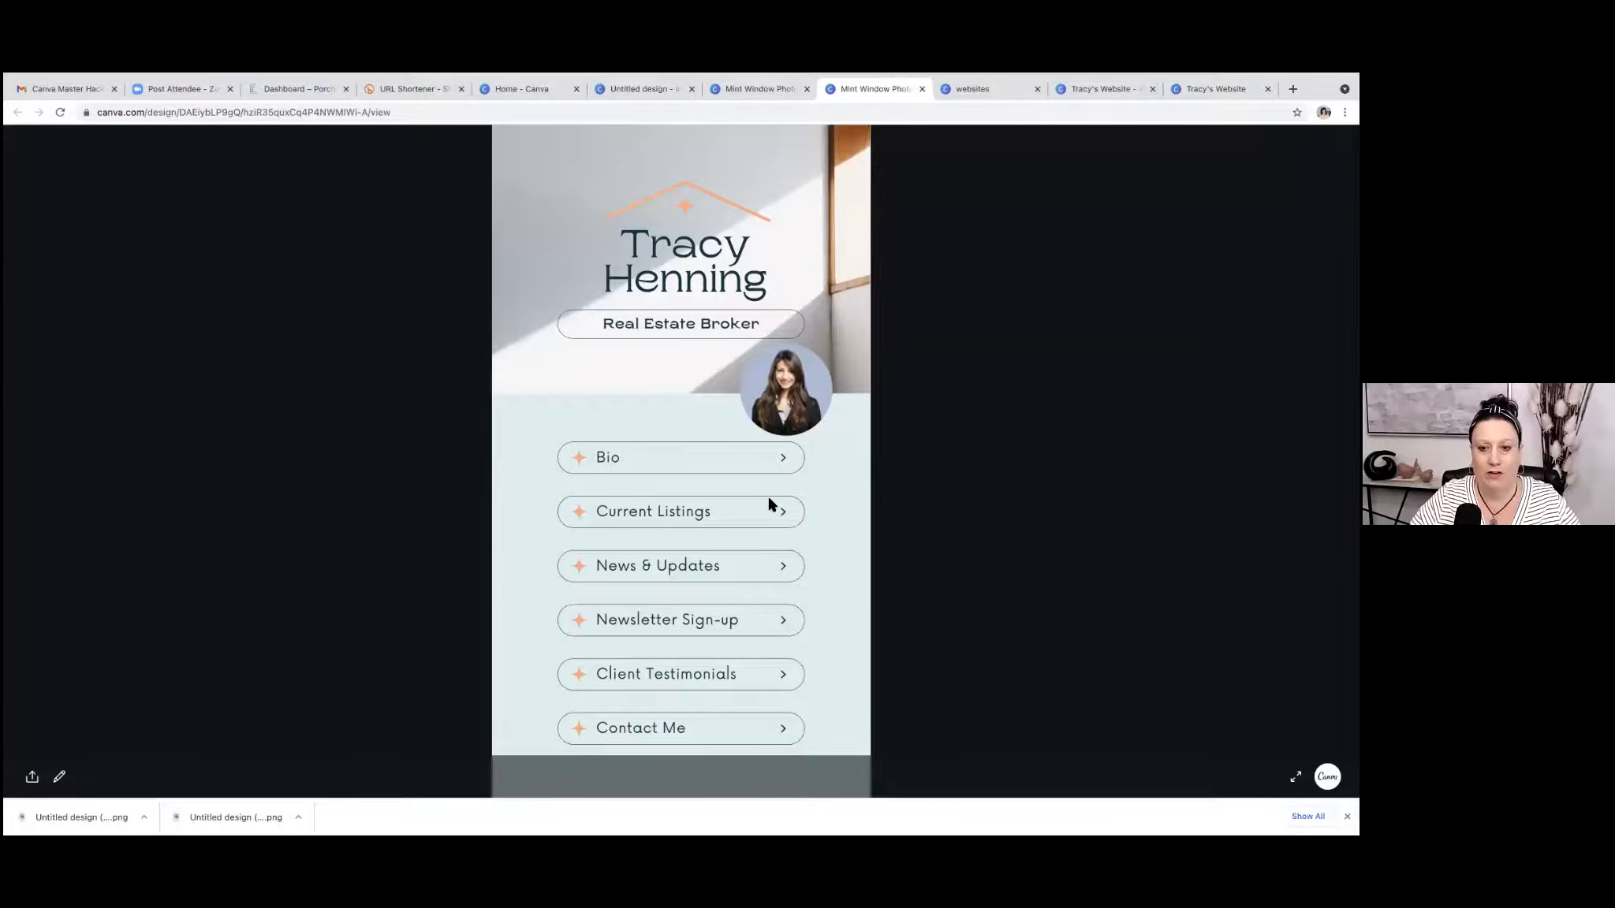
left_click(605, 461)
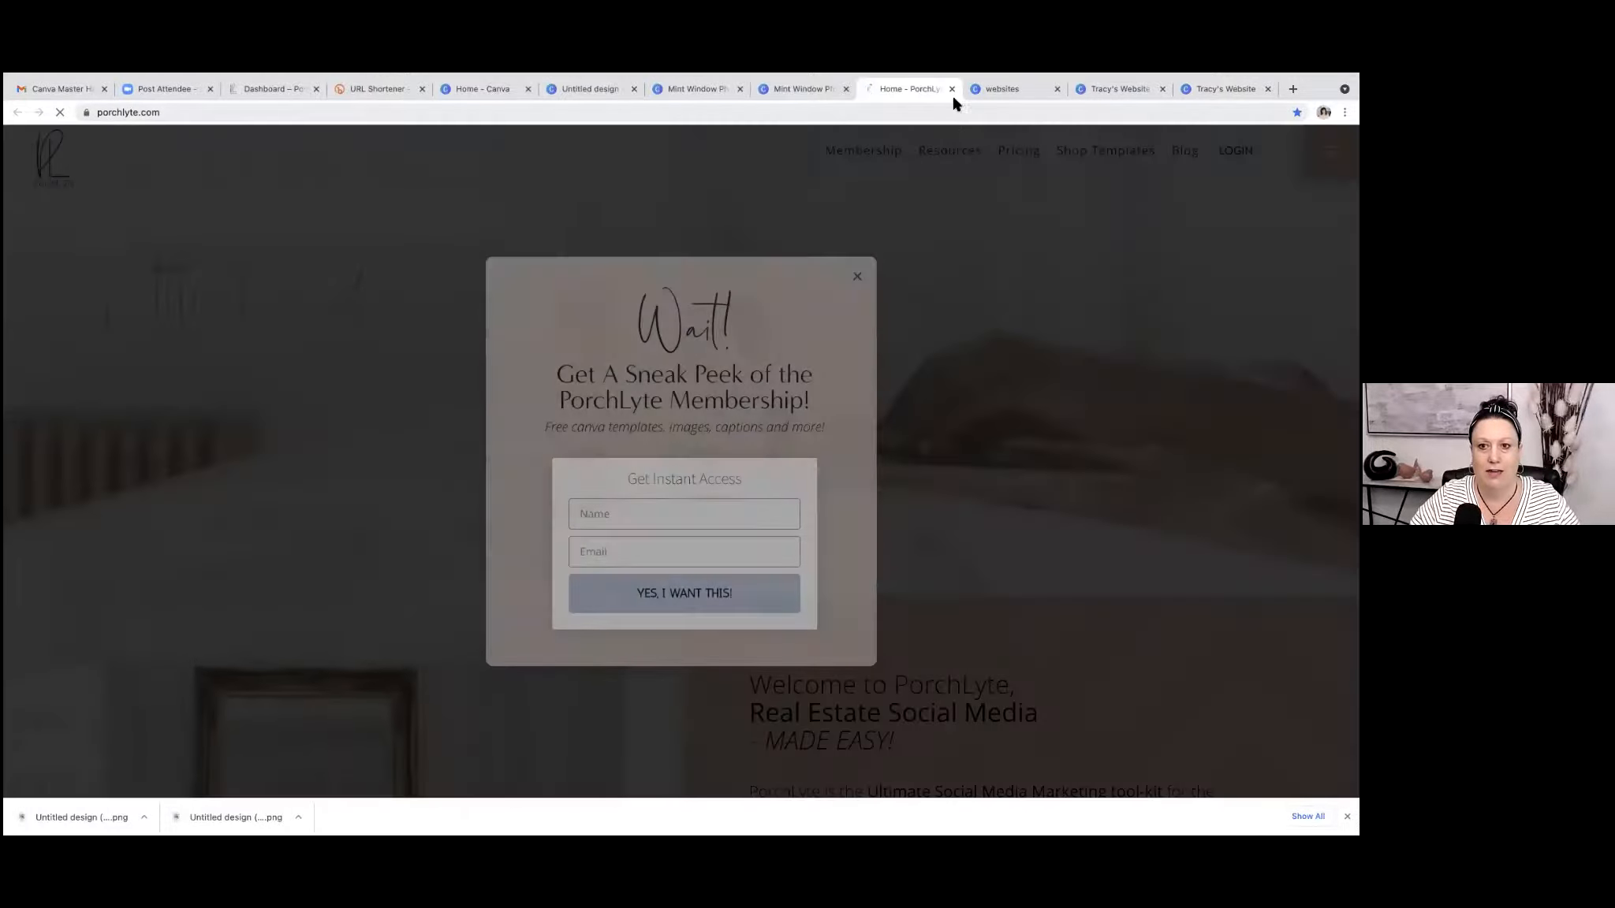
left_click(952, 90)
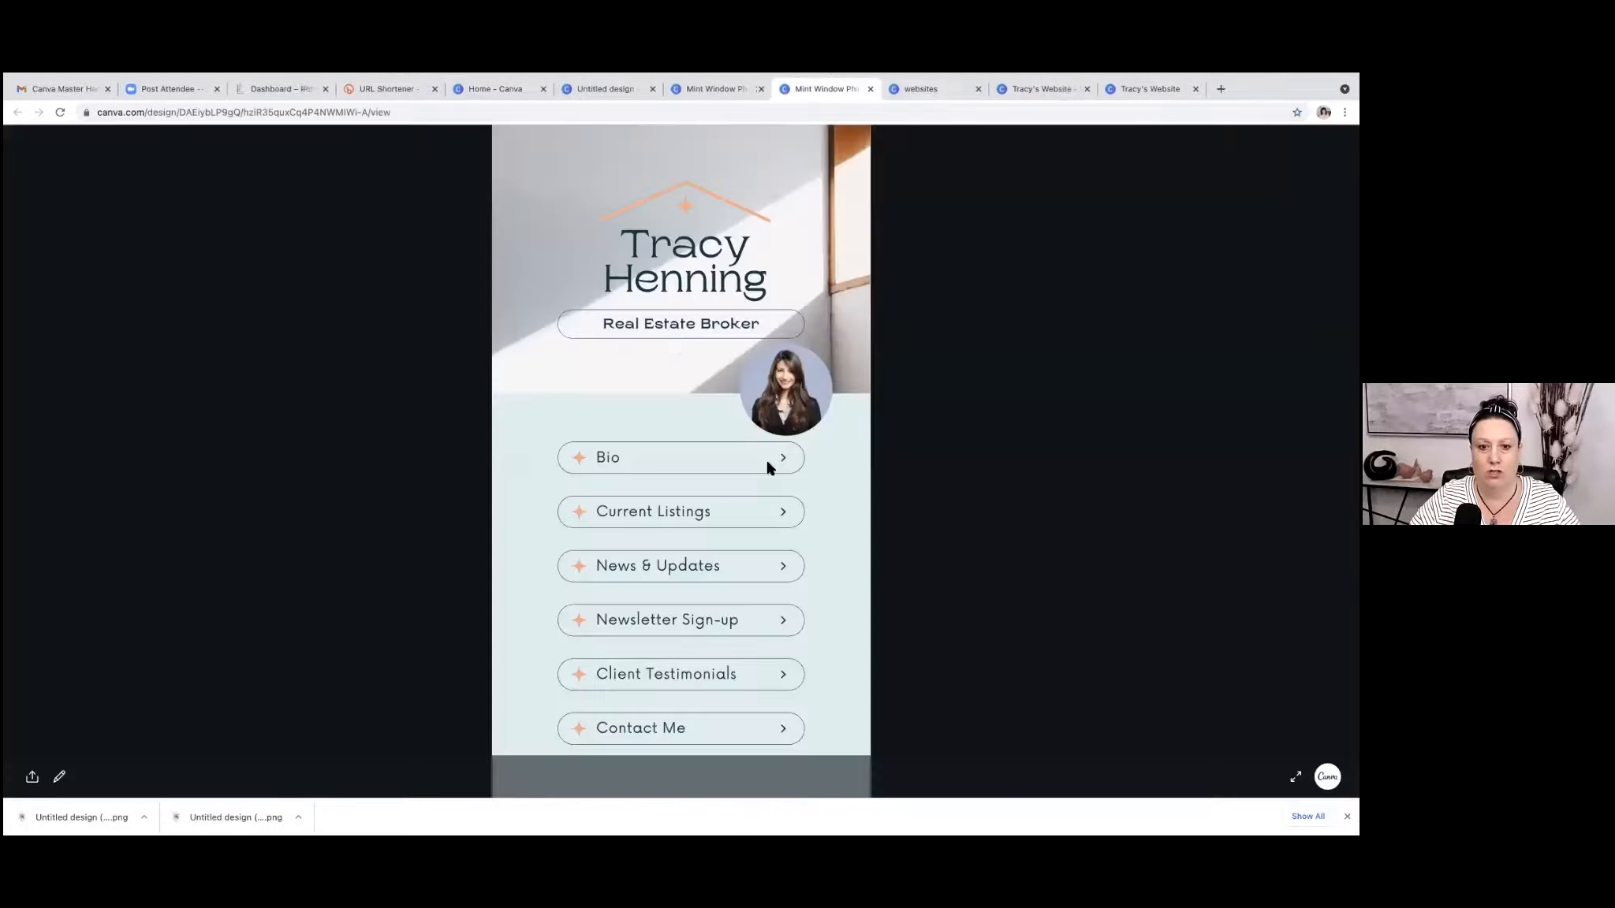
left_click(616, 518)
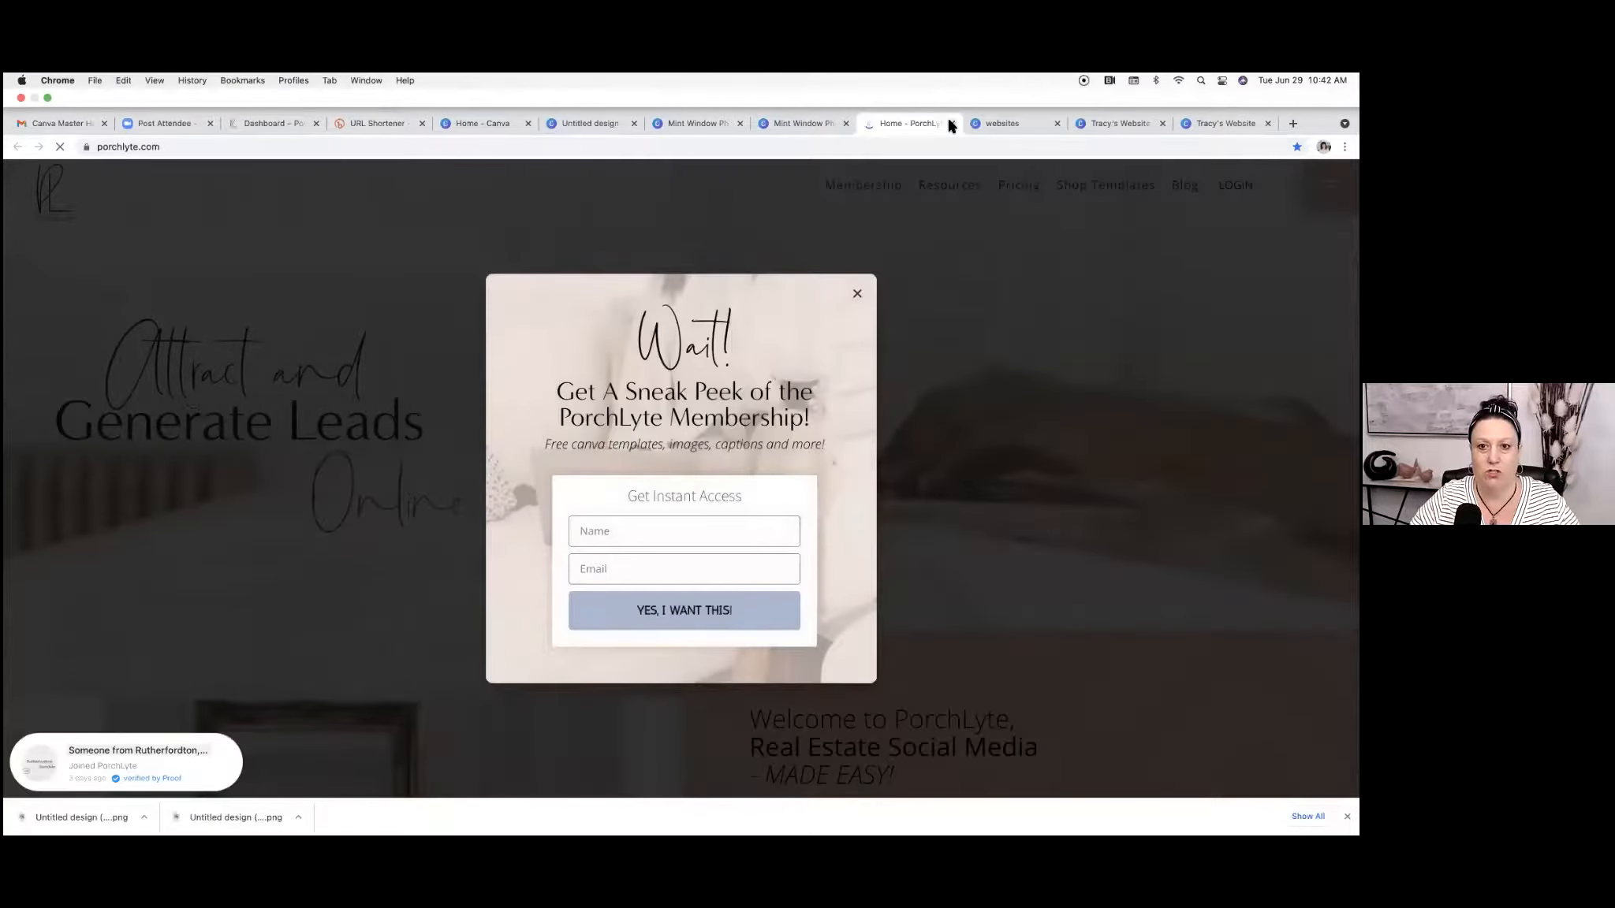
left_click(952, 90)
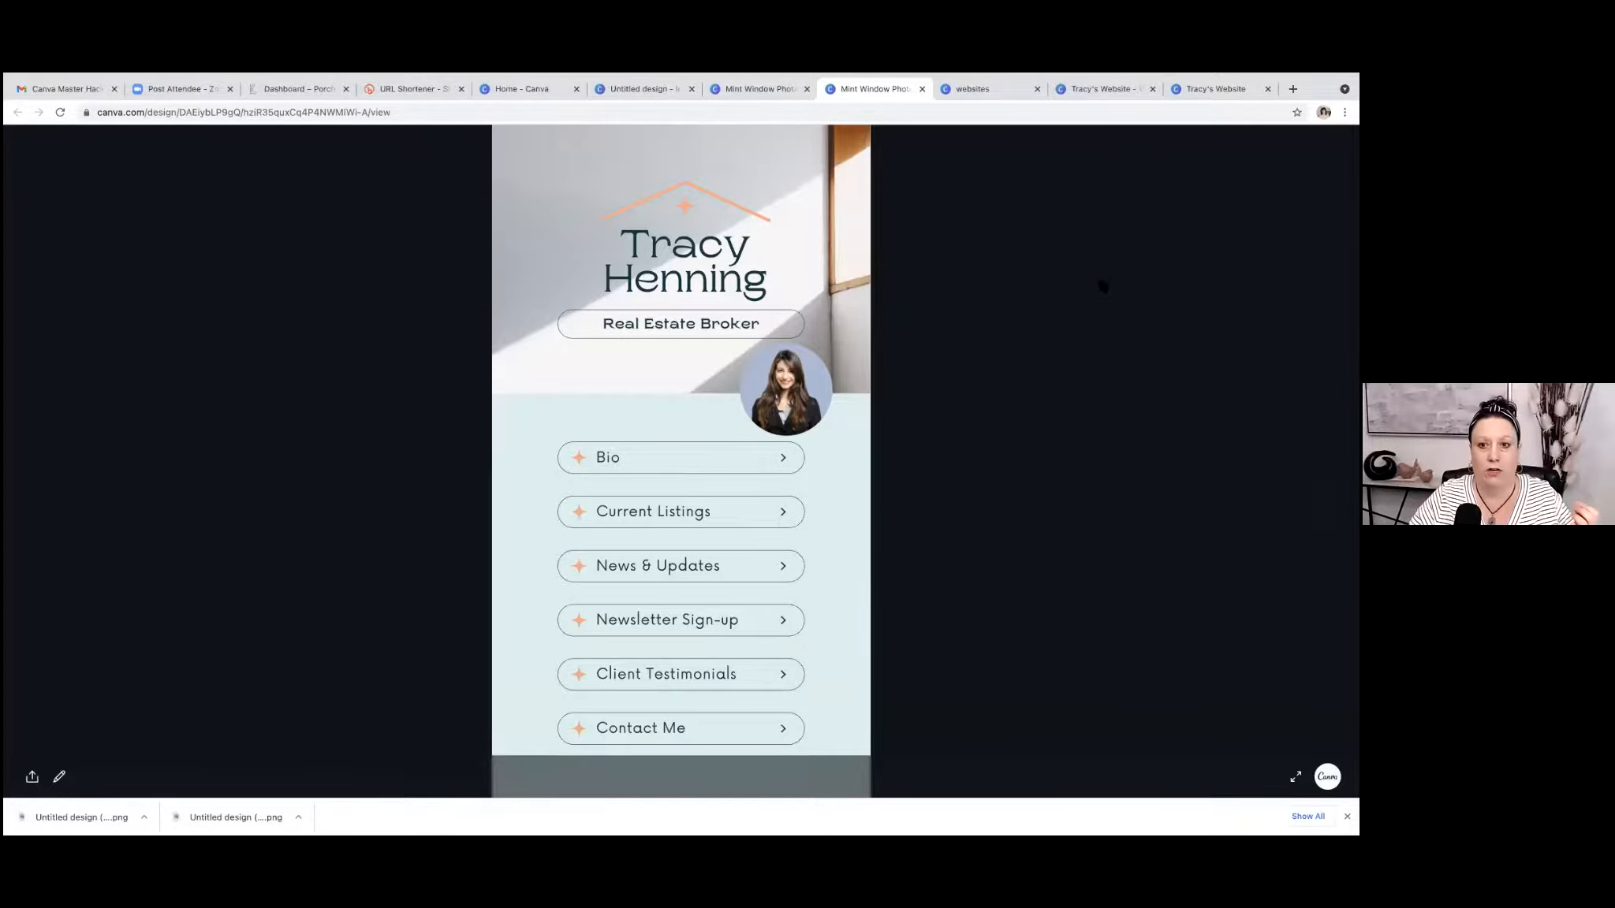
Compare the published bio link page with the agent's multi-page website design.
key("ctrl+Up")
left_click(718, 126)
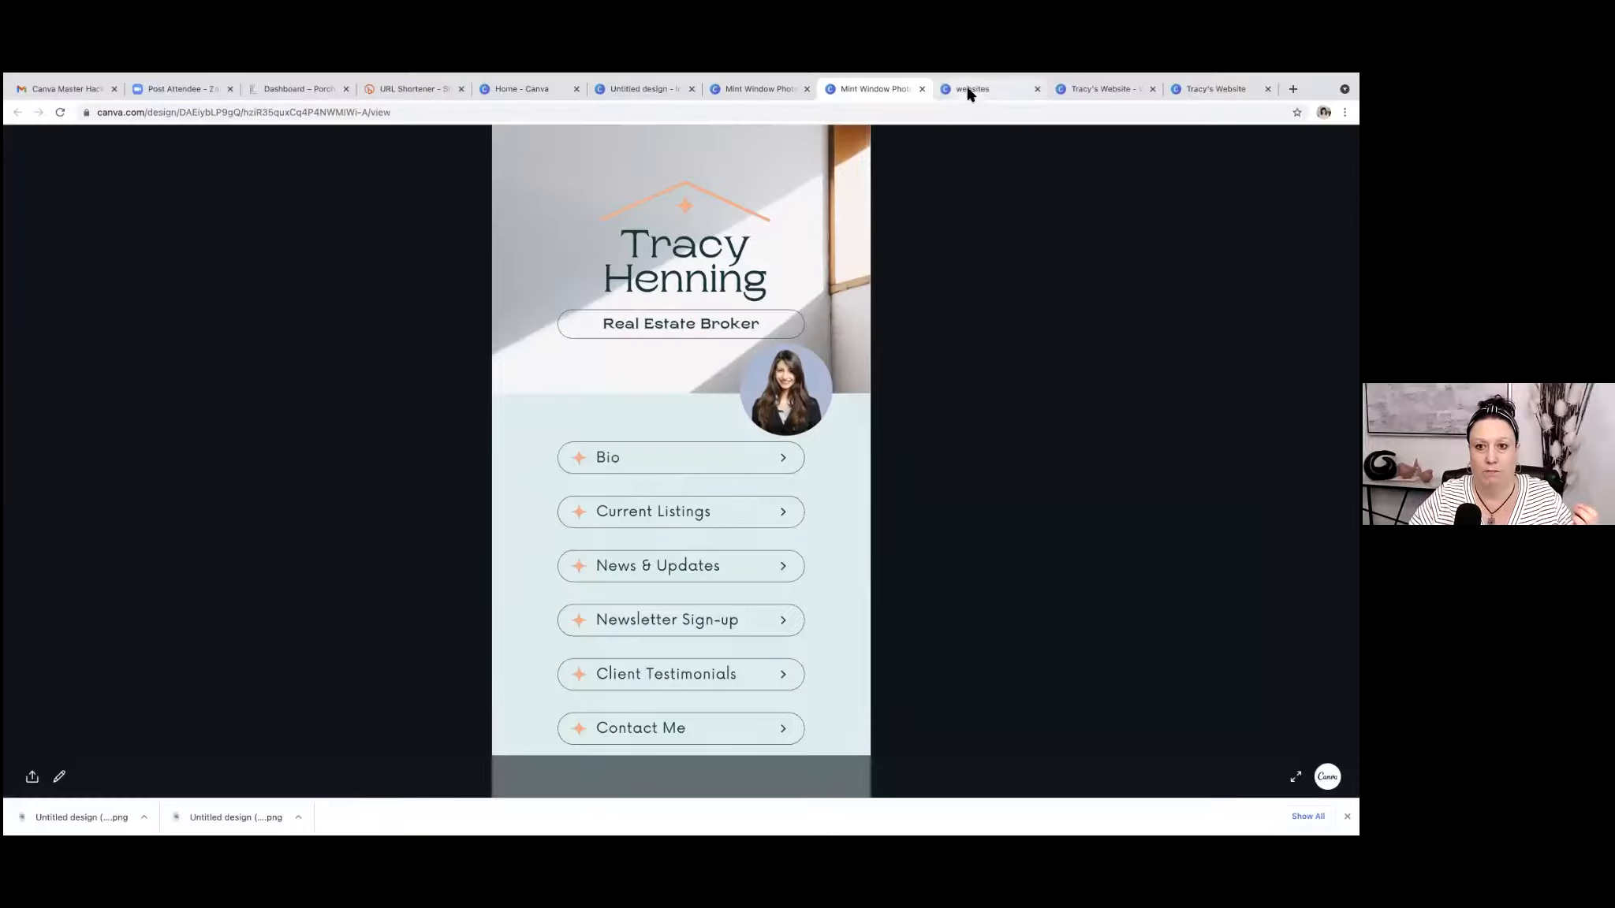
left_click(969, 90)
left_click(1095, 89)
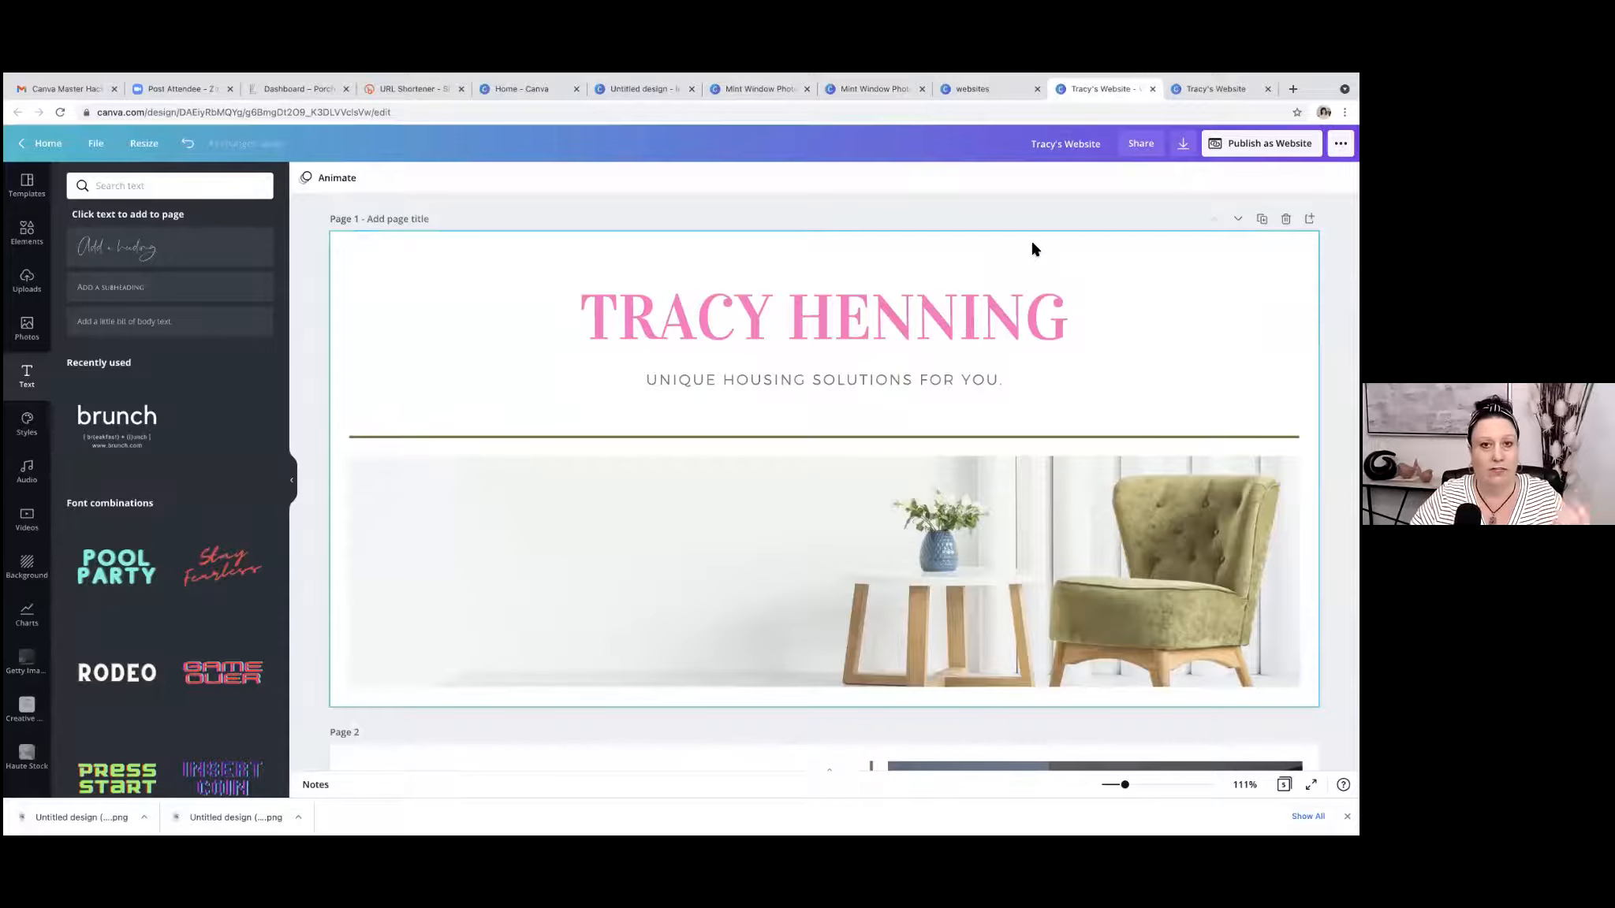
left_click(859, 89)
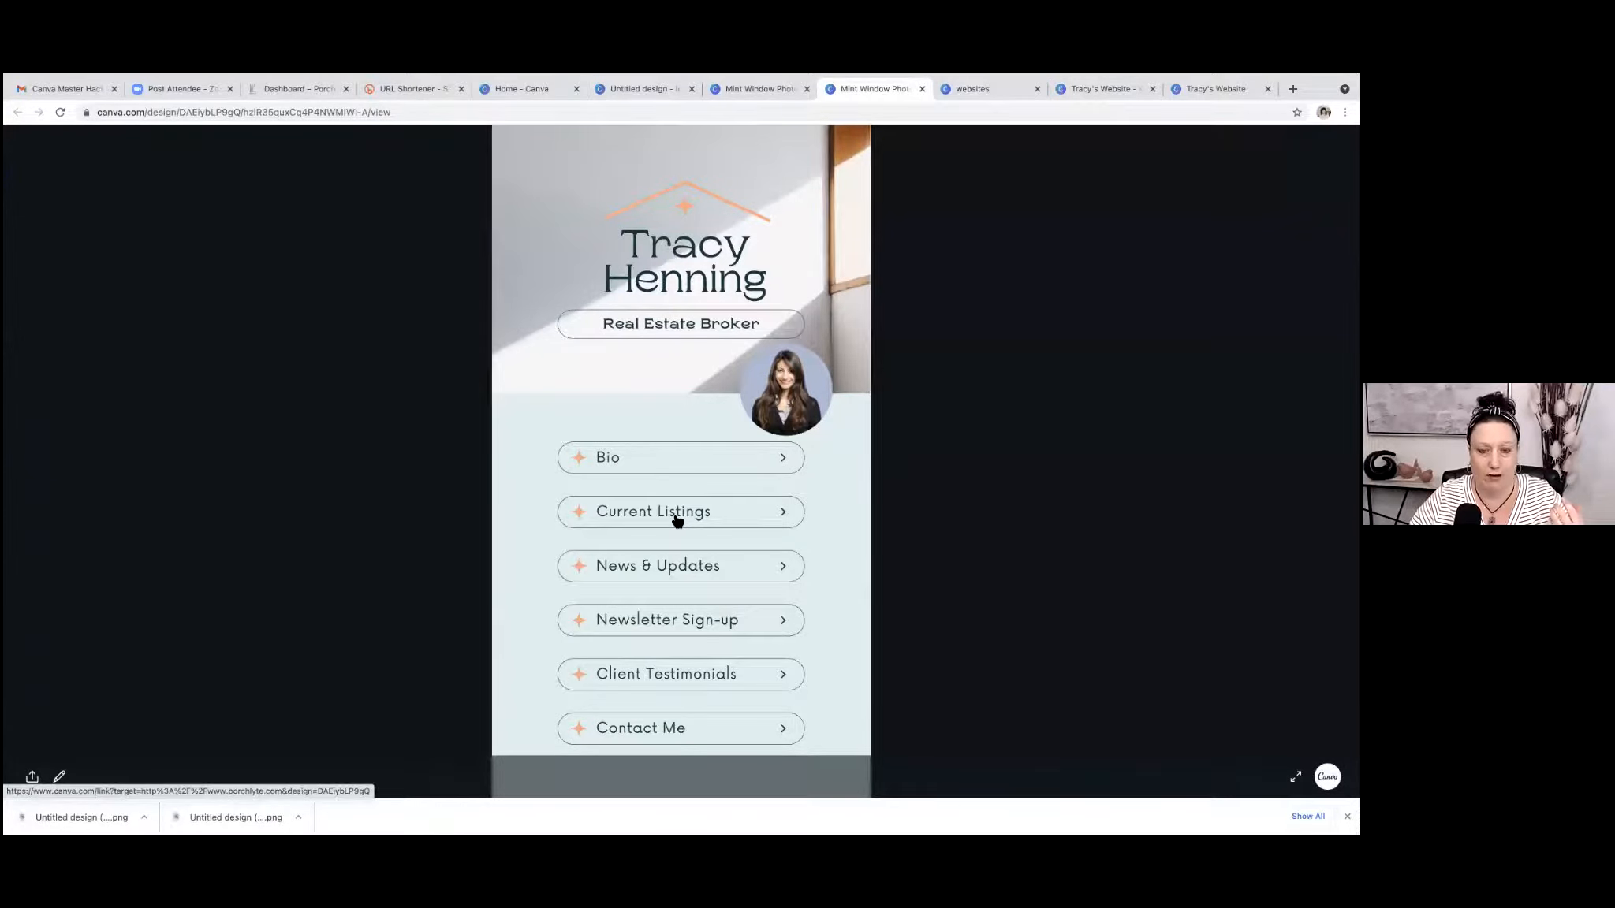
left_click(1107, 91)
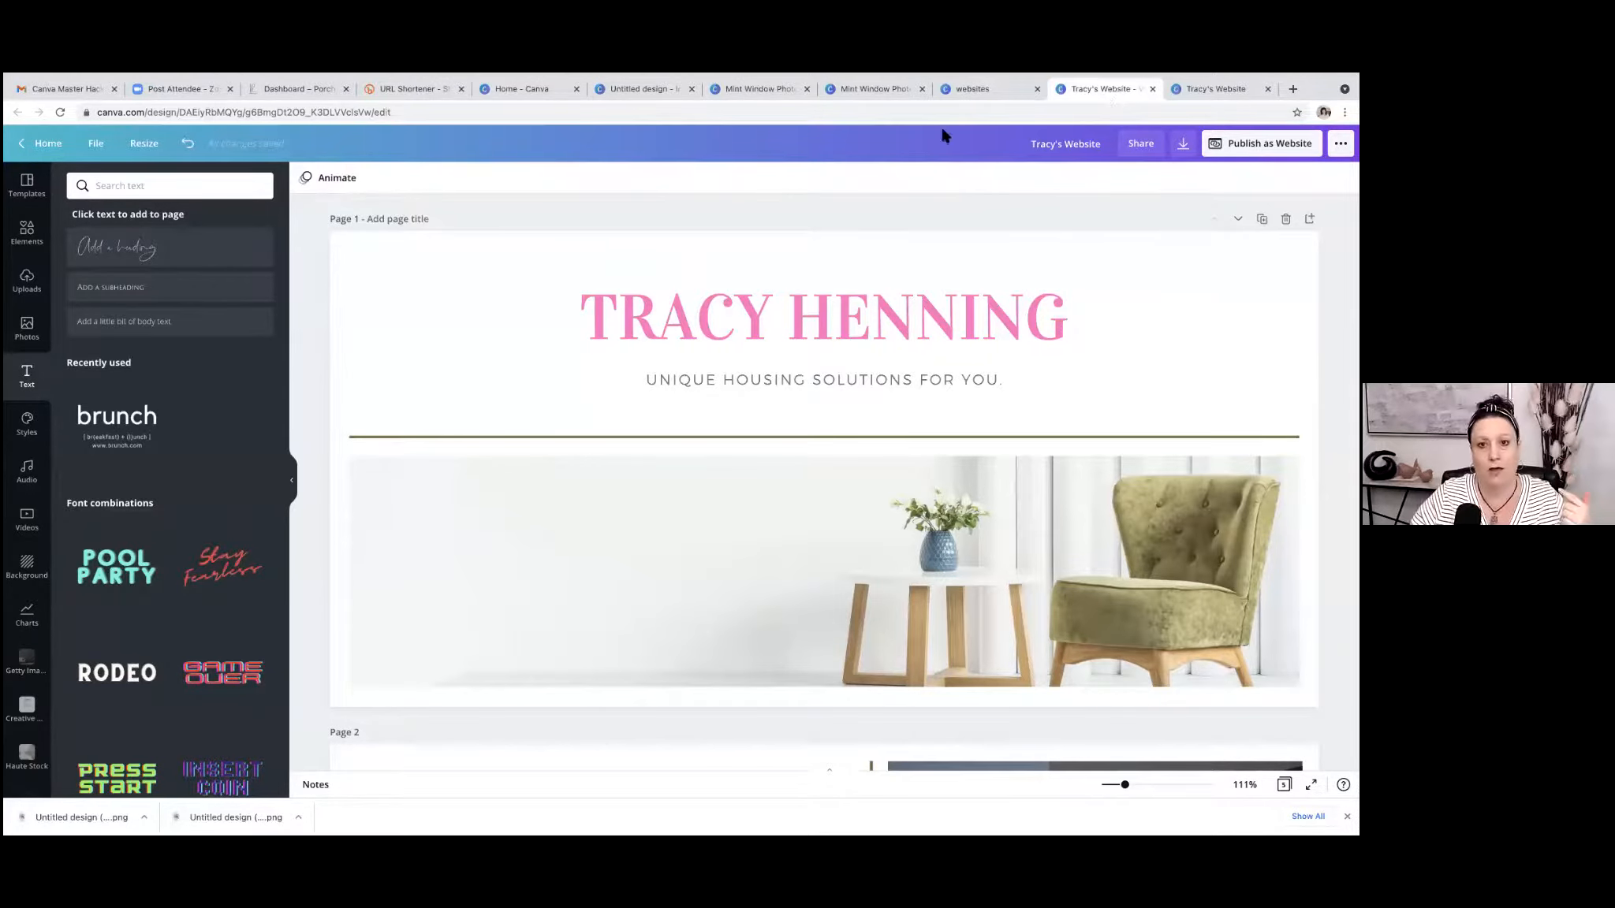
left_click(872, 91)
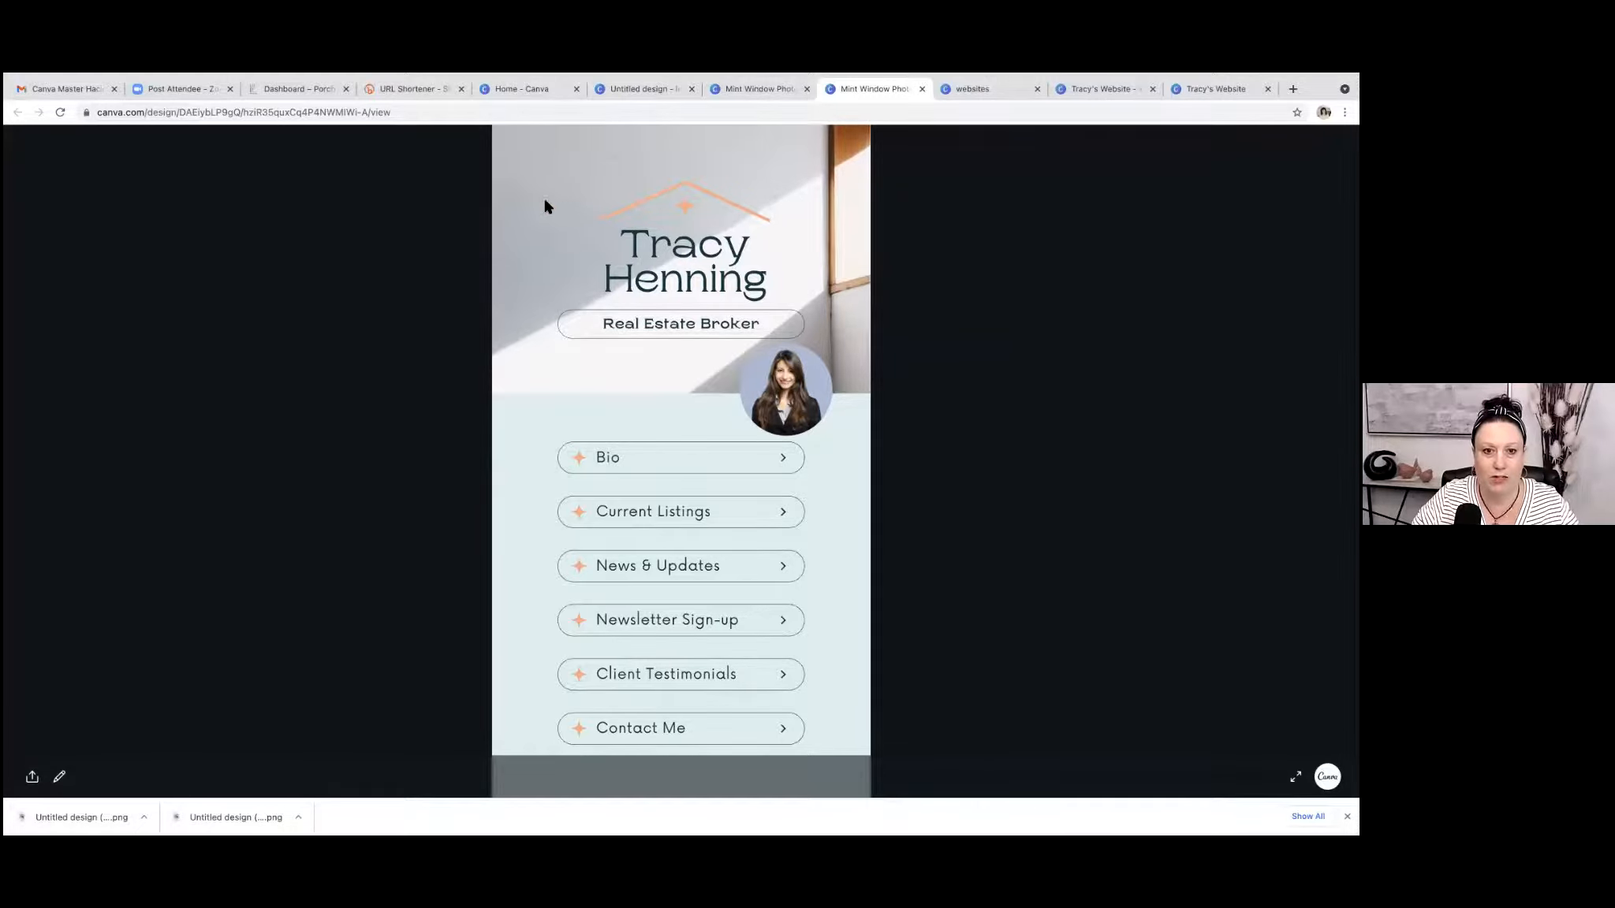
Return to the Canva home page and search for comic strip templates.
left_click(647, 89)
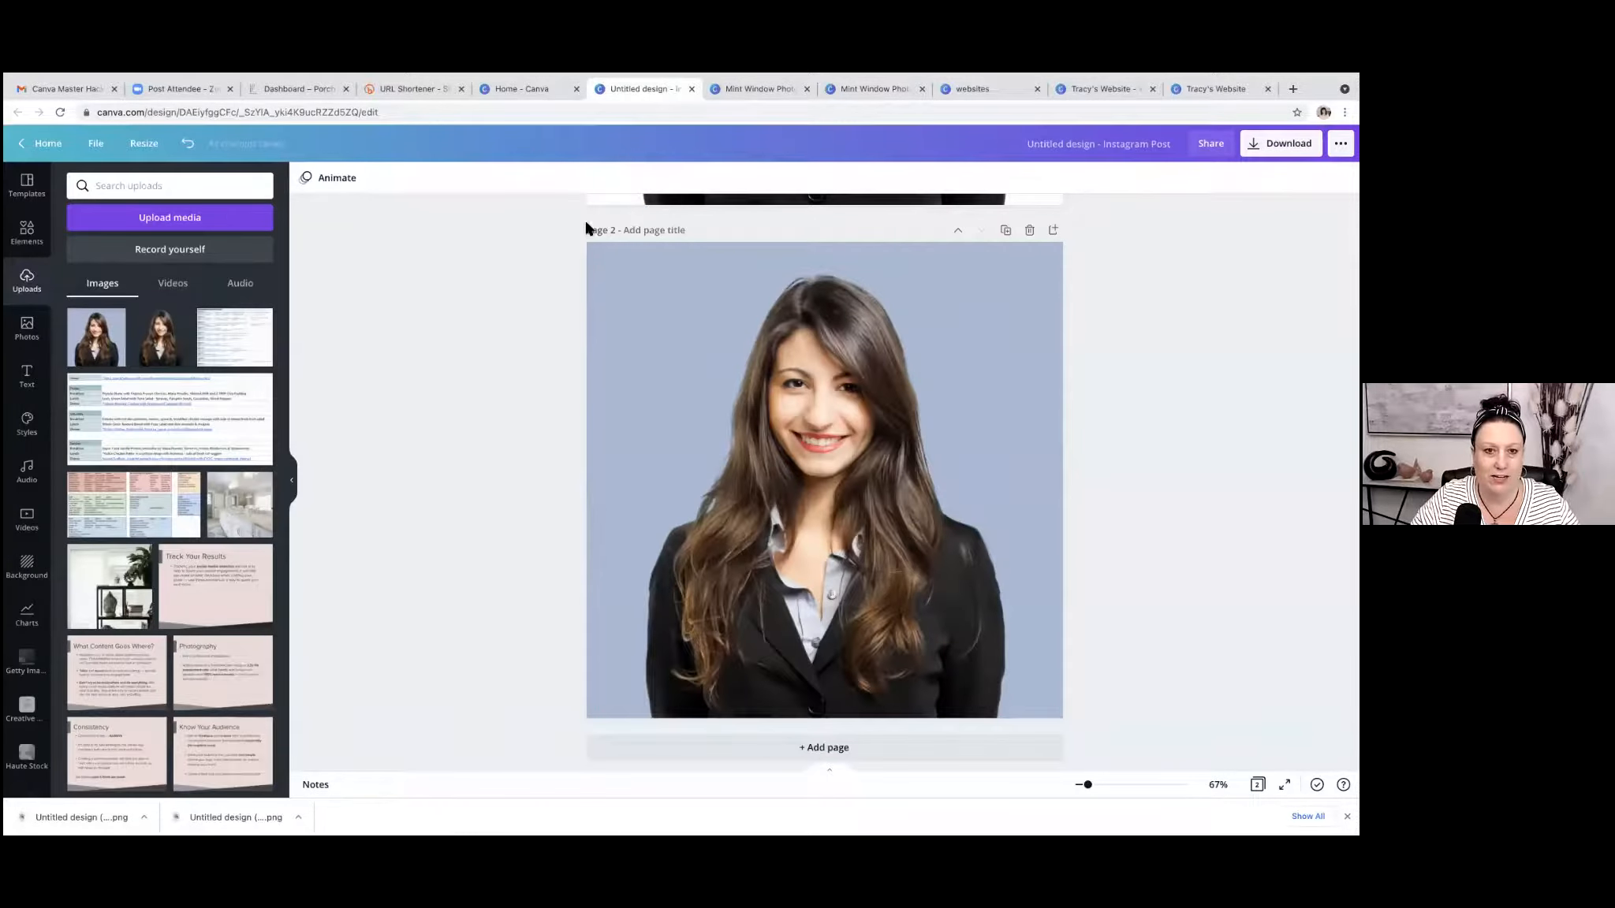
left_click(520, 96)
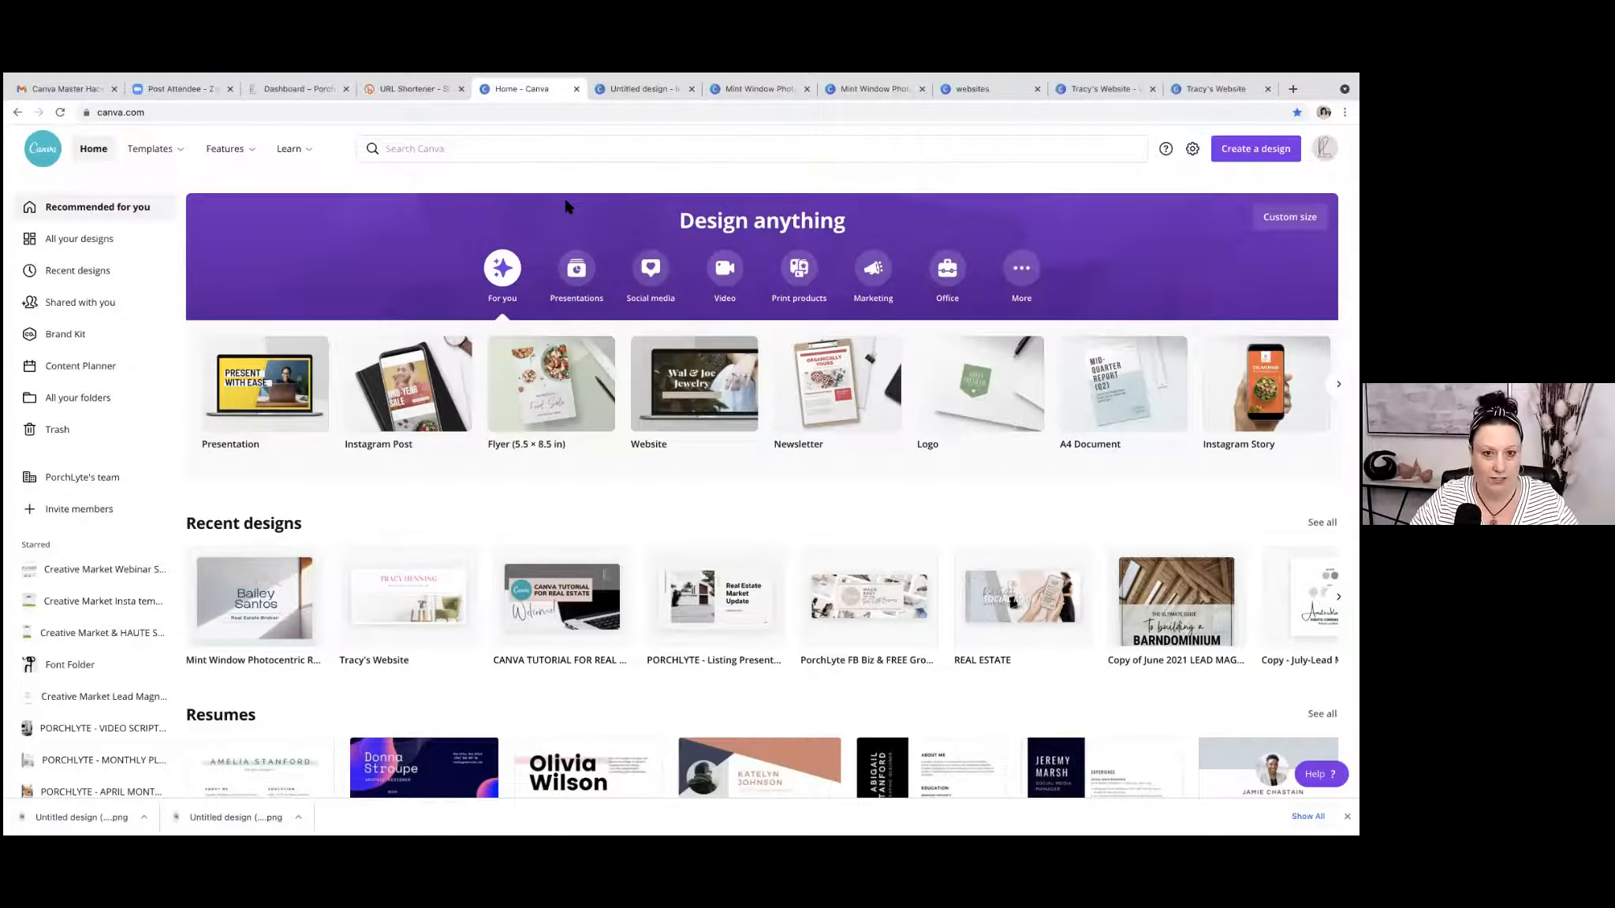
mouse_move(761, 73)
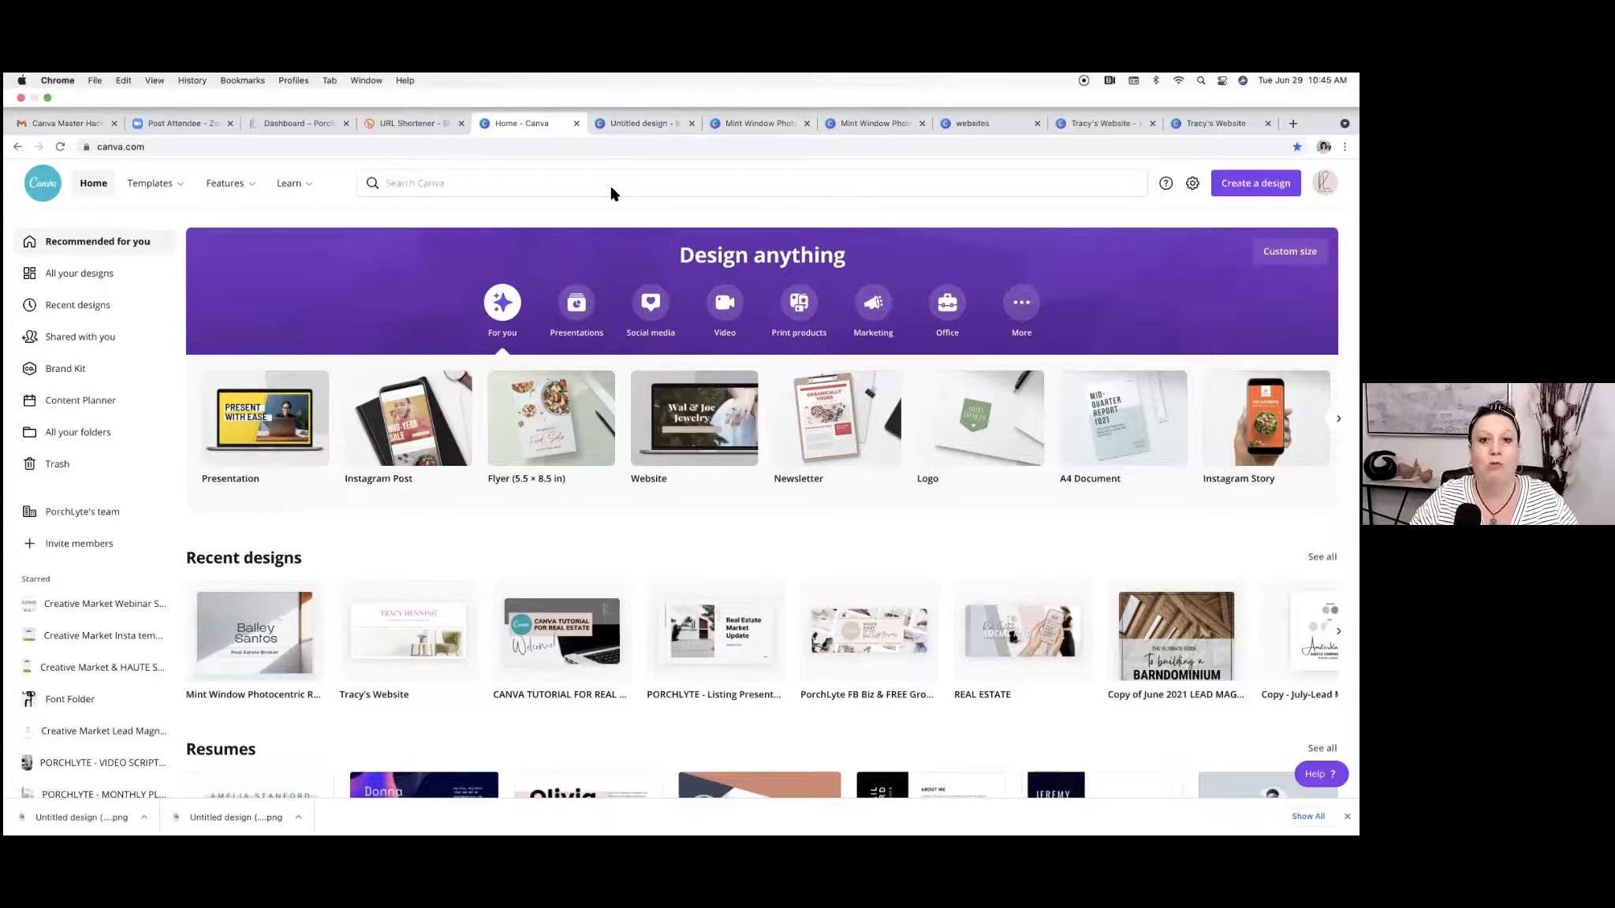
left_click(436, 184)
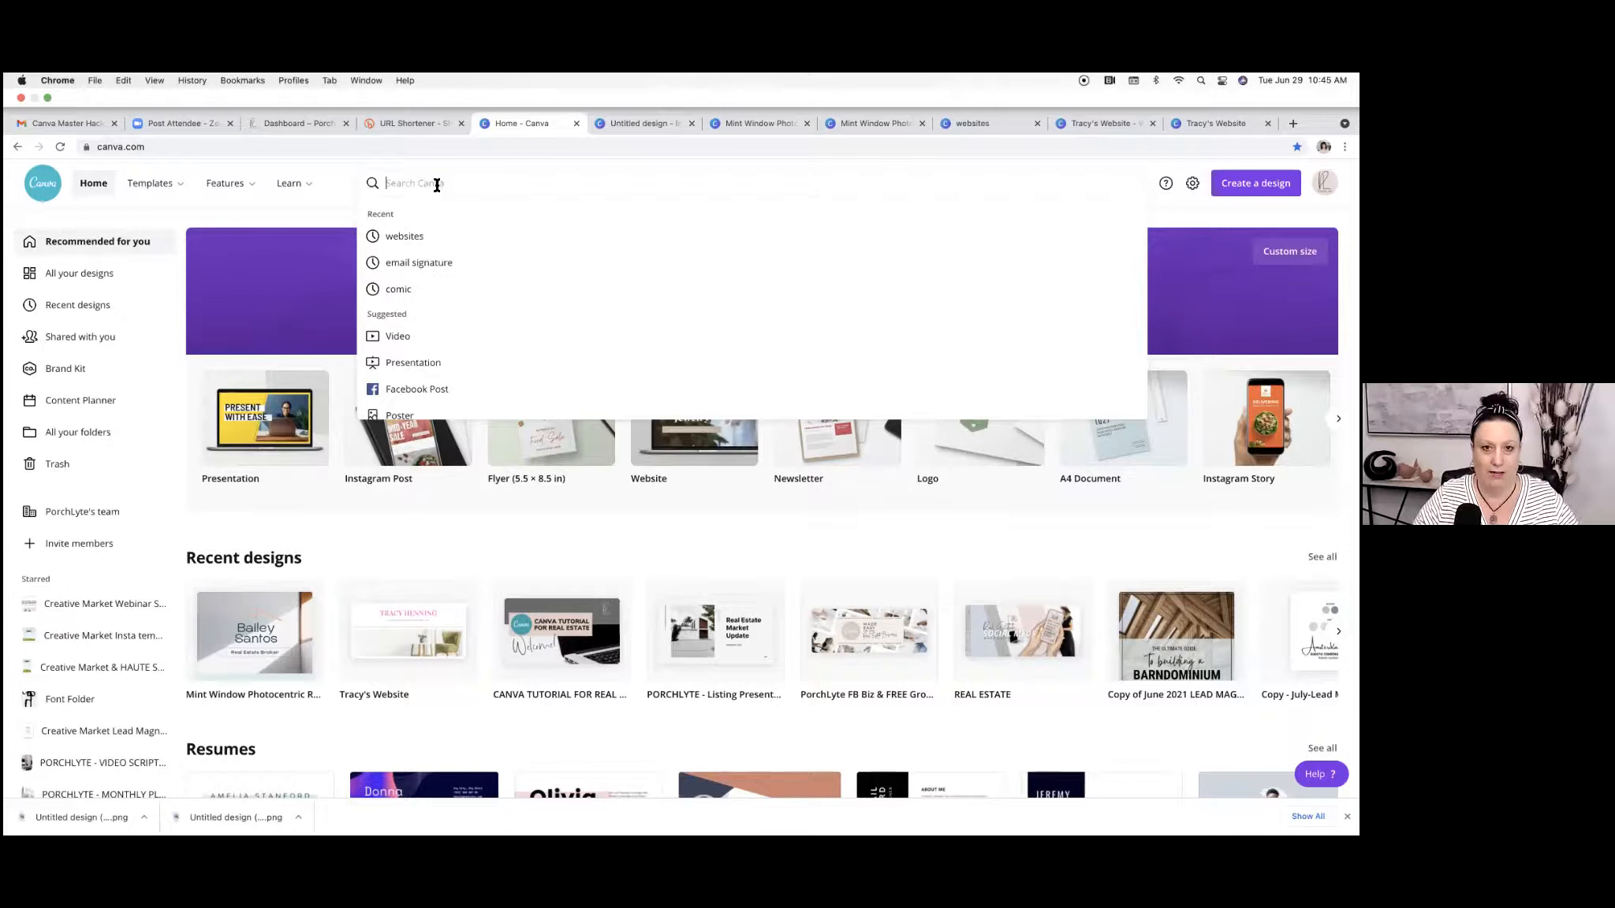
type("comic")
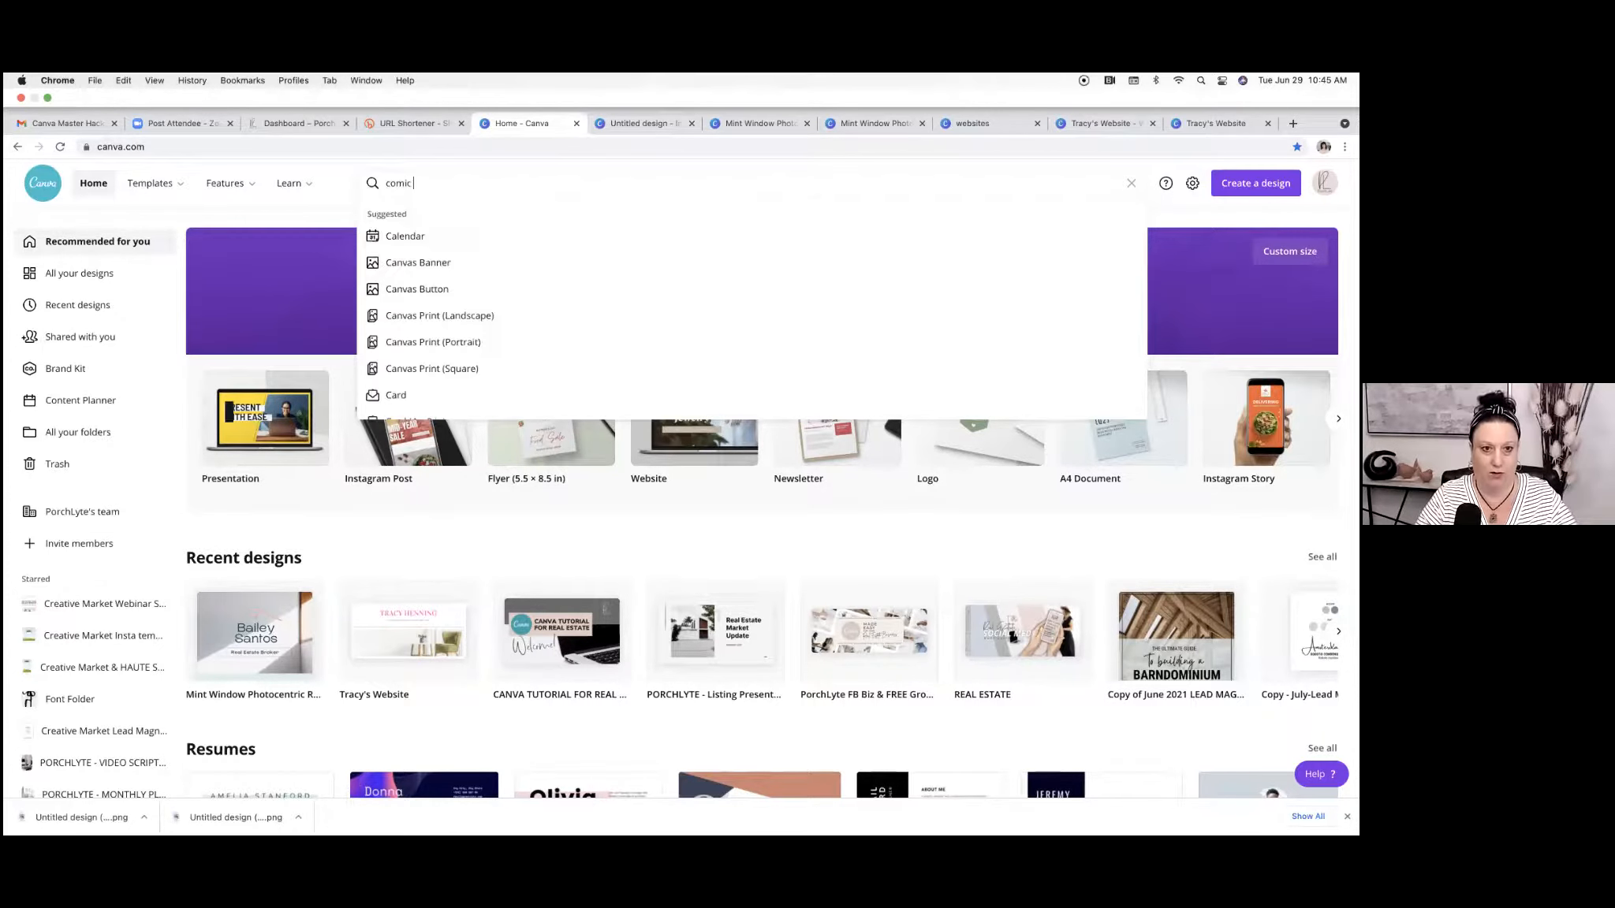
type(" strip")
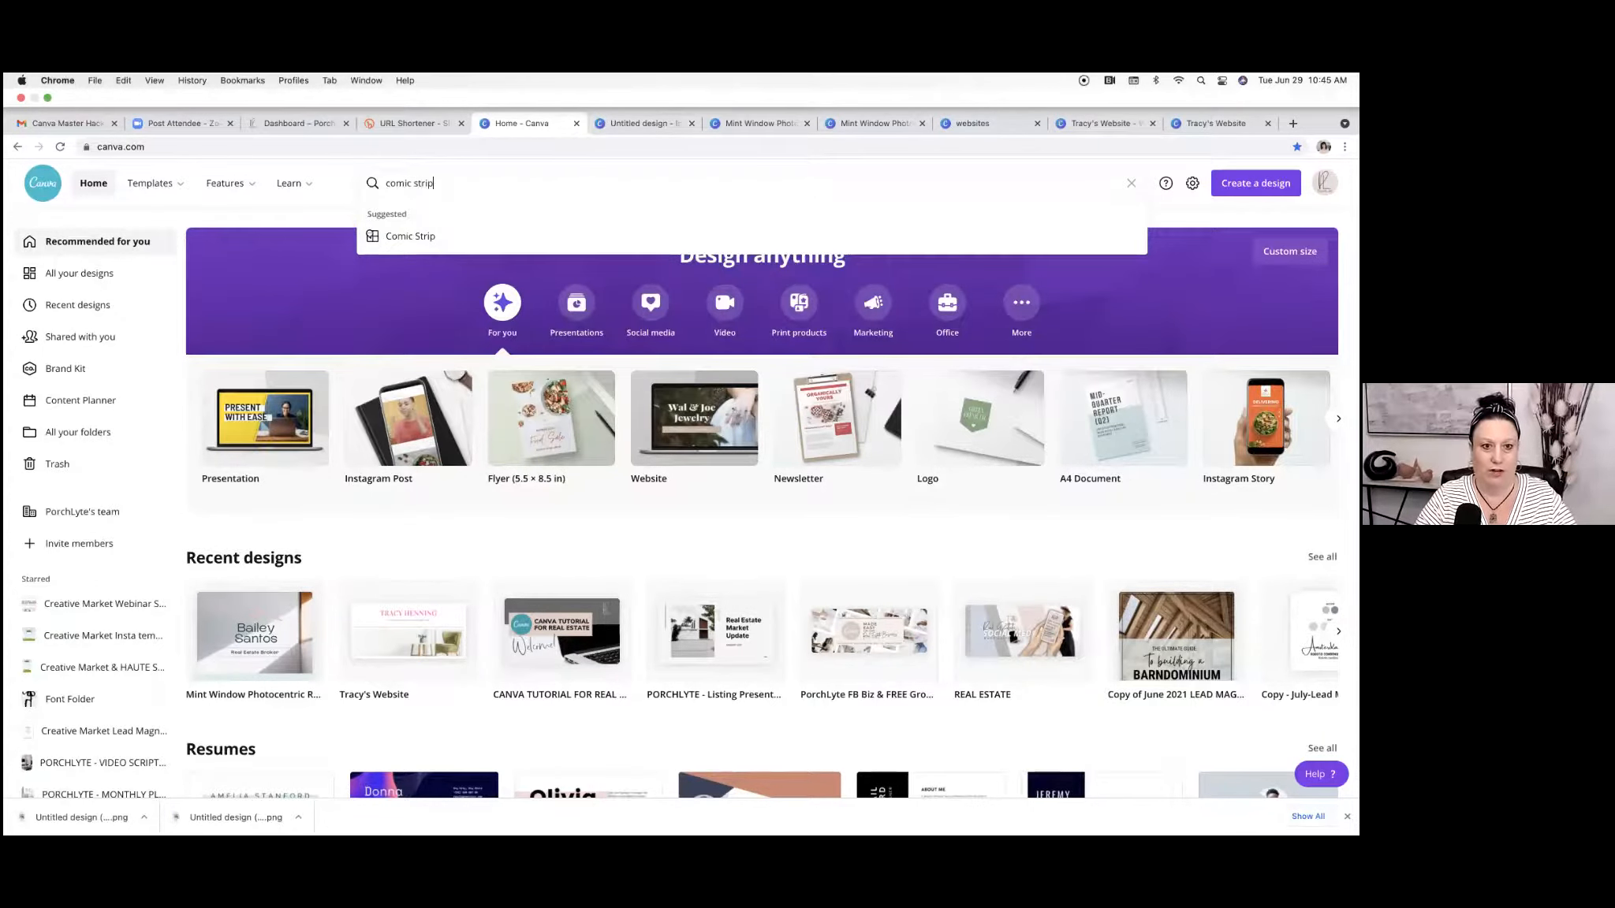
key("Return")
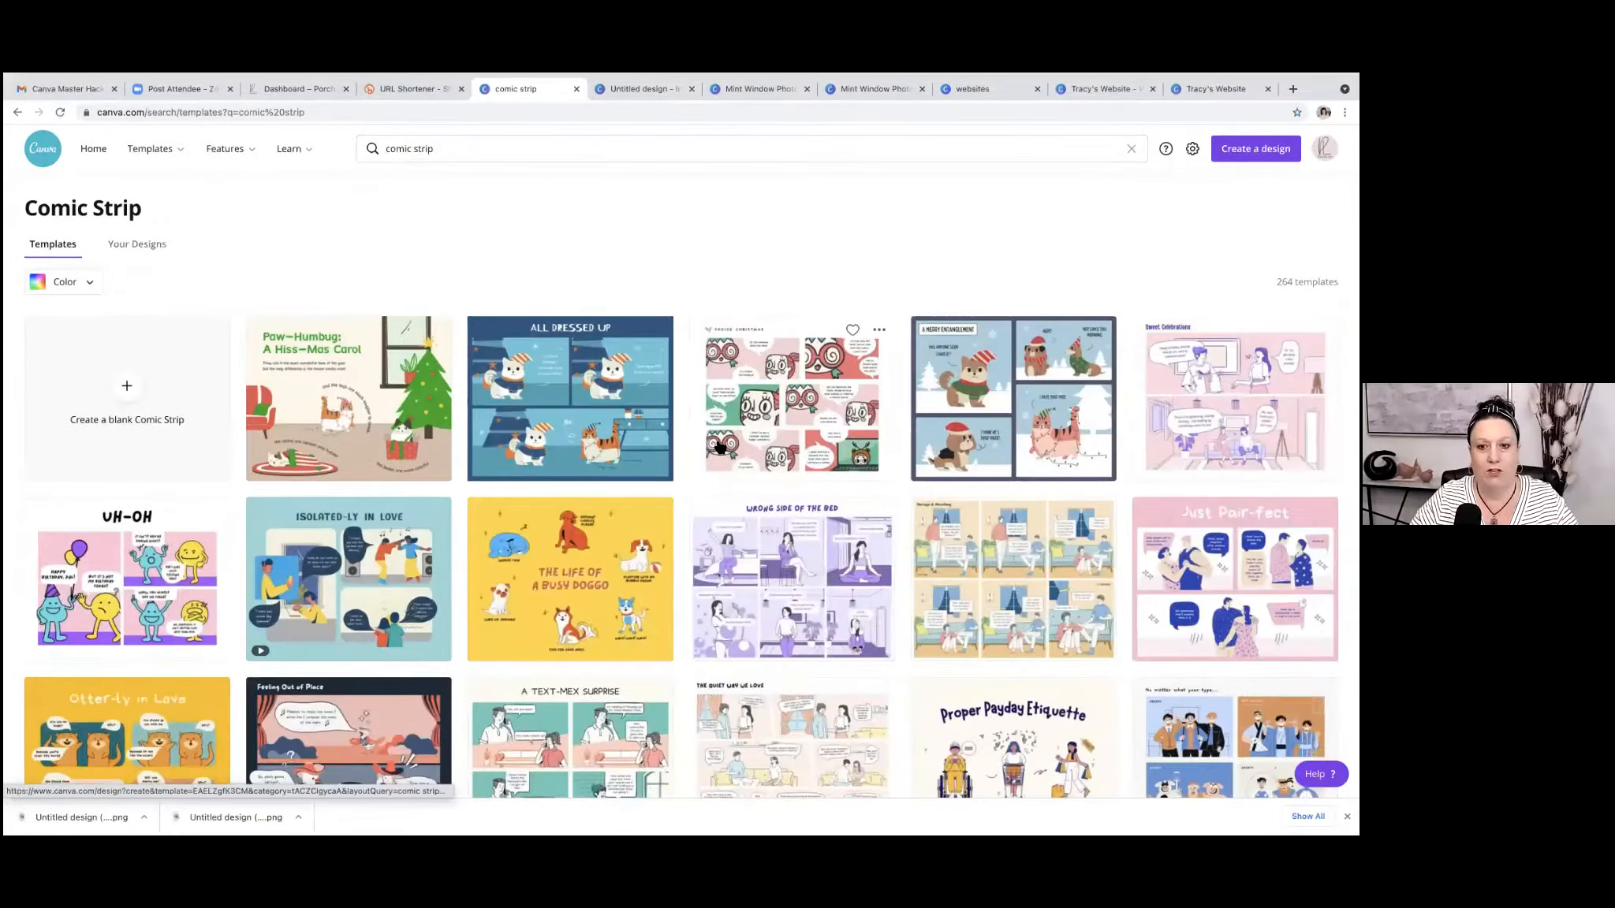
Browse the comic strip templates and create a blank Comic Strip design.
scroll(719, 446, "down", 3)
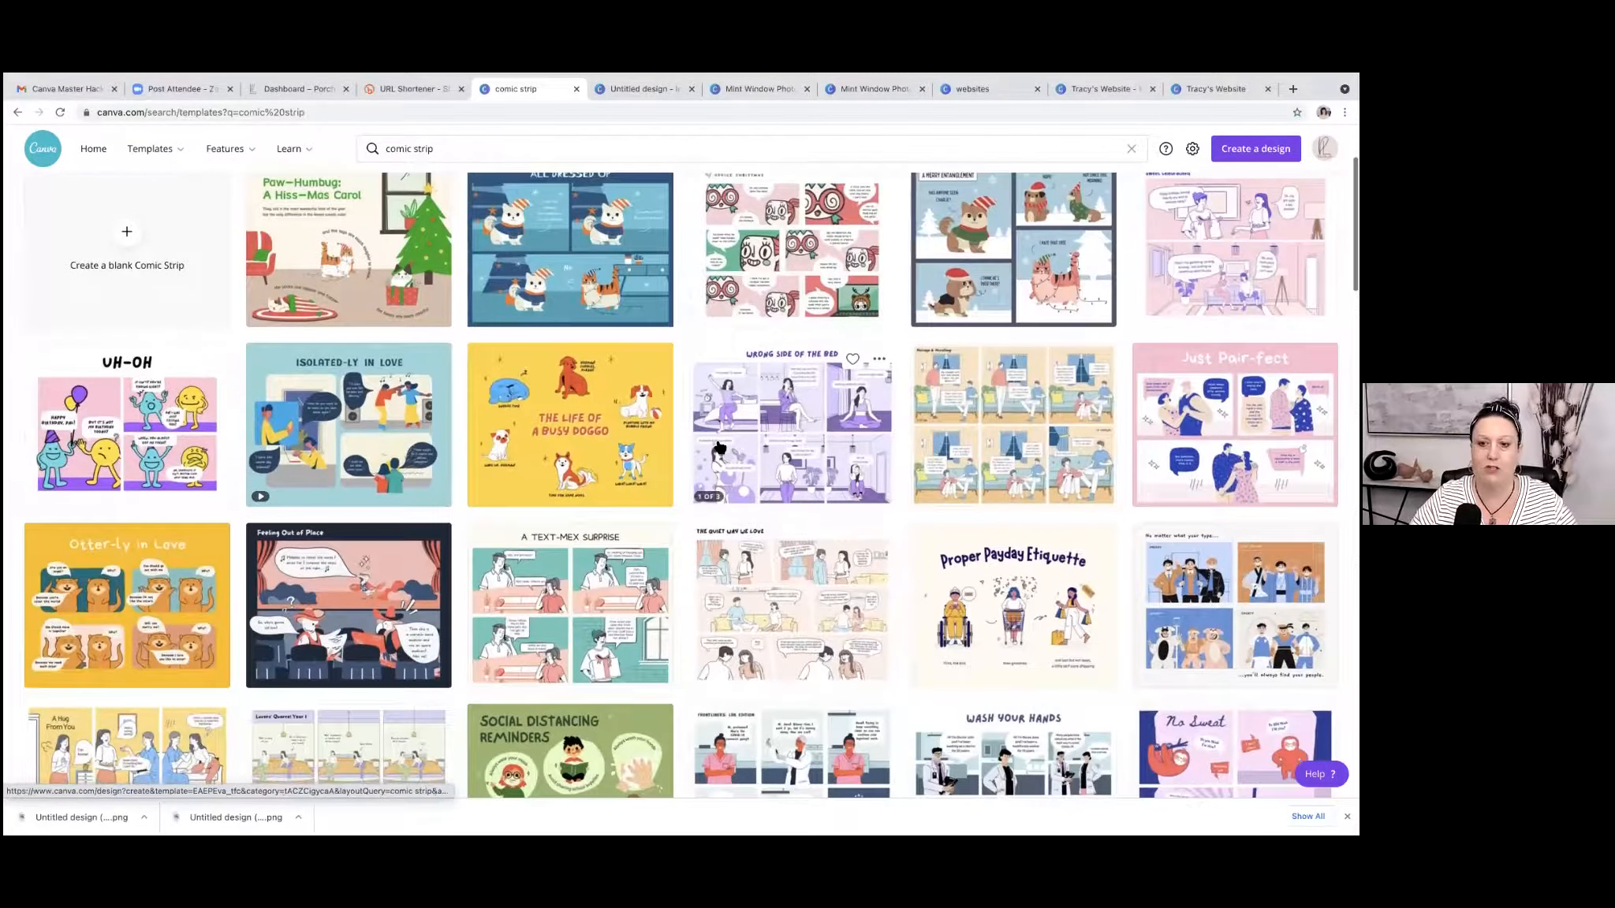
scroll(719, 446, "down", 2)
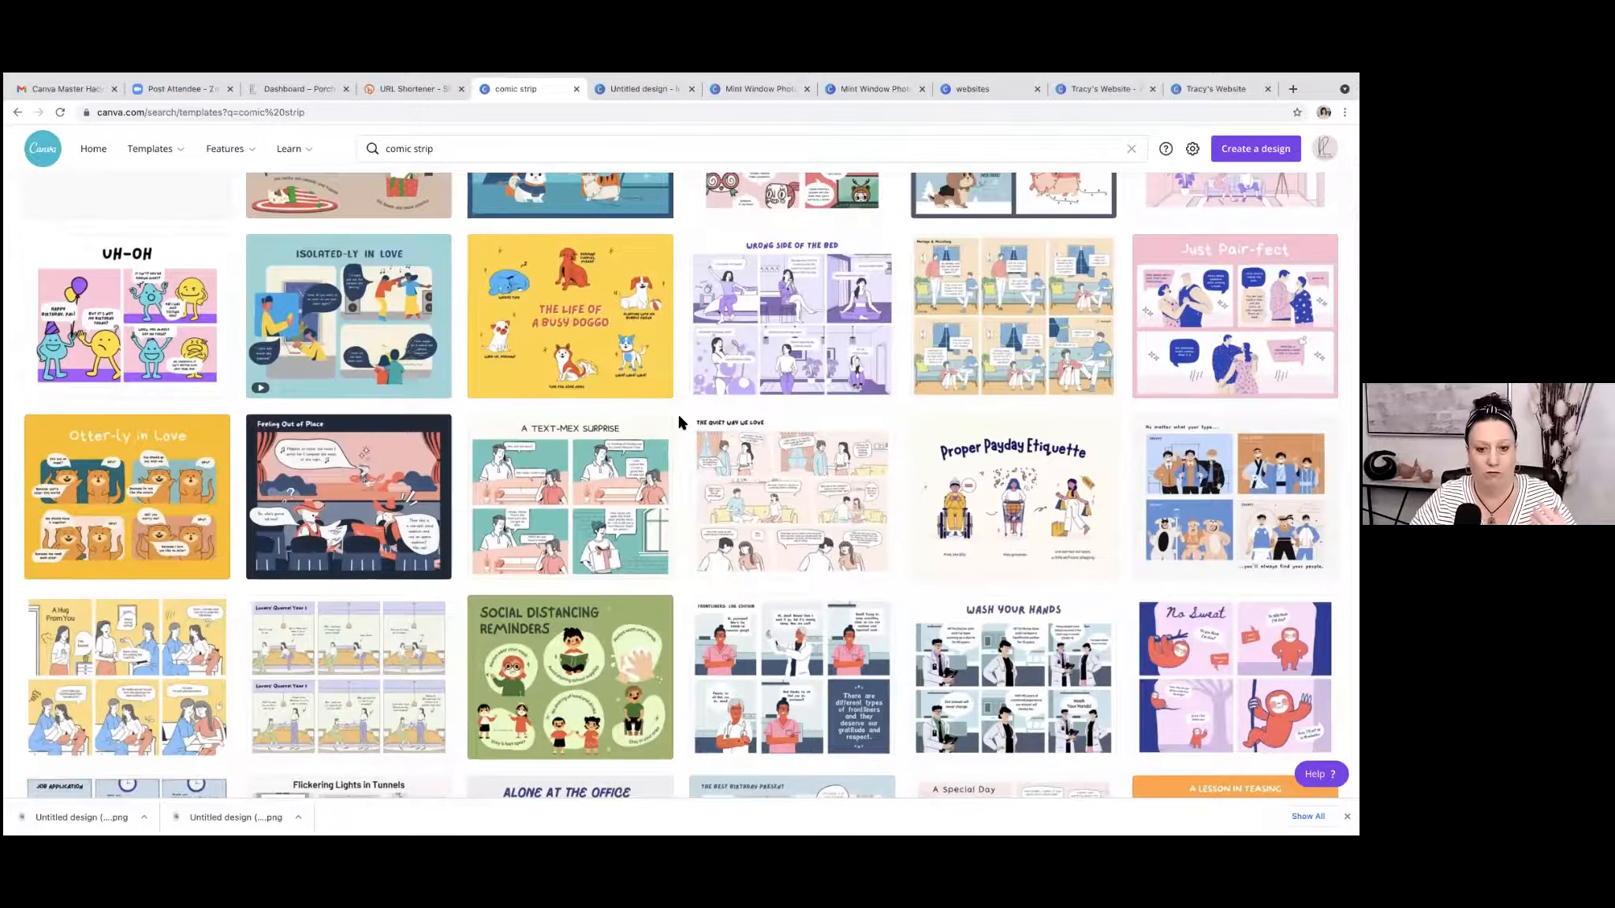
scroll(680, 423, "down", 4)
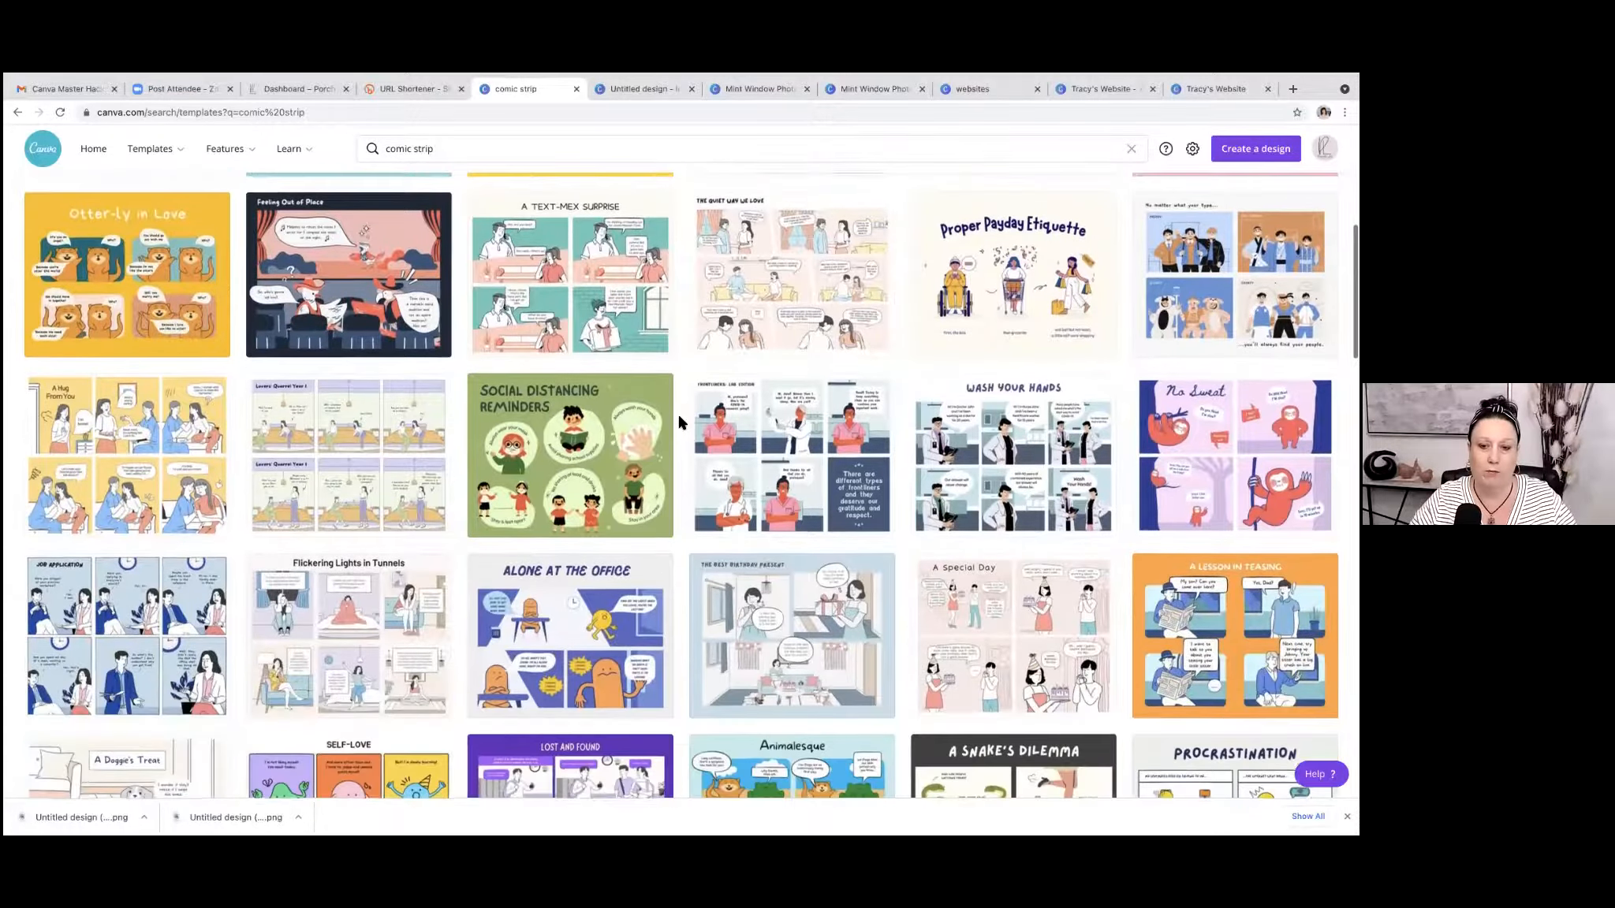
scroll(680, 423, "down", 2)
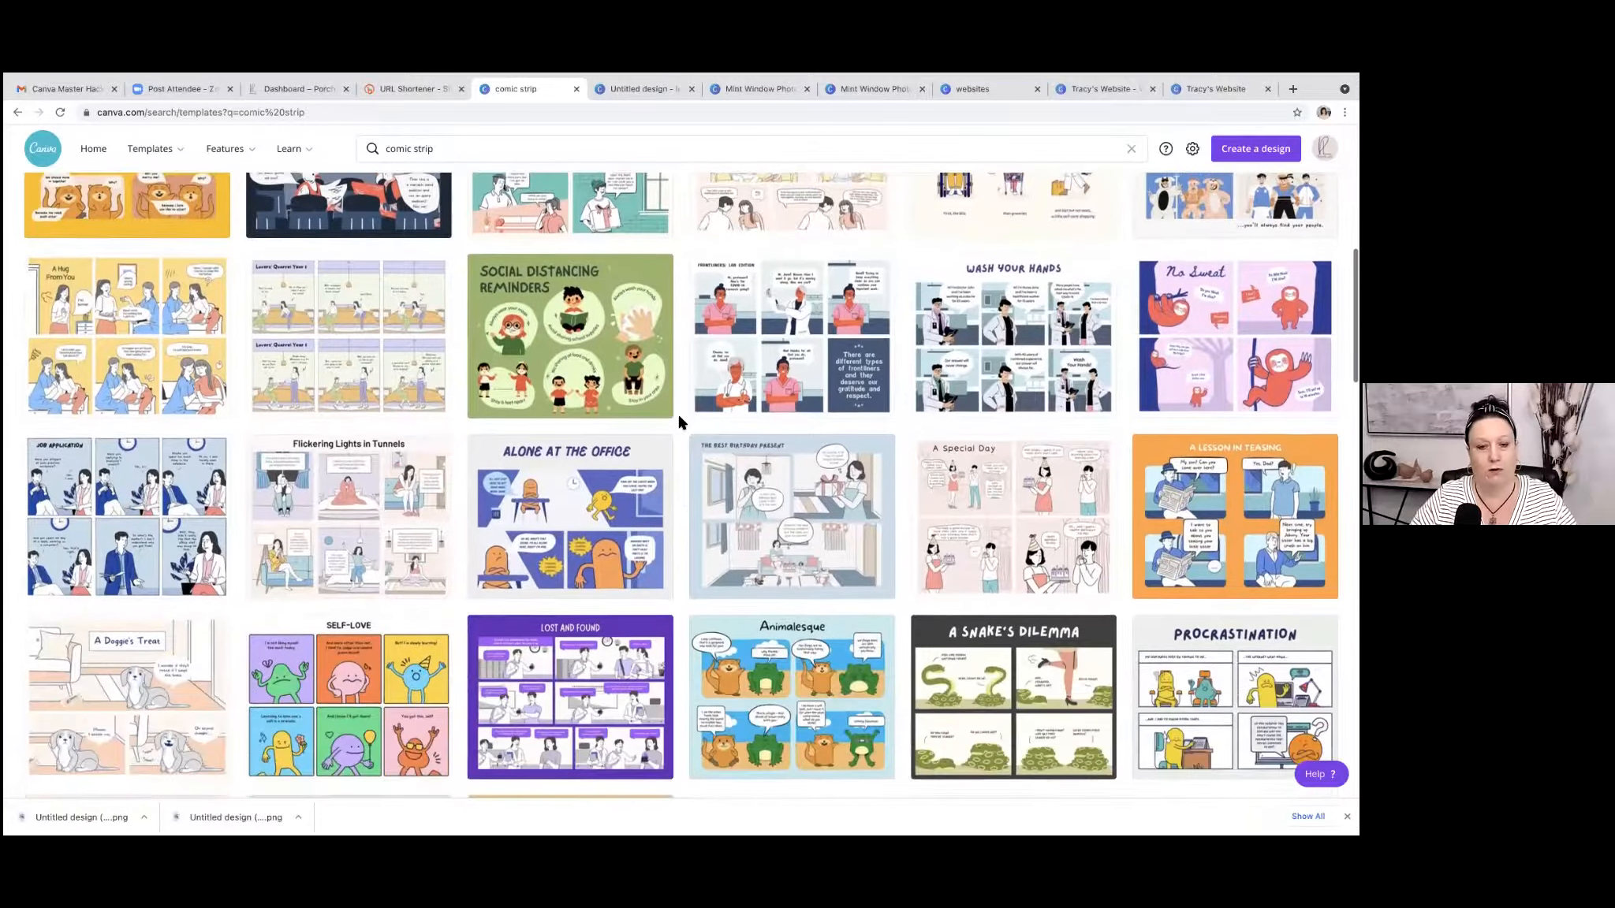
scroll(680, 423, "down", 2)
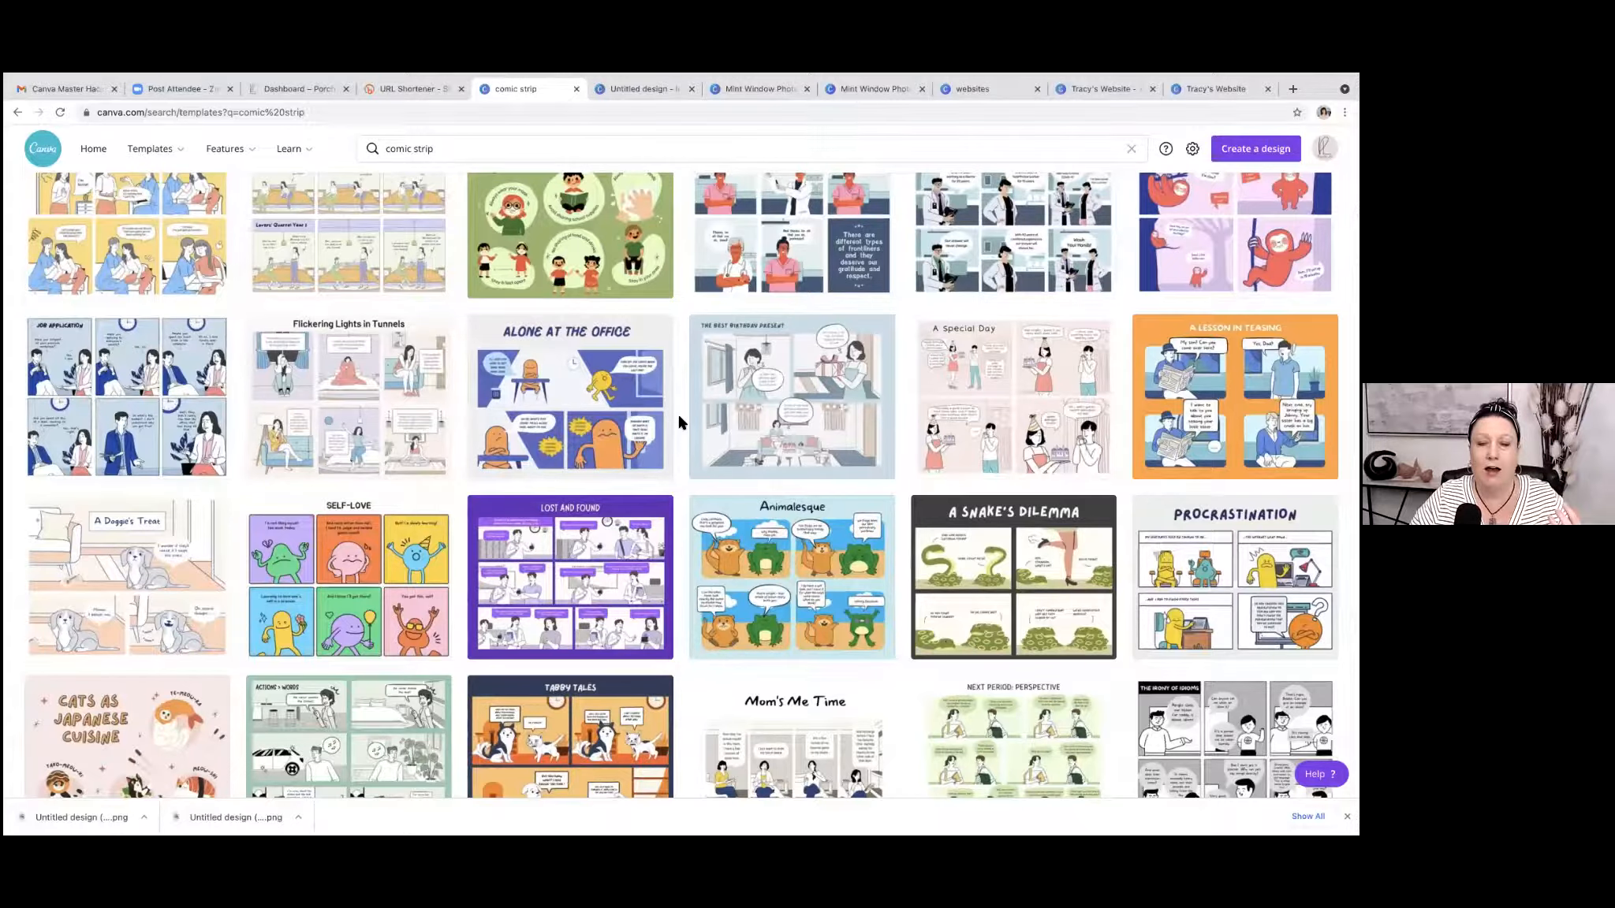
scroll(680, 423, "up", 10)
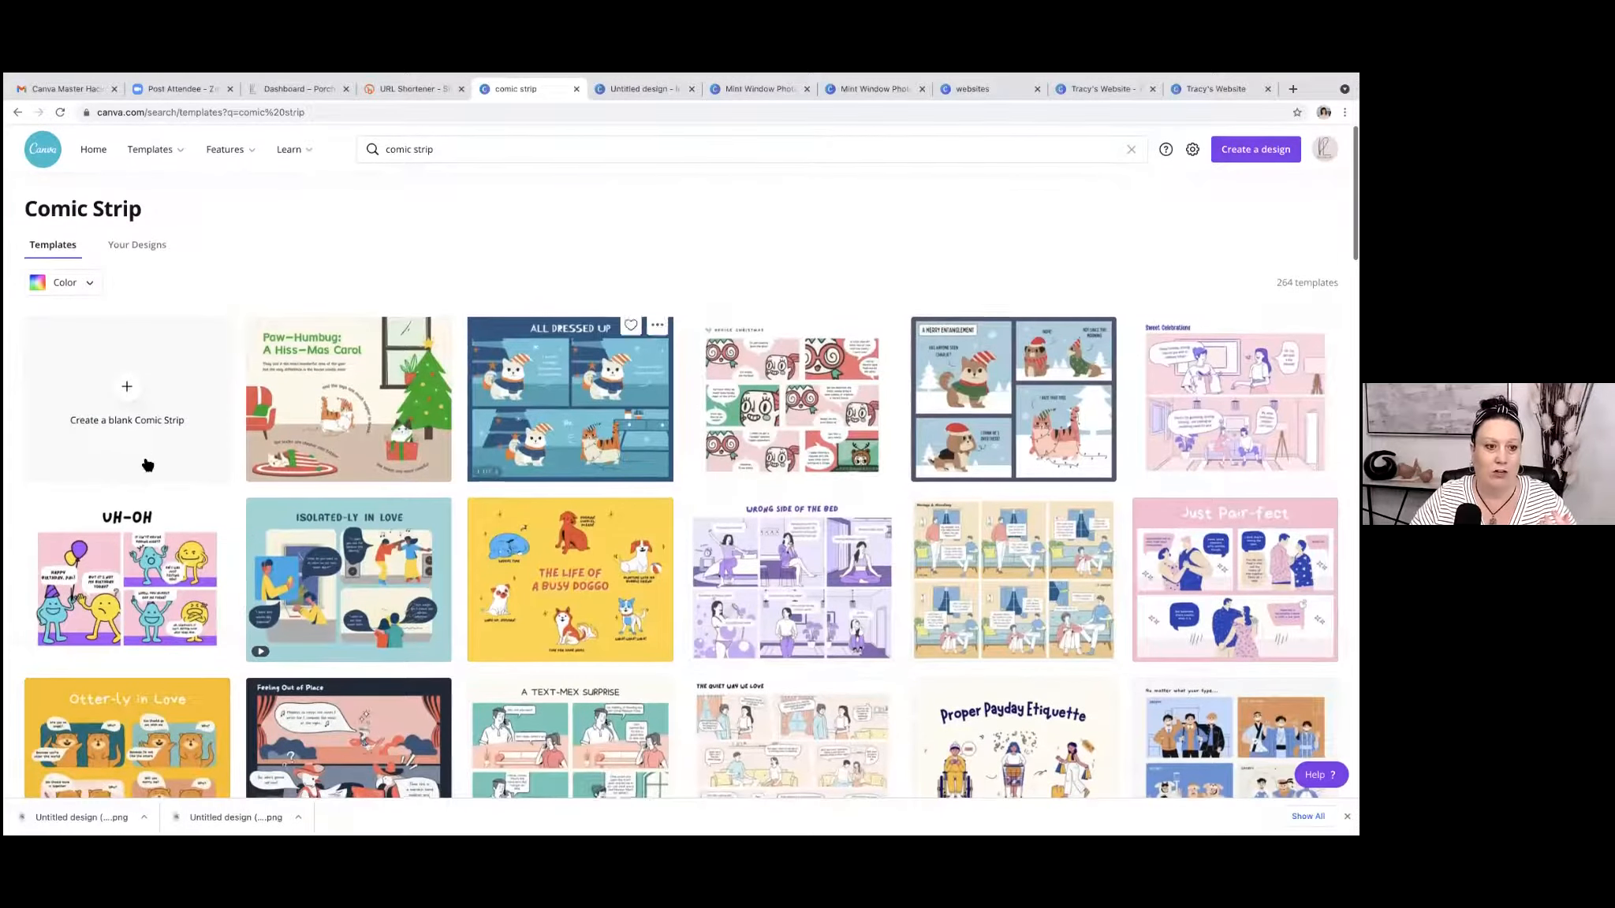
left_click(131, 389)
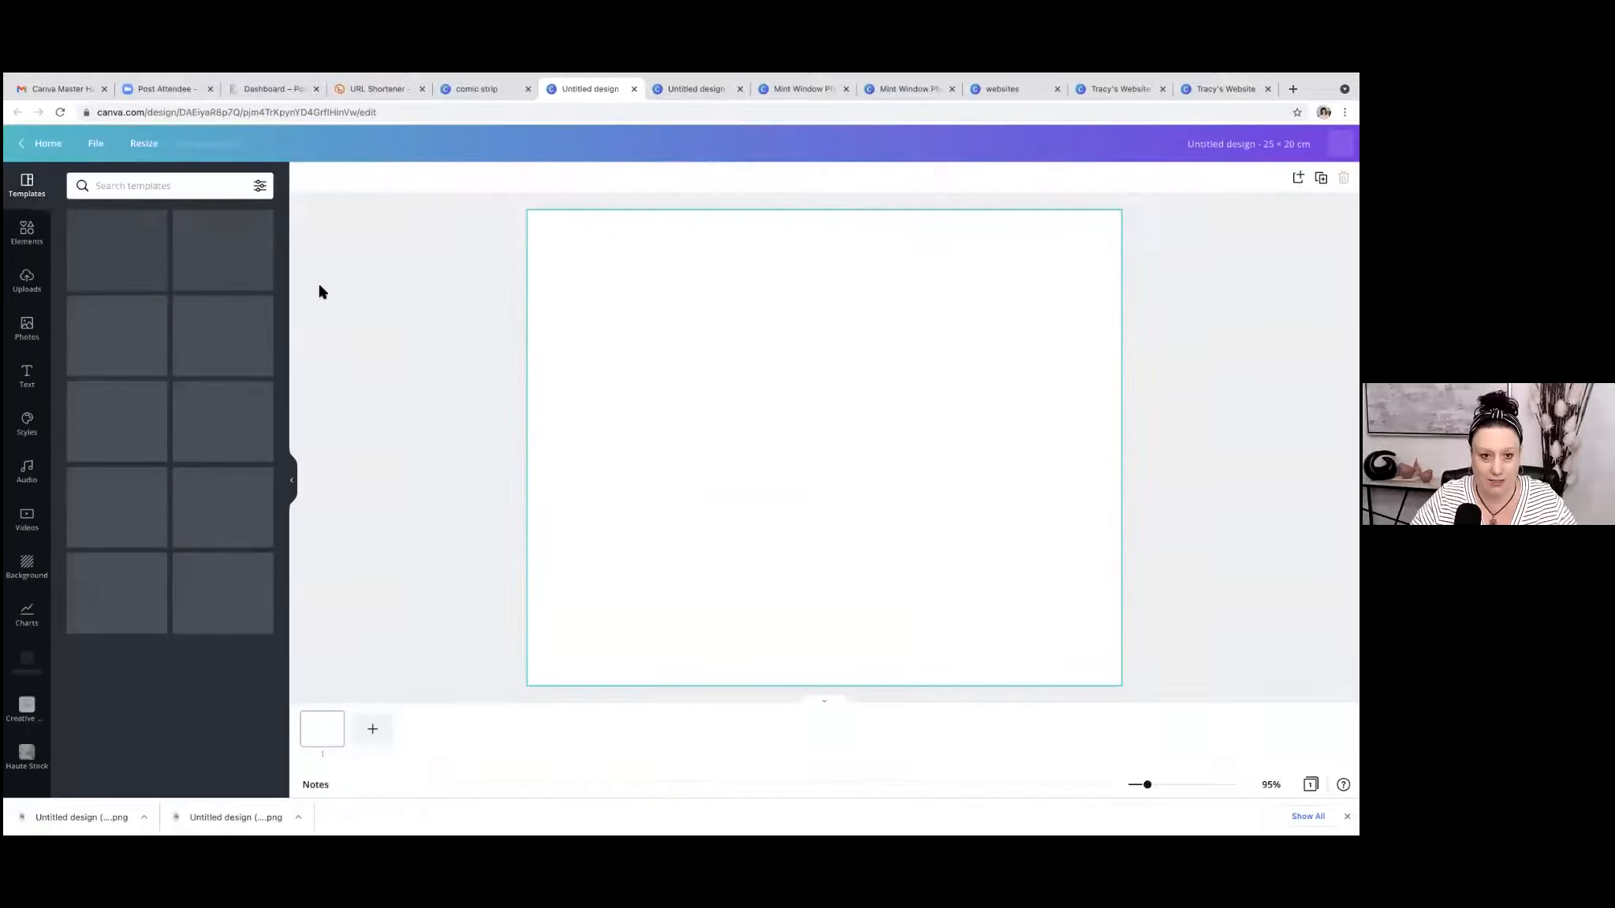
Search the design's templates for "real estate" and preview the Pink and Purple Boy Office 4 Panel Comic Strip template.
left_click(144, 188)
left_click(126, 242)
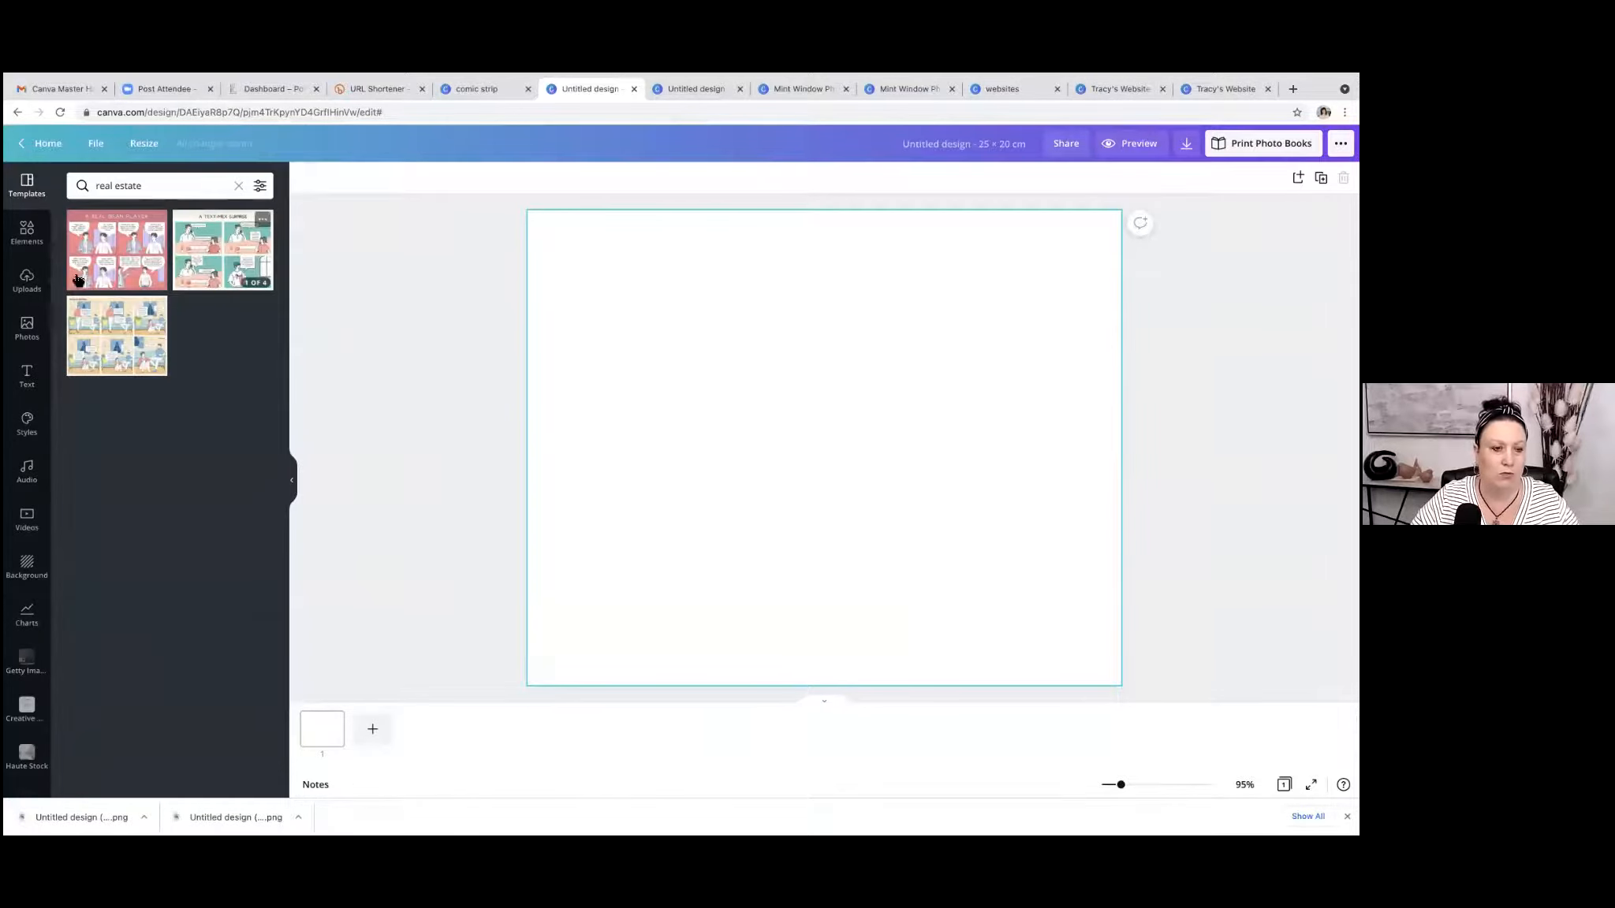
left_click(108, 255)
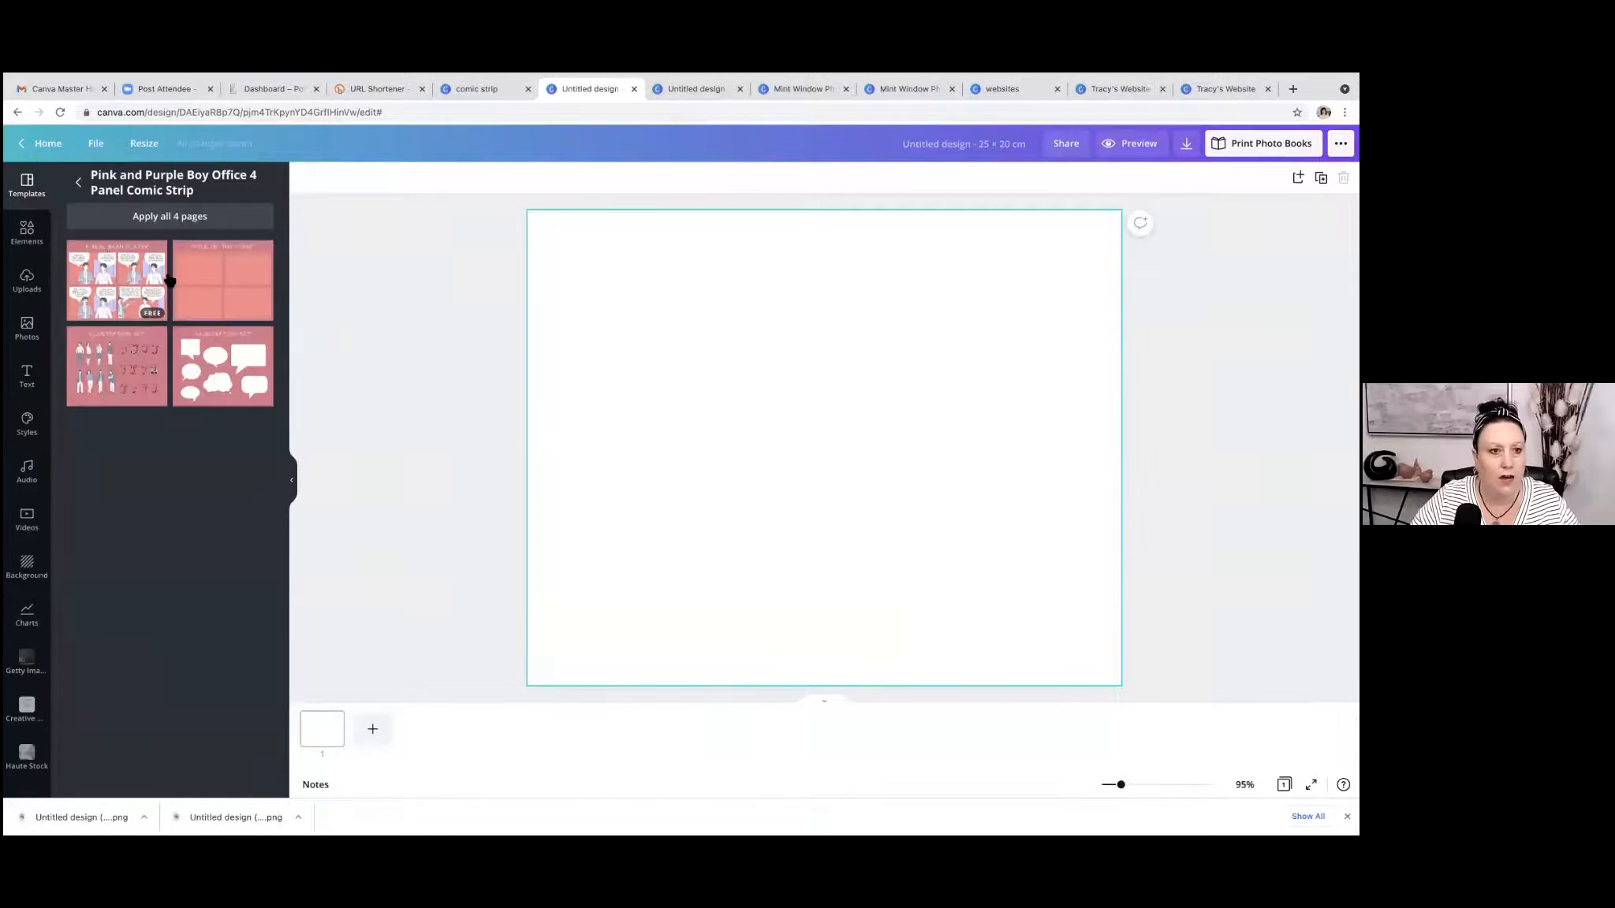
Leave the template preview, clear the template search and browse the full list of comic strip templates.
left_click(78, 183)
left_click(238, 185)
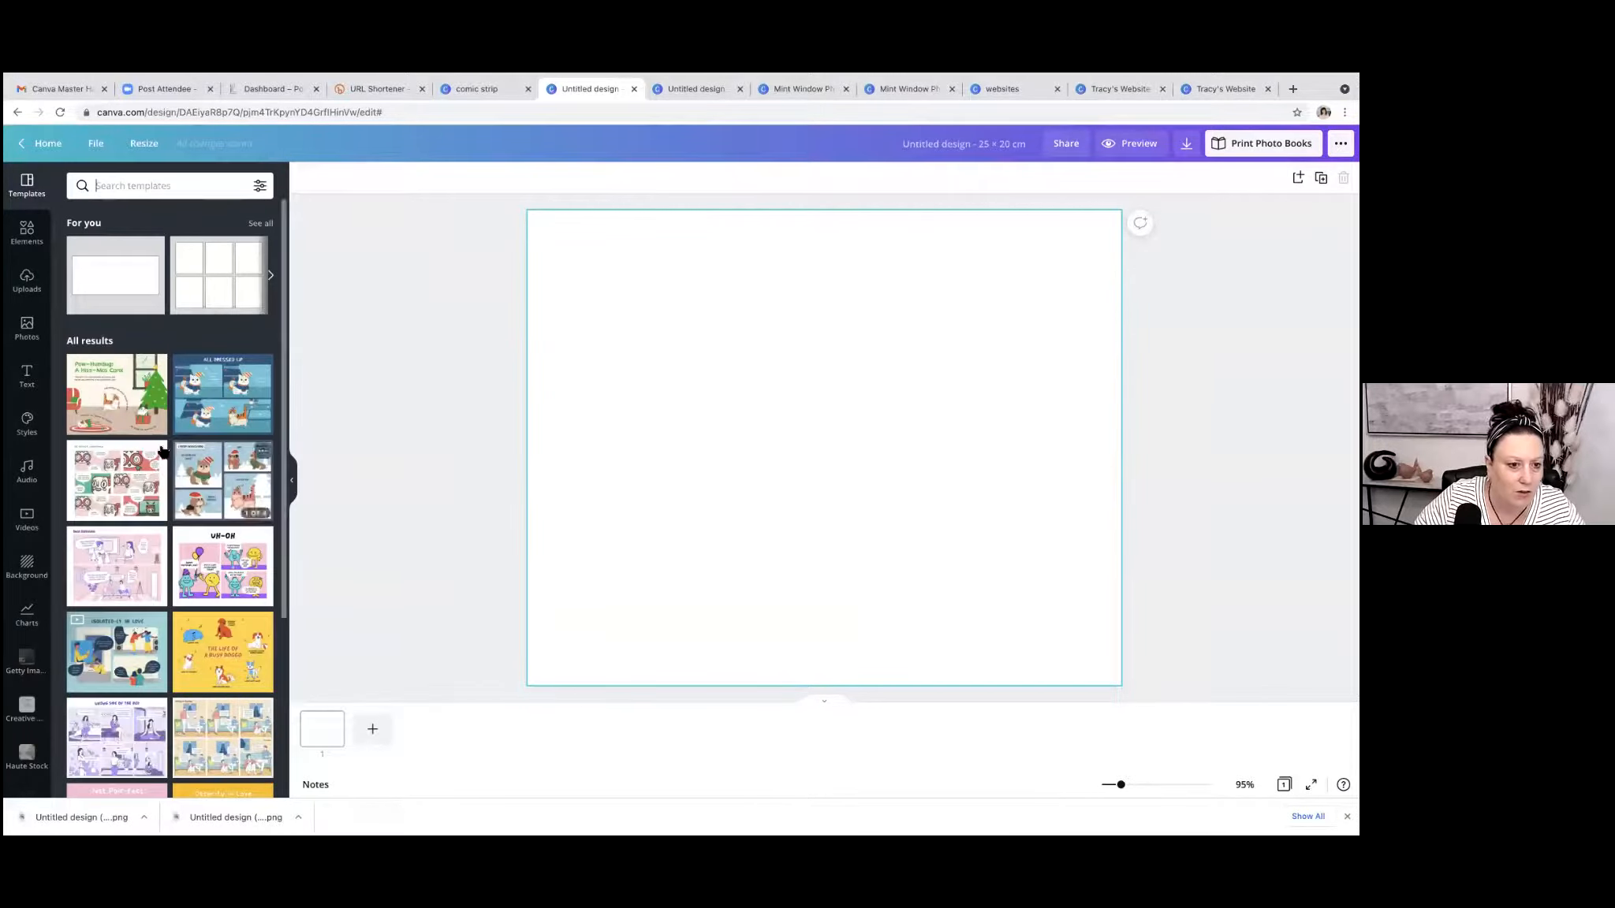
scroll(136, 424, "down", 3)
scroll(136, 425, "up", 3)
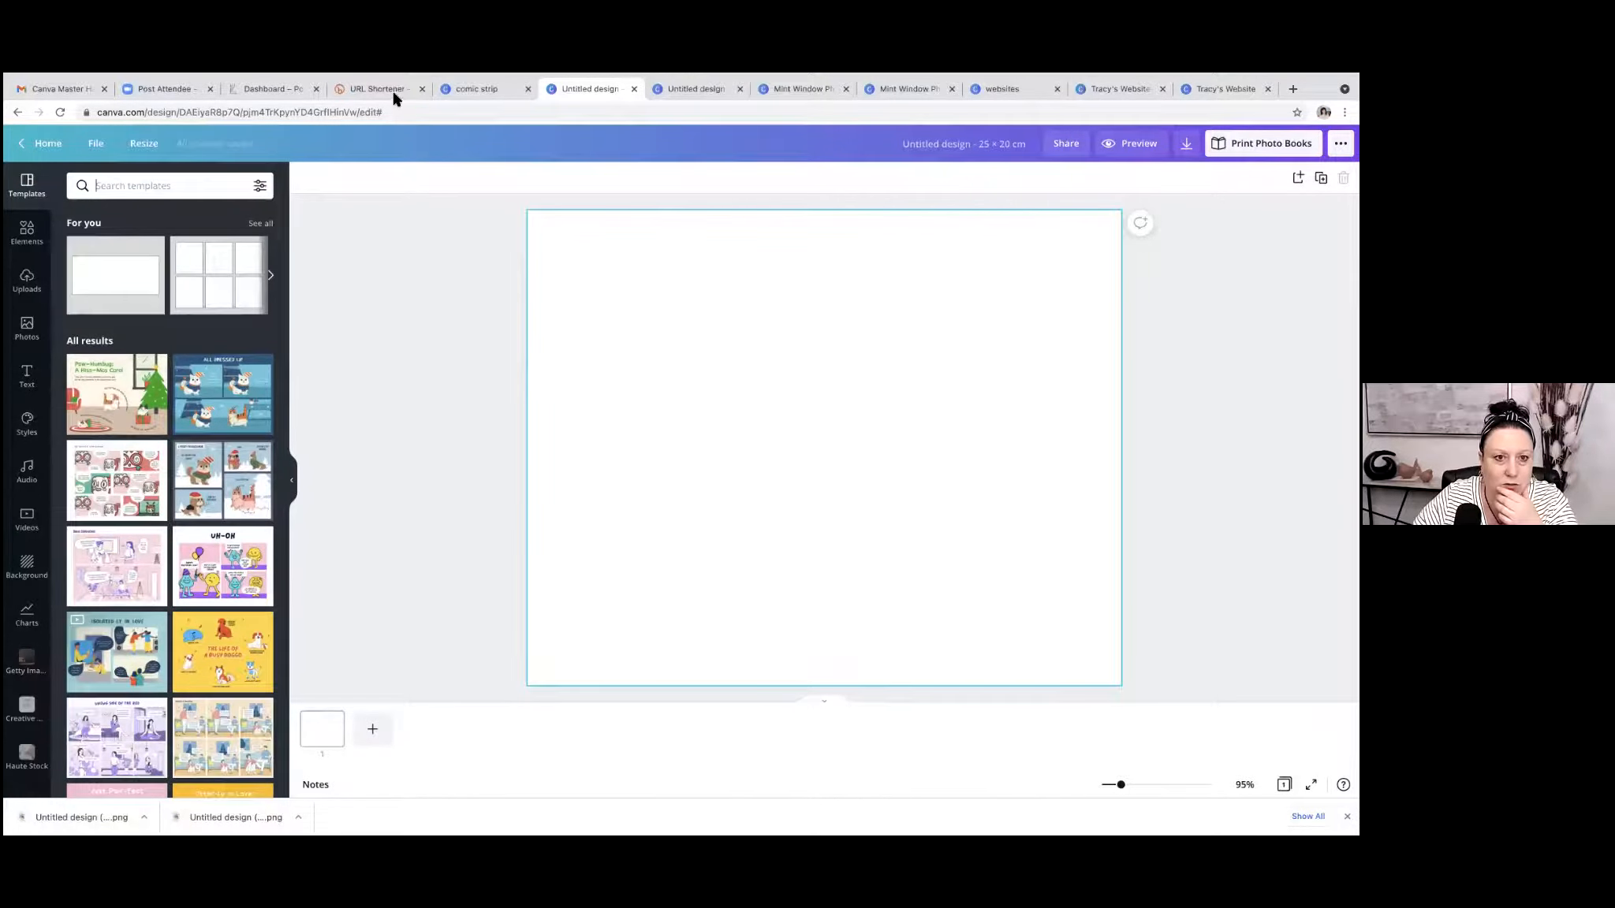
Search Canva's template library for "comic strip real estate" and open the orange "Should You Rent or Buy?" flowchart template as a design.
left_click(481, 88)
left_click(456, 149)
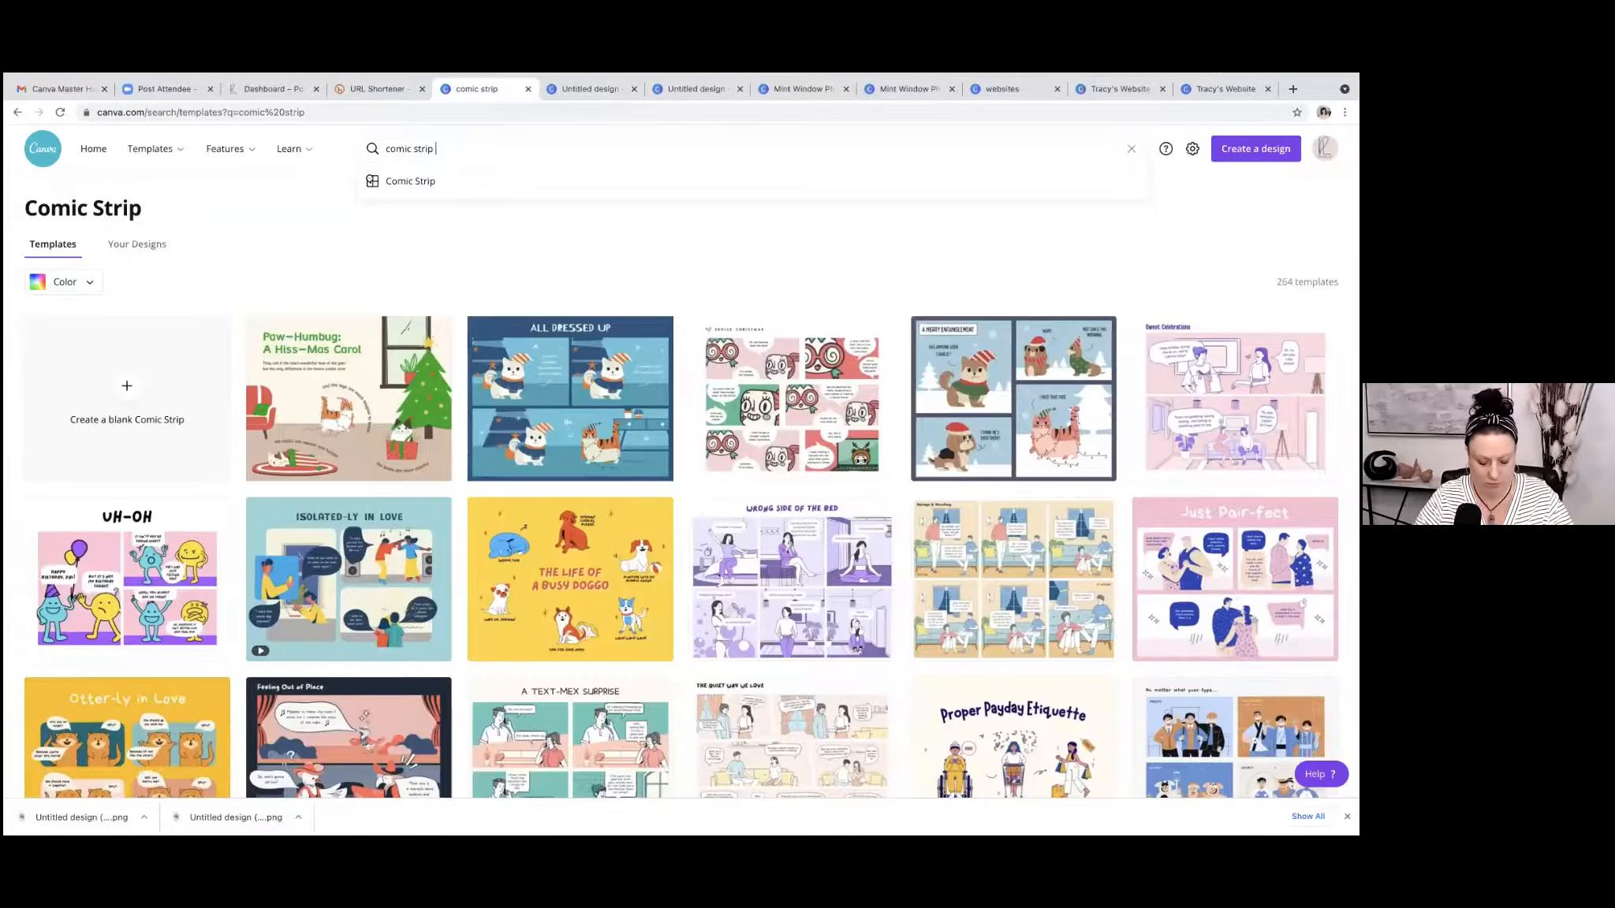
type("real es")
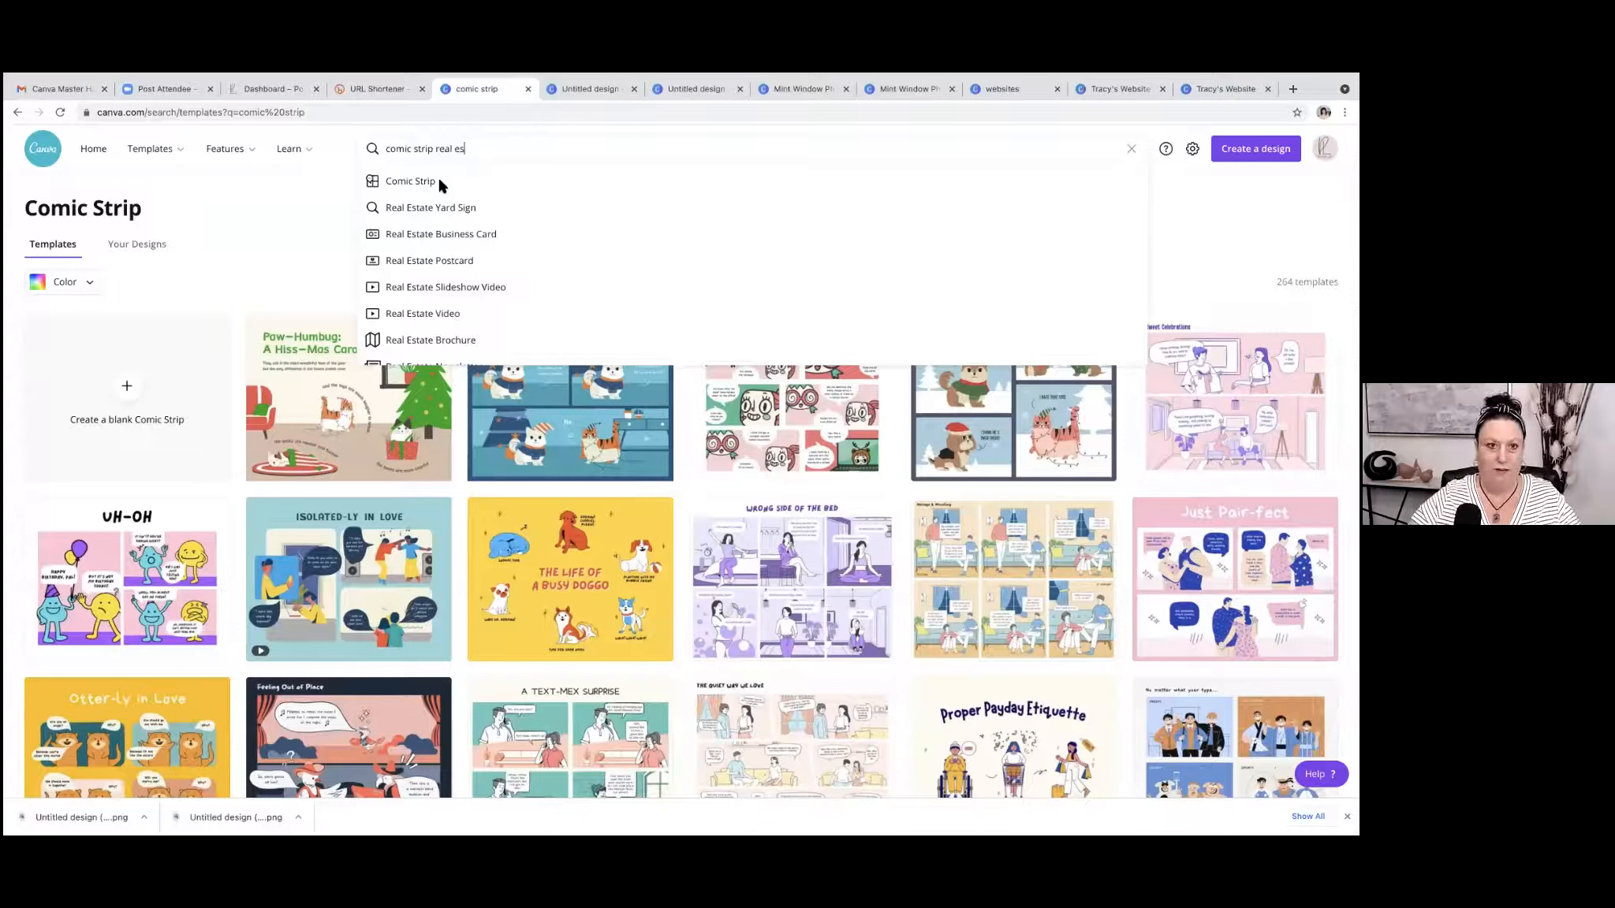
left_click(307, 208)
left_click(61, 112)
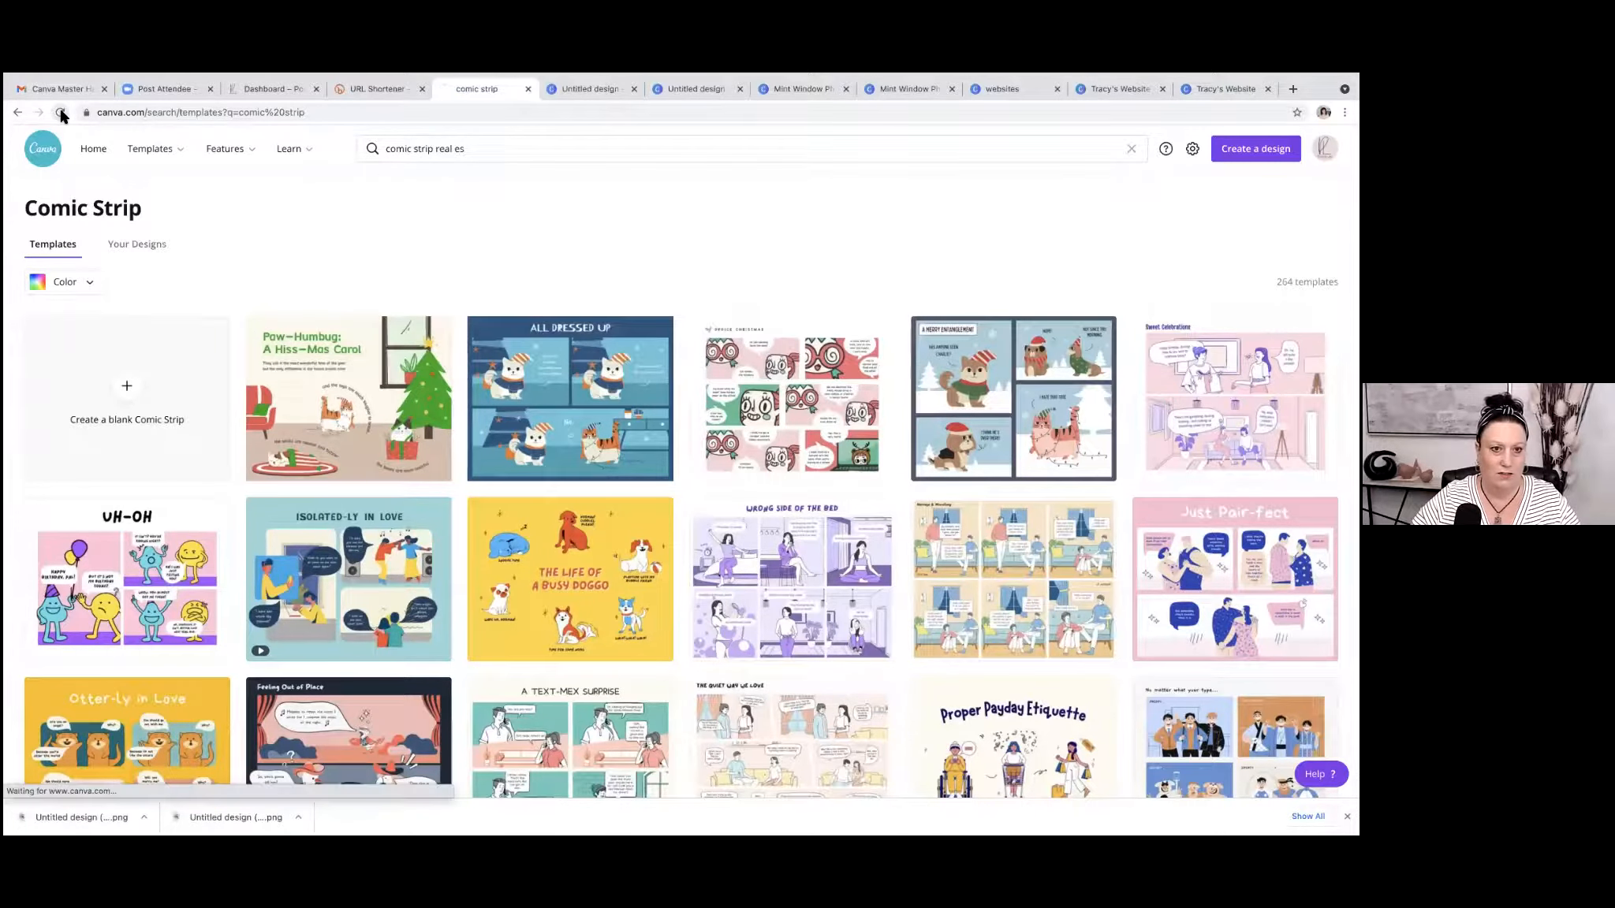
left_click(442, 150)
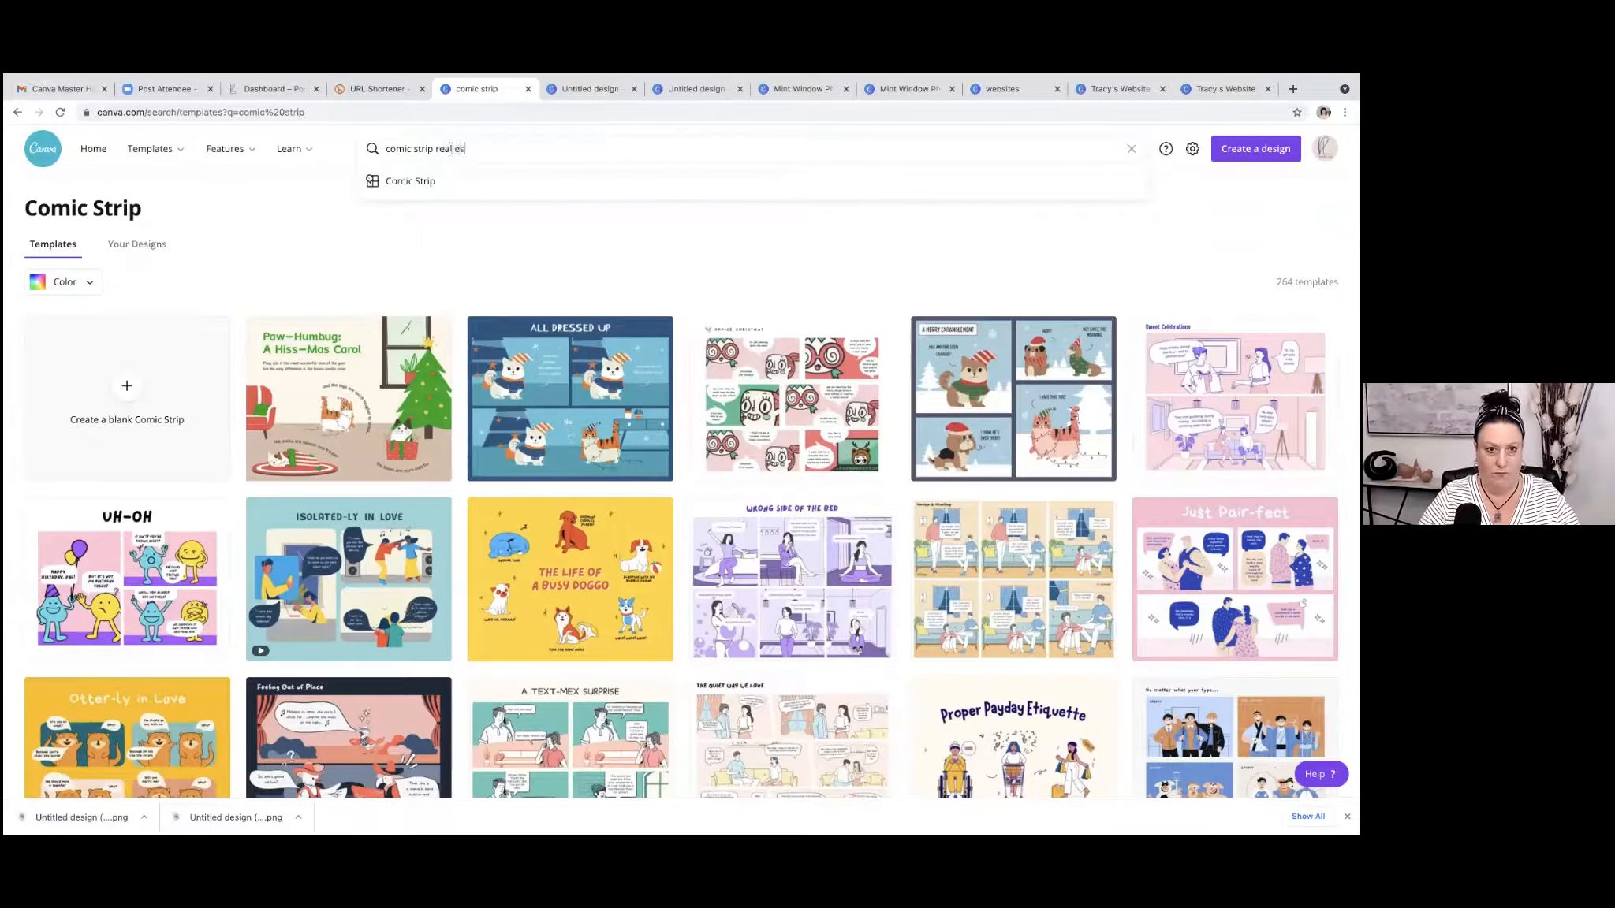
key("Return")
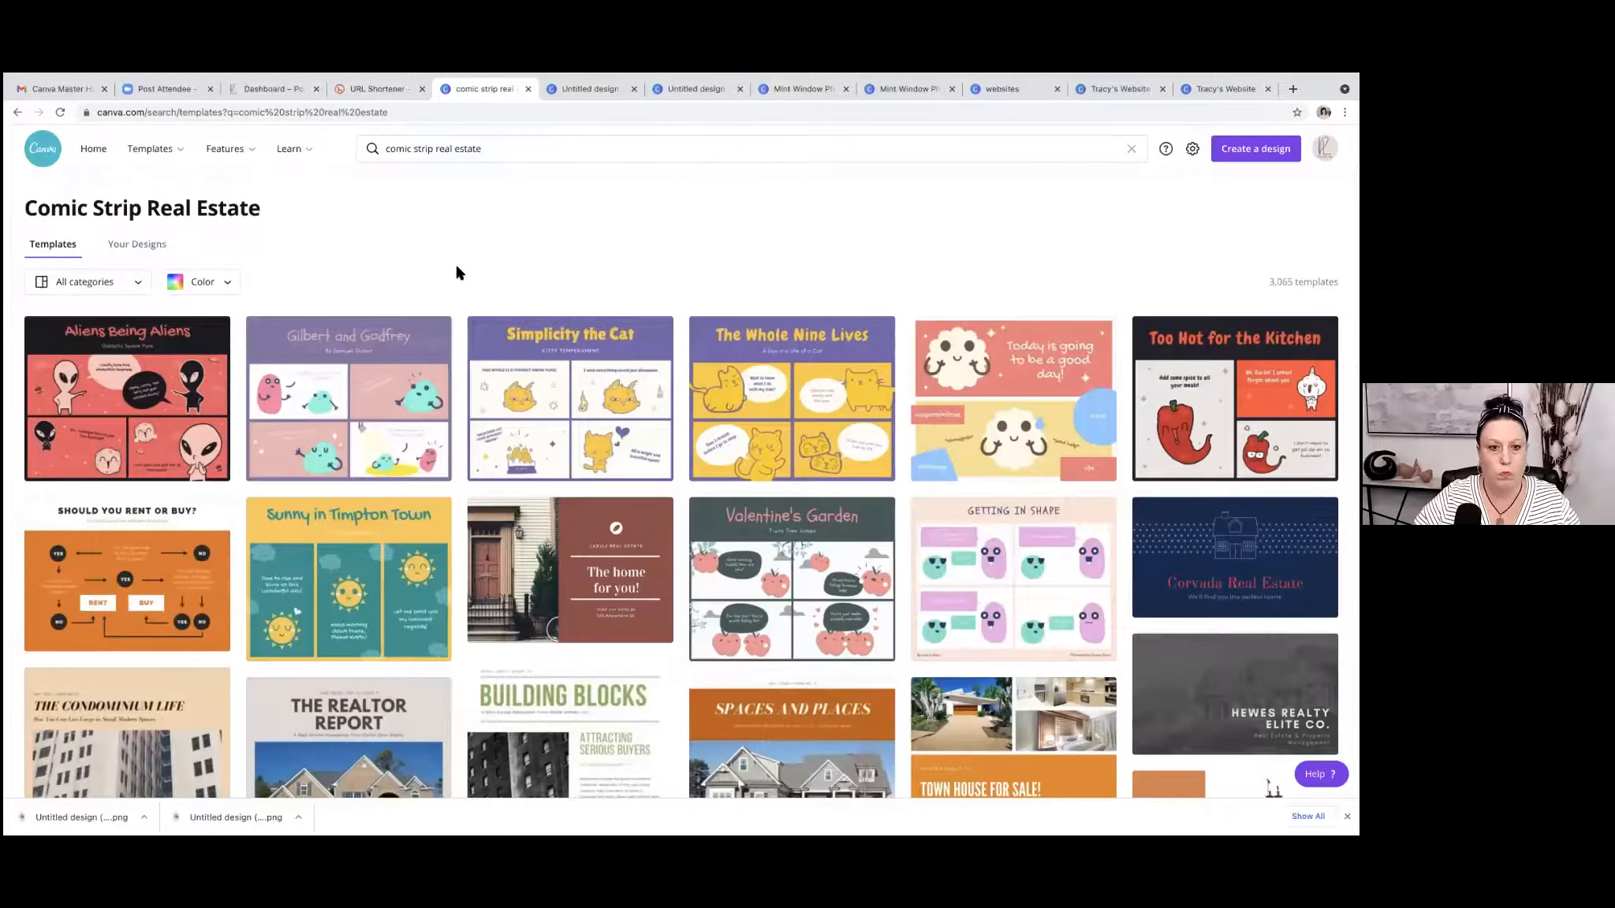
scroll(456, 272, "down", 1)
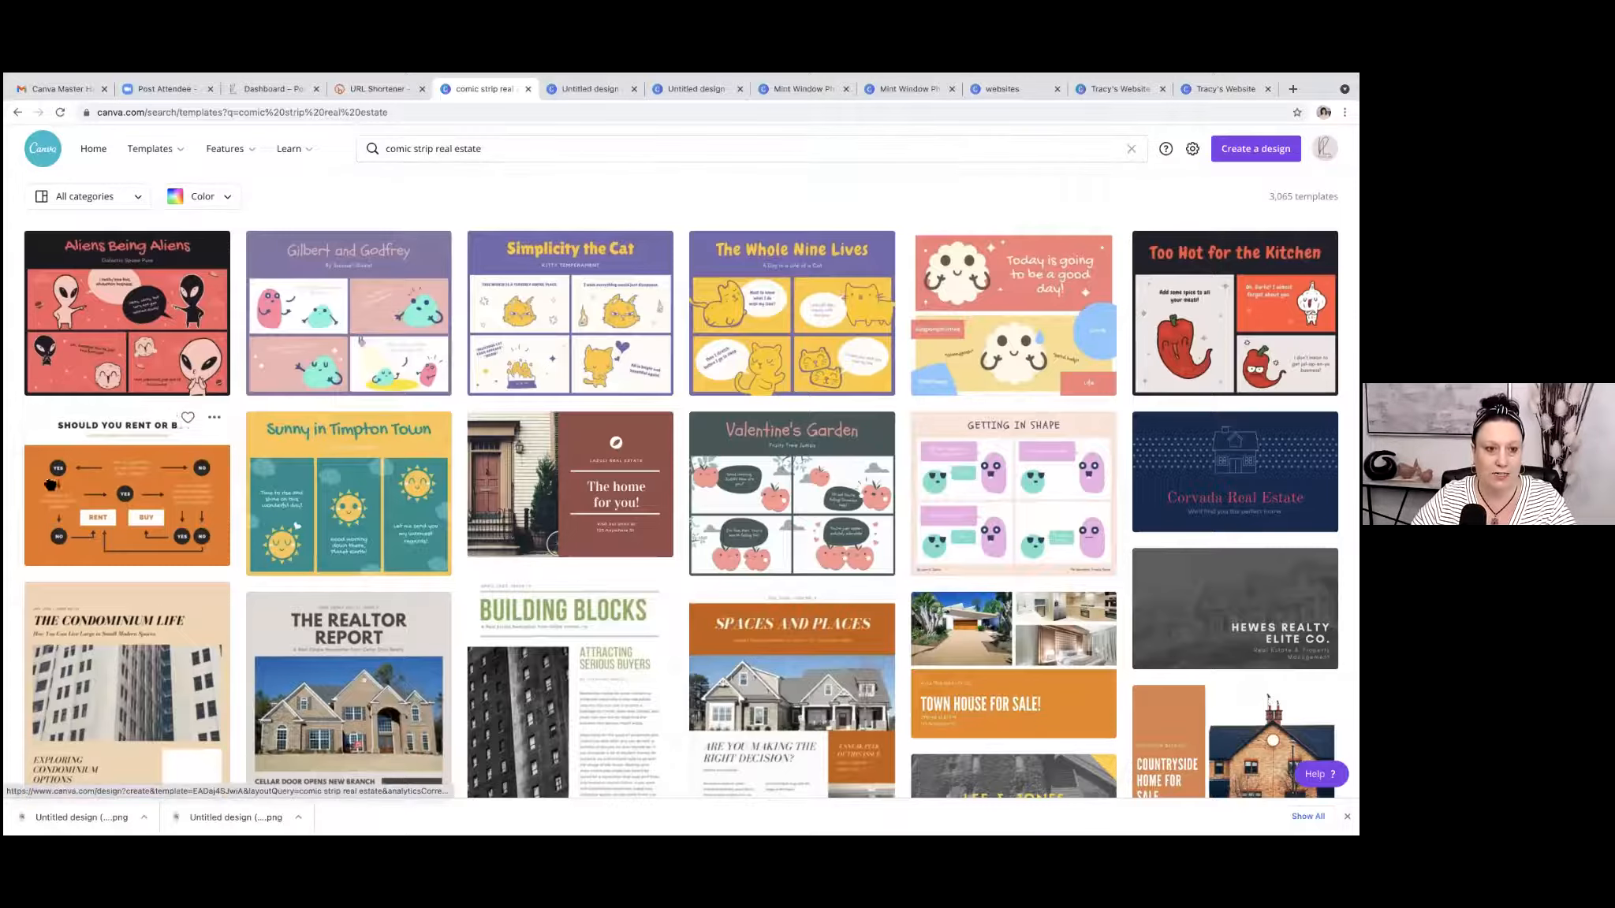
left_click(82, 468)
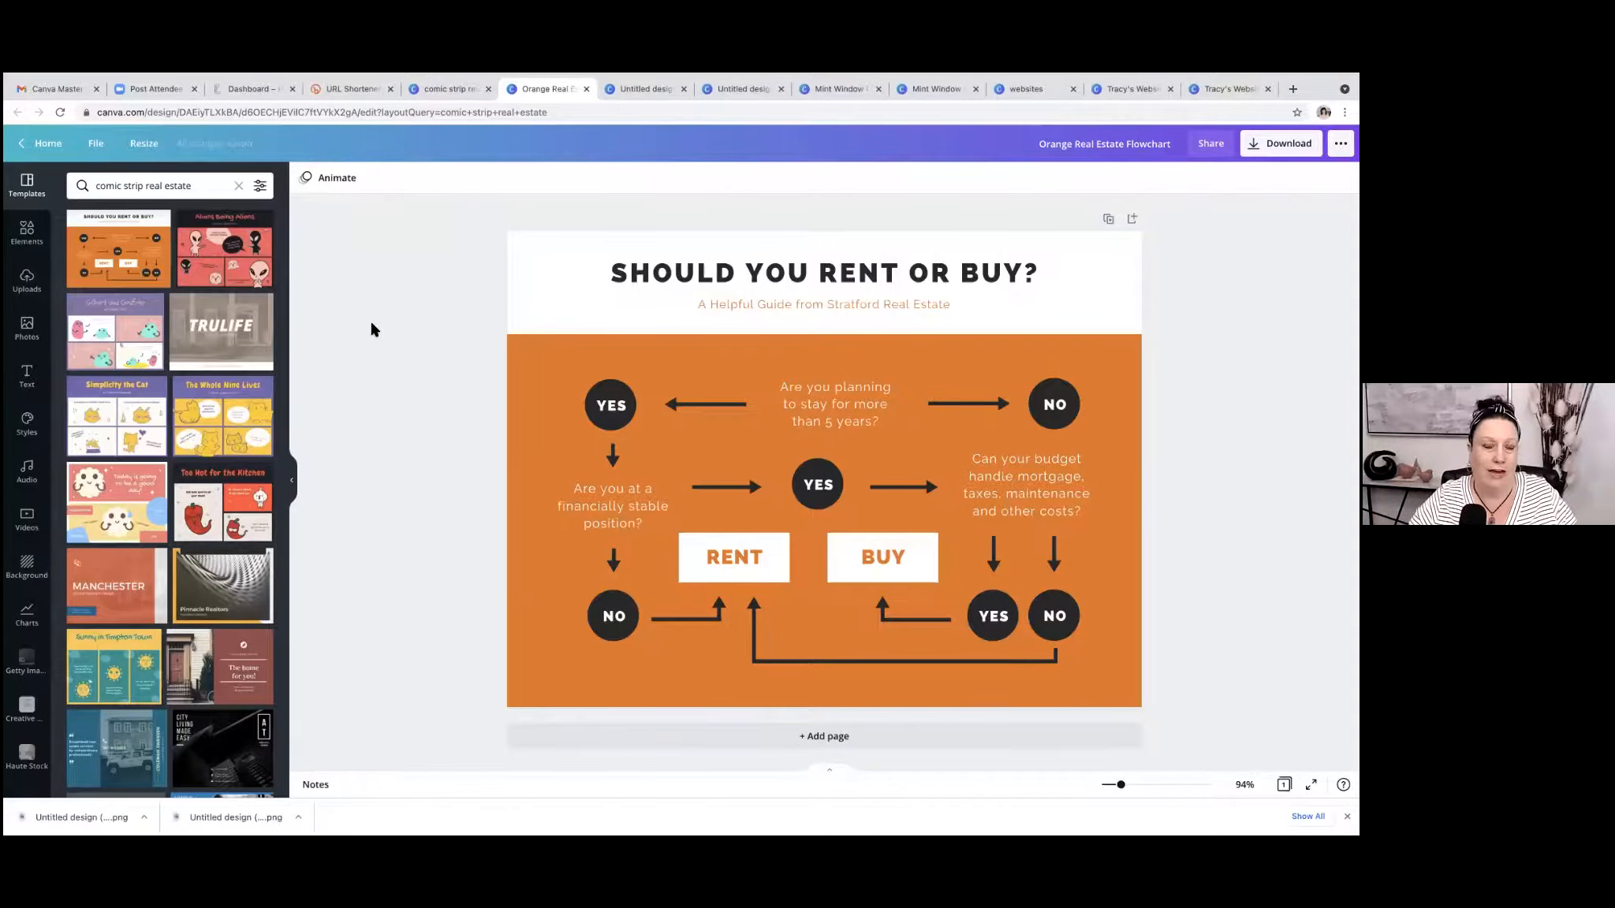
Open the color choices for the flowchart's orange background.
left_click(534, 361)
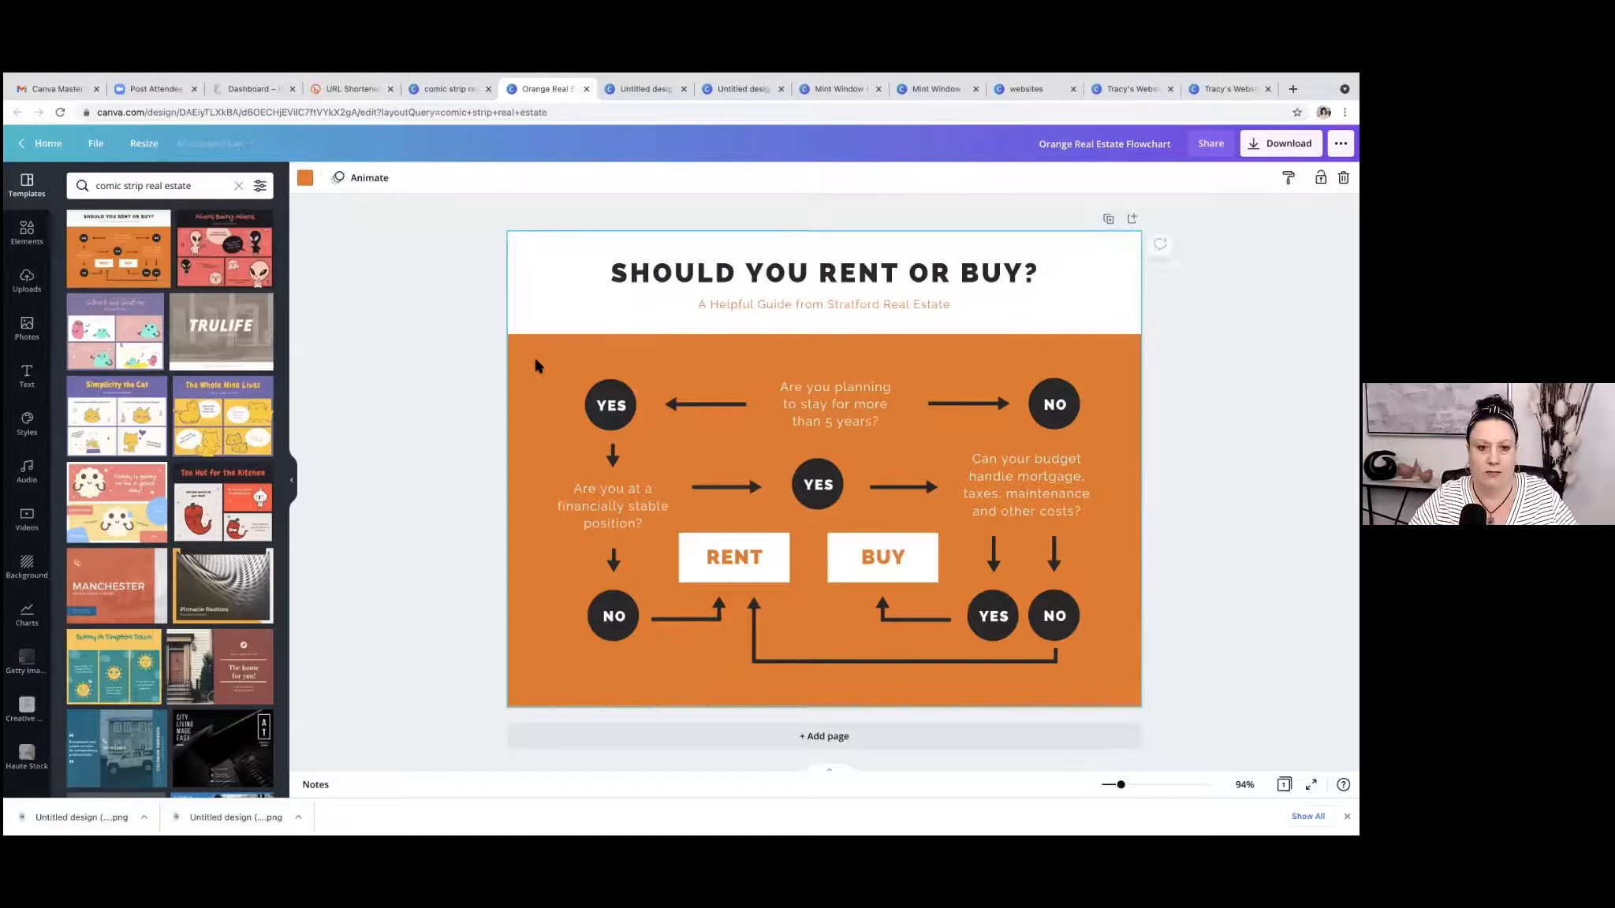
left_click(304, 177)
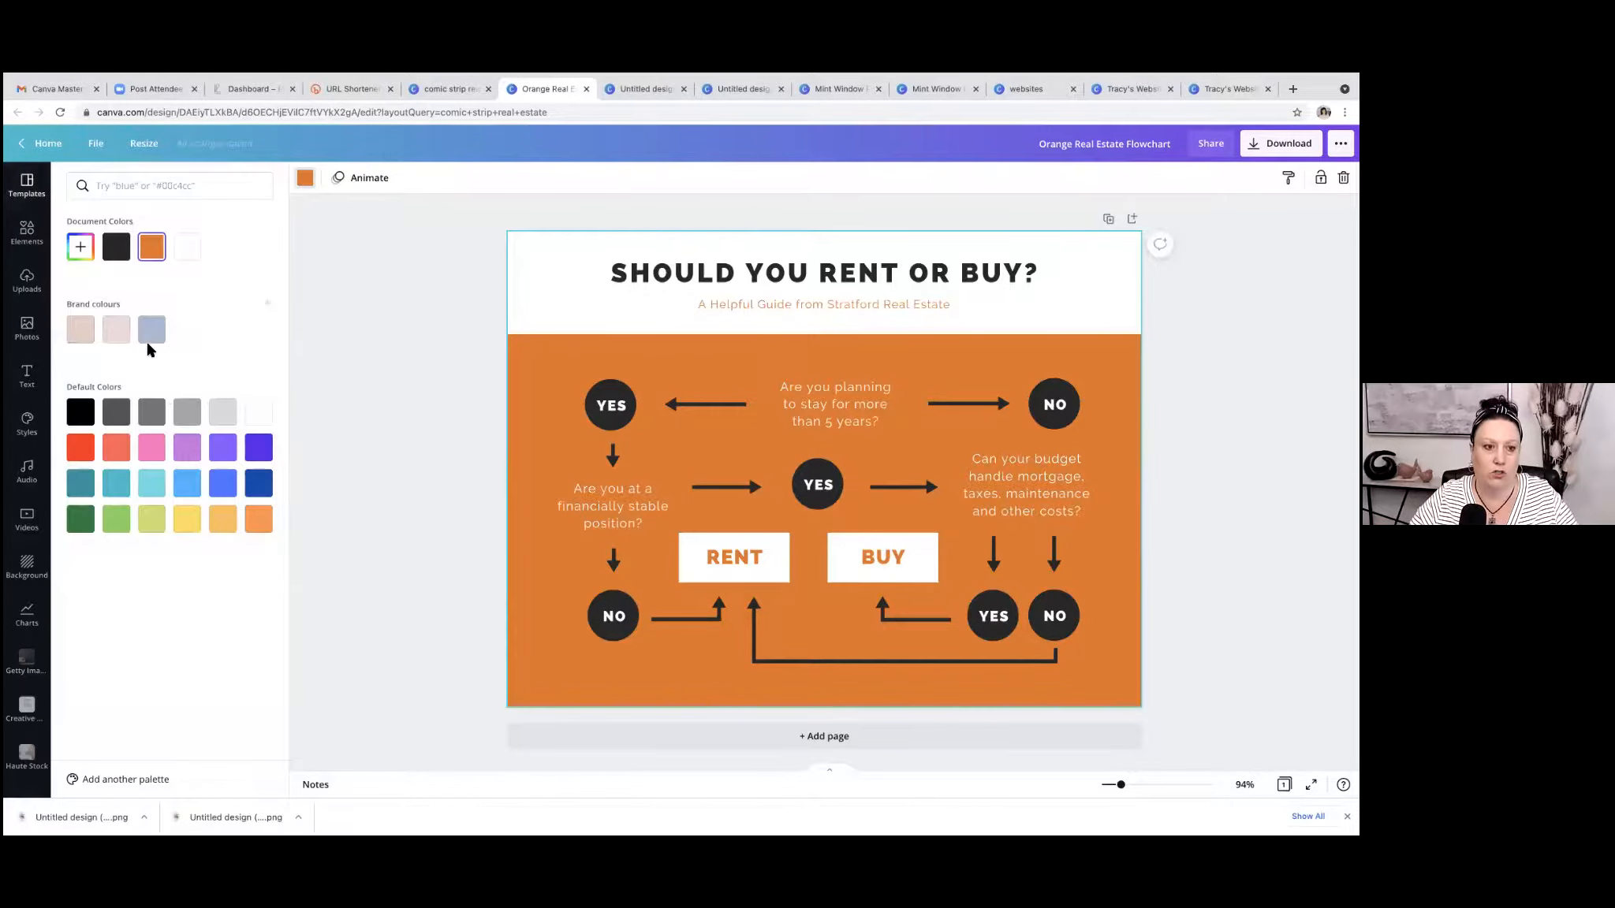
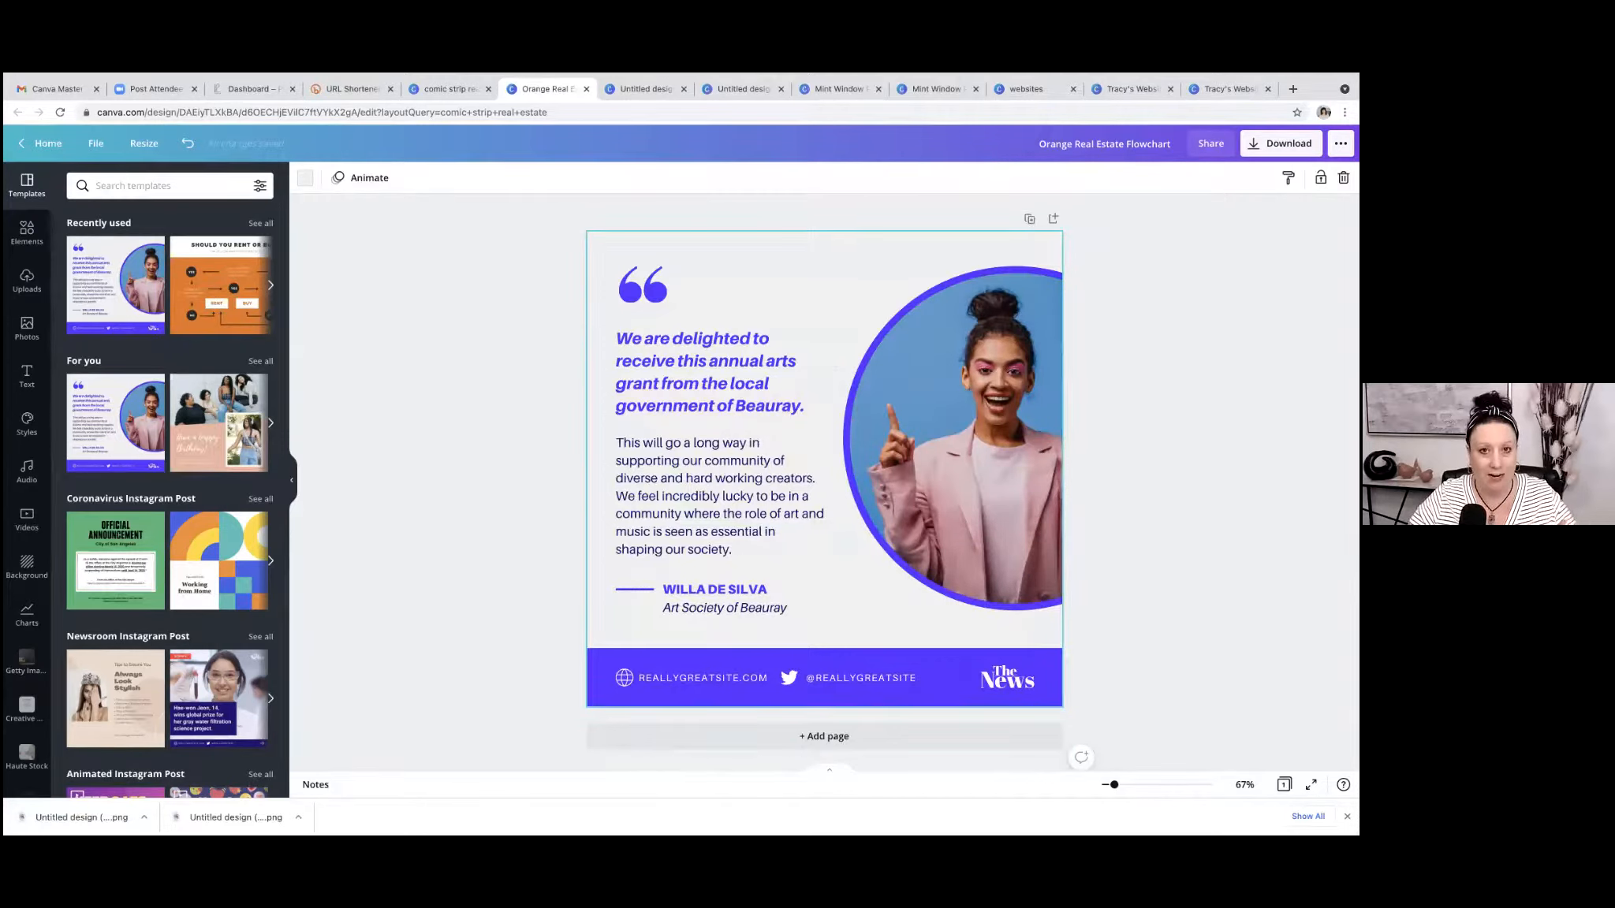
Apply the Breathe photo animation to the round portrait of the woman.
key("ctrl+Up")
left_click(746, 124)
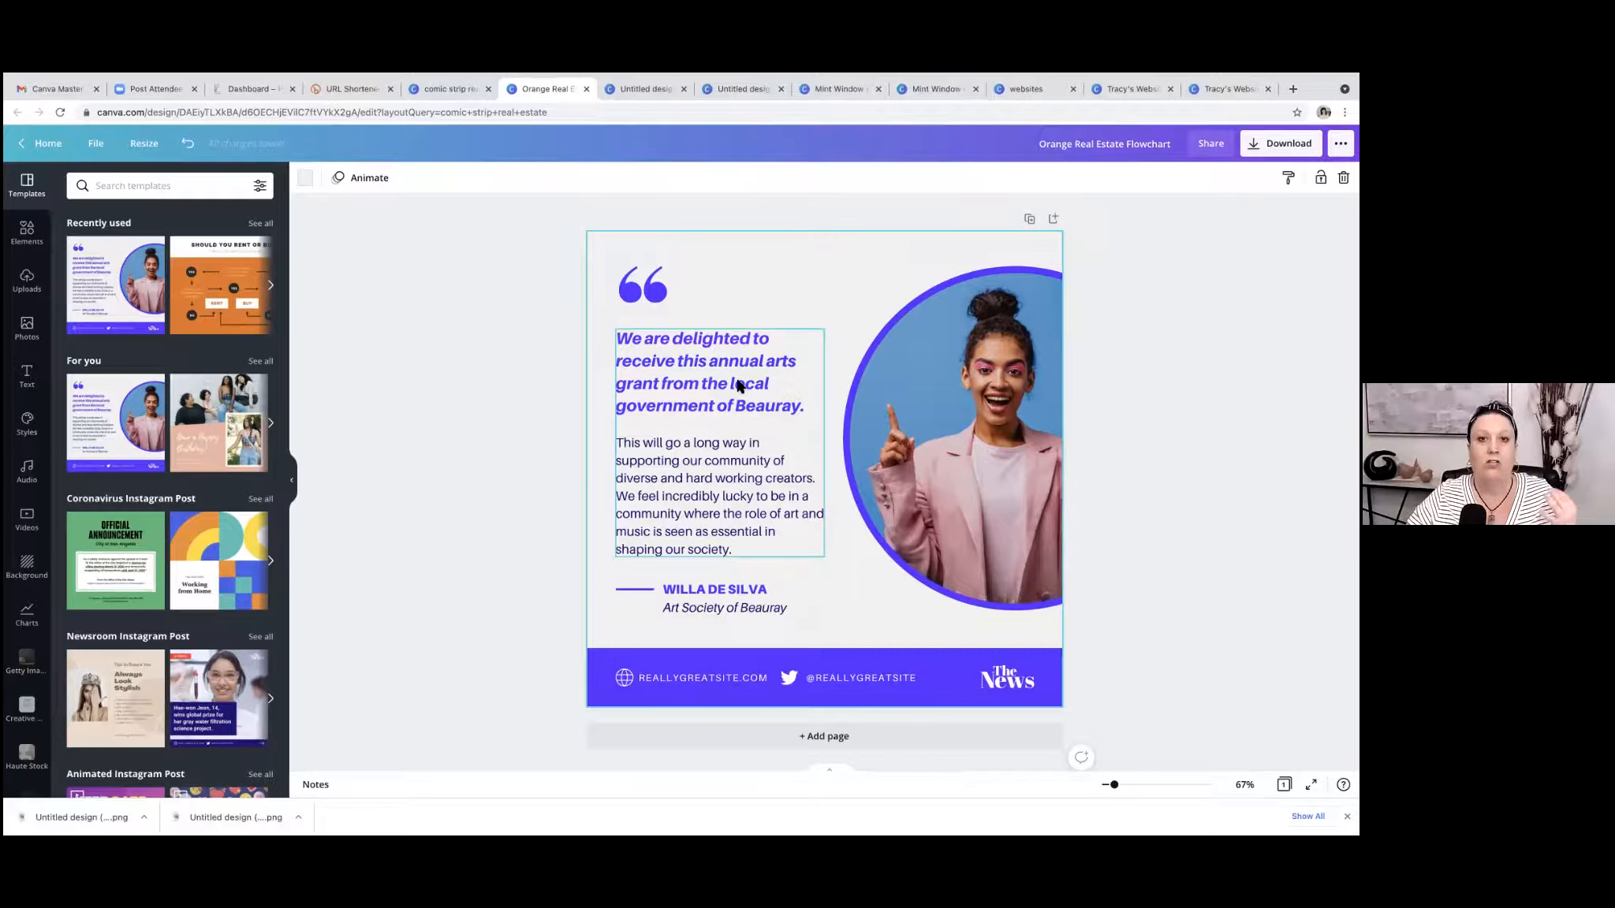
left_click(975, 433)
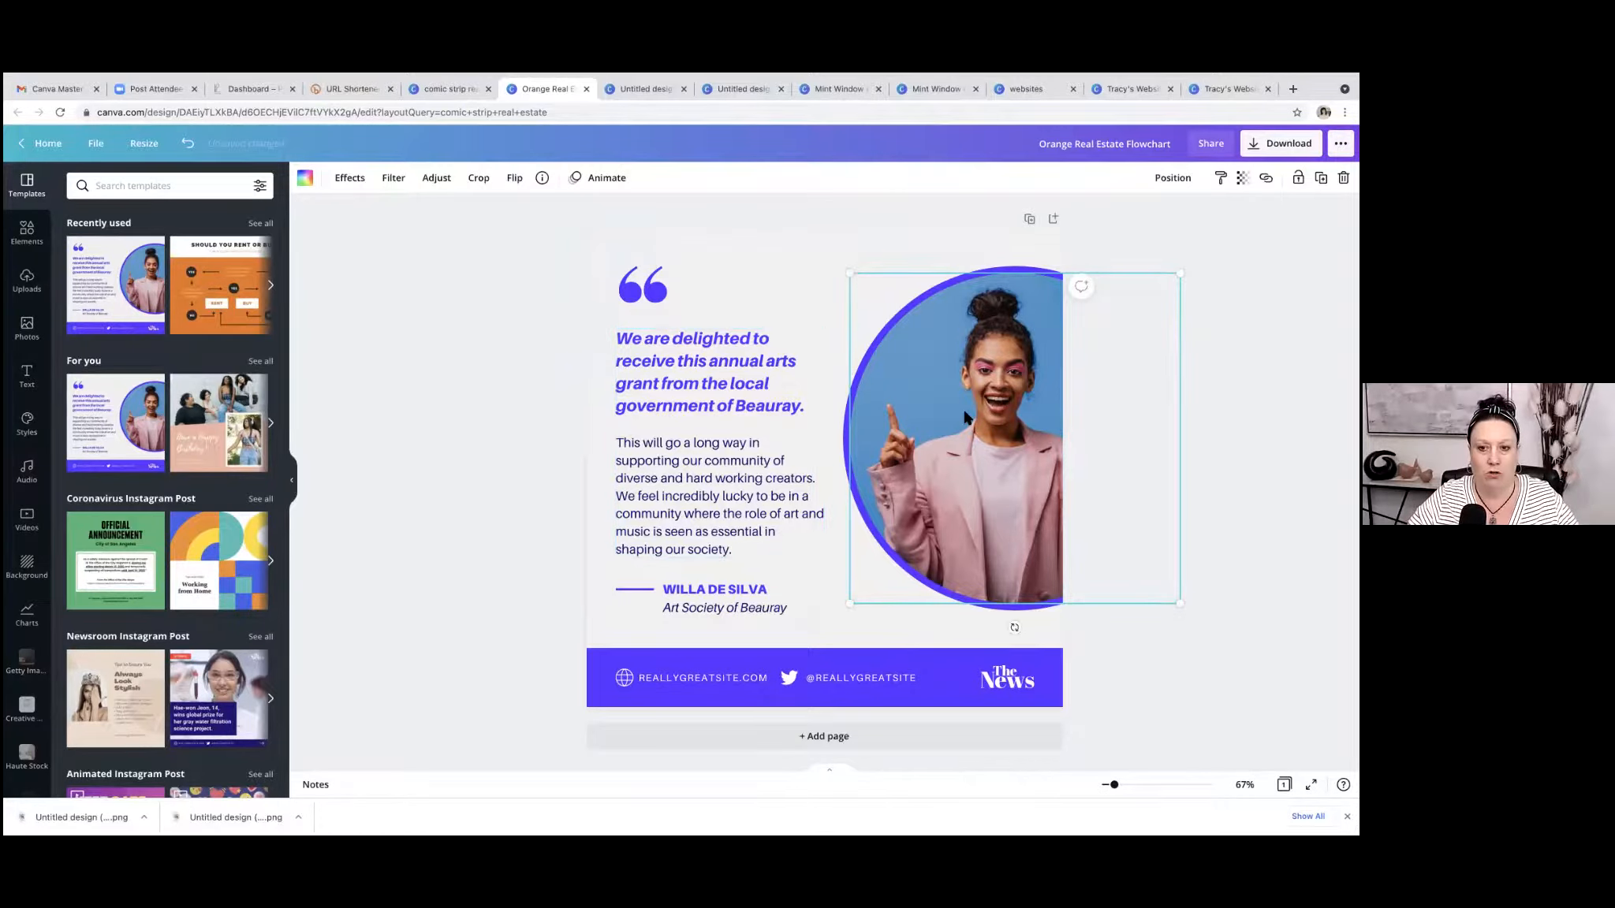
left_click(606, 180)
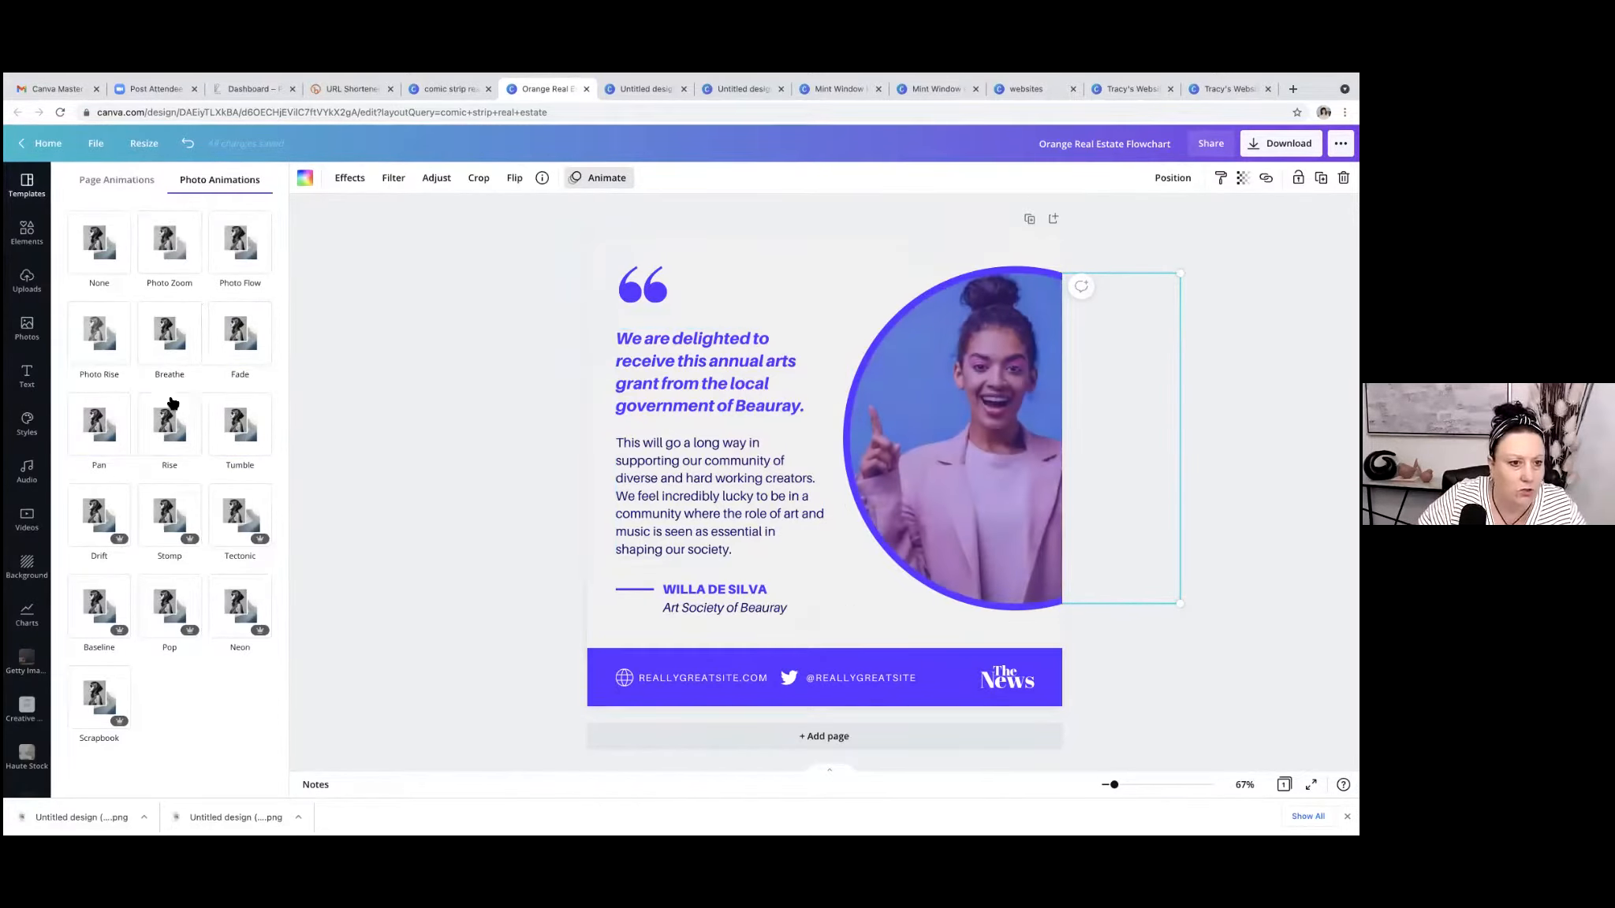
left_click(163, 339)
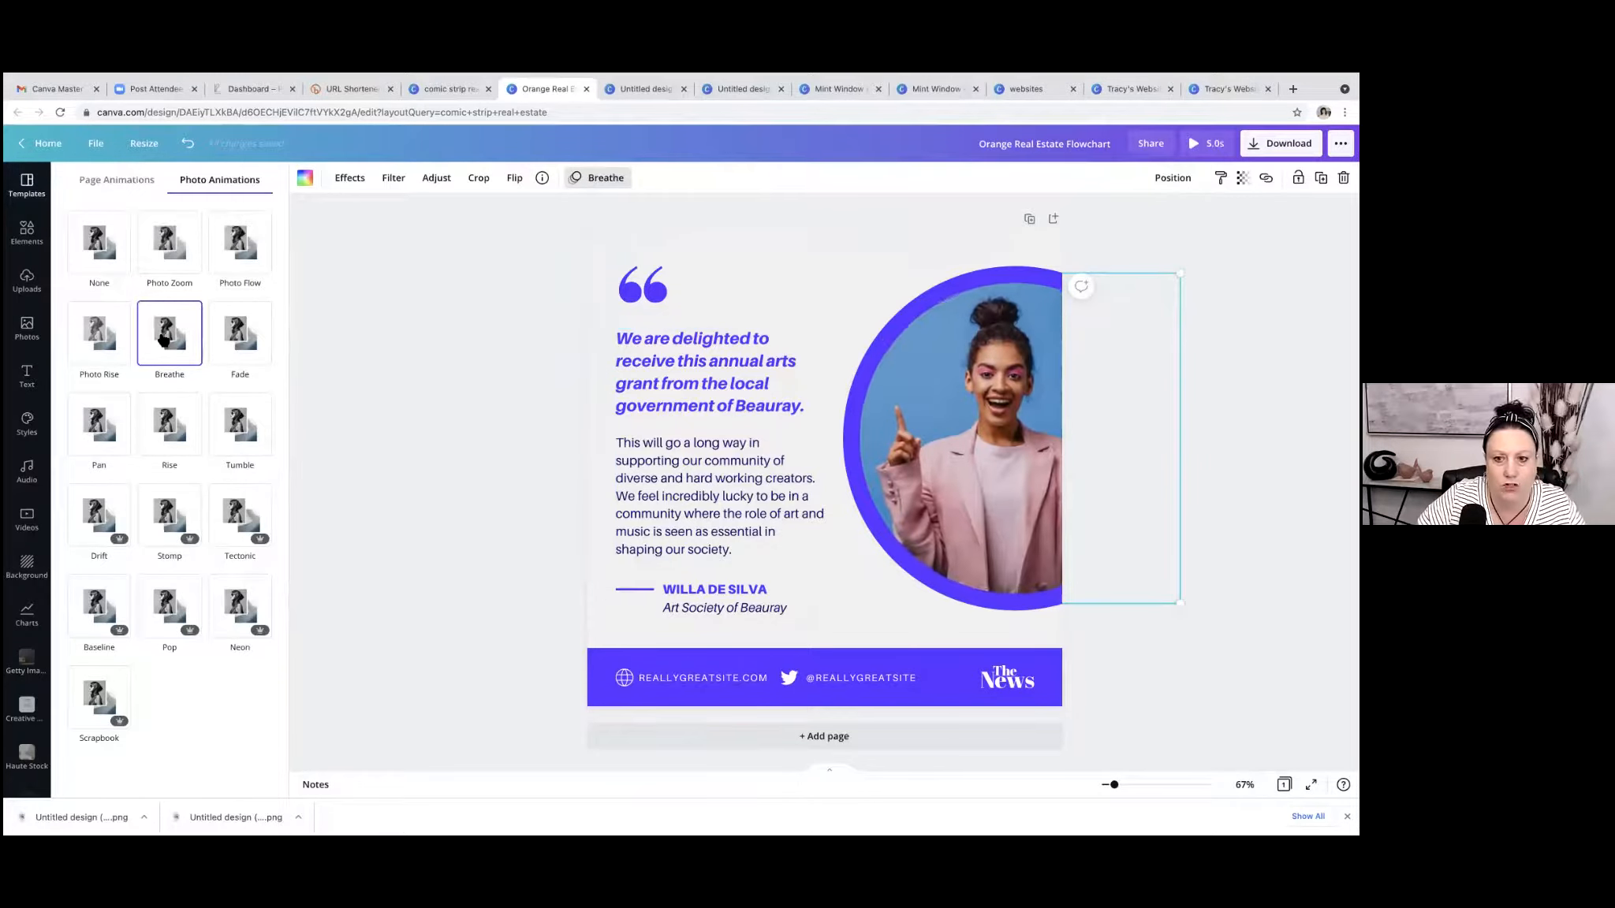
left_click(480, 339)
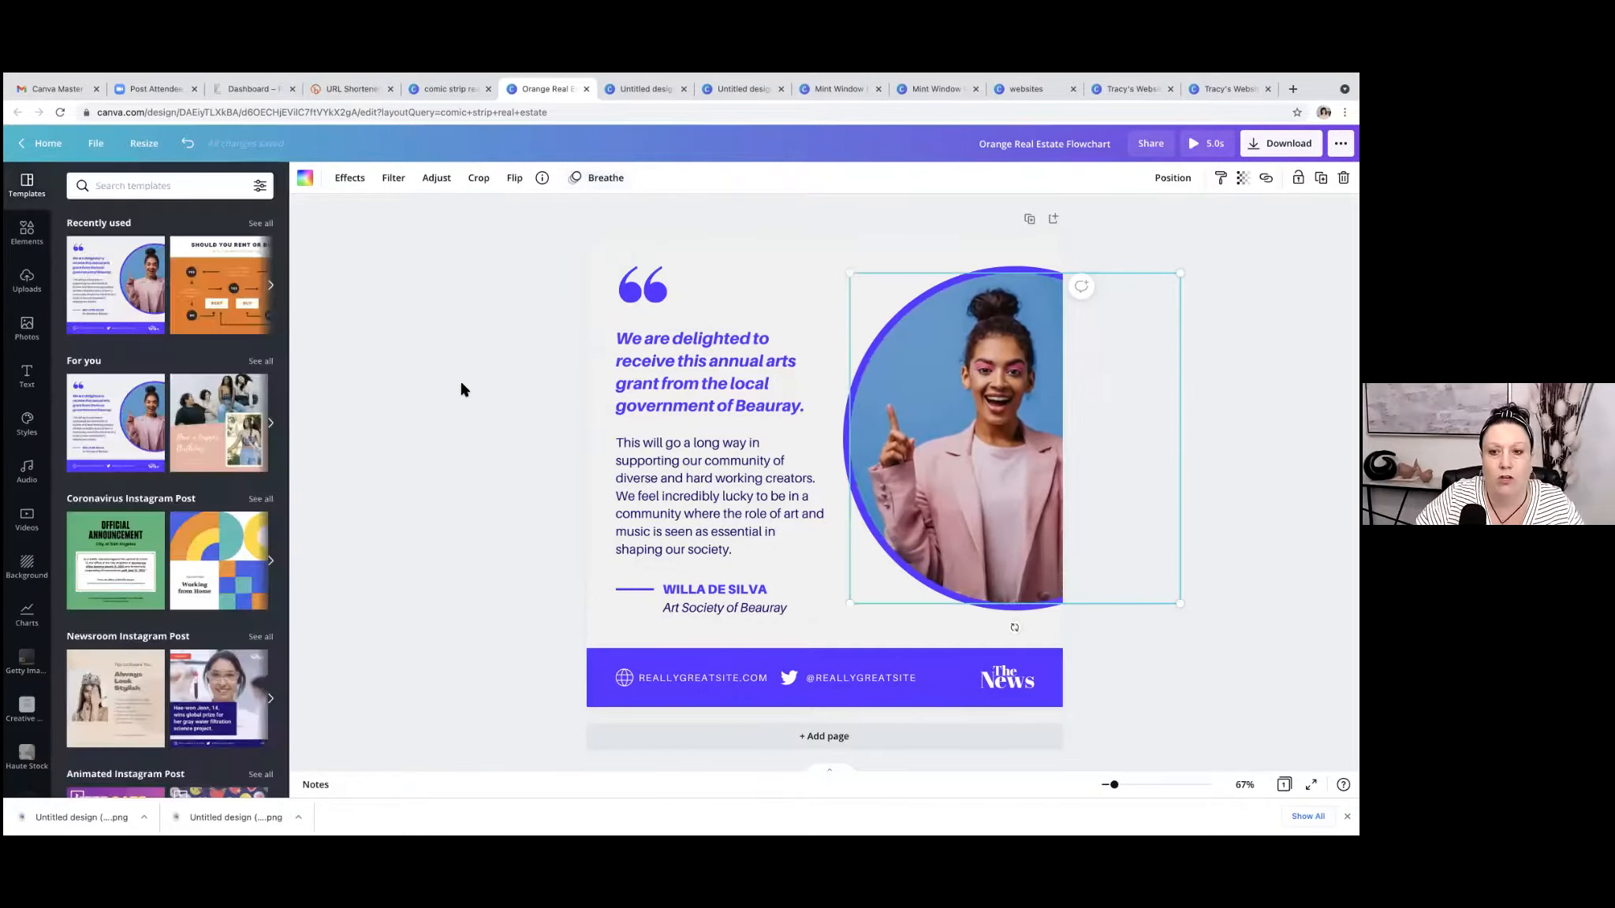
Apply the Typewriter text animation to the quote text block beside the portrait.
left_click(716, 389)
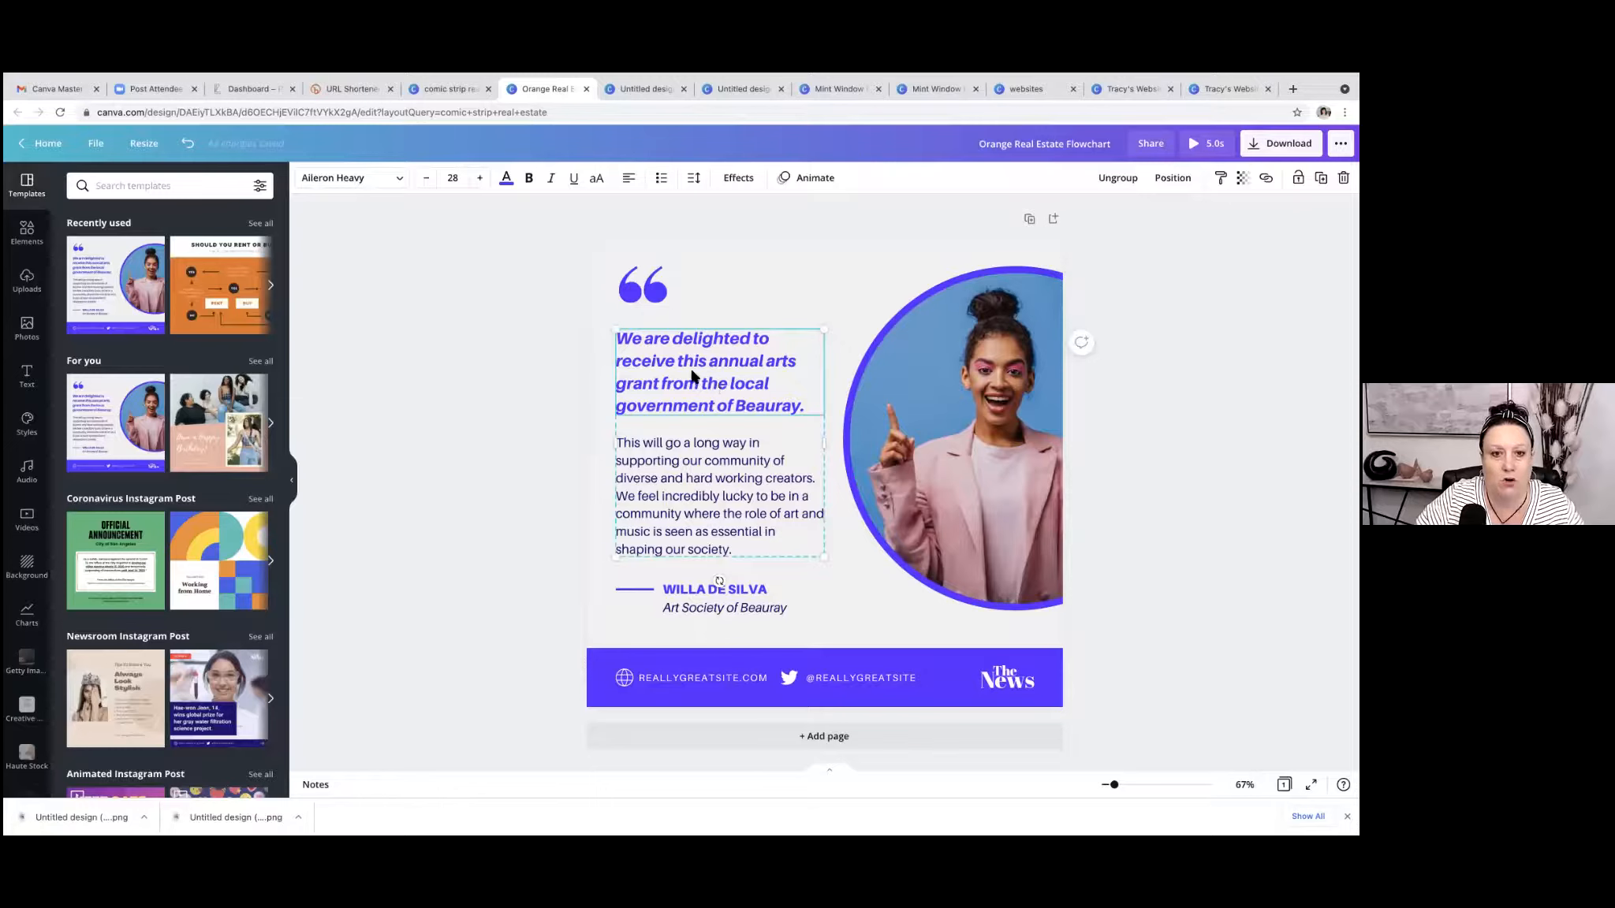
left_click(813, 177)
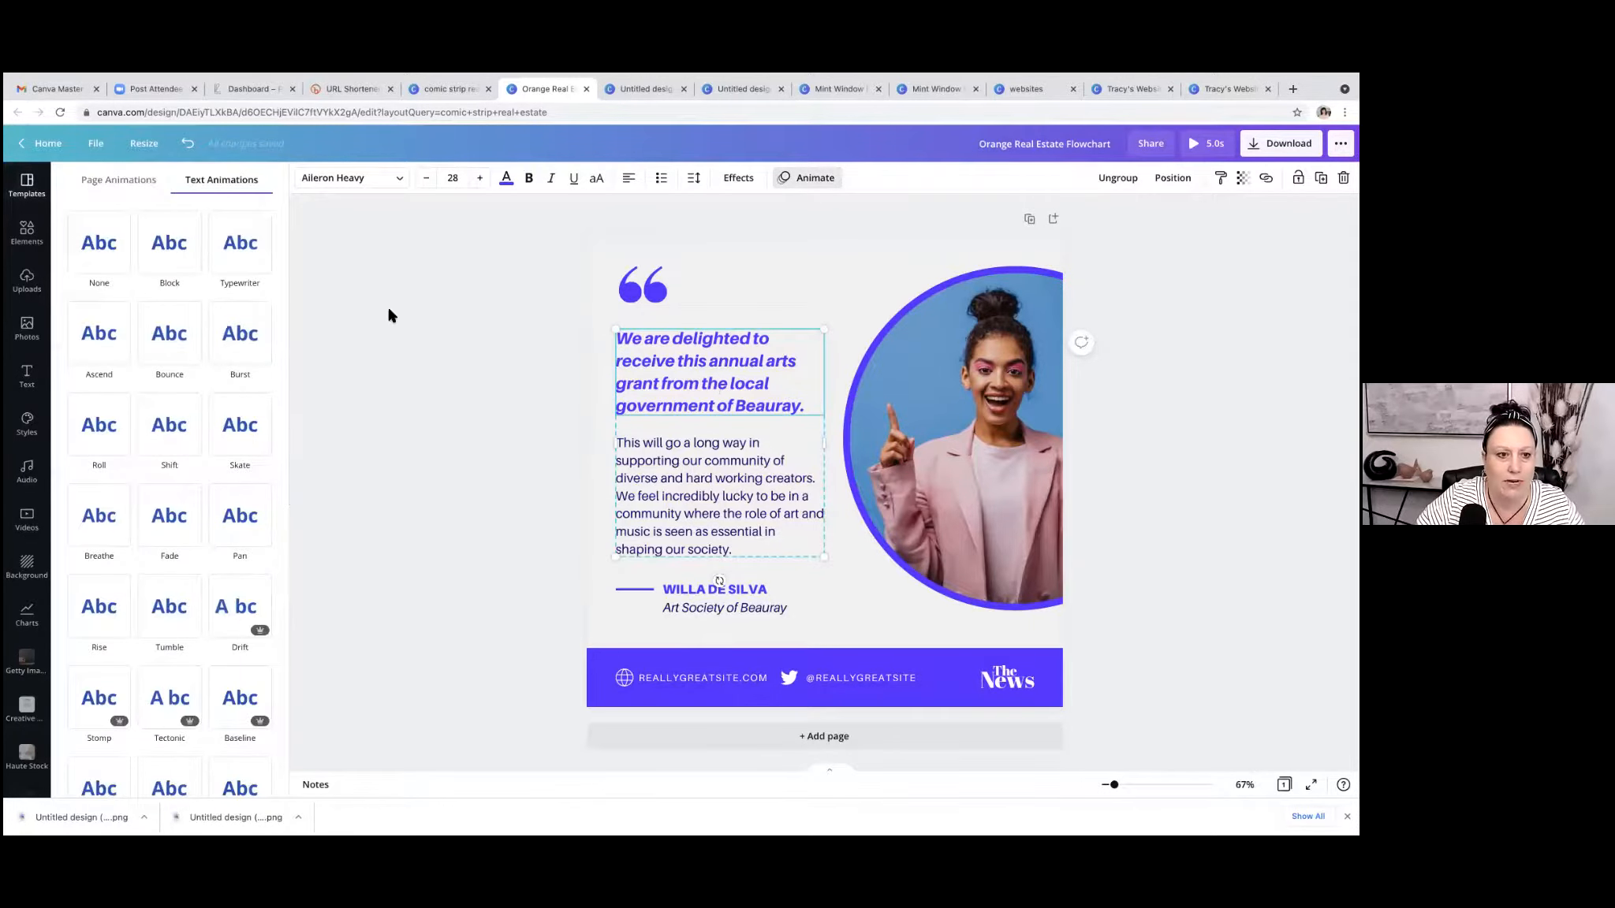
left_click(241, 246)
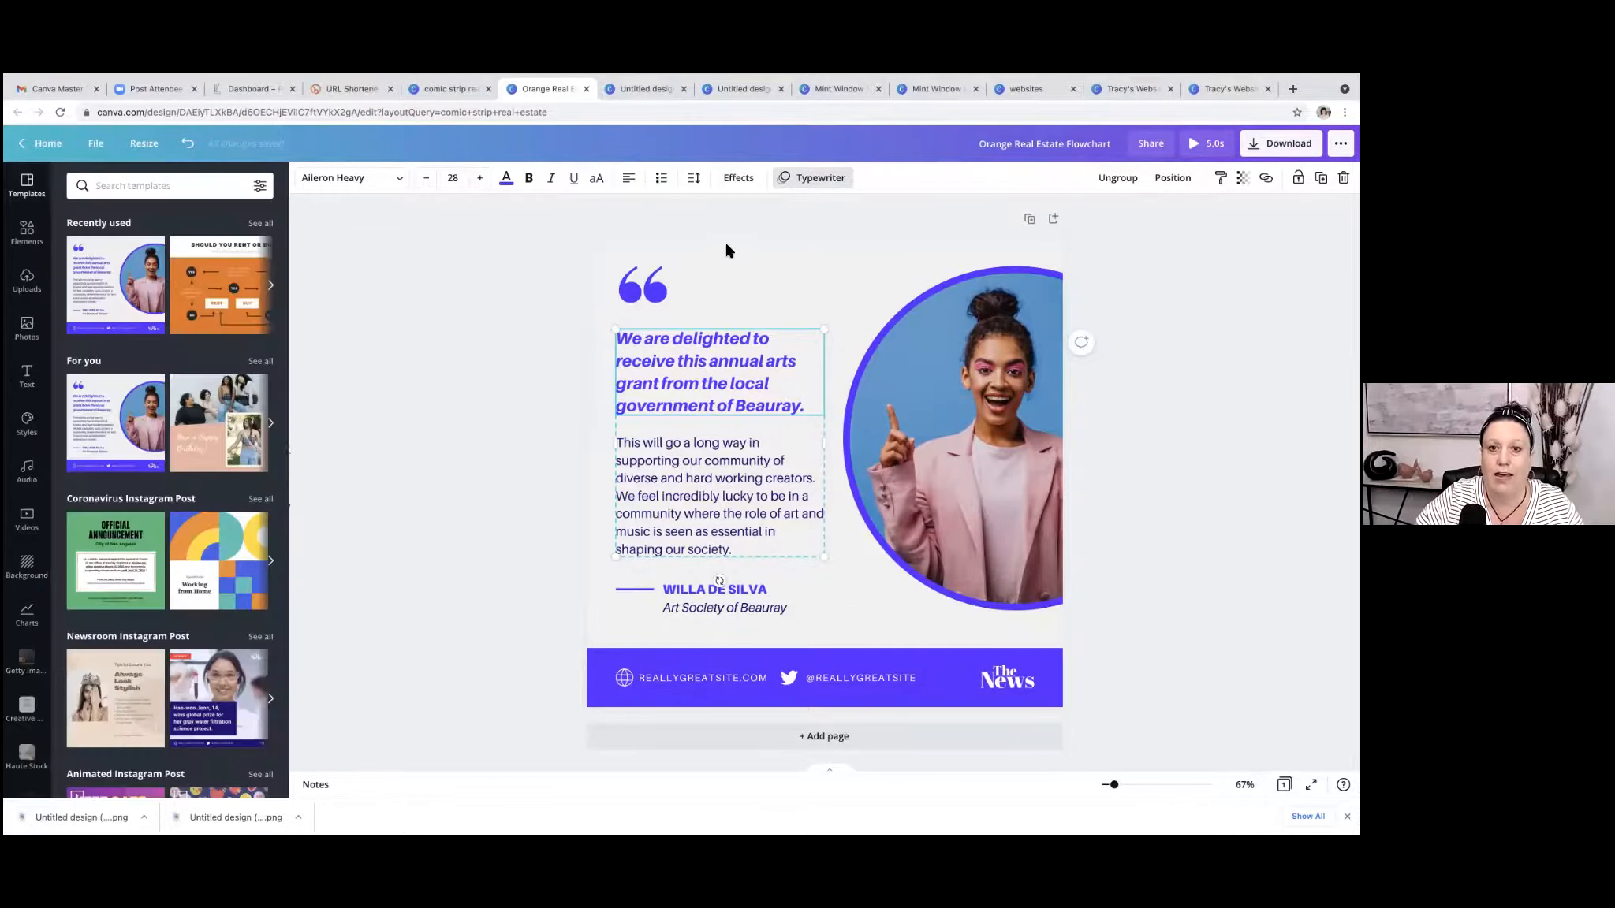
left_click(727, 251)
left_click(727, 251)
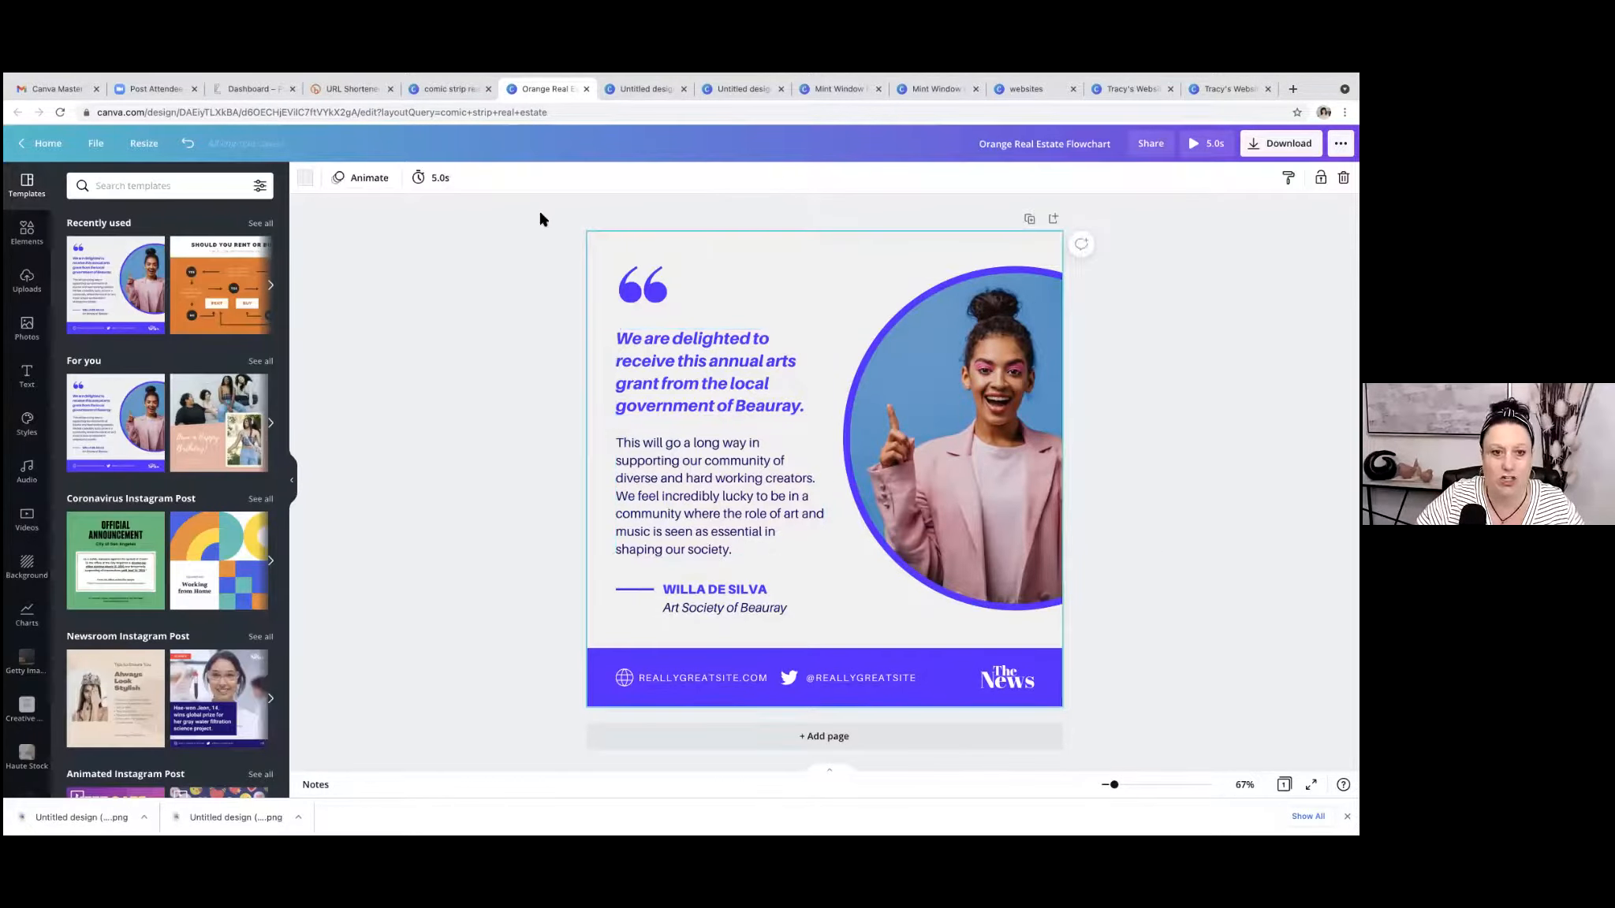
Look through the page animations and preview Photo Flow on the whole page.
left_click(369, 175)
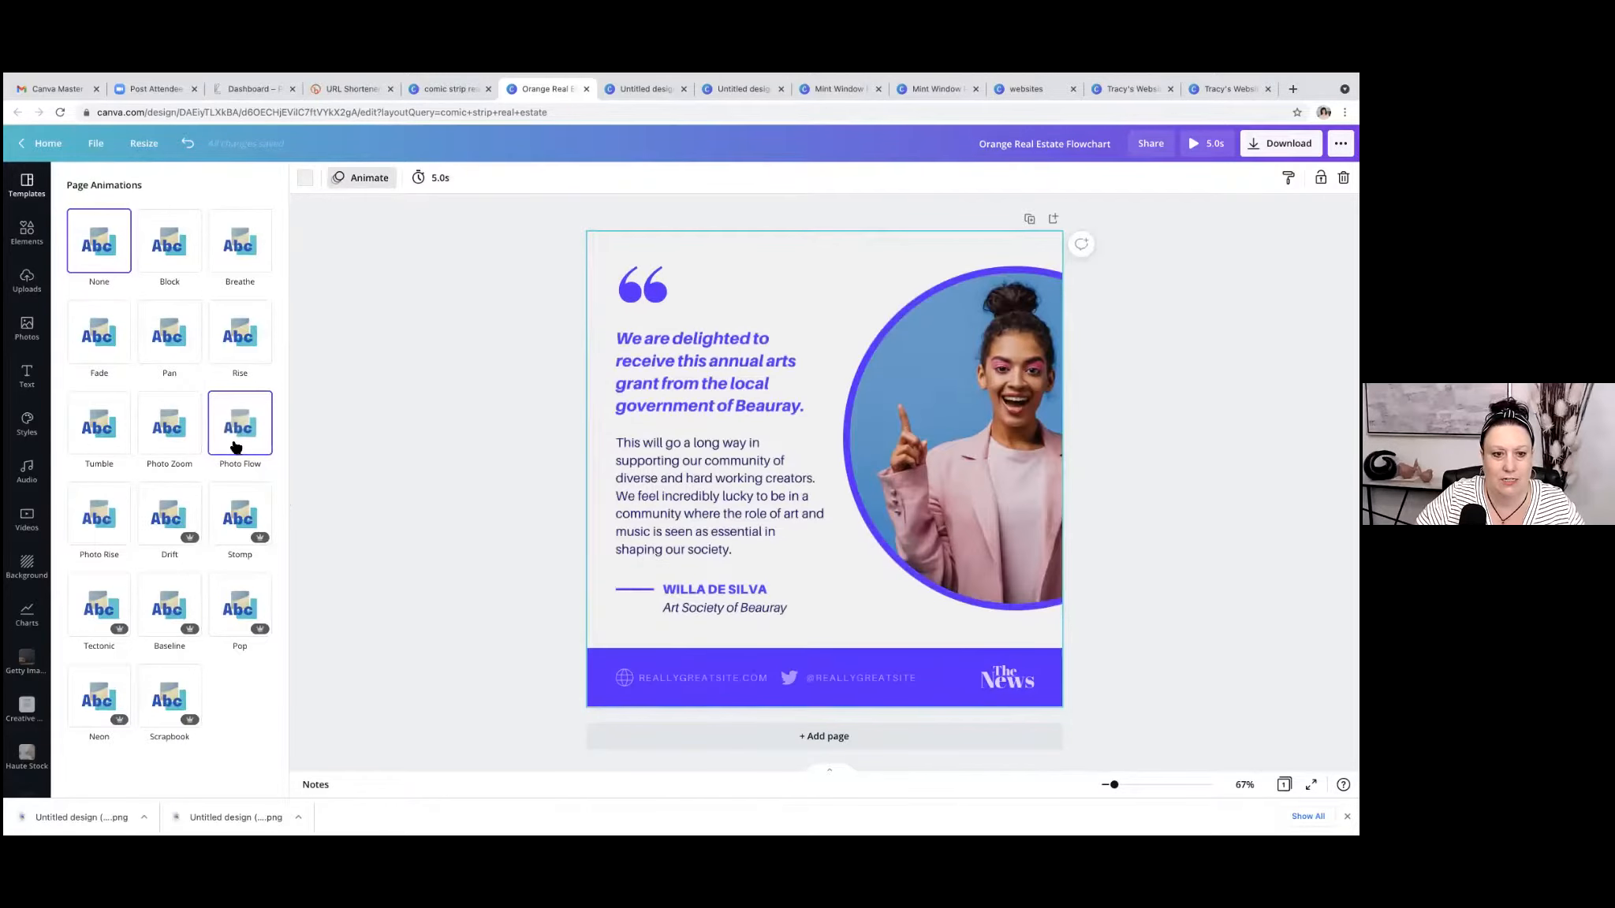
left_click(489, 371)
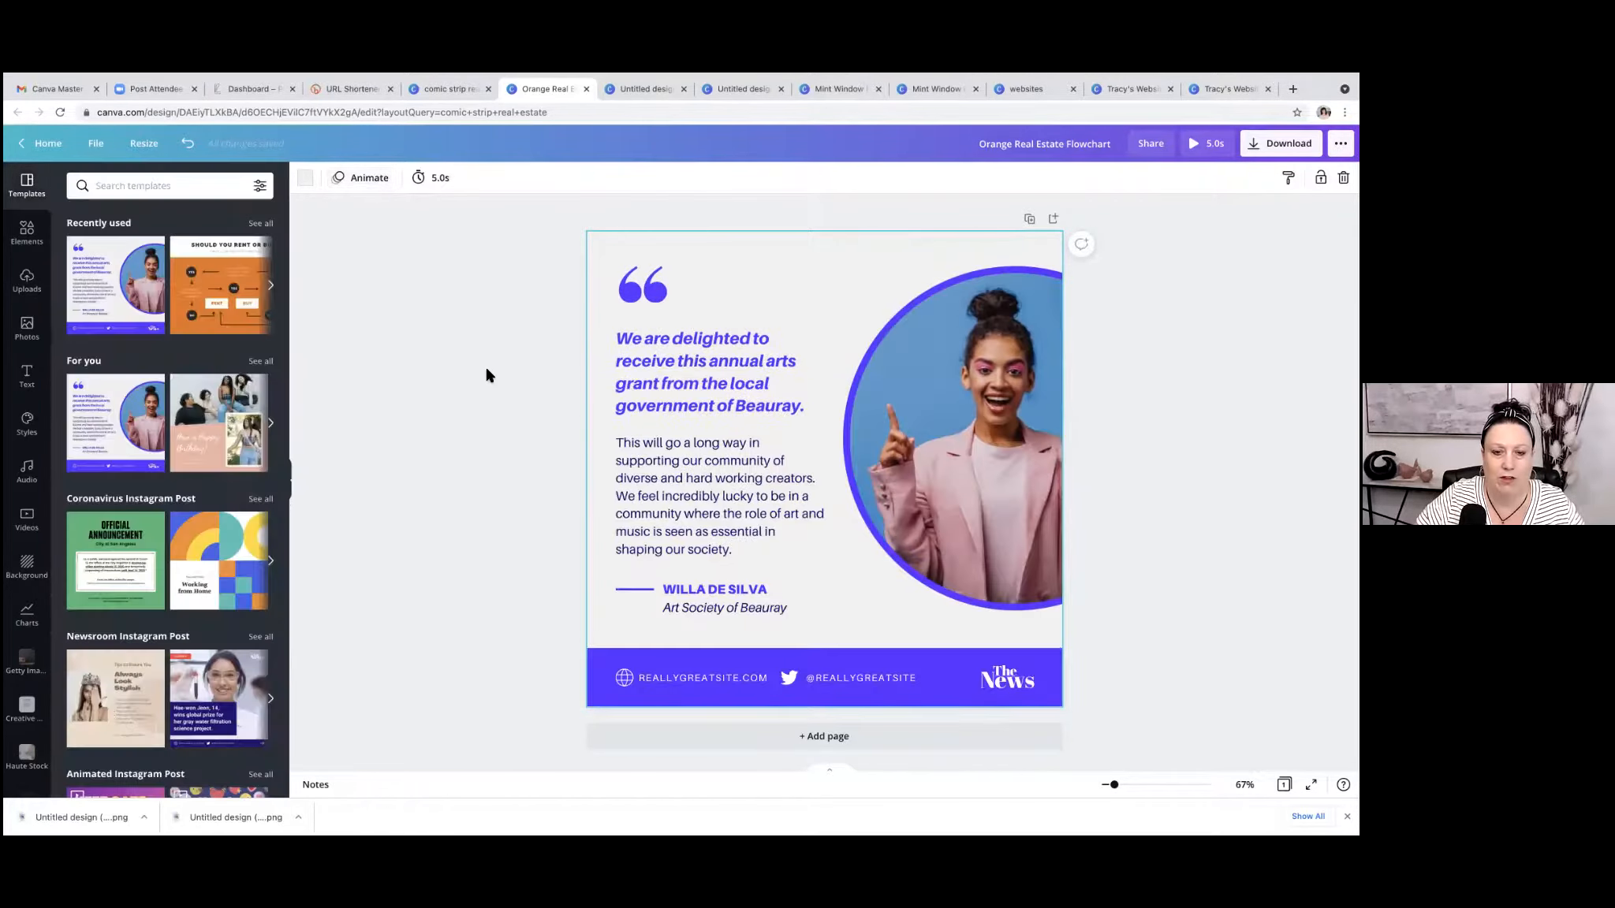
Check the suggested download file type for the animated quote post and open its playback preview.
left_click(724, 362)
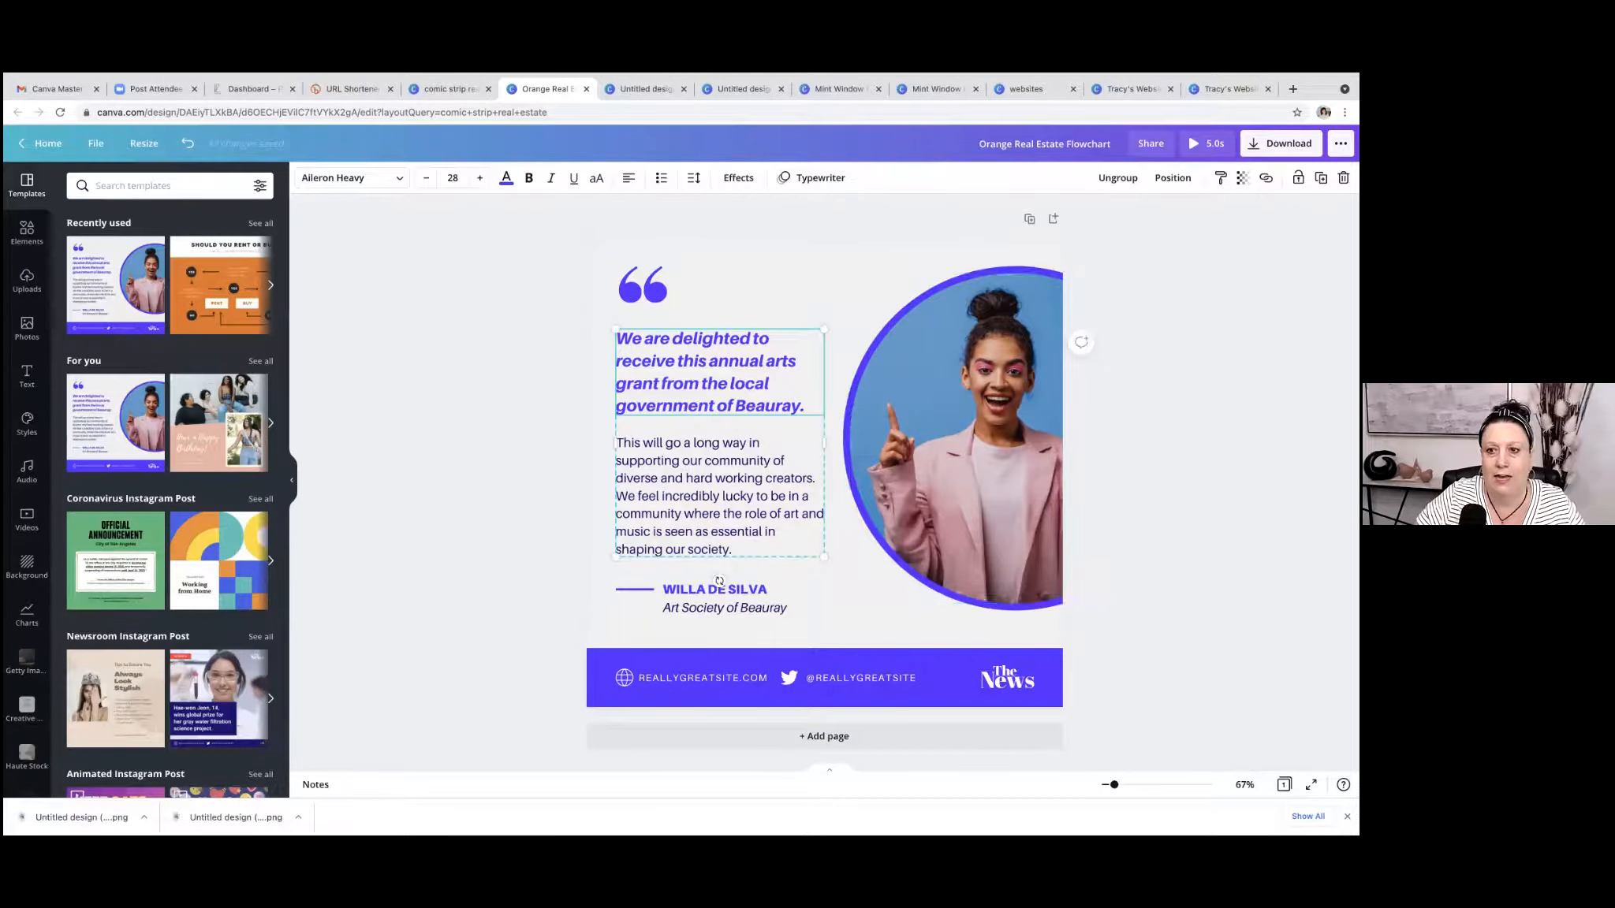
left_click(1280, 144)
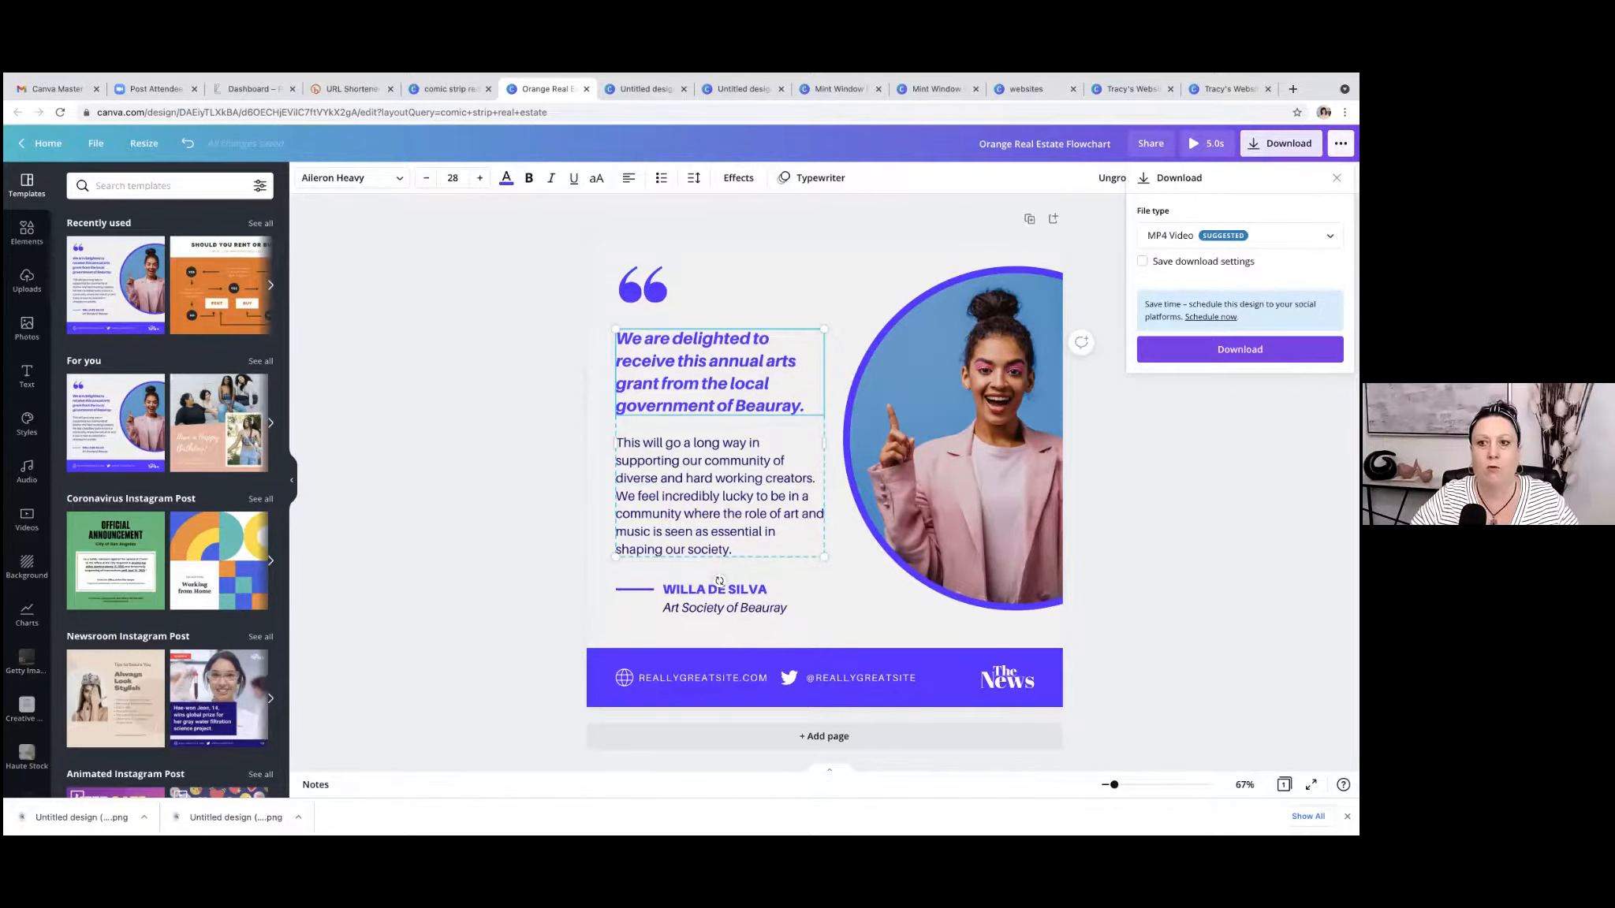
left_click(1207, 143)
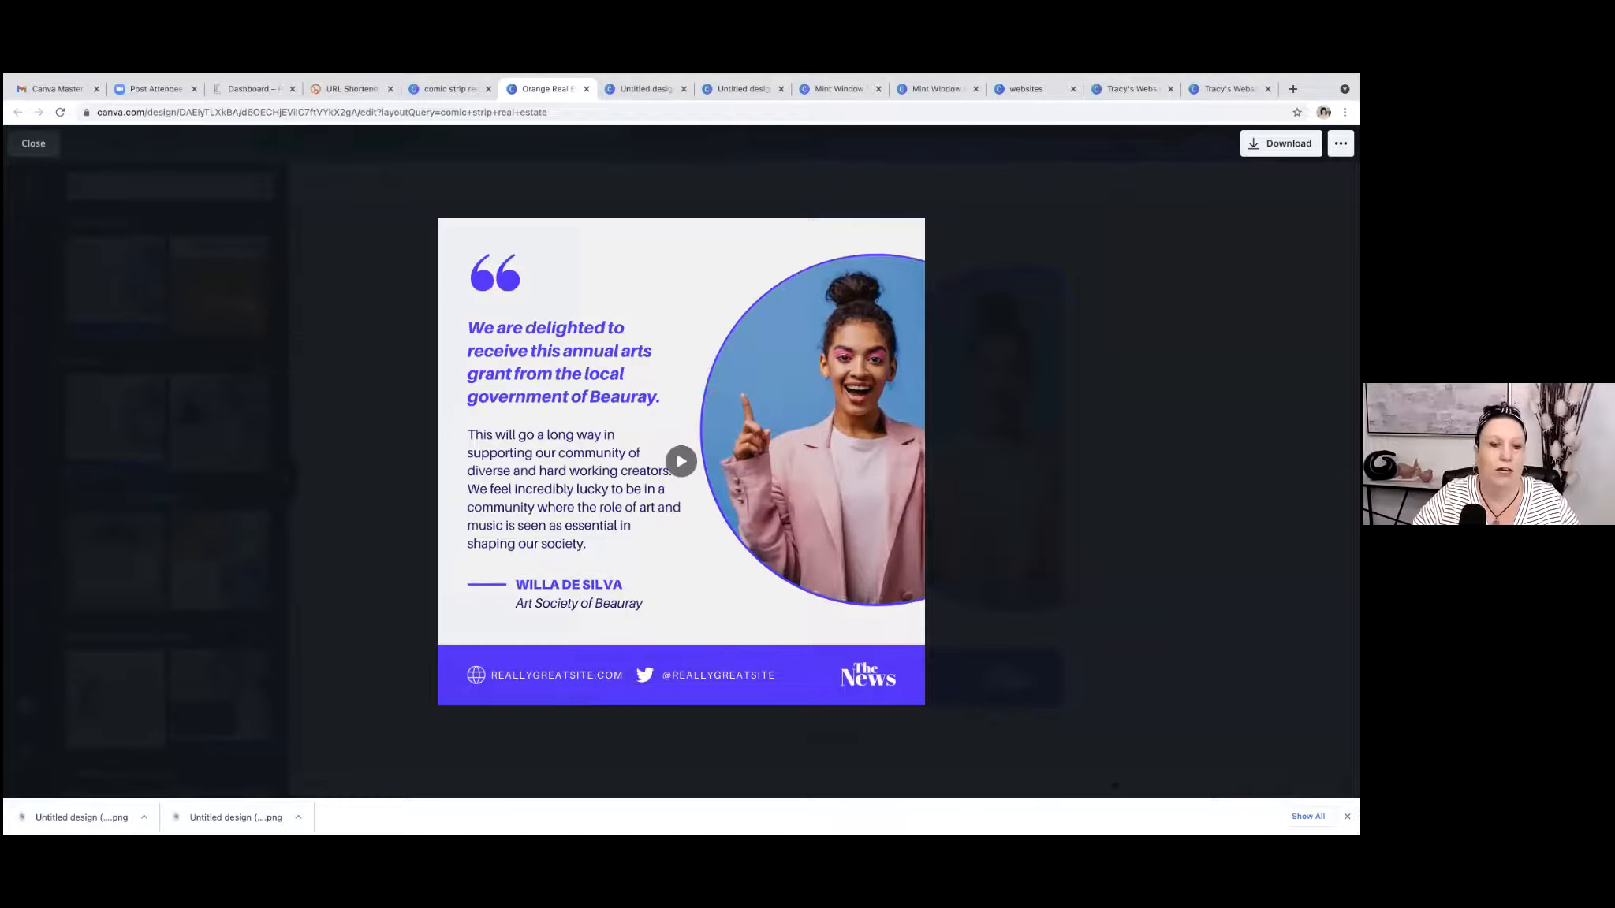
left_click(54, 148)
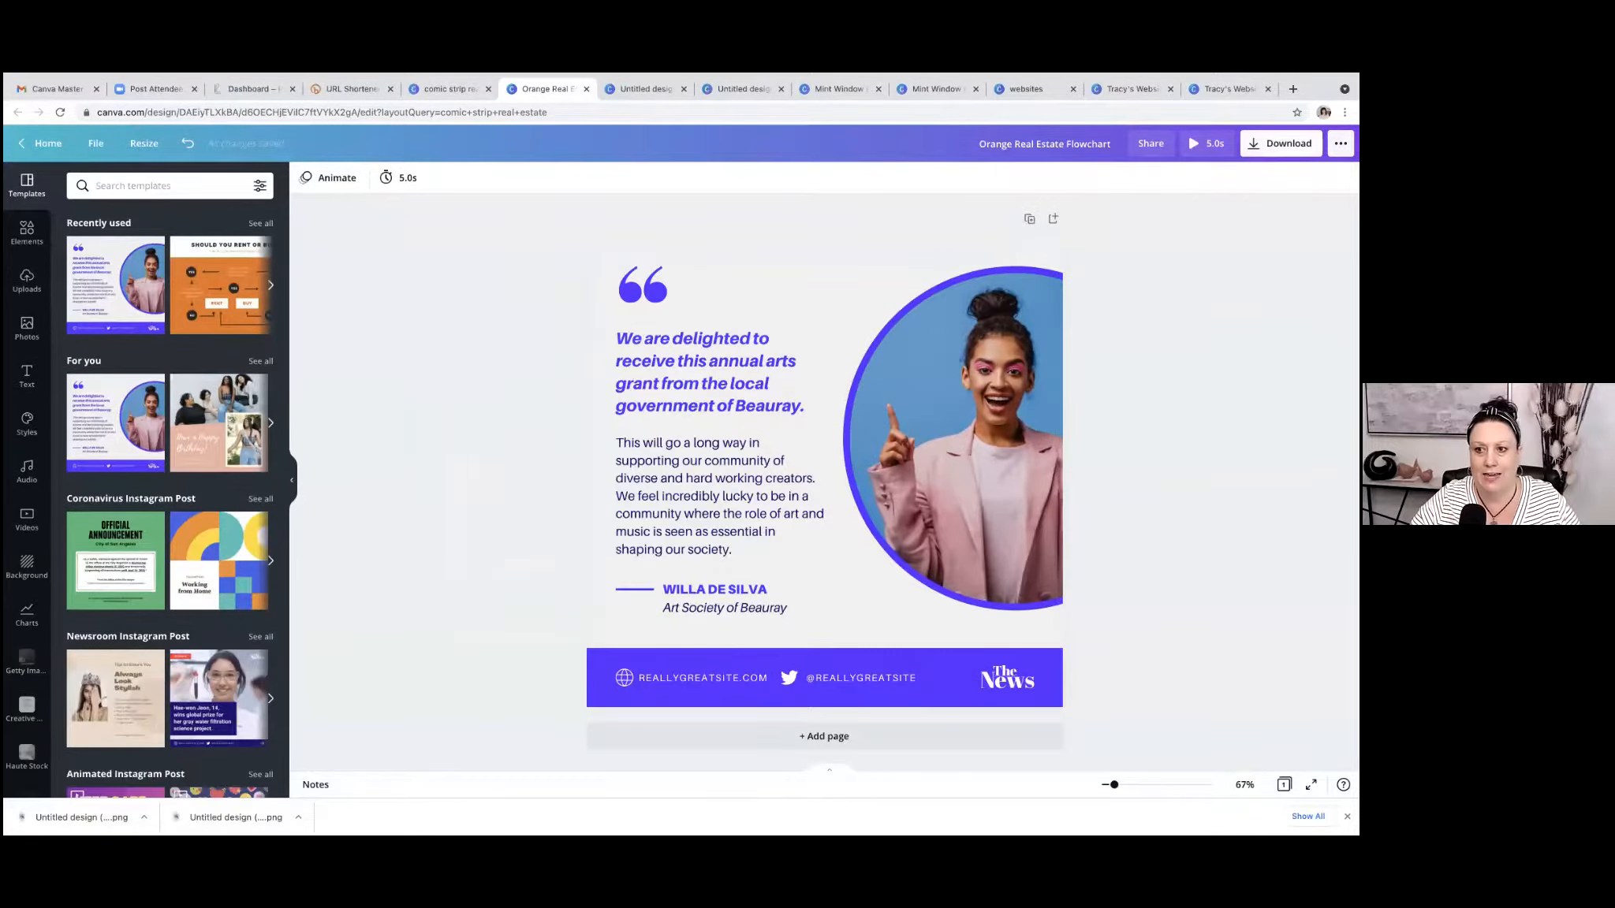
left_click(1280, 143)
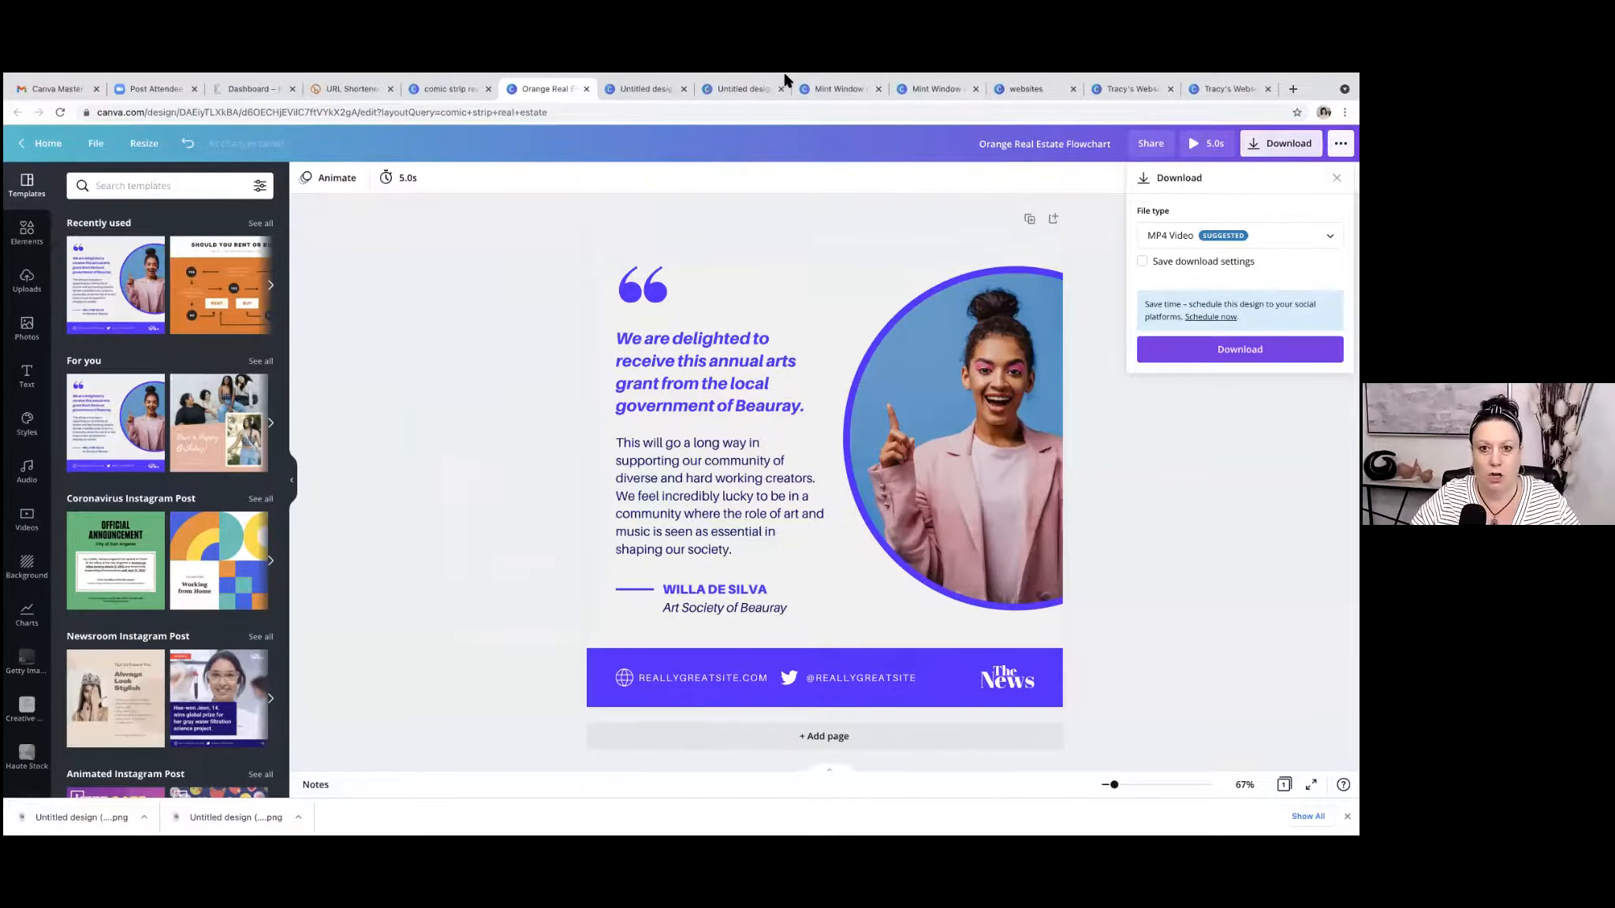
mouse_move(784, 80)
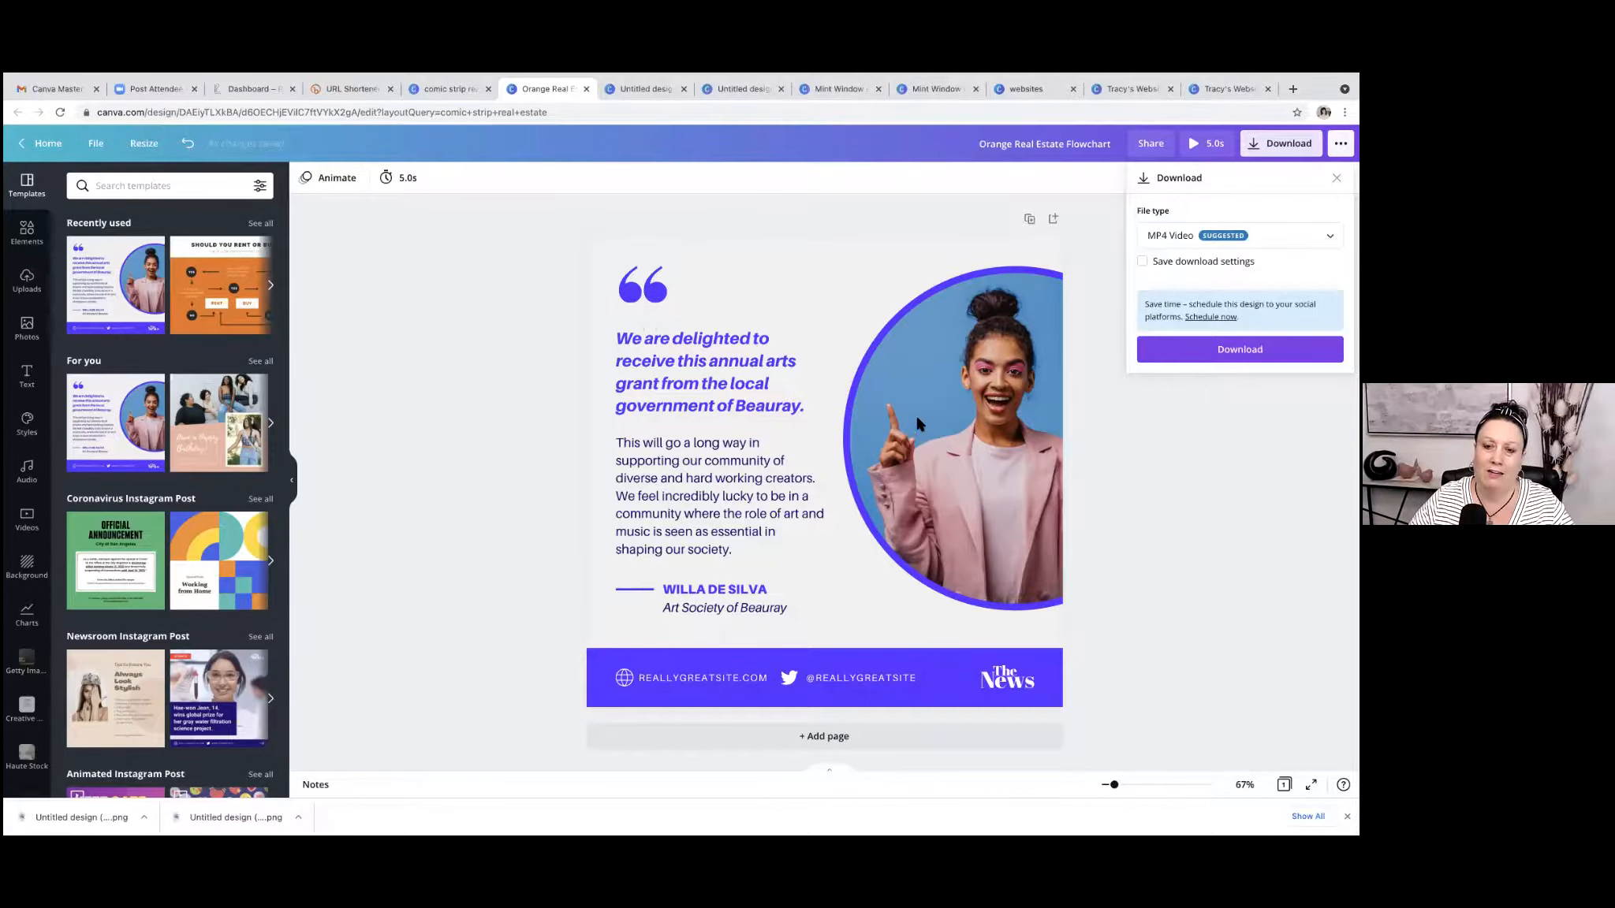
left_click(959, 412)
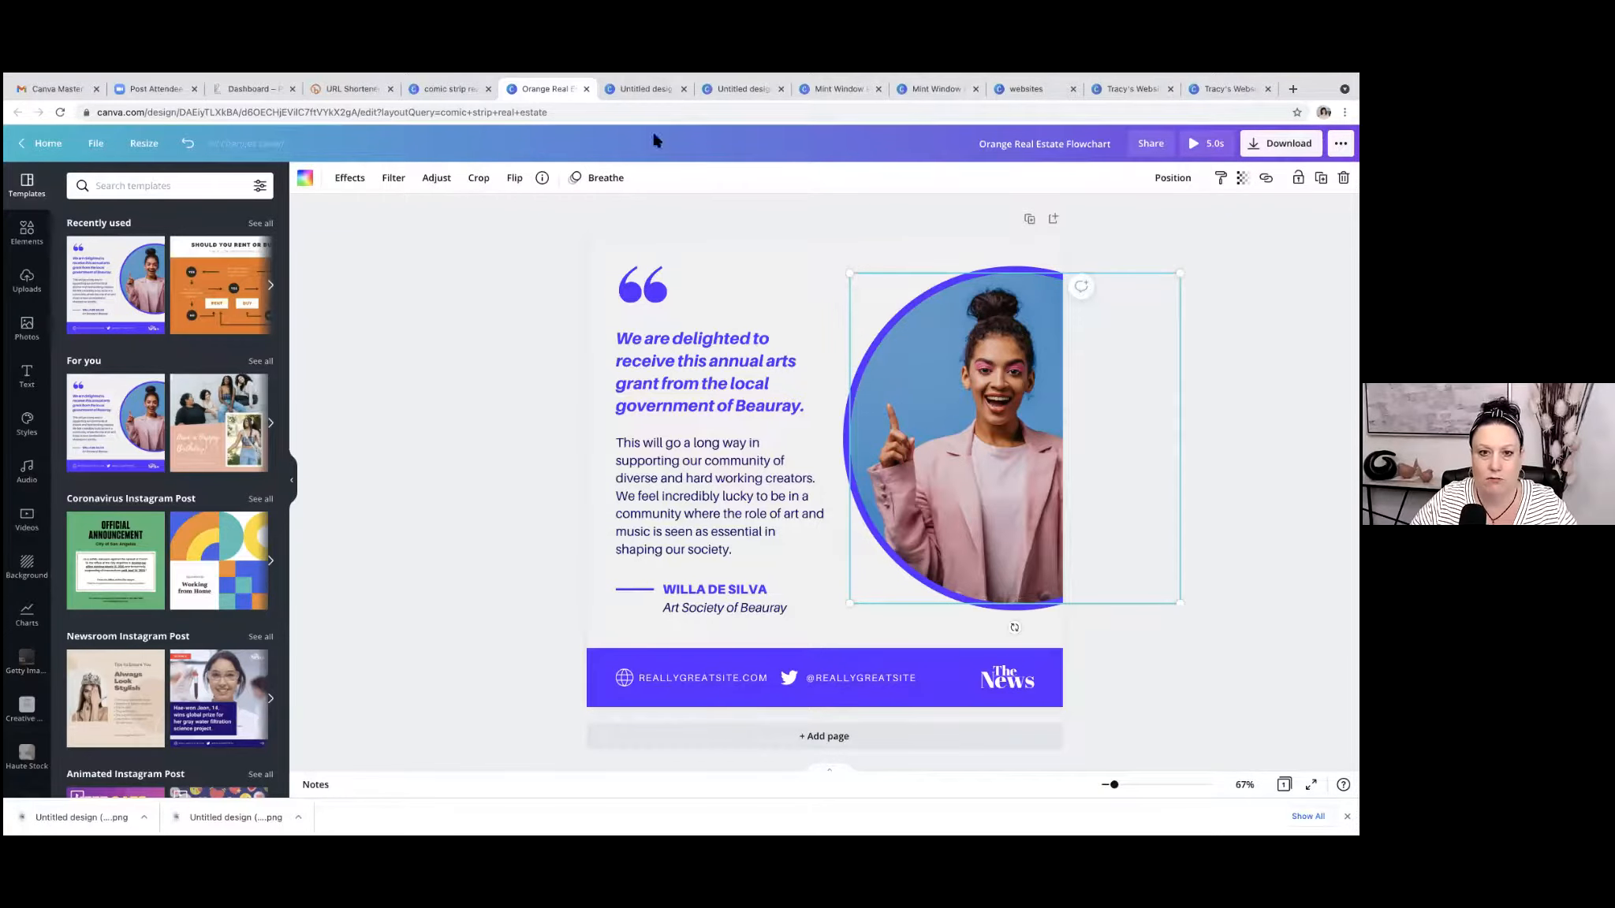
Switch to the real estate website design and add a small circle to the page 1 header beside the title.
left_click(1023, 91)
left_click(1133, 85)
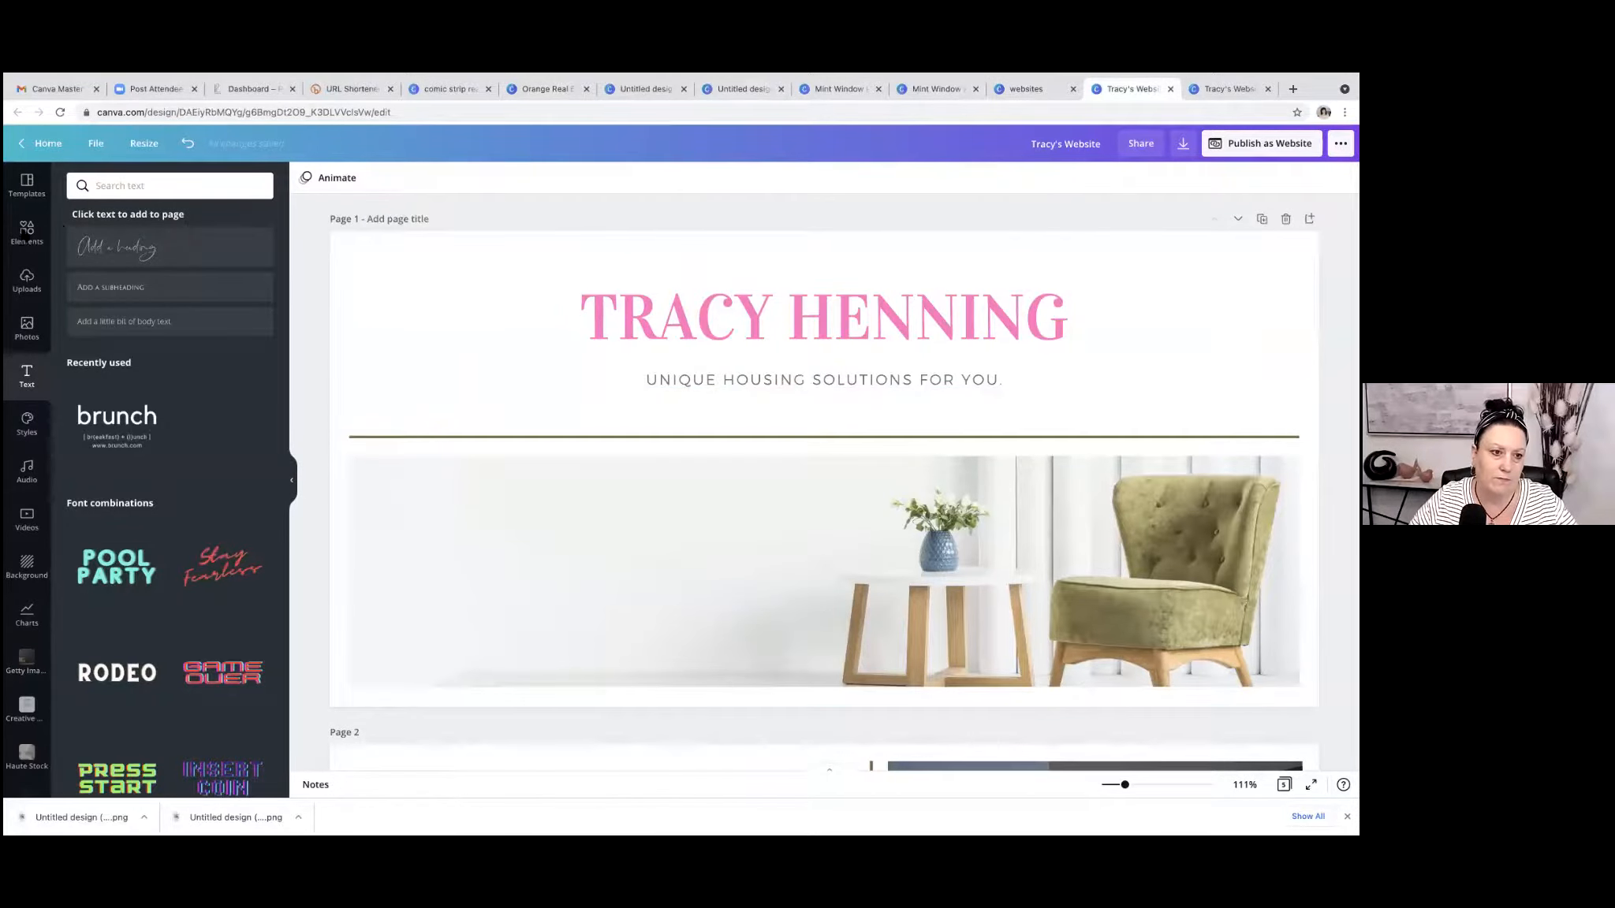
left_click(27, 232)
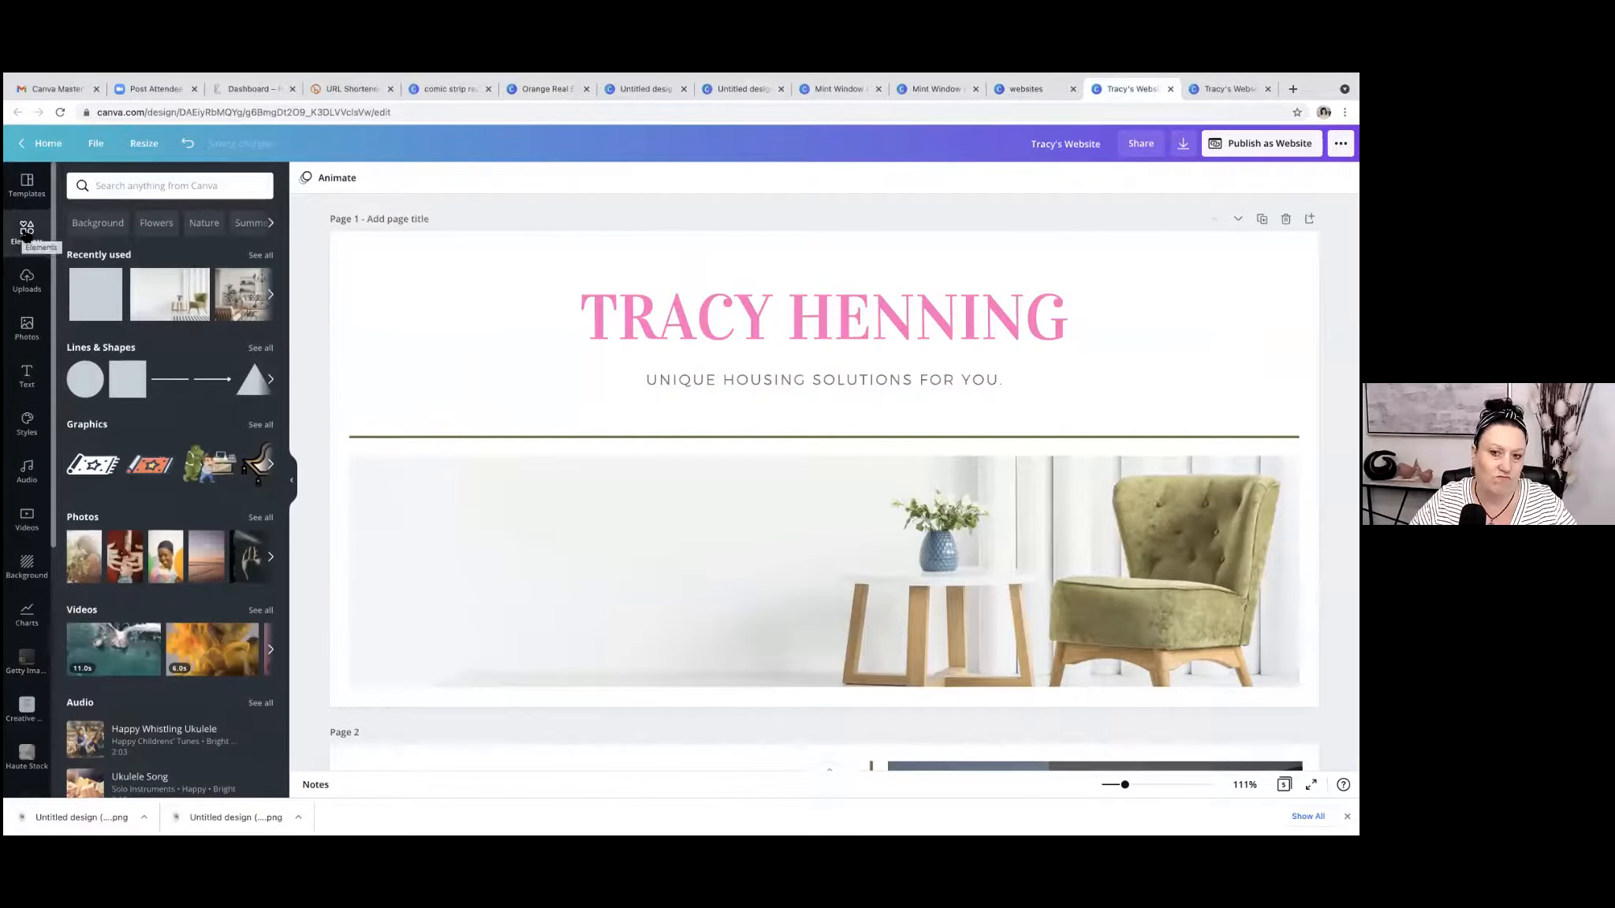
left_click(85, 379)
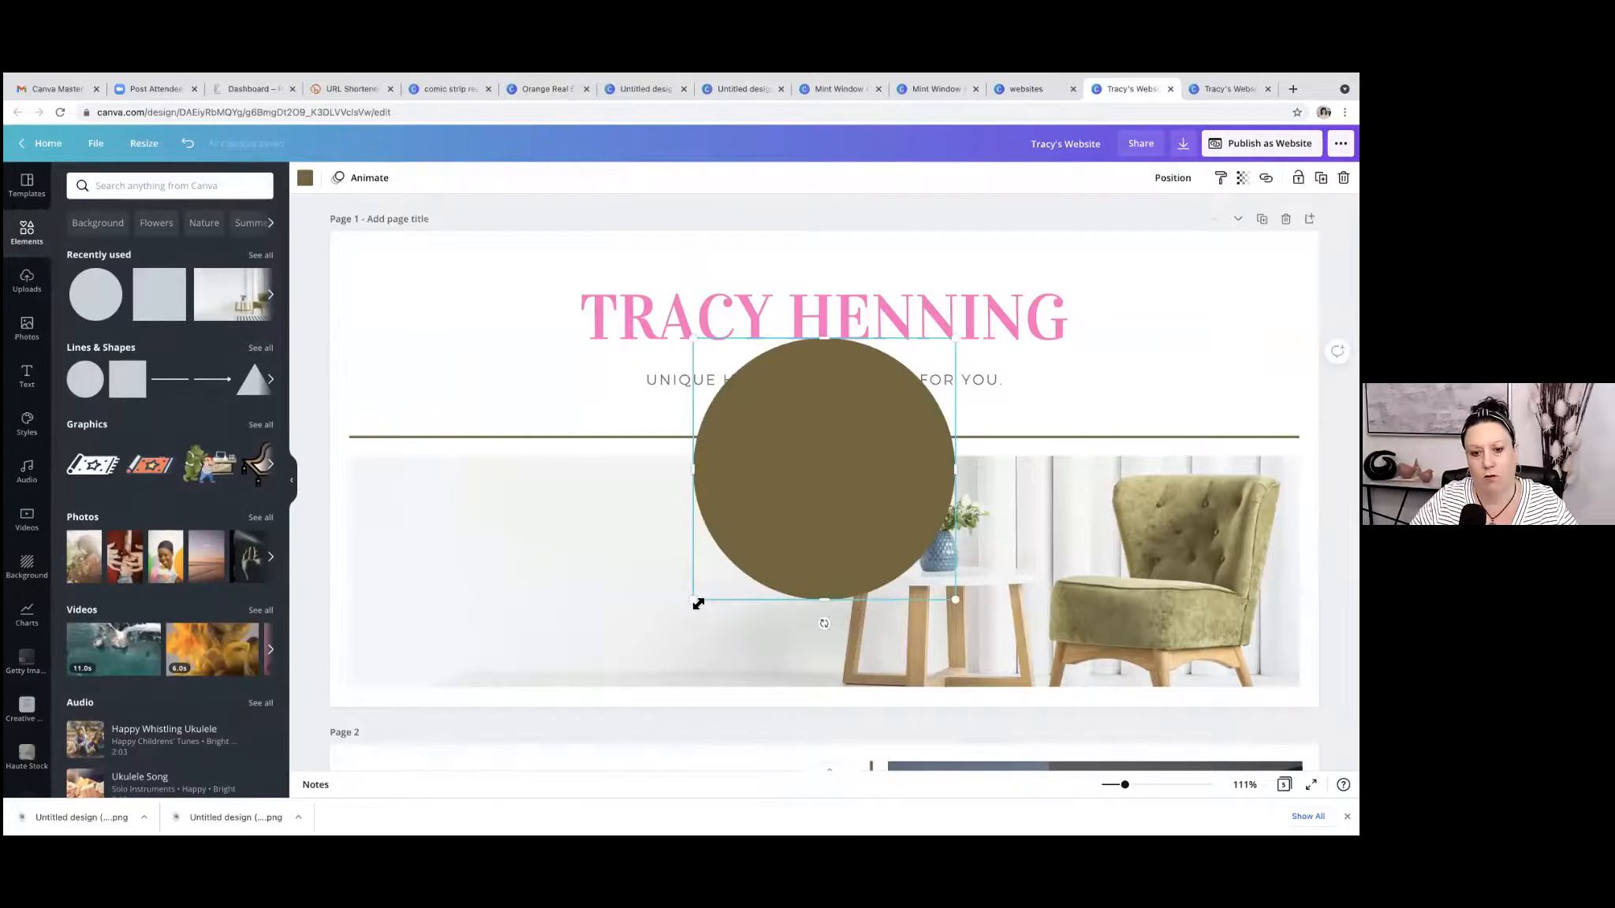
left_click_drag(698, 603, 866, 484)
left_click_drag(950, 422, 1212, 334)
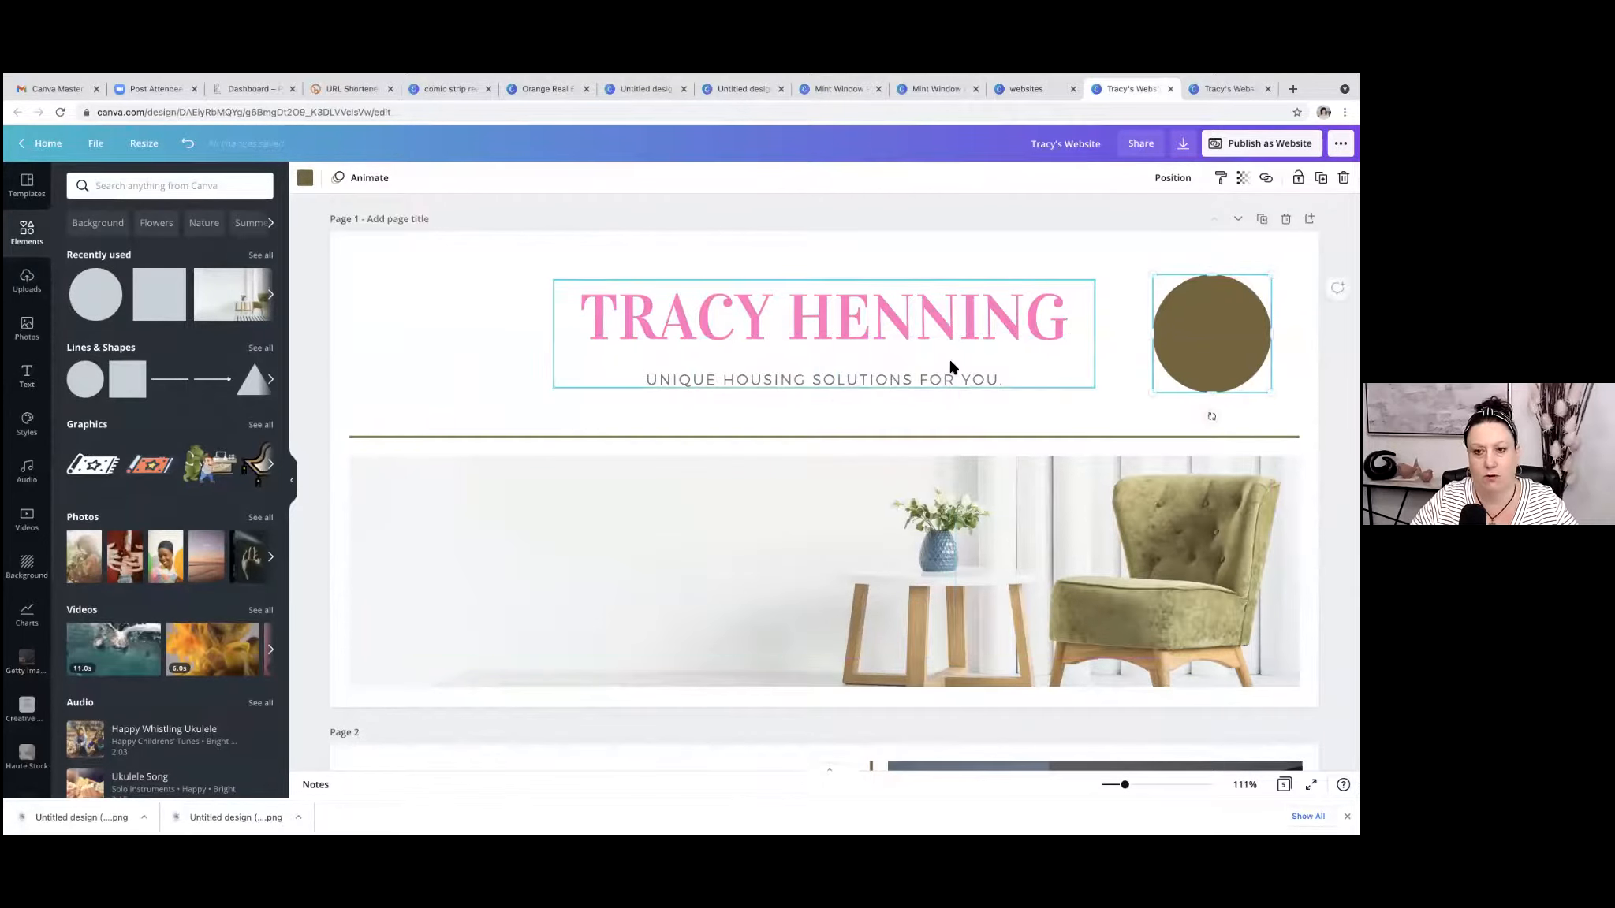
Search the elements library for "pop up" and look through the graphics found.
left_click(157, 185)
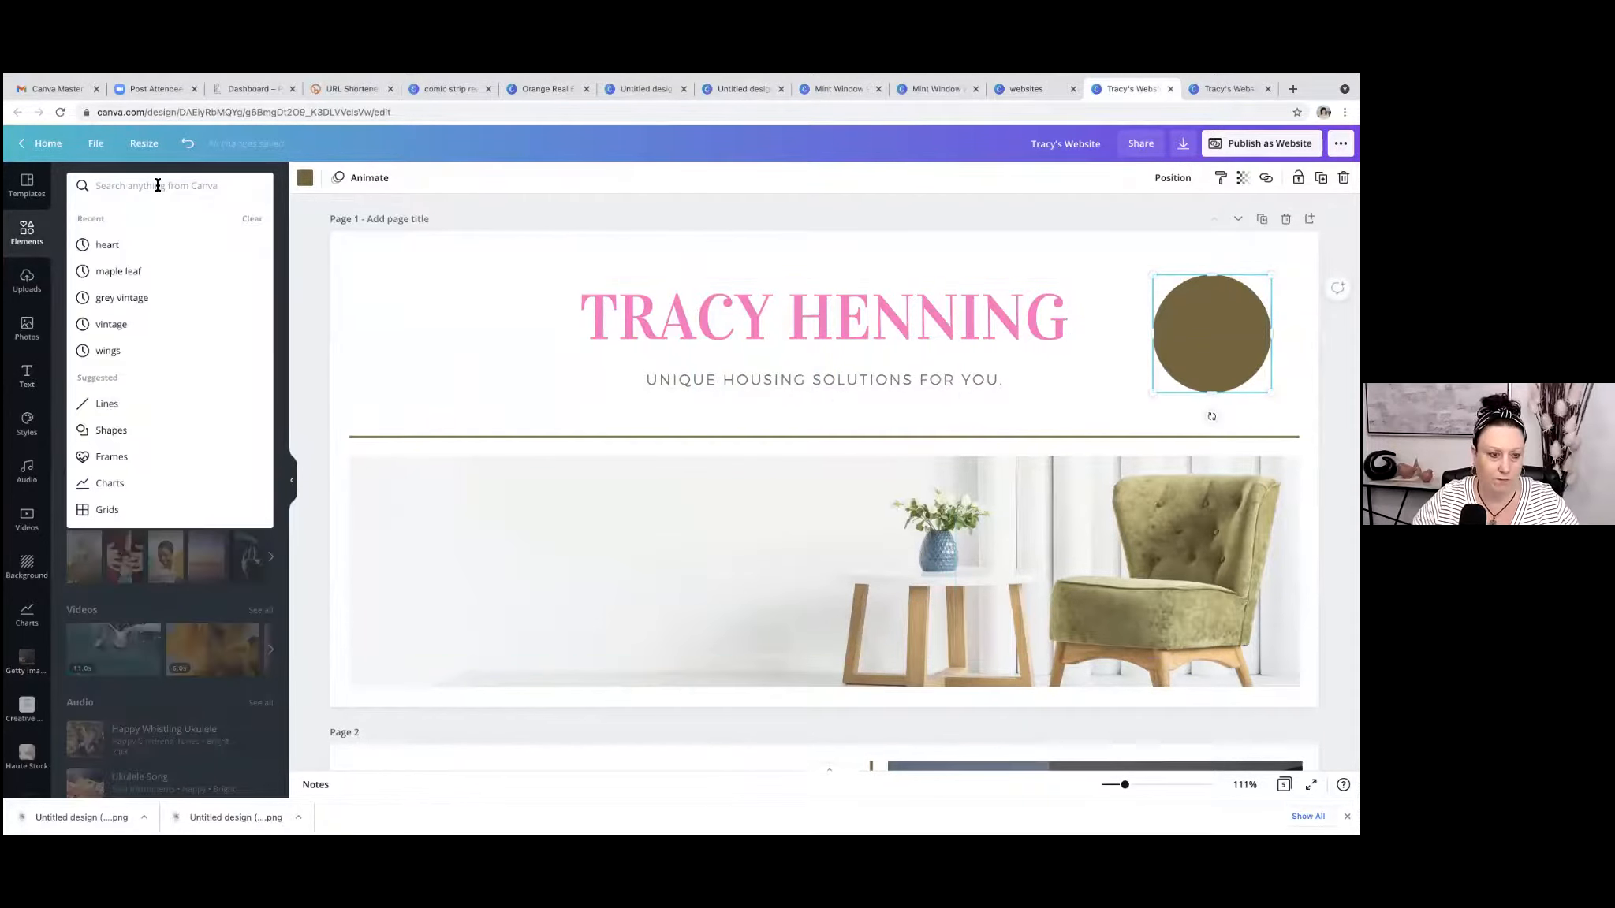
type("p")
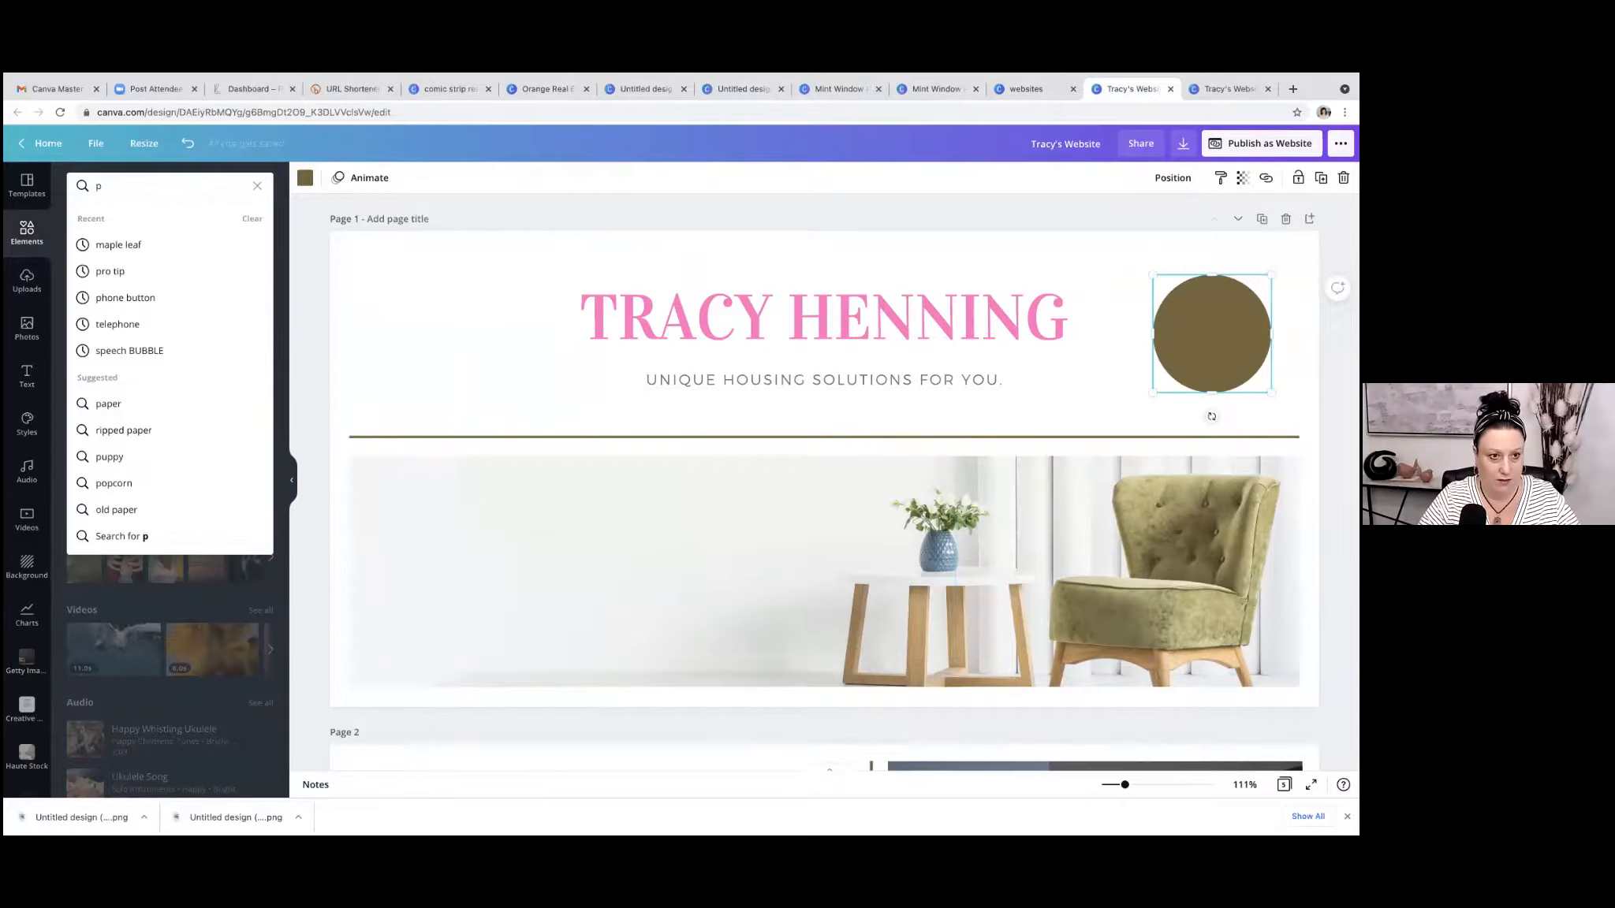
type("op up")
key("Return")
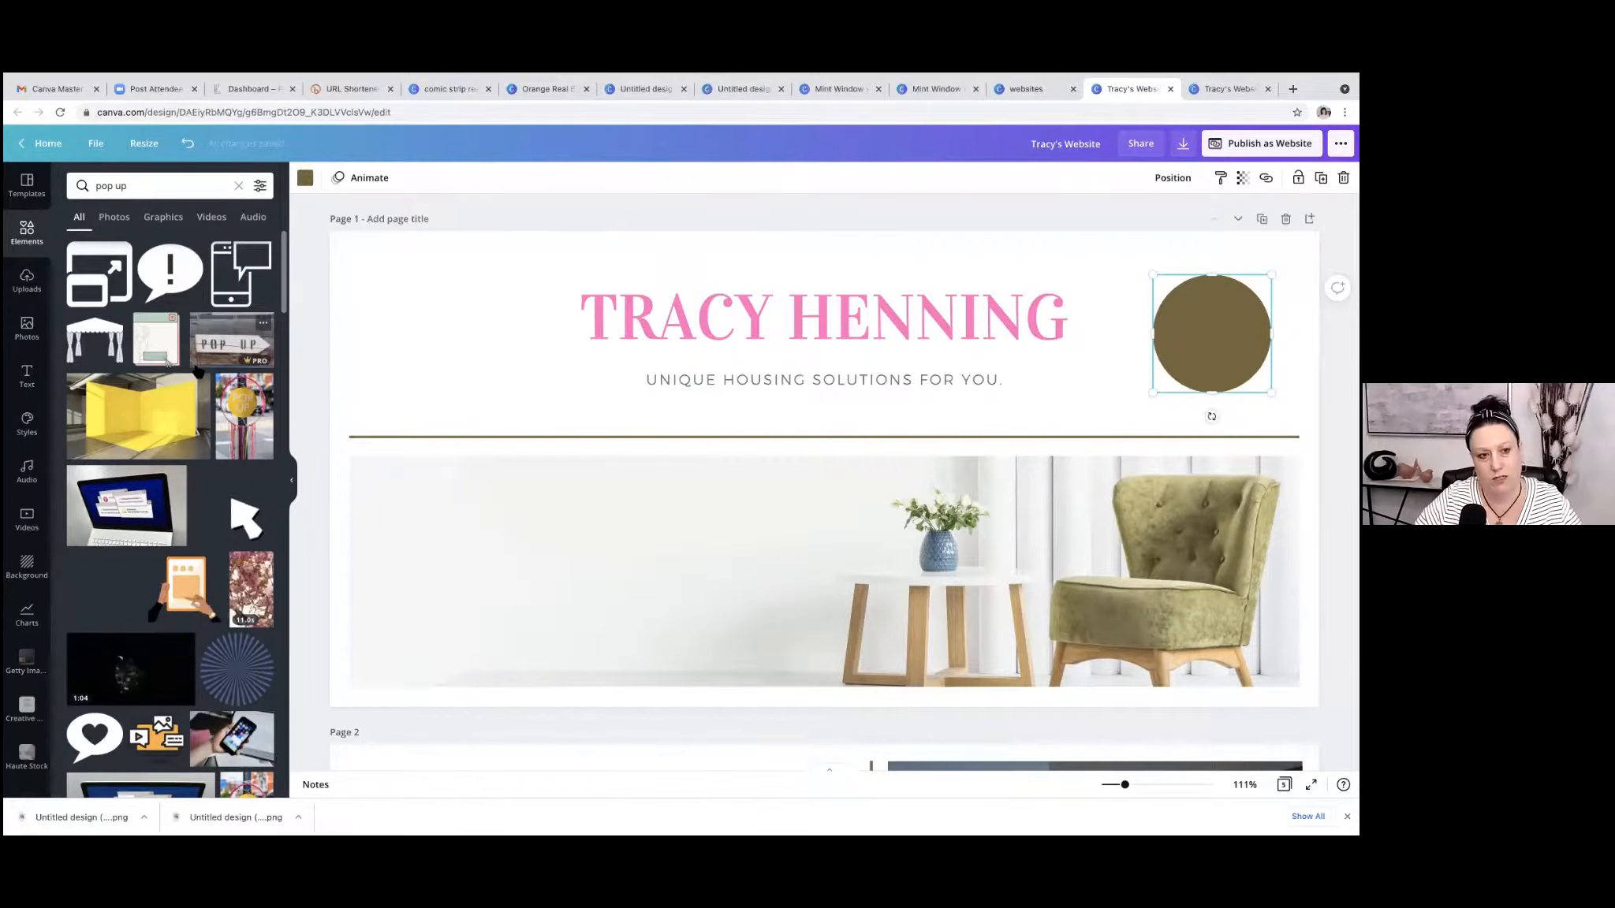
scroll(201, 354, "down", 6)
scroll(198, 372, "down", 4)
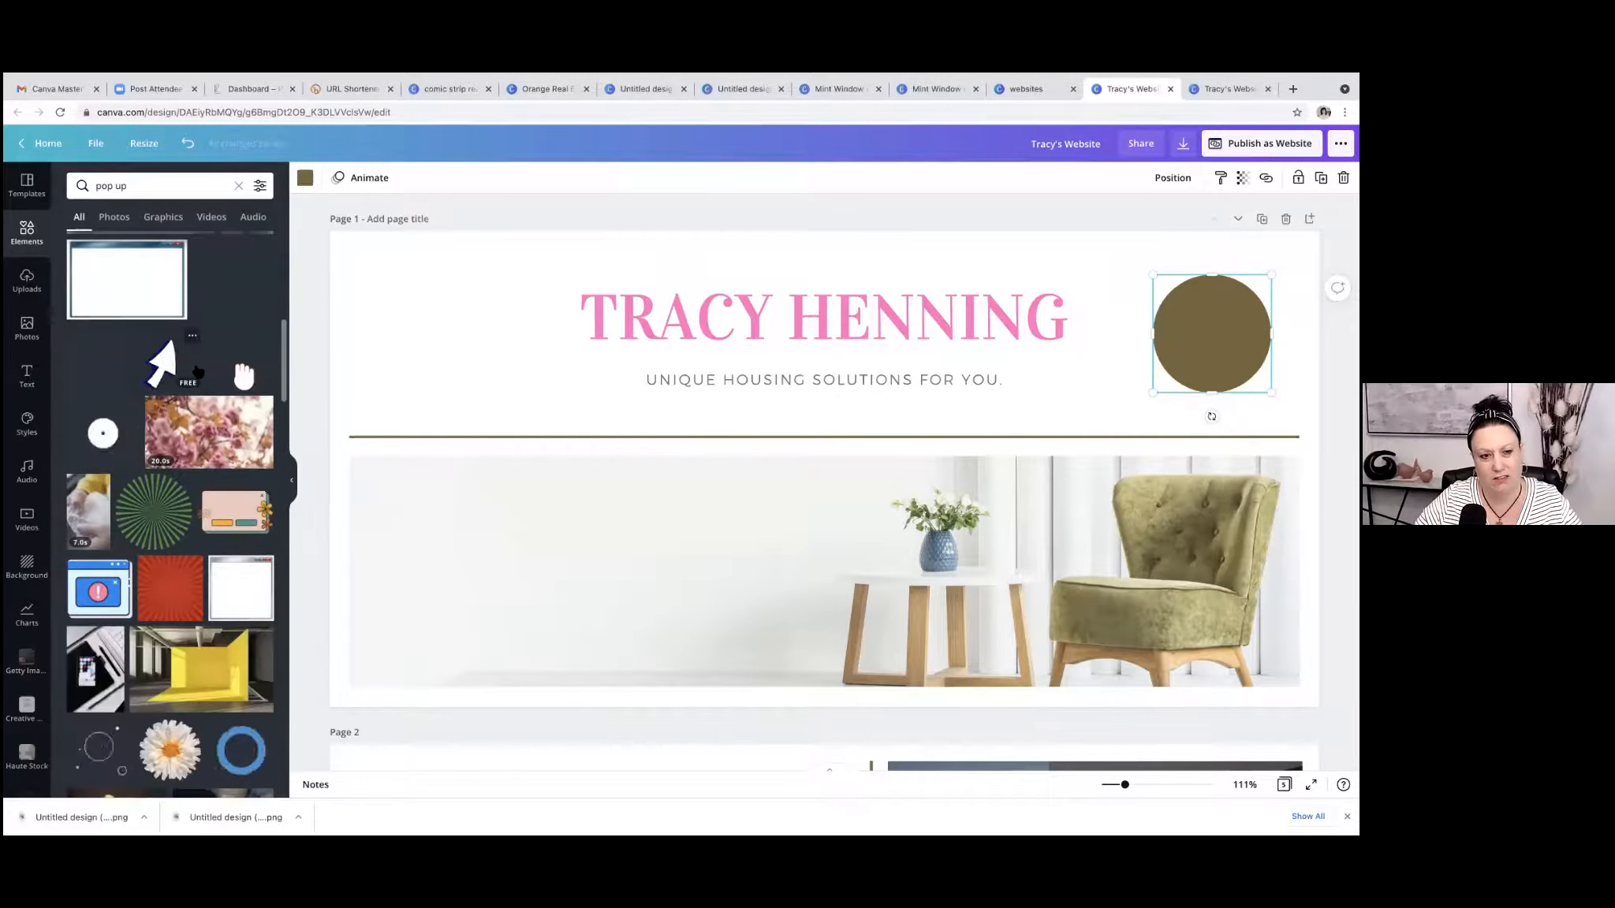
scroll(199, 372, "up", 7)
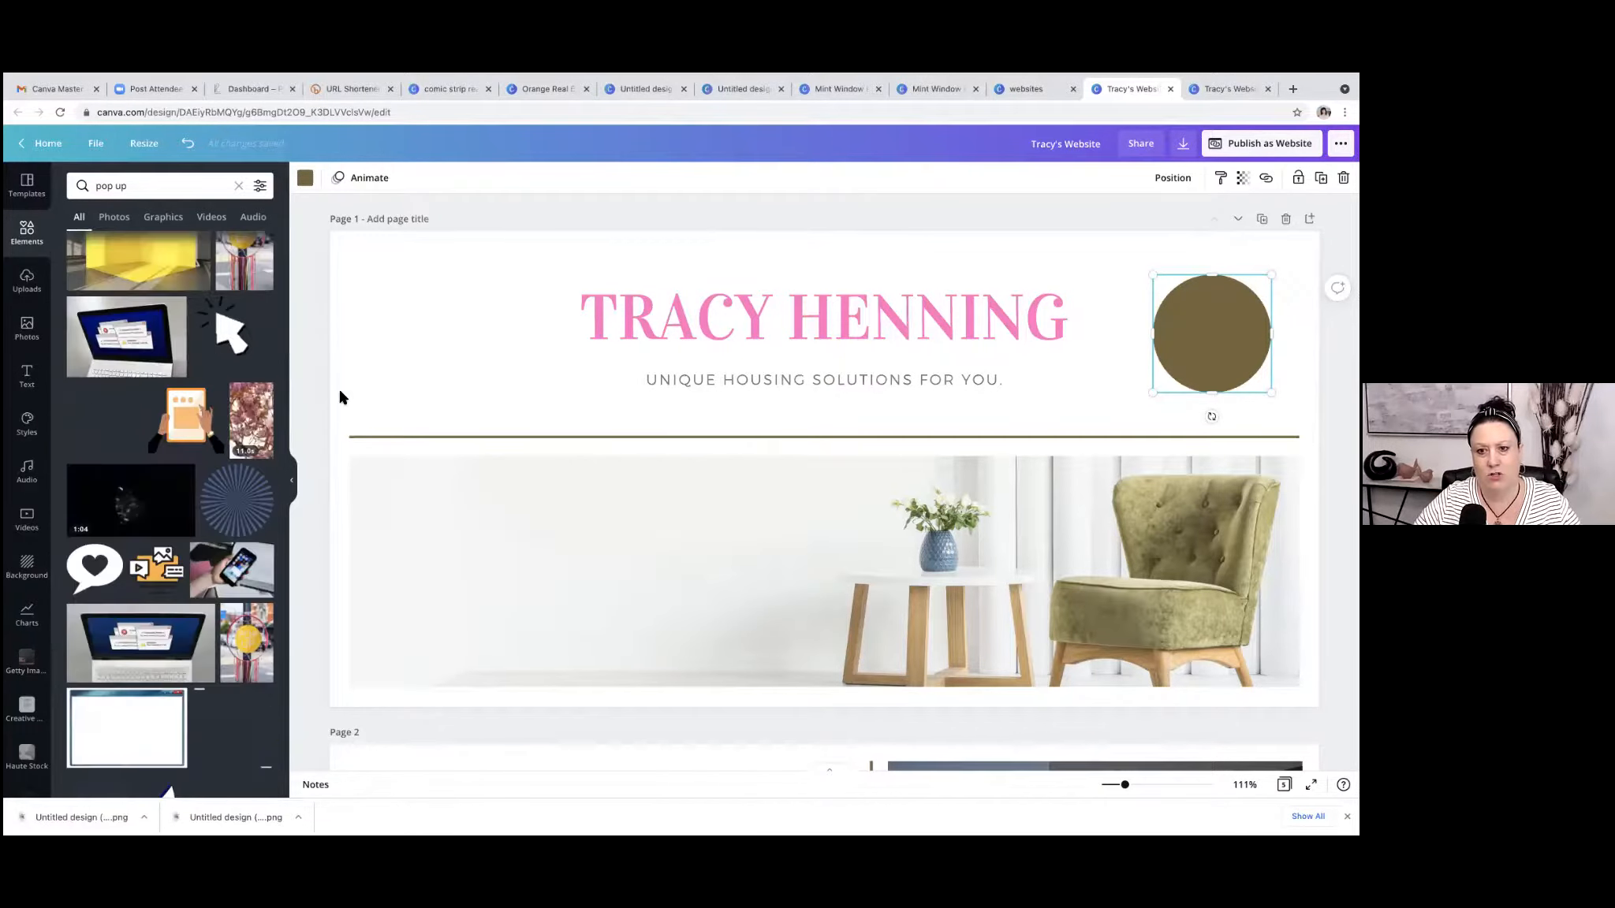
Add a text box reading "Contact Me" to page 1.
left_click(798, 241)
key("t")
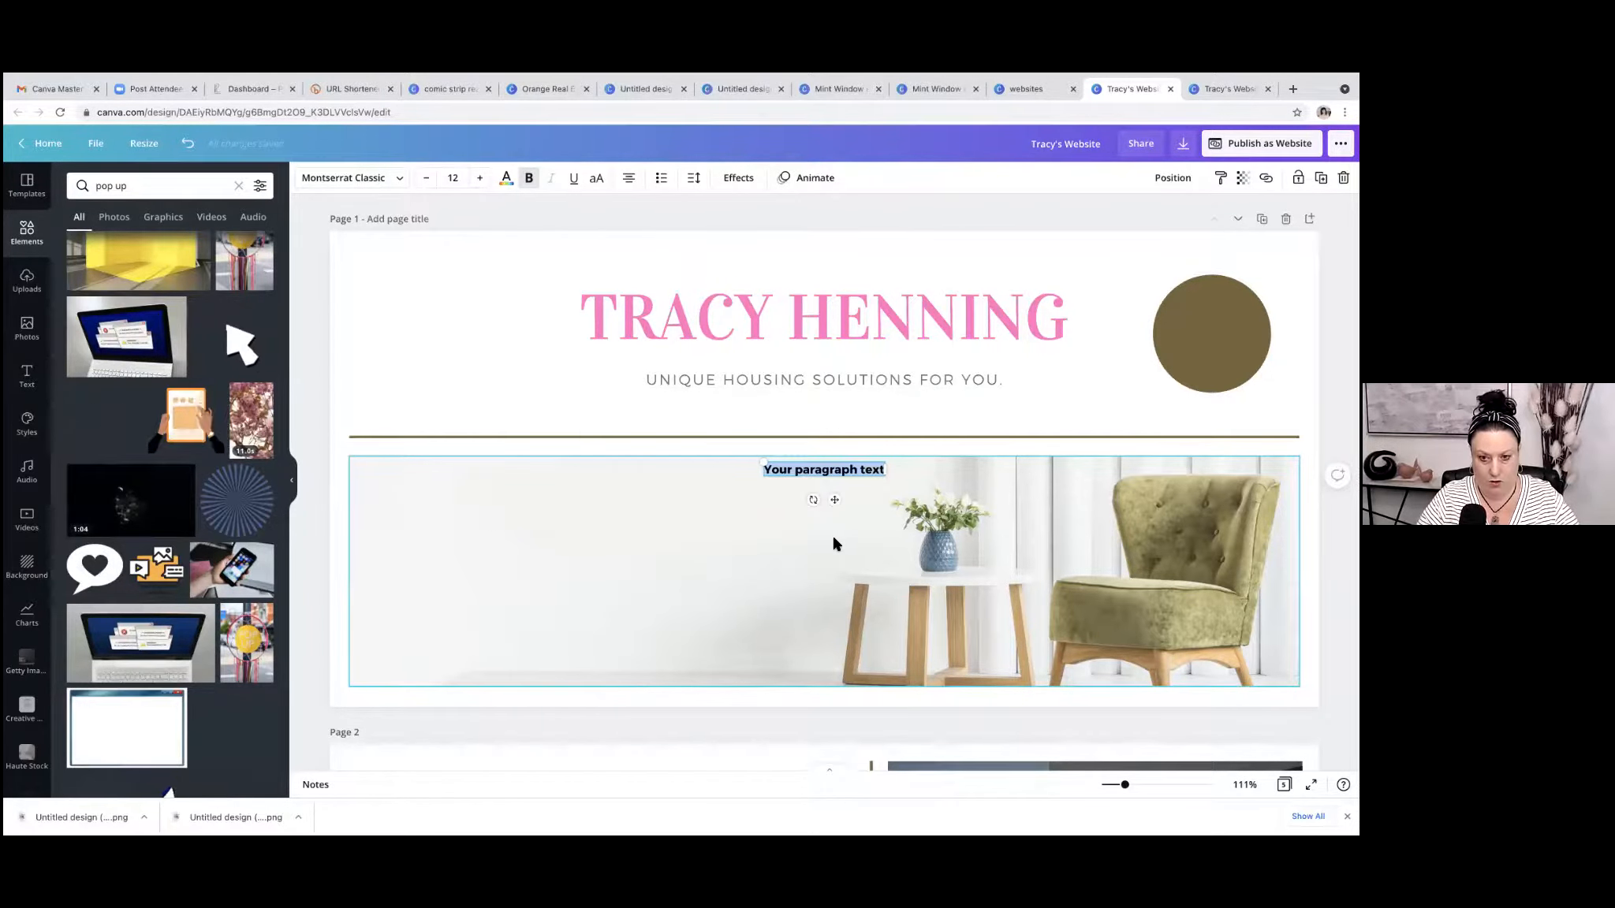
type("Contact Me")
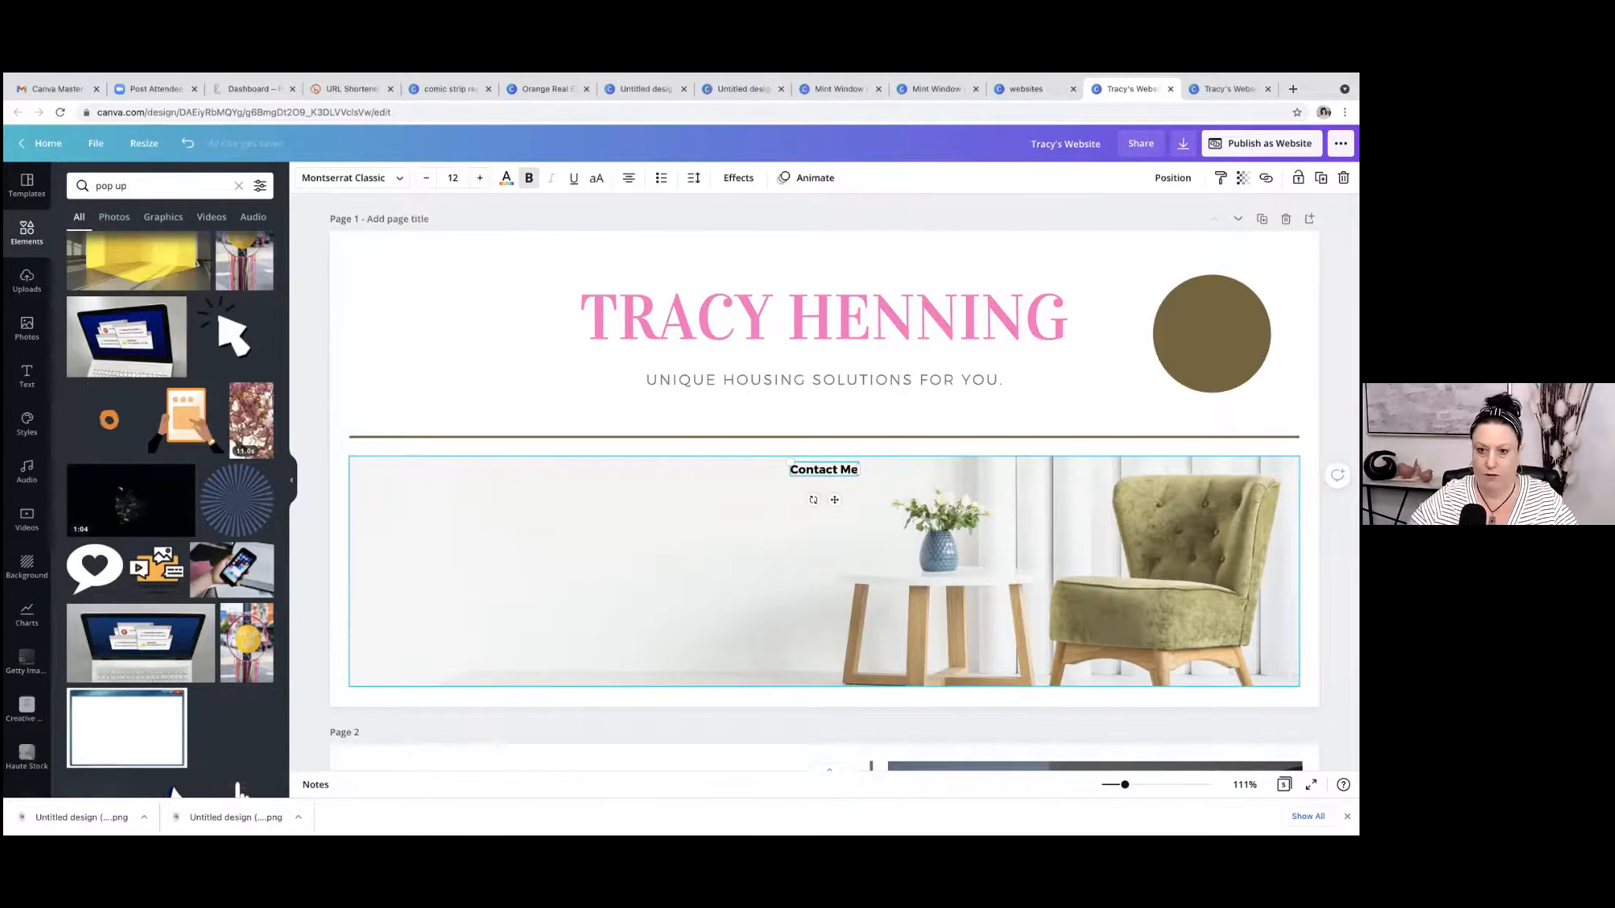
Color the "Contact Me" text white and place it in the center of the brown circle.
left_click(504, 178)
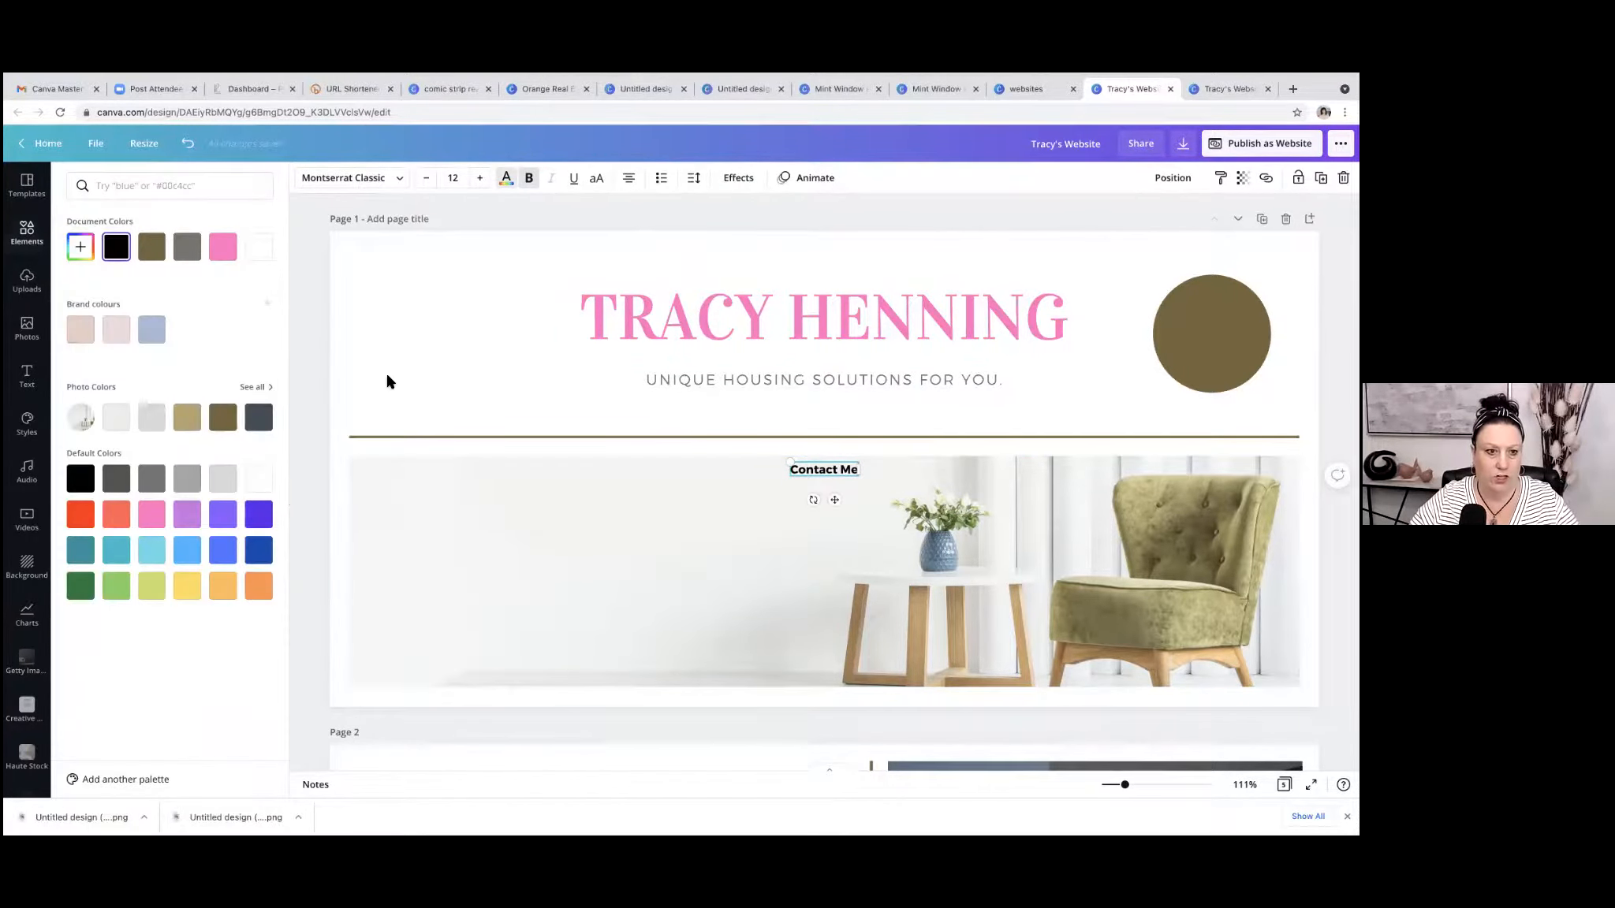
left_click(257, 483)
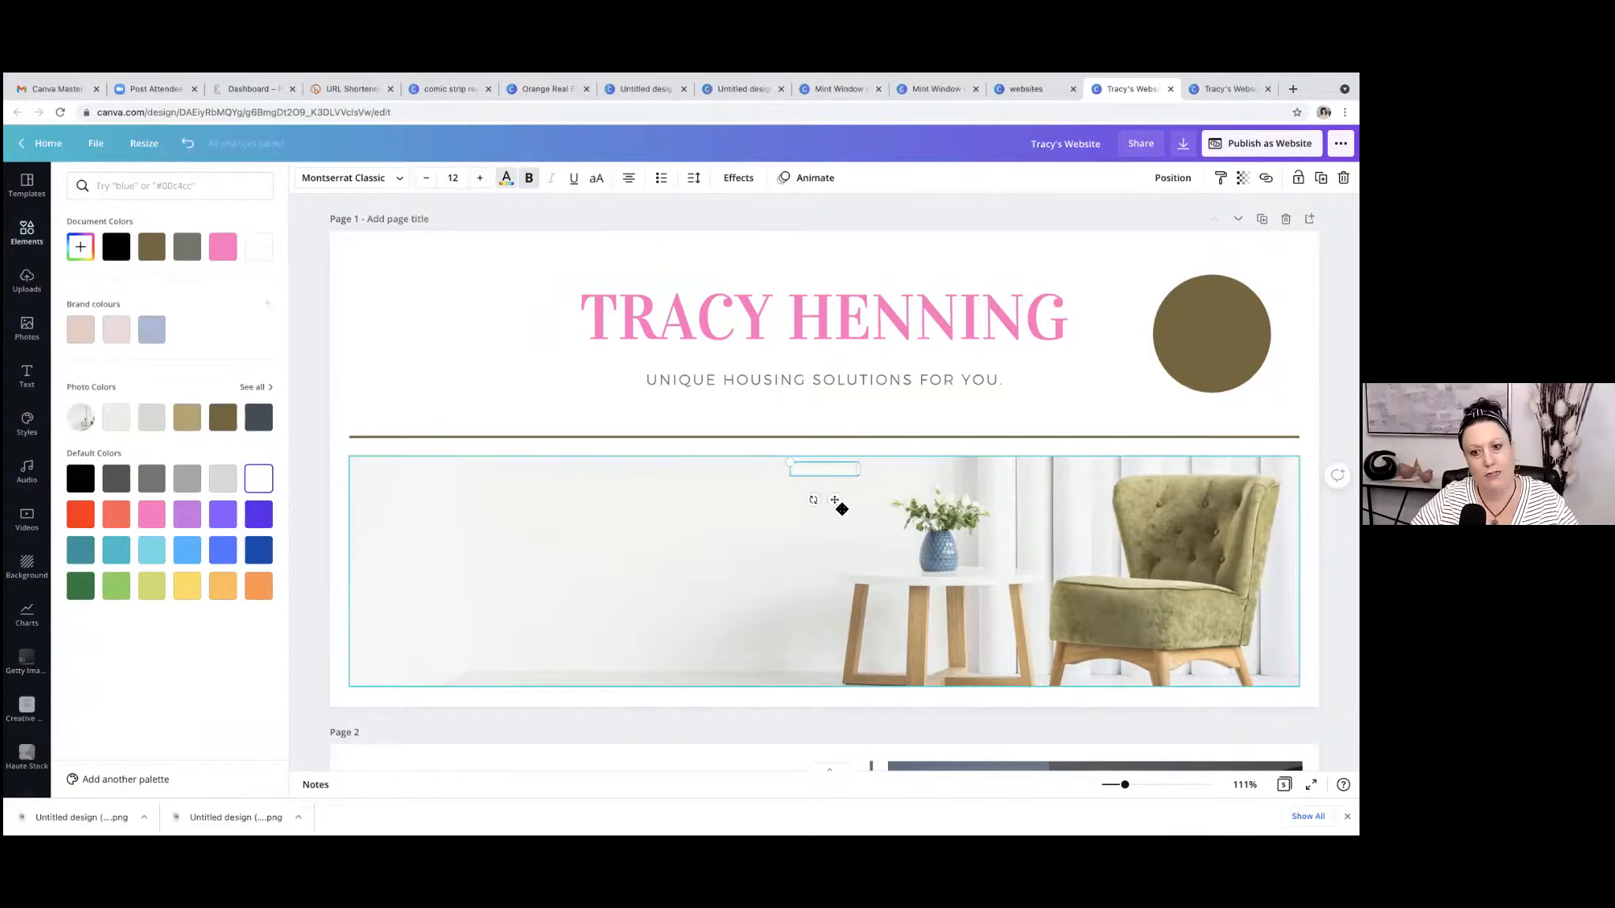
left_click_drag(834, 499, 1212, 334)
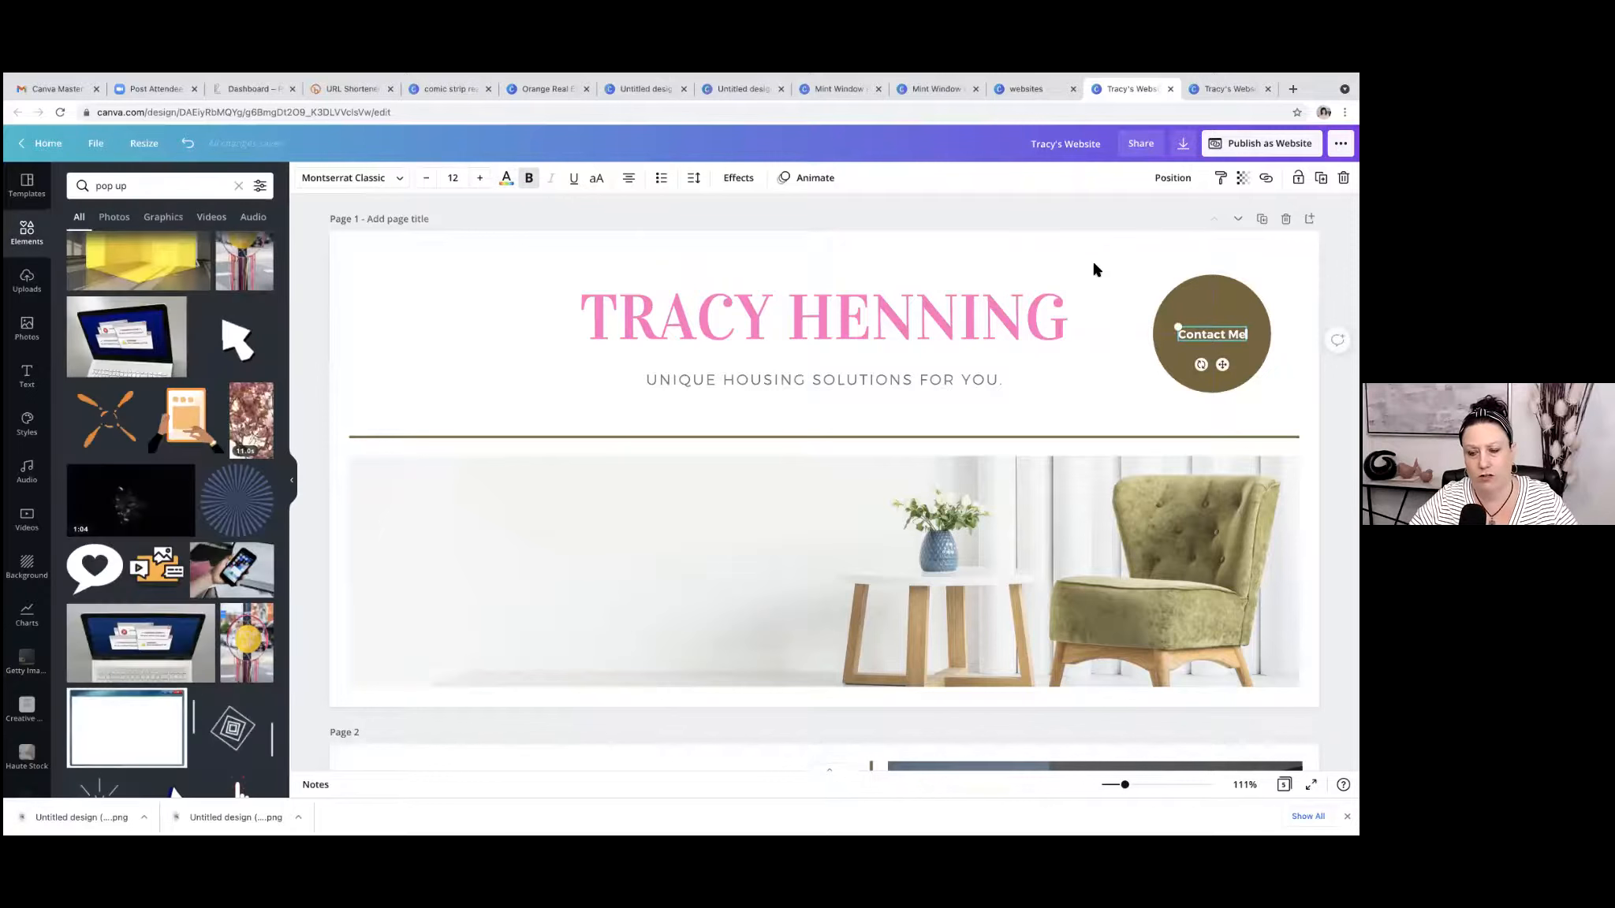
left_click(1087, 258)
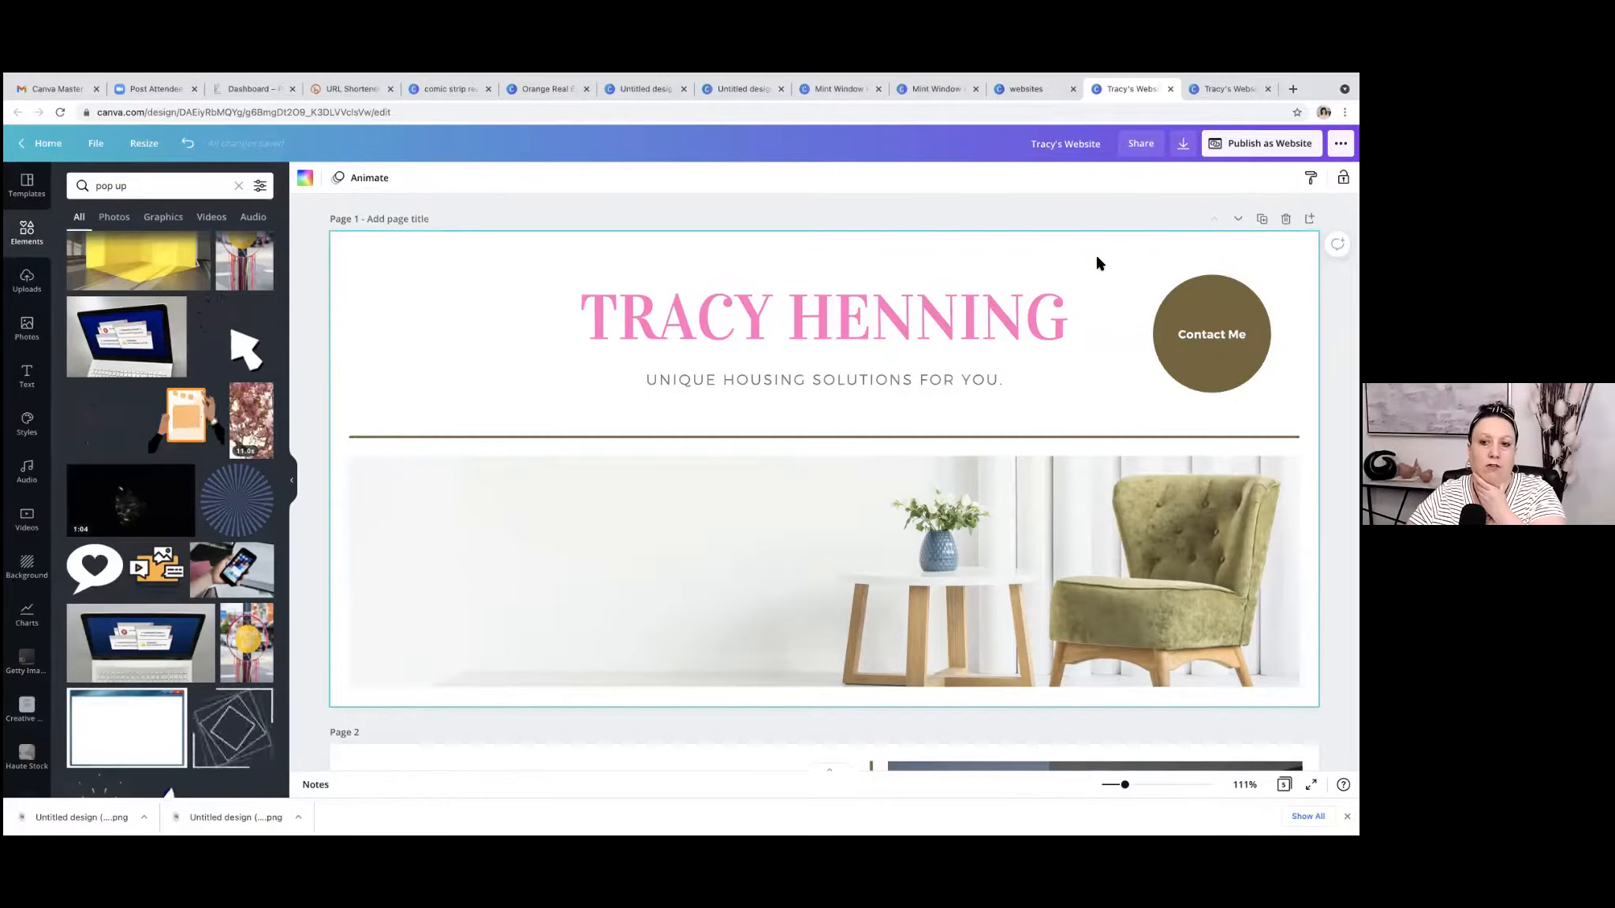
left_click(1212, 334)
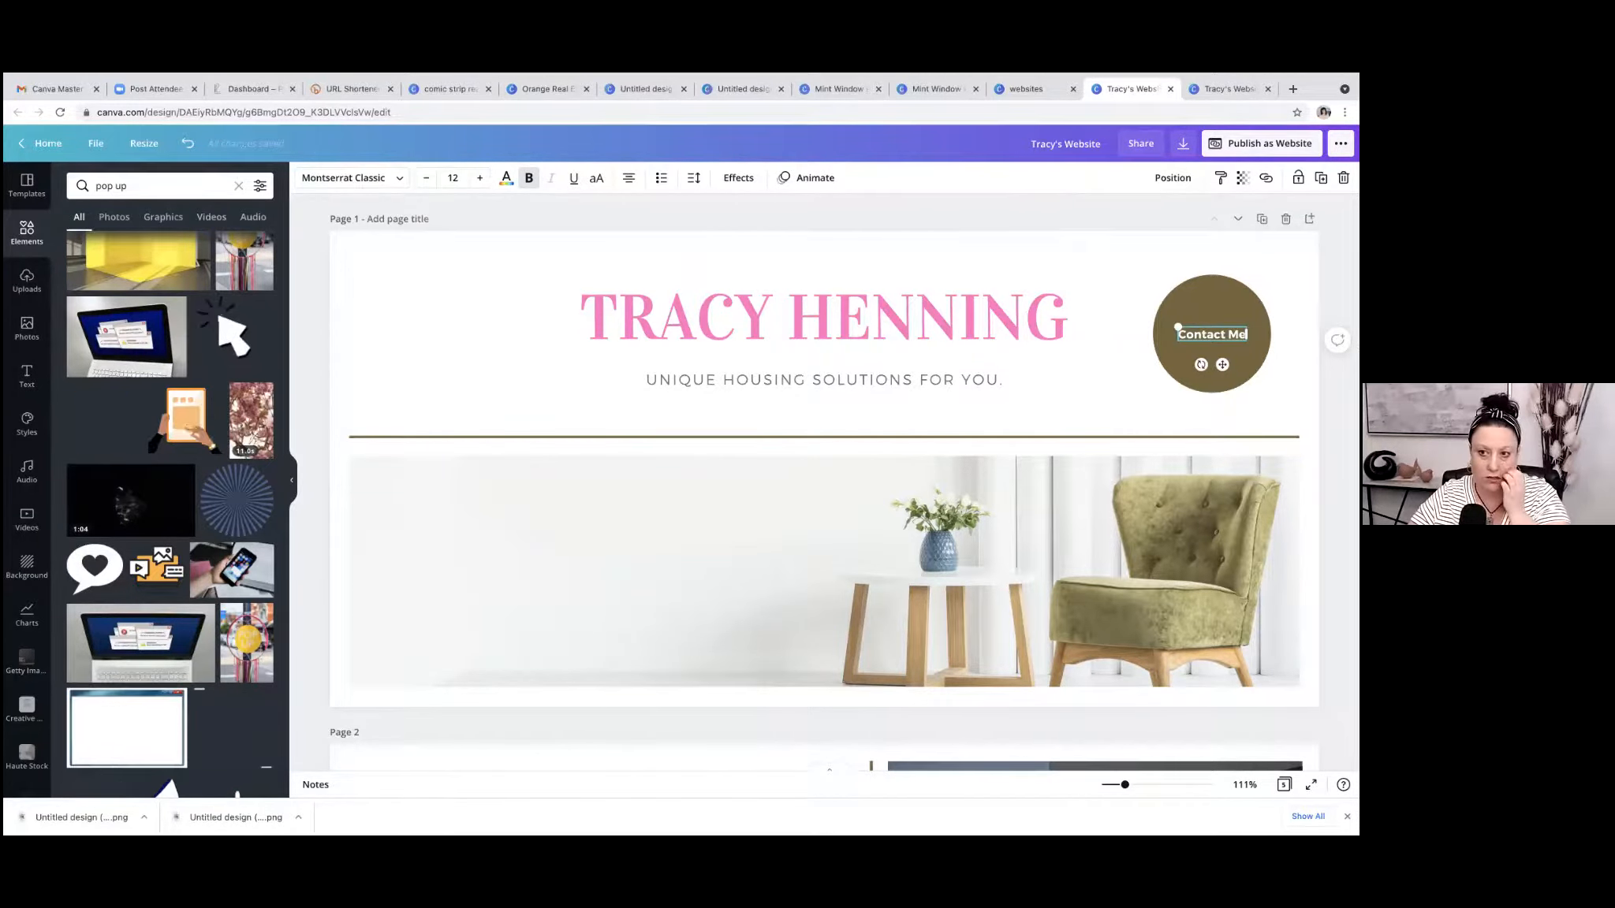
key("ctrl+k")
type("www.porchl")
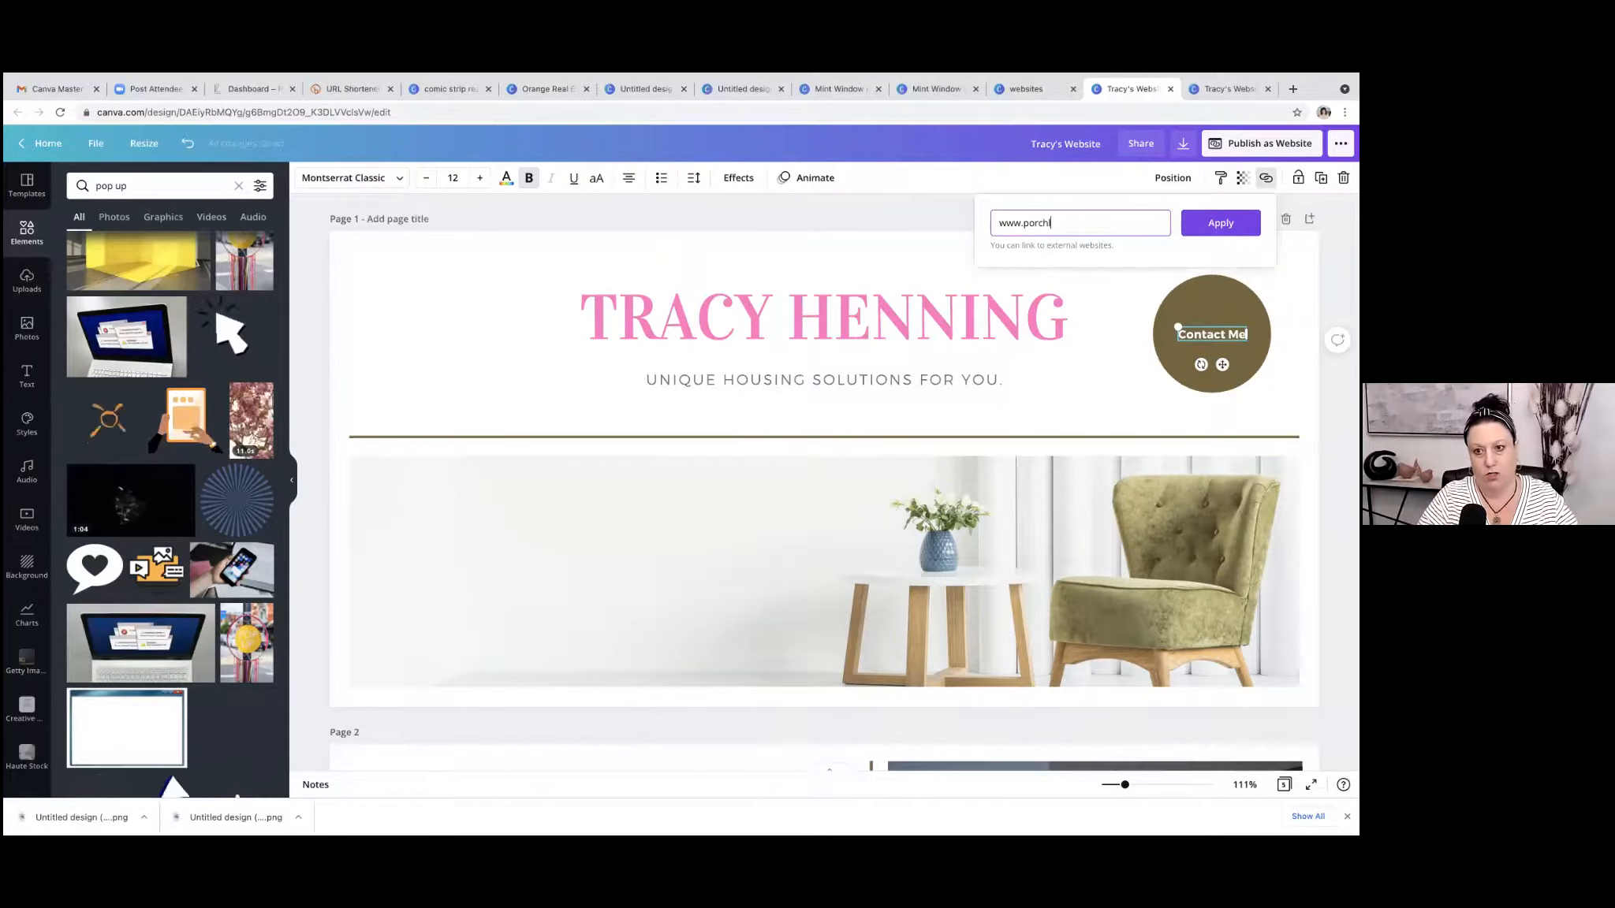
type("yte.com")
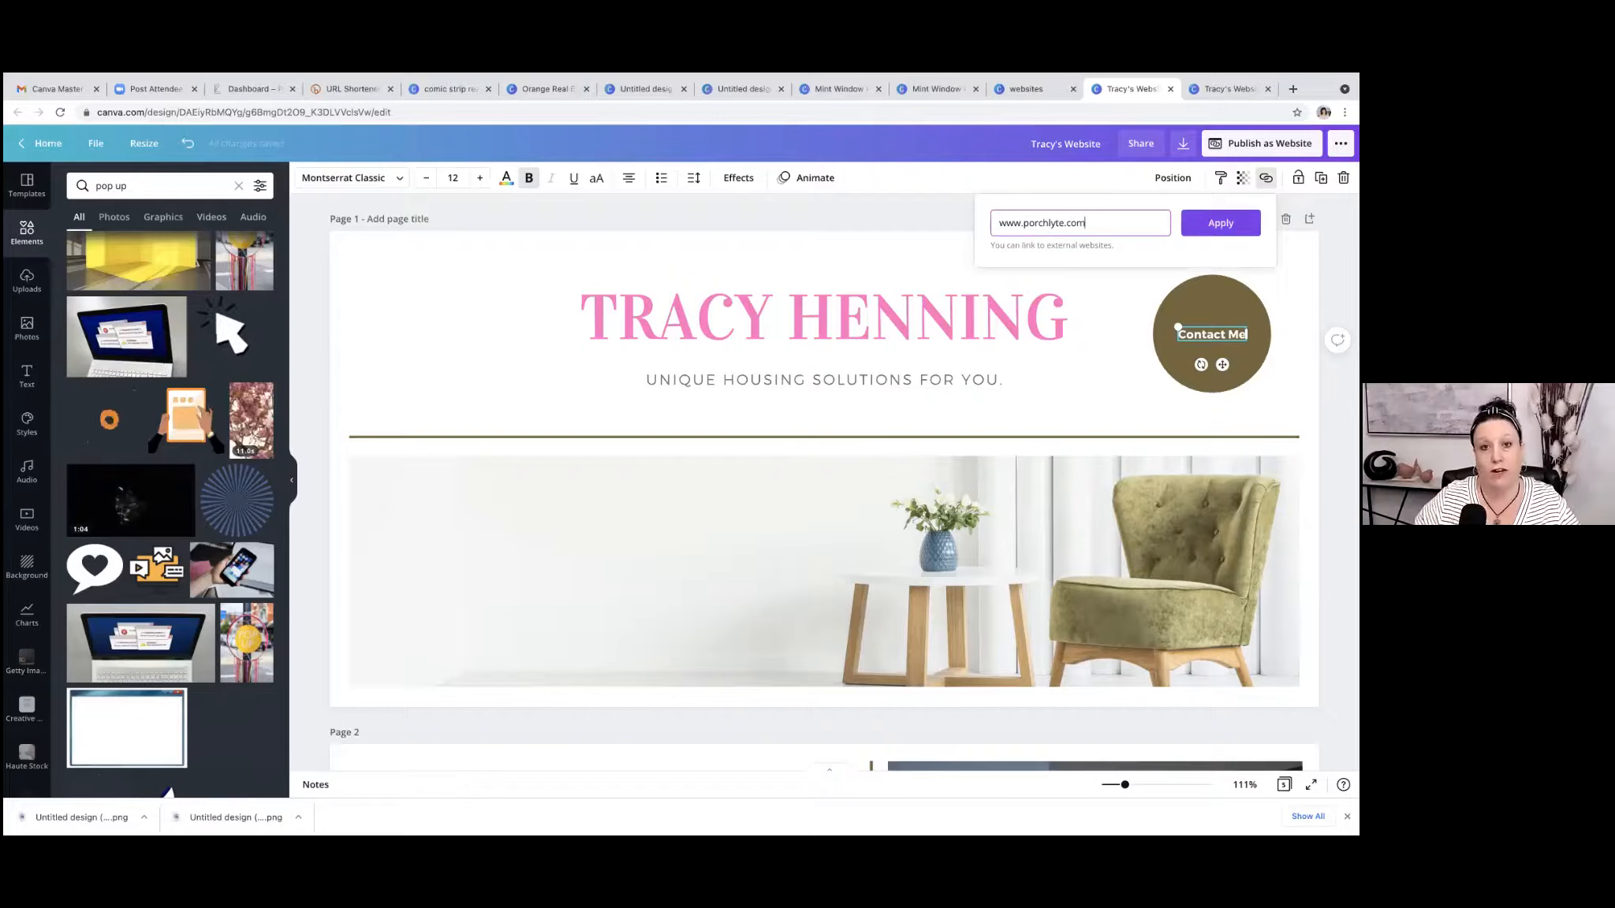
left_click(1221, 223)
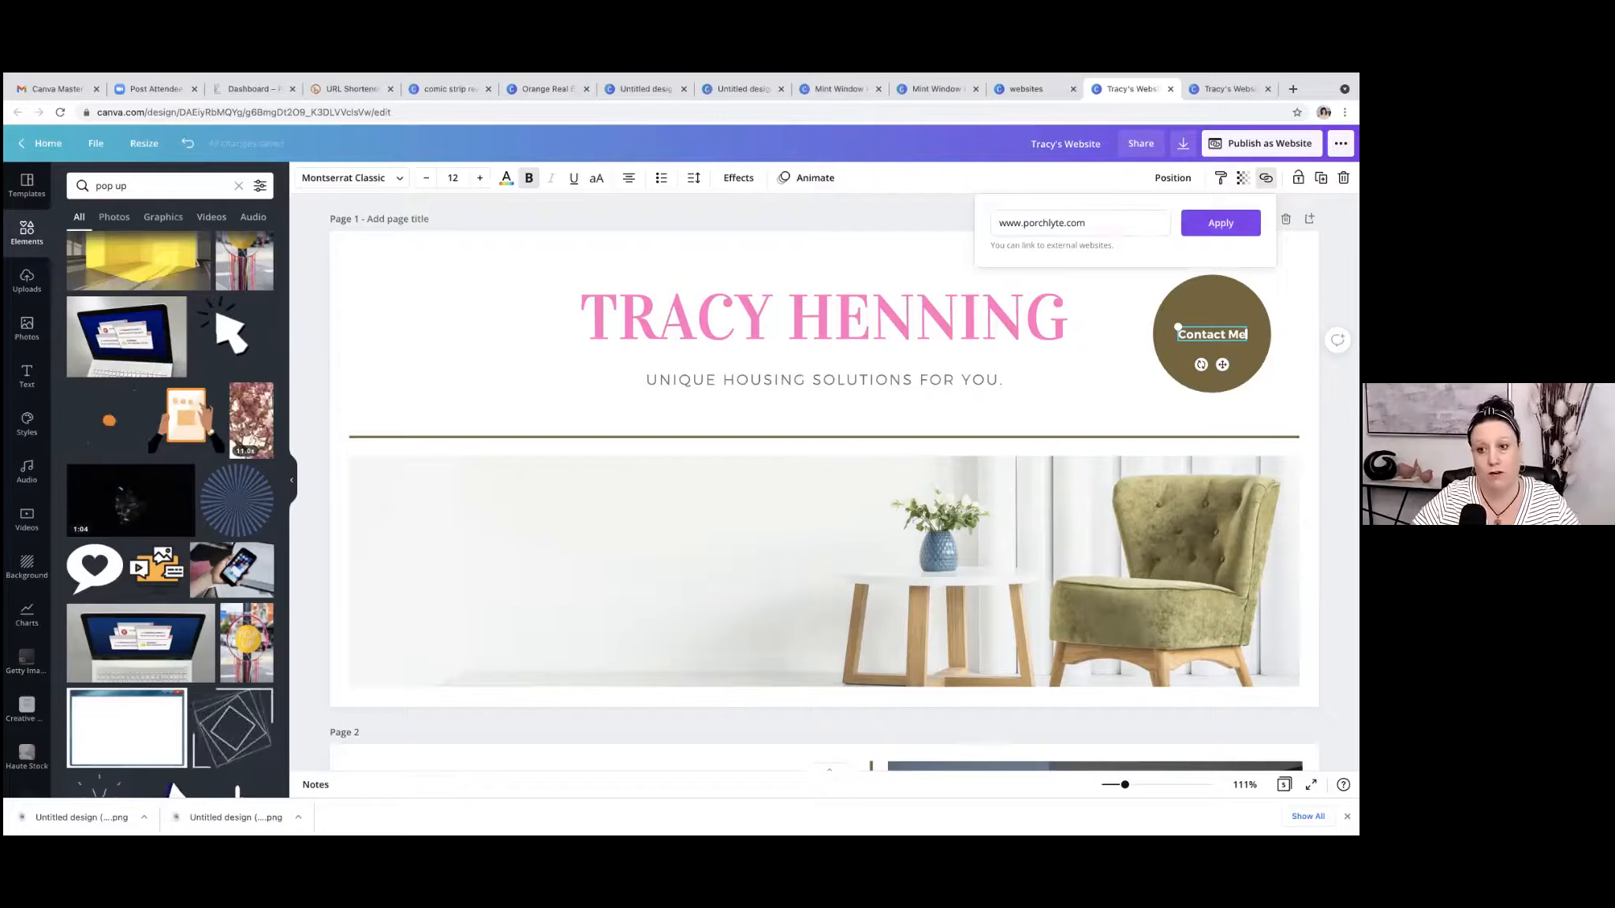
left_click(949, 224)
left_click(1211, 334)
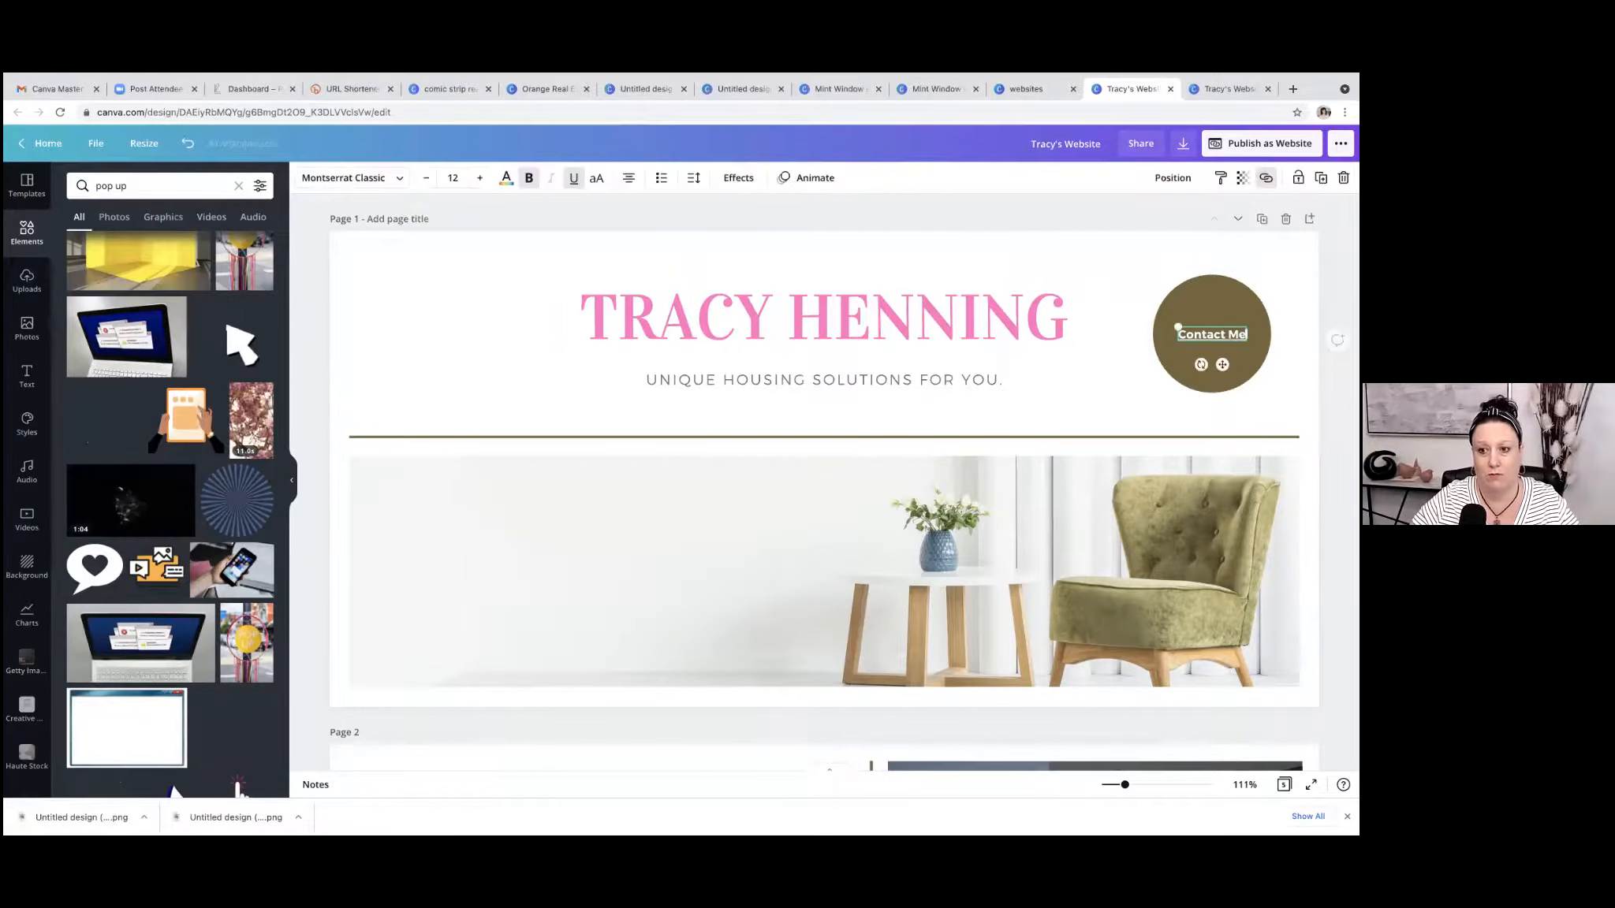
left_click(1103, 217)
Apply the Pop element animation to the brown circle behind the "Contact Me" text.
left_click(1208, 301)
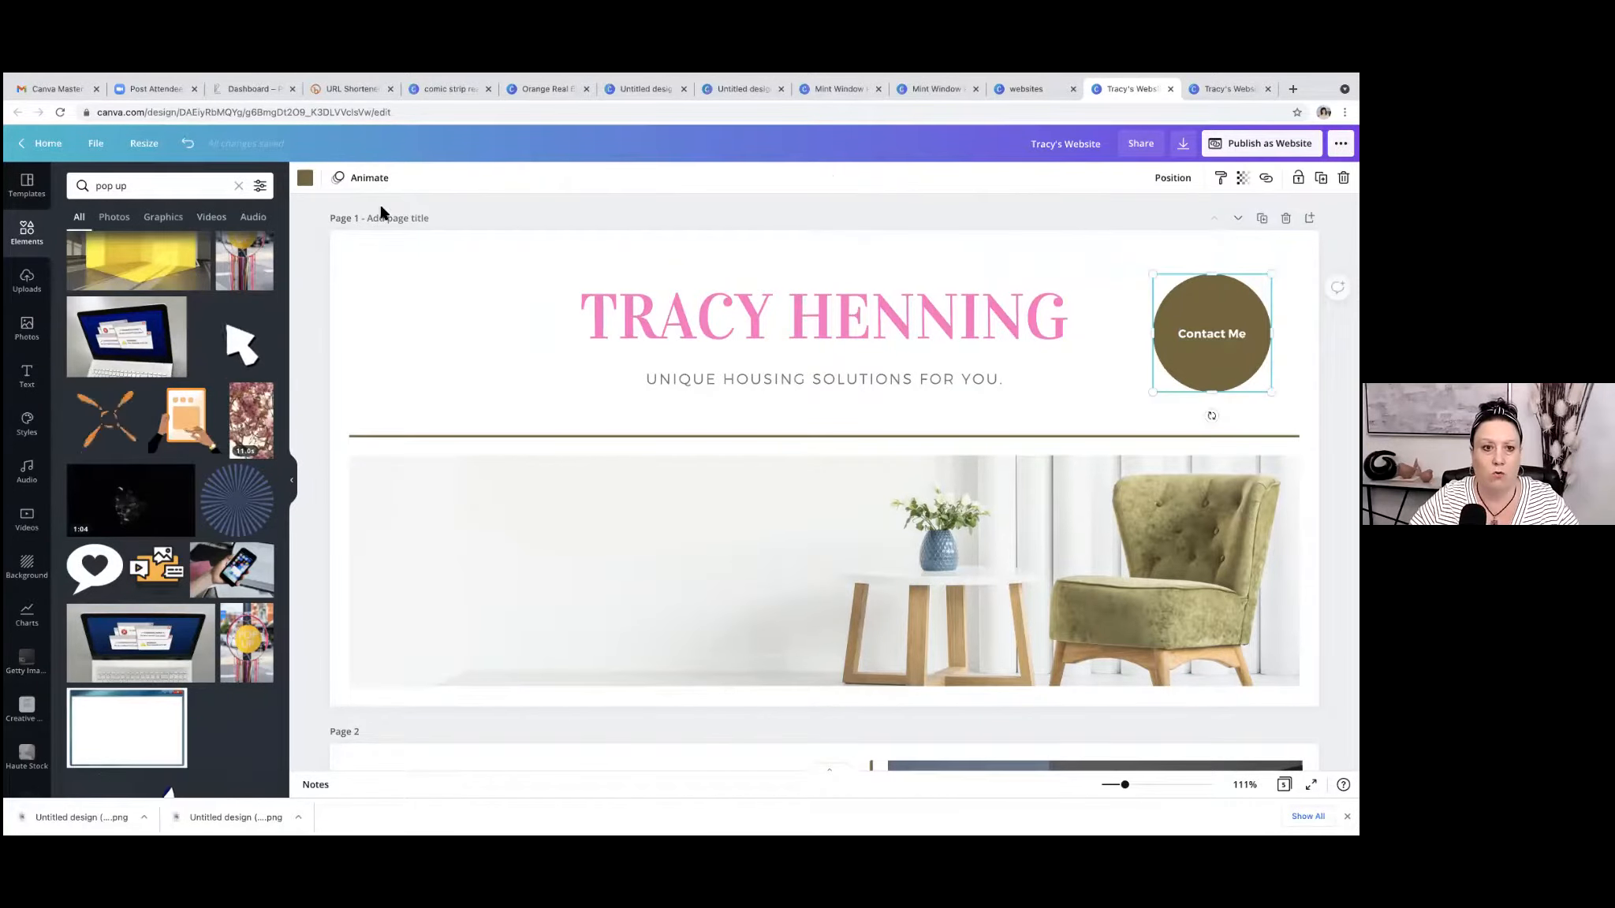
left_click(369, 178)
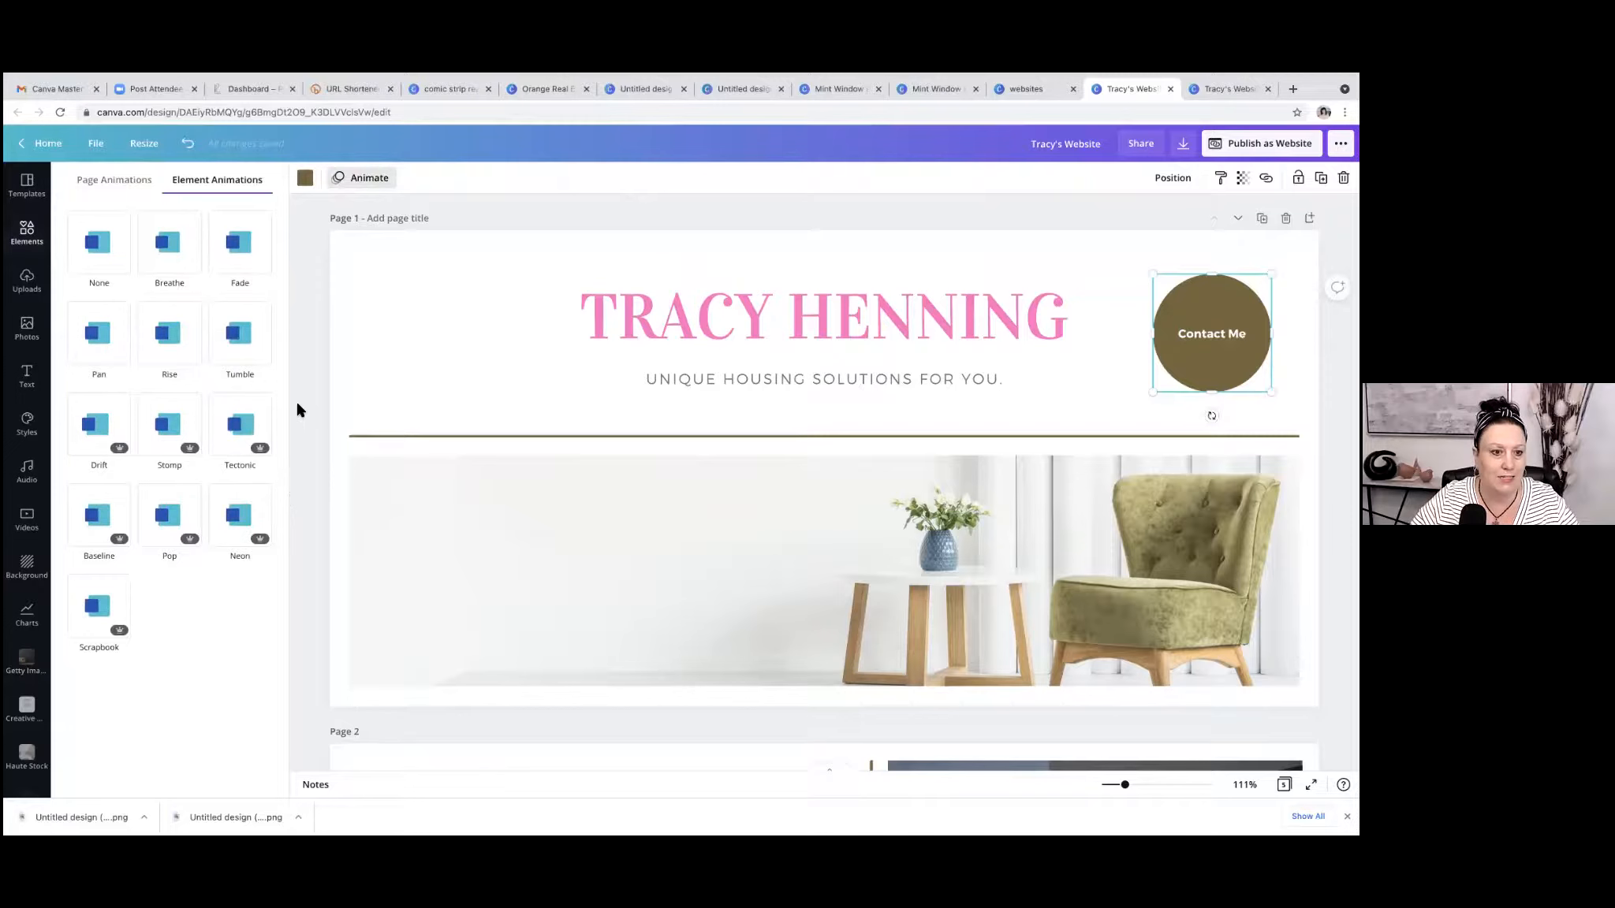
left_click(172, 511)
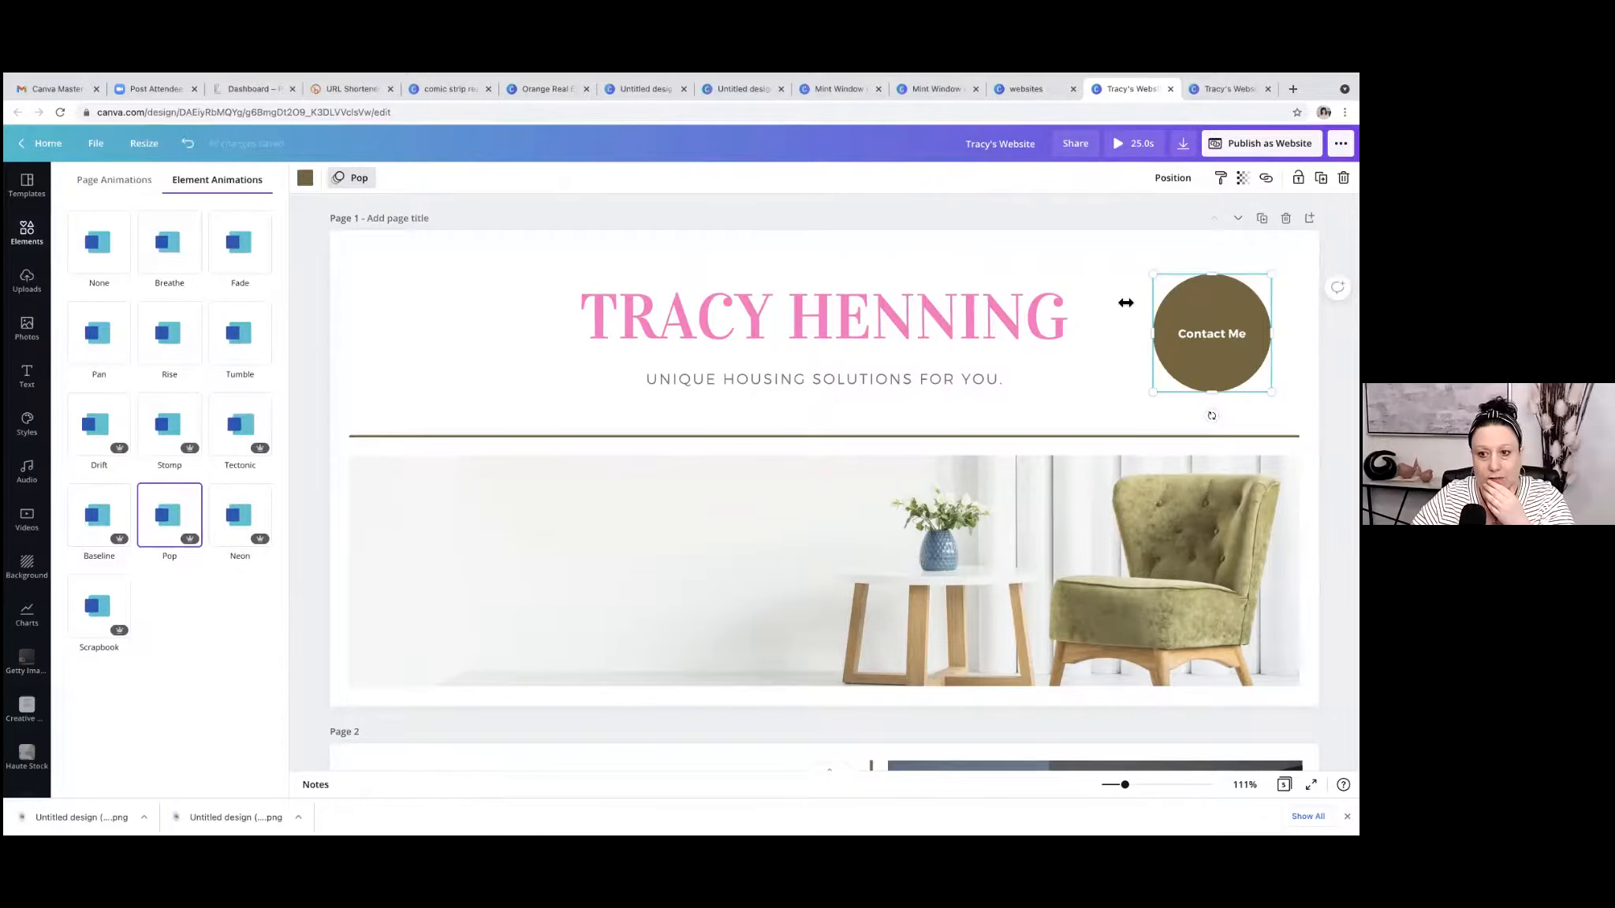
Apply the Pop text animation to the "Contact Me" text in the circle.
left_click(1182, 330)
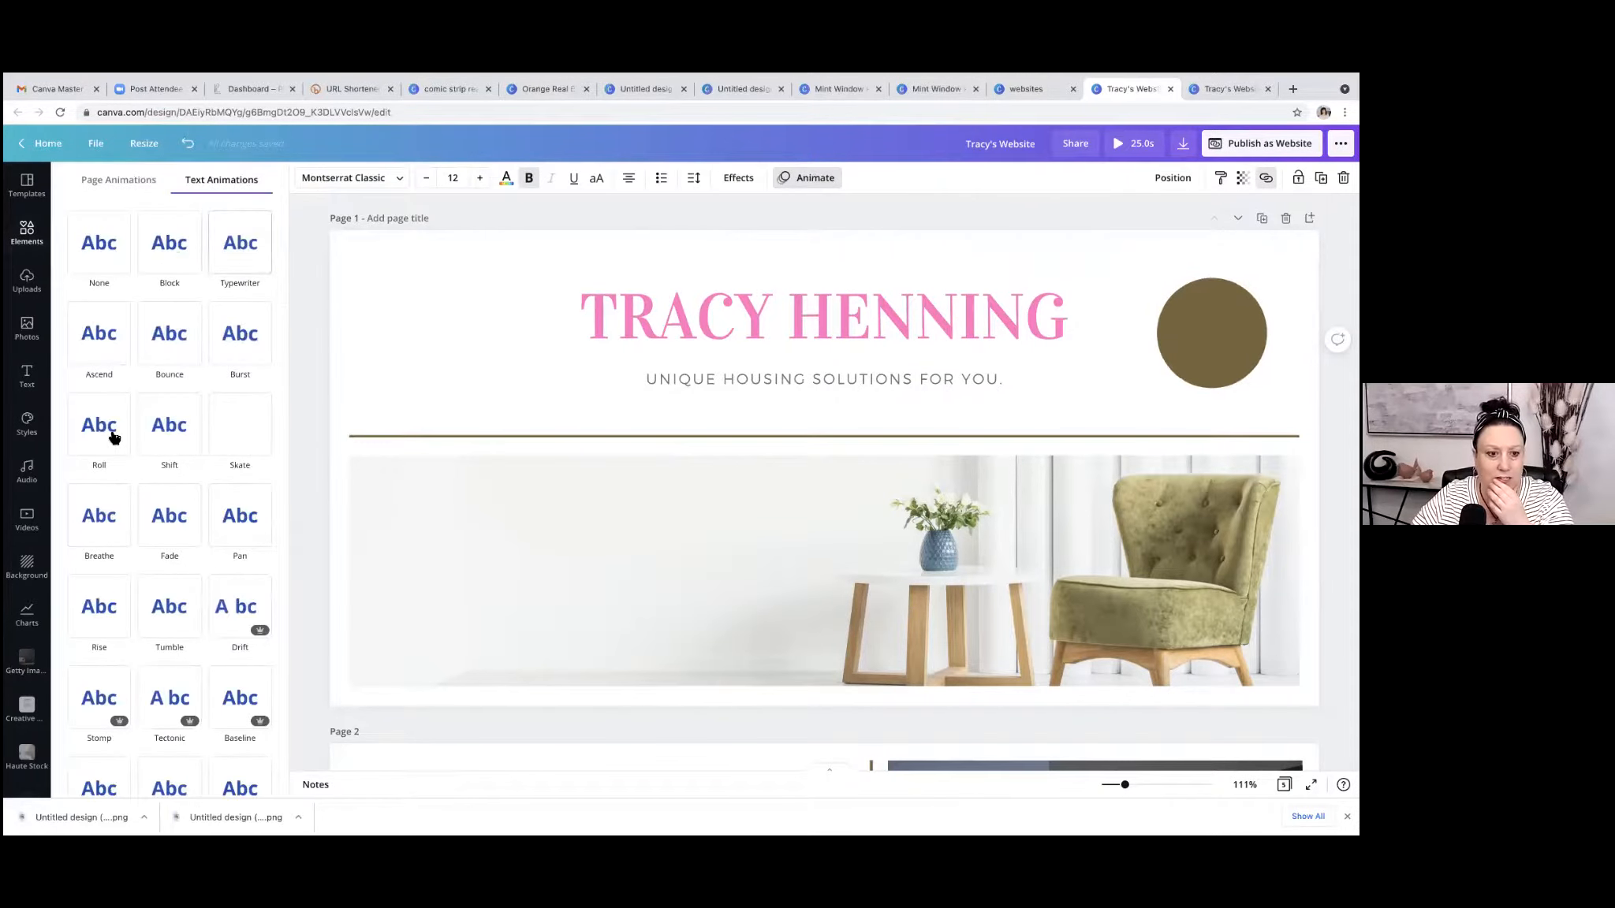
scroll(113, 437, "down", 1)
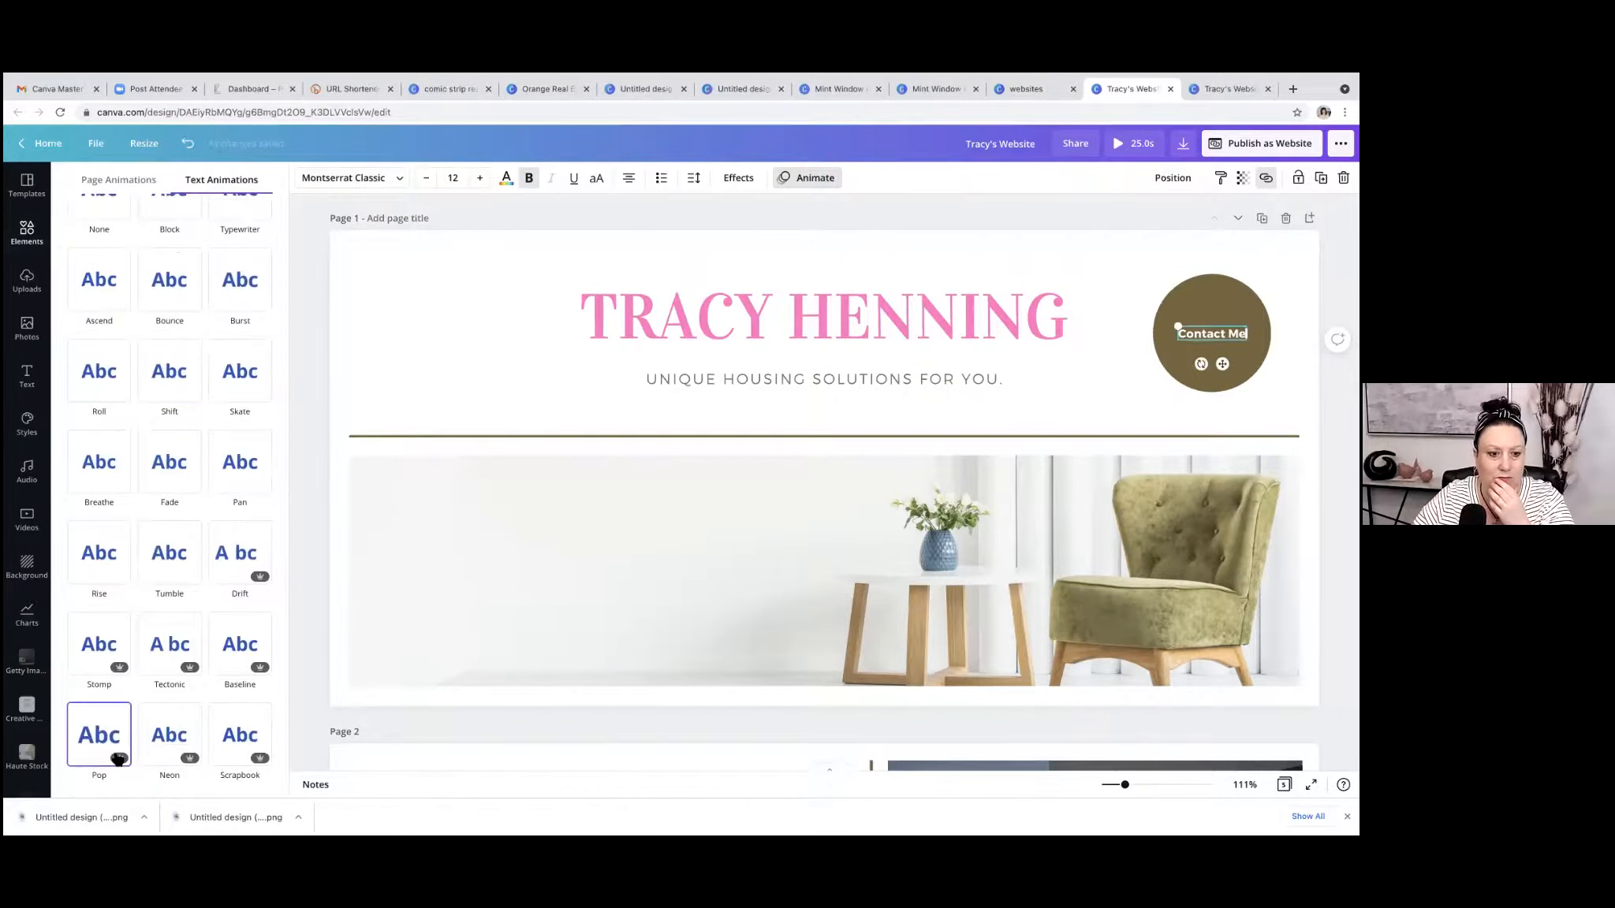
left_click(93, 731)
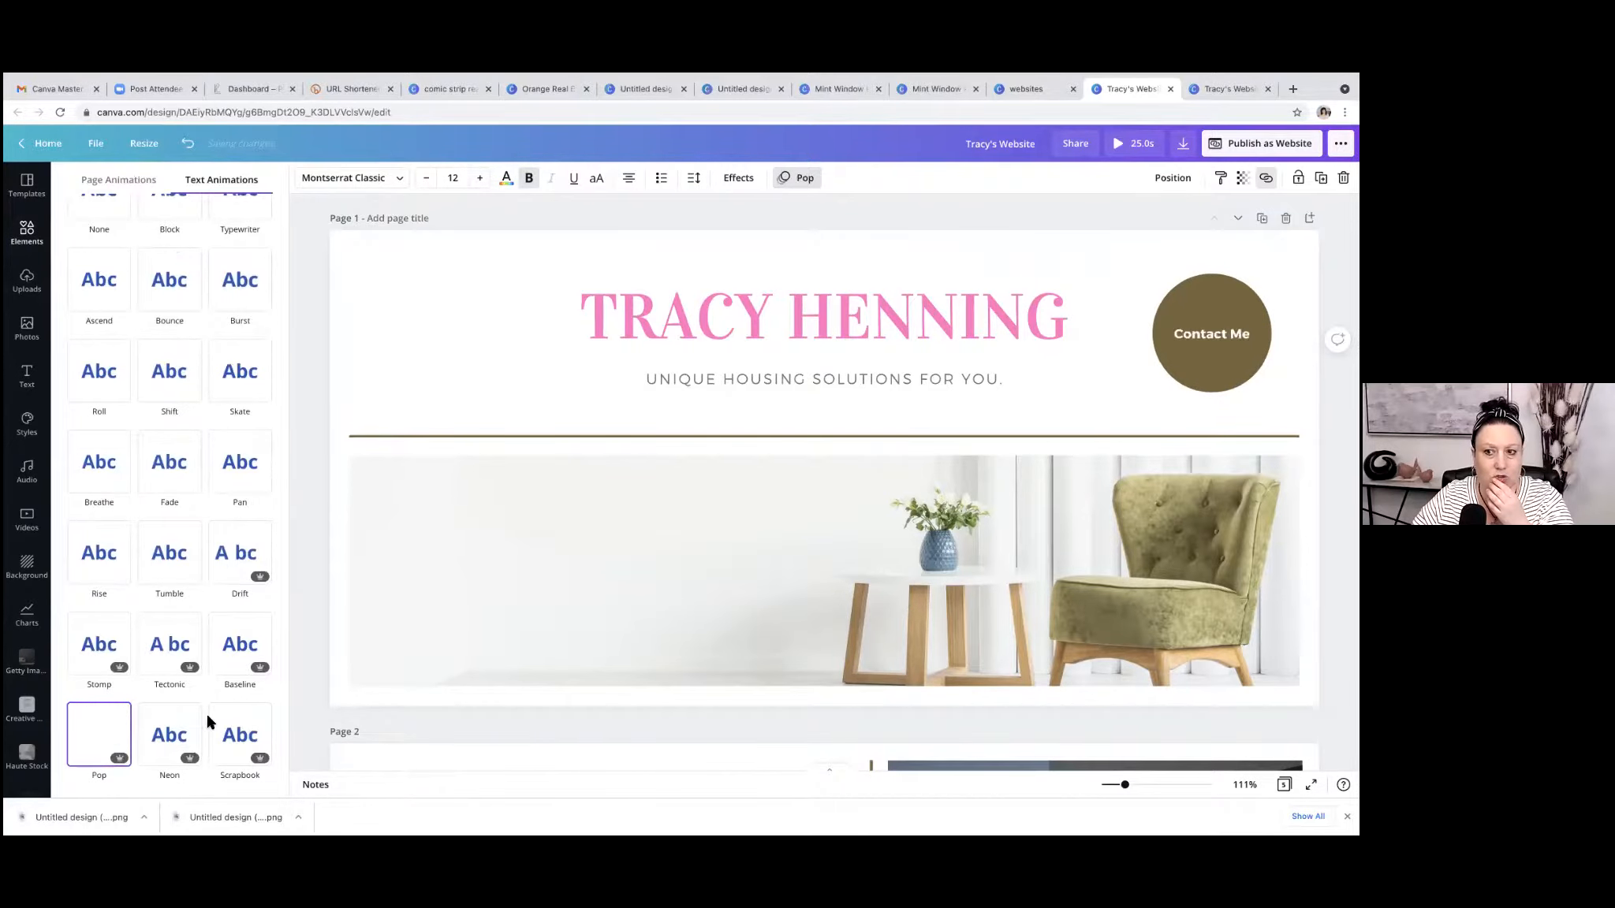
left_click(891, 229)
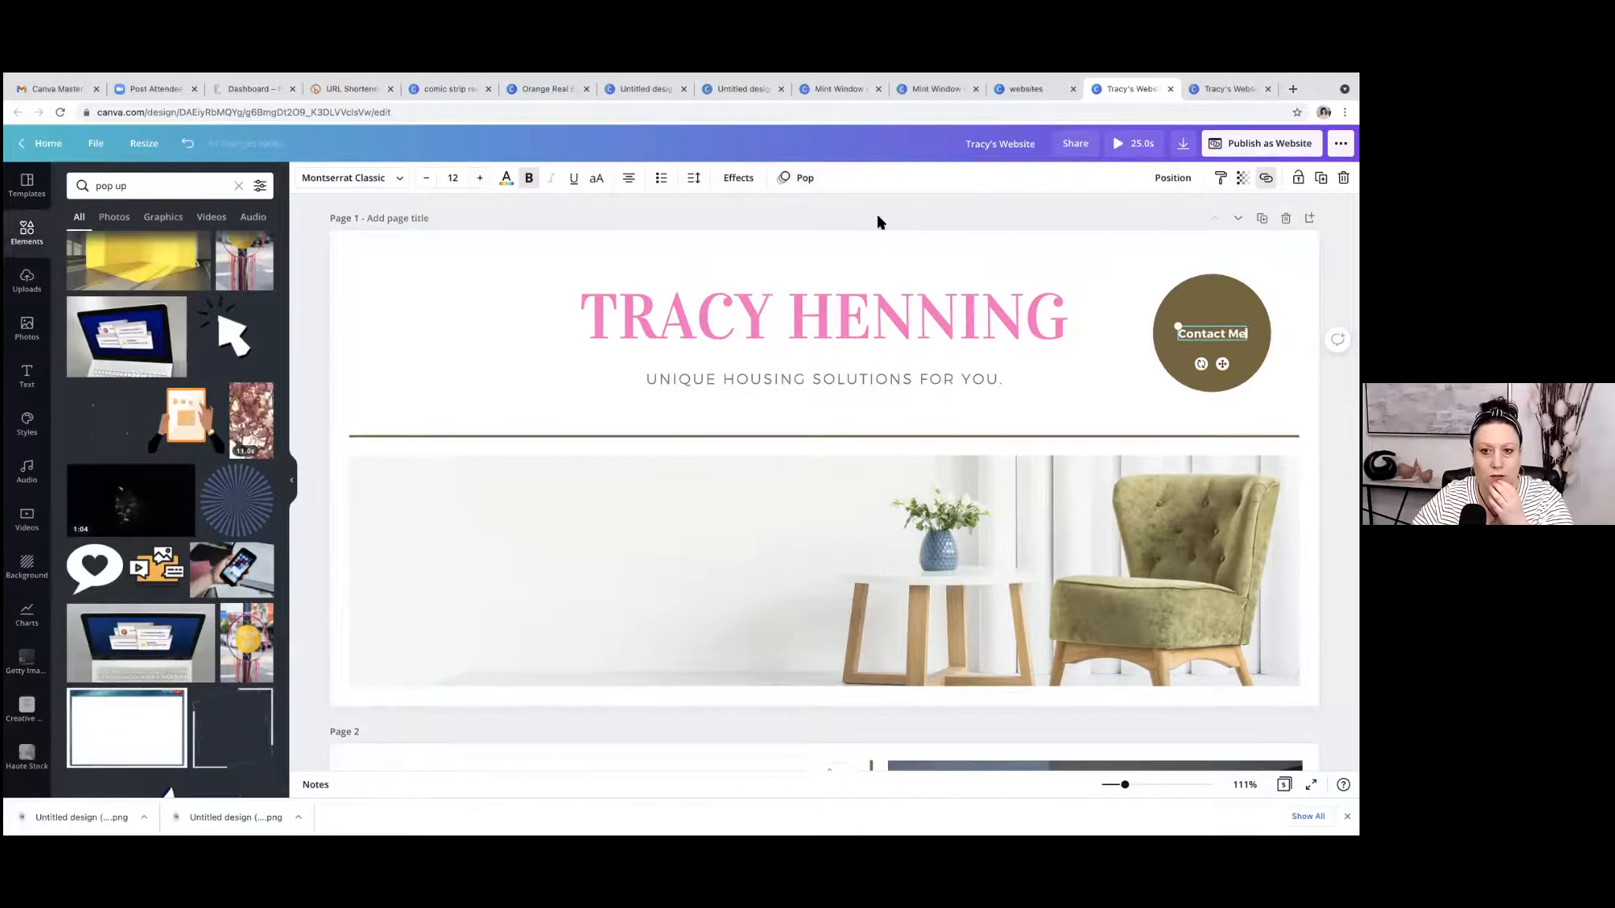
left_click(879, 220)
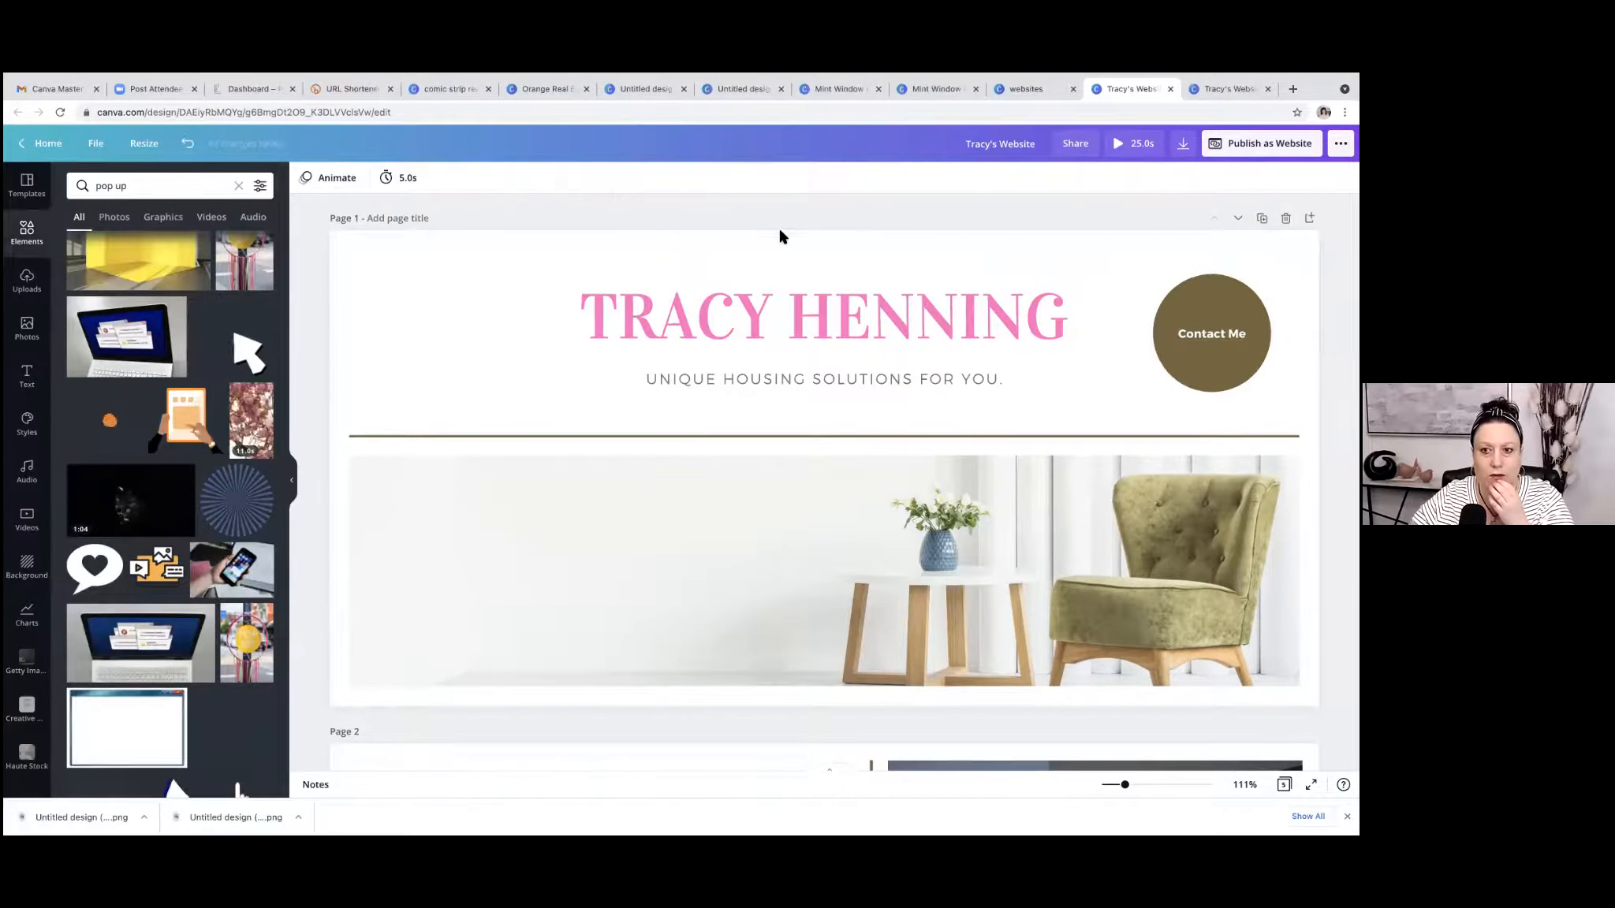
Play the animated preview of the design, try the "Contact Me" button in it, and close the preview.
left_click(1126, 147)
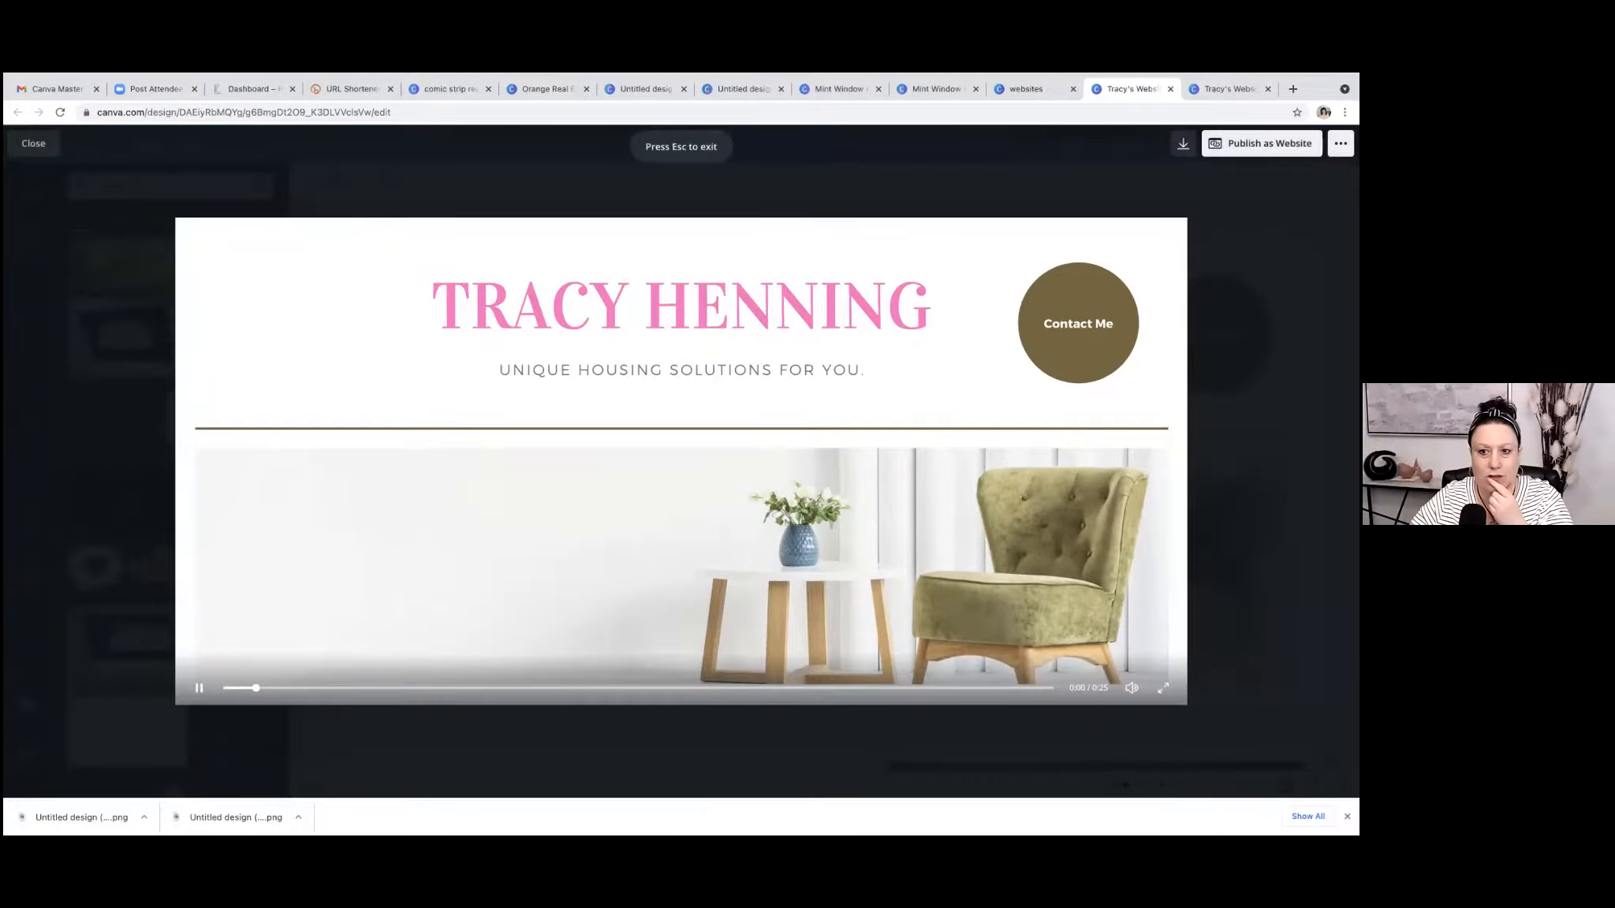
left_click(1074, 322)
left_click(1074, 327)
left_click(199, 687)
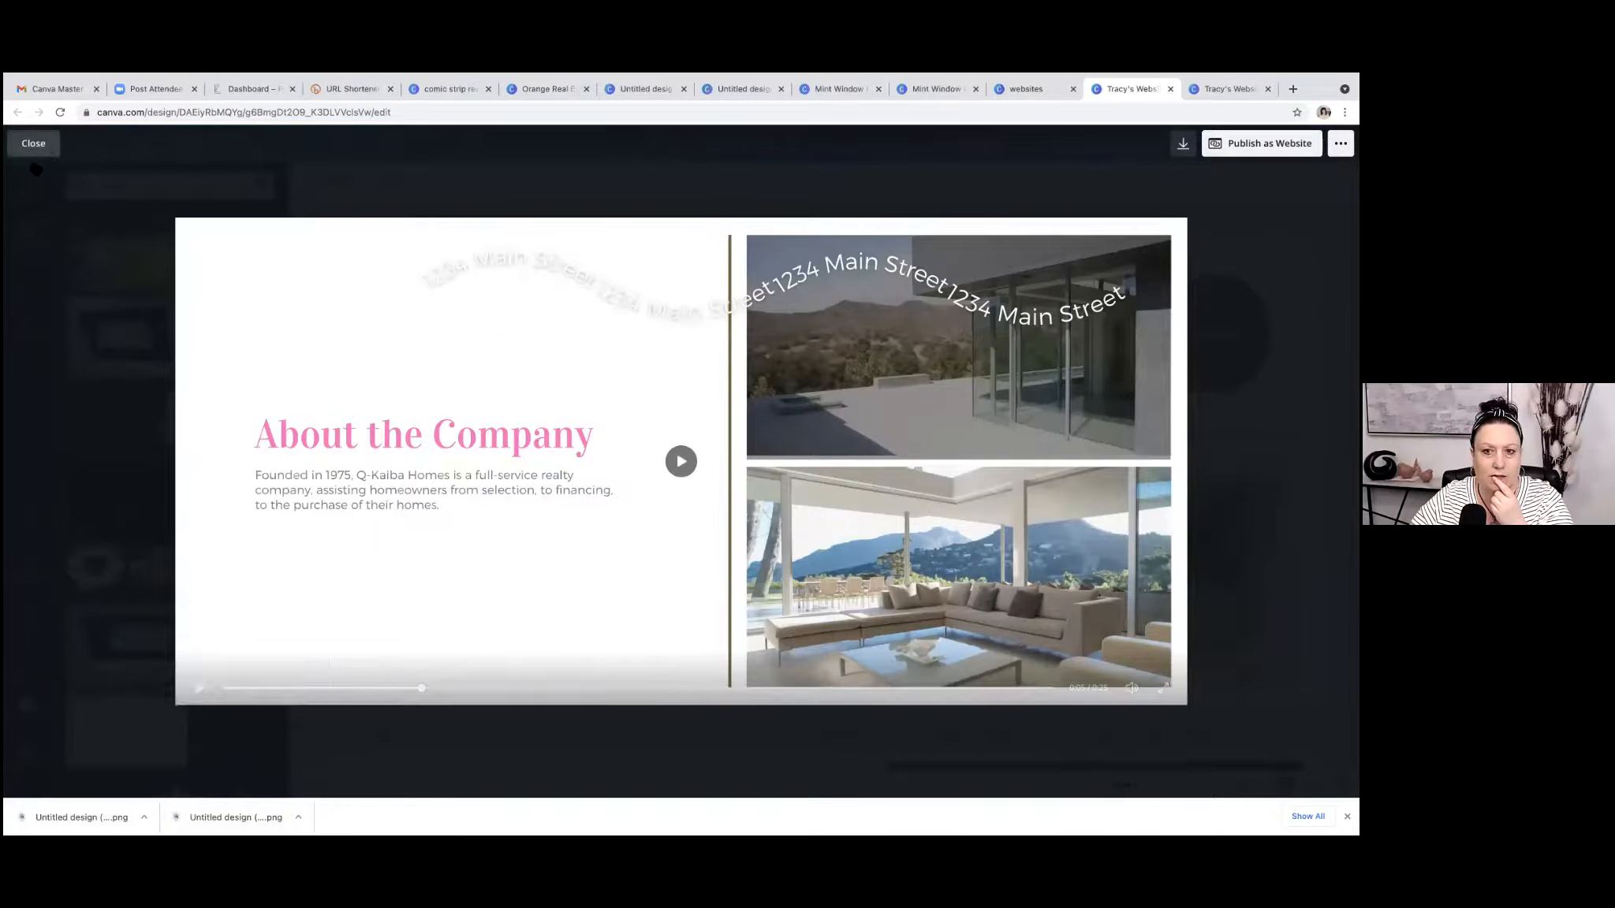
left_click(55, 148)
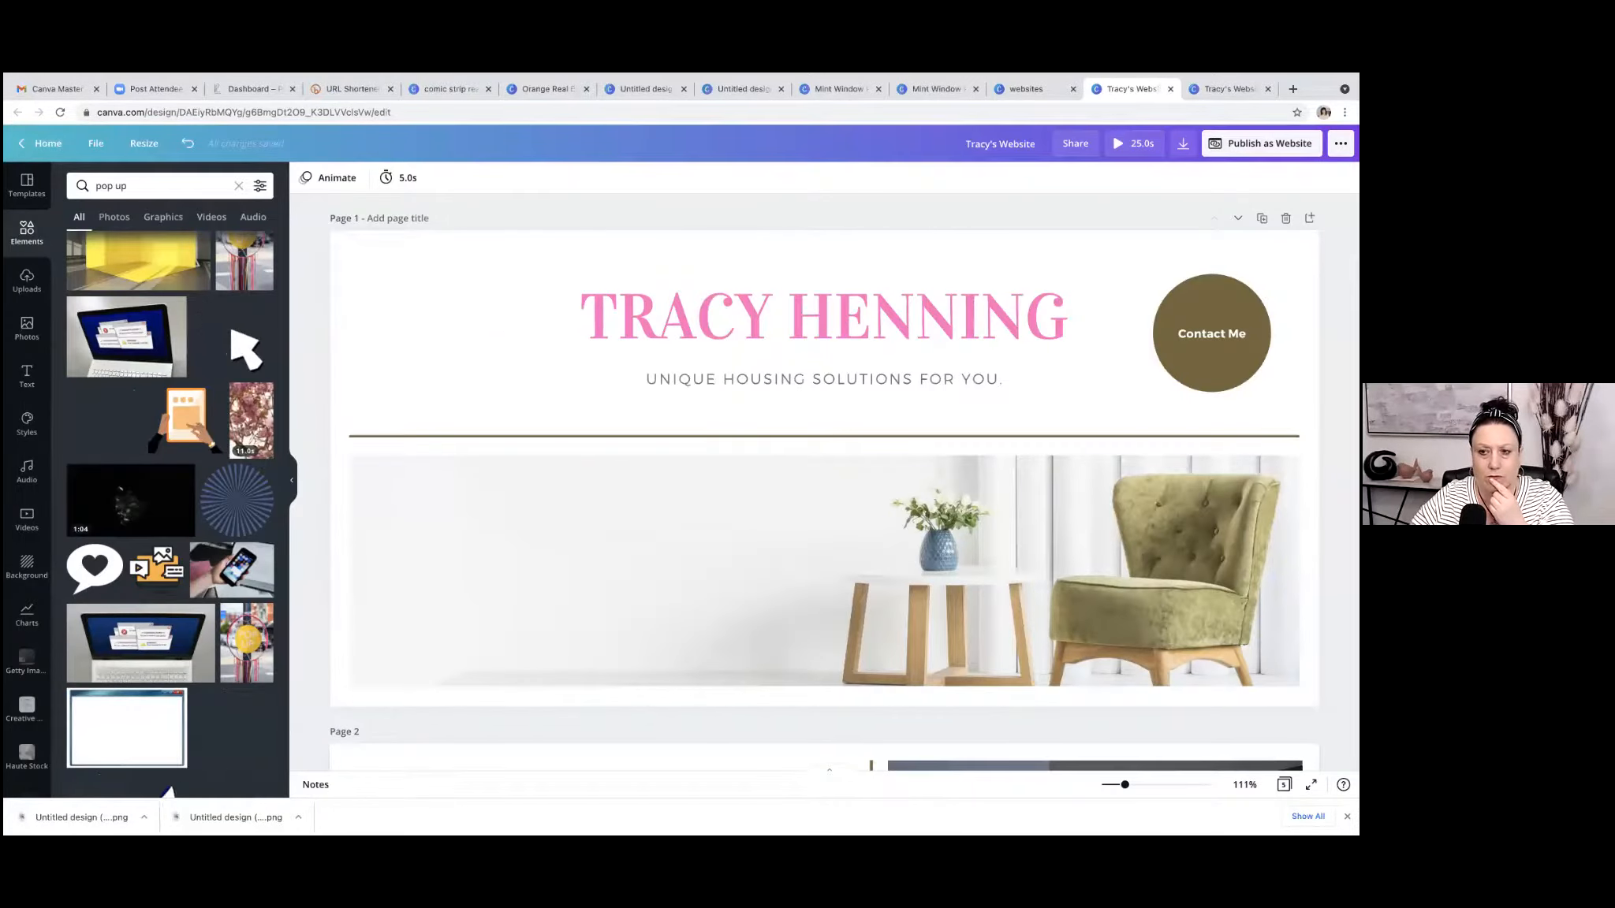
Publish the design as a website and test the "Contact Me" link on the resulting page, closing the linked site when done.
left_click(1262, 143)
left_click(1240, 446)
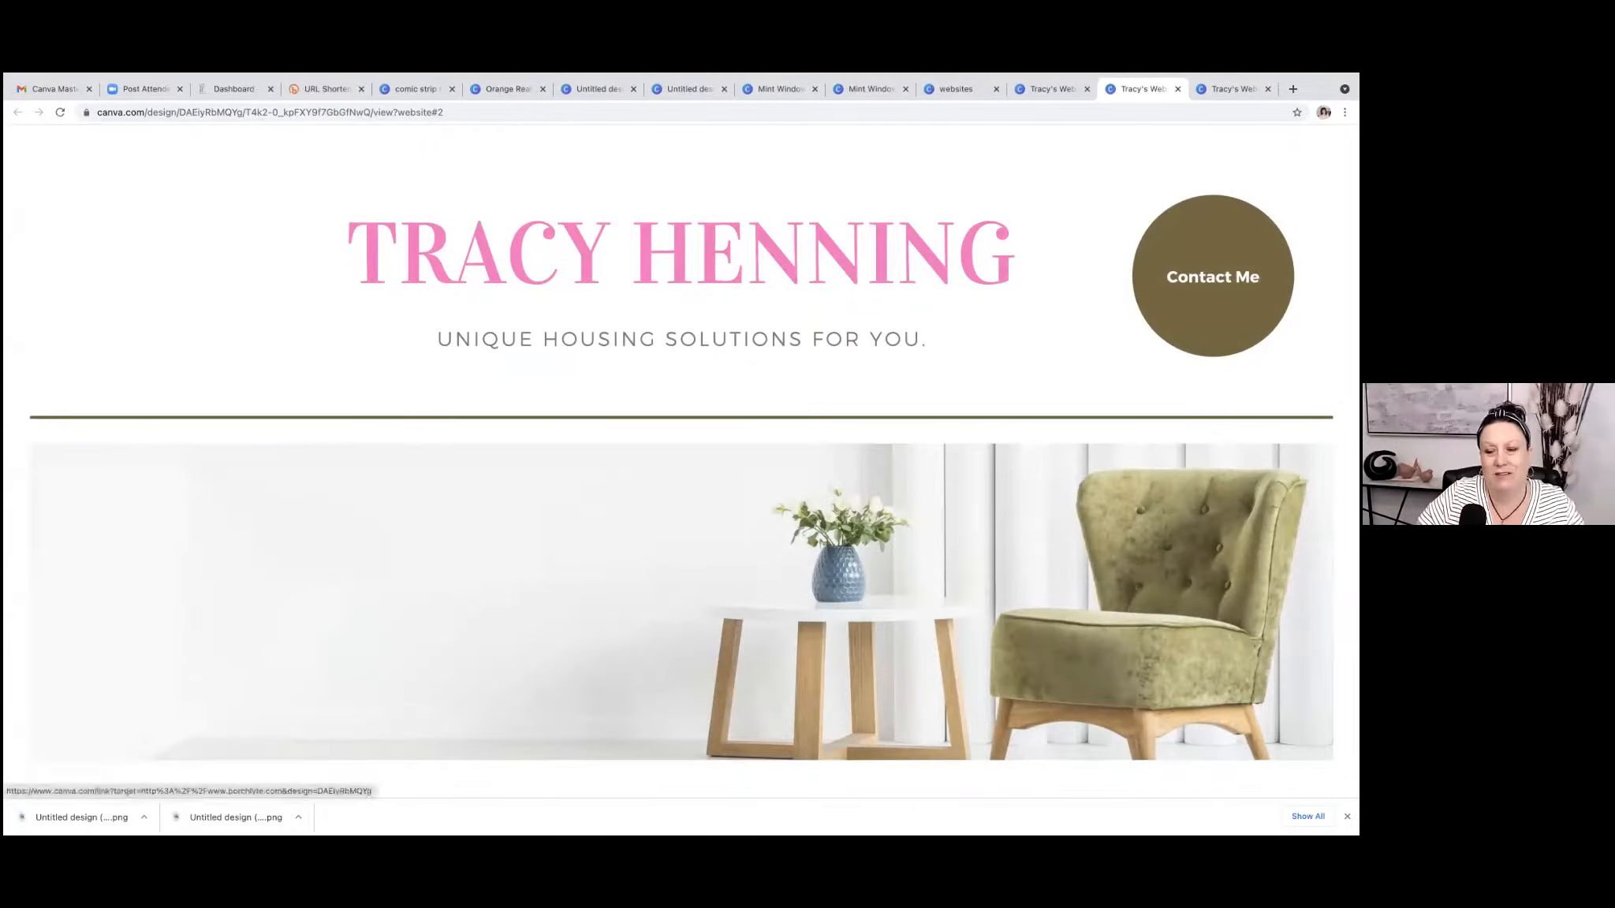
scroll(845, 361, "down", 3)
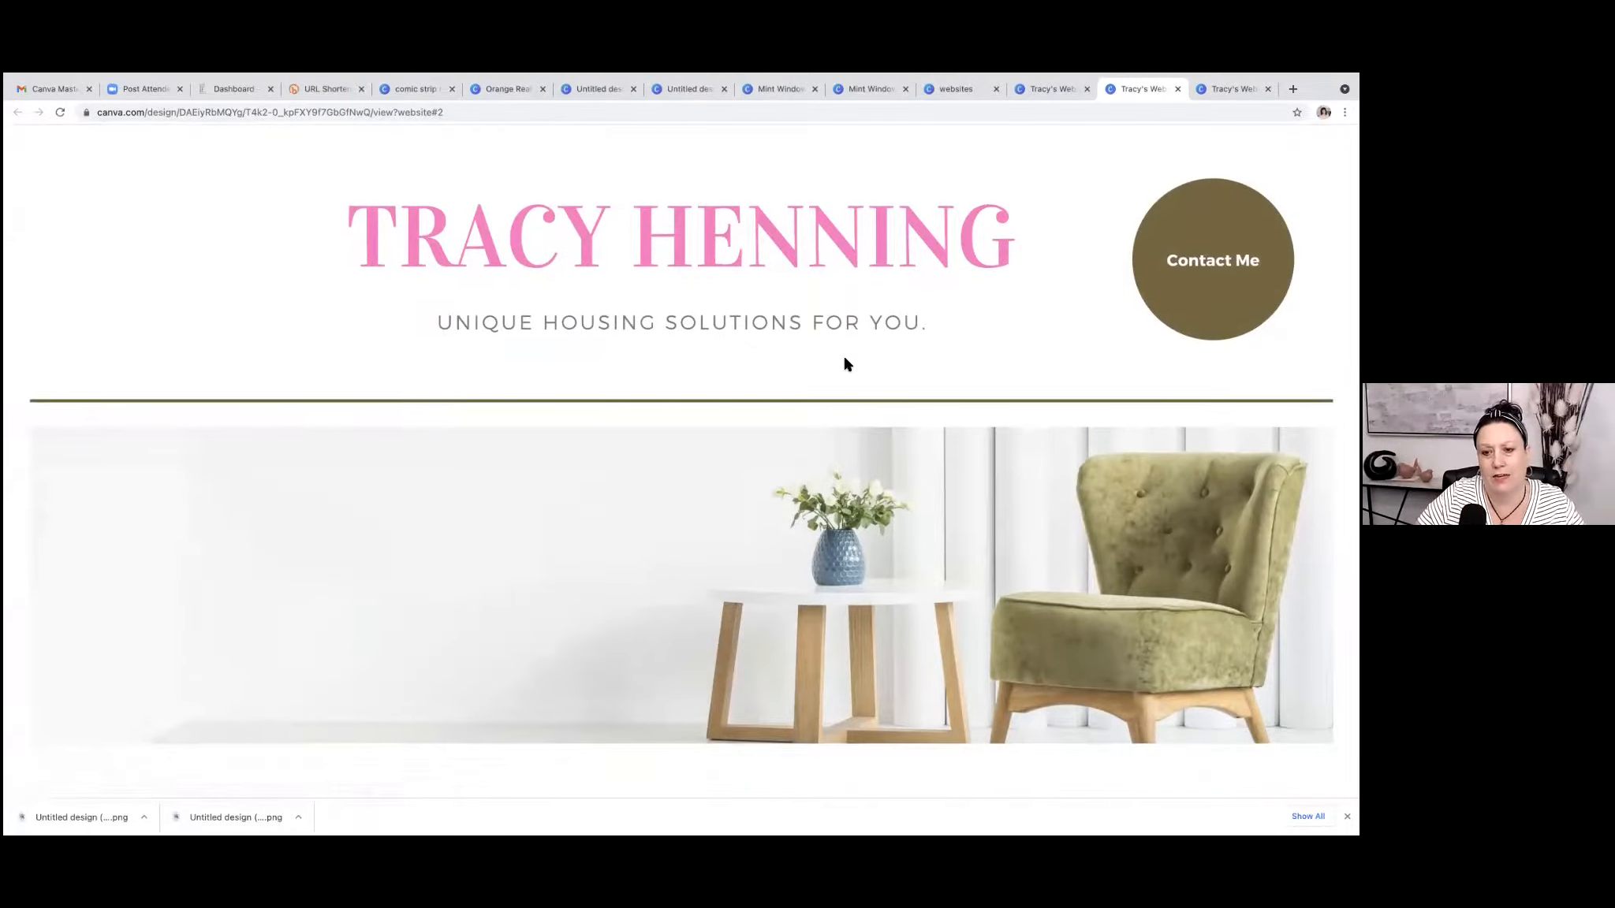
scroll(845, 363, "up", 3)
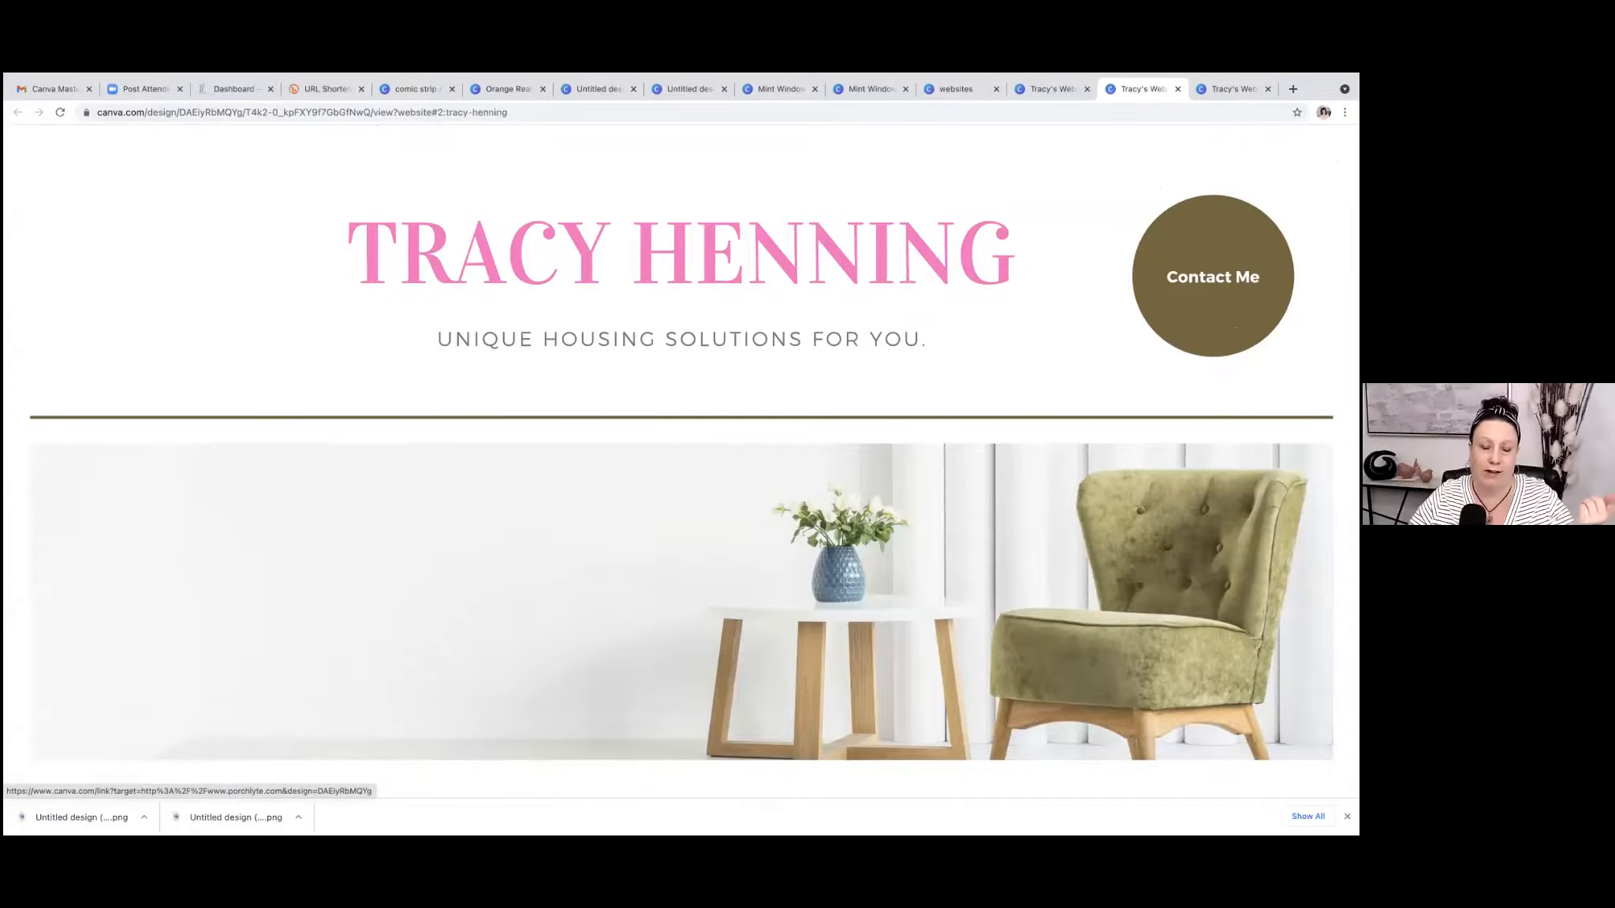
left_click(1234, 326)
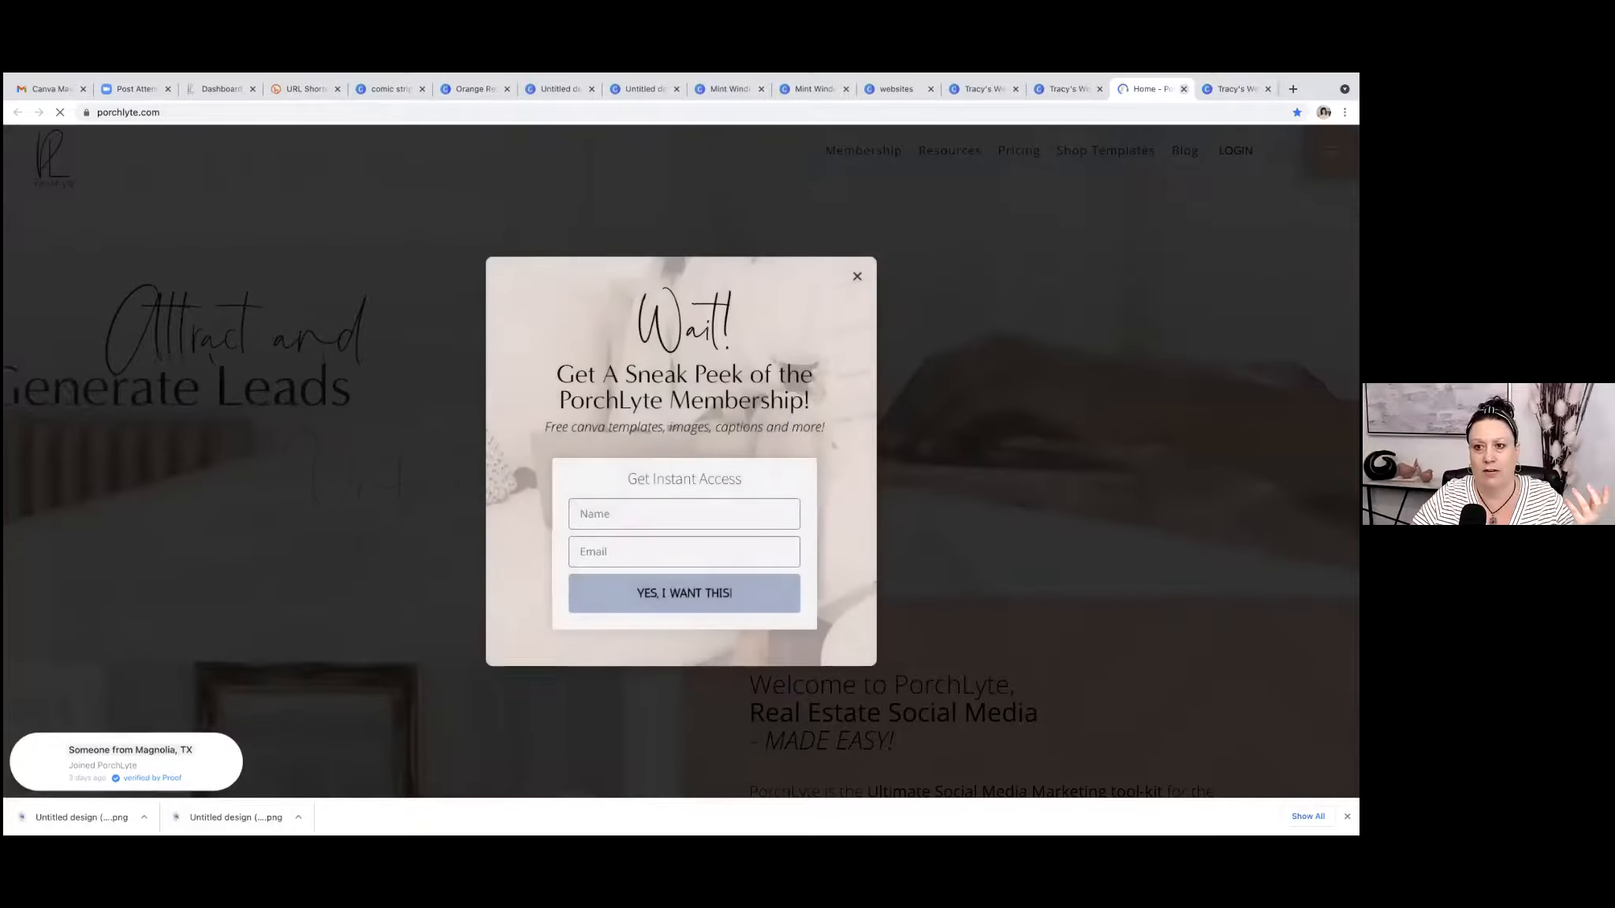
key("ctrl+w")
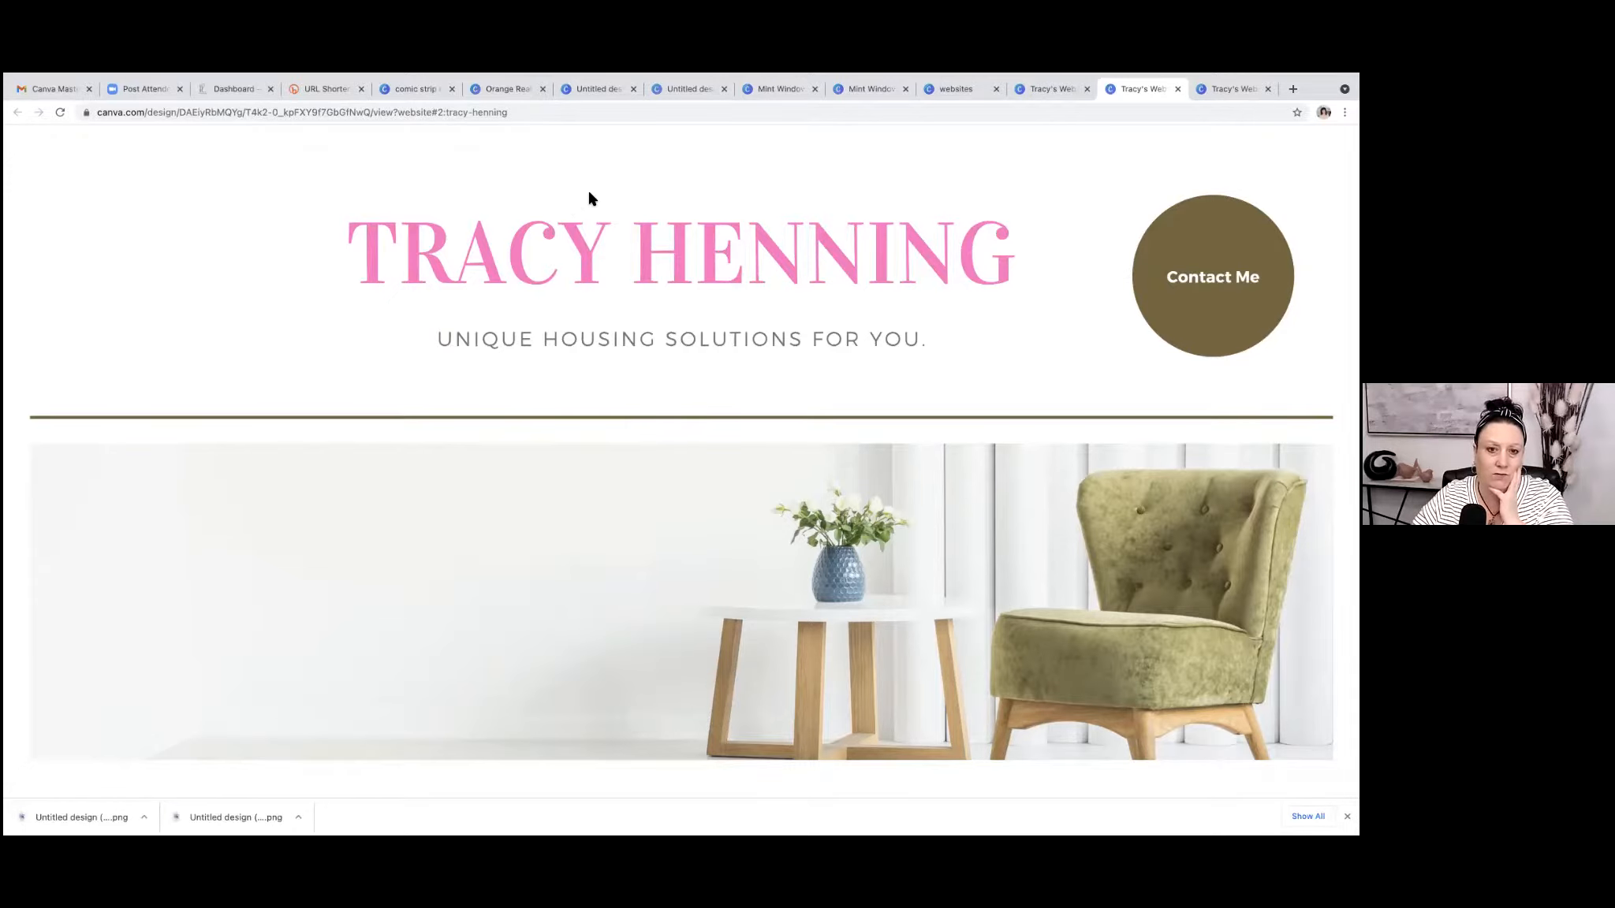
Go to the Canva home page from the comic strip results and search the templates for "spreadsheet".
left_click(432, 93)
left_click(99, 150)
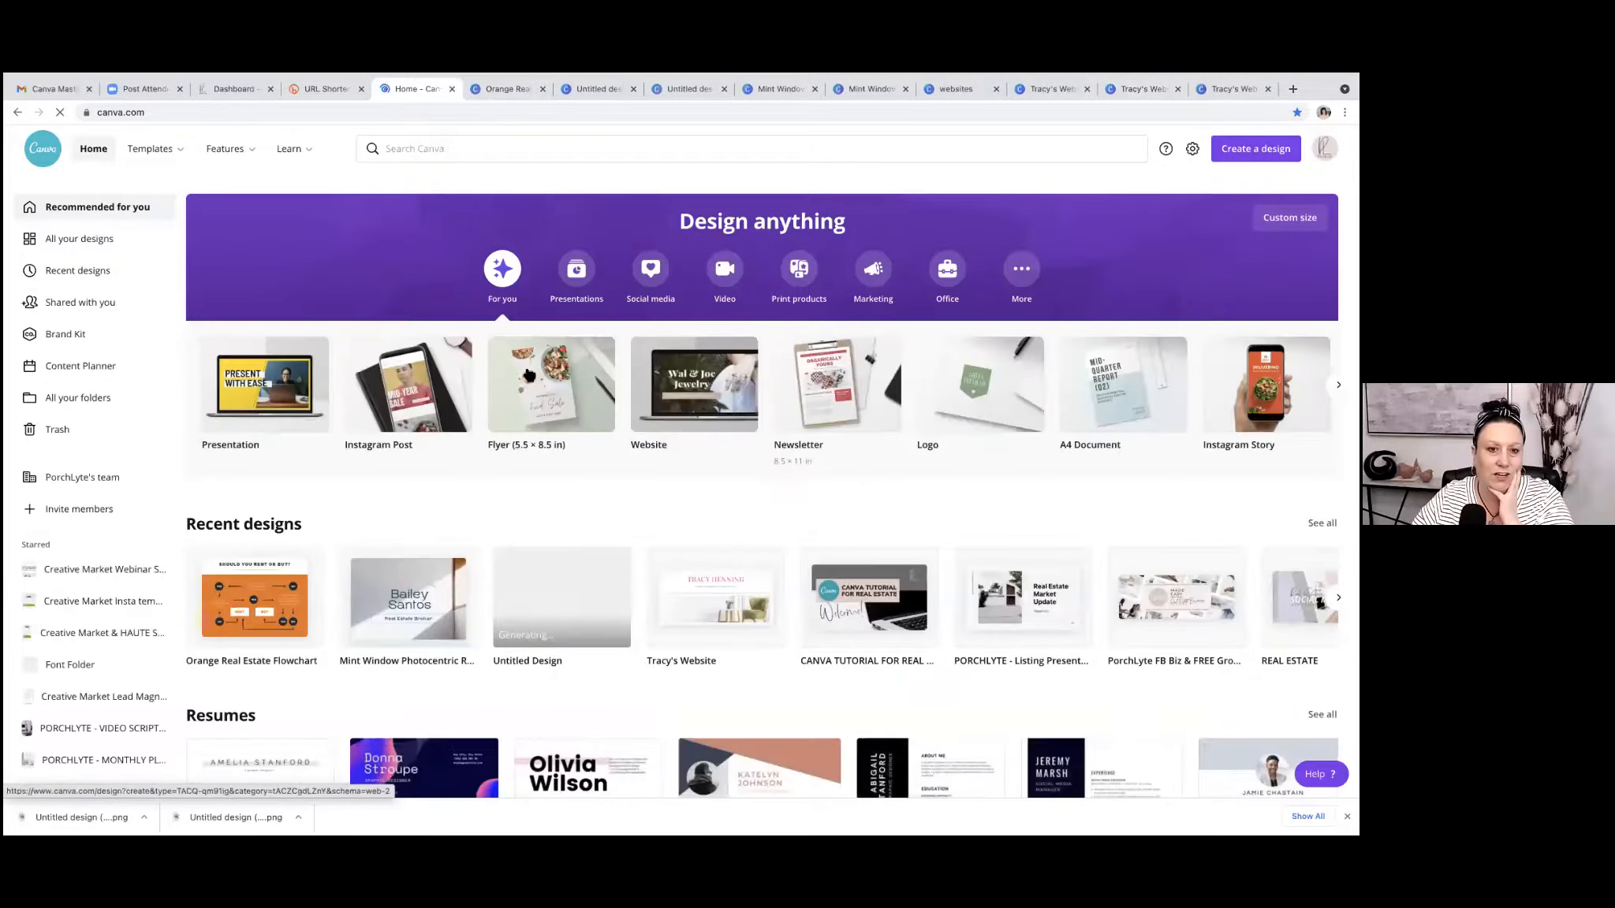
left_click(468, 148)
type("spreadsheet")
key("Return")
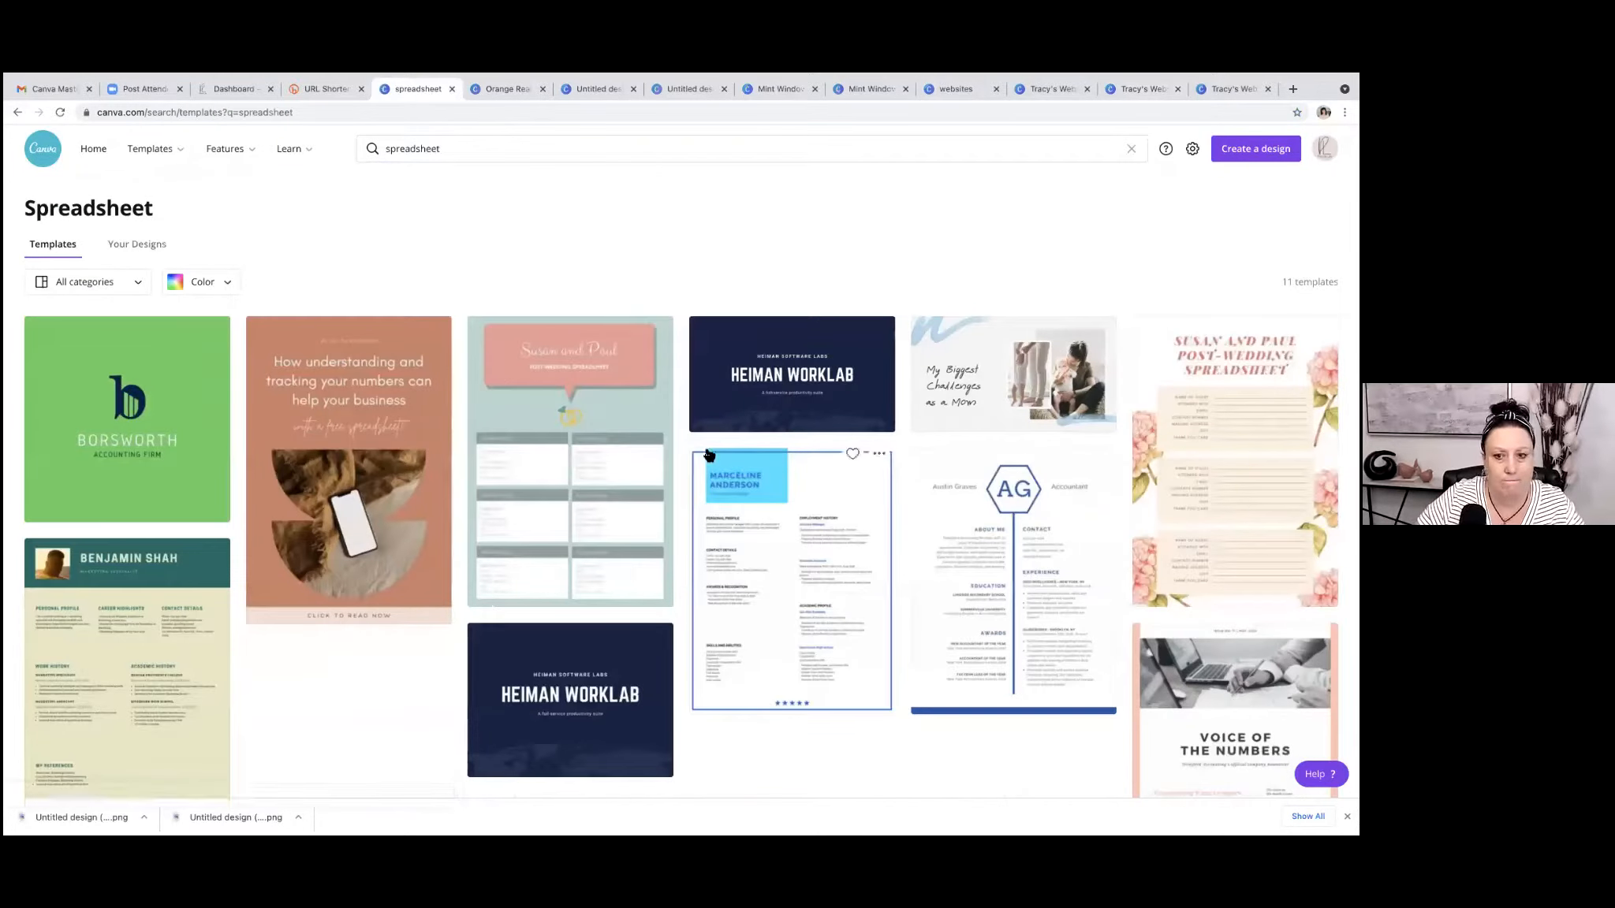
scroll(739, 452, "down", 2)
scroll(740, 452, "up", 2)
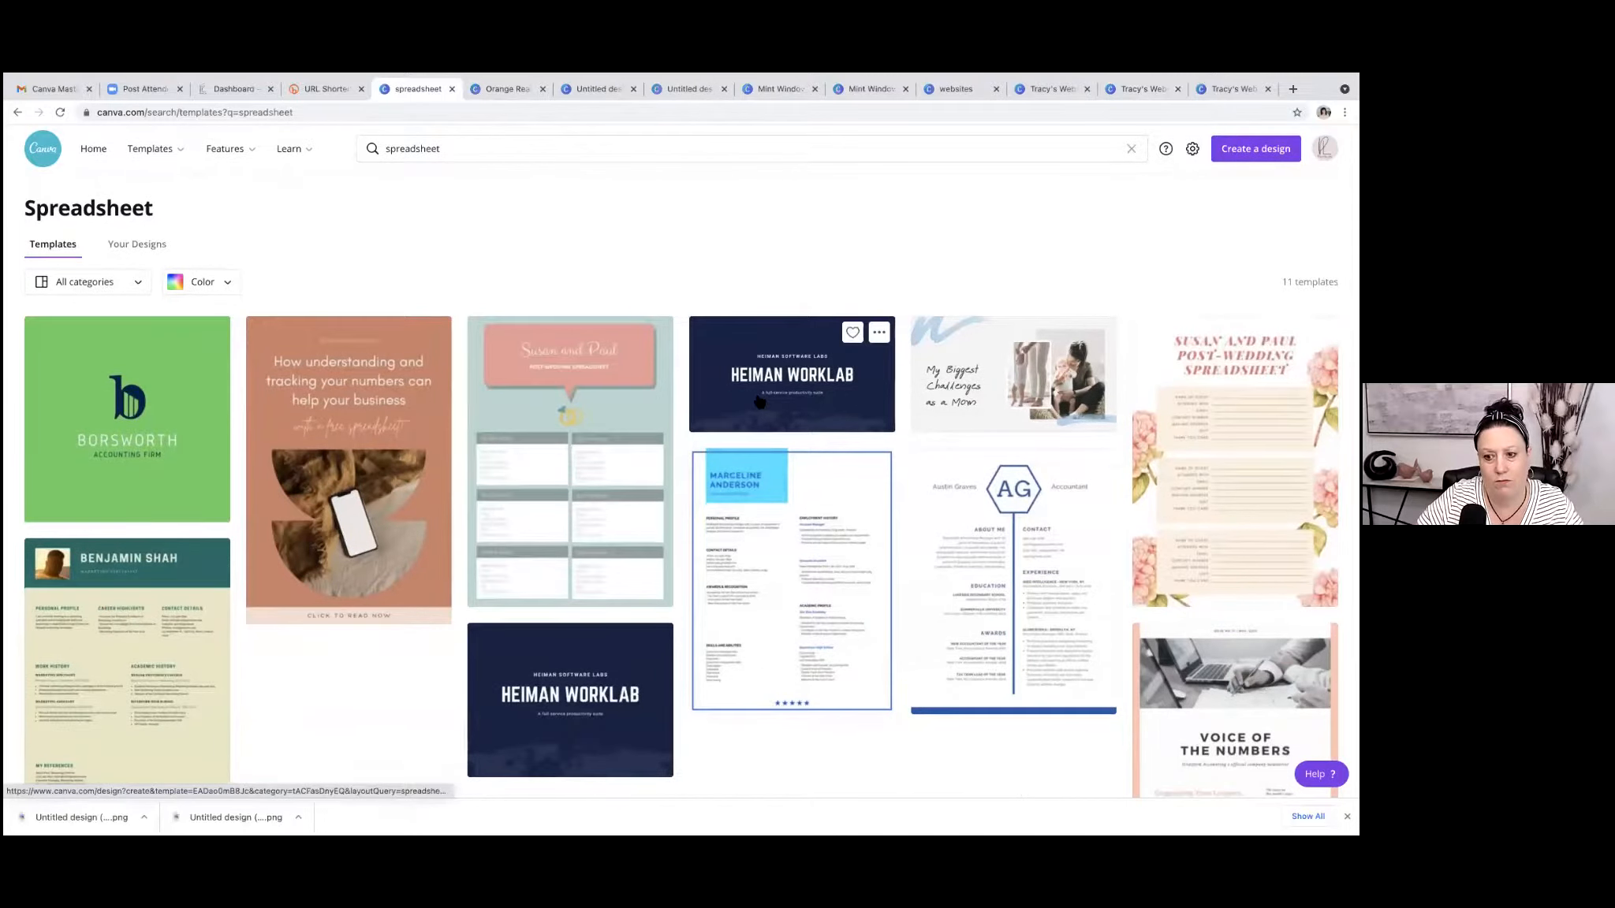
Create a blank Newsletter design from the home page and look through the full Charts collection in its elements library.
left_click(89, 148)
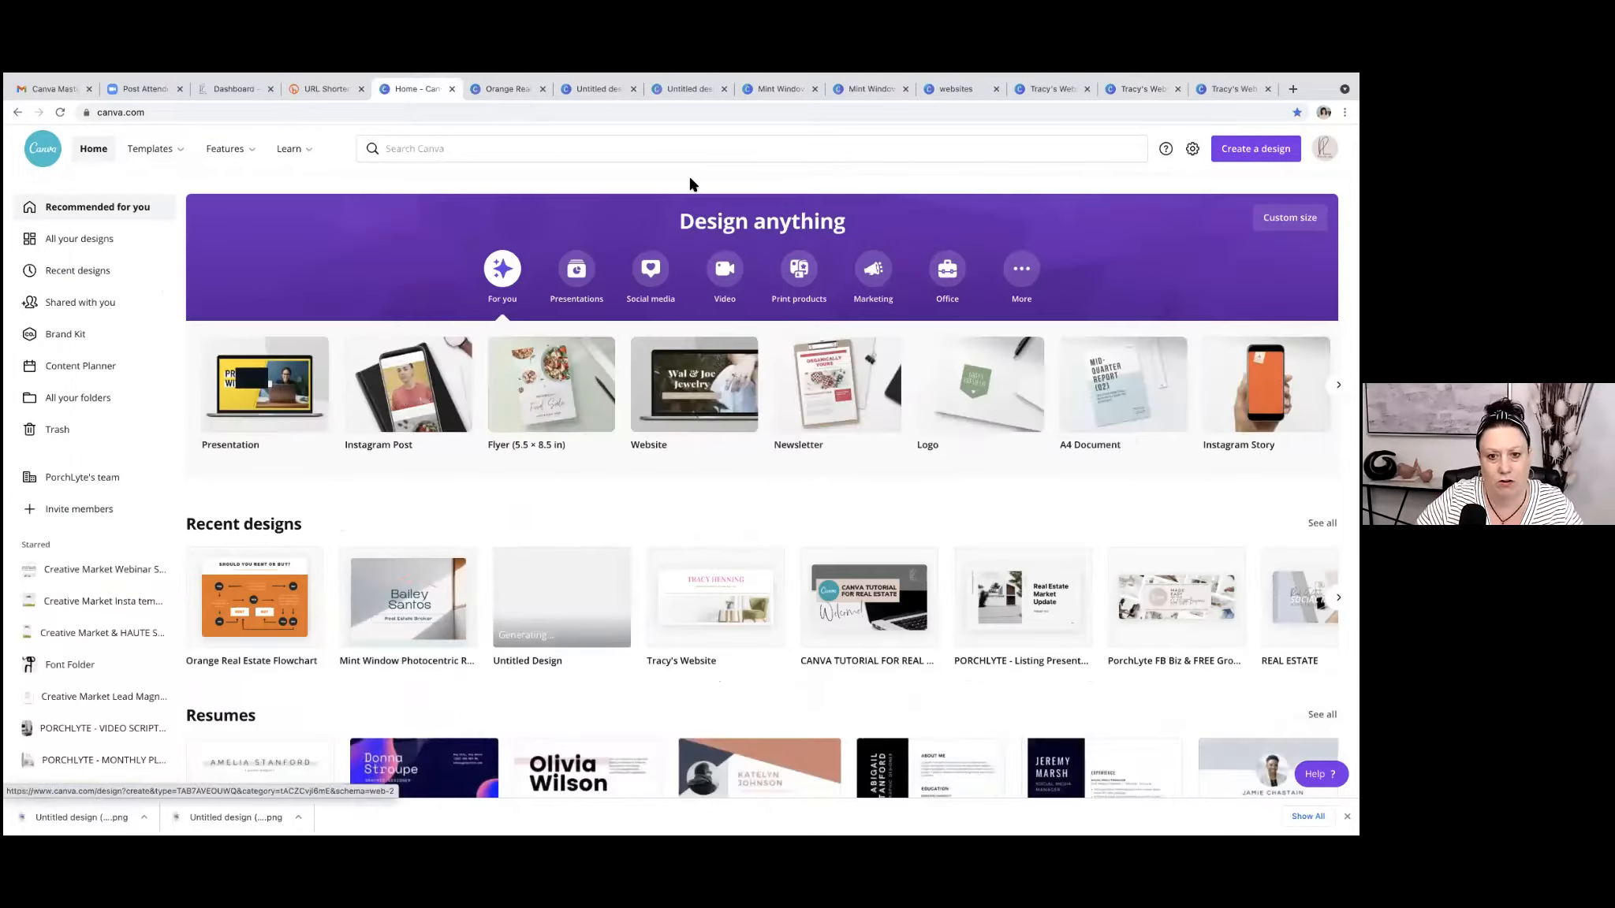
left_click(823, 374)
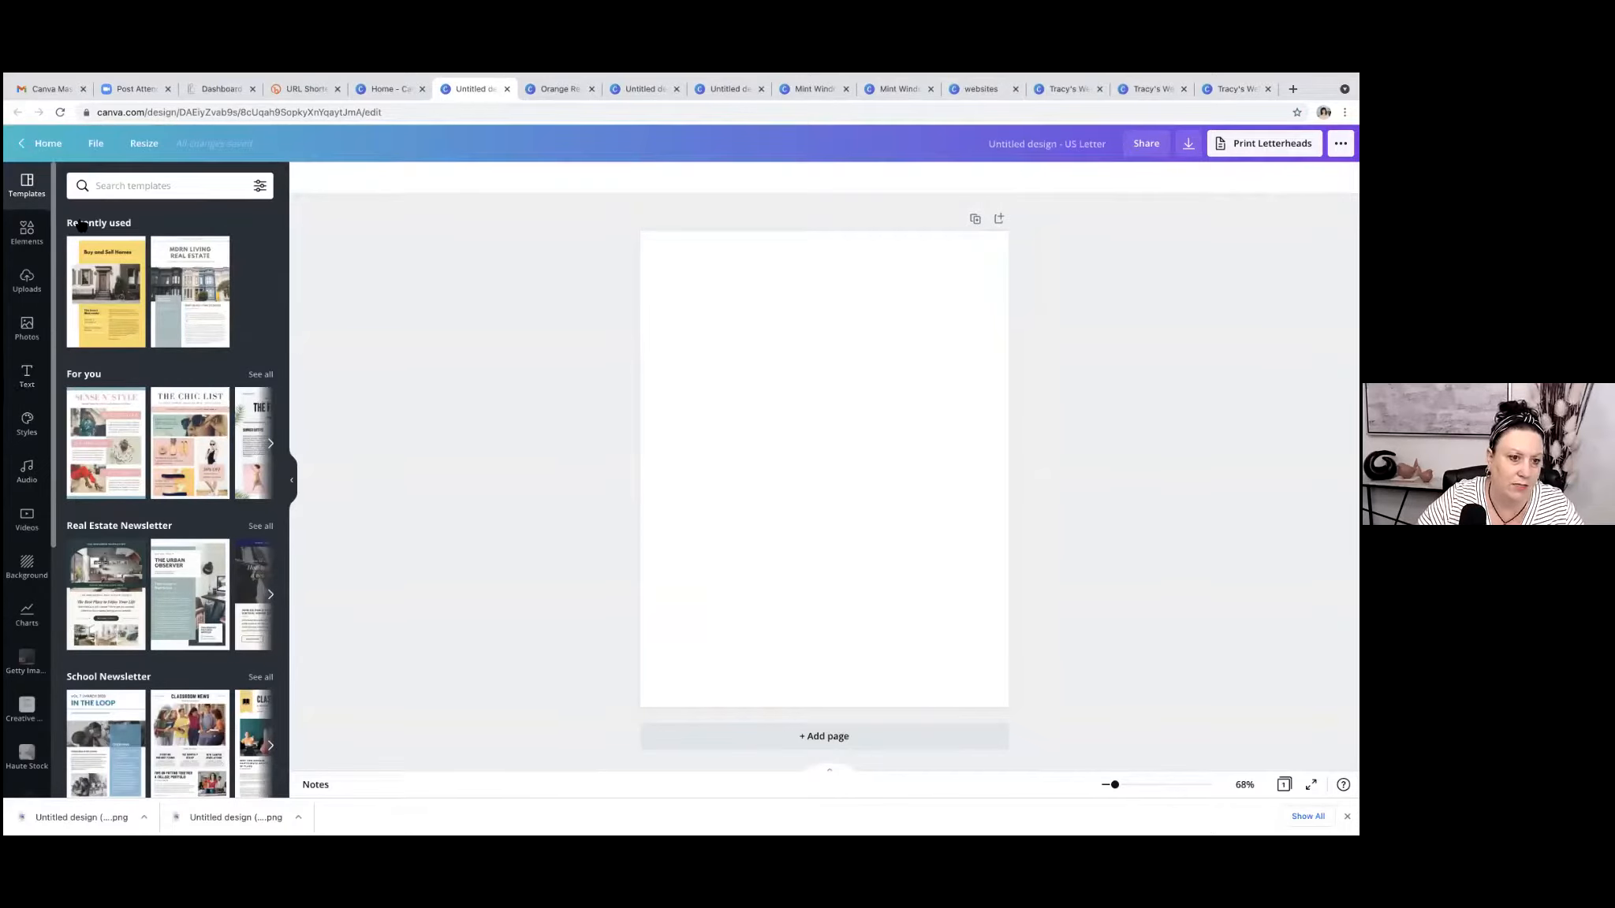
left_click(27, 232)
scroll(189, 407, "down", 5)
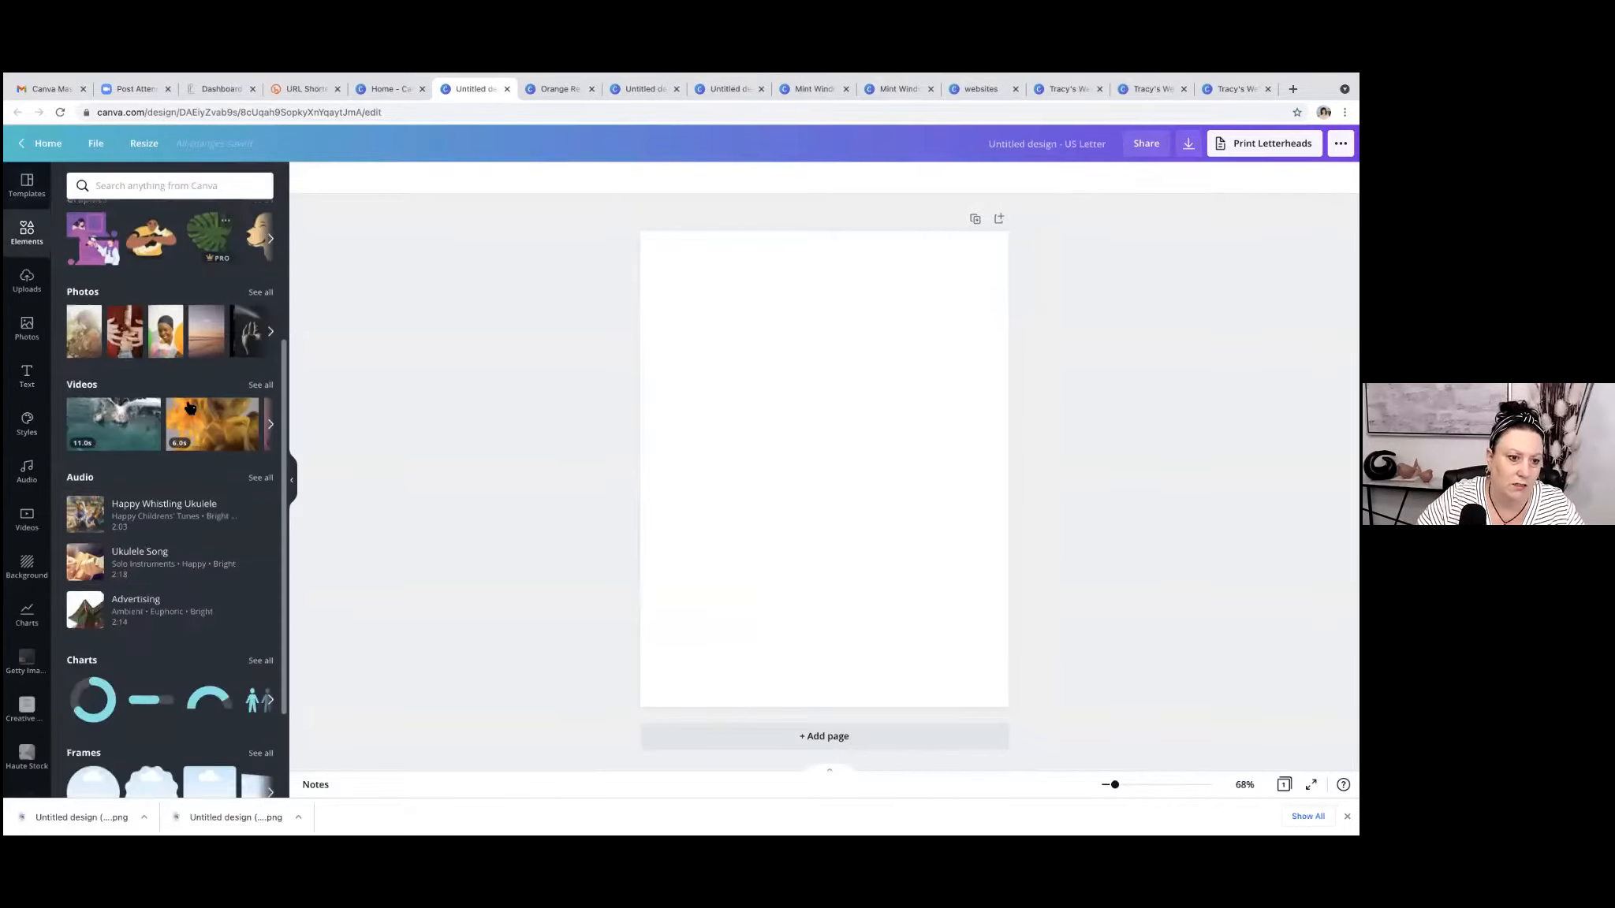
scroll(189, 407, "up", 3)
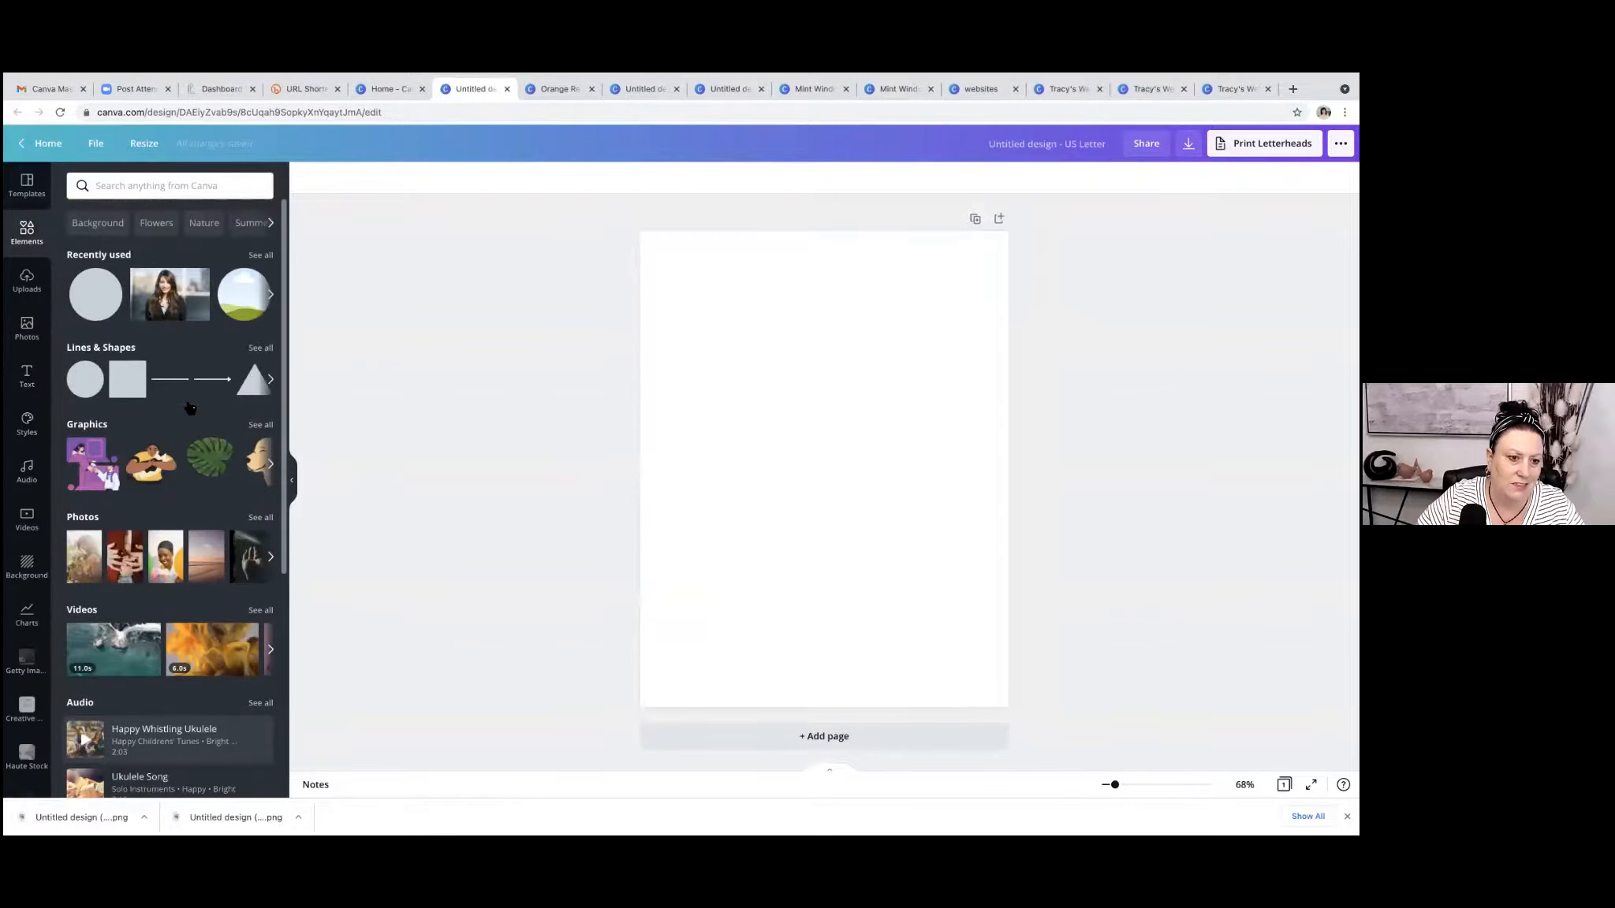
scroll(189, 407, "down", 5)
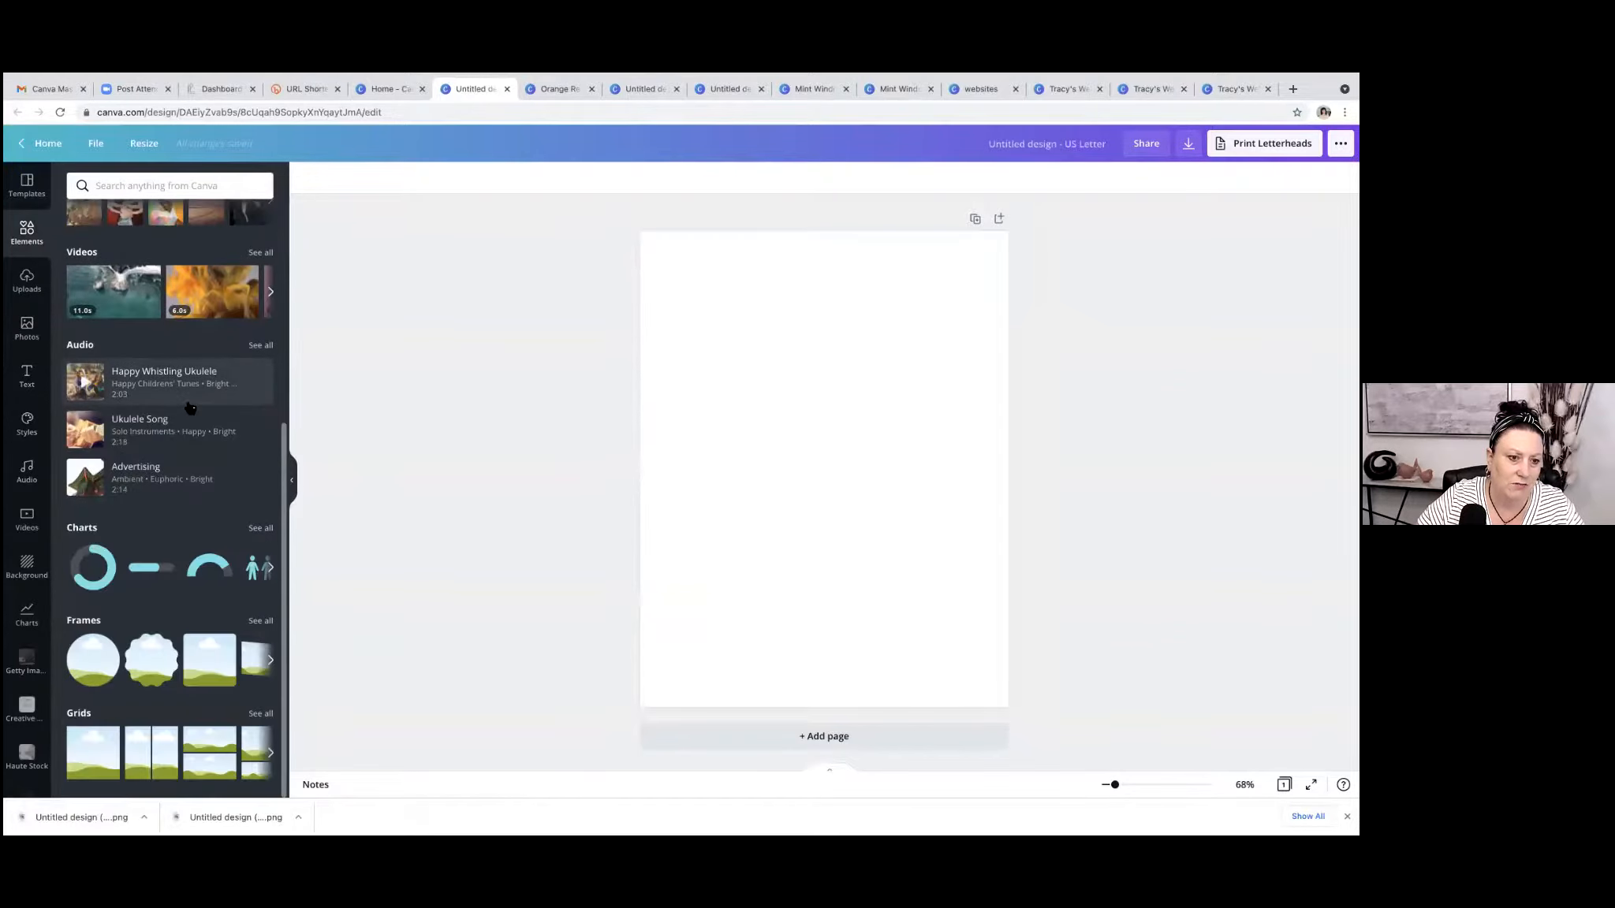
left_click(260, 528)
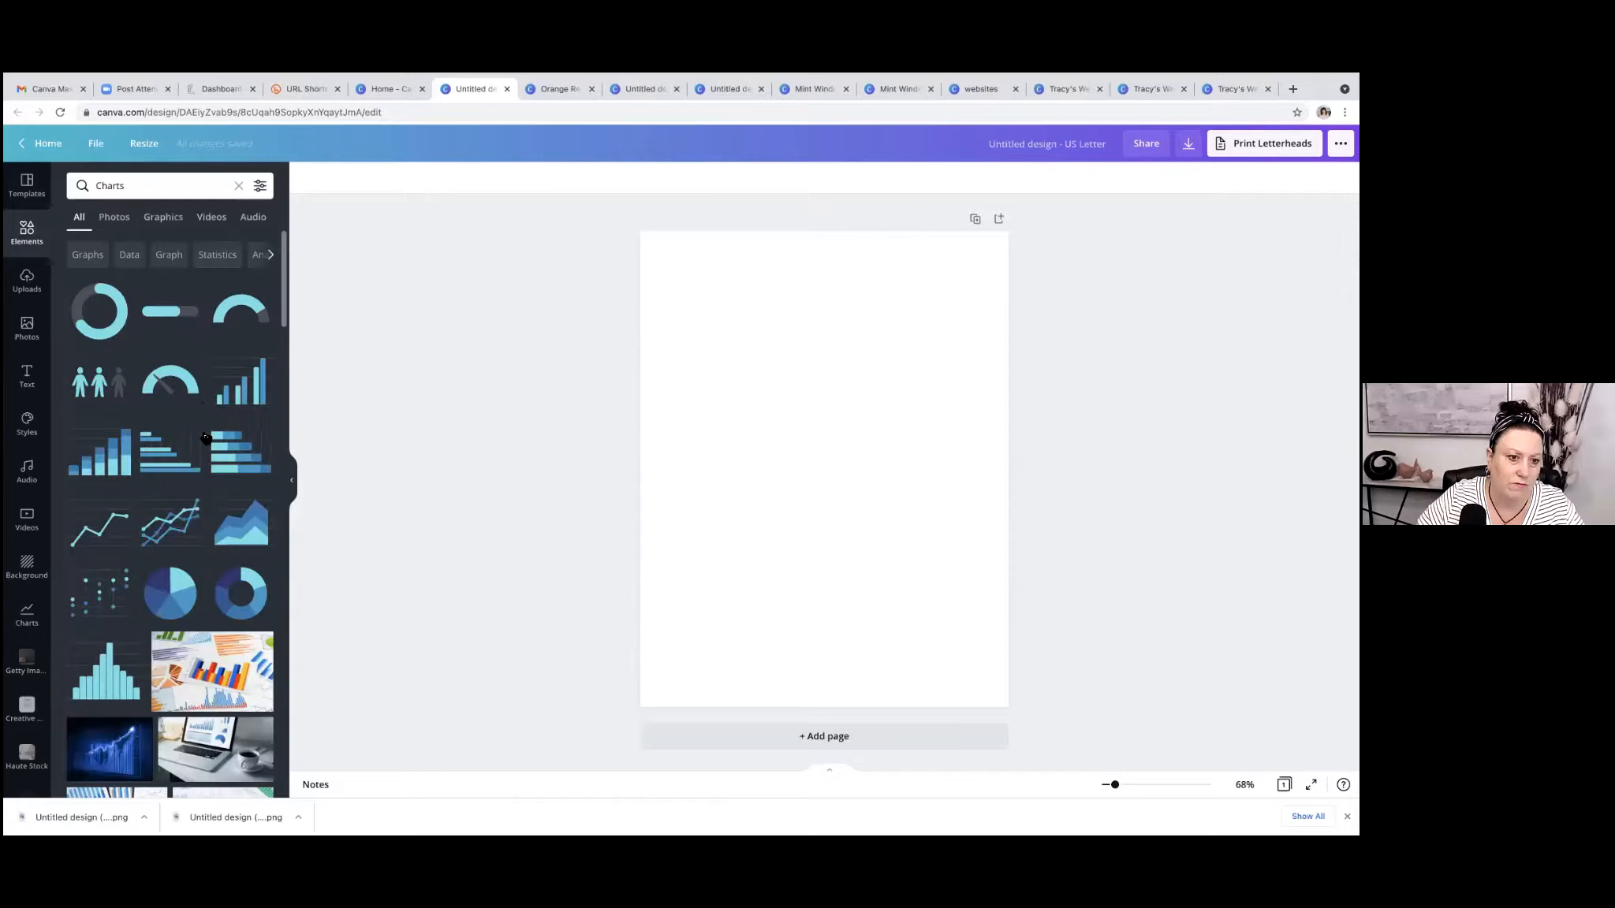
scroll(203, 425, "down", 2)
scroll(205, 438, "down", 4)
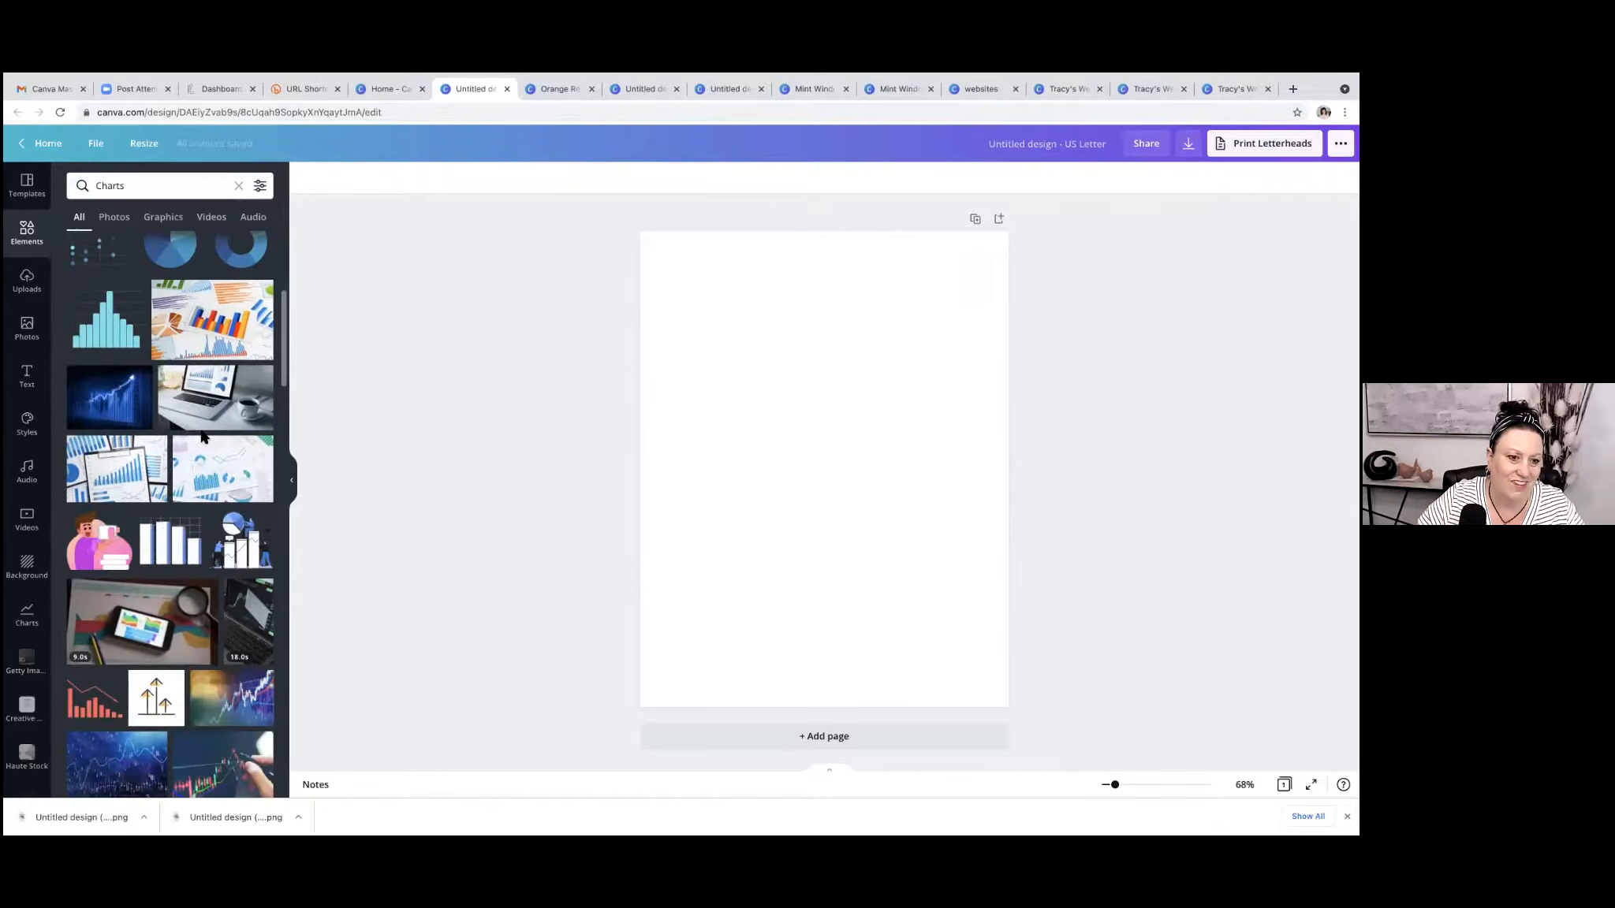
scroll(204, 436, "up", 6)
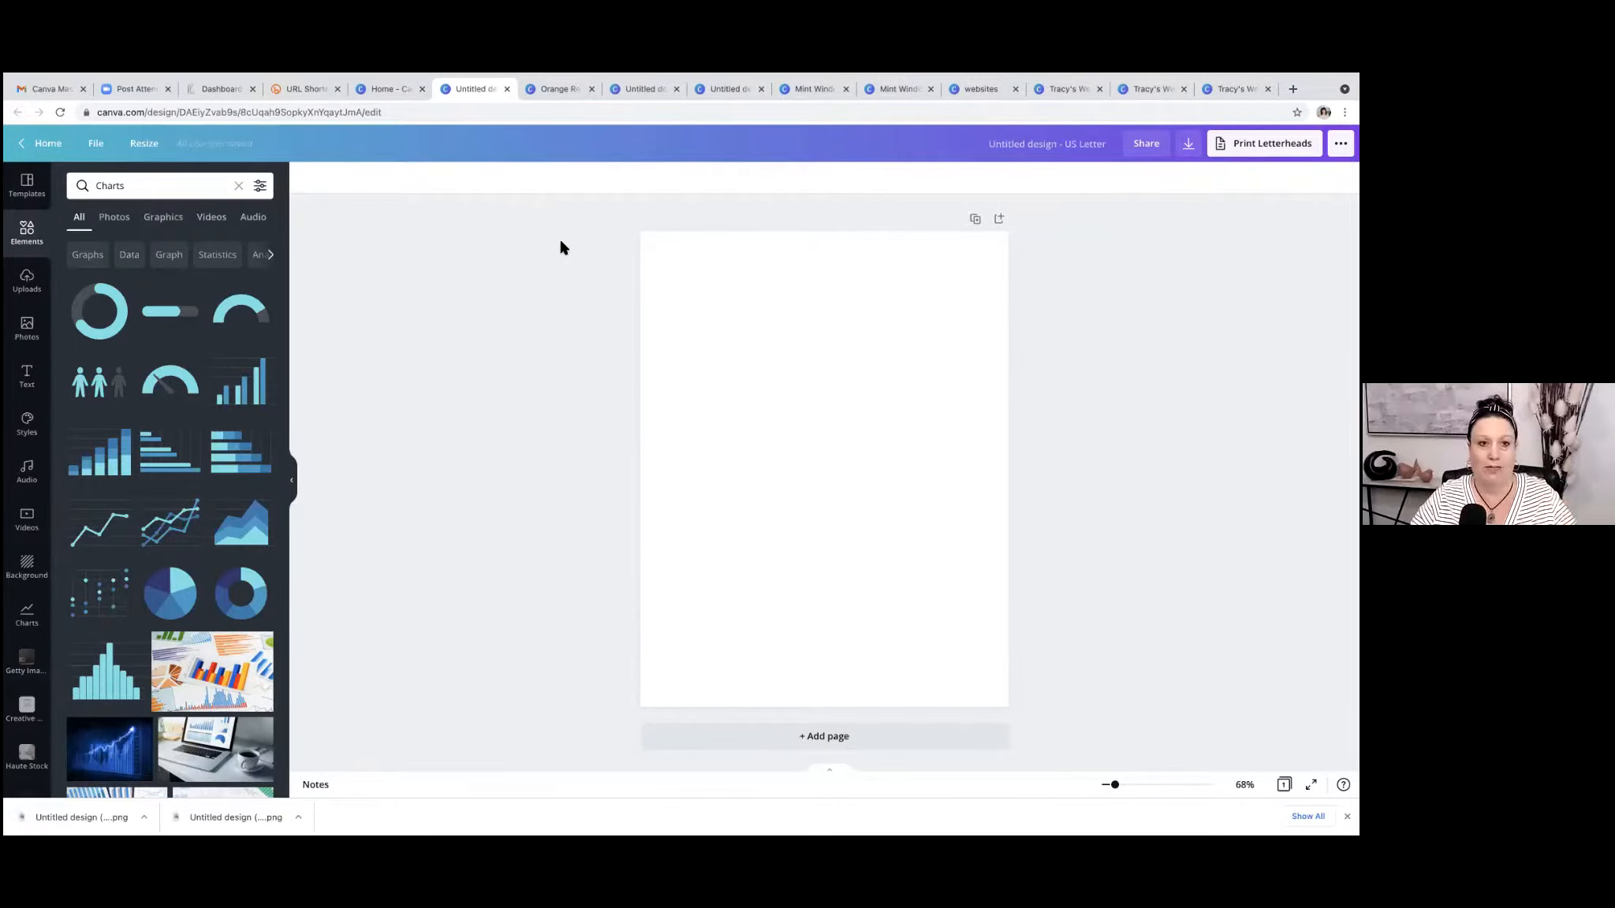
Switch to the PorchLyte member dashboard and look through its new content, June itinerary and hashtag holidays.
left_click(223, 89)
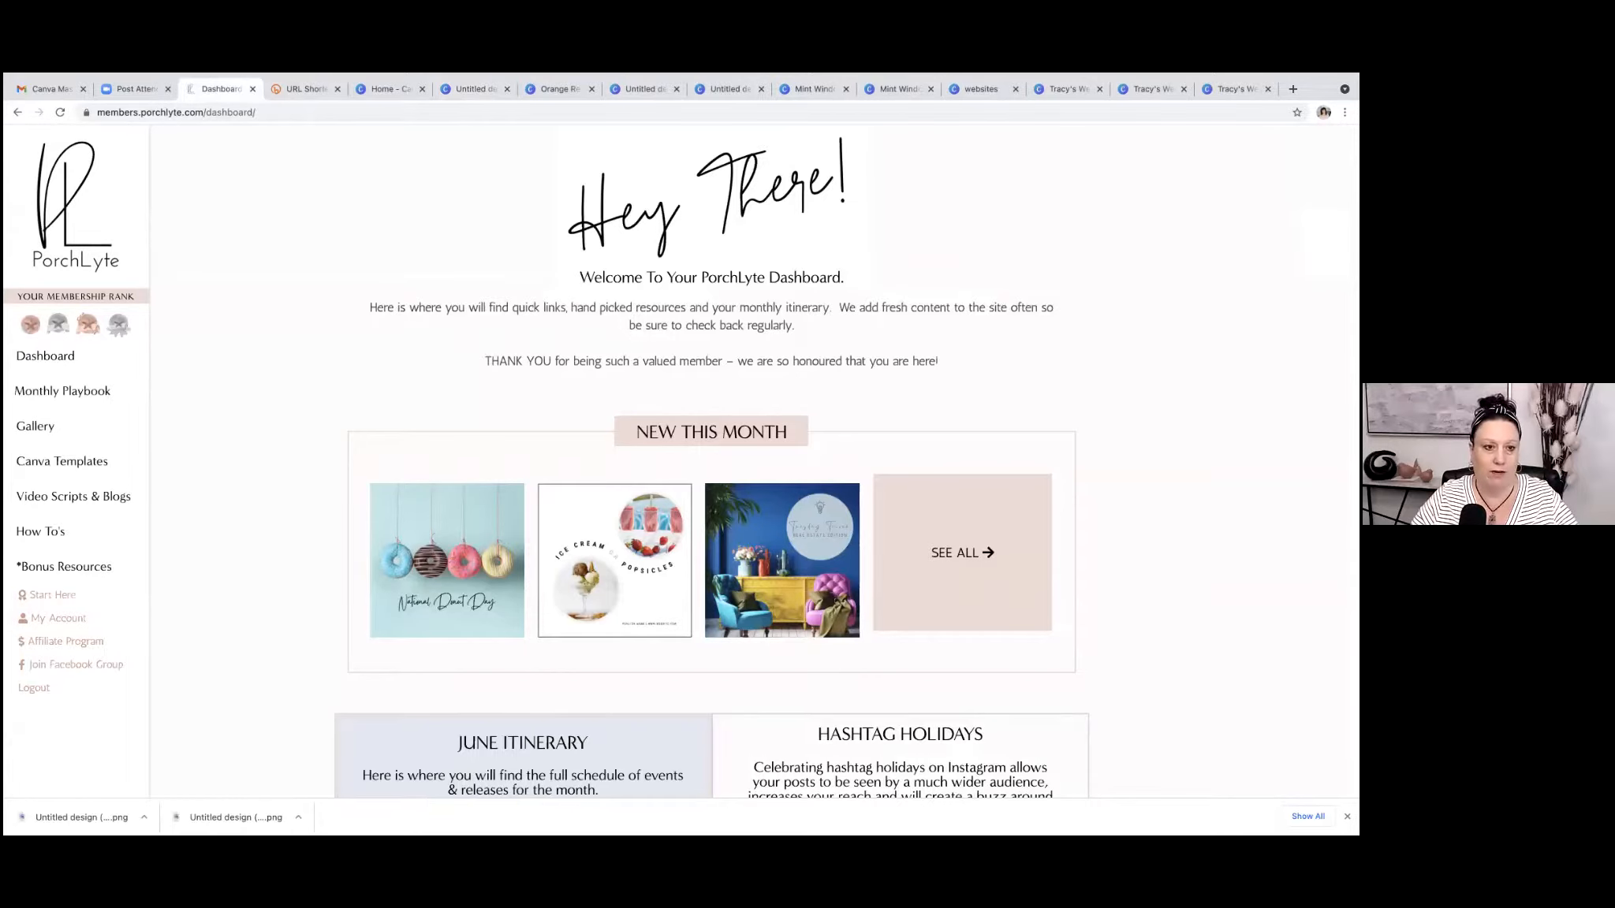
scroll(710, 473, "down", 3)
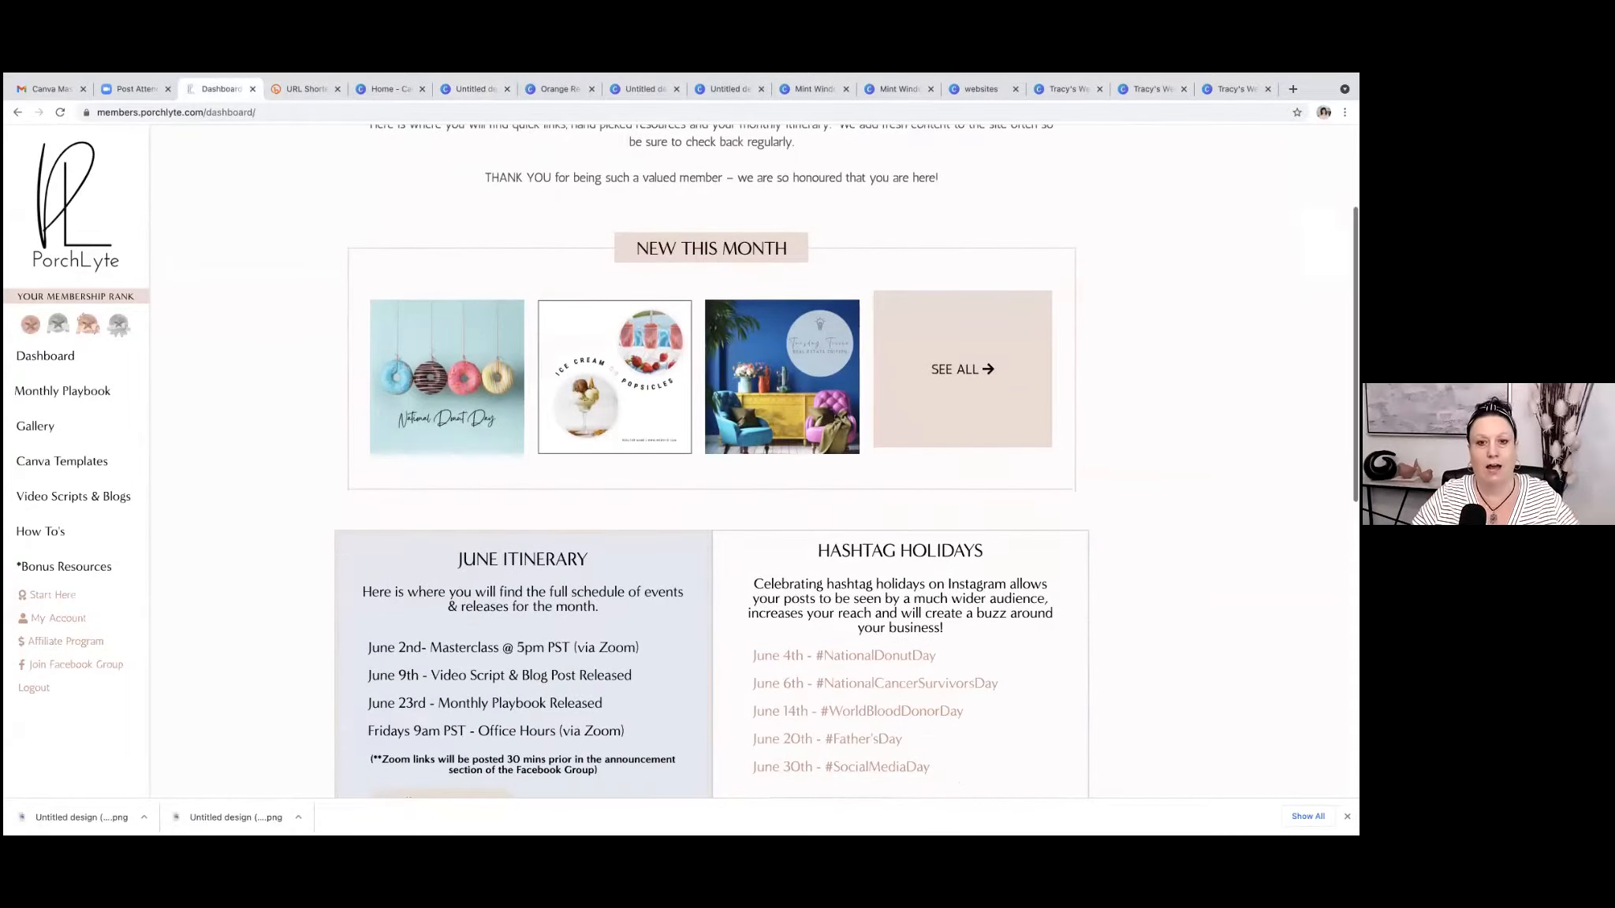
scroll(846, 462, "down", 2)
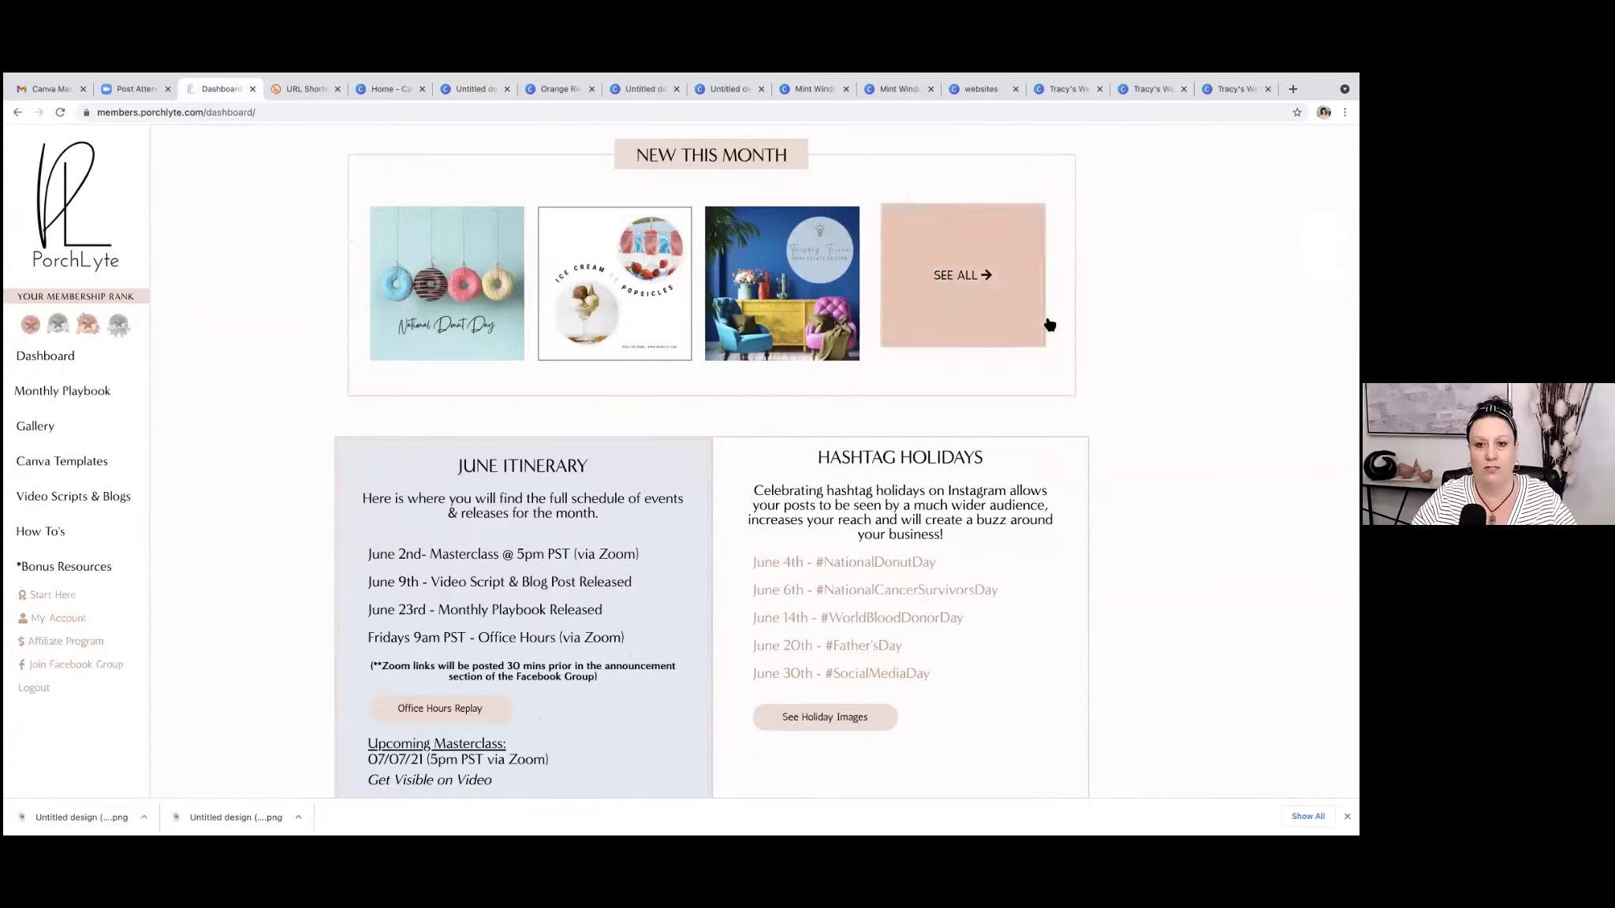
Open the July Monthly Playbook and look over its lead magnet, action plan and content calendar.
scroll(315, 402, "down", 1)
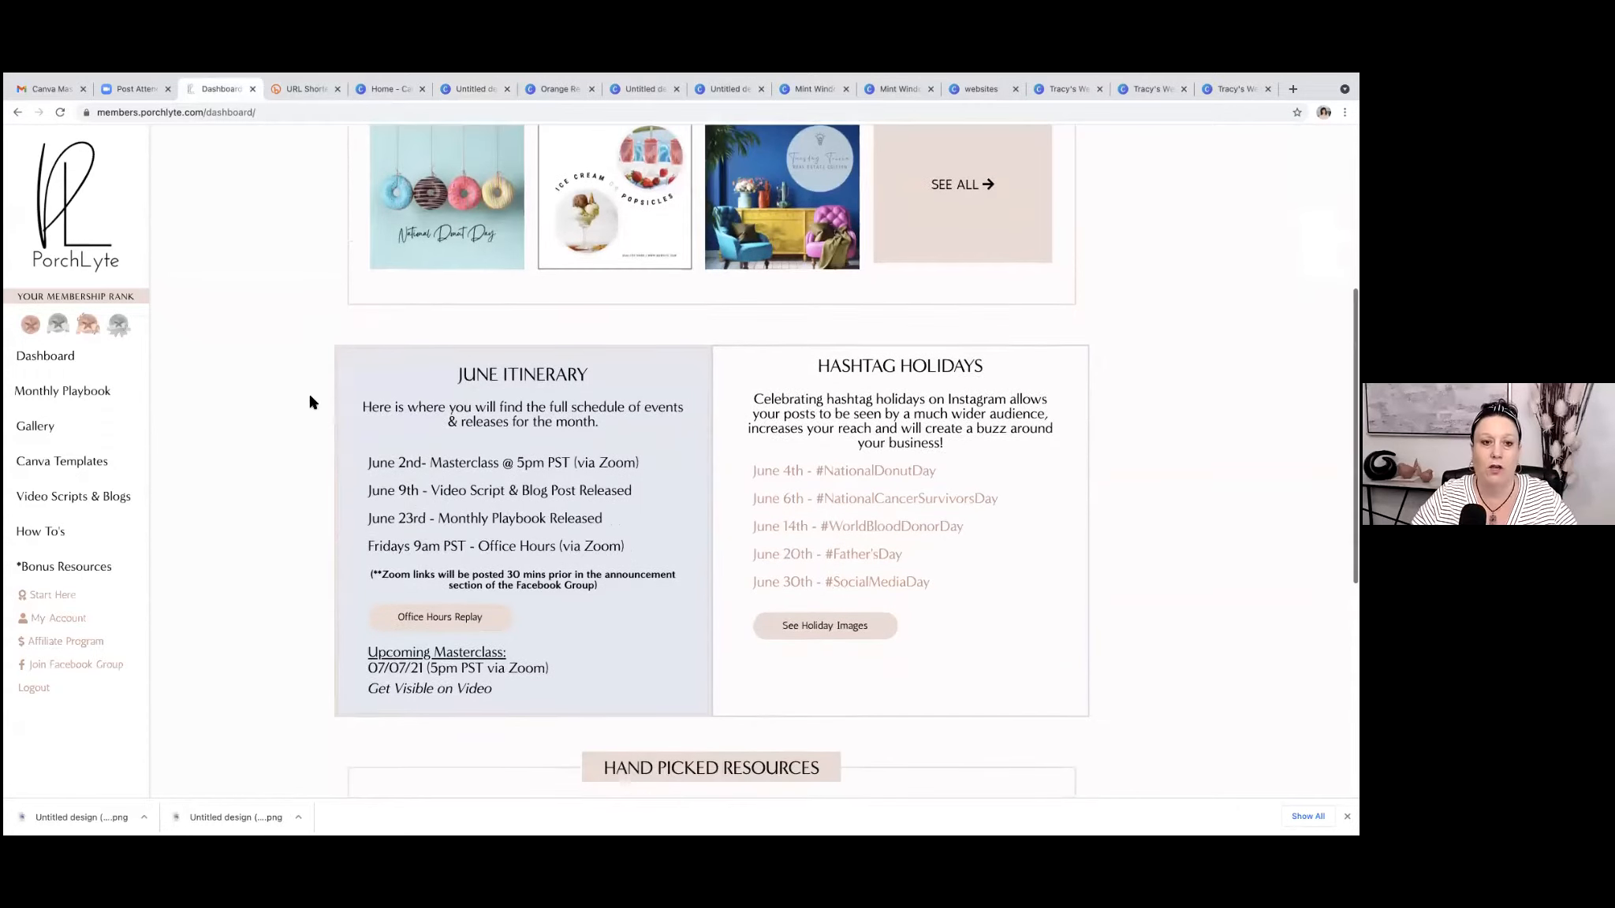
left_click(55, 395)
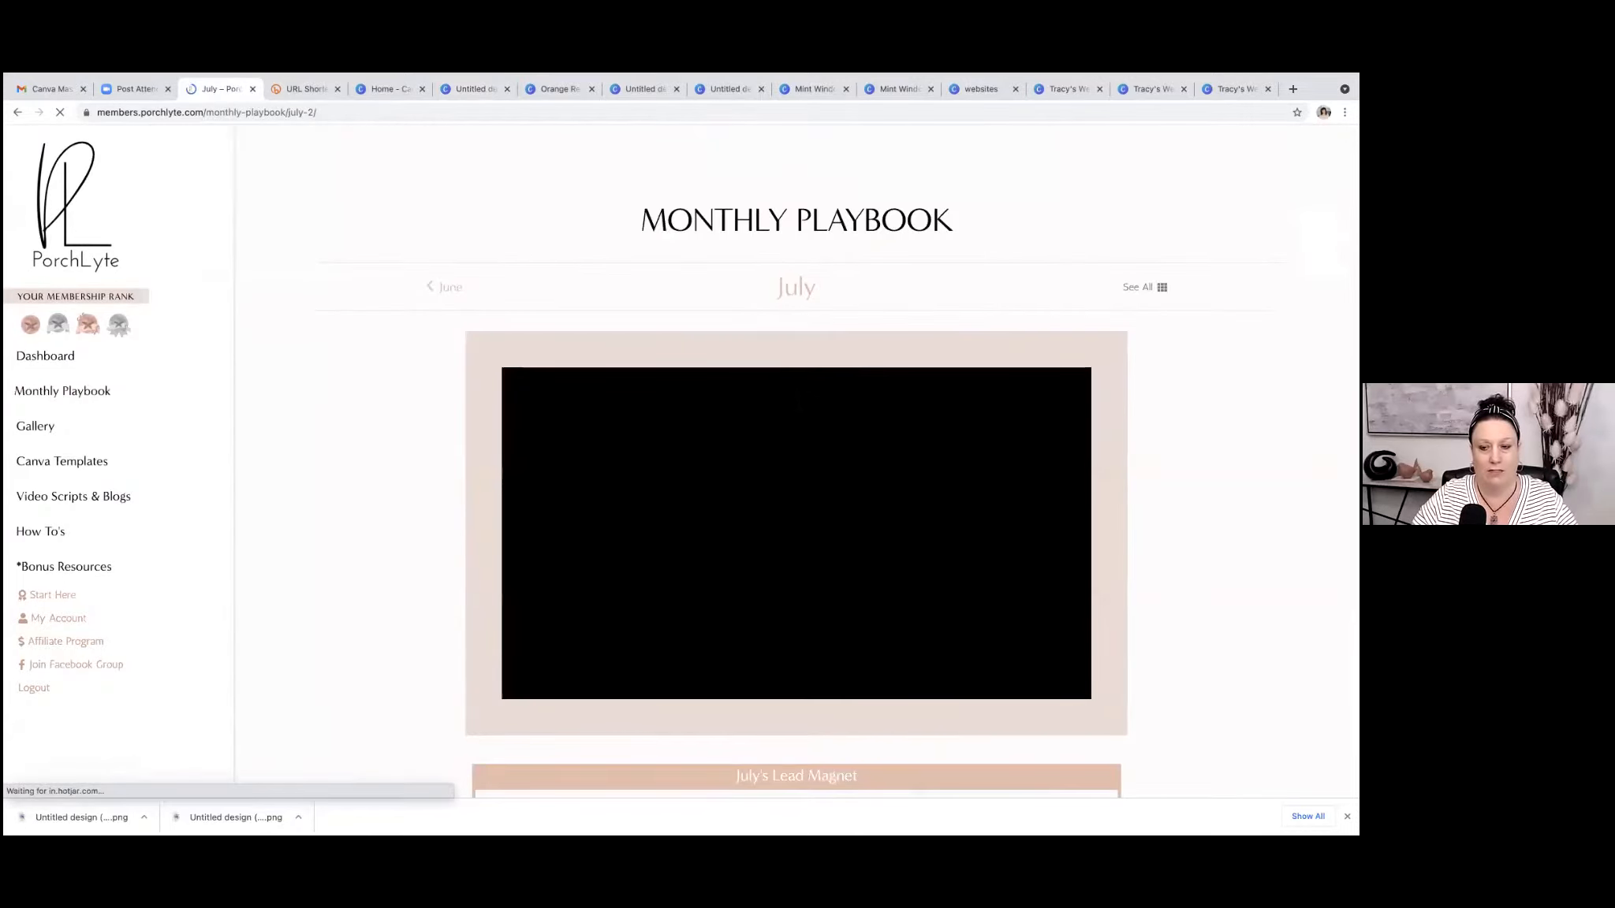
scroll(797, 461, "down", 6)
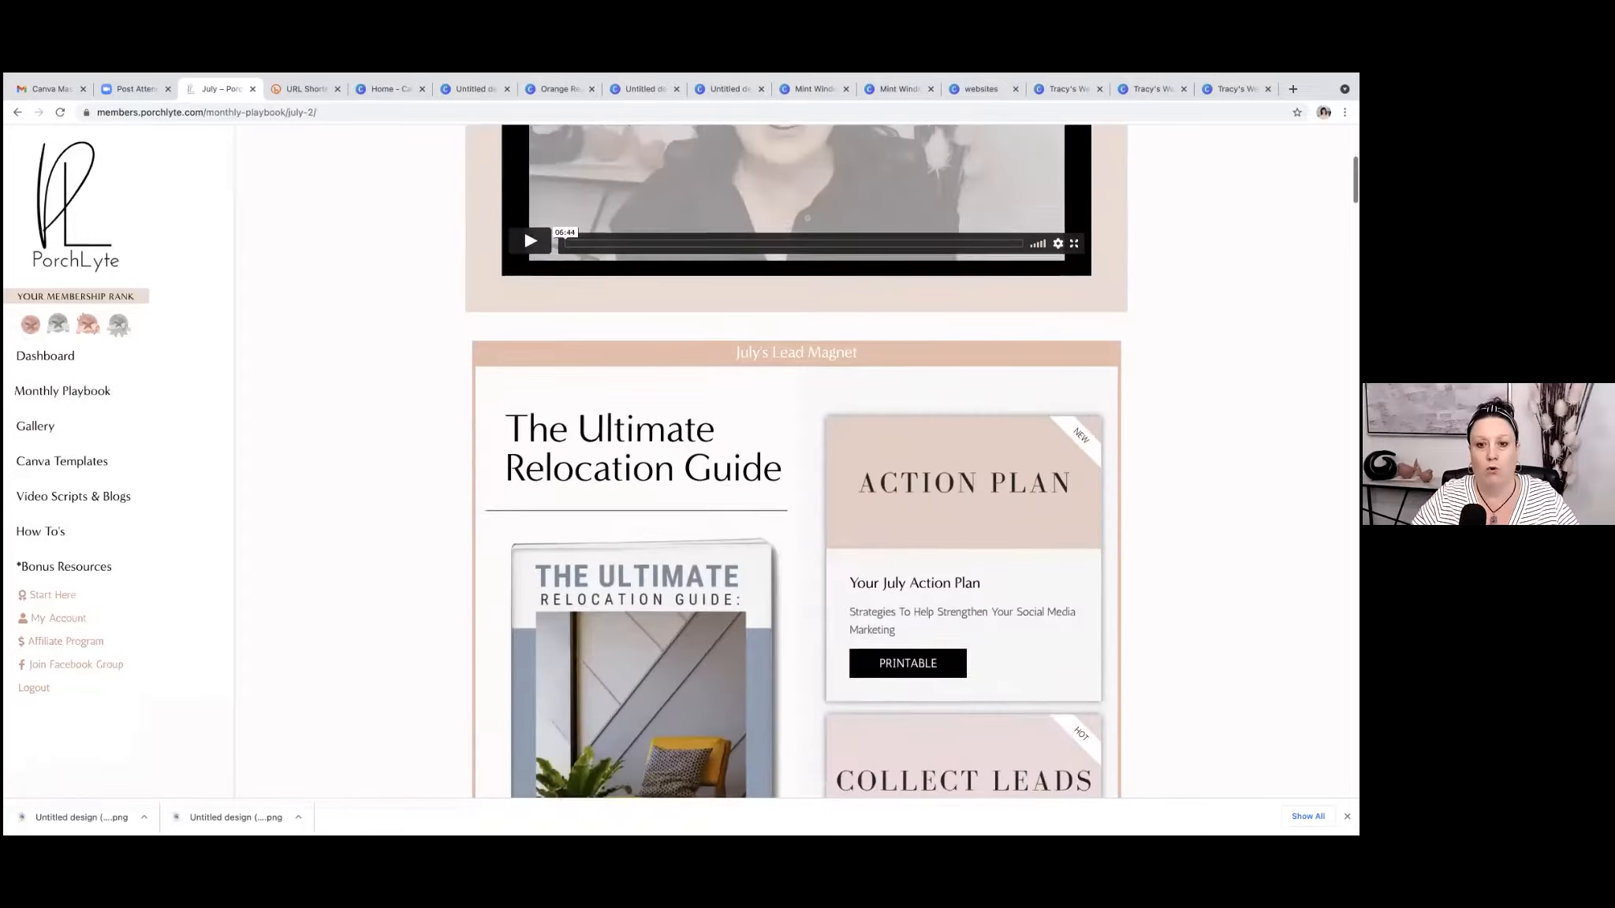
scroll(796, 461, "down", 3)
scroll(796, 461, "up", 1)
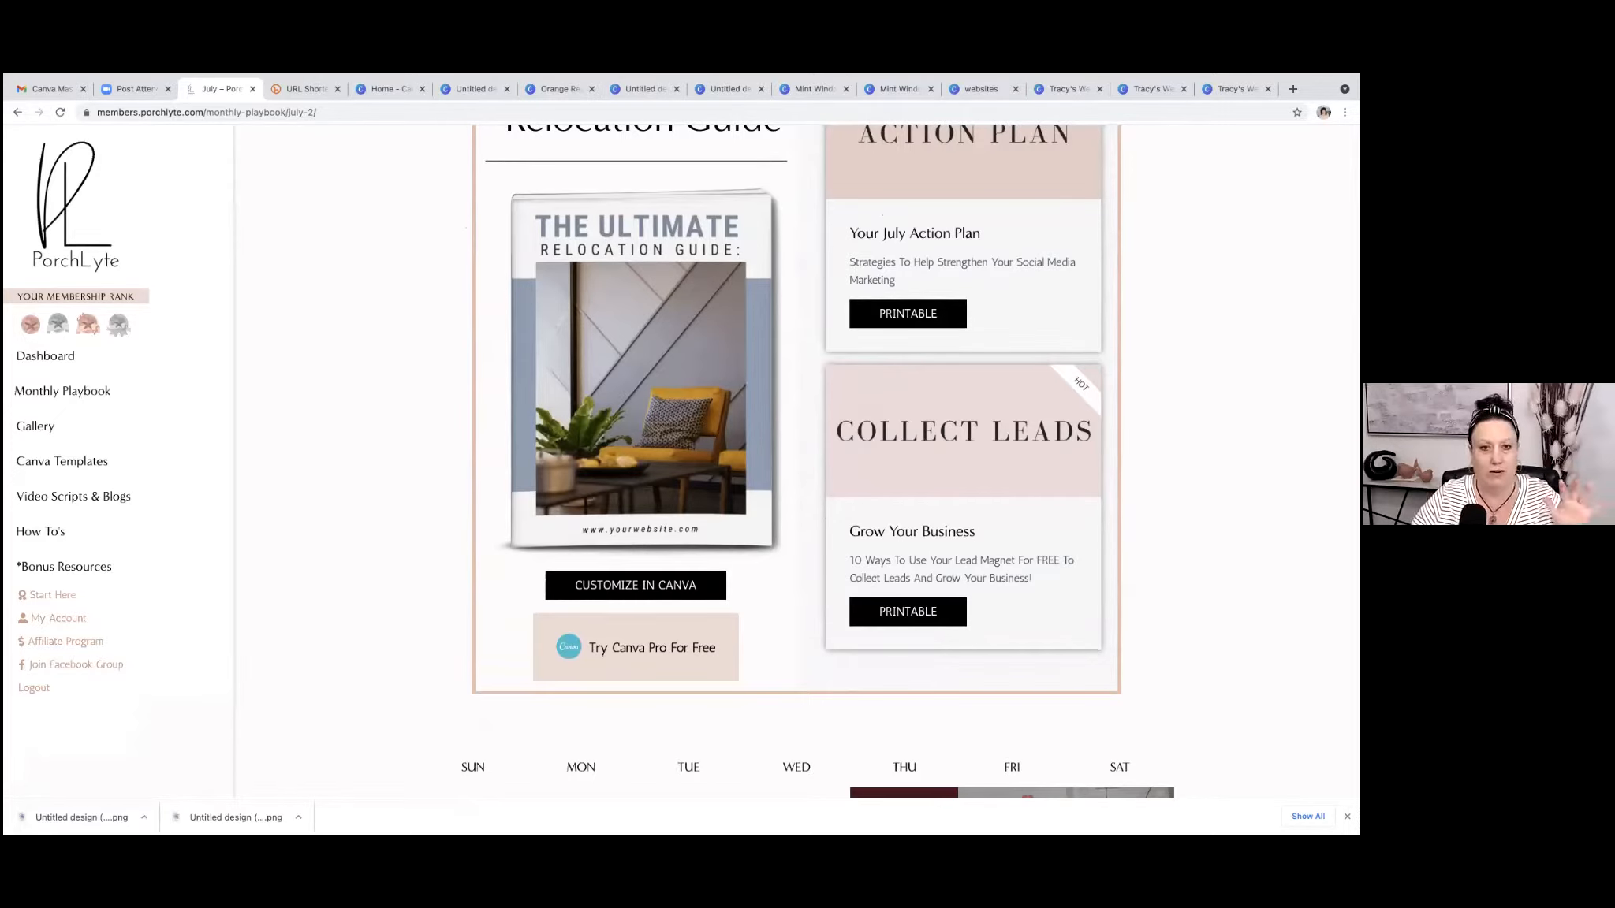
scroll(796, 462, "down", 8)
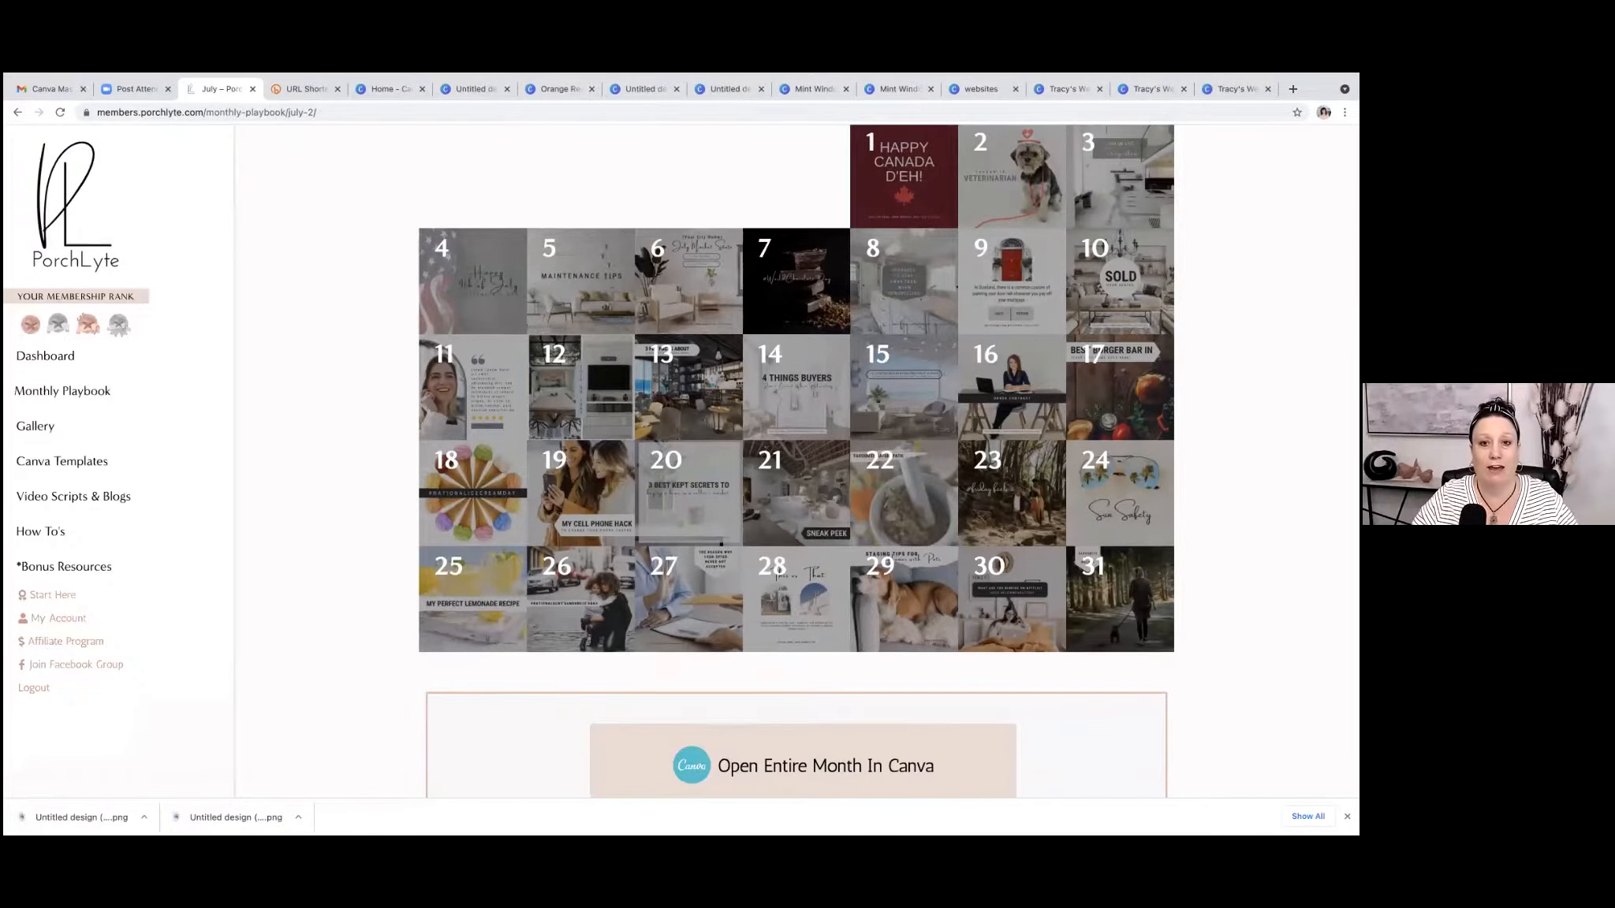
scroll(720, 544, "down", 5)
scroll(796, 462, "up", 1)
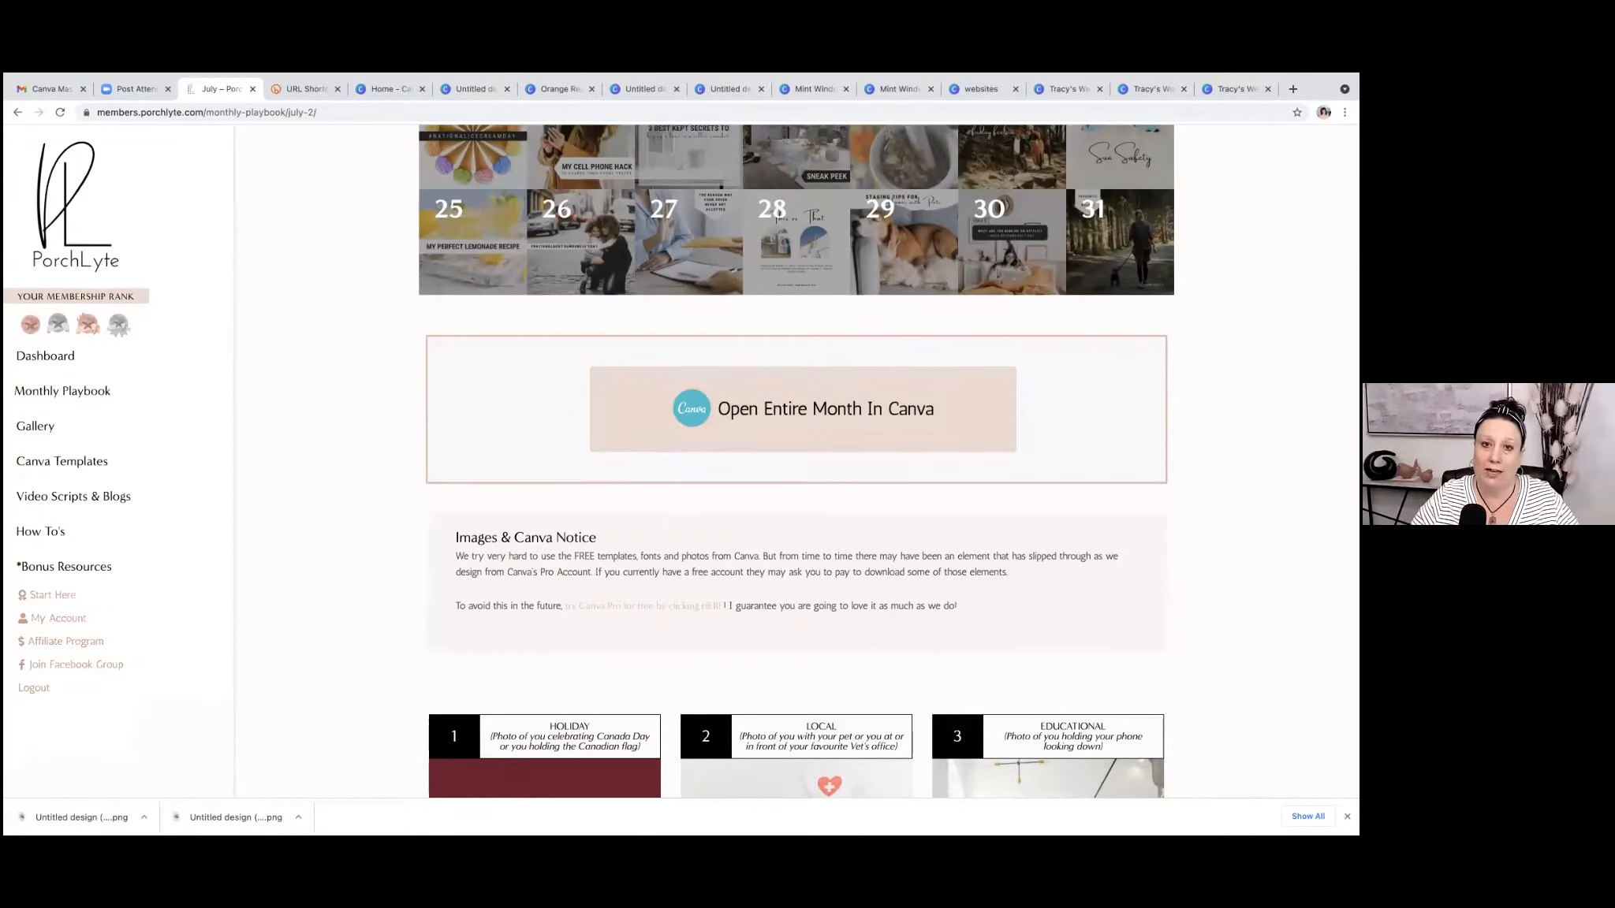
Browse the July daily posts and preview the alternate image of the day 14 "4 Things Buyers" post.
scroll(796, 462, "down", 5)
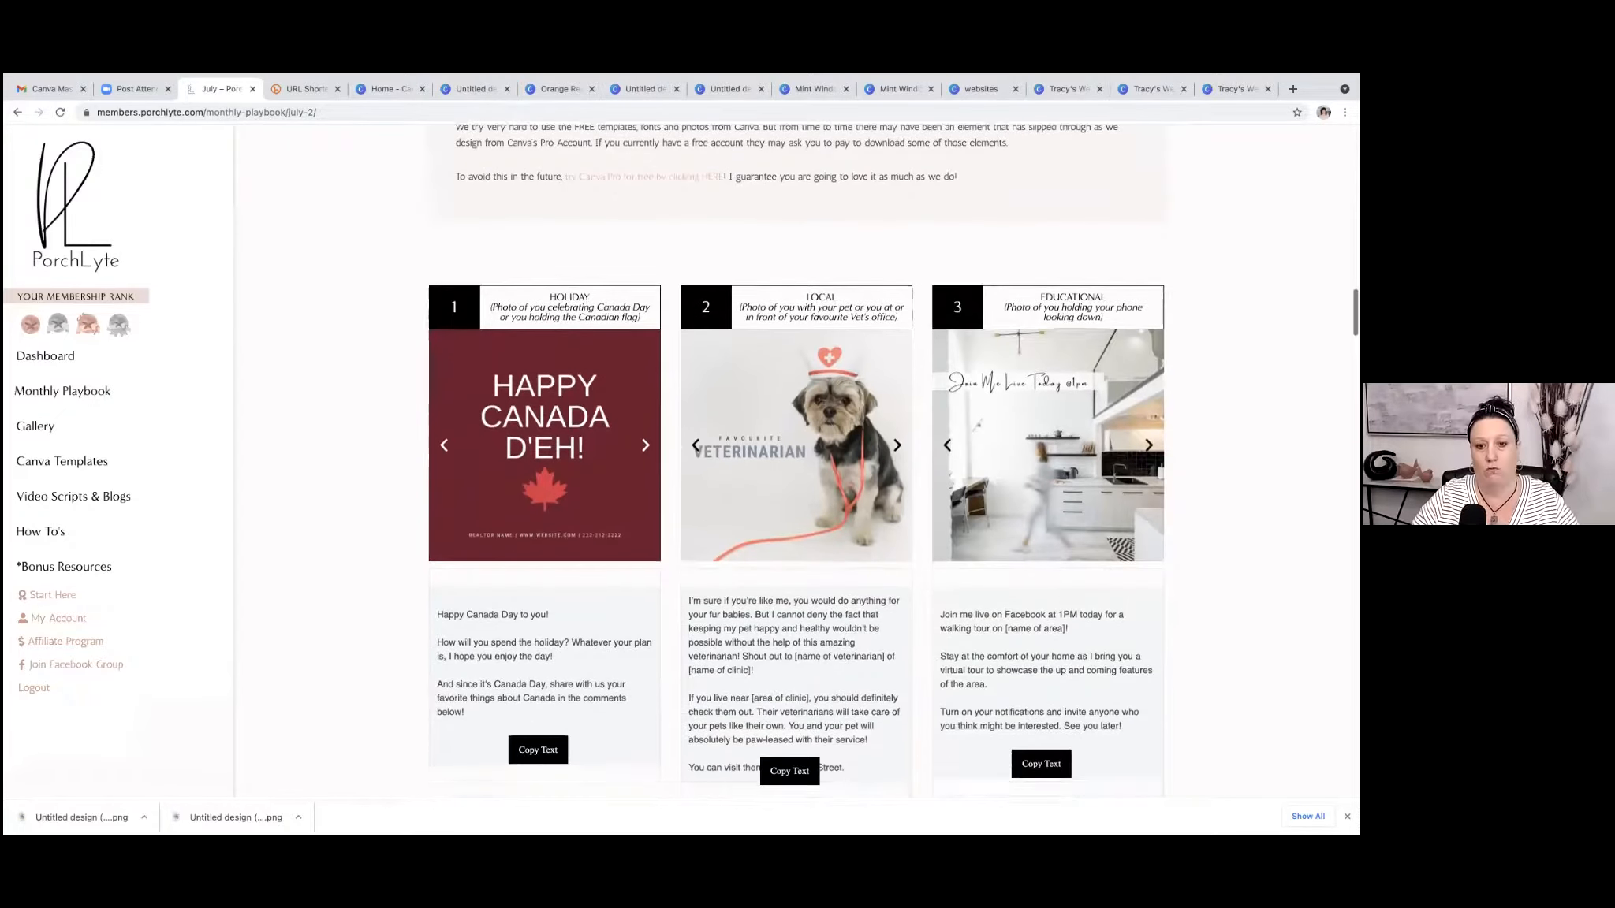
scroll(797, 462, "down", 10)
scroll(797, 461, "down", 7)
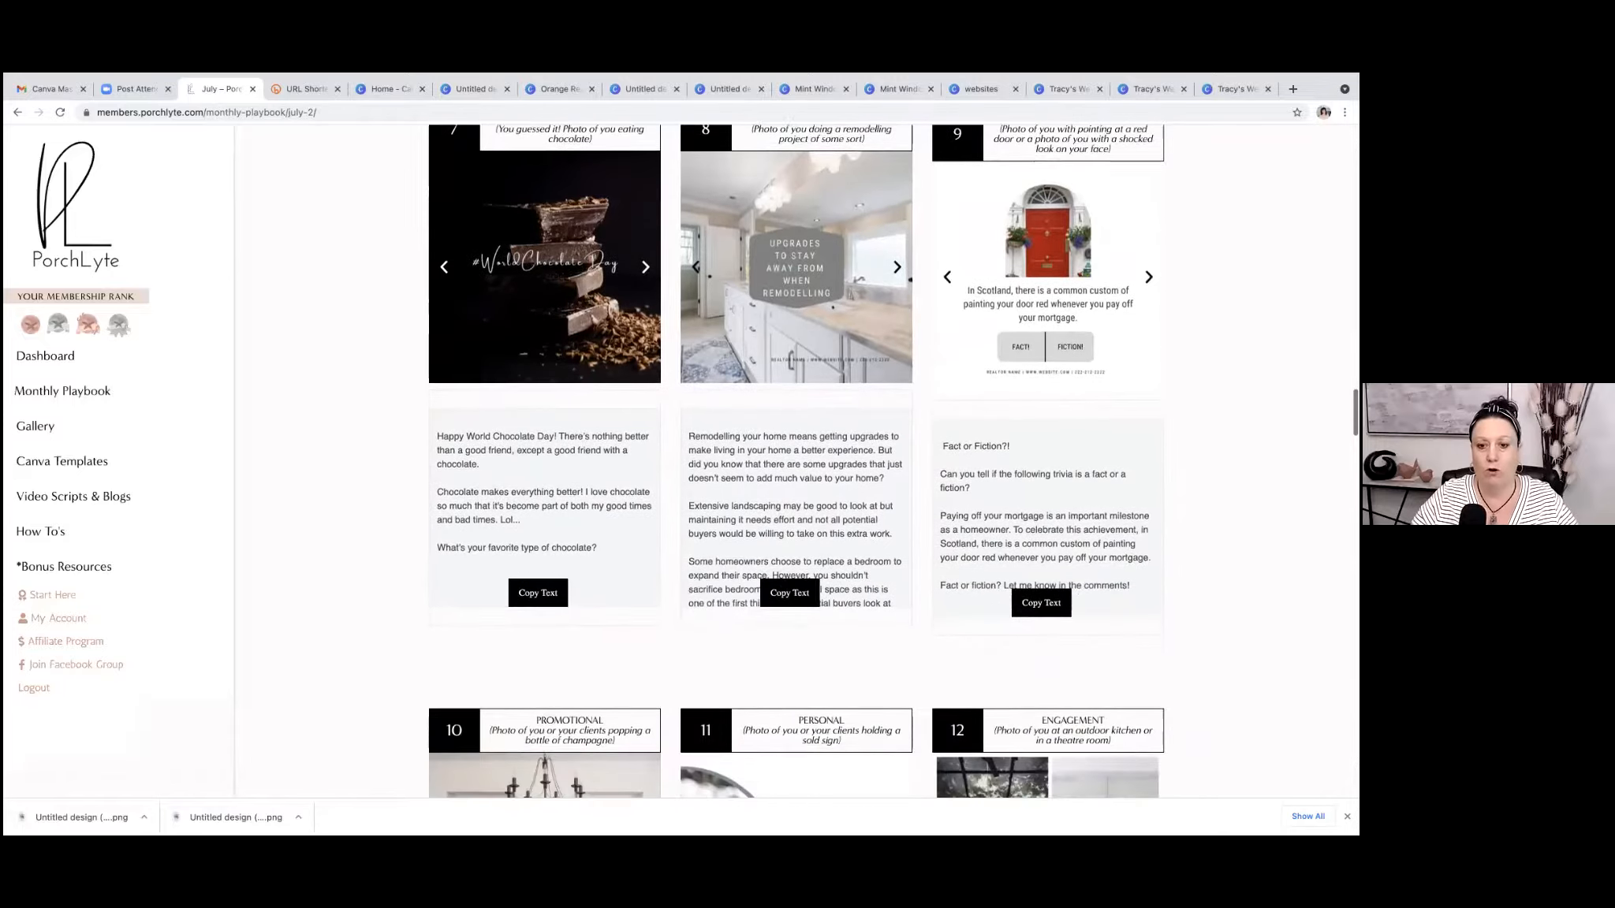
scroll(796, 461, "down", 6)
scroll(901, 532, "down", 6)
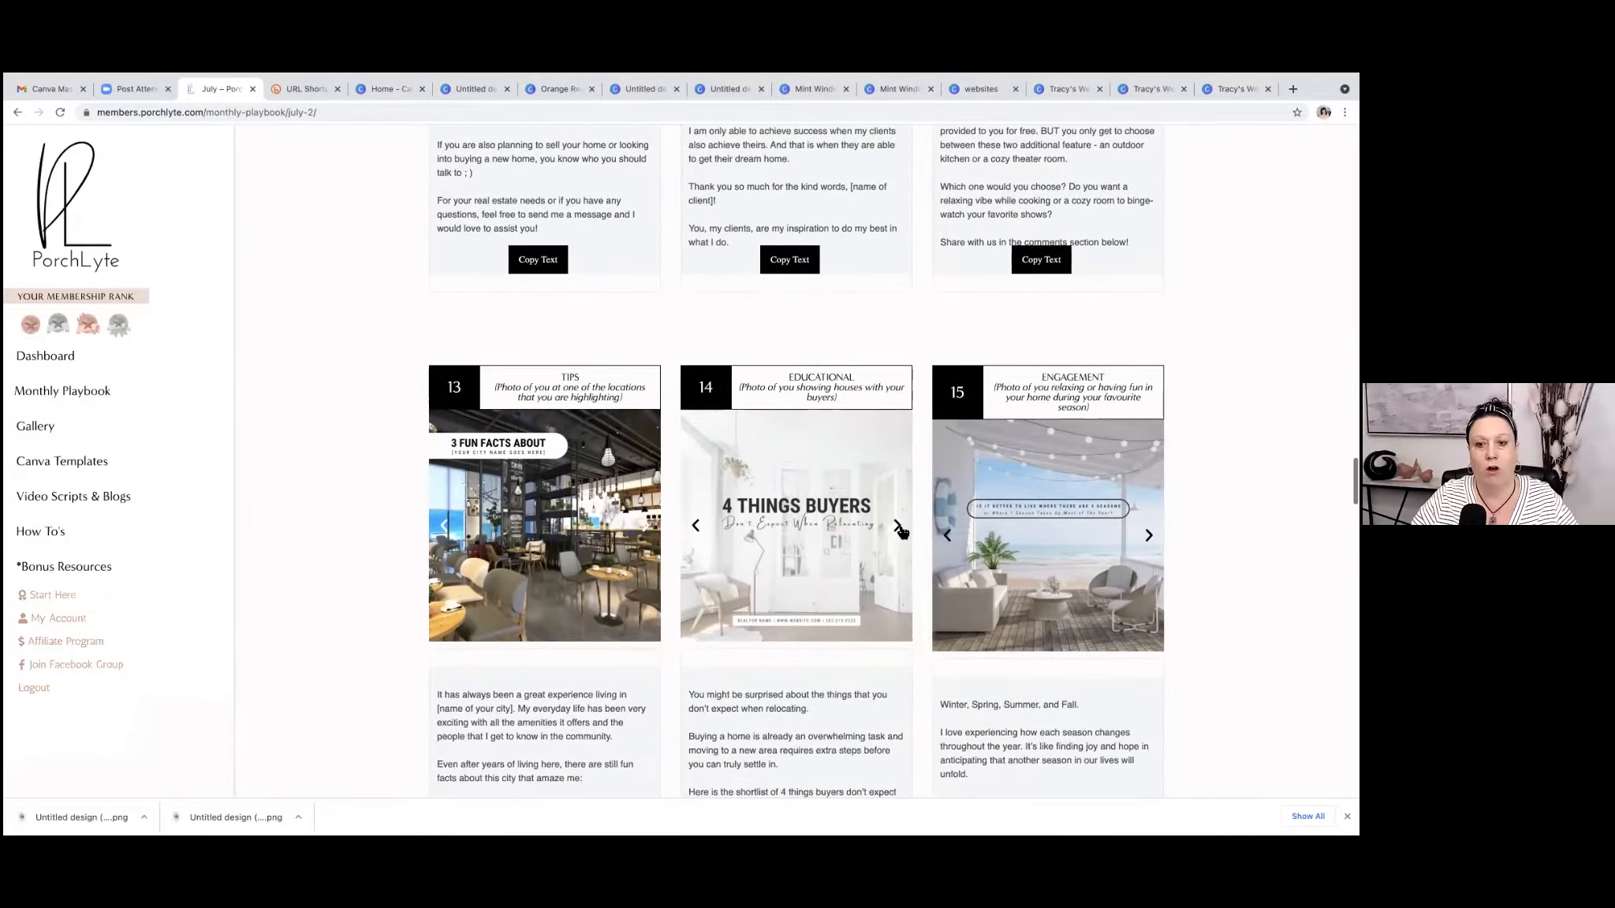
left_click(899, 529)
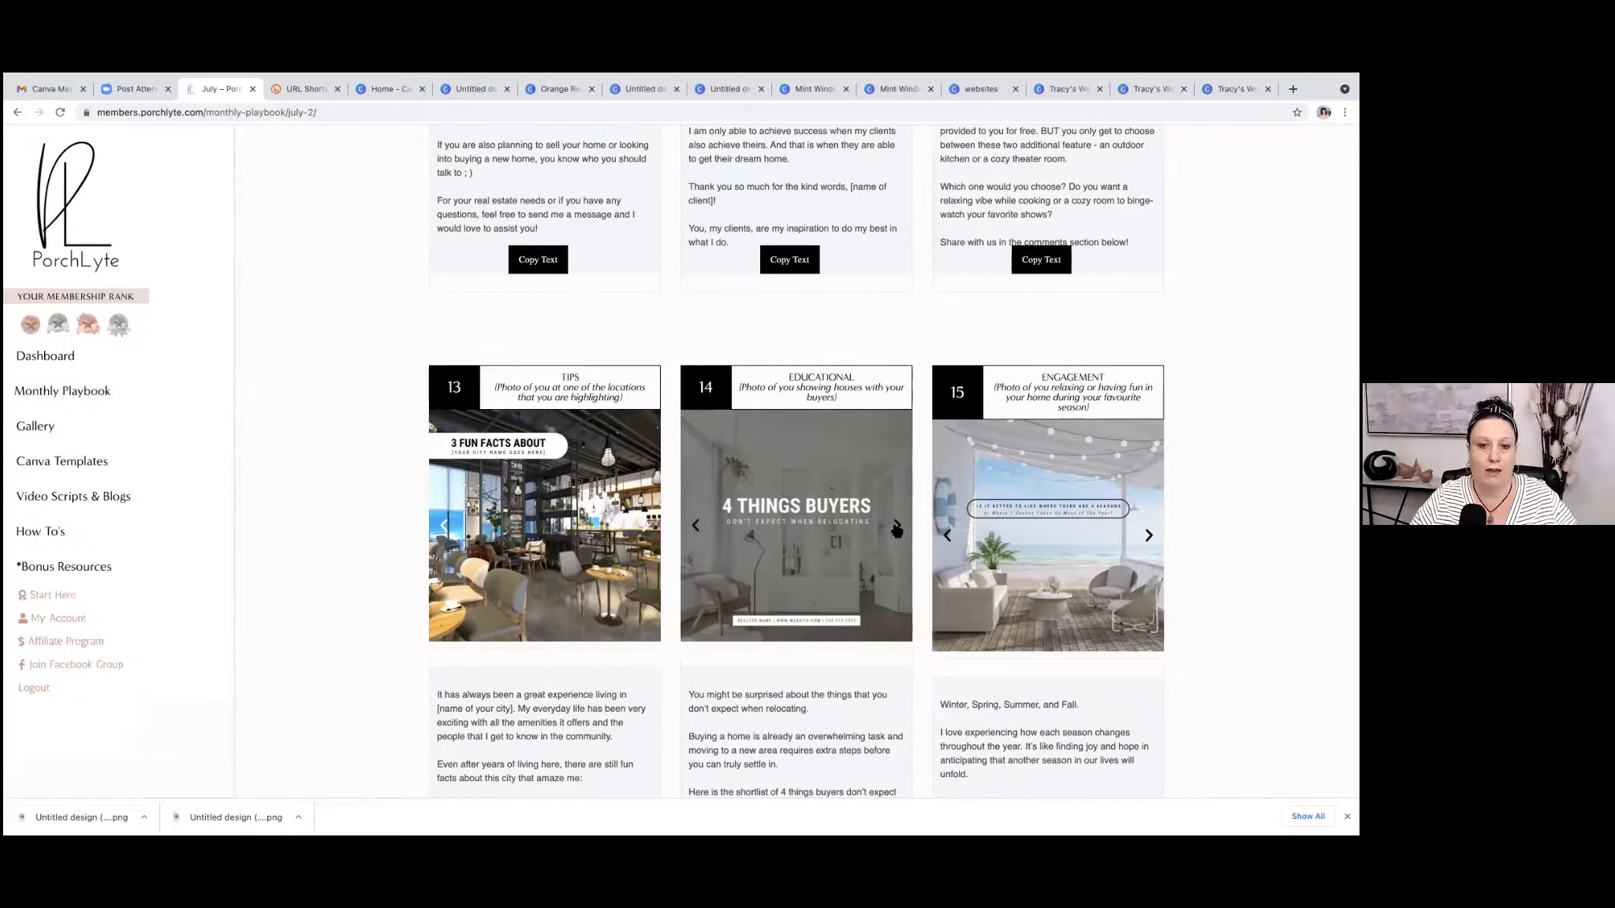
left_click(897, 528)
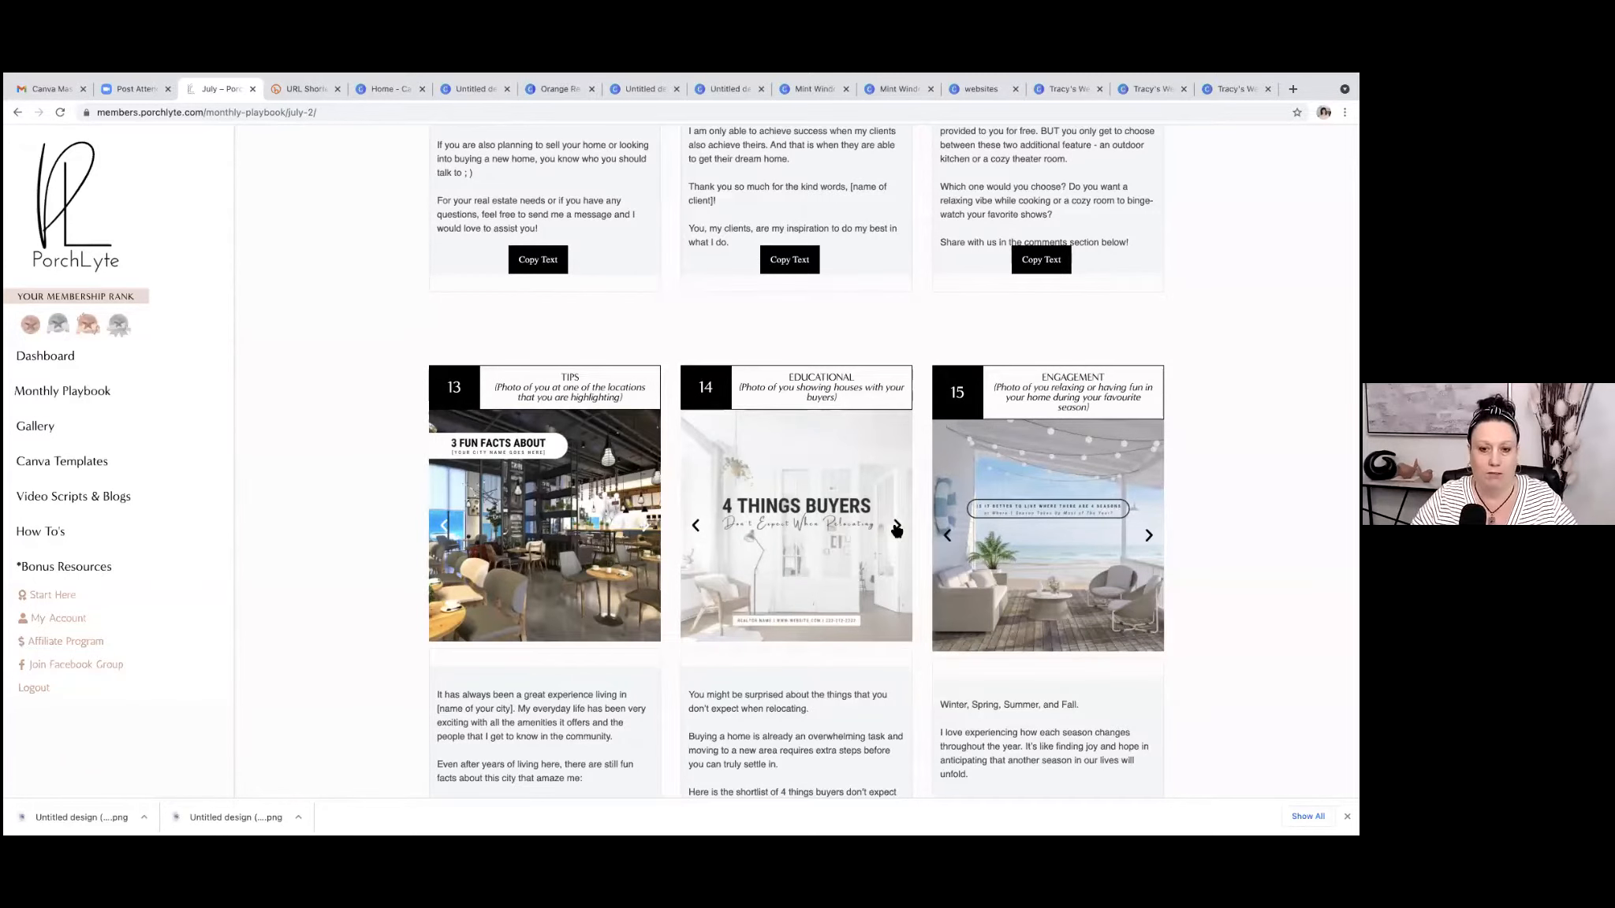
Read the full caption of the day 14 post, then return to the July content calendar.
scroll(797, 505, "down", 1)
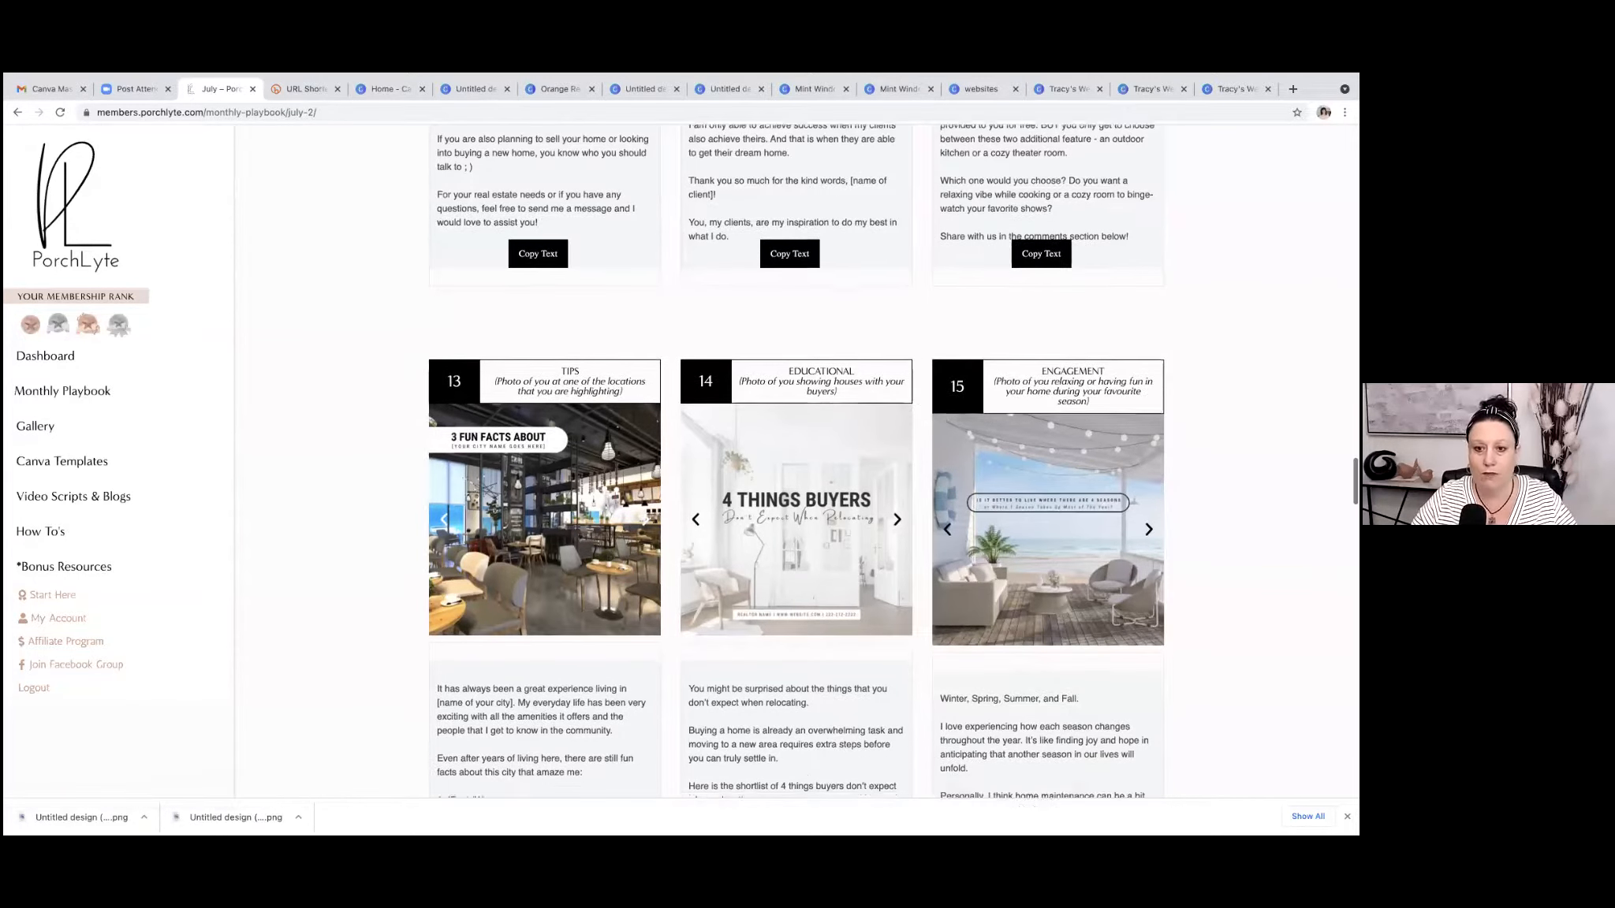
scroll(796, 505, "down", 1)
scroll(796, 505, "down", 1)
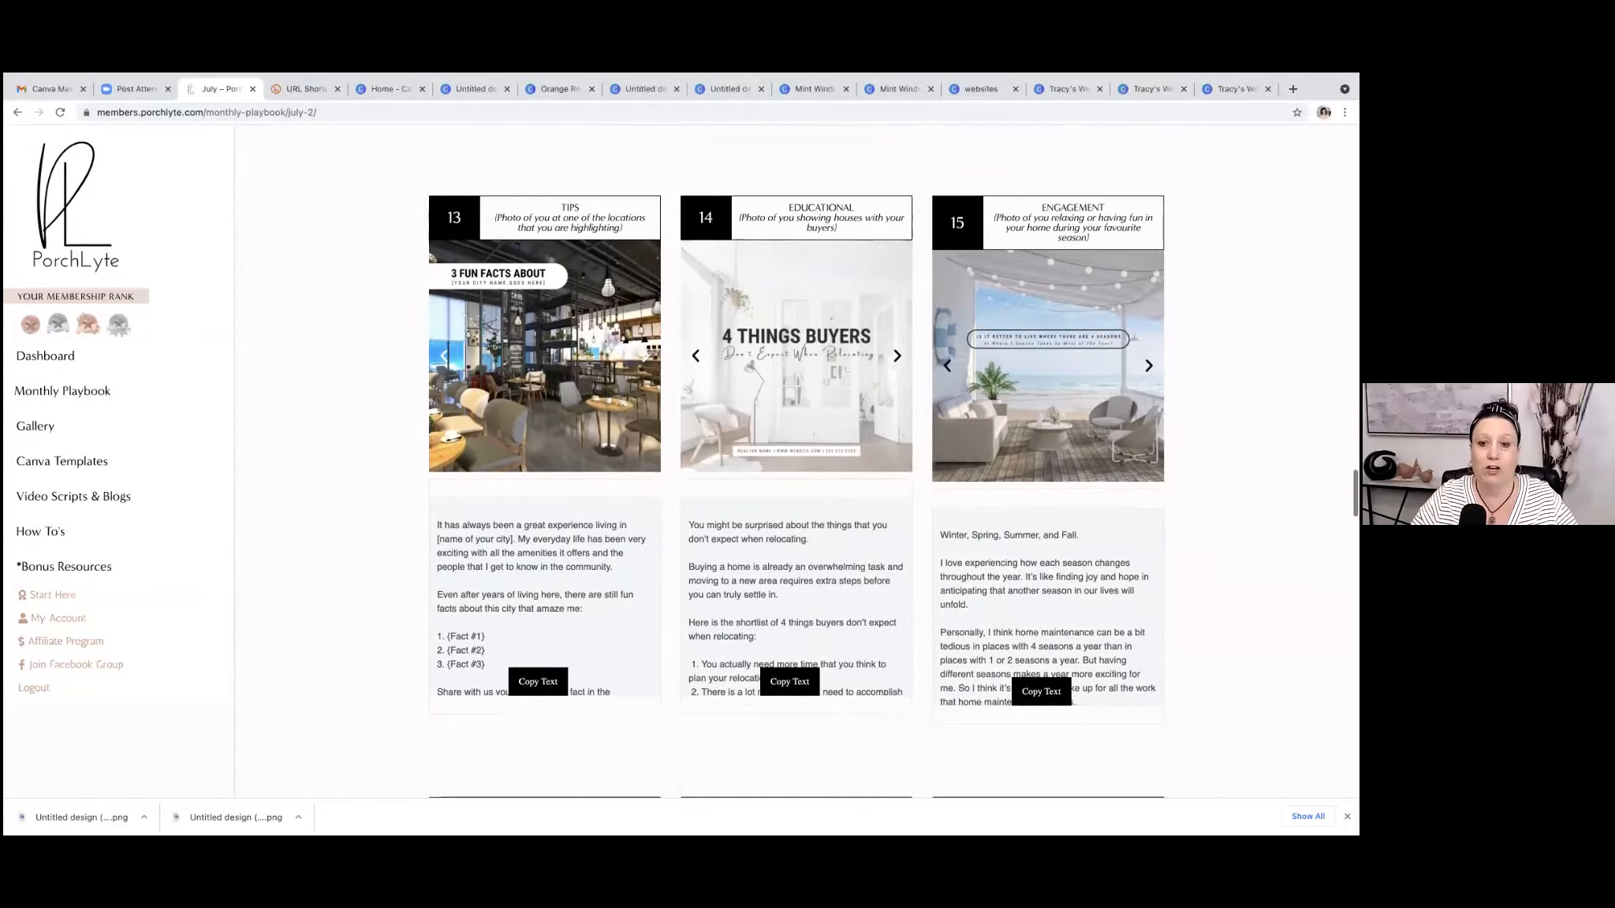
scroll(789, 568, "down", 5)
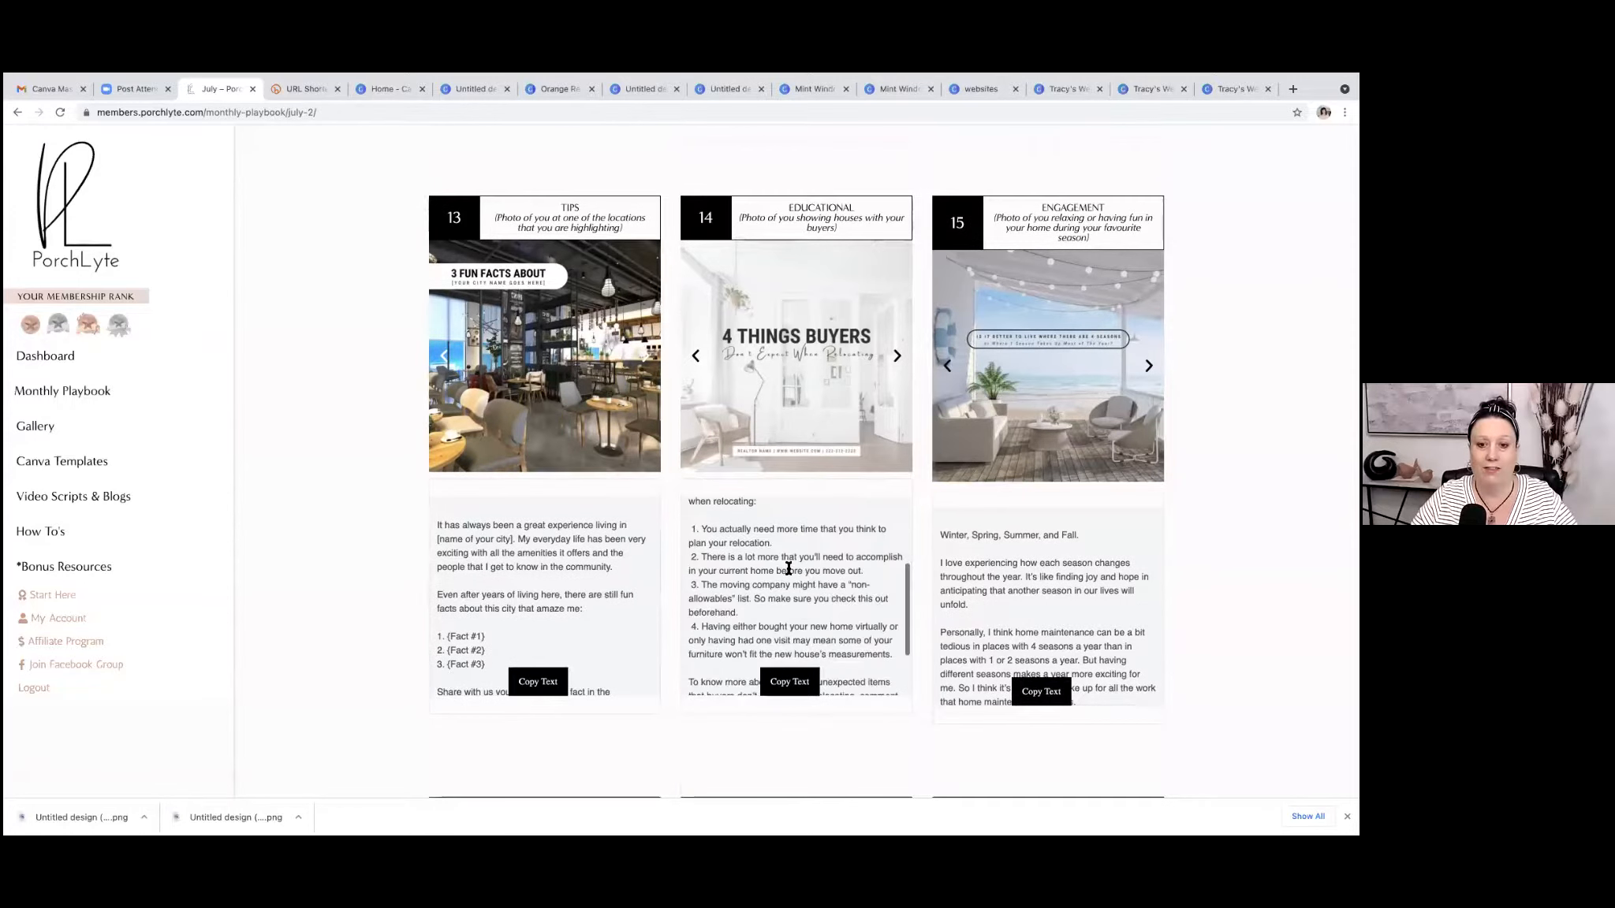
scroll(788, 568, "up", 2)
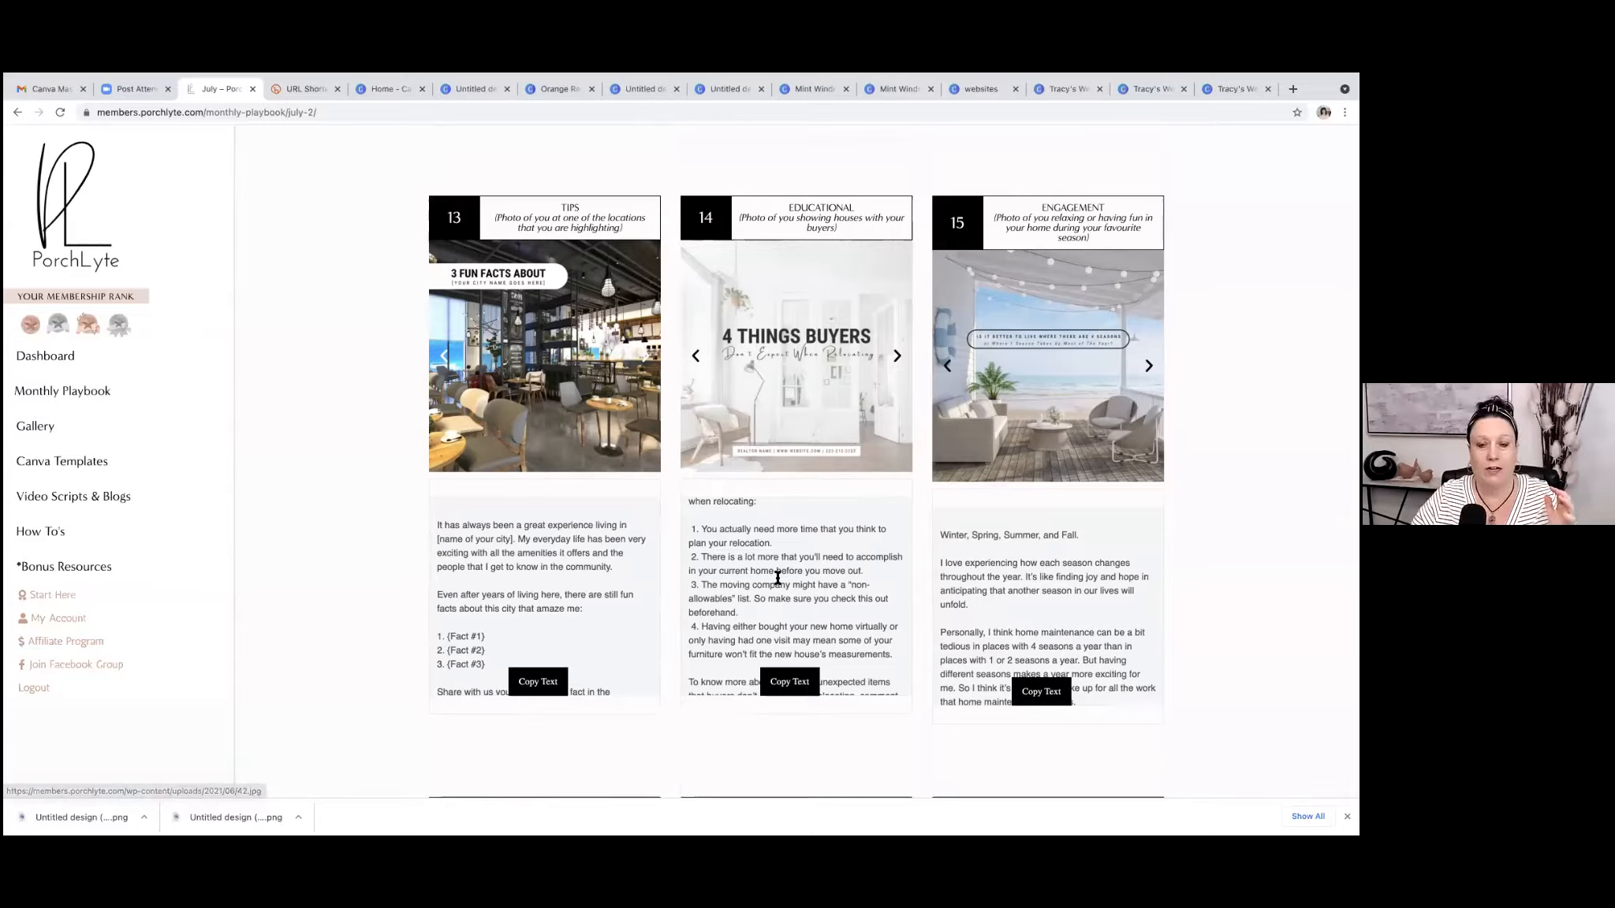
scroll(798, 568, "up", 4)
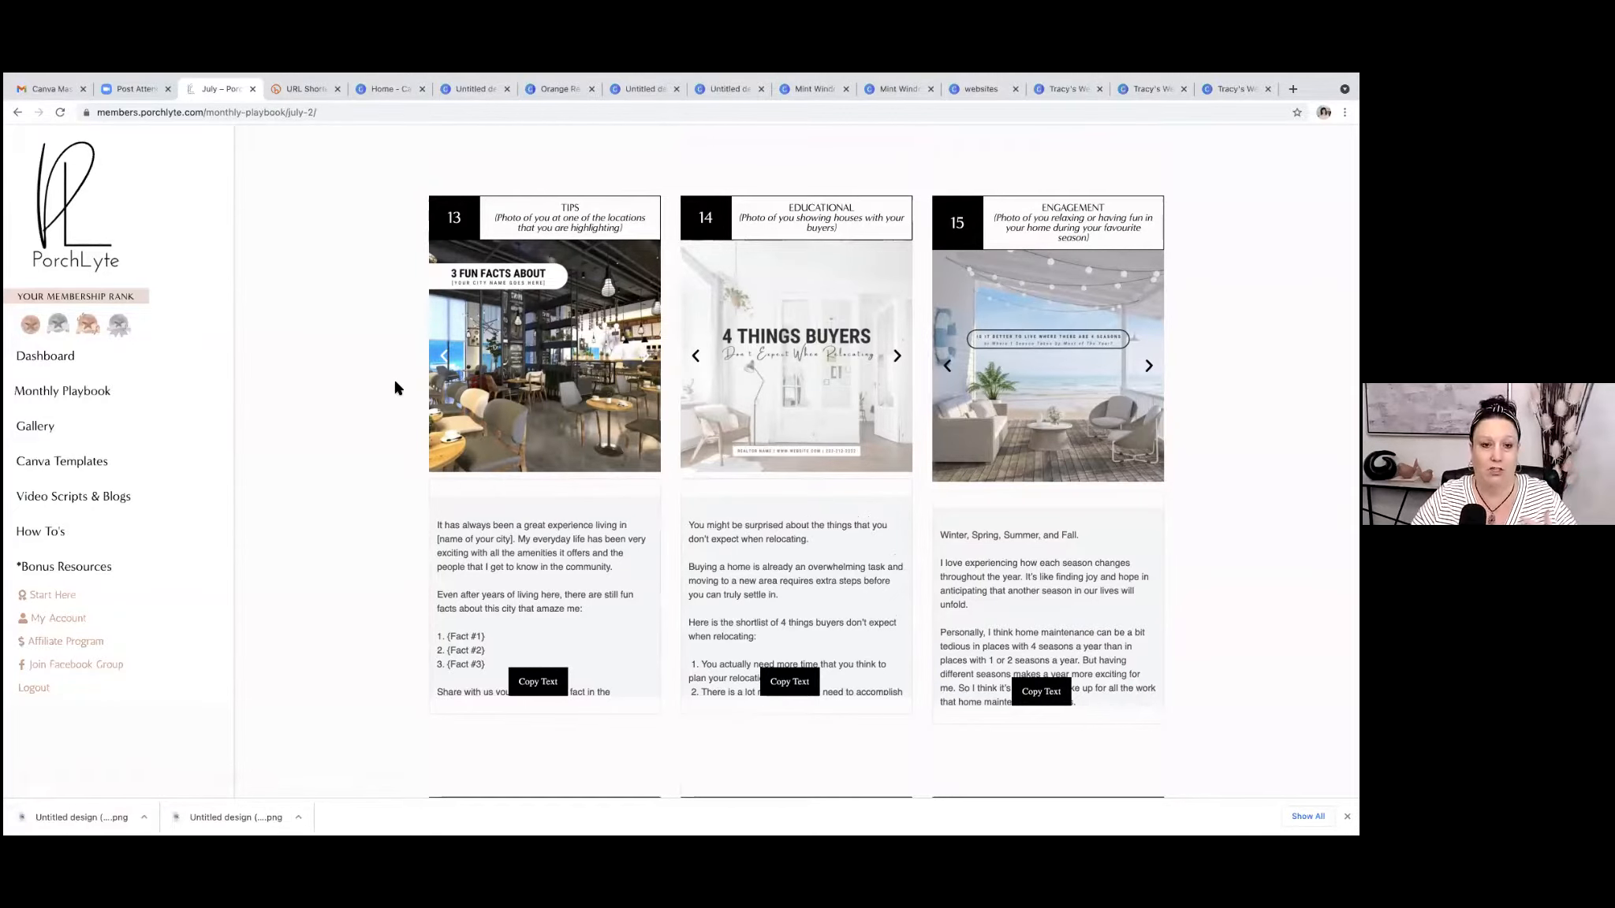
scroll(397, 386, "up", 15)
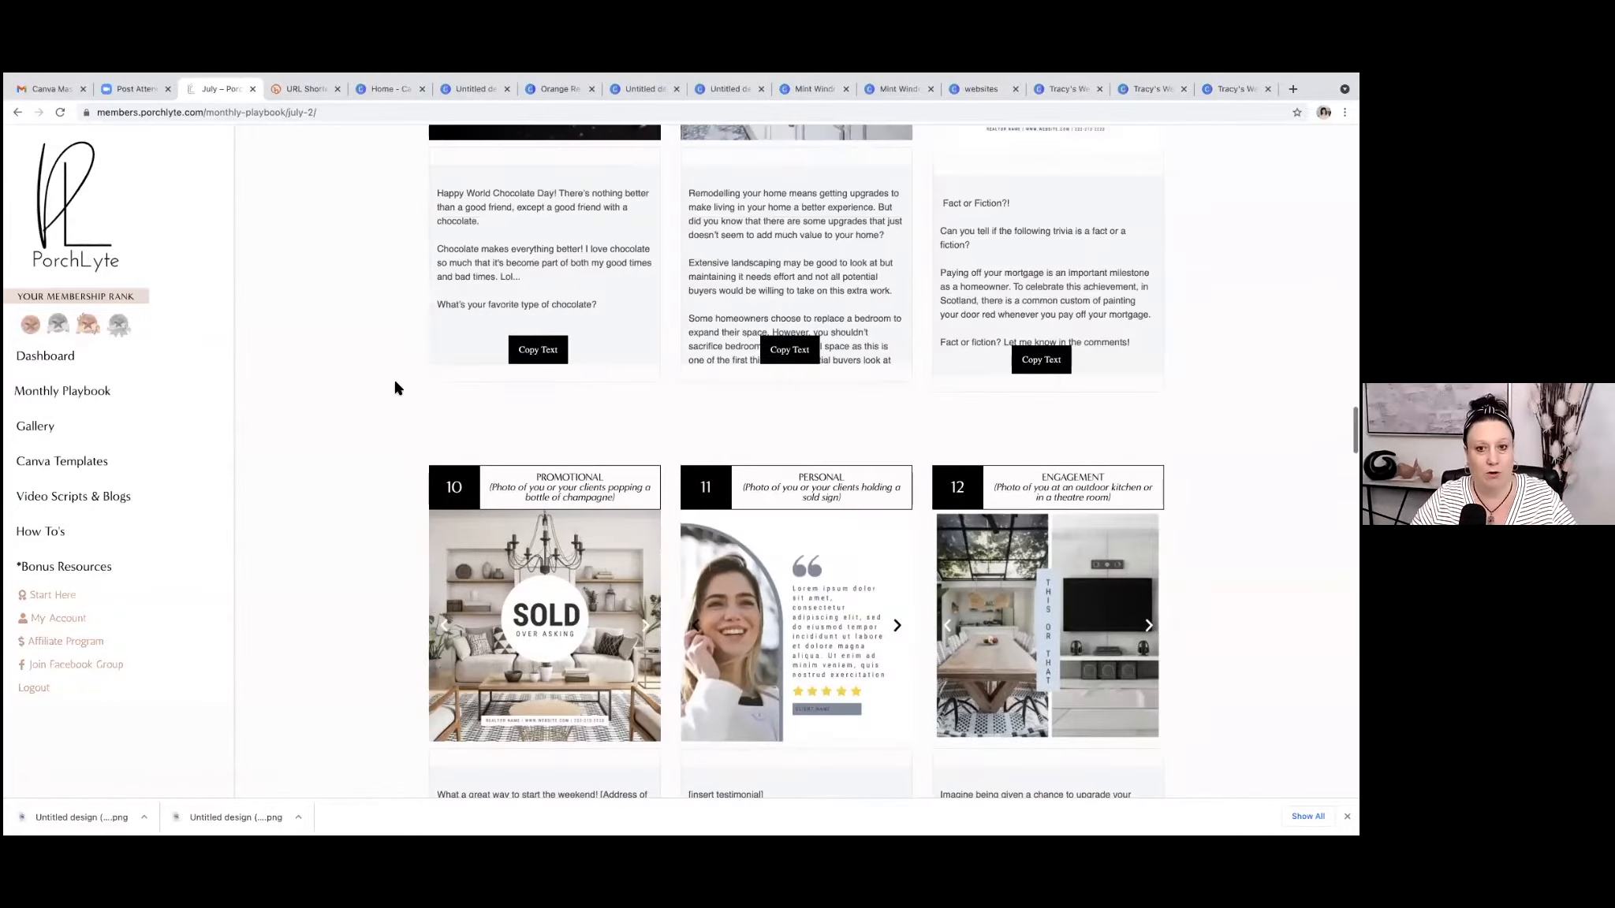
scroll(396, 386, "up", 20)
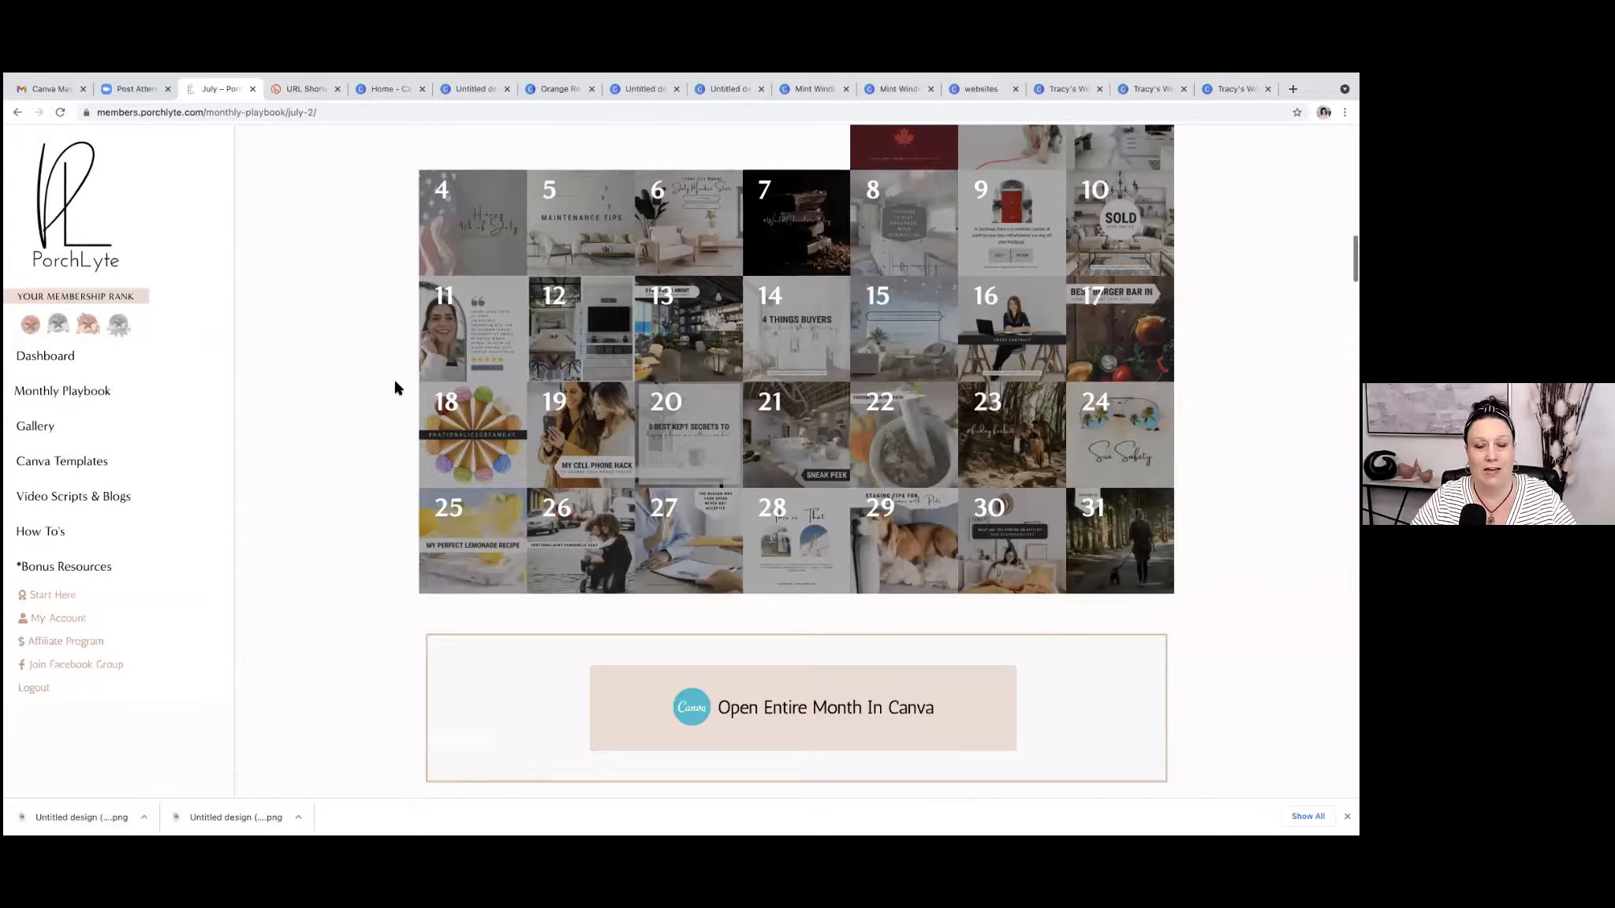
scroll(396, 387, "down", 1)
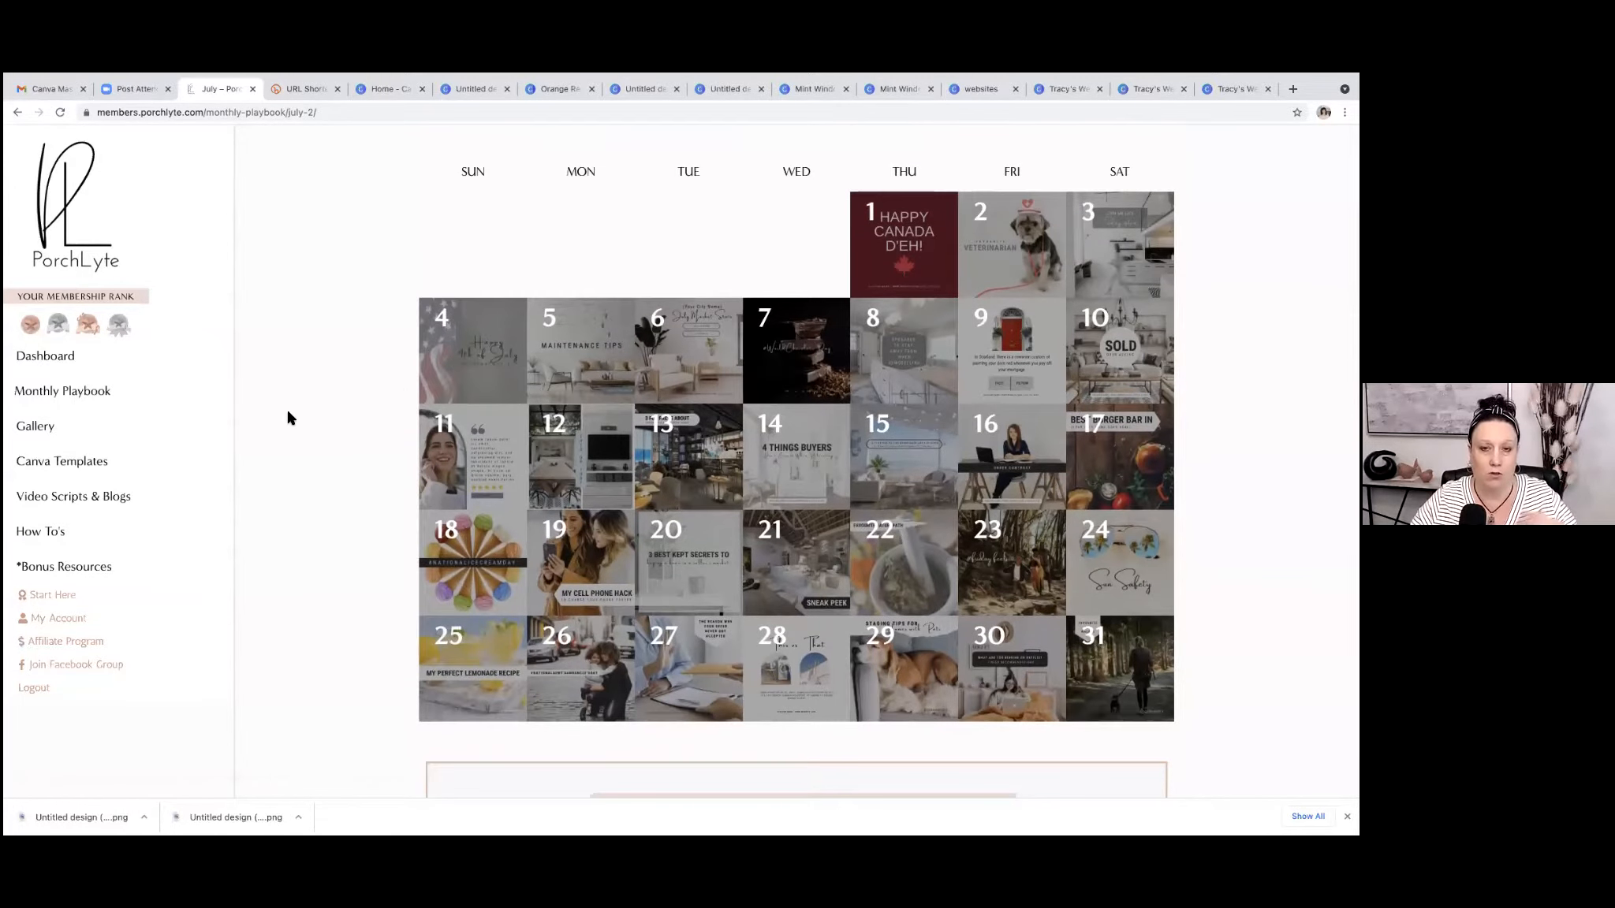
Browse the stock photos in the member Gallery and enlarge the picture of a woman holding a phone, closing it when done.
left_click(43, 429)
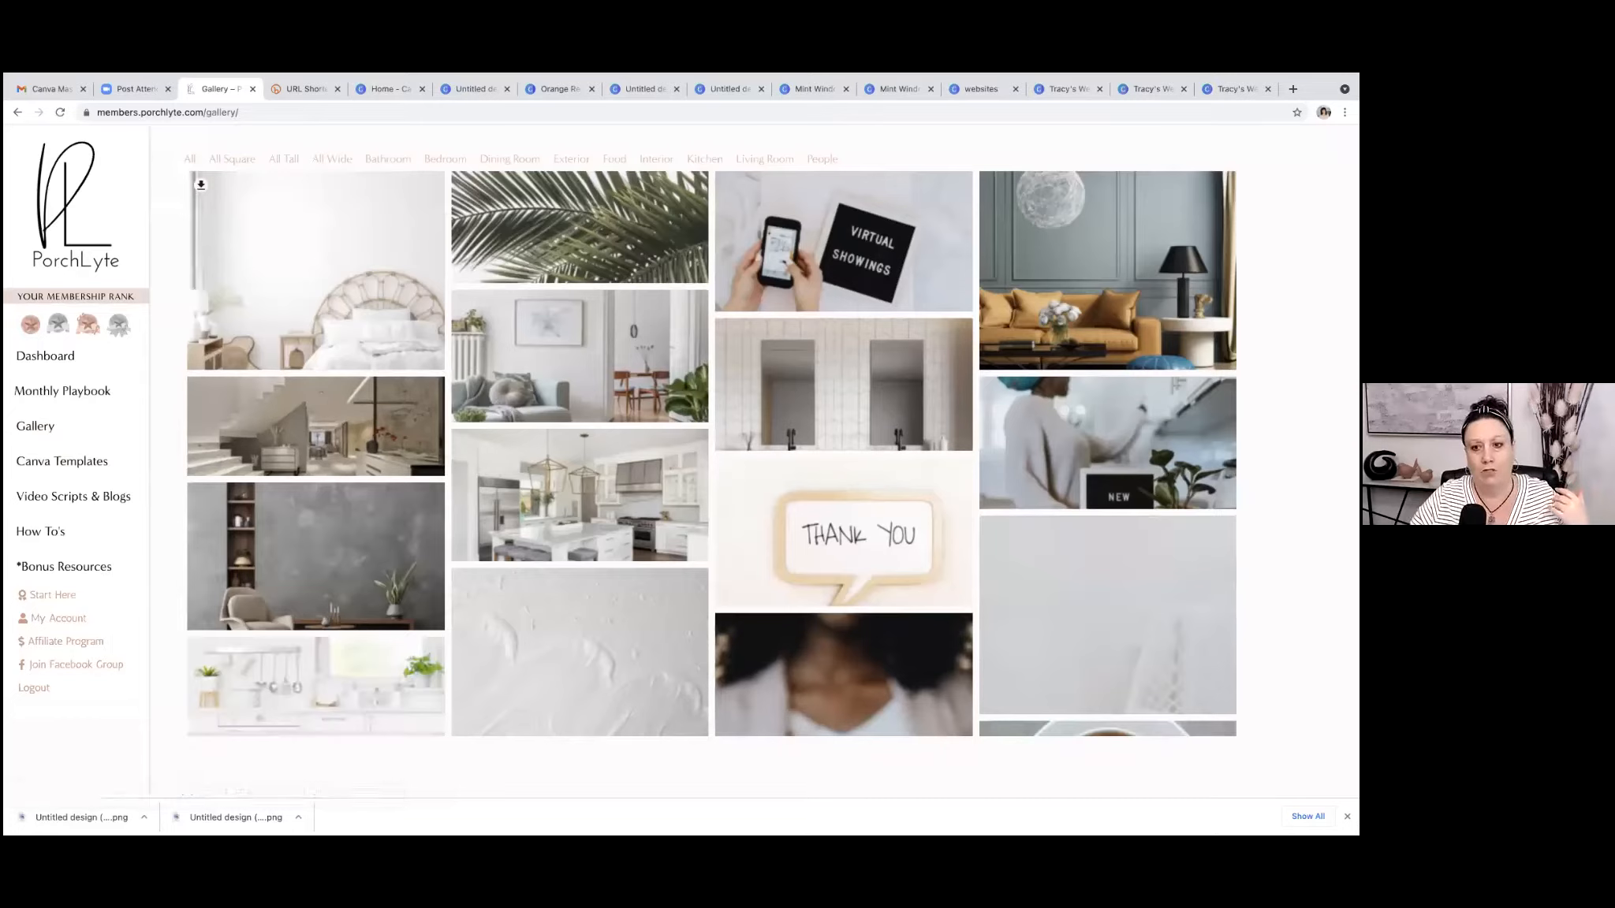
scroll(982, 272, "down", 2)
scroll(982, 272, "down", 3)
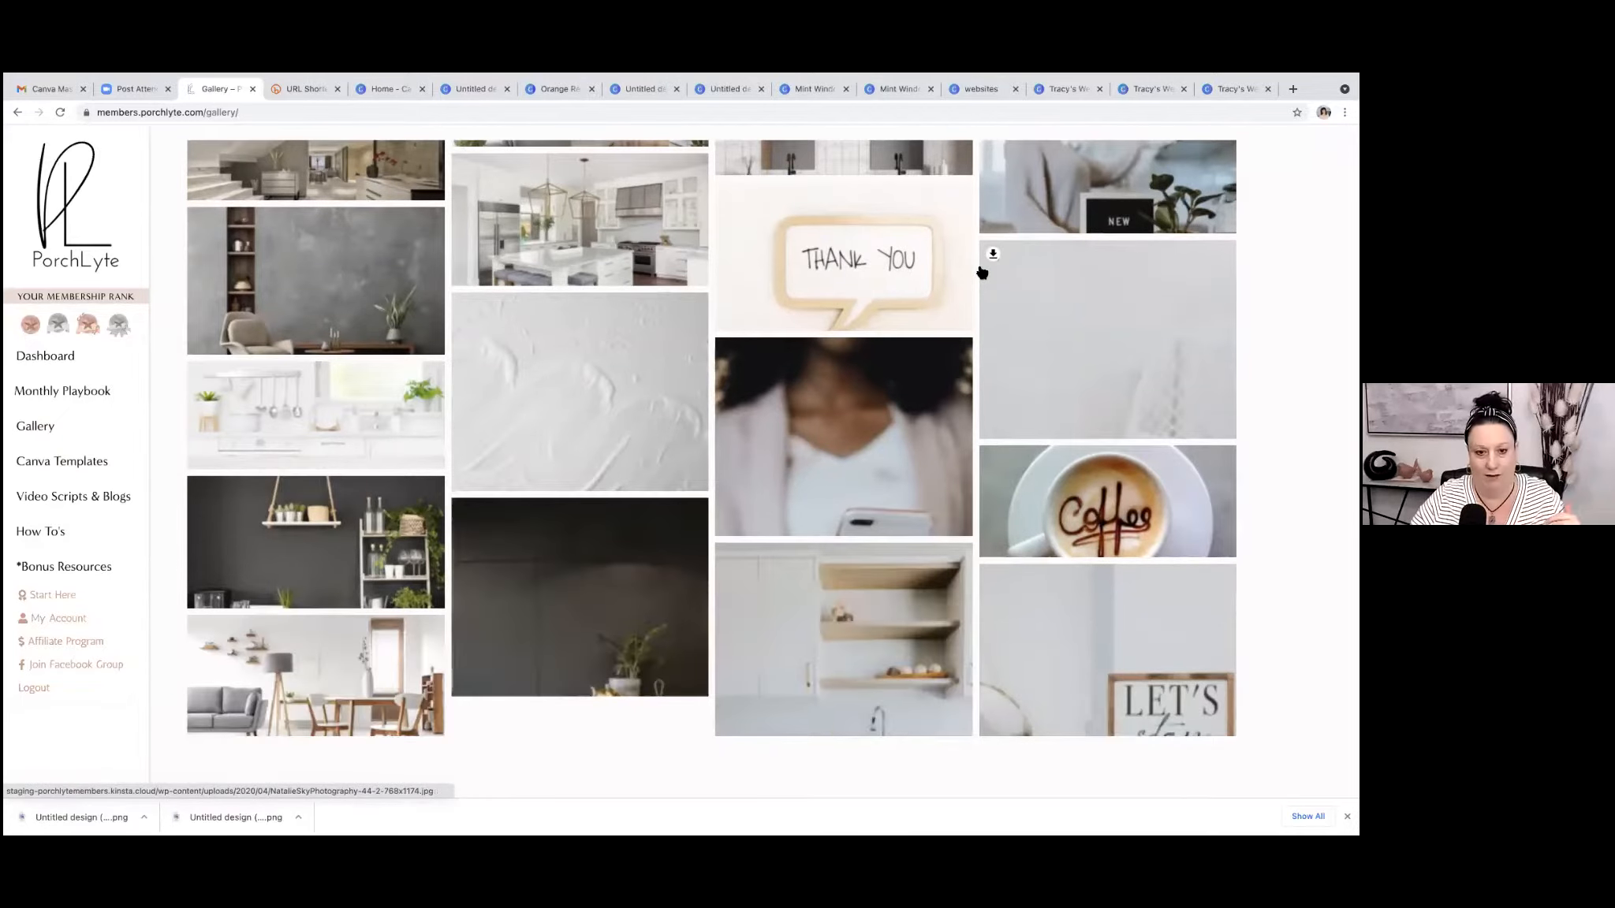
scroll(981, 272, "down", 2)
scroll(982, 272, "down", 2)
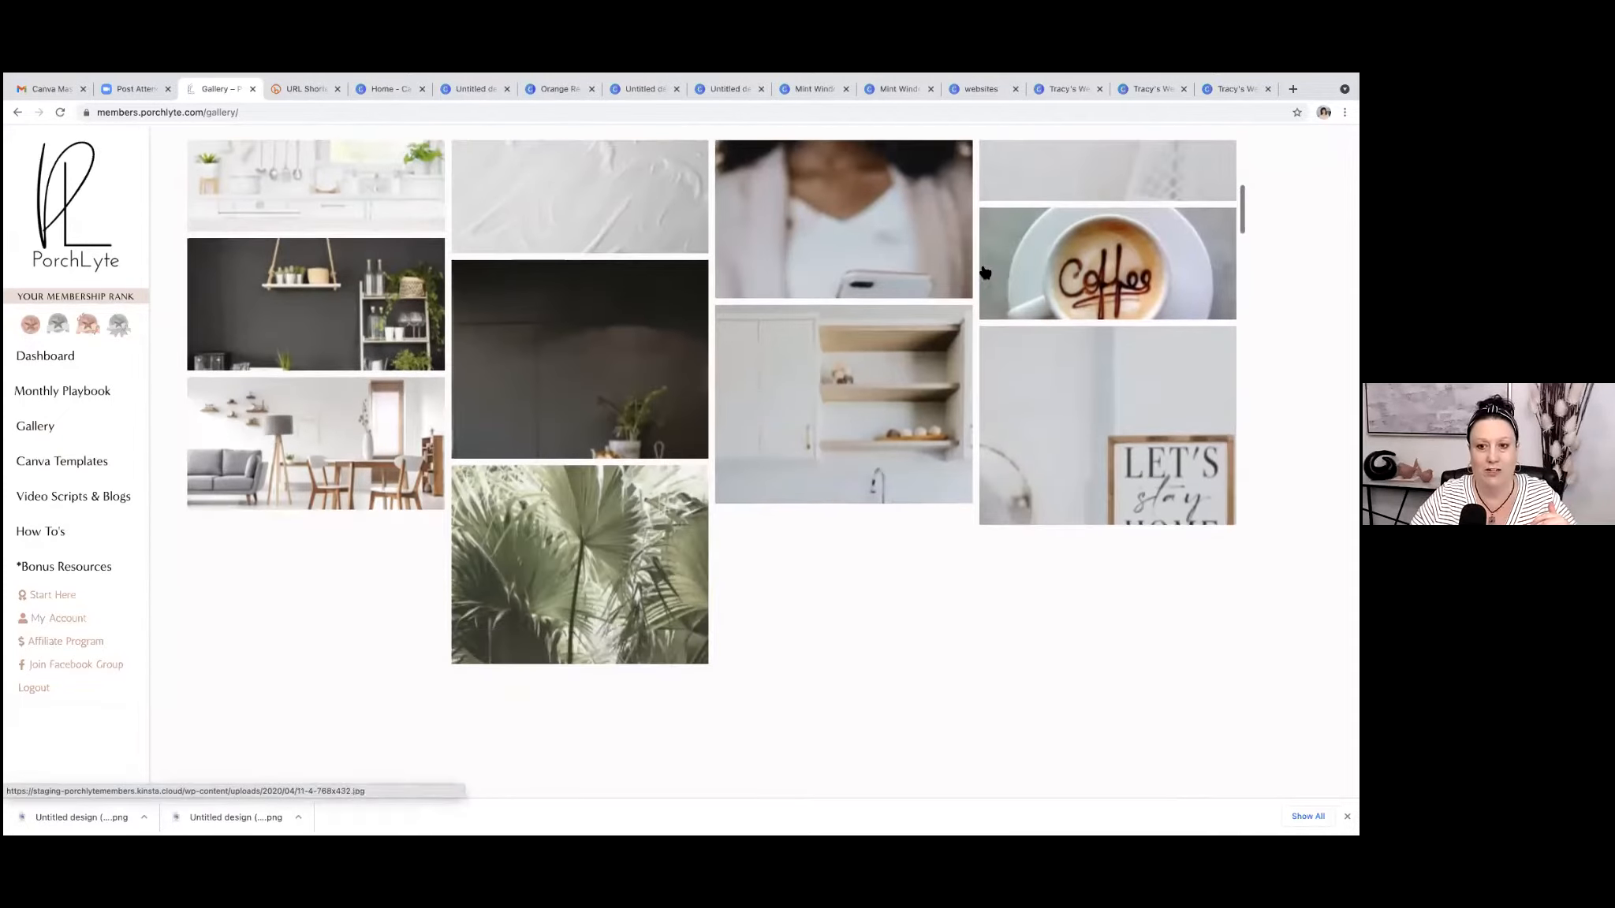
scroll(844, 273, "up", 2)
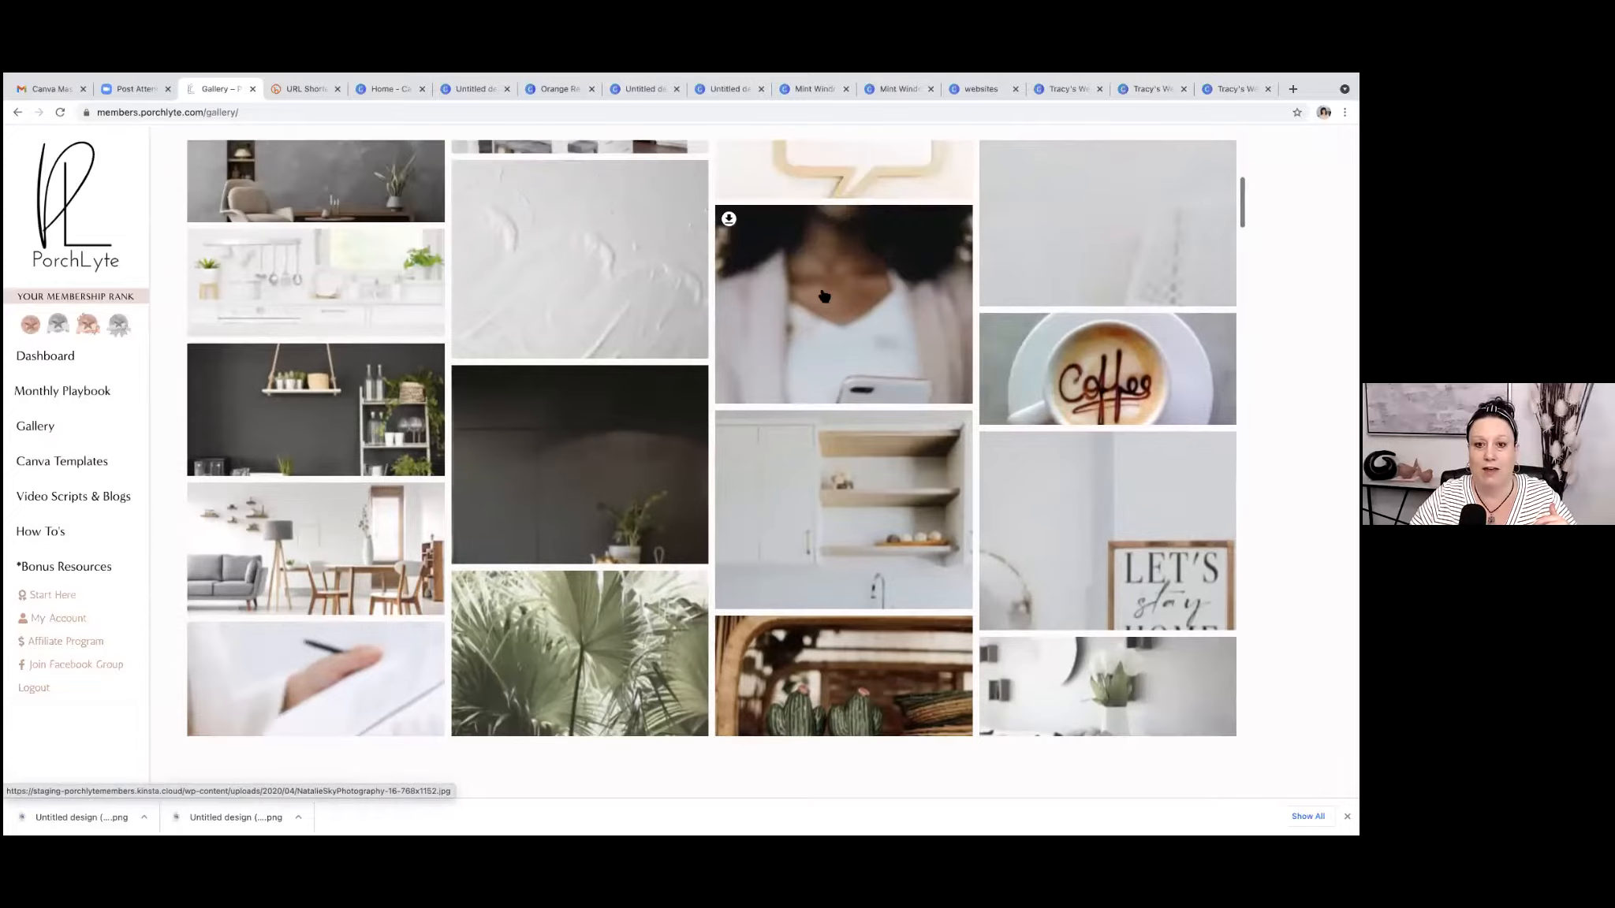
left_click(822, 296)
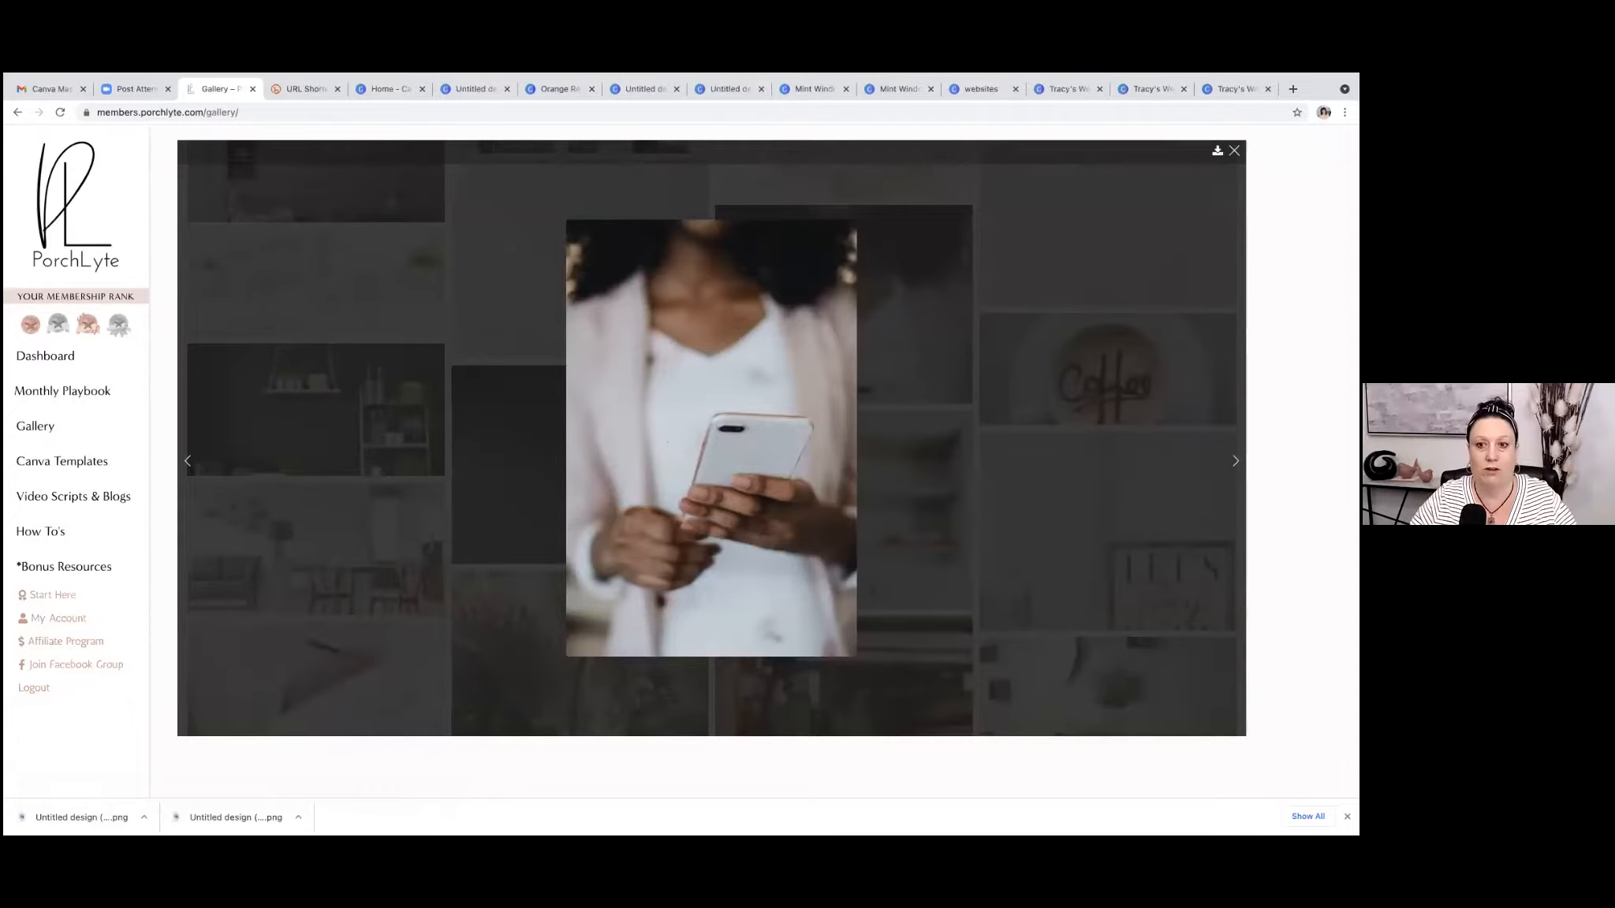
left_click(1217, 151)
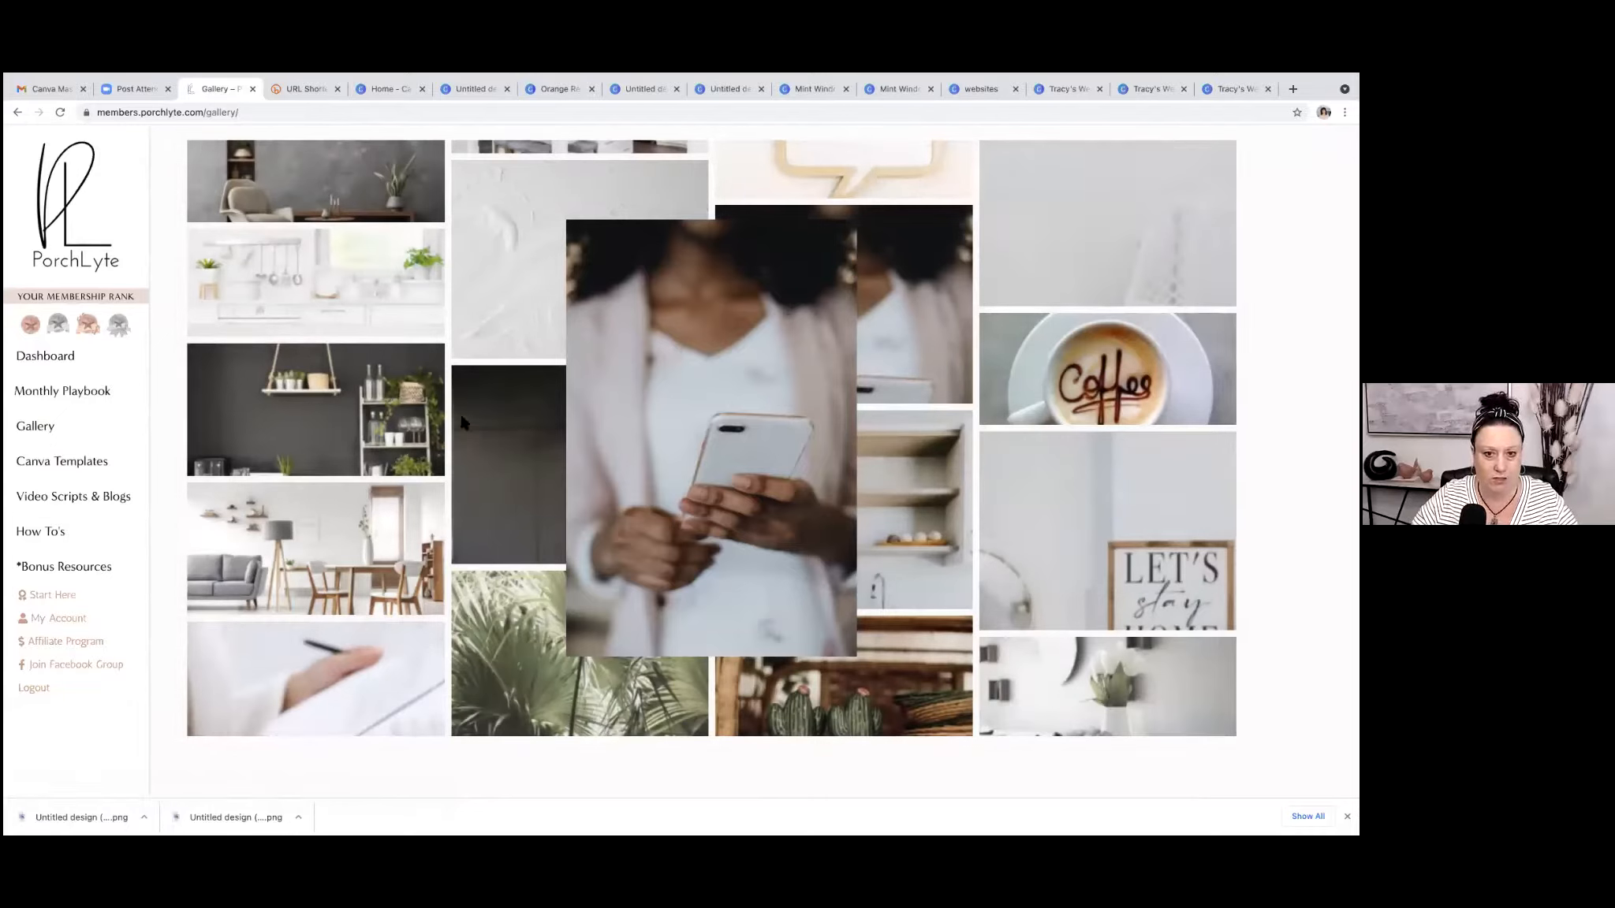
Open the Canva Templates page and look through the Facebook Page Covers collection with its safe-zone guide.
left_click(46, 465)
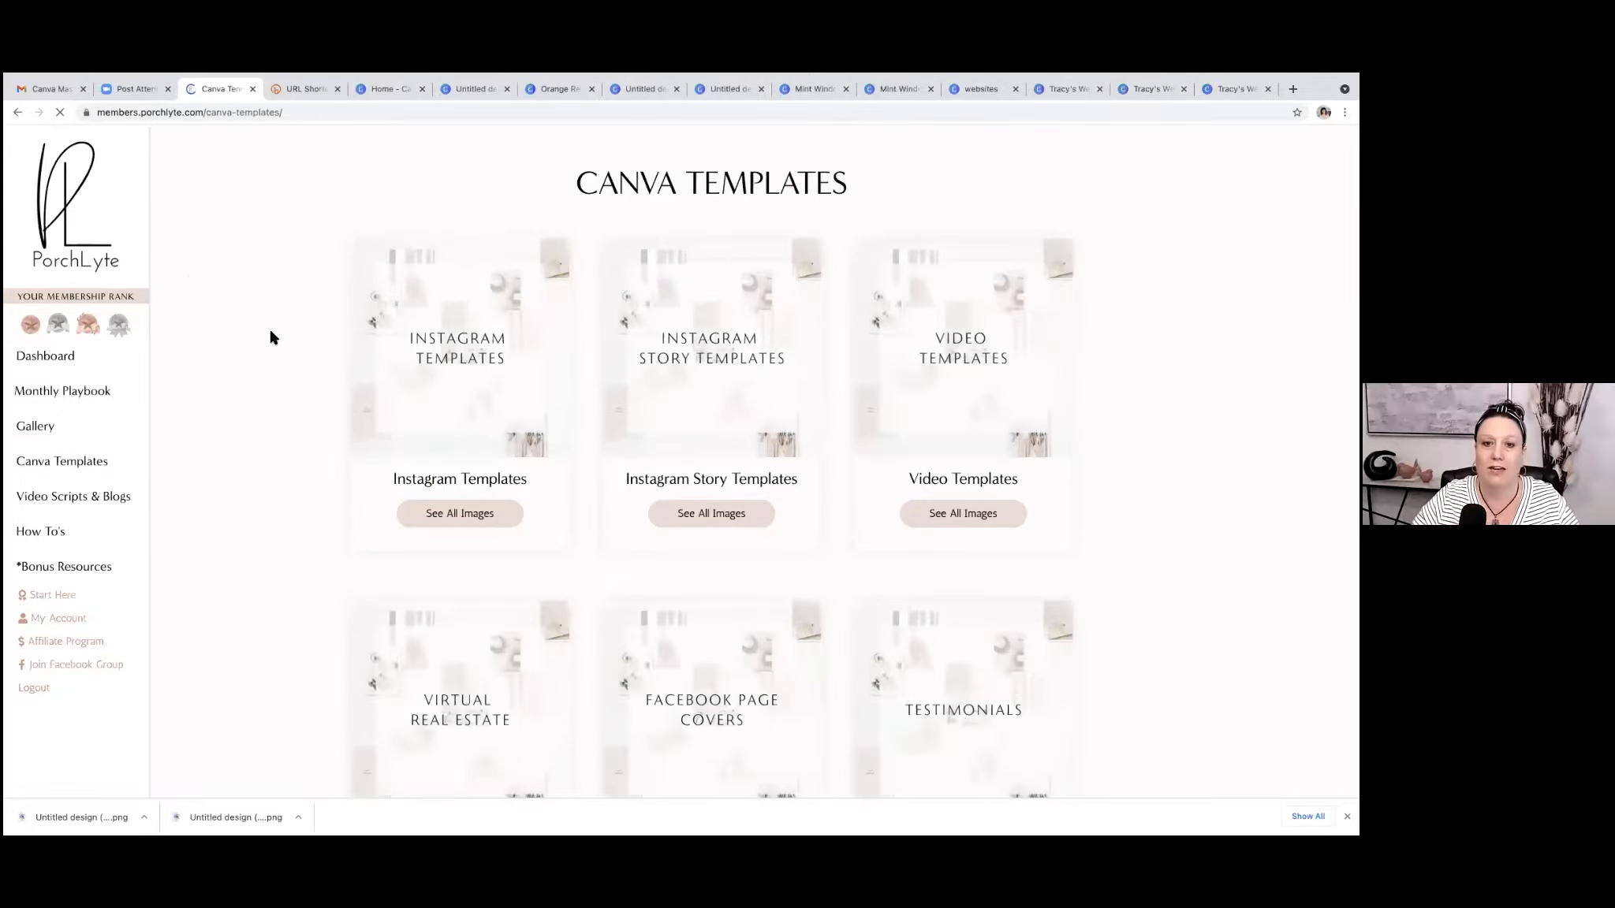
scroll(270, 337, "down", 5)
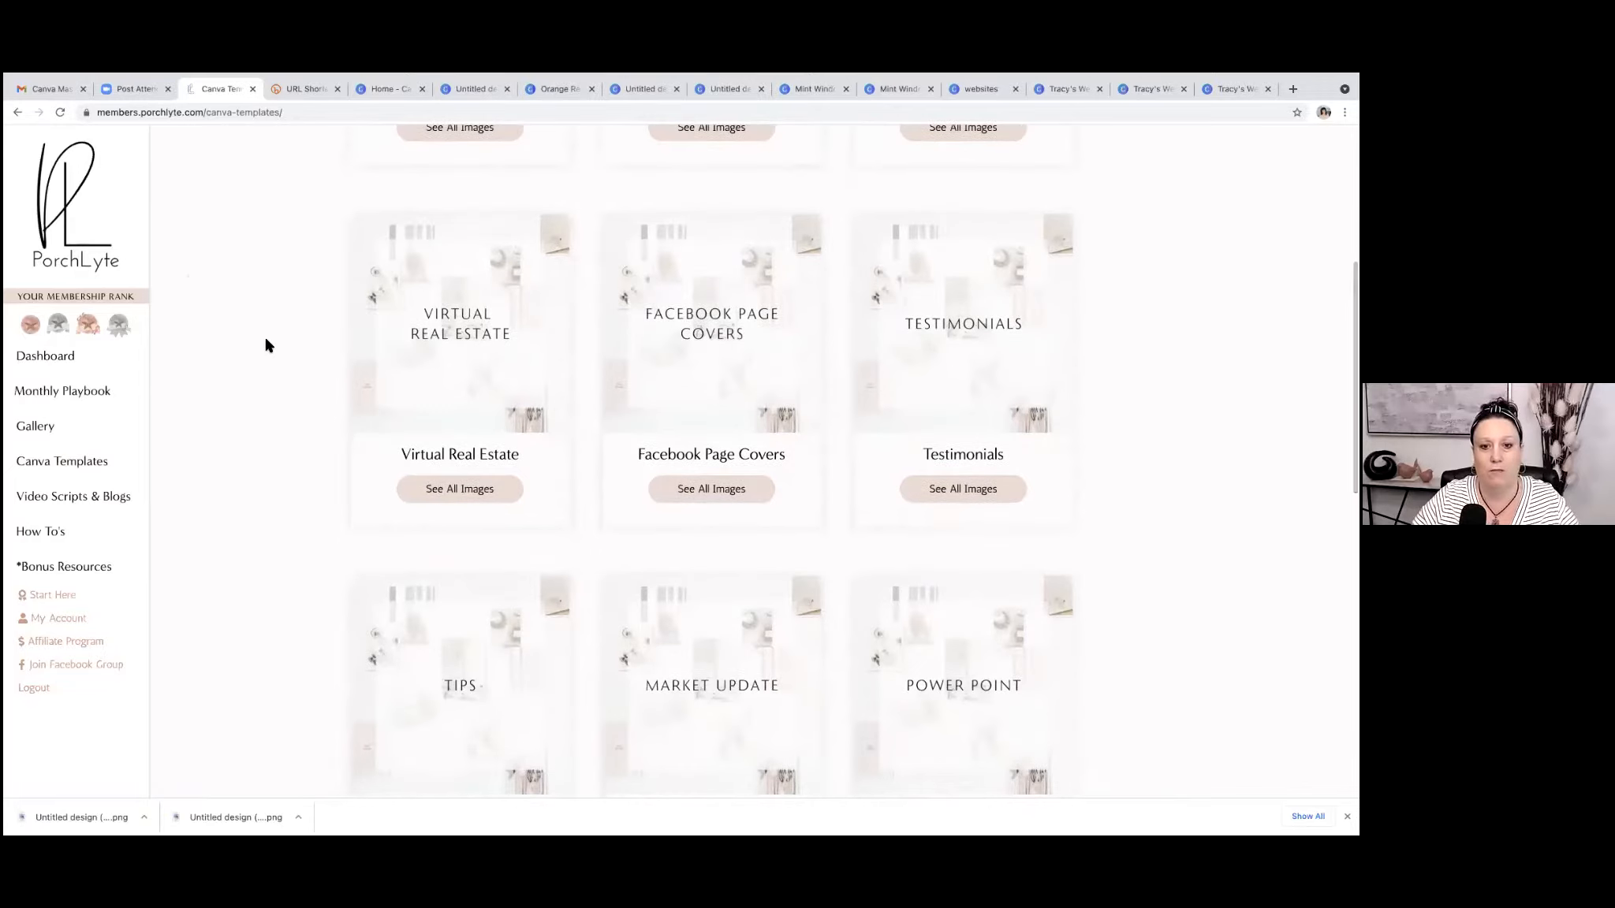
left_click(705, 490)
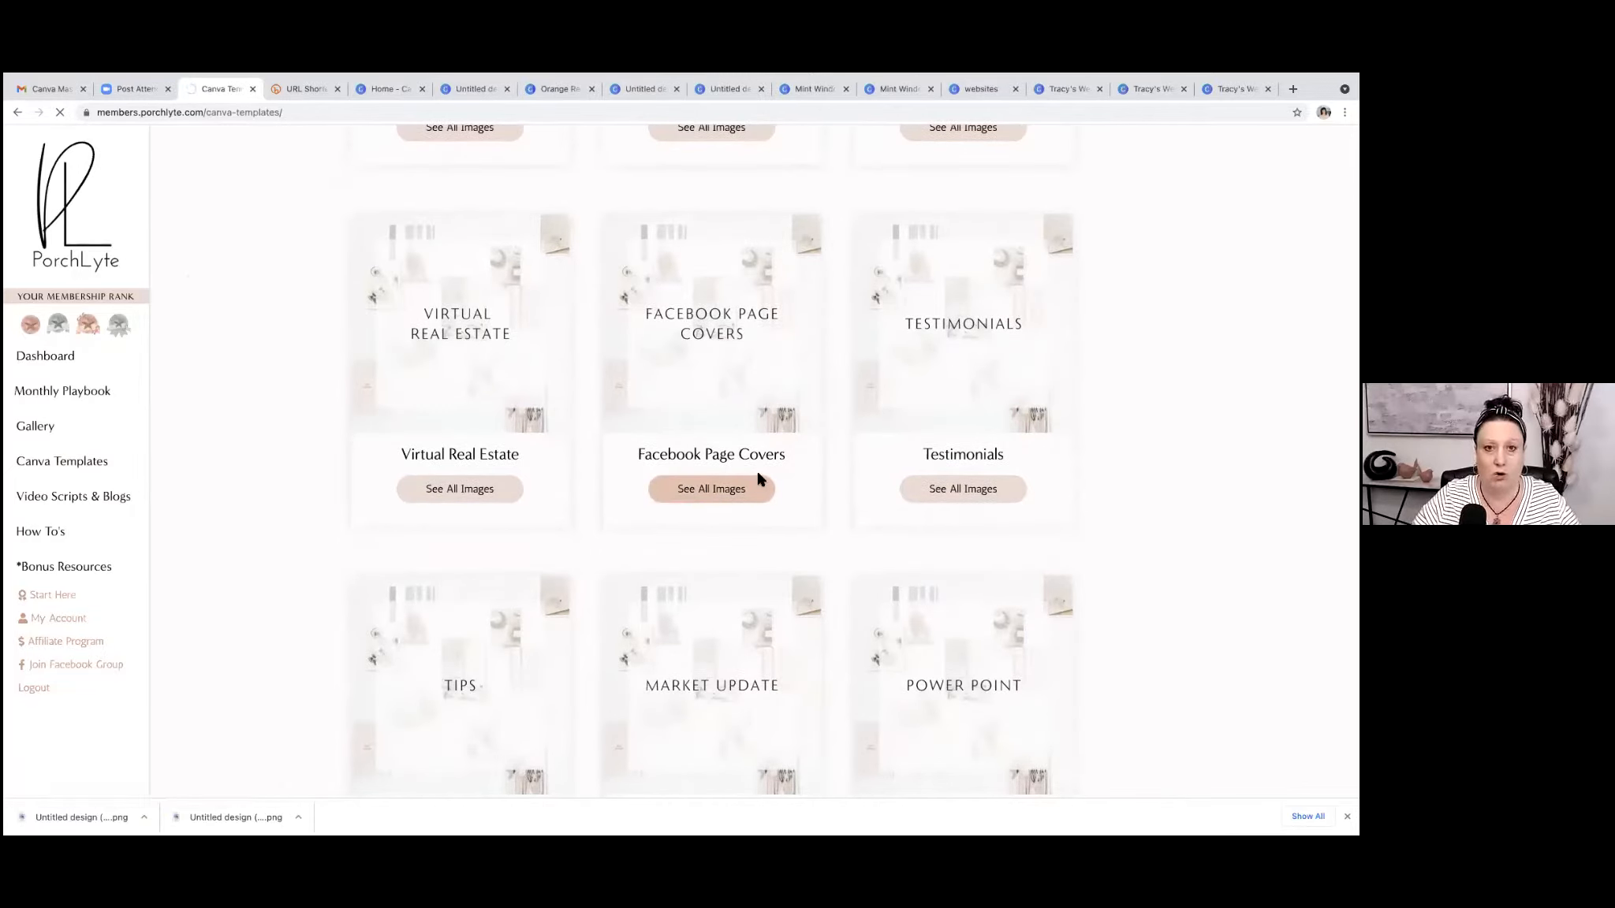
scroll(797, 473, "down", 10)
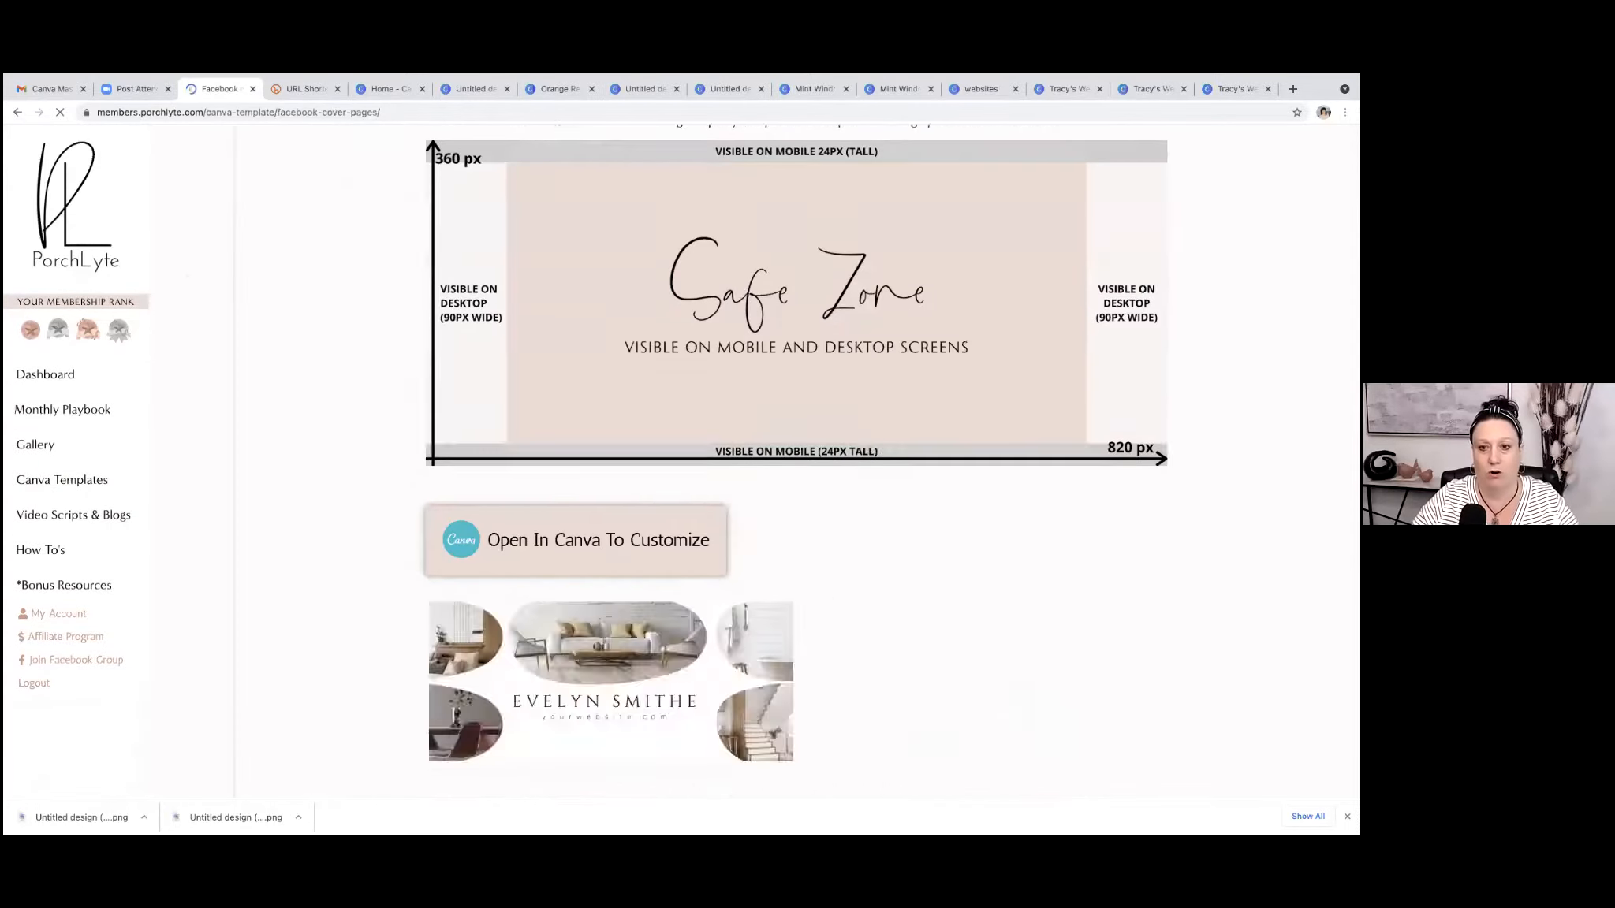
scroll(796, 473, "down", 8)
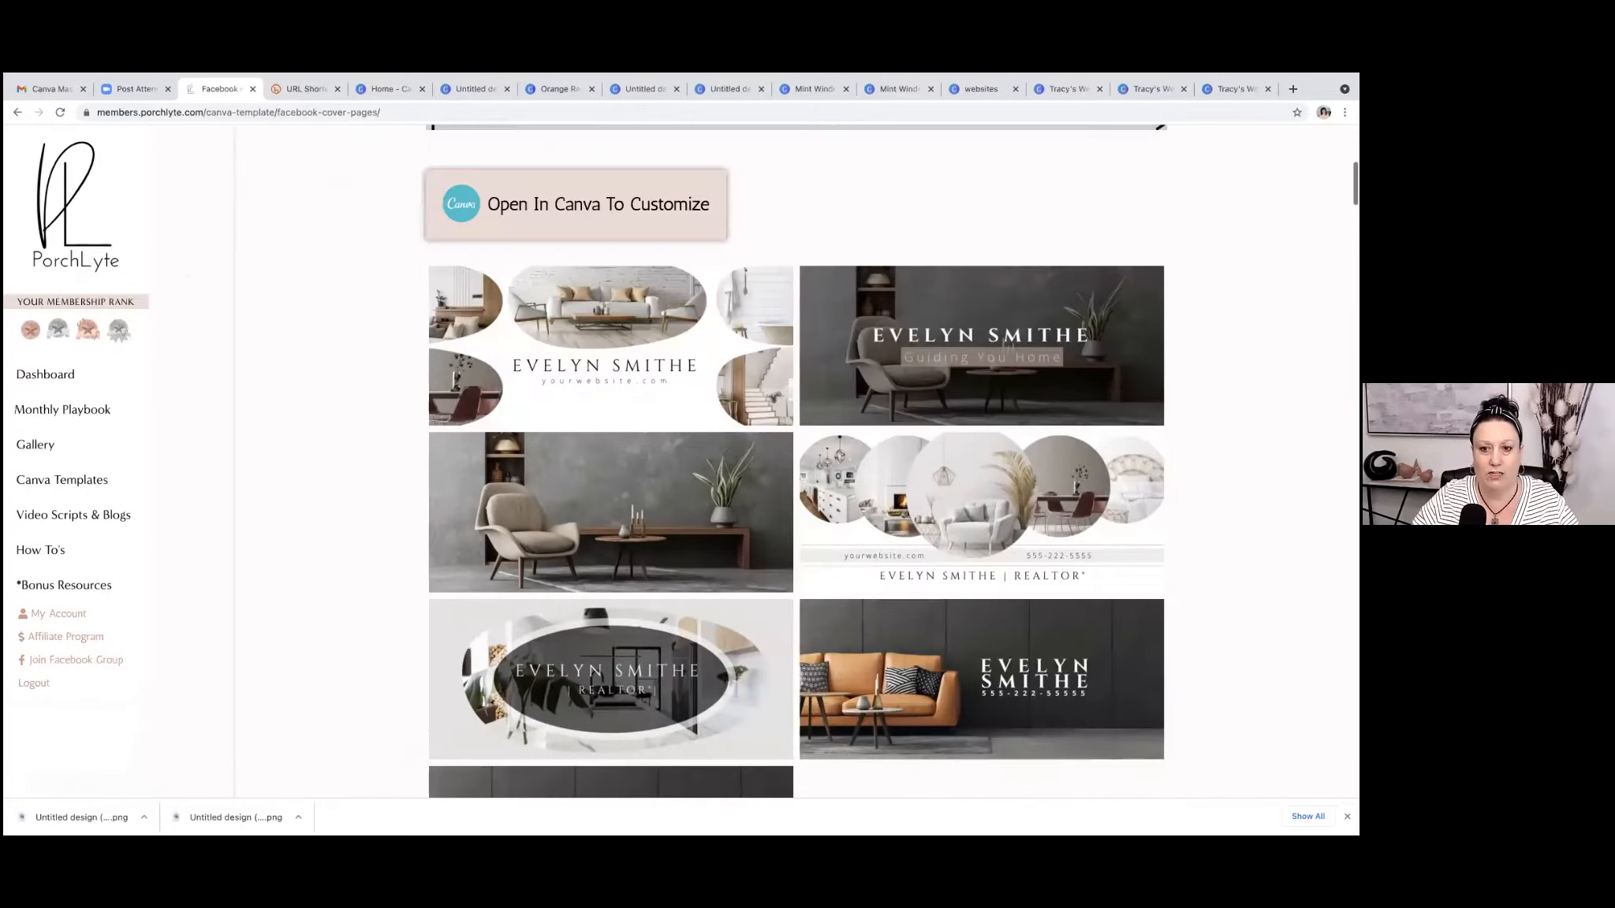
scroll(391, 549, "down", 6)
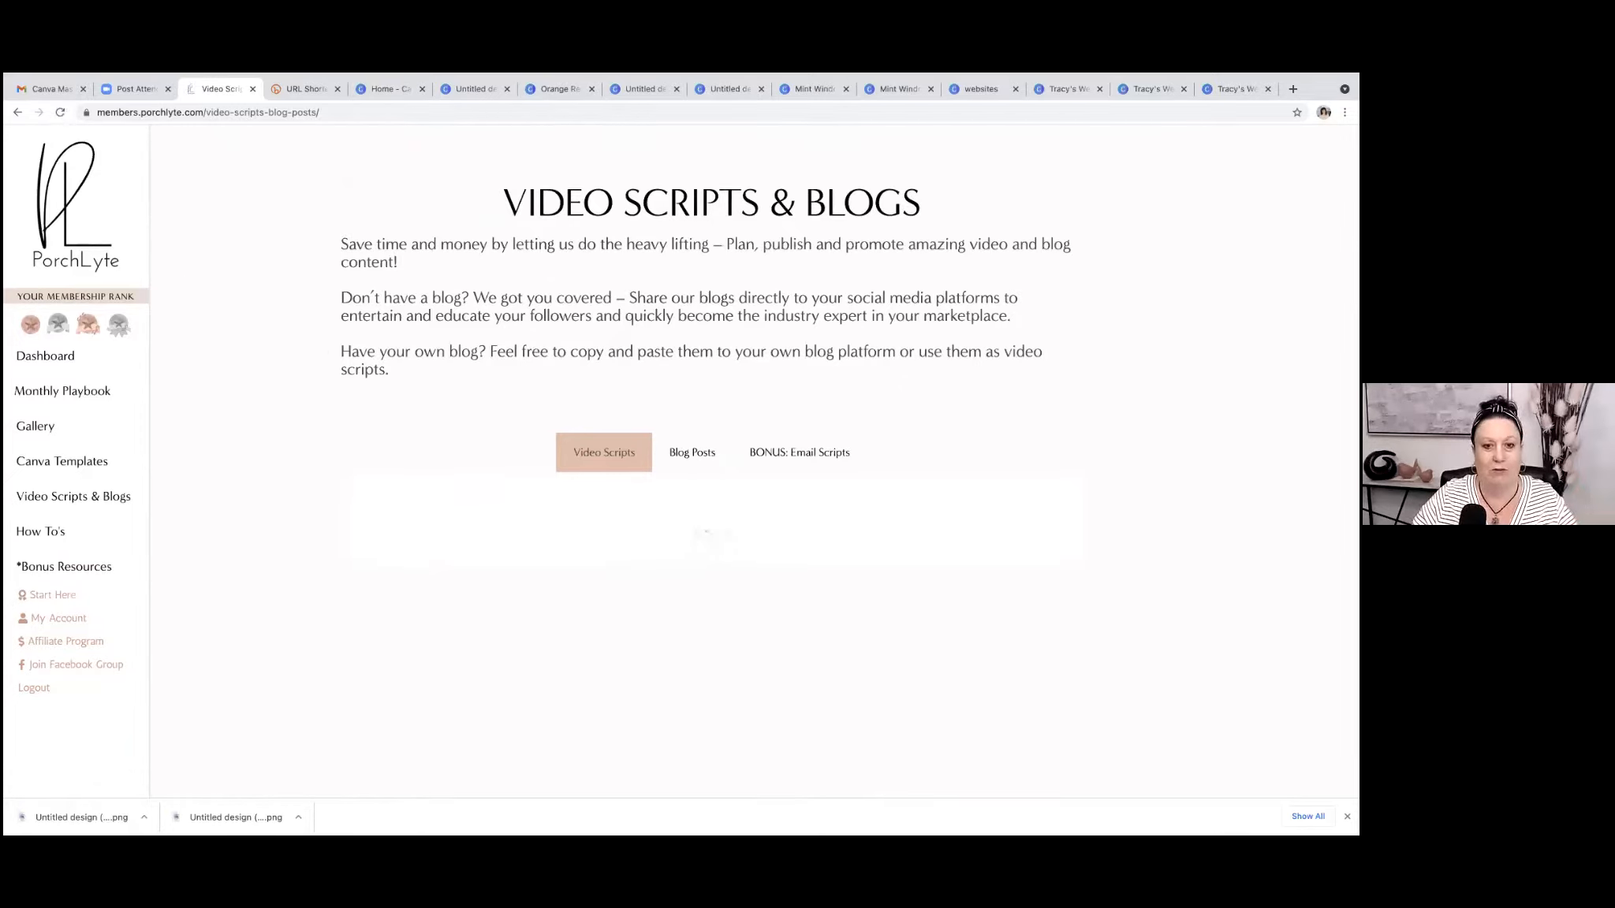
Look through the real estate video scripts on the Video Scripts & Blogs page.
scroll(989, 334, "down", 4)
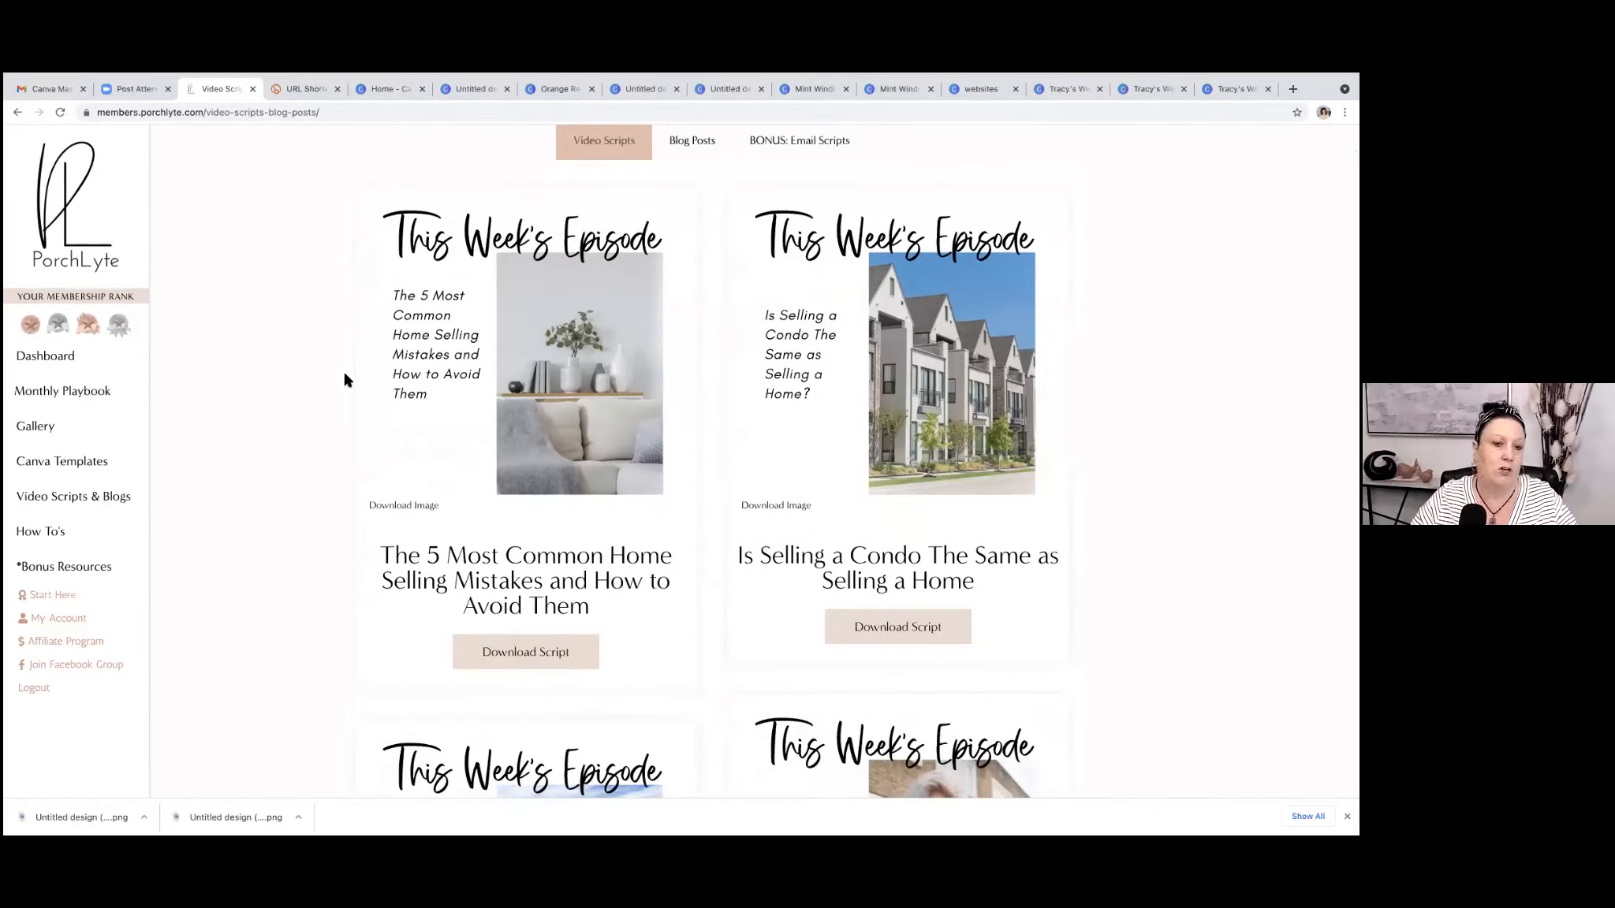
scroll(355, 339, "down", 15)
scroll(353, 354, "down", 4)
scroll(351, 354, "down", 5)
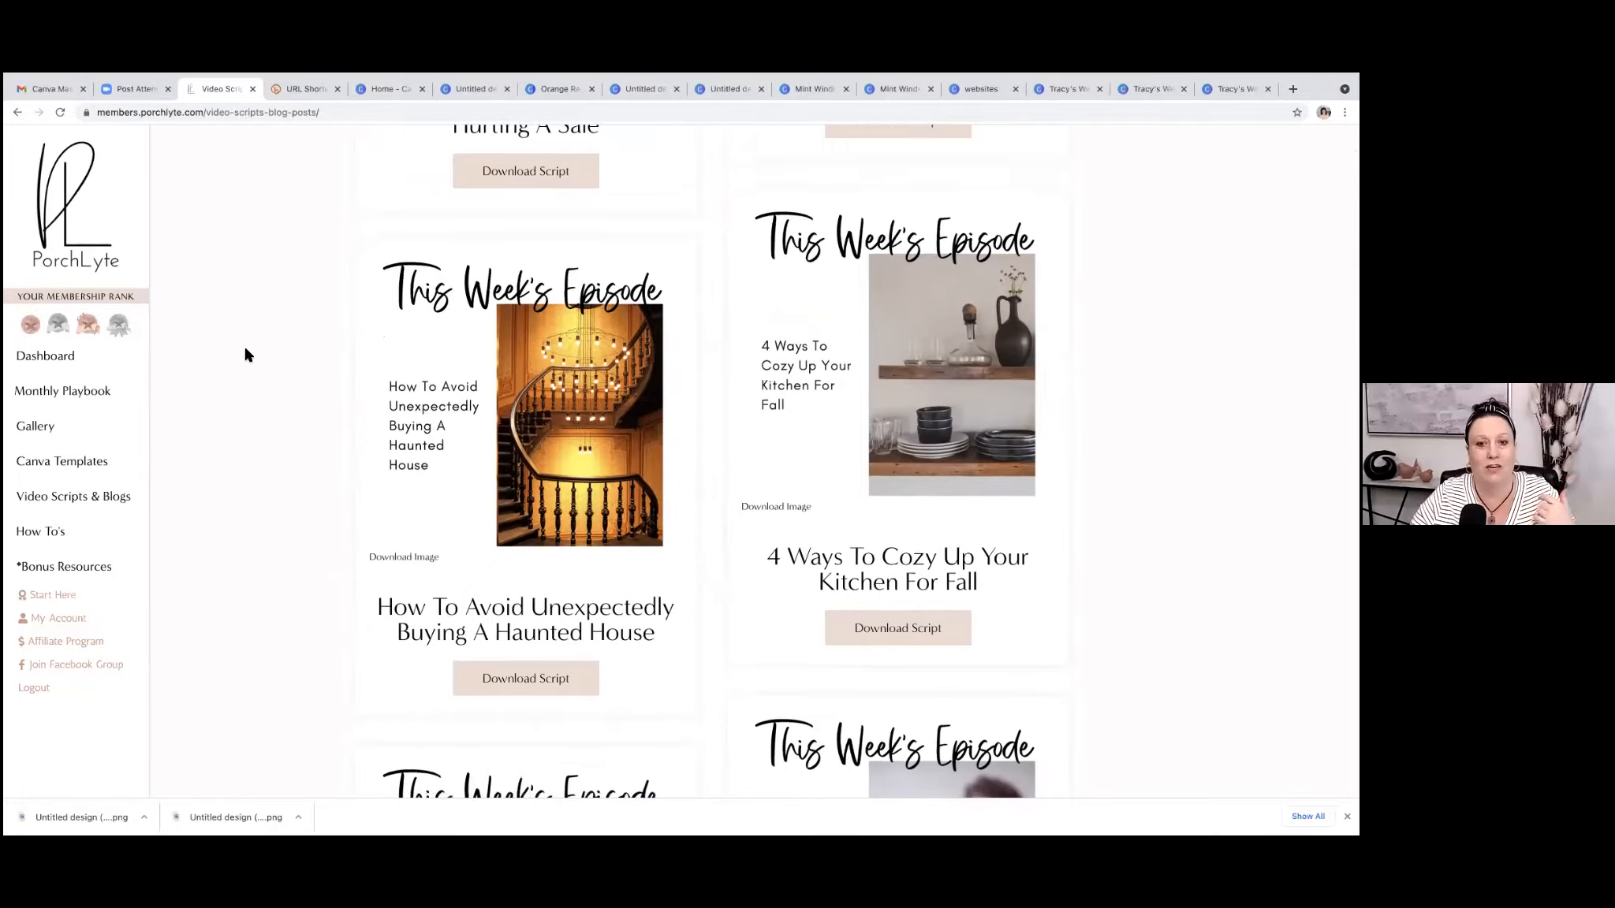
scroll(245, 355, "down", 6)
scroll(245, 355, "down", 3)
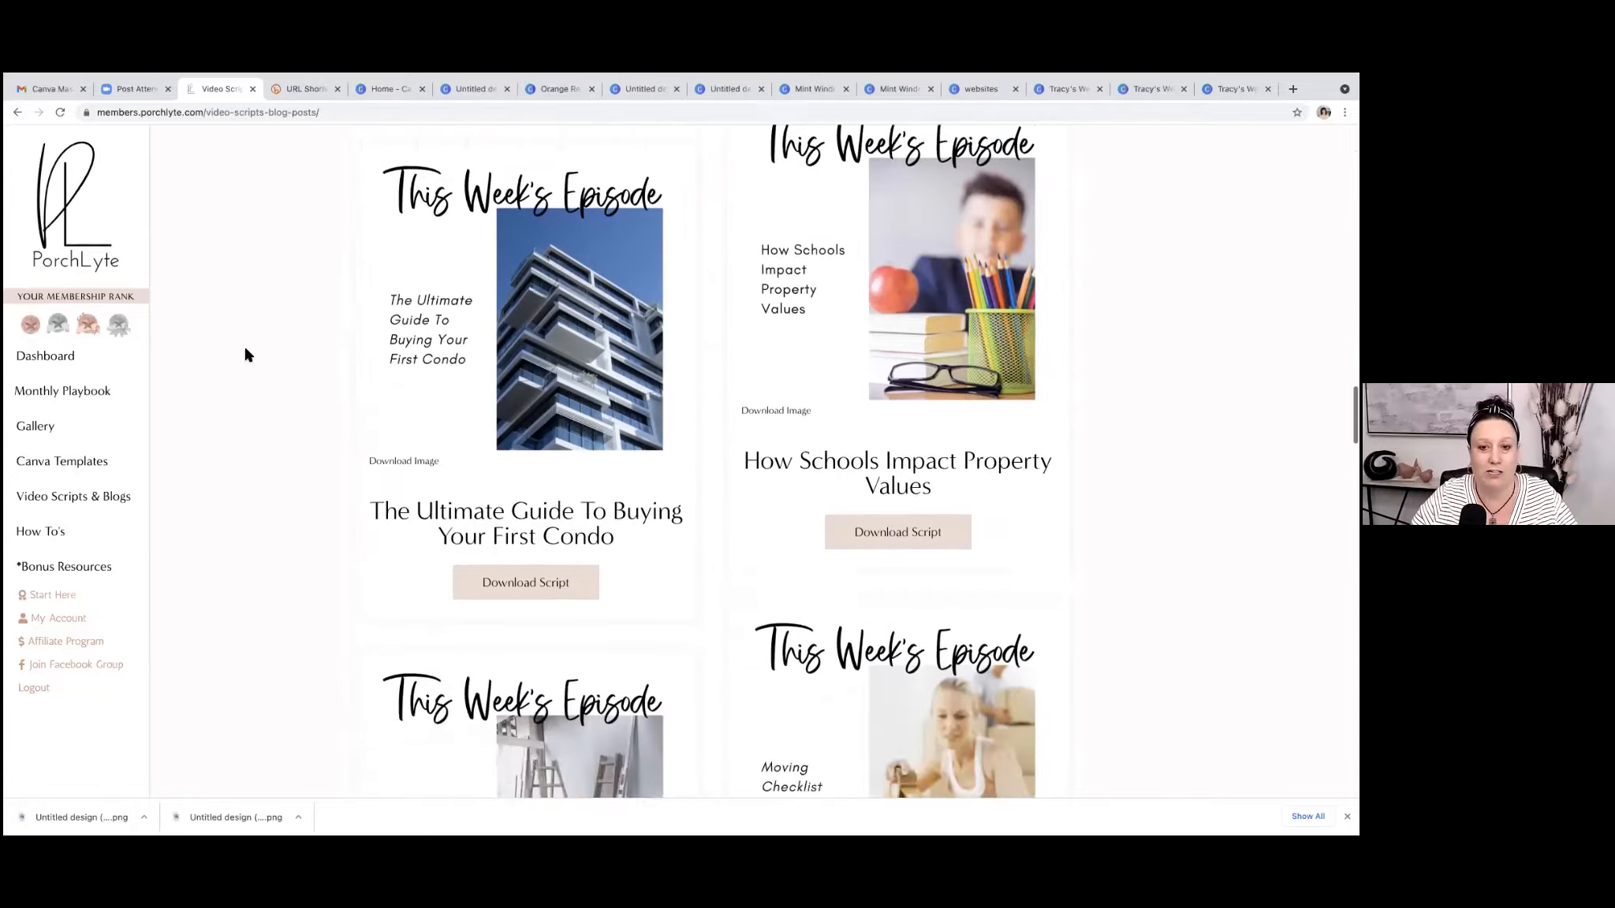
scroll(246, 355, "down", 3)
scroll(245, 355, "up", 20)
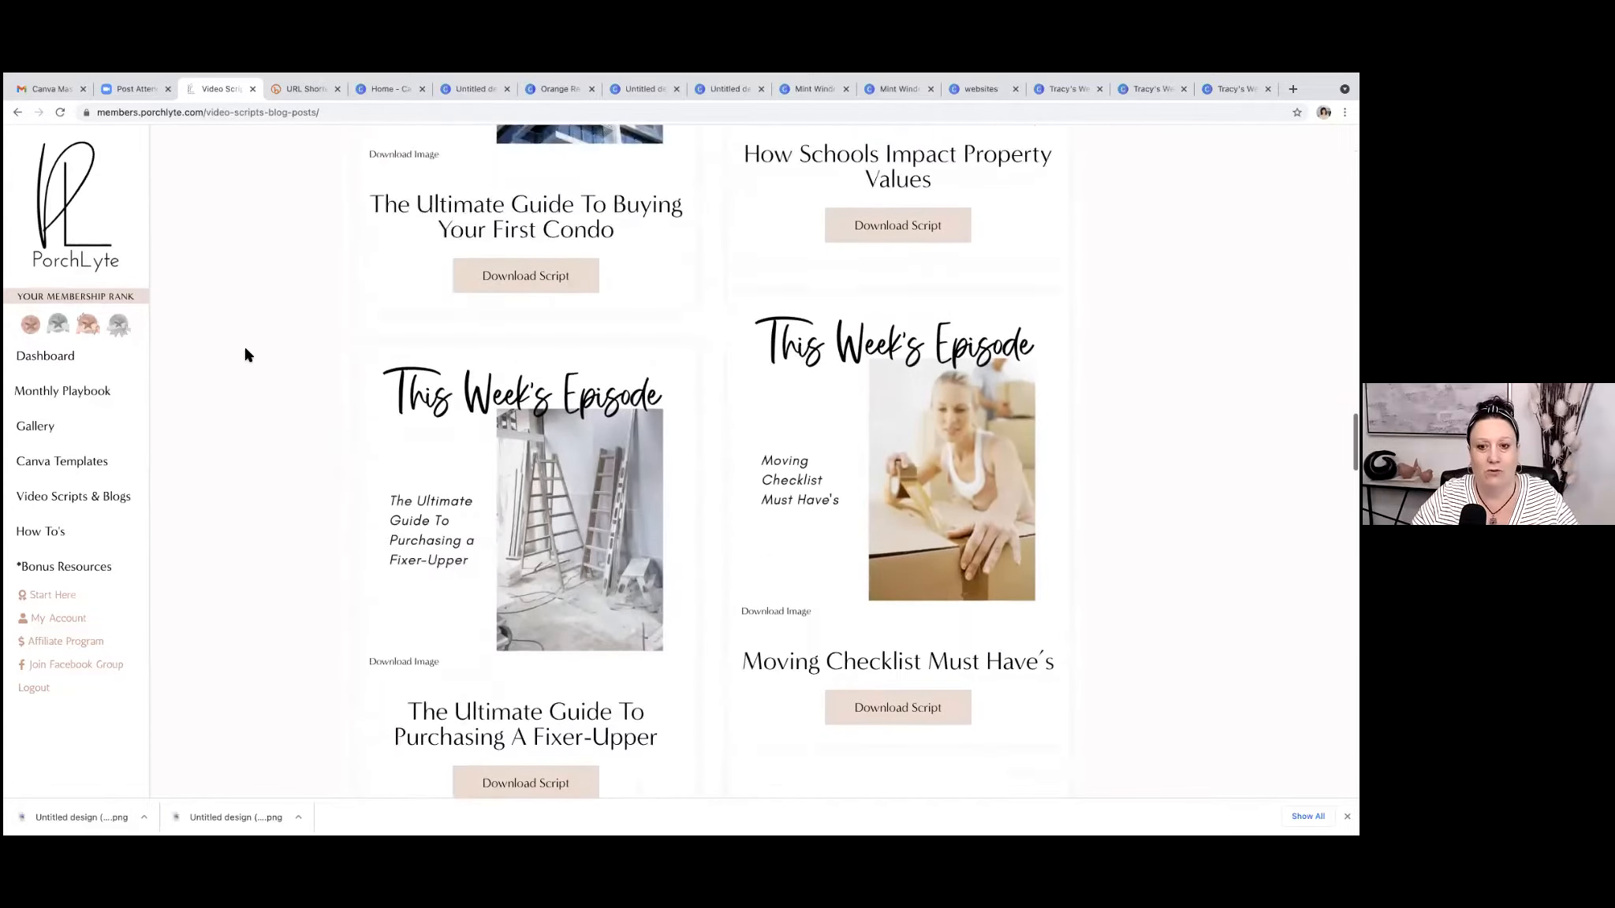
Switch the Video Scripts & Blogs page to the Blog Posts collection and look over the listed articles.
scroll(644, 418, "up", 1)
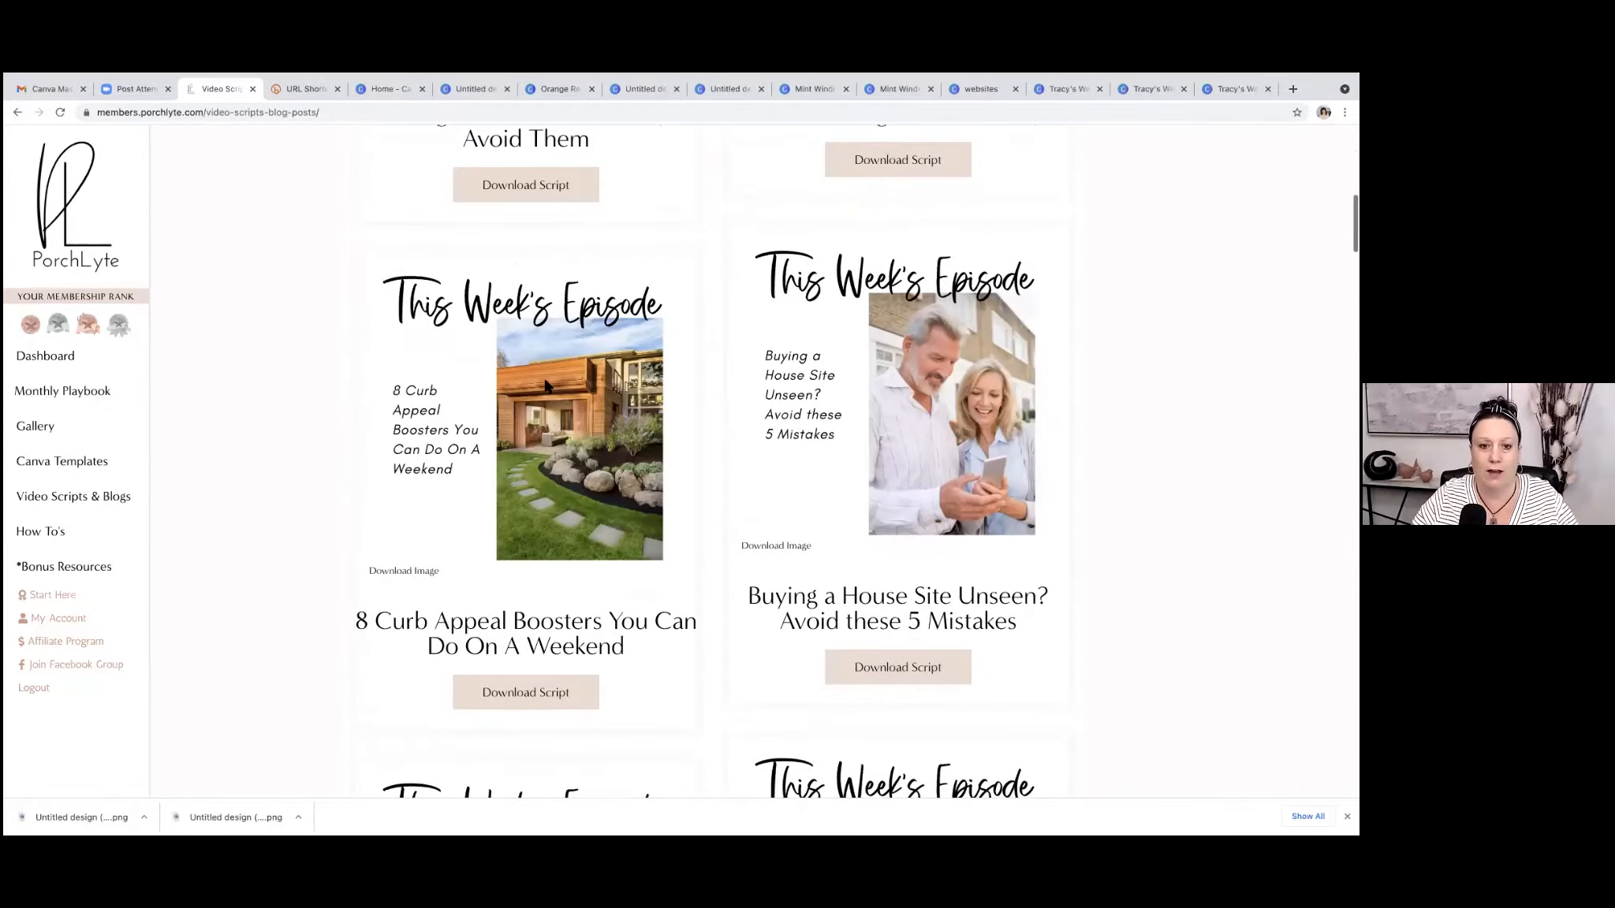
scroll(197, 339, "up", 1)
scroll(196, 339, "up", 9)
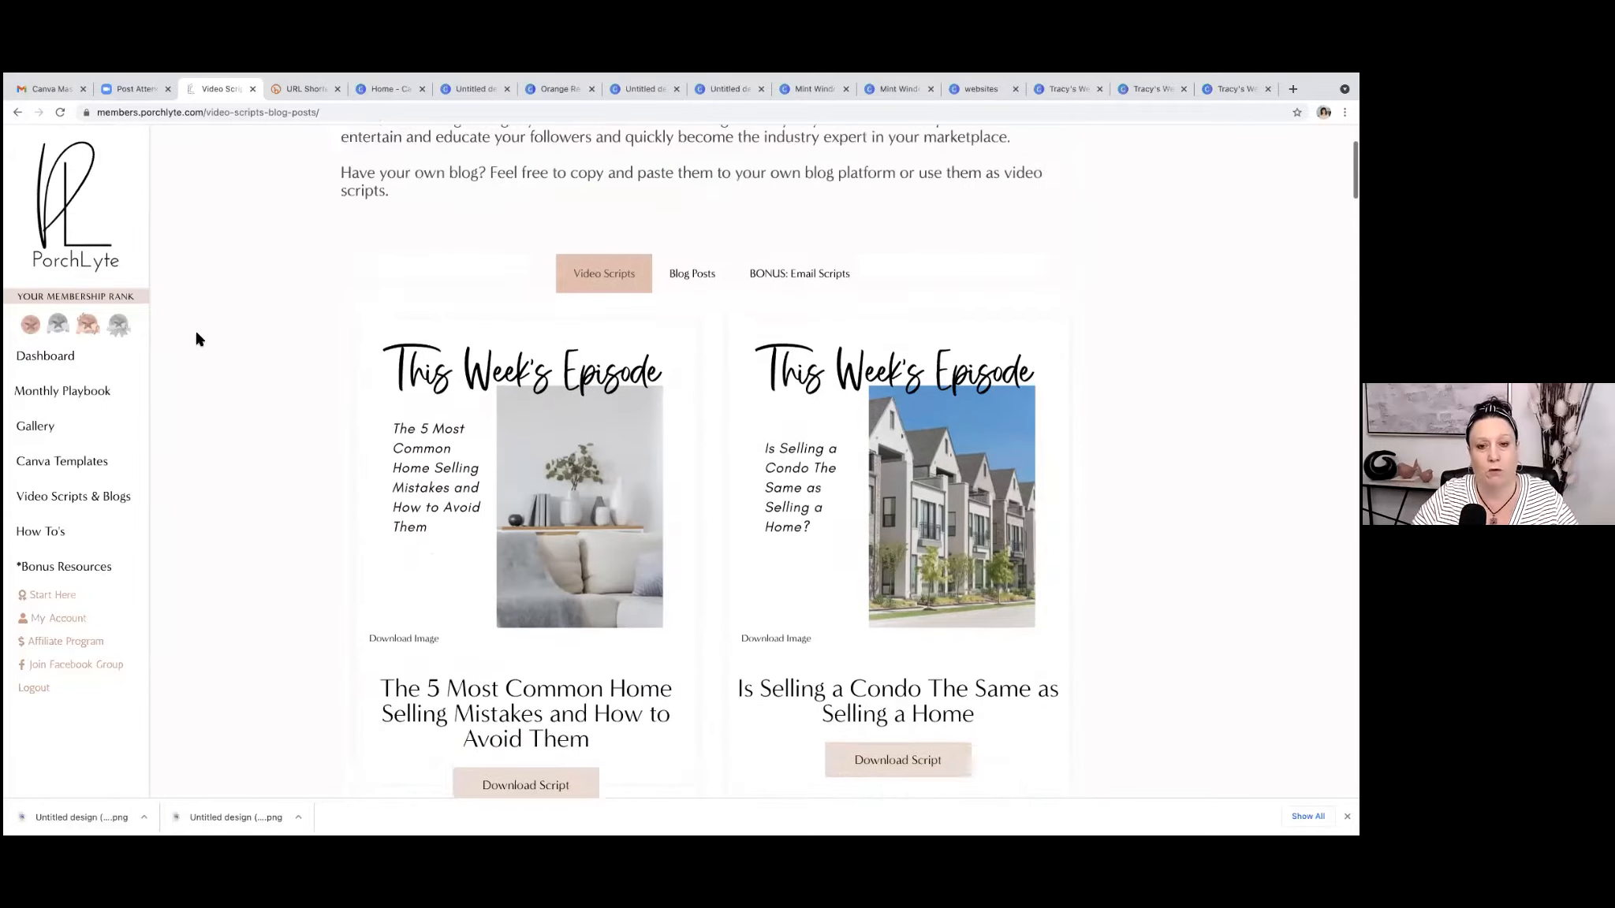
left_click(694, 453)
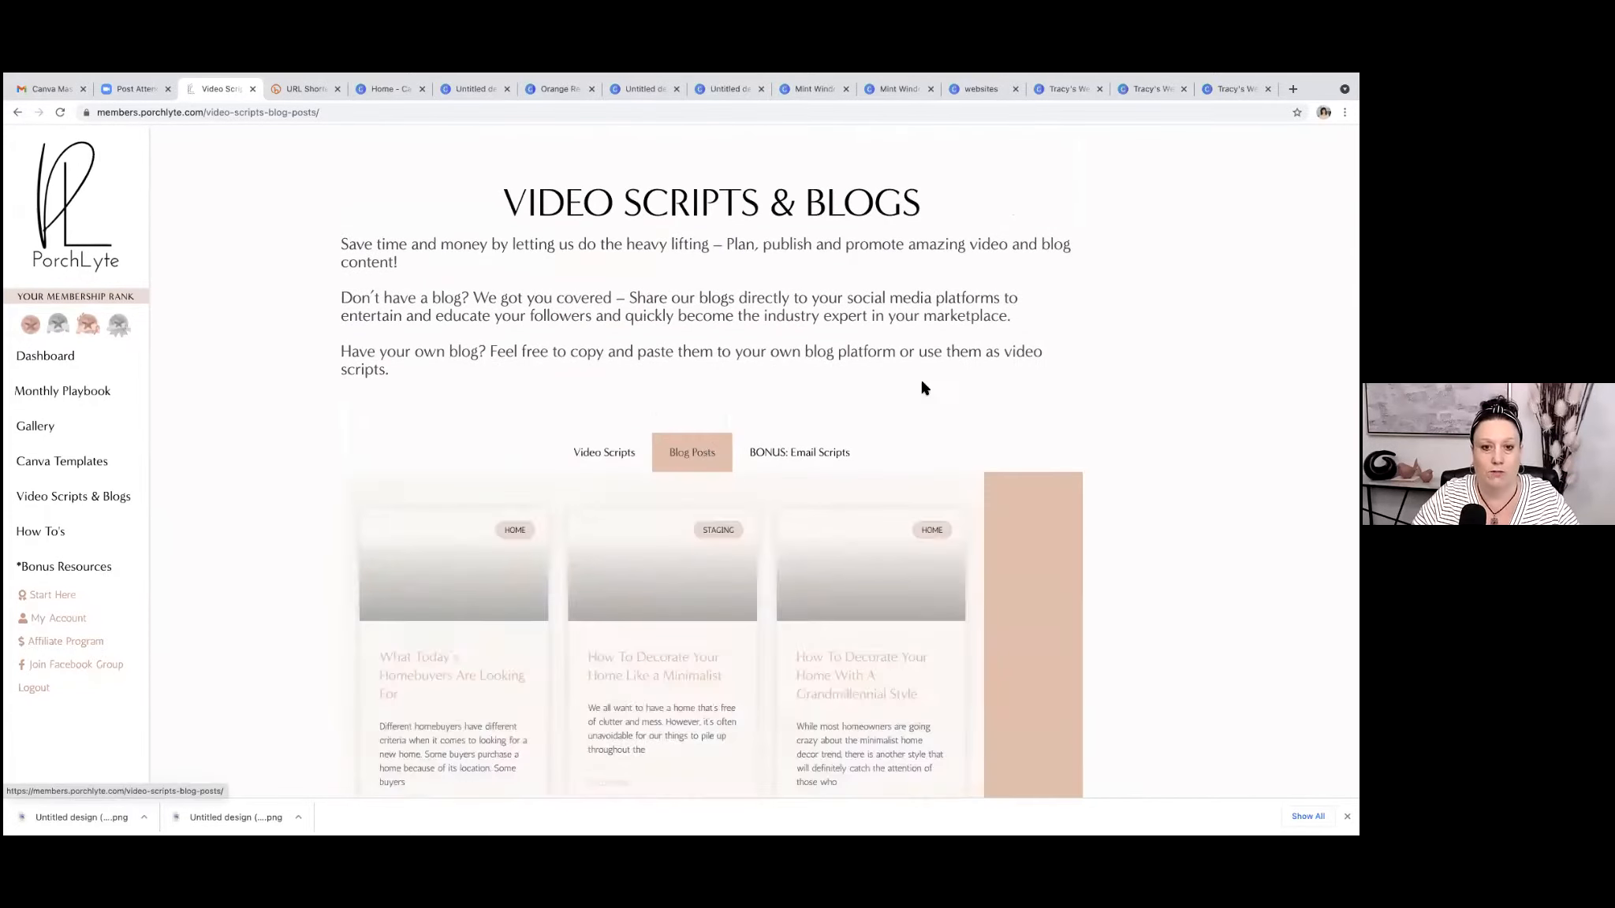
scroll(703, 456, "down", 2)
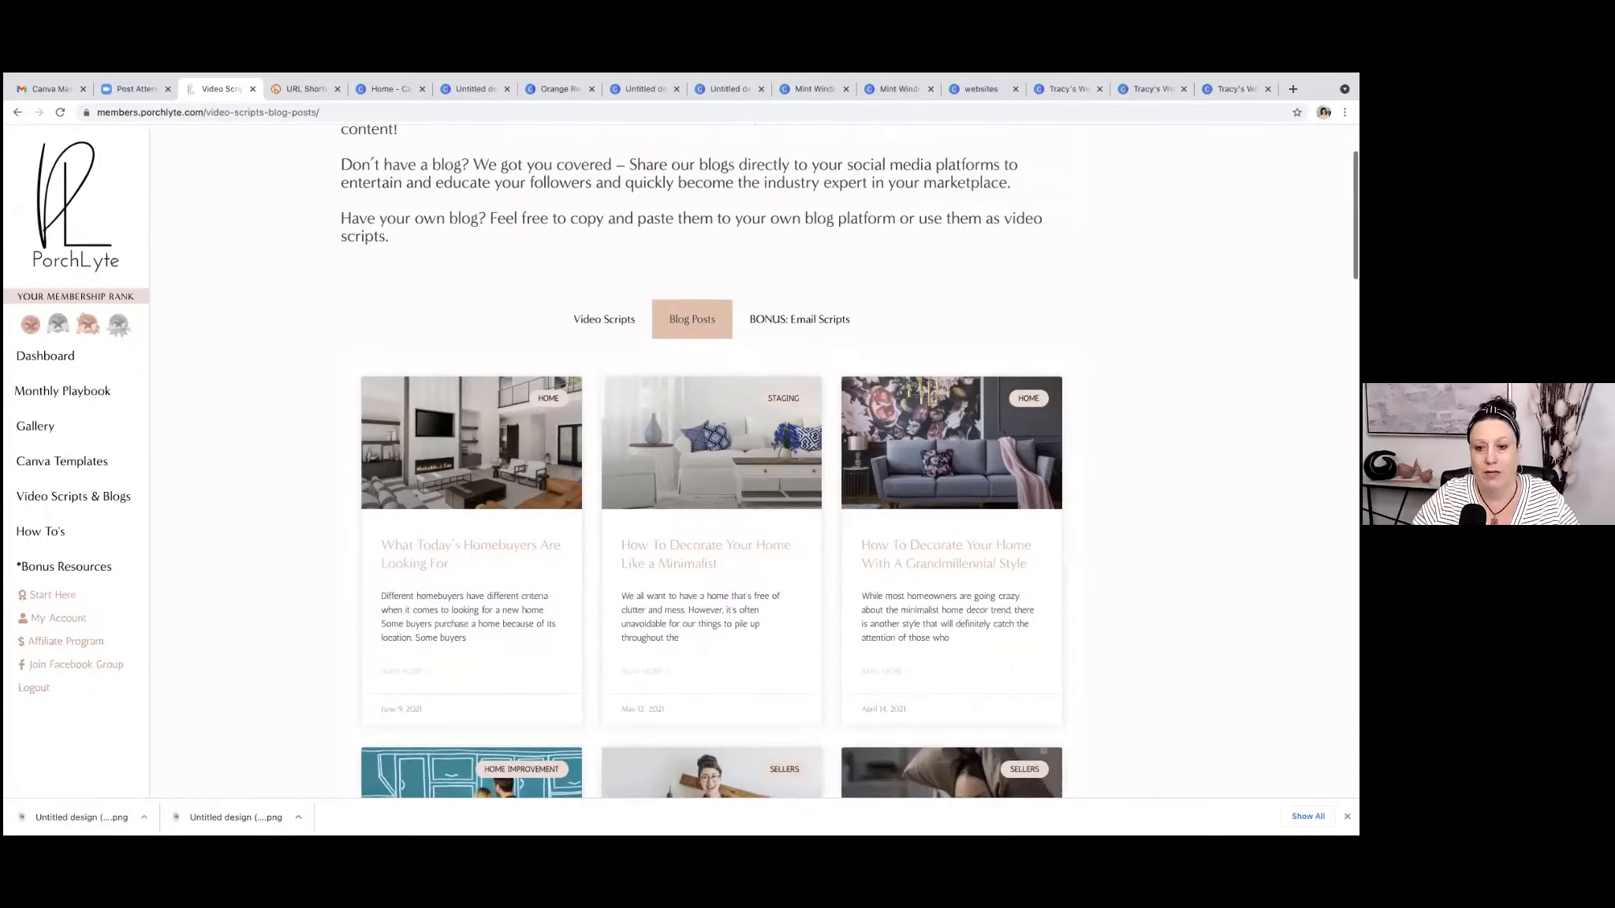
Open the blog post "How To Decorate Your Home With A Grandmillennial Style" and skim through its tips.
left_click(907, 436)
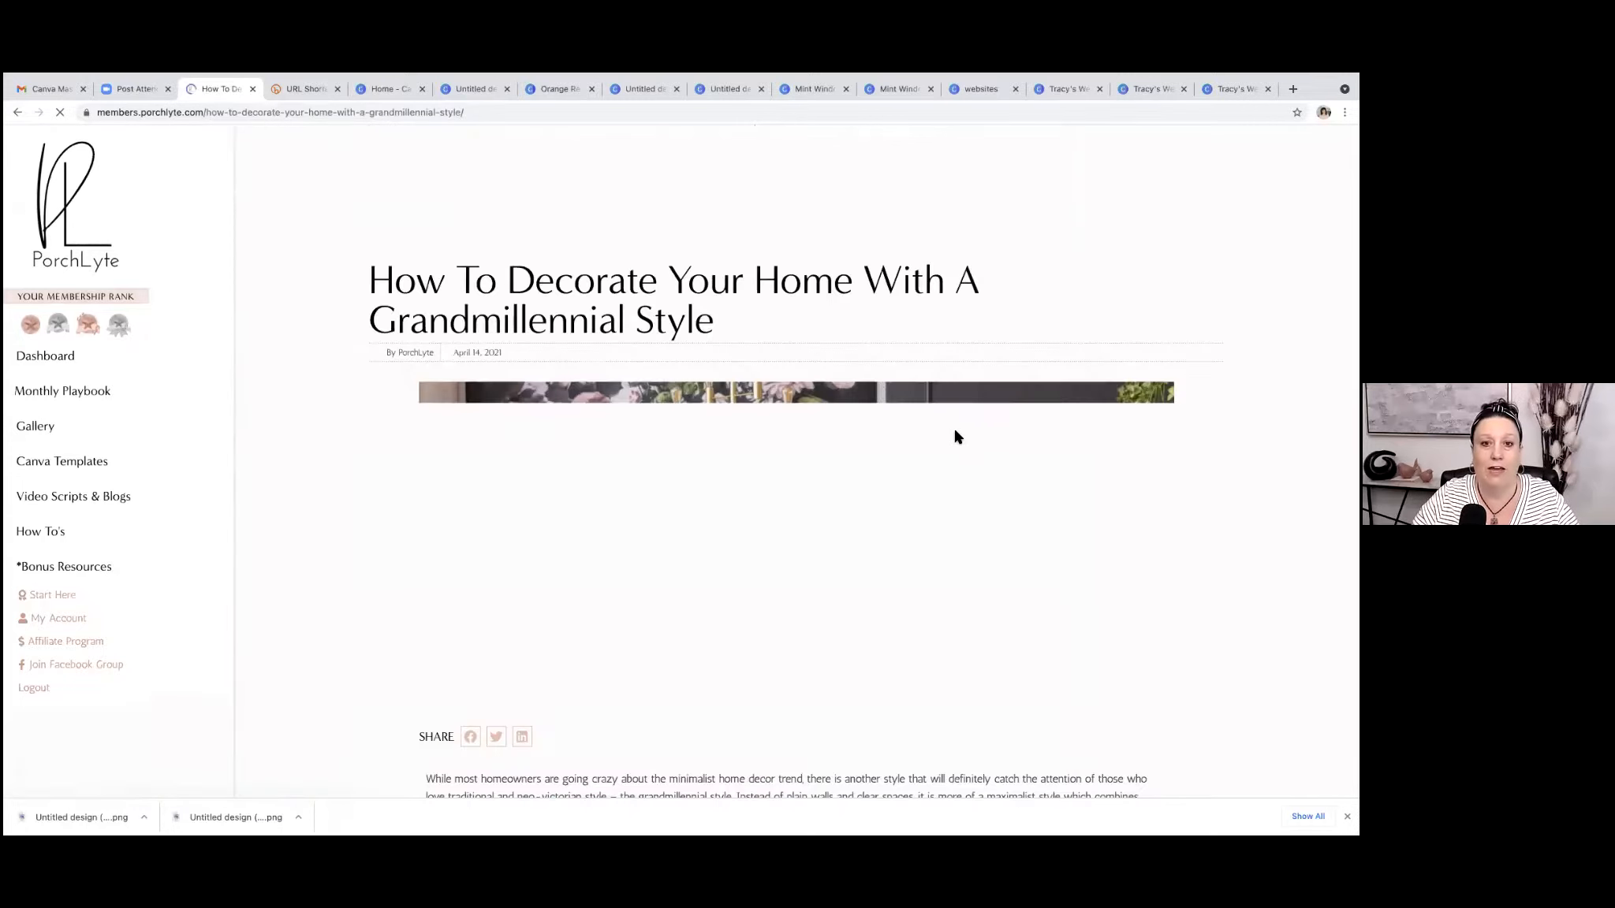
scroll(796, 461, "down", 5)
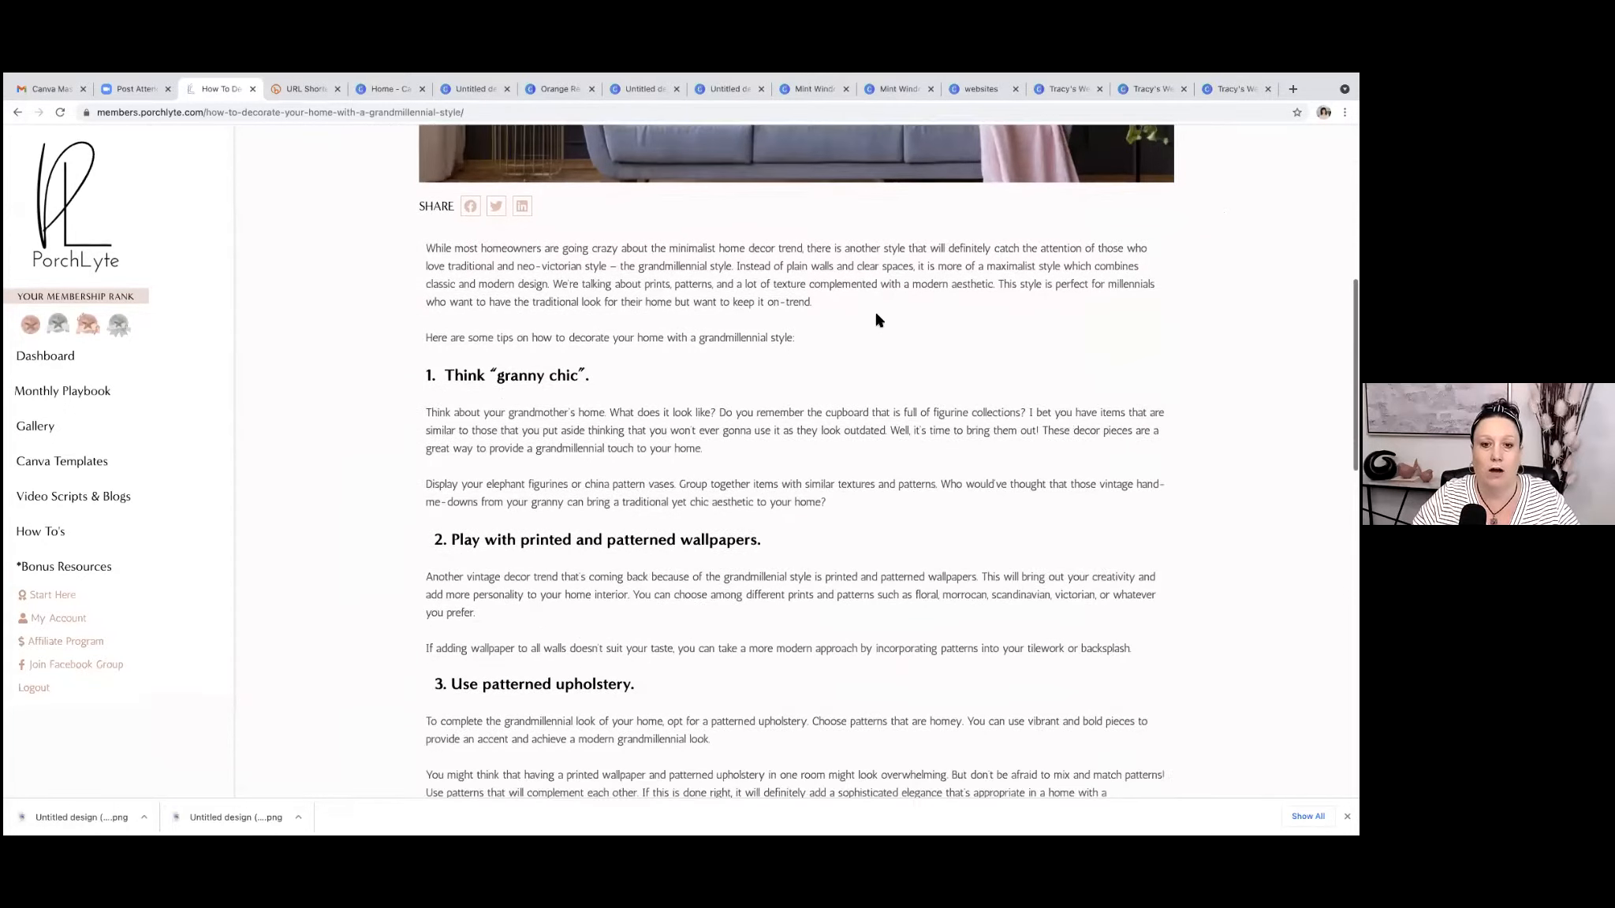
scroll(1006, 427, "up", 4)
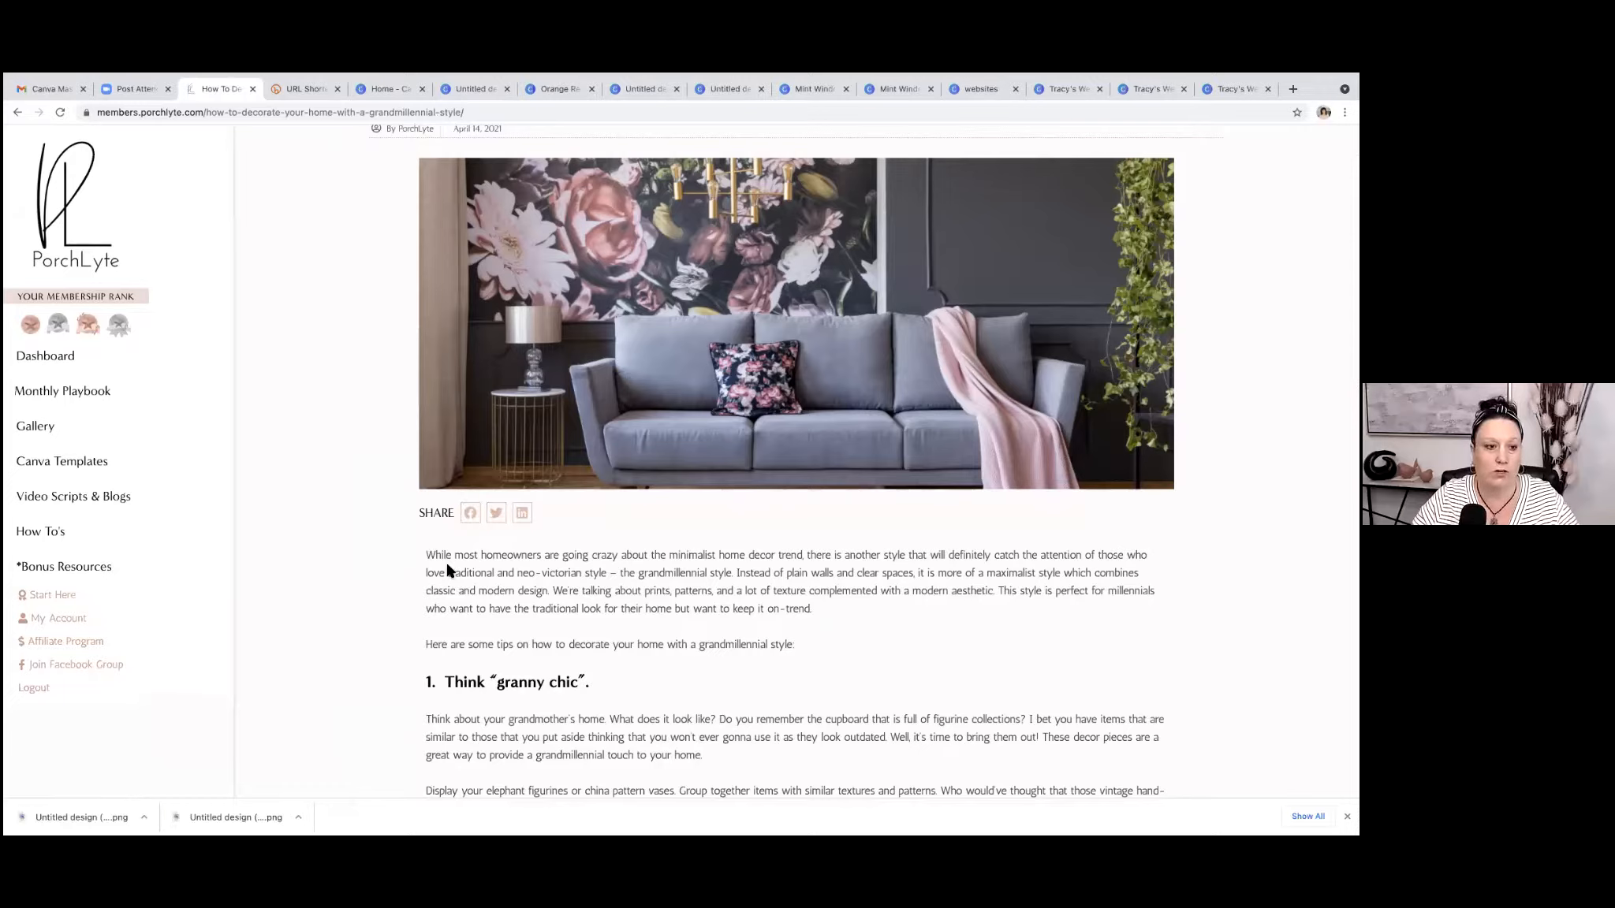
Open the How To's page and browse its masterclasses and workbooks.
left_click(50, 534)
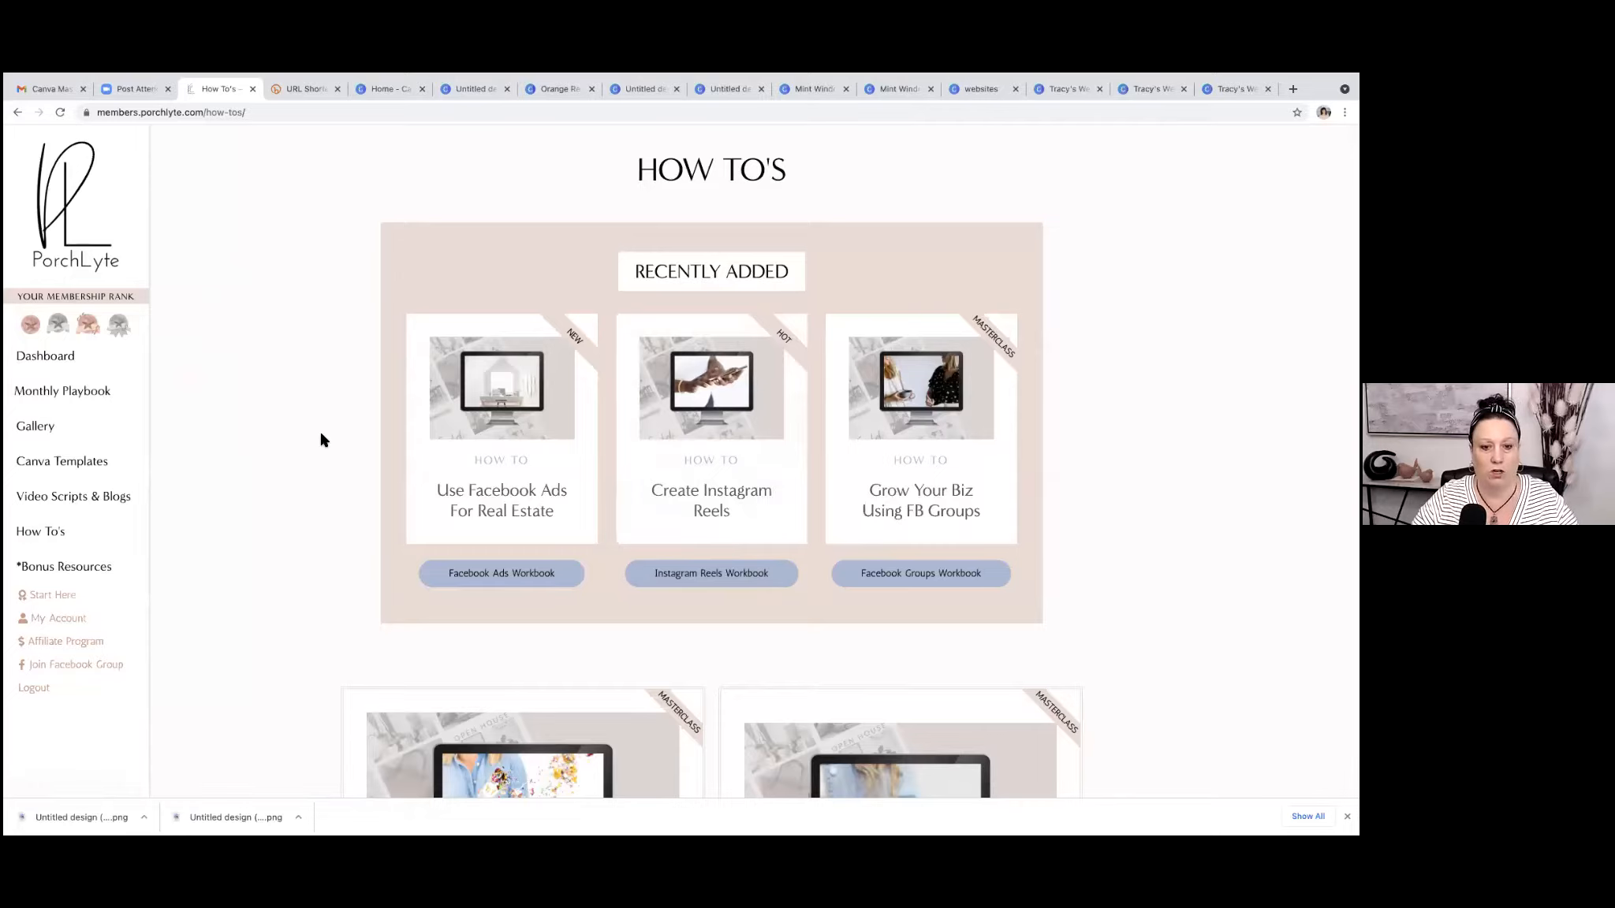
scroll(320, 440, "down", 5)
scroll(320, 440, "down", 5)
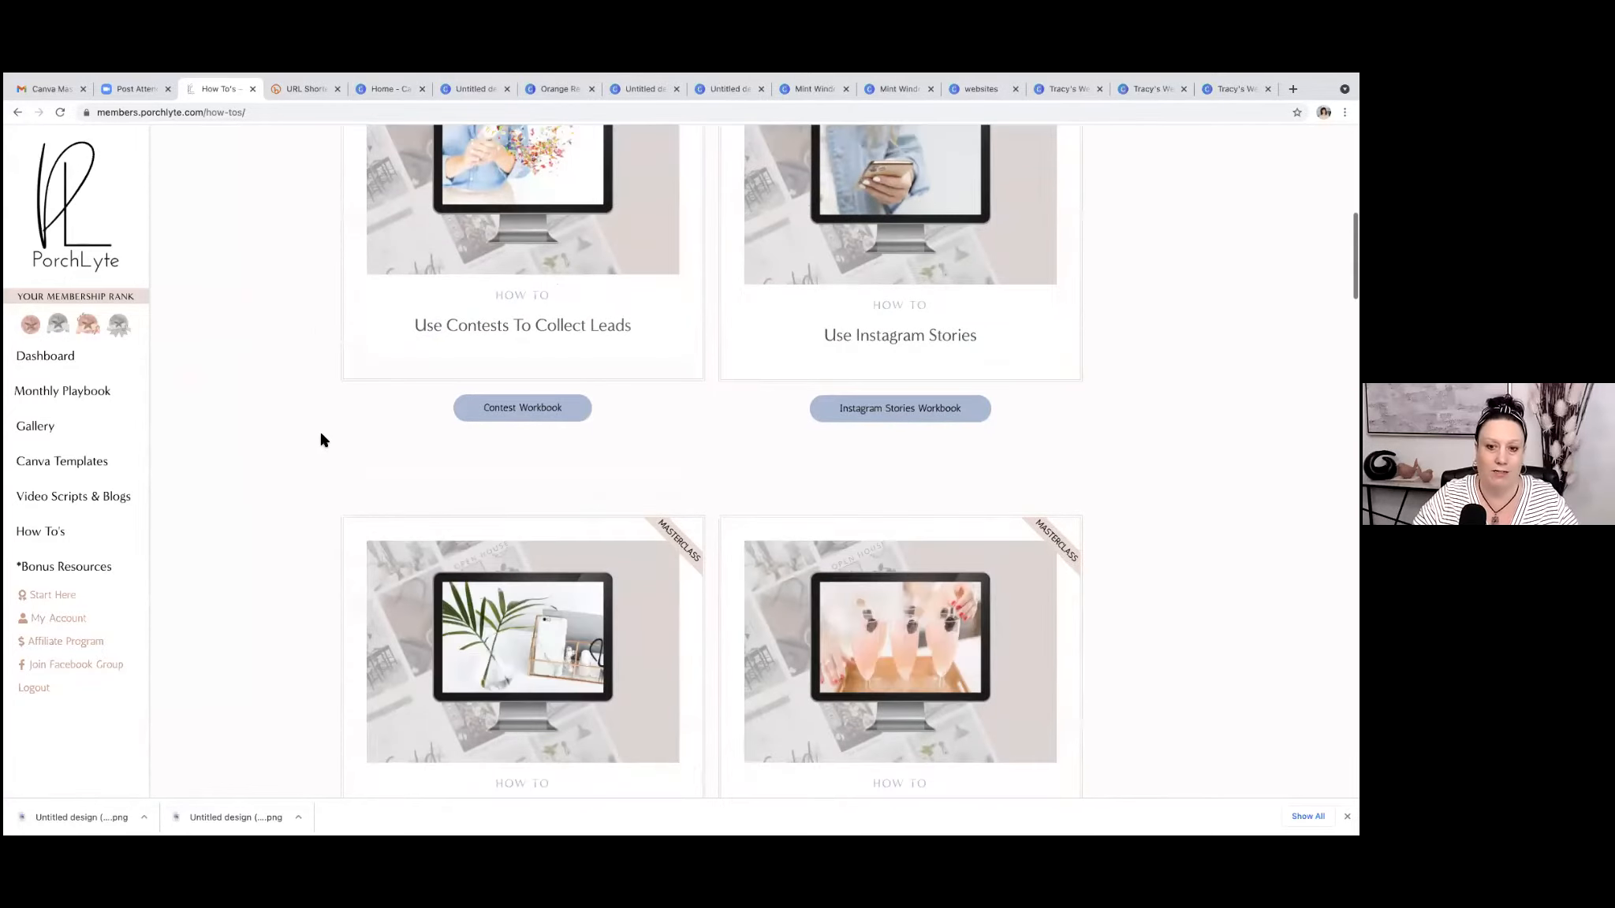
Browse the printables and downloads on the Bonus Resources page, then return to the member Dashboard.
left_click(91, 565)
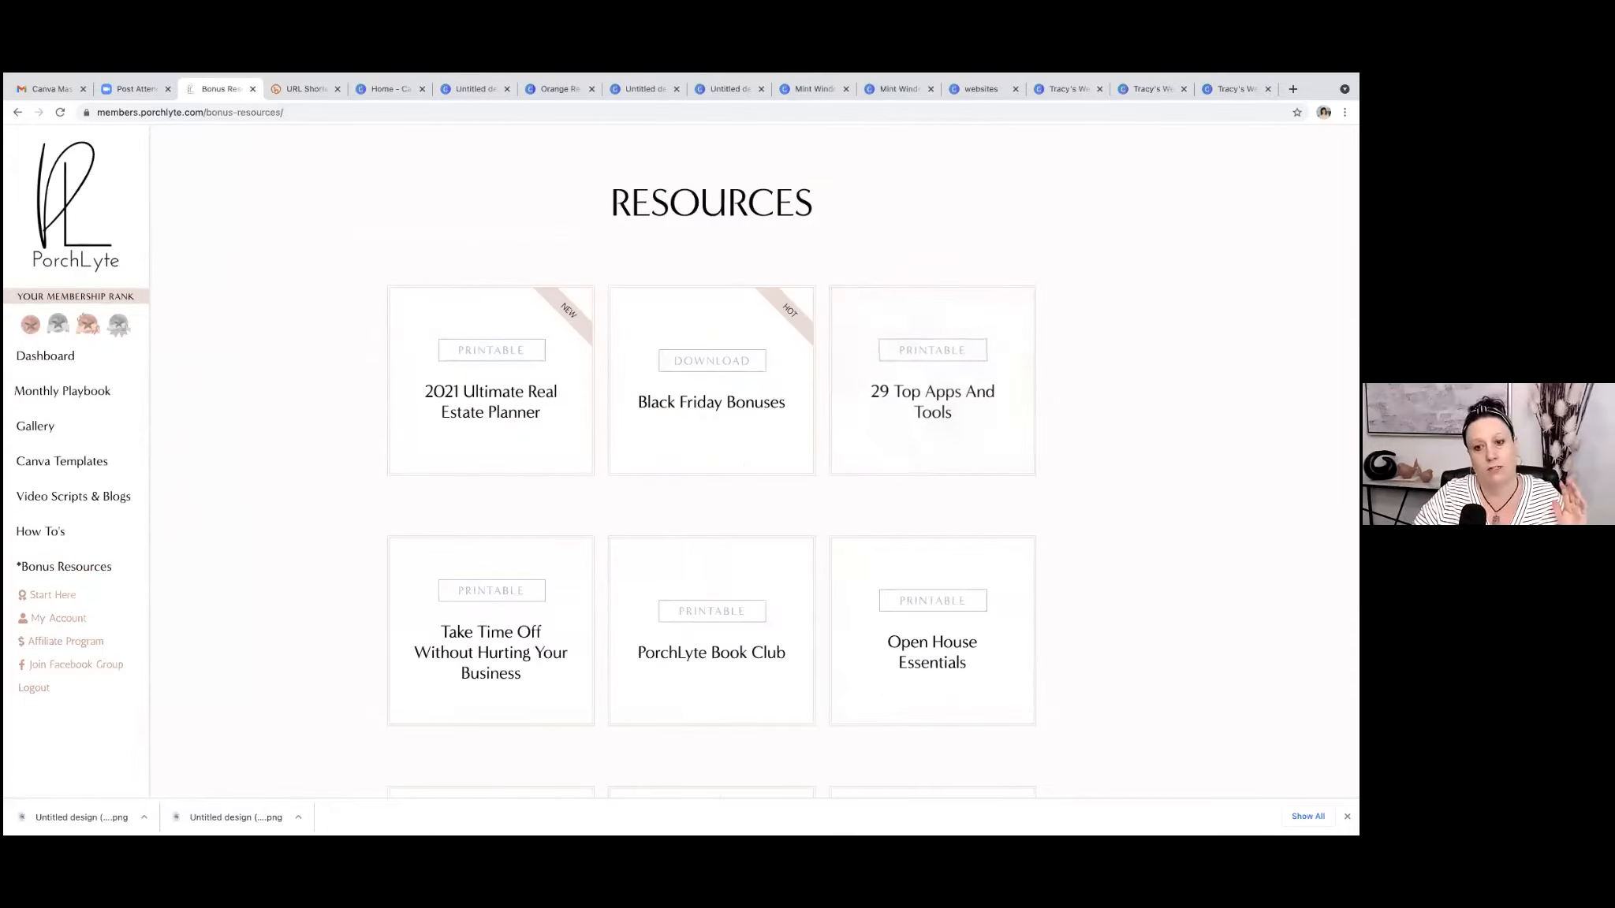
scroll(907, 513, "down", 2)
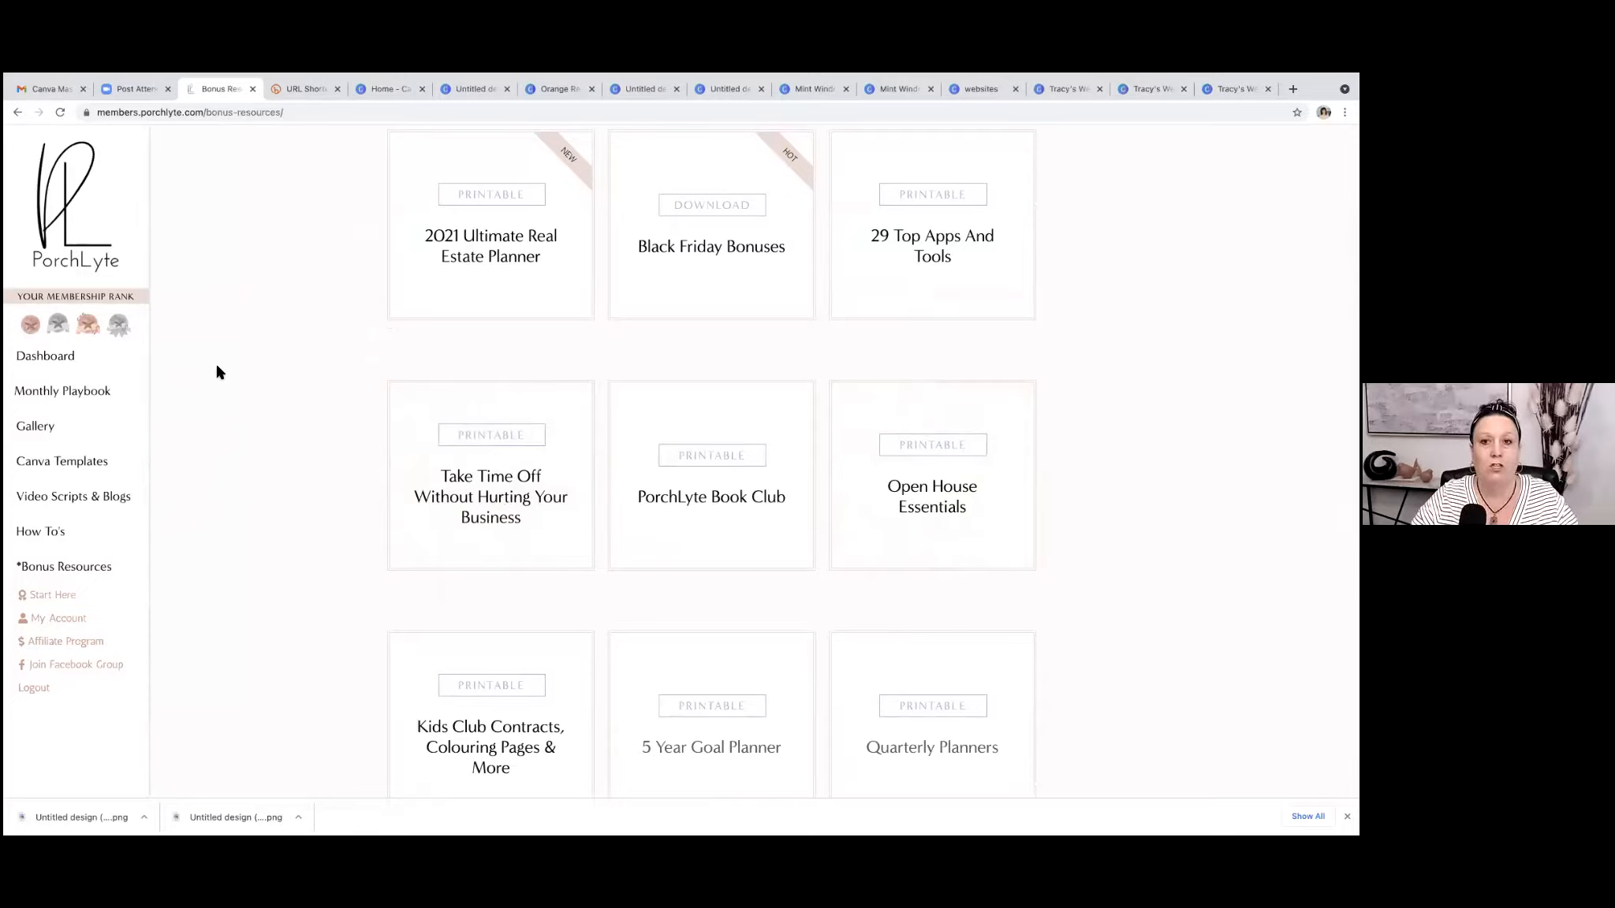
scroll(216, 367, "up", 2)
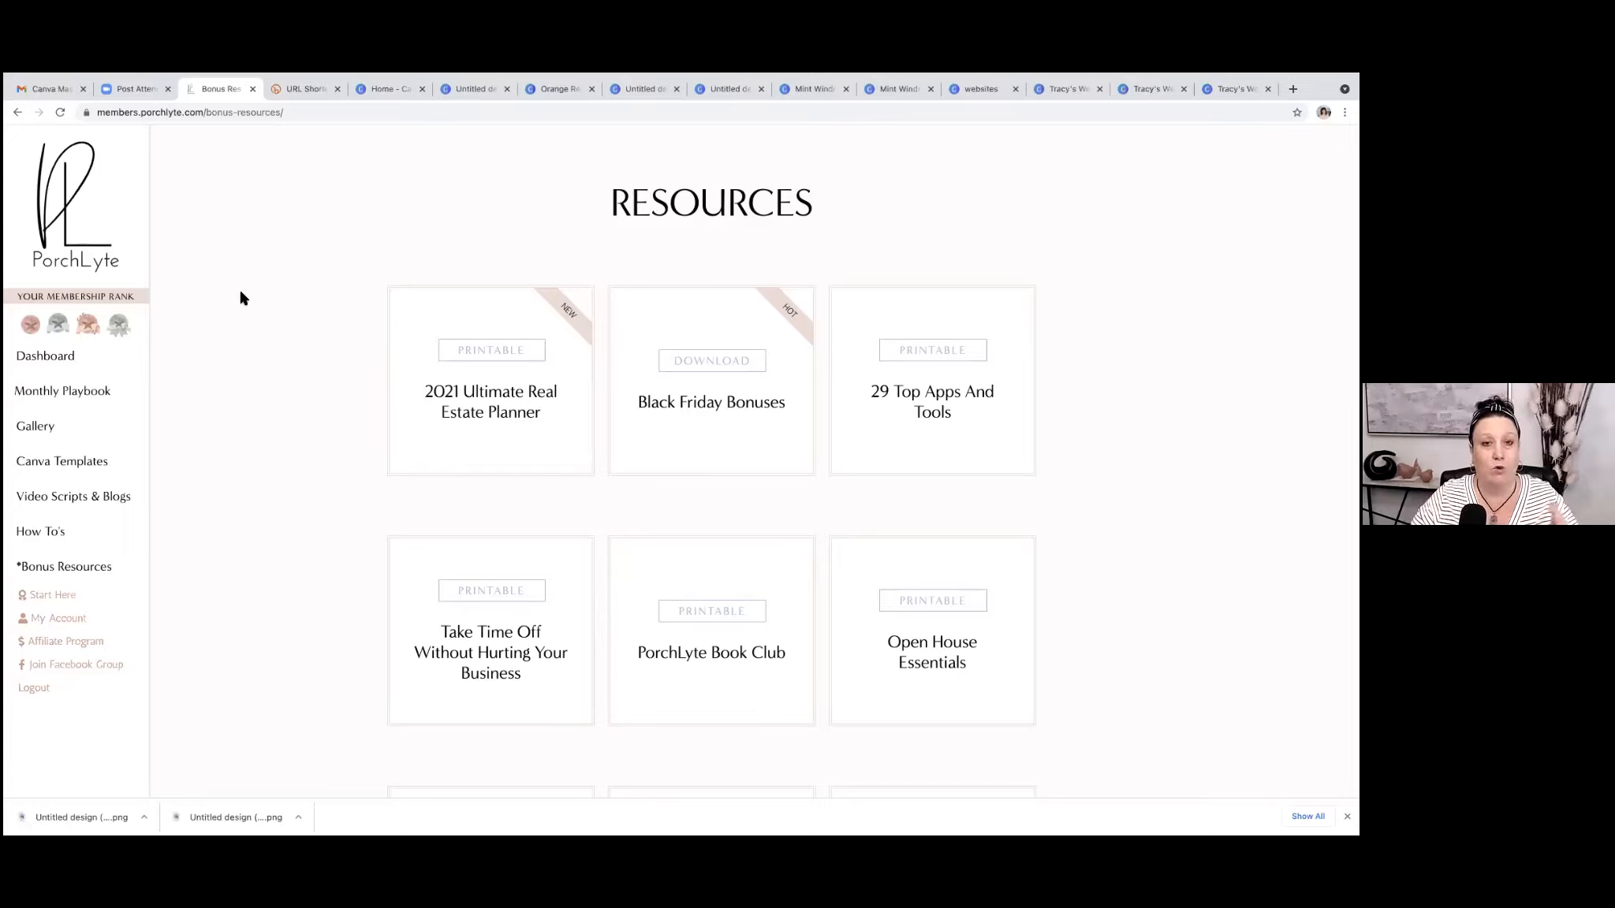
scroll(243, 300, "down", 1)
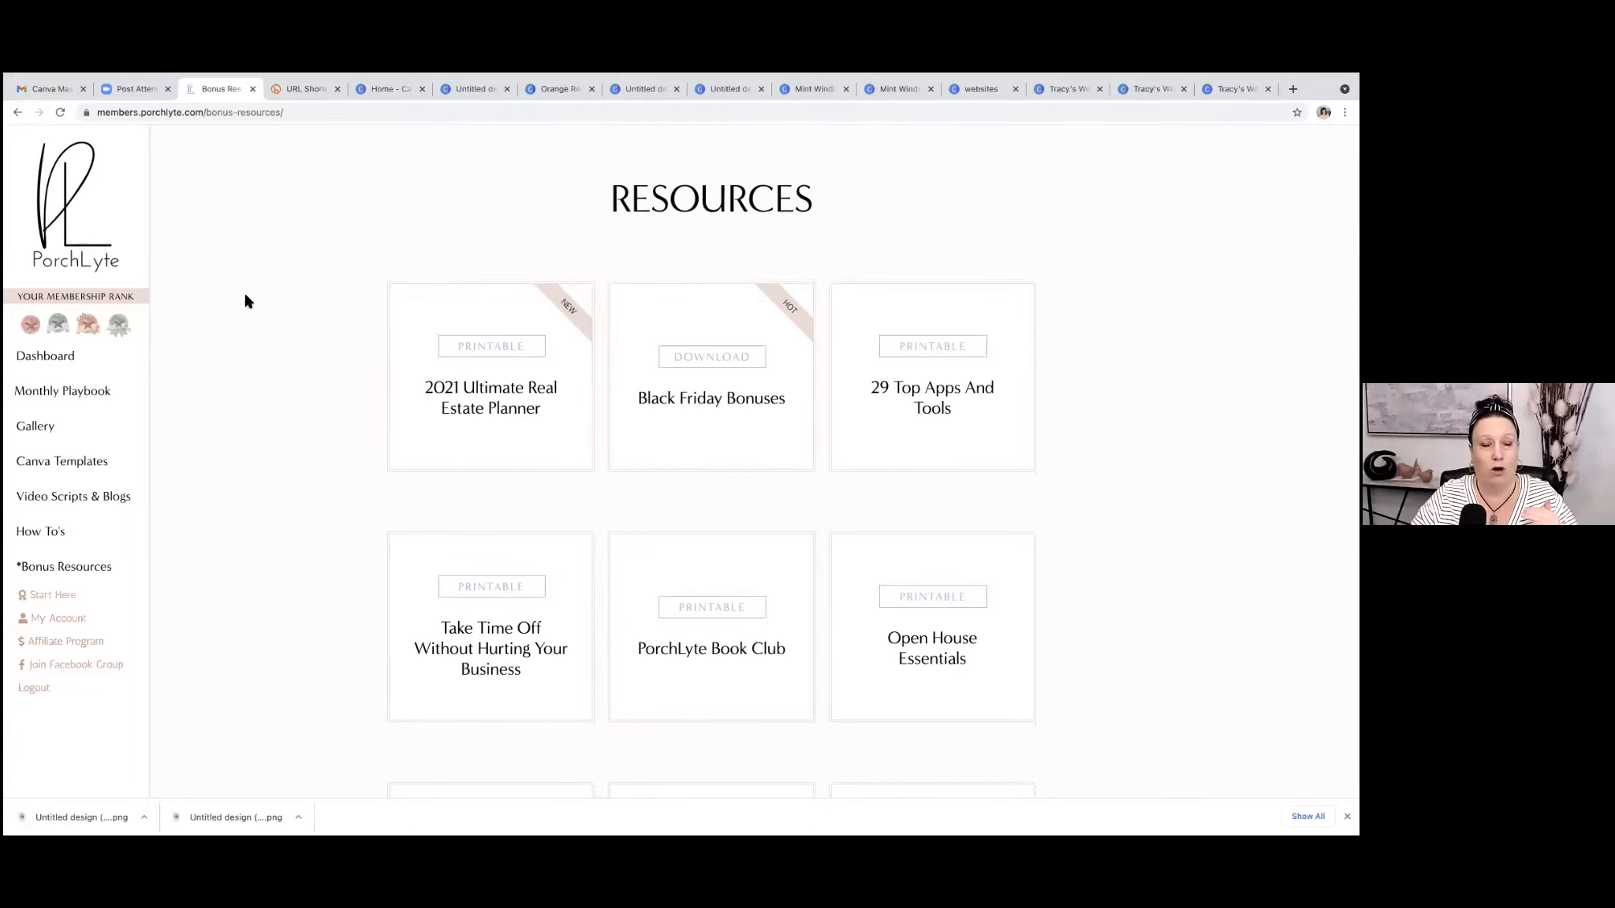
scroll(244, 301, "up", 1)
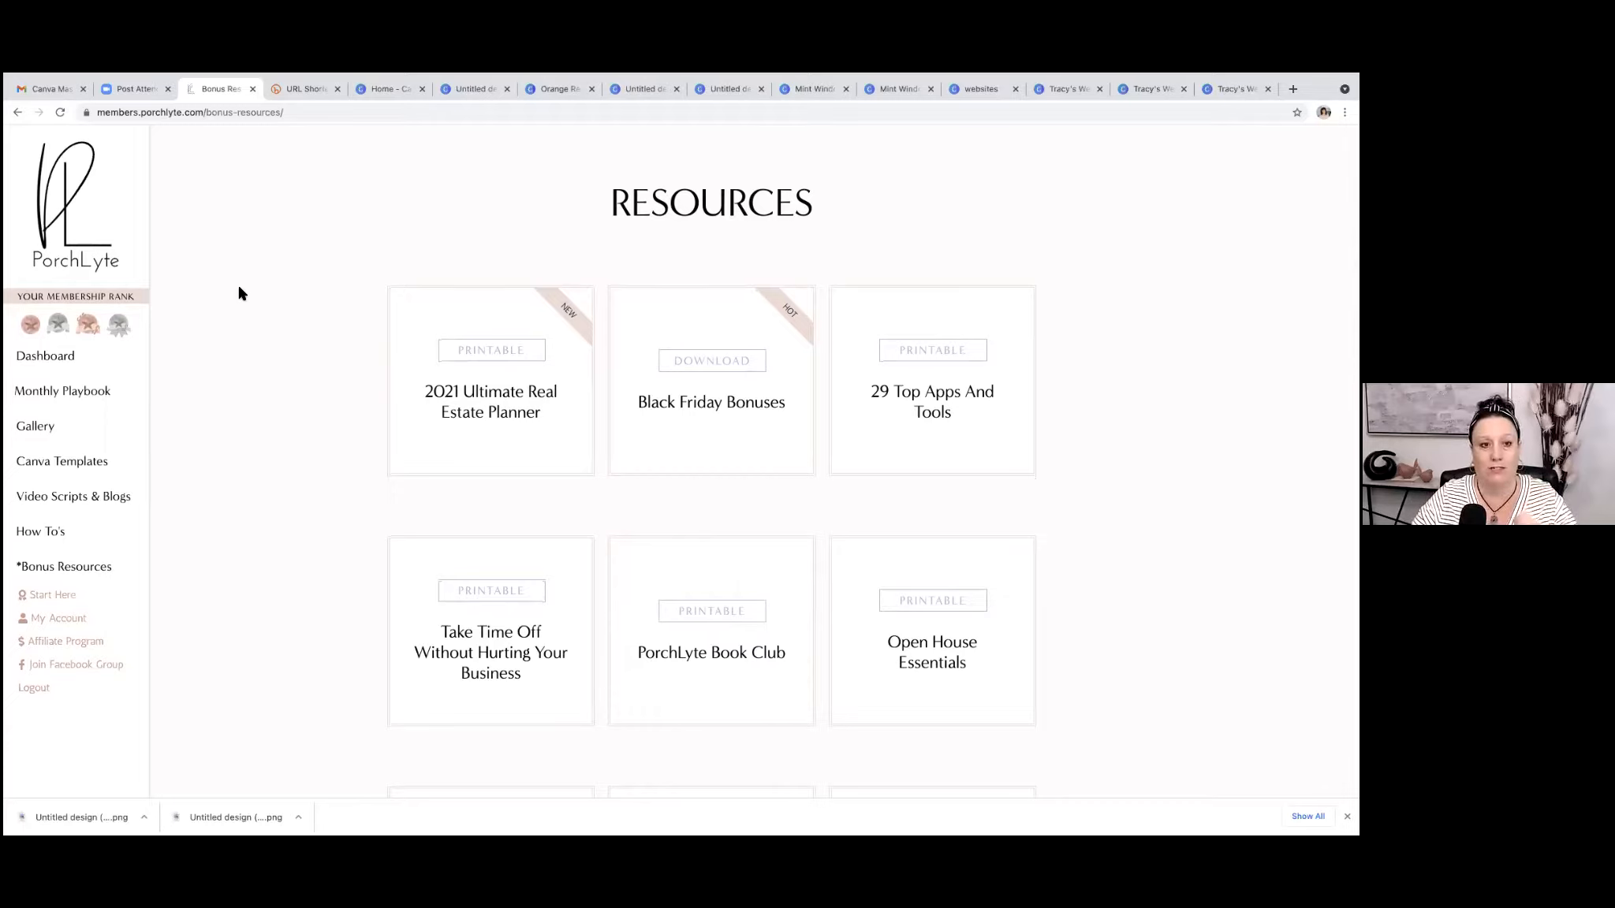
left_click(43, 357)
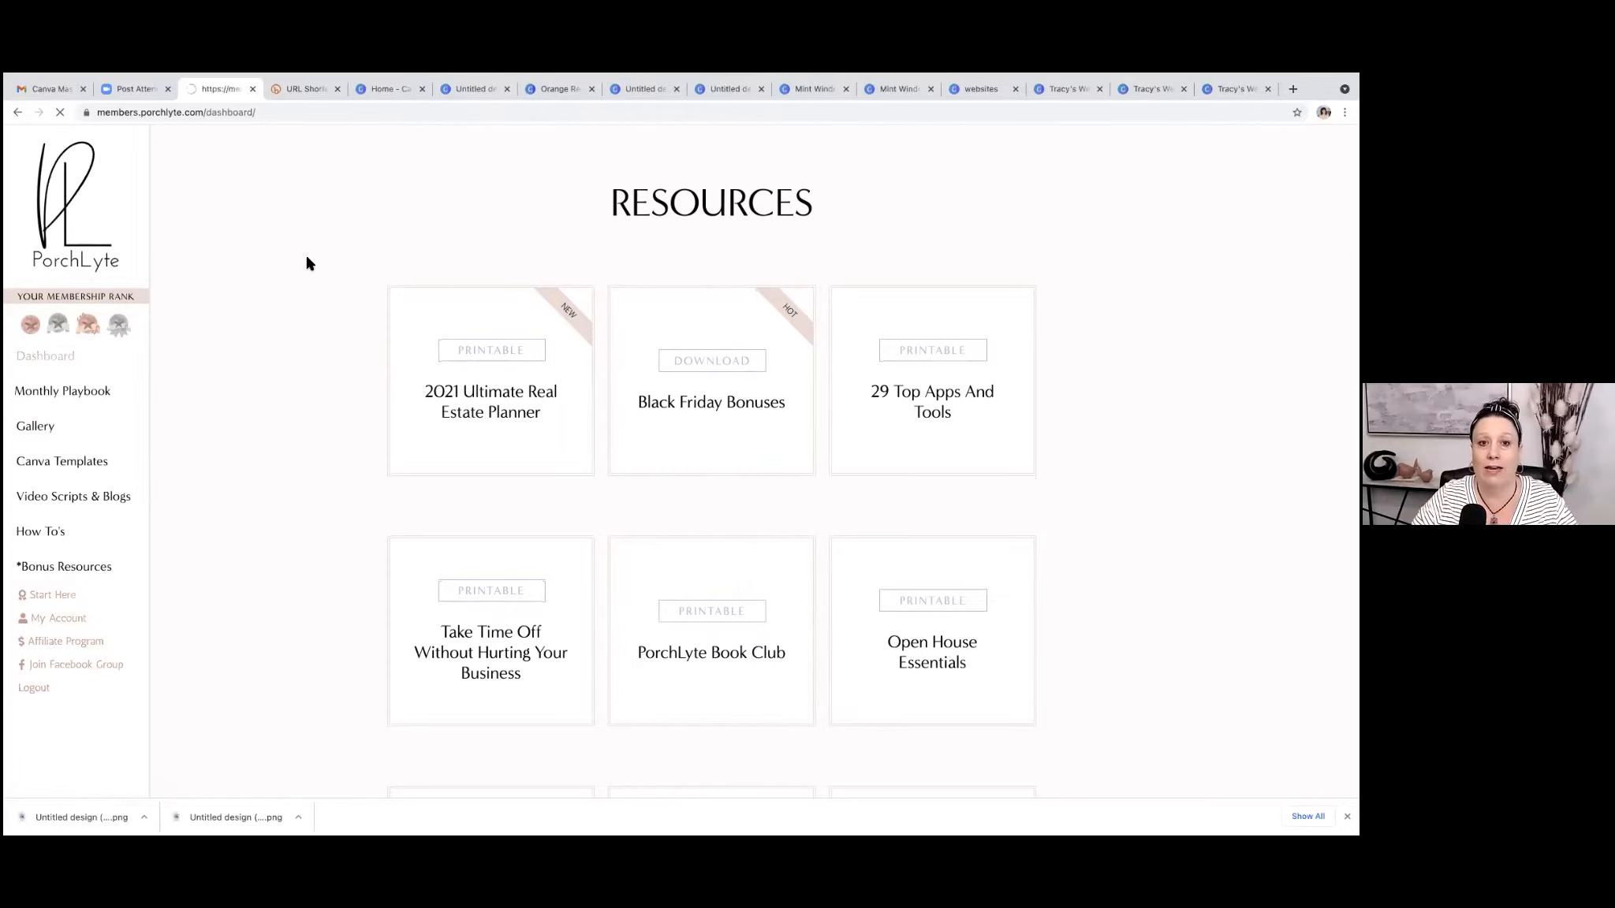